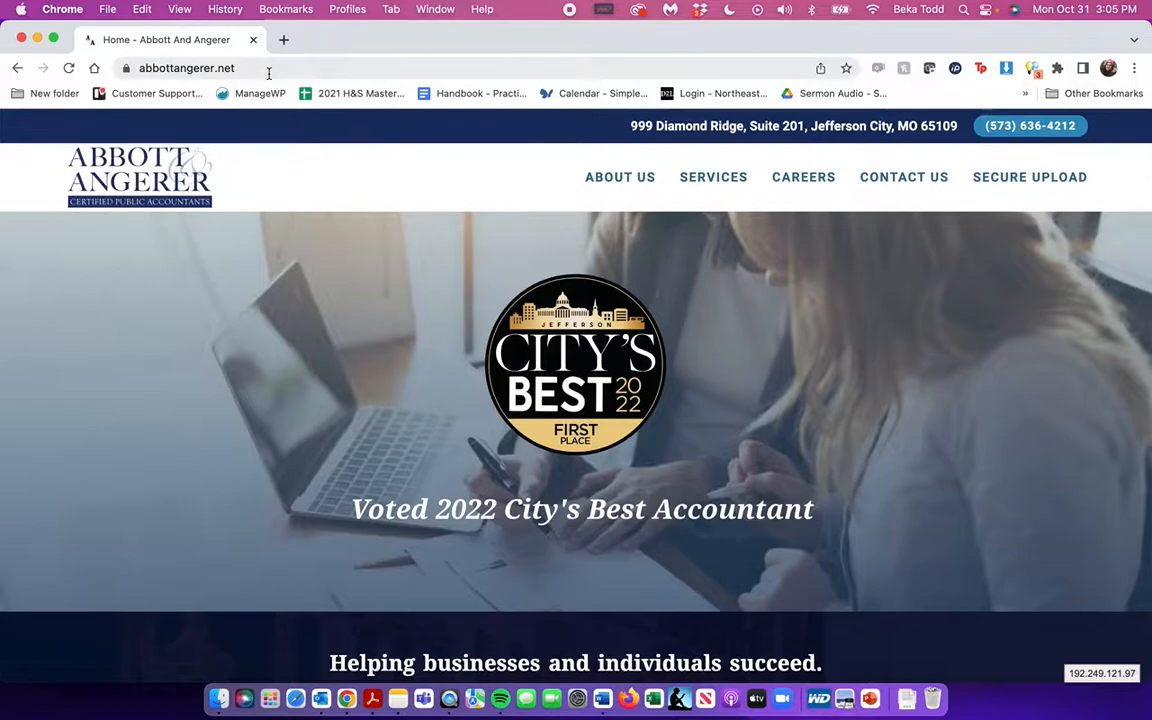
Go to the wp-admin login page of abbottangerer.net and log in with the prefilled administrator credentials
{"action": "left_click", "coordinate": [268, 68]}
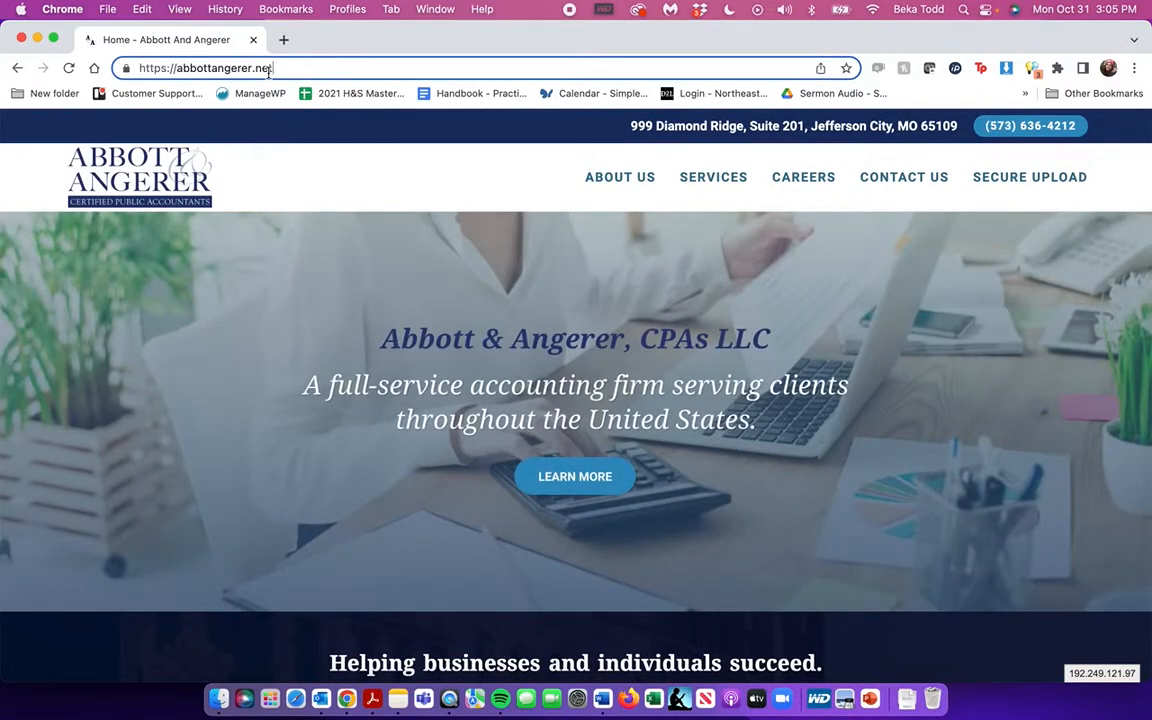
{"action": "type", "text": "/wp-admin"}
{"action": "key", "text": "Return"}
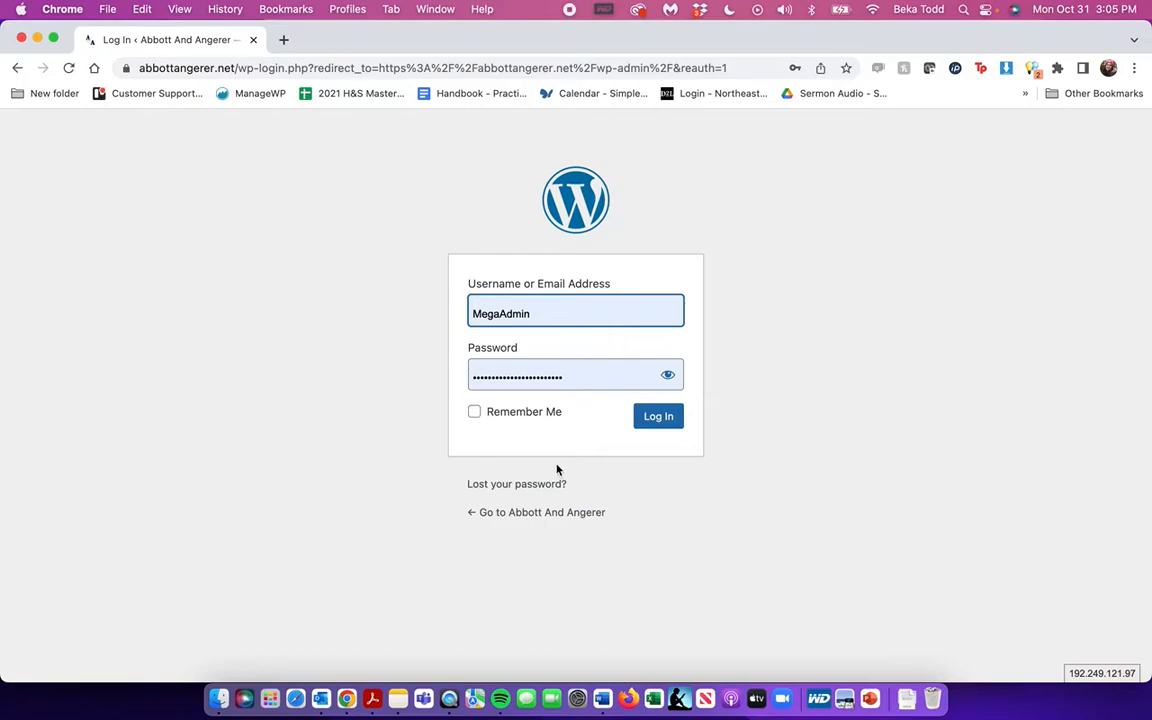
{"action": "left_click", "coordinate": [653, 420]}
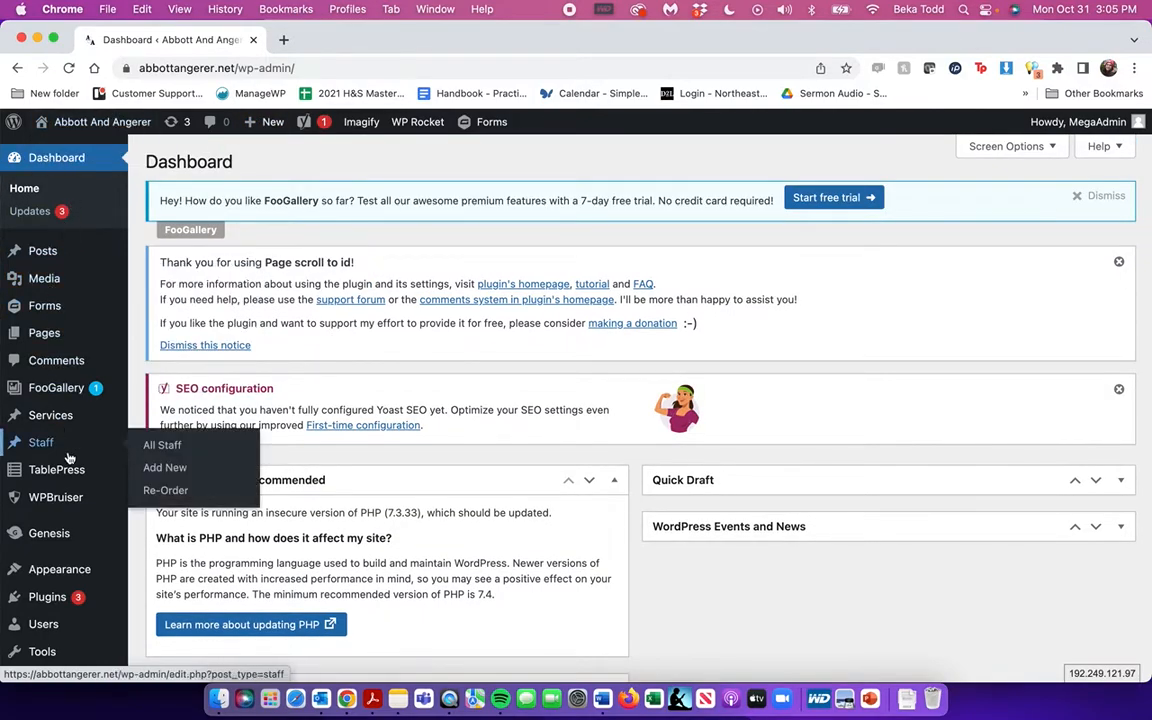
Open the public Abbott And Angerer home page in a new tab and return to the dashboard tab
{"action": "scroll", "coordinate": [60, 445], "scroll_direction": "down", "scroll_amount": 5}
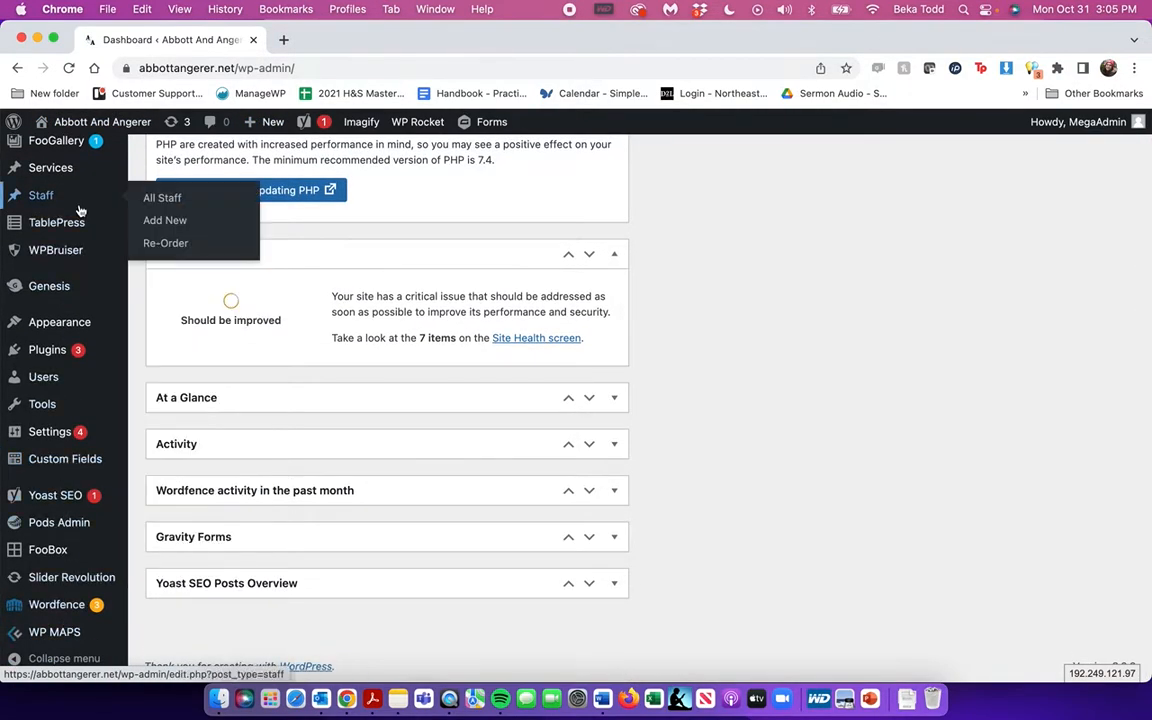
{"action": "scroll", "coordinate": [78, 211], "scroll_direction": "up", "scroll_amount": 5}
{"action": "right_click", "coordinate": [106, 121]}
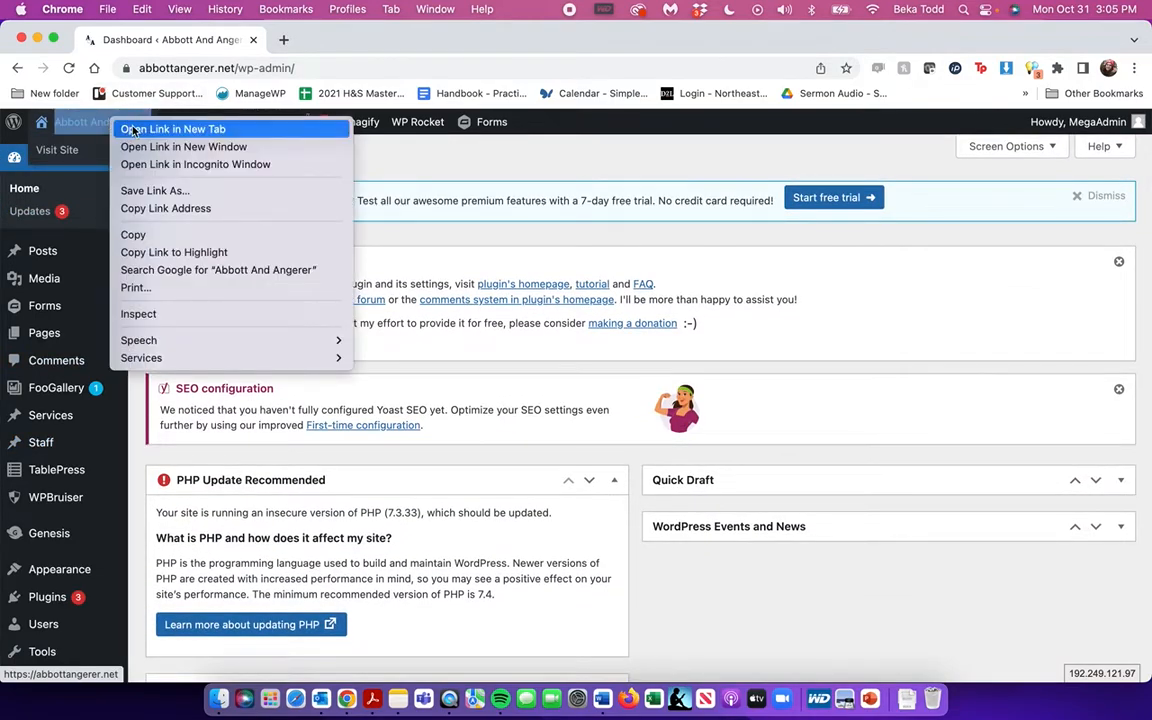
{"action": "left_click", "coordinate": [128, 129]}
{"action": "left_click", "coordinate": [316, 40]}
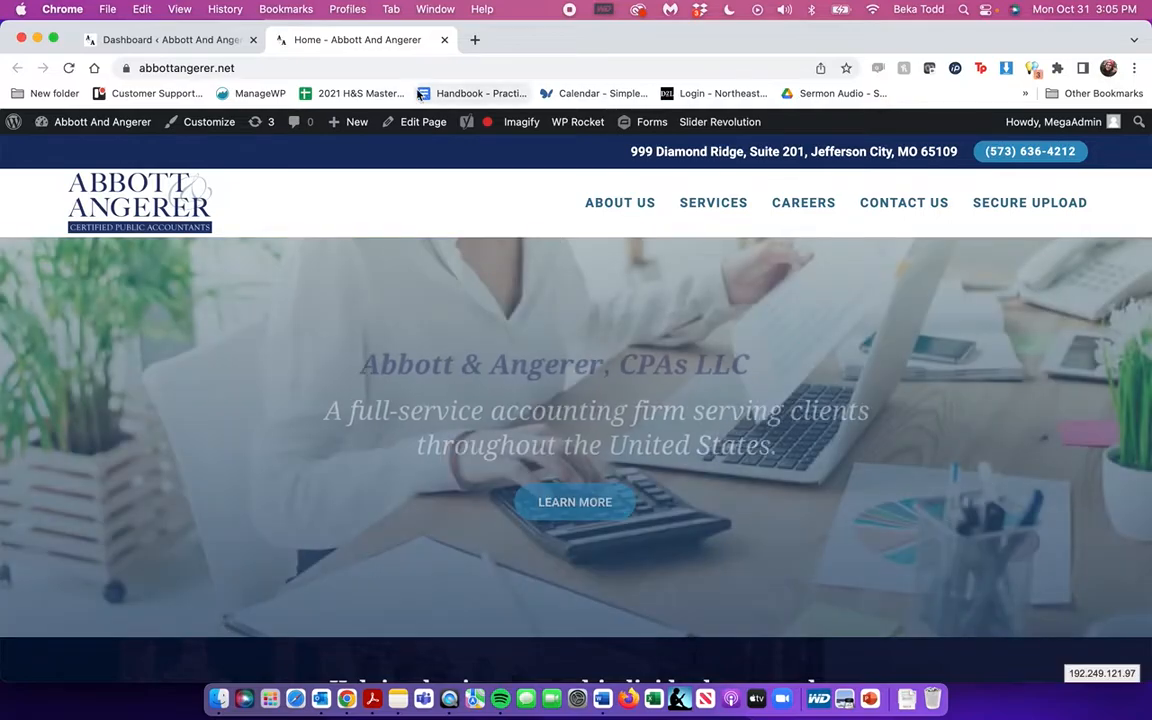
{"action": "left_click", "coordinate": [190, 40]}
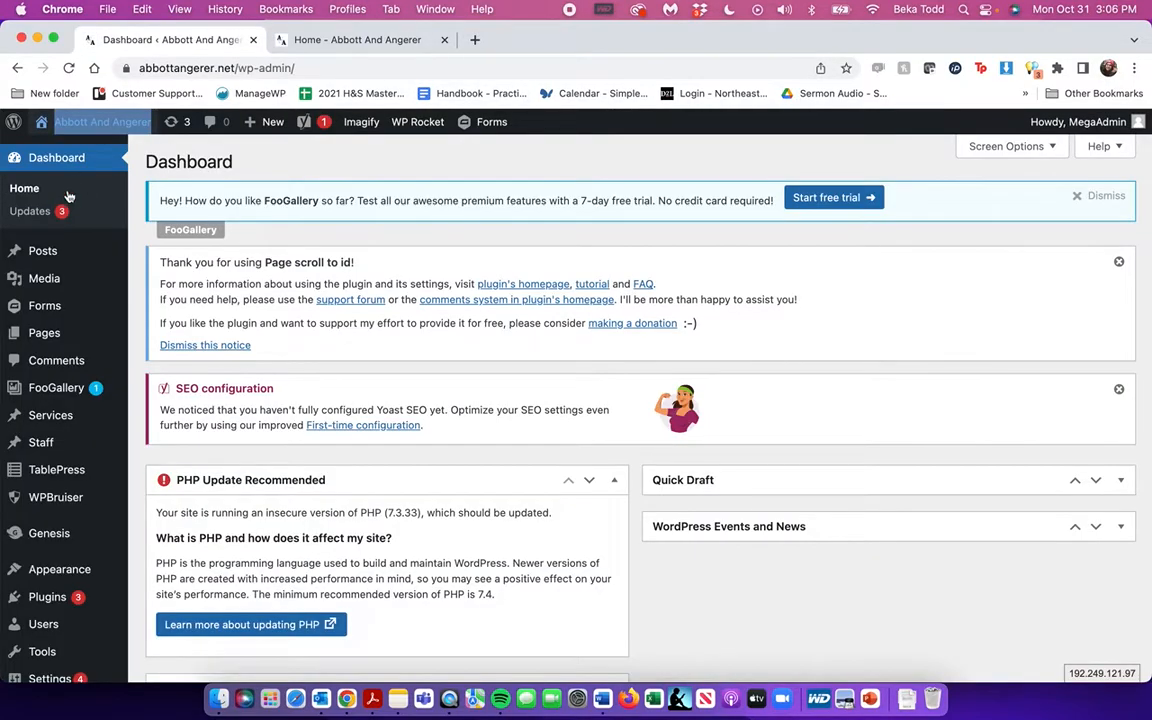
Look over the dashboard's admin menu and review the WordPress Updates page for pending core, plugin and theme updates
{"action": "scroll", "coordinate": [64, 476], "scroll_direction": "down", "scroll_amount": 5}
{"action": "scroll", "coordinate": [67, 476], "scroll_direction": "up", "scroll_amount": 2}
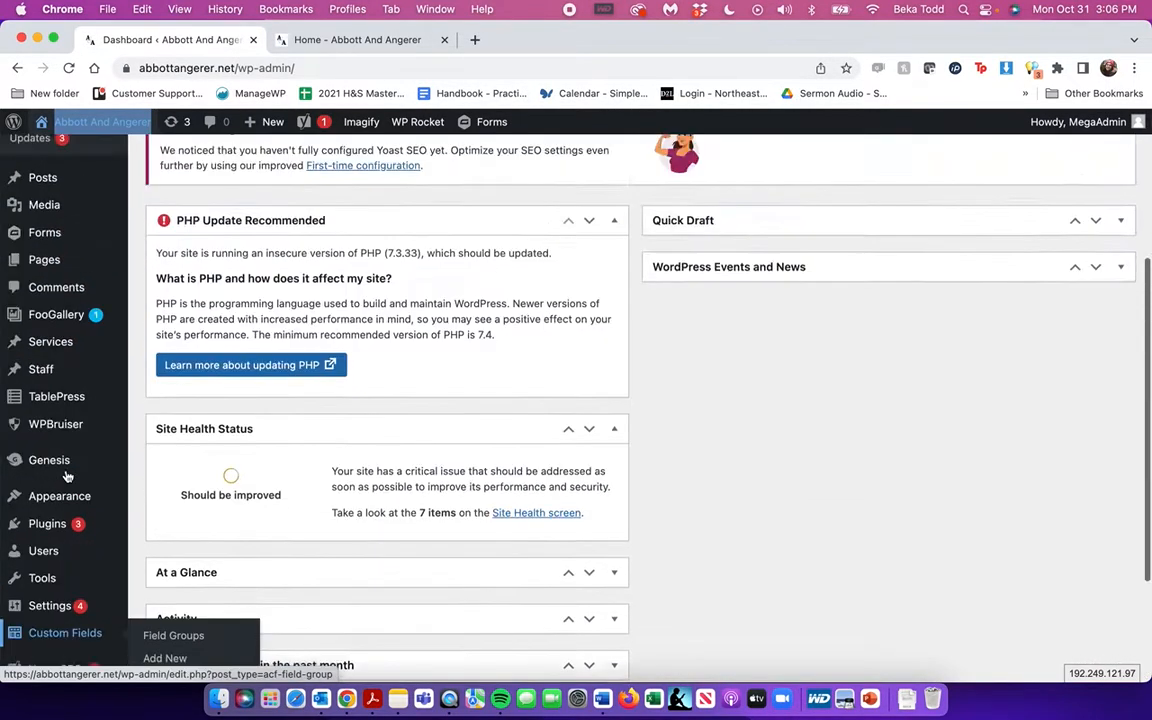
{"action": "scroll", "coordinate": [67, 476], "scroll_direction": "up", "scroll_amount": 3}
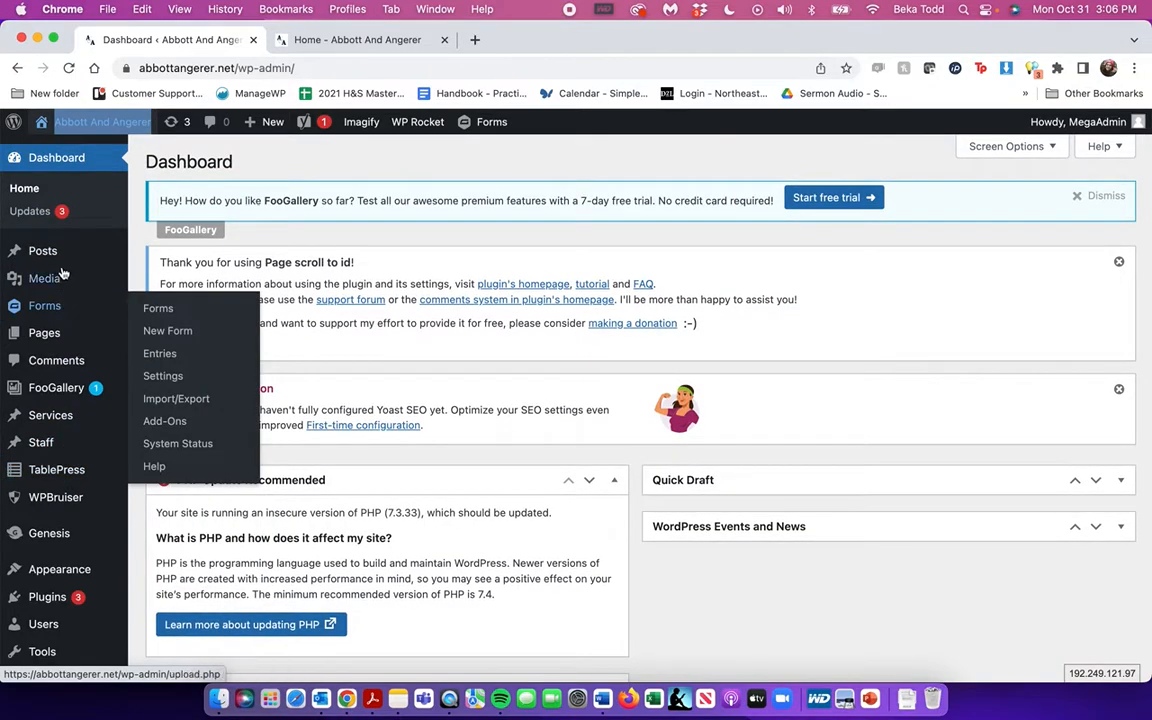
{"action": "left_click", "coordinate": [30, 212]}
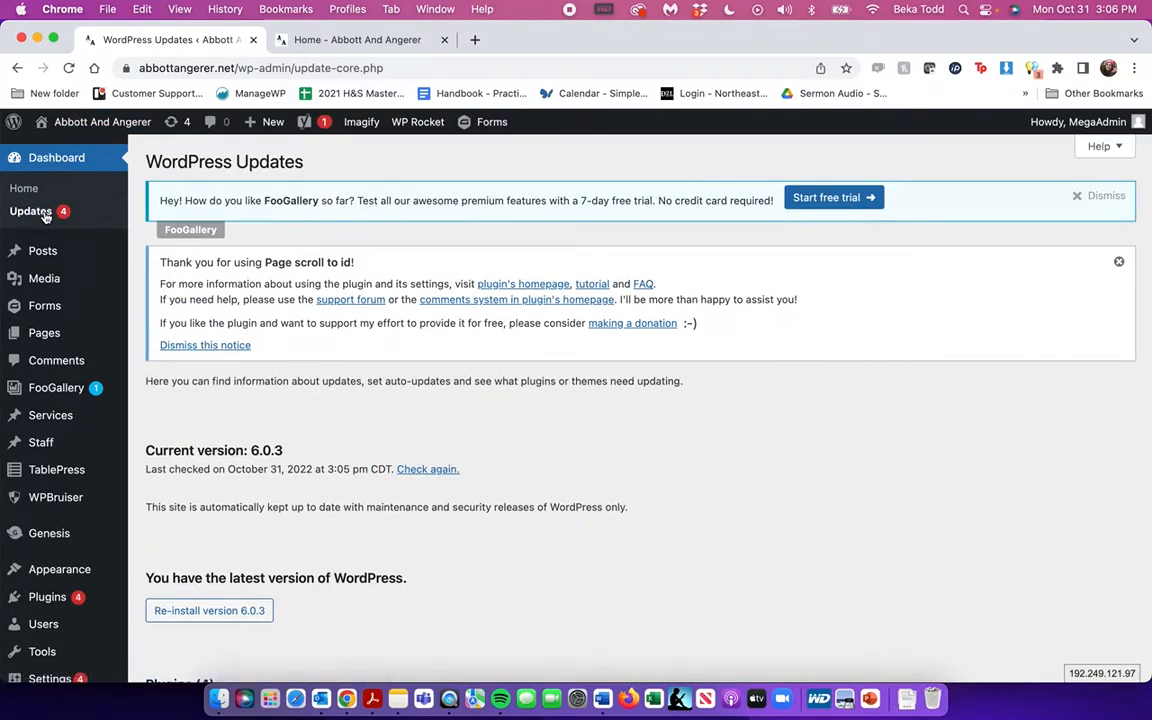
{"action": "scroll", "coordinate": [197, 311], "scroll_direction": "down", "scroll_amount": 6}
{"action": "scroll", "coordinate": [197, 311], "scroll_direction": "up", "scroll_amount": 6}
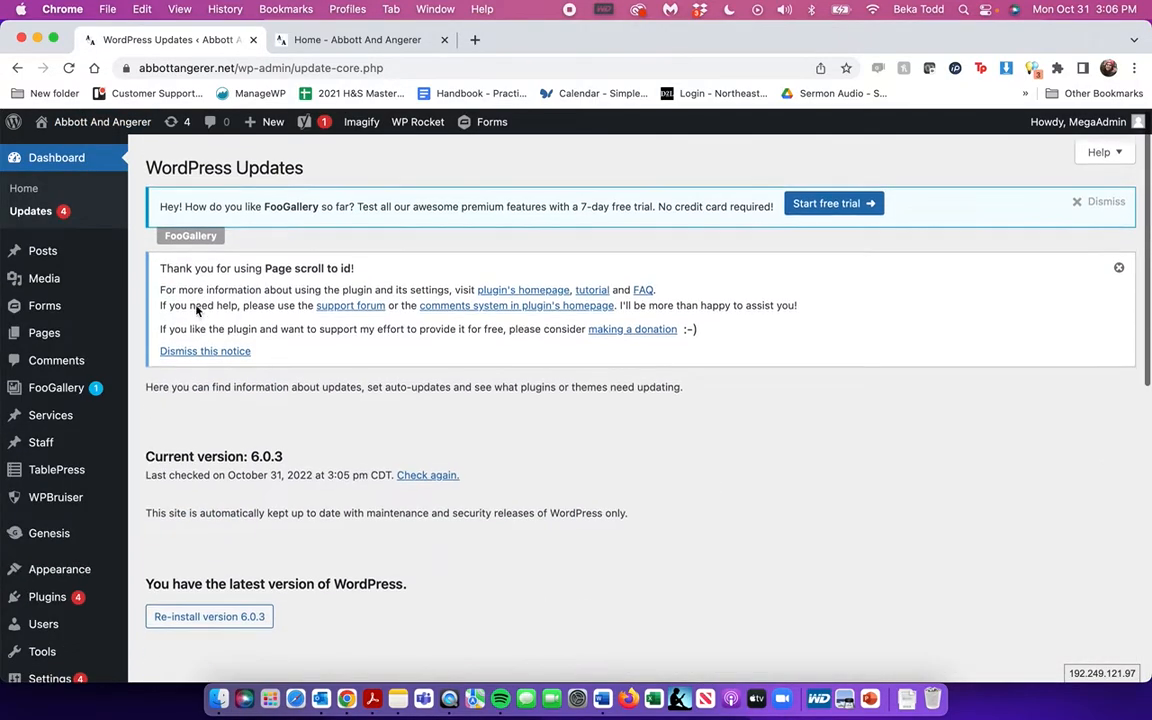
{"action": "scroll", "coordinate": [197, 311], "scroll_direction": "down", "scroll_amount": 6}
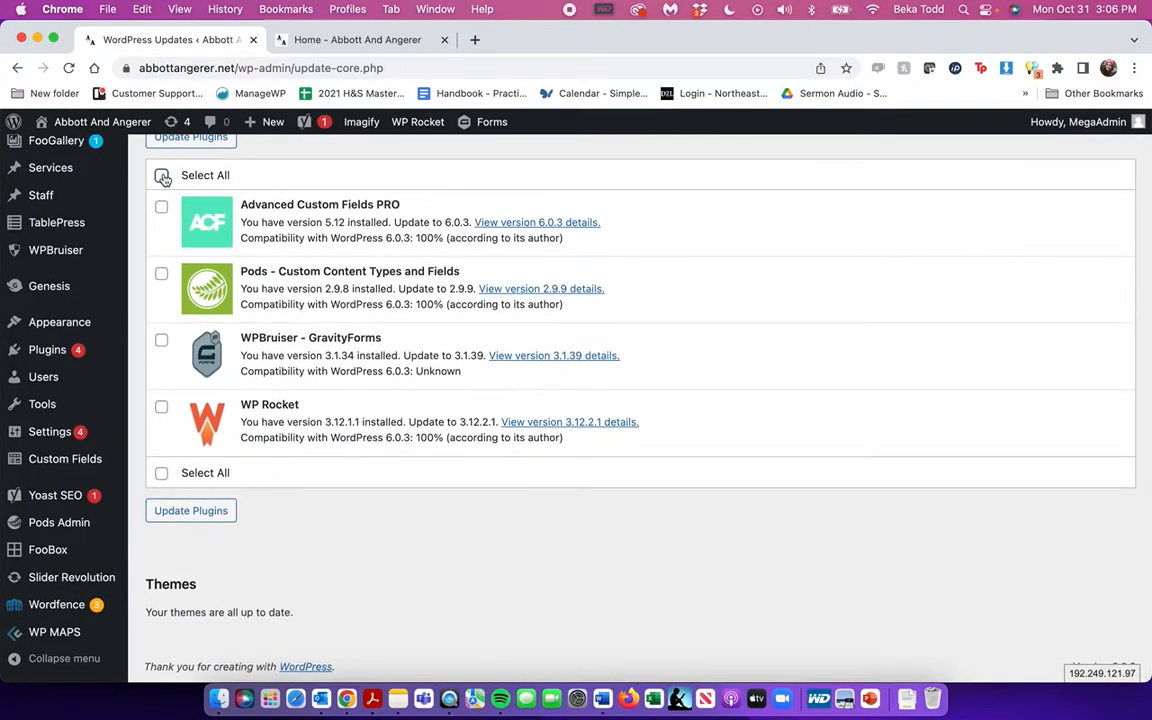
{"action": "scroll", "coordinate": [185, 147], "scroll_direction": "up", "scroll_amount": 6}
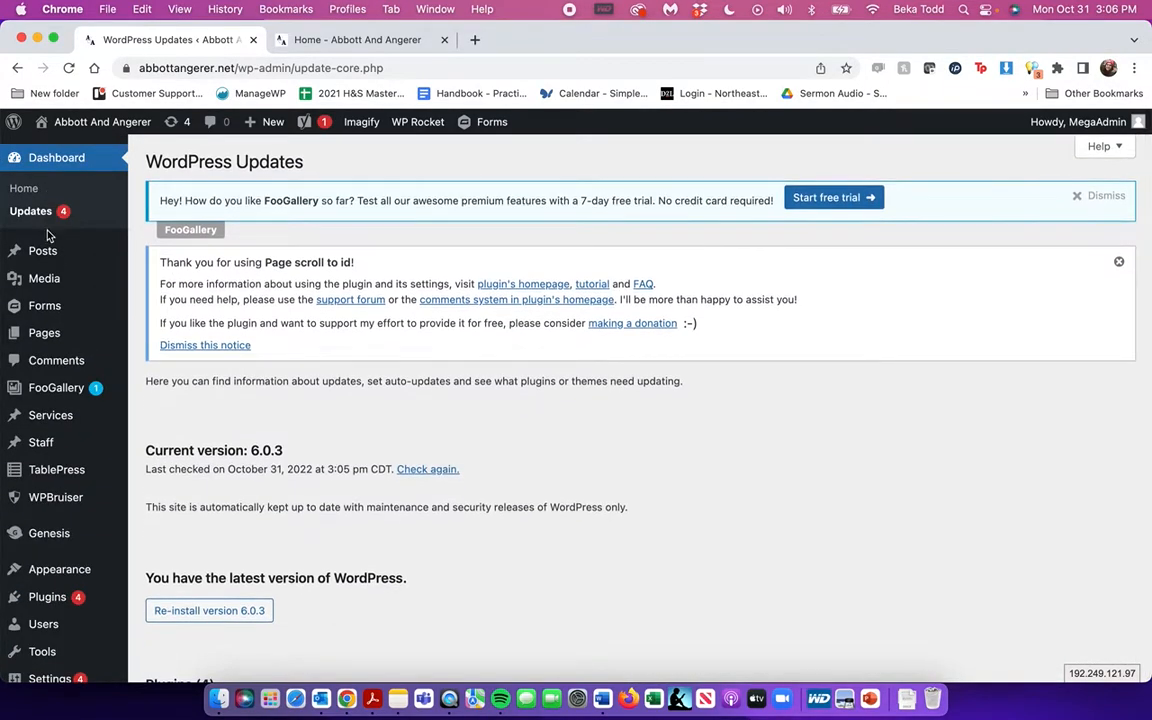
View the Posts list, and open the media library to browse its files in list view
{"action": "left_click", "coordinate": [42, 251]}
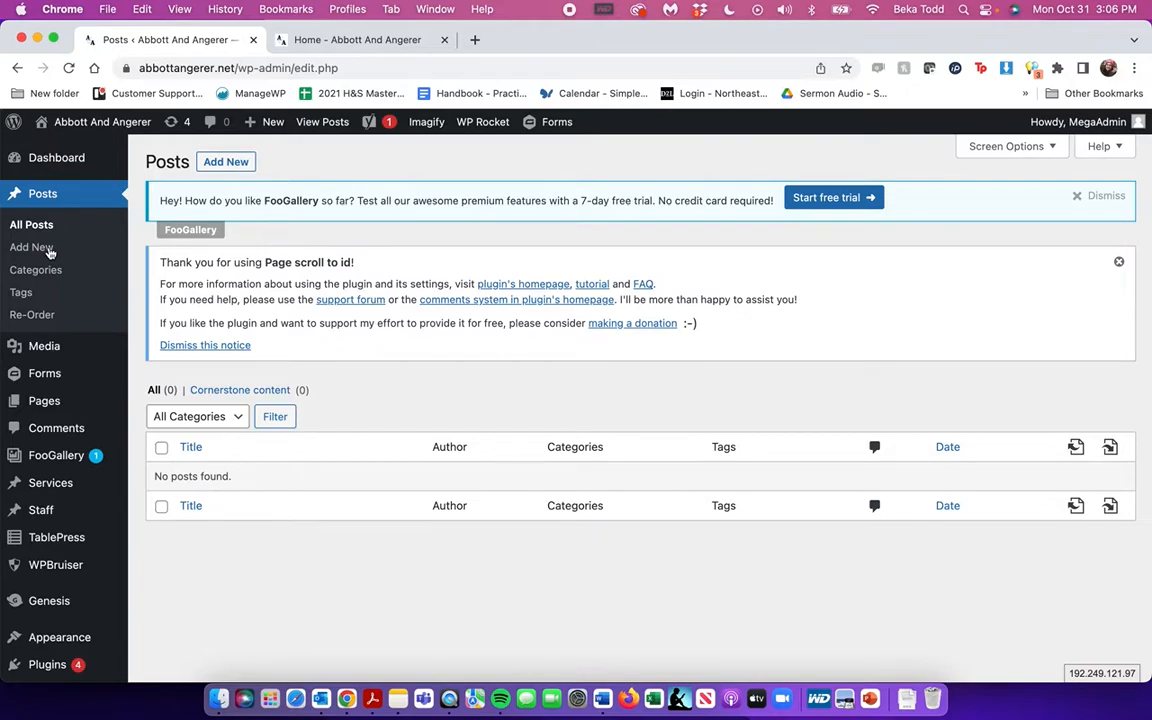
{"action": "mouse_move", "coordinate": [43, 344]}
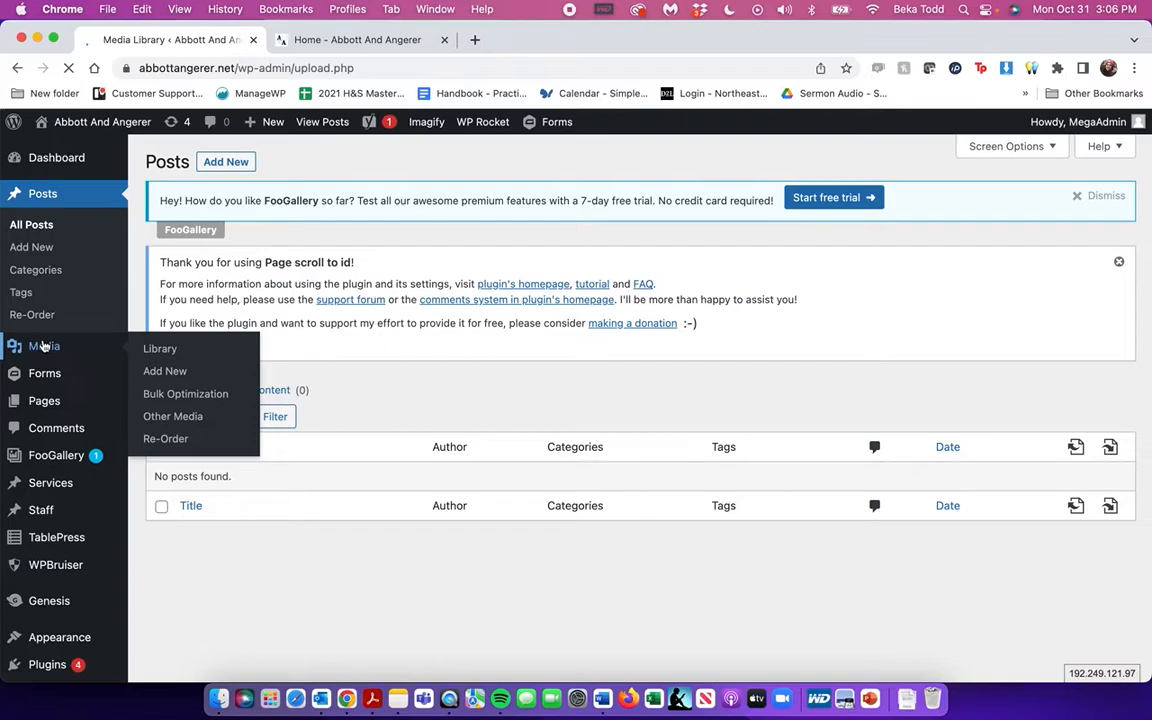
{"action": "scroll", "coordinate": [250, 400], "scroll_direction": "down", "scroll_amount": 3}
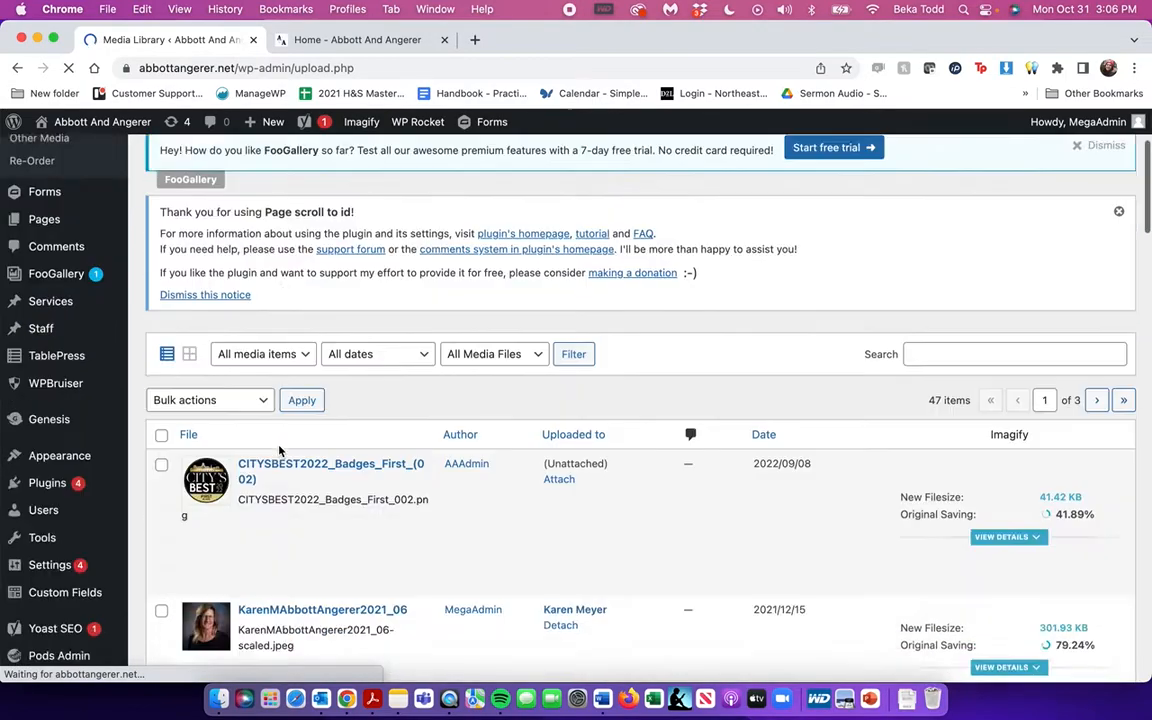
{"action": "scroll", "coordinate": [279, 450], "scroll_direction": "down", "scroll_amount": 5}
{"action": "scroll", "coordinate": [279, 446], "scroll_direction": "down", "scroll_amount": 20}
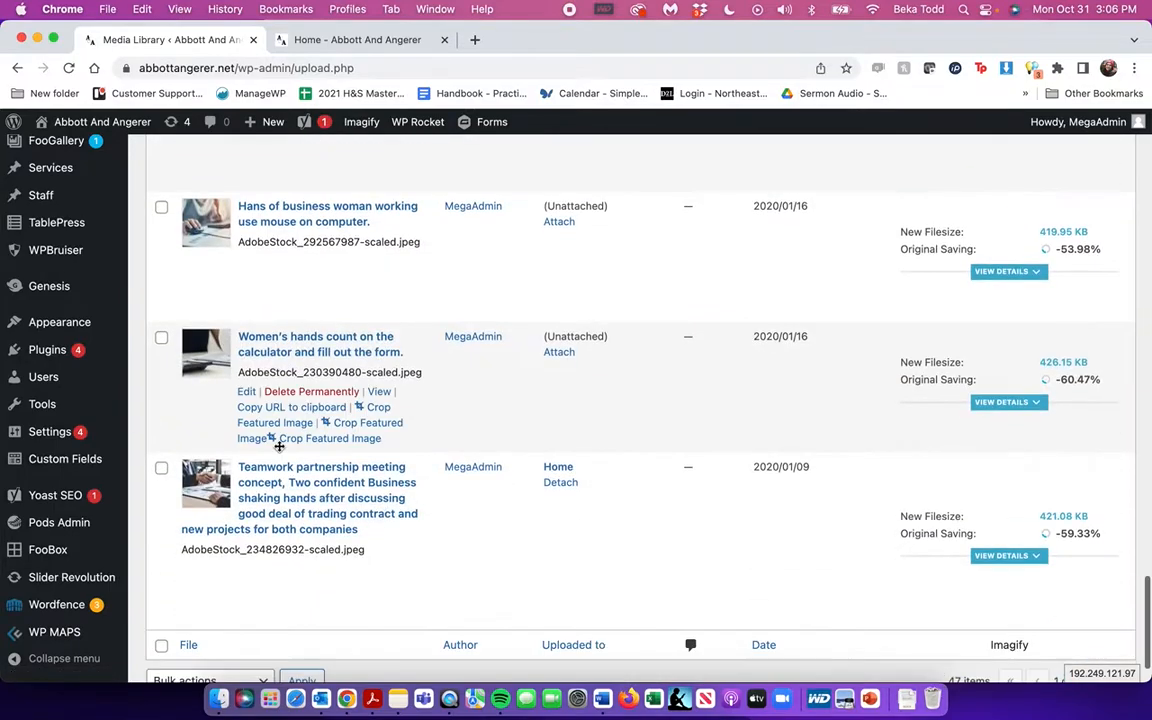
{"action": "scroll", "coordinate": [279, 447], "scroll_direction": "up", "scroll_amount": 20}
{"action": "scroll", "coordinate": [240, 498], "scroll_direction": "down", "scroll_amount": 2}
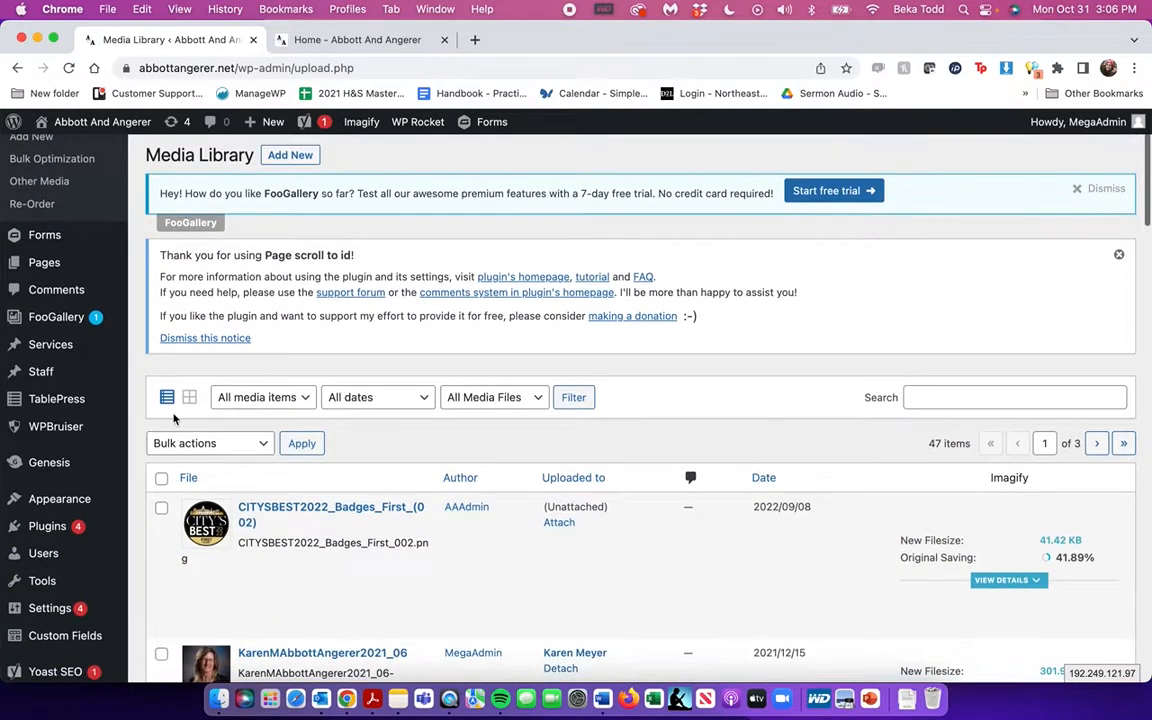
Switch the media library to grid view and examine the attachment details of the third image in the first row, including its file URL
{"action": "left_click", "coordinate": [190, 398]}
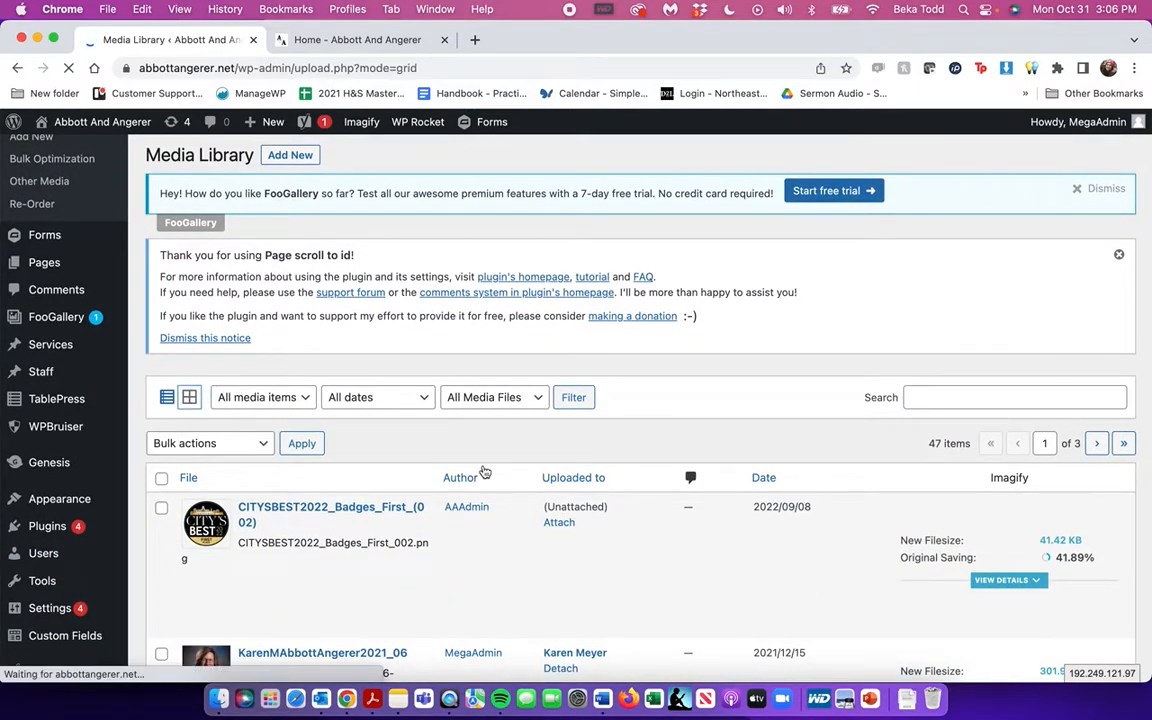
{"action": "scroll", "coordinate": [504, 555], "scroll_direction": "down", "scroll_amount": 3}
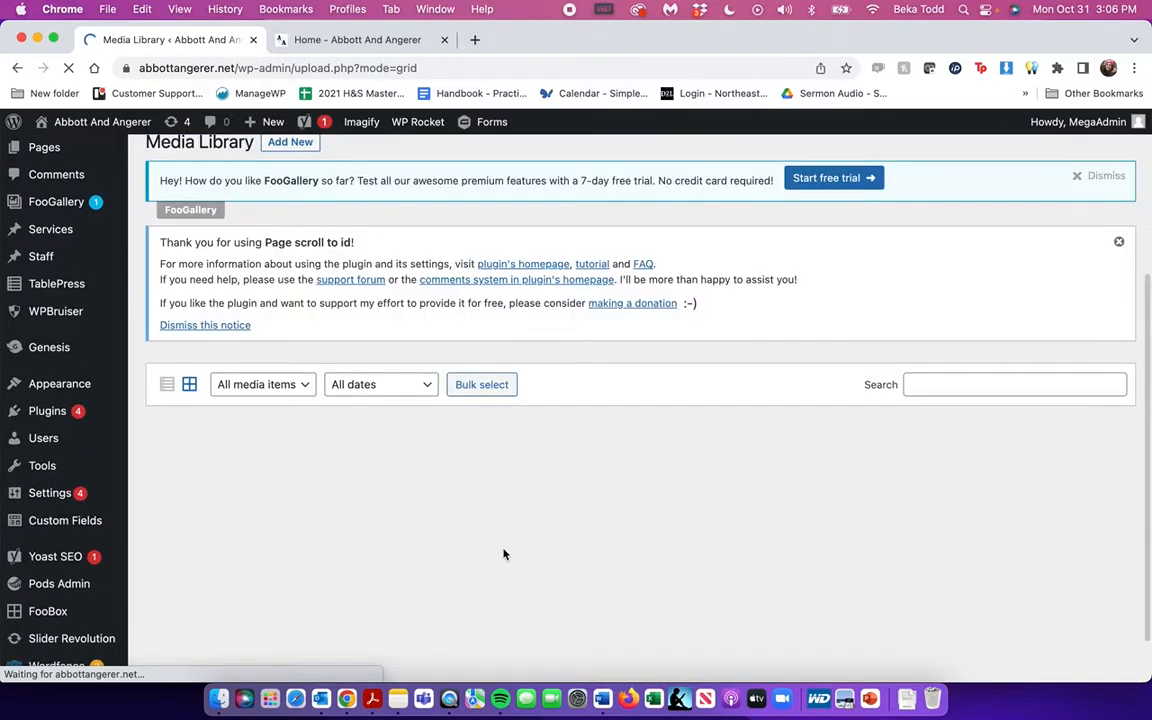
{"action": "left_click", "coordinate": [479, 516]}
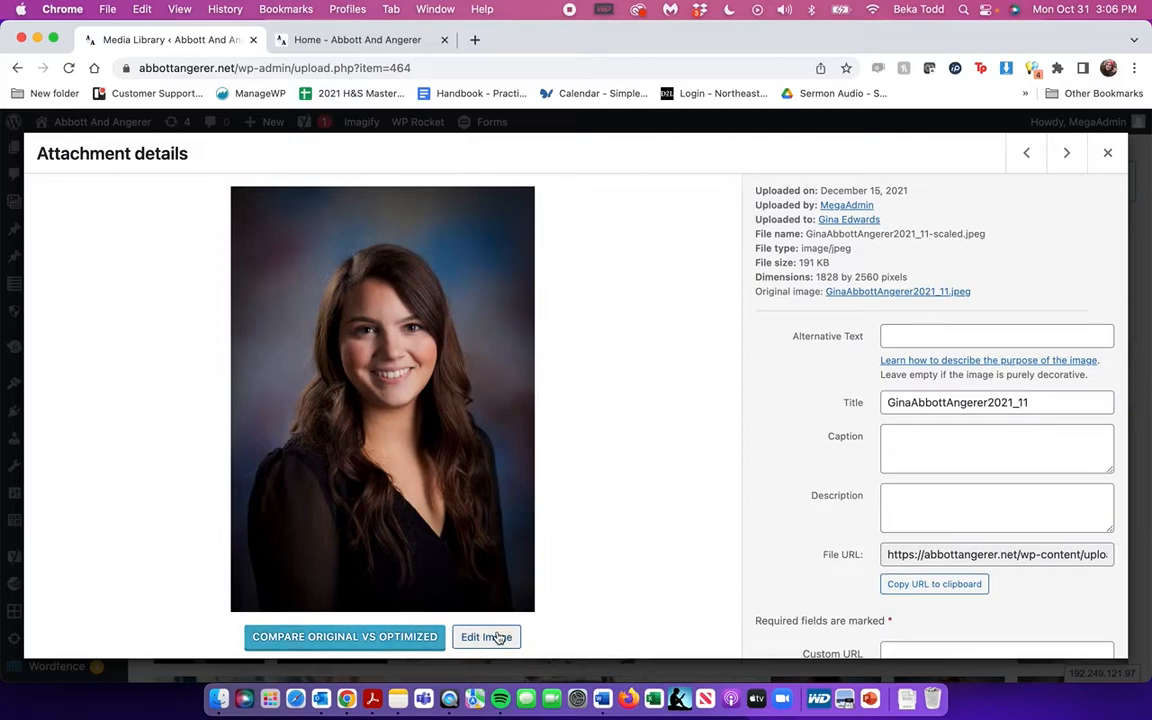
{"action": "scroll", "coordinate": [786, 514], "scroll_direction": "down", "scroll_amount": 5}
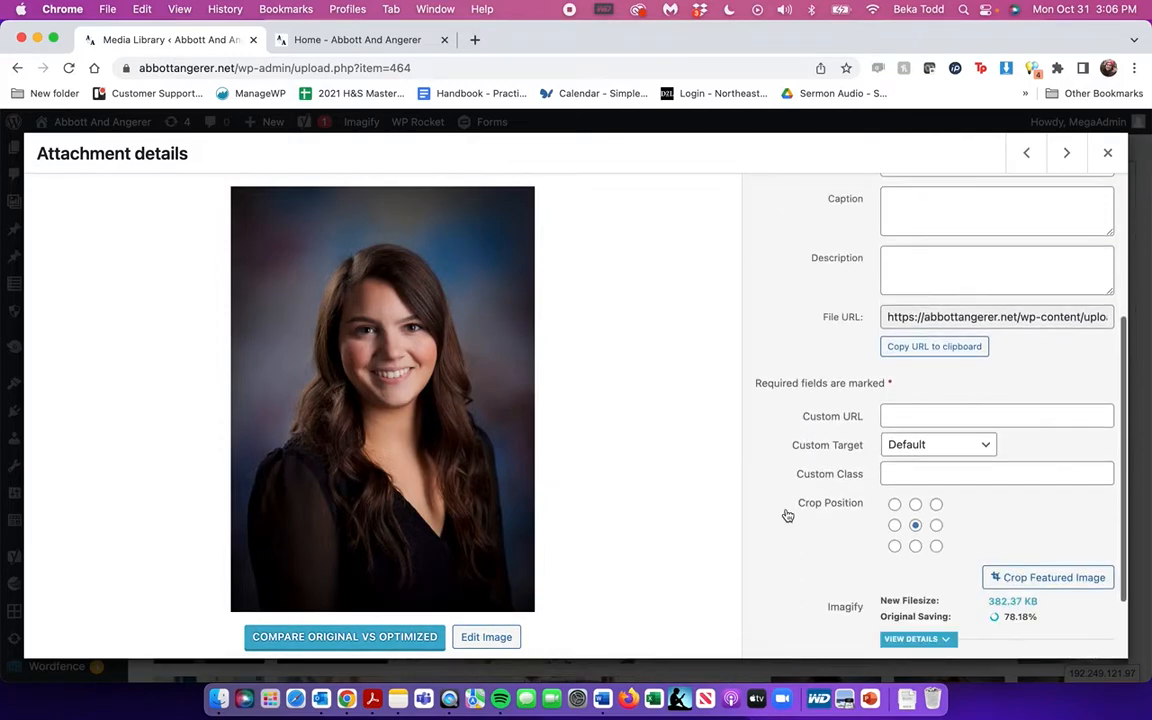
{"action": "left_click", "coordinate": [985, 318]}
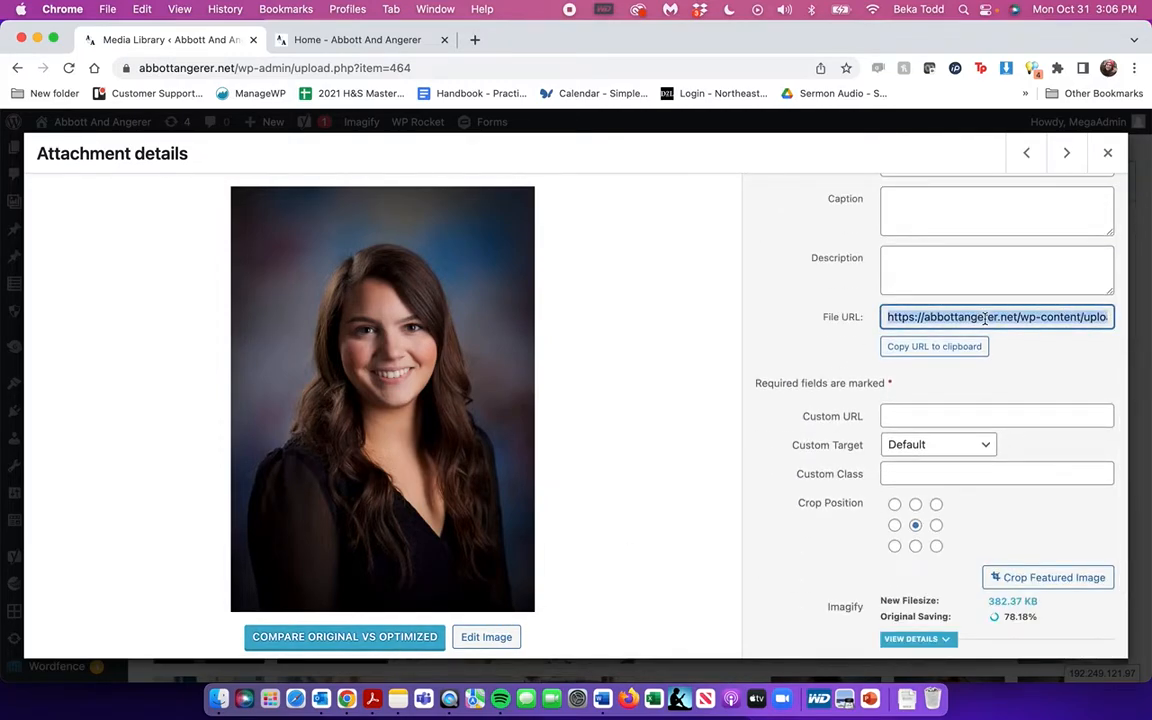
{"action": "scroll", "coordinate": [1084, 458], "scroll_direction": "down", "scroll_amount": 2}
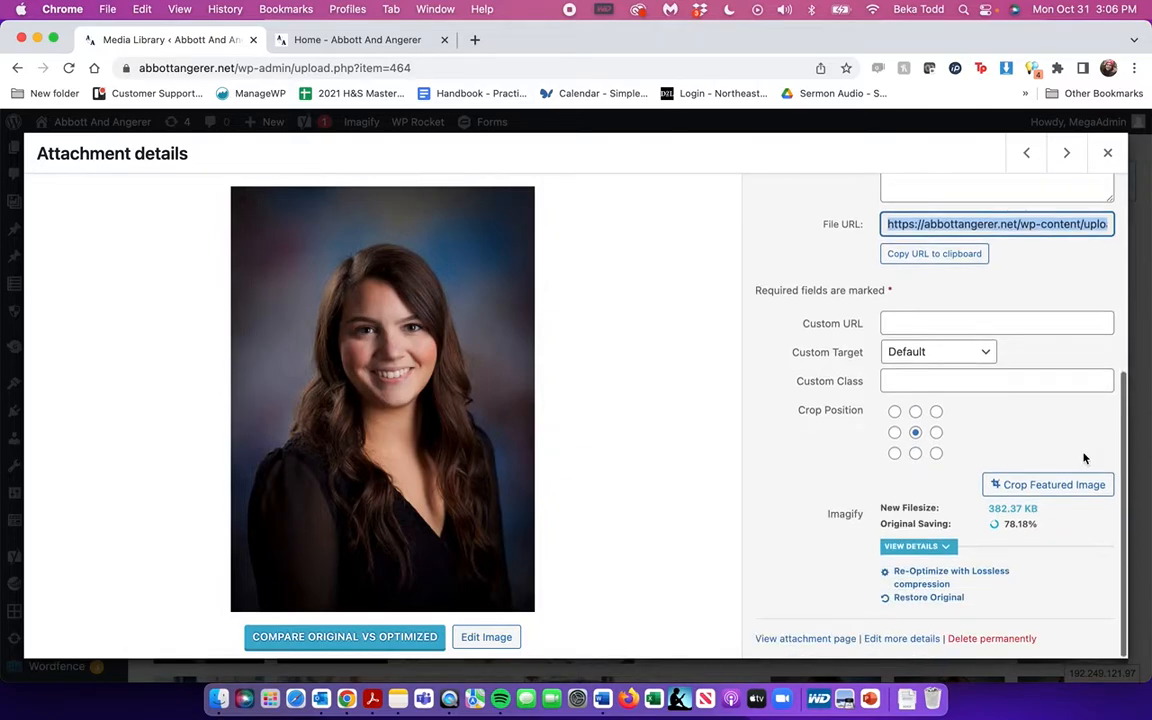
{"action": "scroll", "coordinate": [1084, 458], "scroll_direction": "up", "scroll_amount": 7}
{"action": "left_click", "coordinate": [1107, 153]}
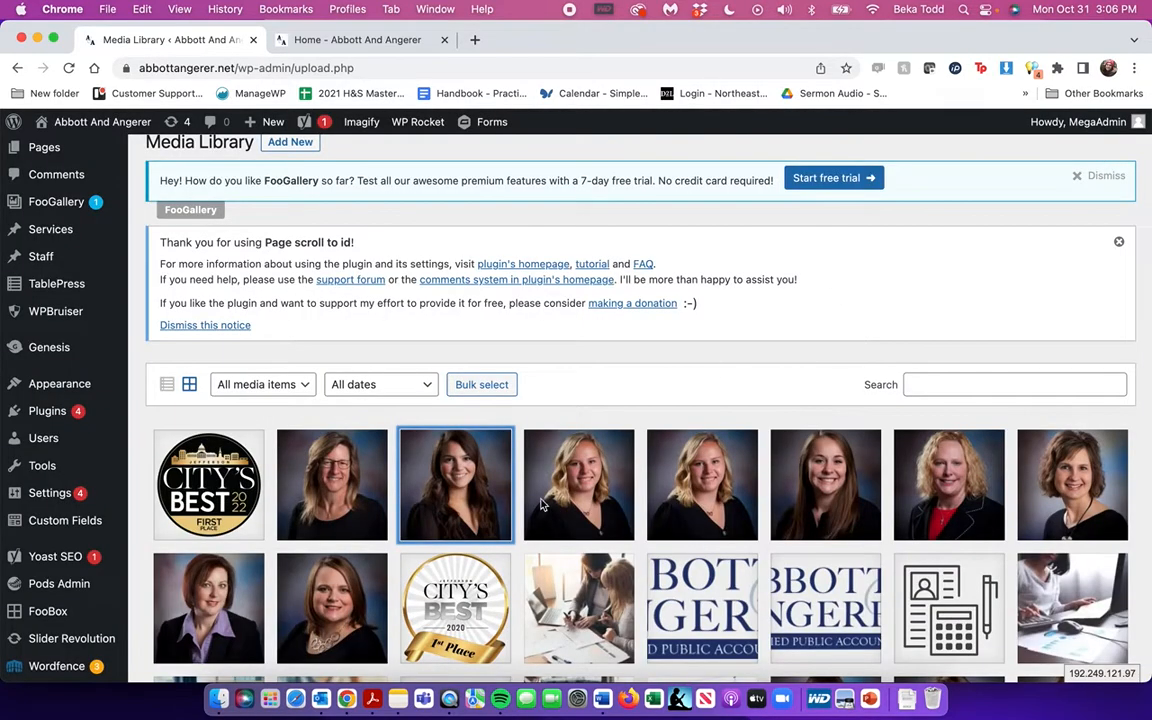
{"action": "left_click", "coordinate": [468, 517]}
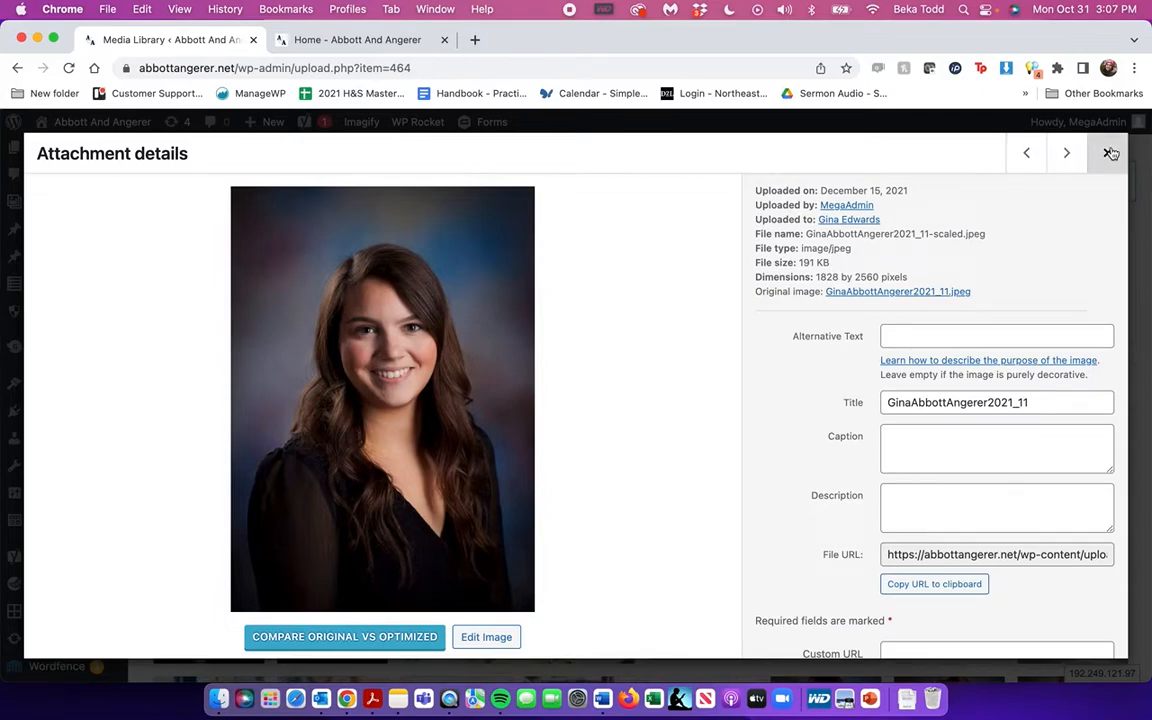
{"action": "left_click", "coordinate": [1106, 152]}
Show the upload area for adding new media and look through the media library's image grid
{"action": "left_click", "coordinate": [275, 142]}
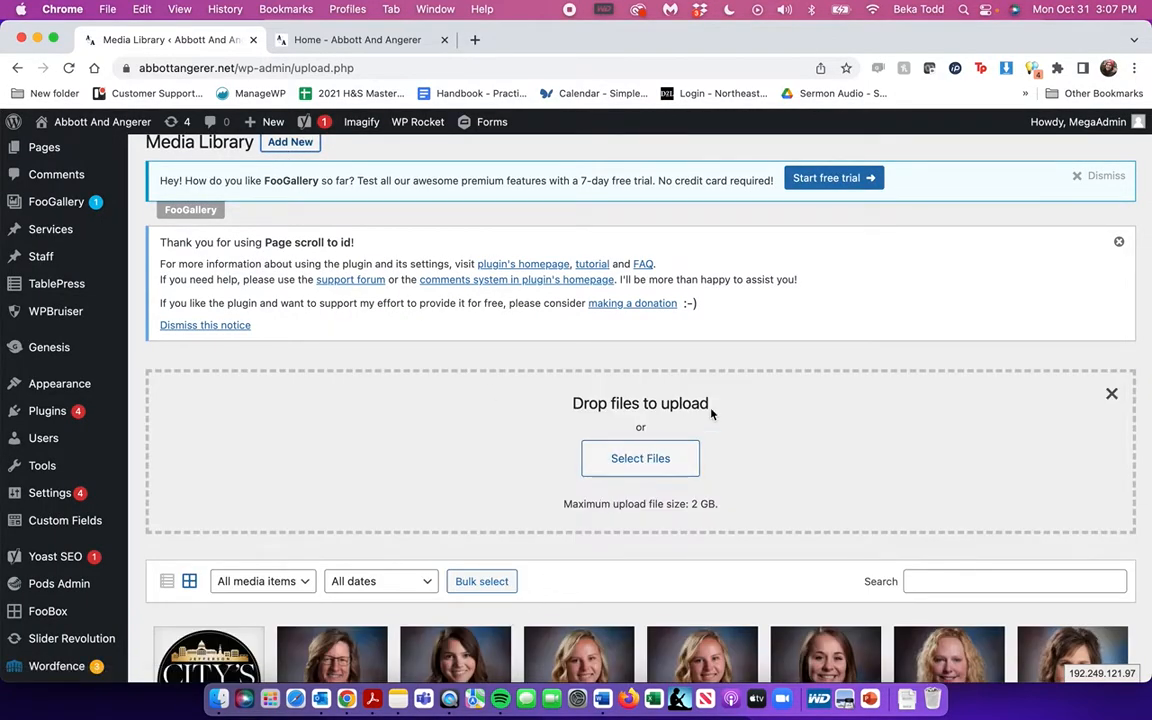
{"action": "scroll", "coordinate": [874, 473], "scroll_direction": "down", "scroll_amount": 2}
{"action": "scroll", "coordinate": [876, 475], "scroll_direction": "down", "scroll_amount": 10}
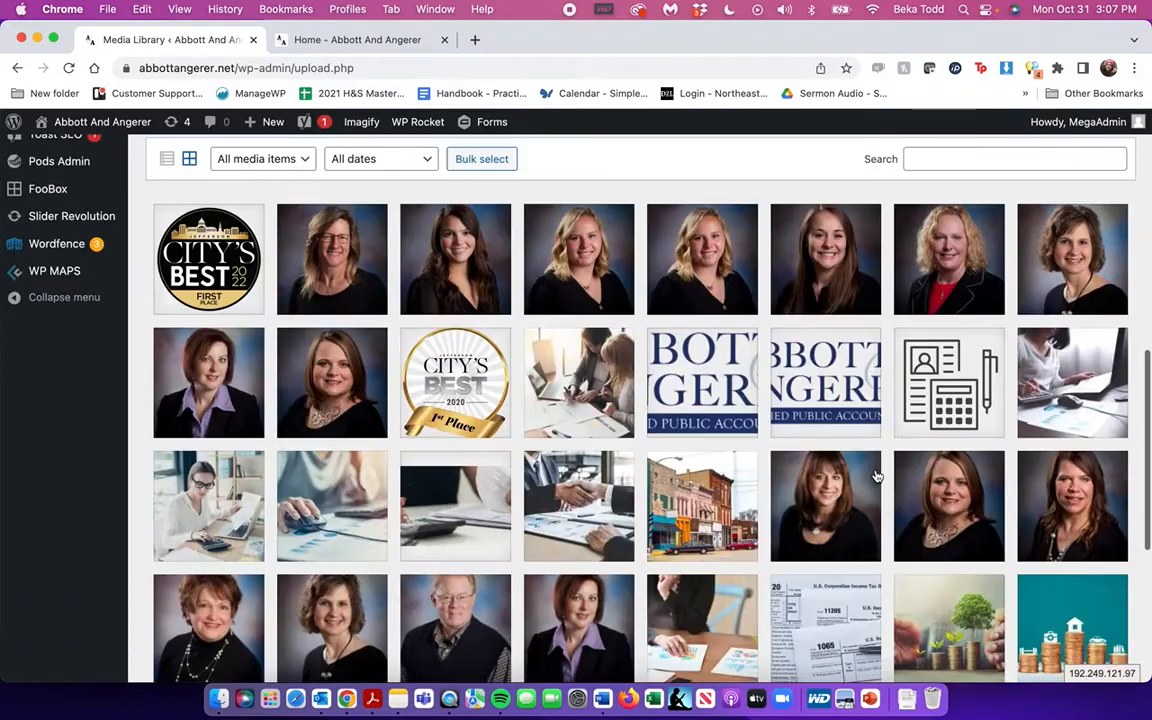
{"action": "scroll", "coordinate": [877, 477], "scroll_direction": "up", "scroll_amount": 15}
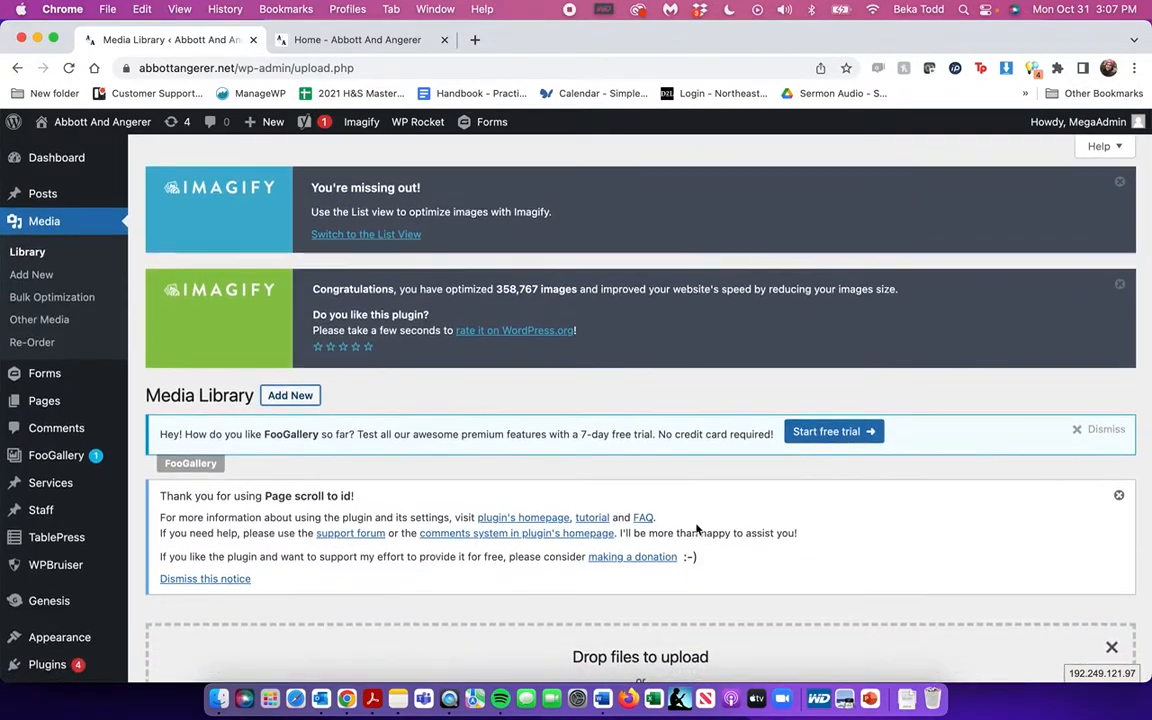
{"action": "scroll", "coordinate": [474, 549], "scroll_direction": "down", "scroll_amount": 1}
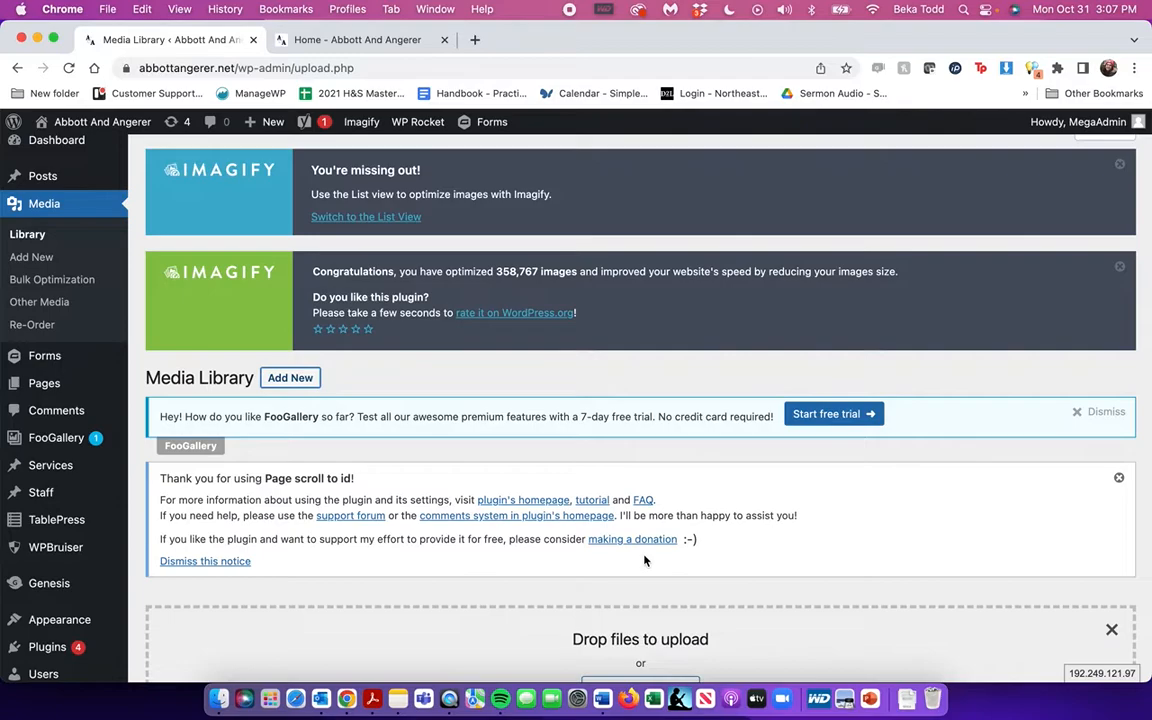
{"action": "scroll", "coordinate": [645, 489], "scroll_direction": "down", "scroll_amount": 4}
{"action": "scroll", "coordinate": [700, 506], "scroll_direction": "down", "scroll_amount": 1}
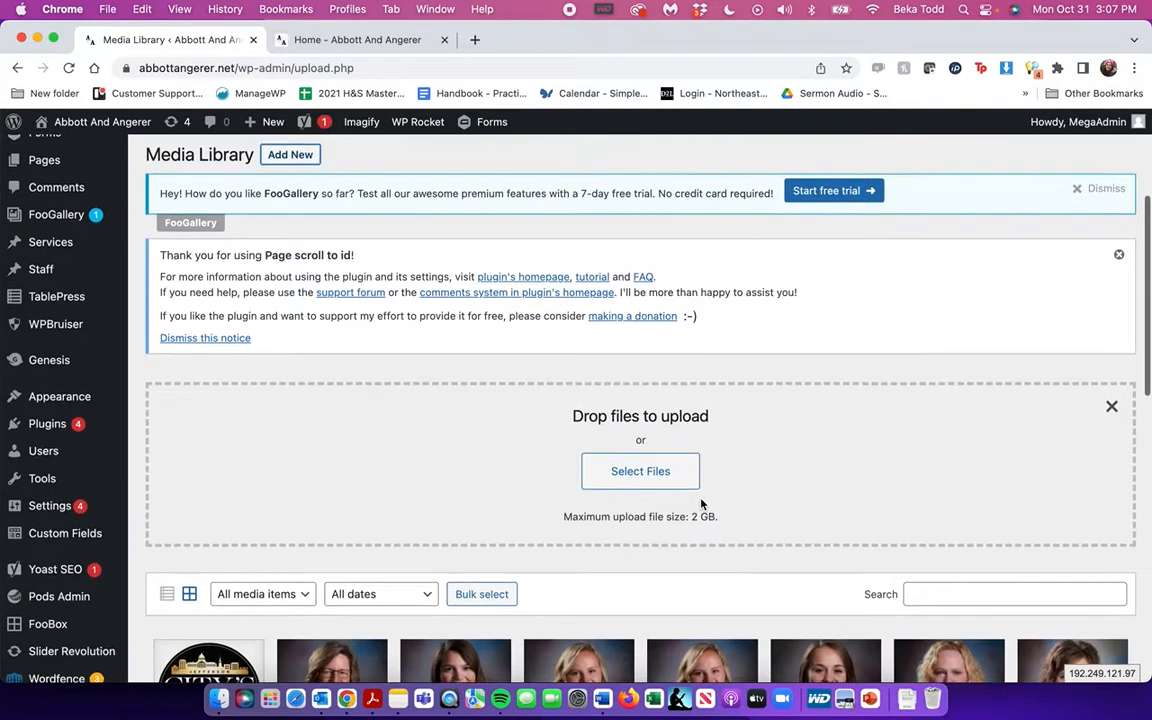
{"action": "scroll", "coordinate": [700, 503], "scroll_direction": "up", "scroll_amount": 2}
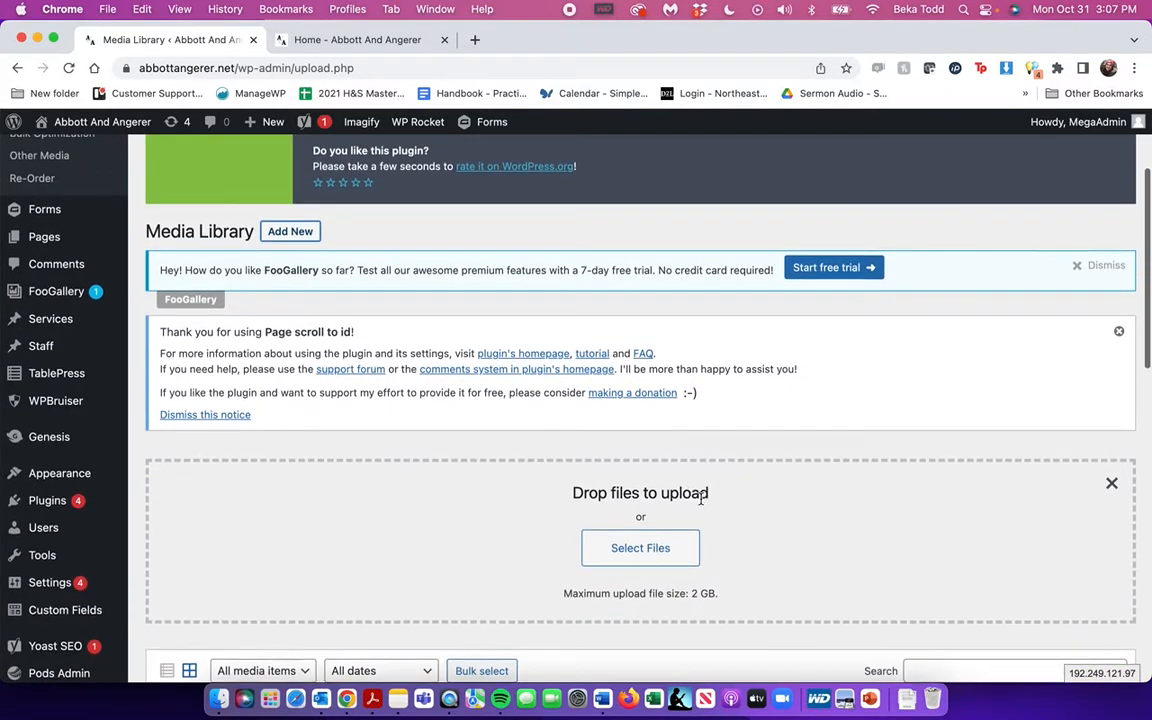
Go to the list of Gravity Forms and open the Talk To Us form in the form editor
{"action": "left_click", "coordinate": [46, 213]}
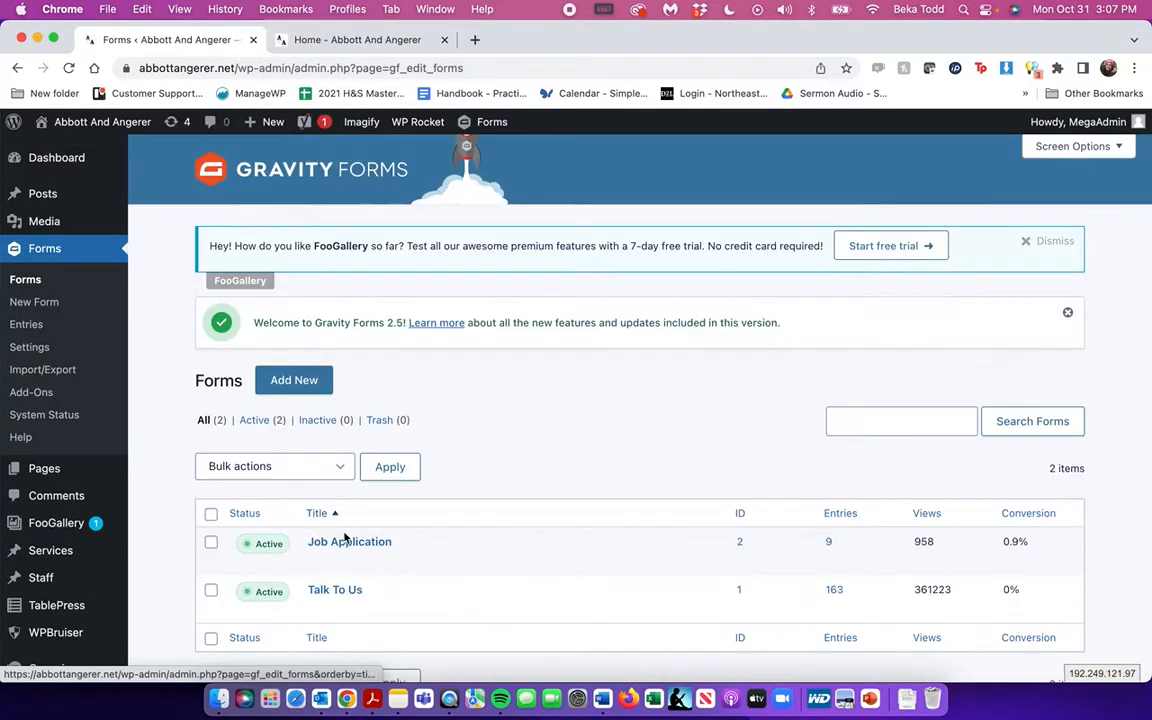
{"action": "scroll", "coordinate": [336, 548], "scroll_direction": "down", "scroll_amount": 3}
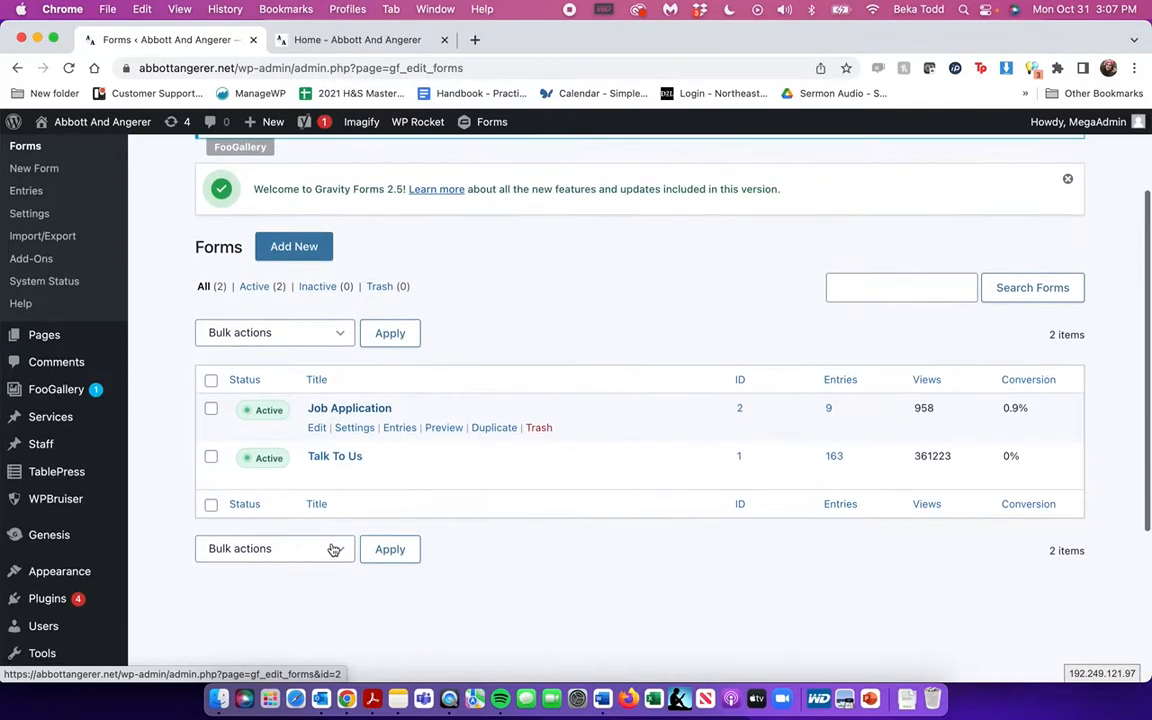
{"action": "left_click", "coordinate": [335, 458]}
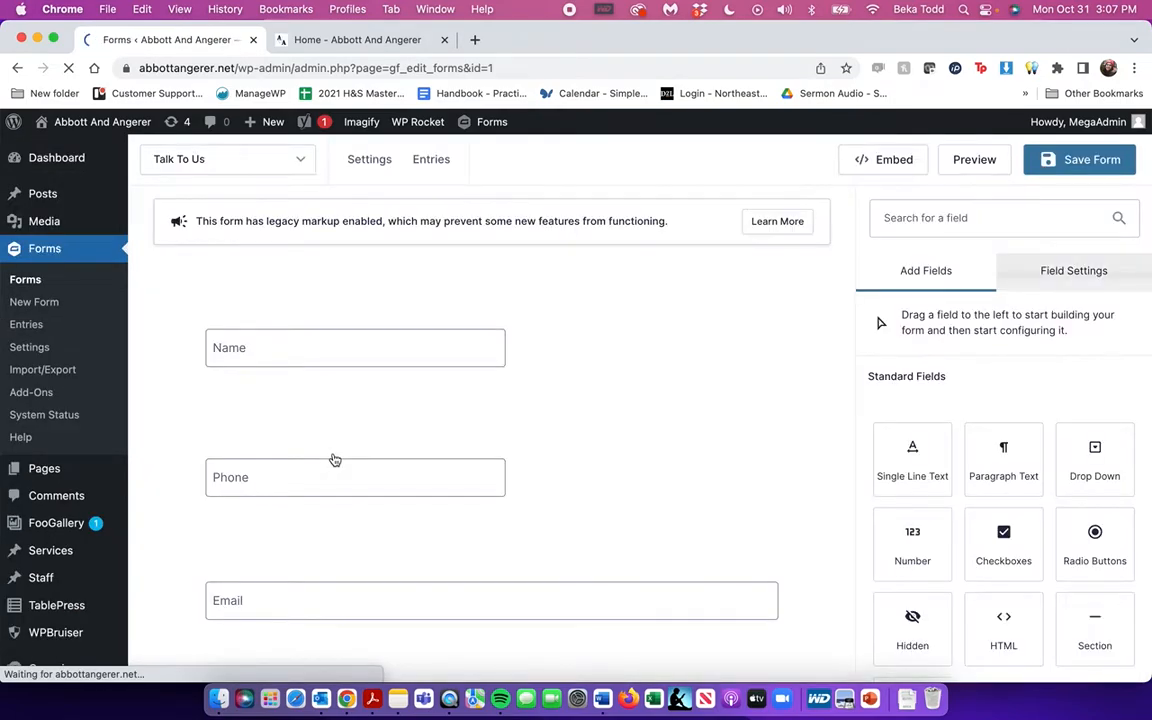
Look through the Talk To Us form's fields and the standard field types that can be added to it
{"action": "scroll", "coordinate": [472, 366], "scroll_direction": "down", "scroll_amount": 3}
{"action": "scroll", "coordinate": [475, 367], "scroll_direction": "down", "scroll_amount": 5}
{"action": "scroll", "coordinate": [475, 367], "scroll_direction": "up", "scroll_amount": 8}
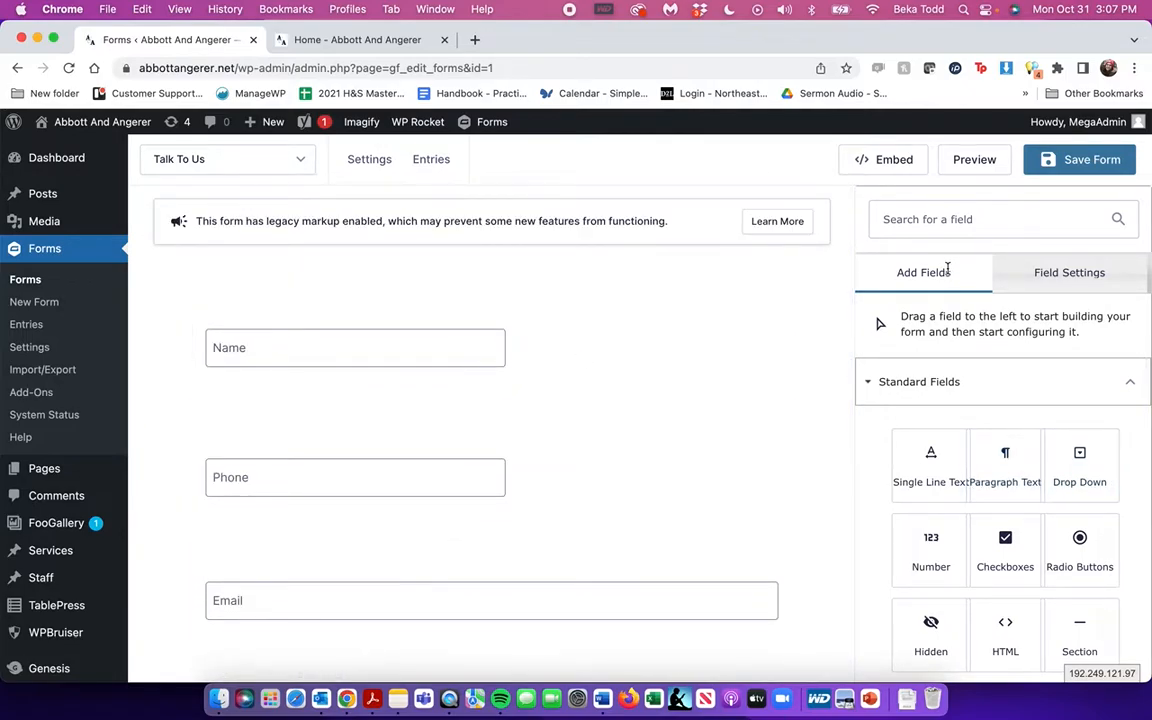
{"action": "scroll", "coordinate": [1093, 478], "scroll_direction": "down", "scroll_amount": 3}
{"action": "mouse_move", "coordinate": [1018, 468]}
{"action": "left_mouse_down"}
{"action": "mouse_move", "coordinate": [888, 476]}
{"action": "mouse_move", "coordinate": [656, 337]}
{"action": "mouse_move", "coordinate": [576, 432]}
{"action": "mouse_move", "coordinate": [591, 363]}
{"action": "mouse_move", "coordinate": [1056, 498]}
{"action": "mouse_move", "coordinate": [1036, 468]}
{"action": "left_mouse_up"}
{"action": "scroll", "coordinate": [1036, 470], "scroll_direction": "up", "scroll_amount": 3}
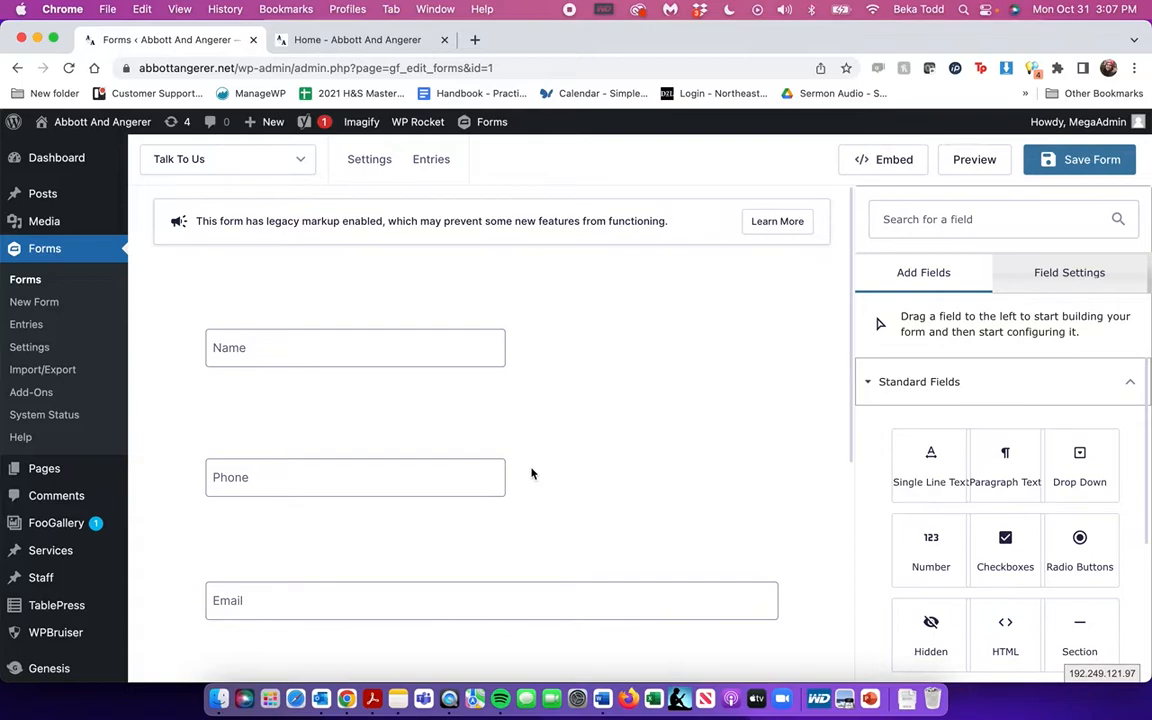
{"action": "scroll", "coordinate": [531, 473], "scroll_direction": "down", "scroll_amount": 5}
{"action": "scroll", "coordinate": [531, 473], "scroll_direction": "up", "scroll_amount": 5}
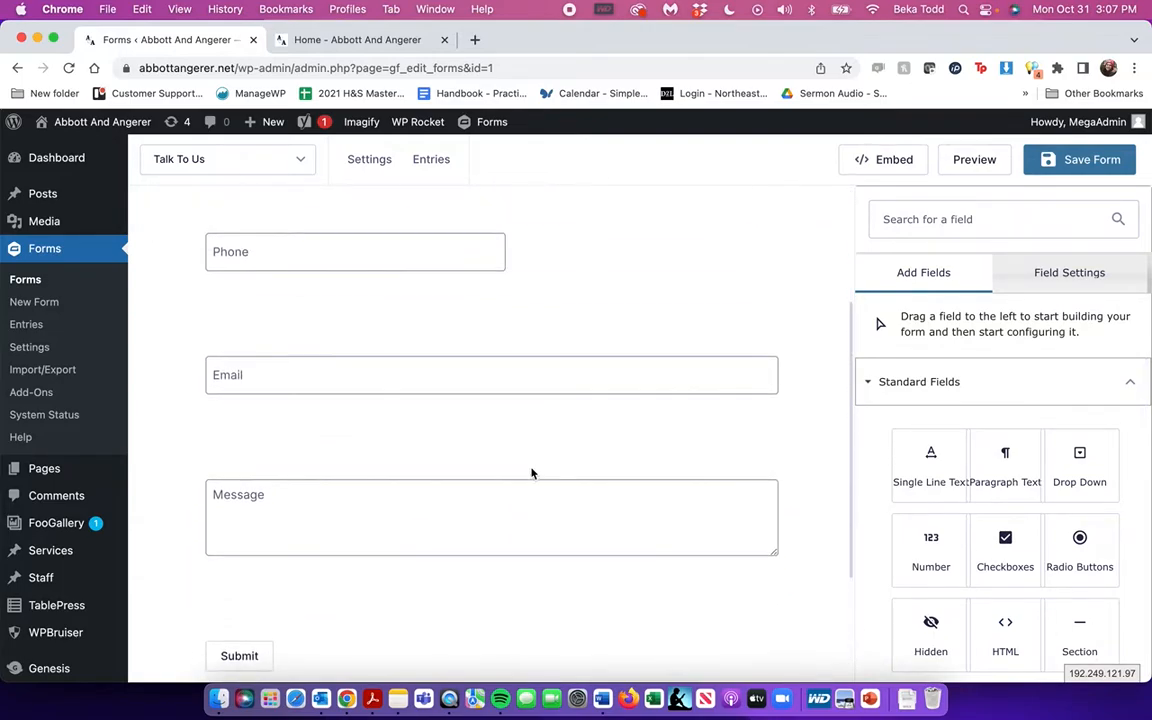
{"action": "scroll", "coordinate": [531, 473], "scroll_direction": "down", "scroll_amount": 1}
{"action": "scroll", "coordinate": [531, 473], "scroll_direction": "down", "scroll_amount": 1}
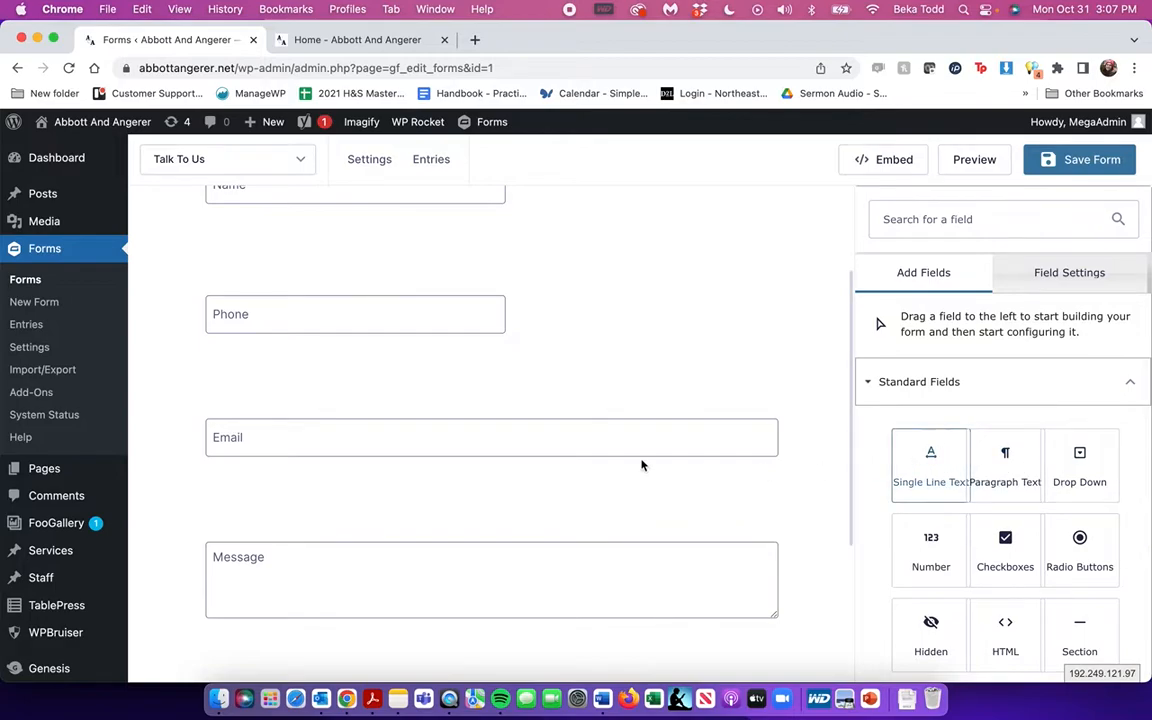
Show the Email field's settings and review its label, description and rules
{"action": "left_click", "coordinate": [555, 437]}
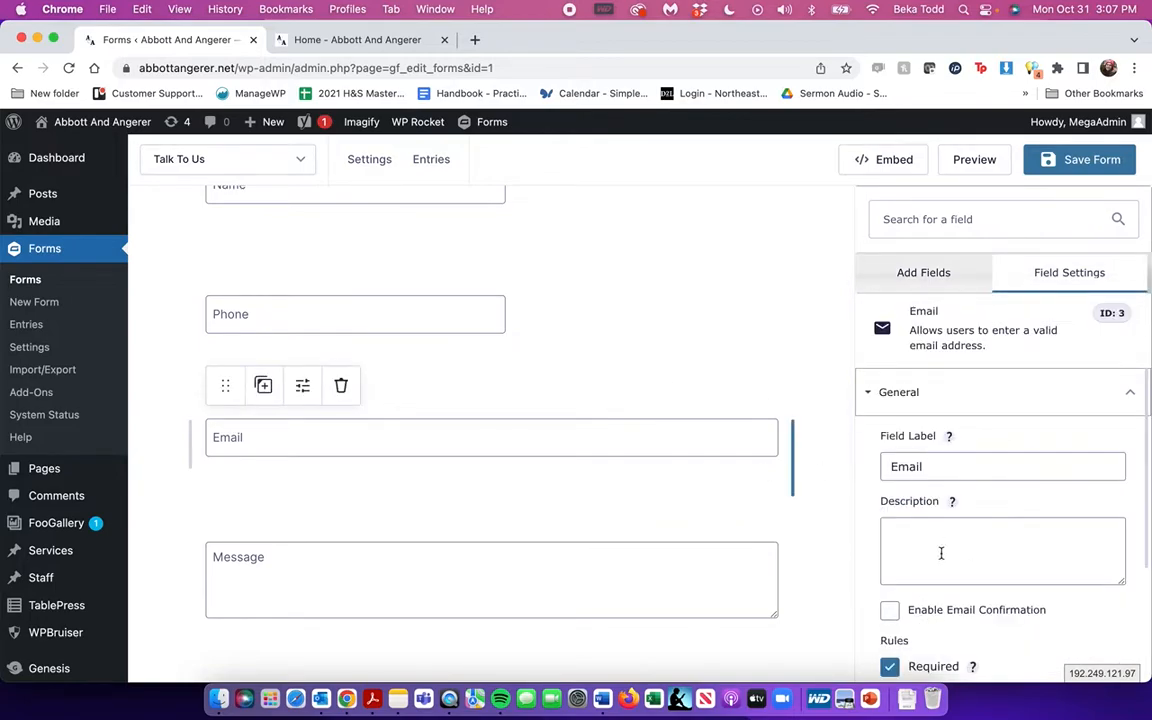
{"action": "scroll", "coordinate": [941, 550], "scroll_direction": "down", "scroll_amount": 2}
{"action": "scroll", "coordinate": [941, 548], "scroll_direction": "up", "scroll_amount": 2}
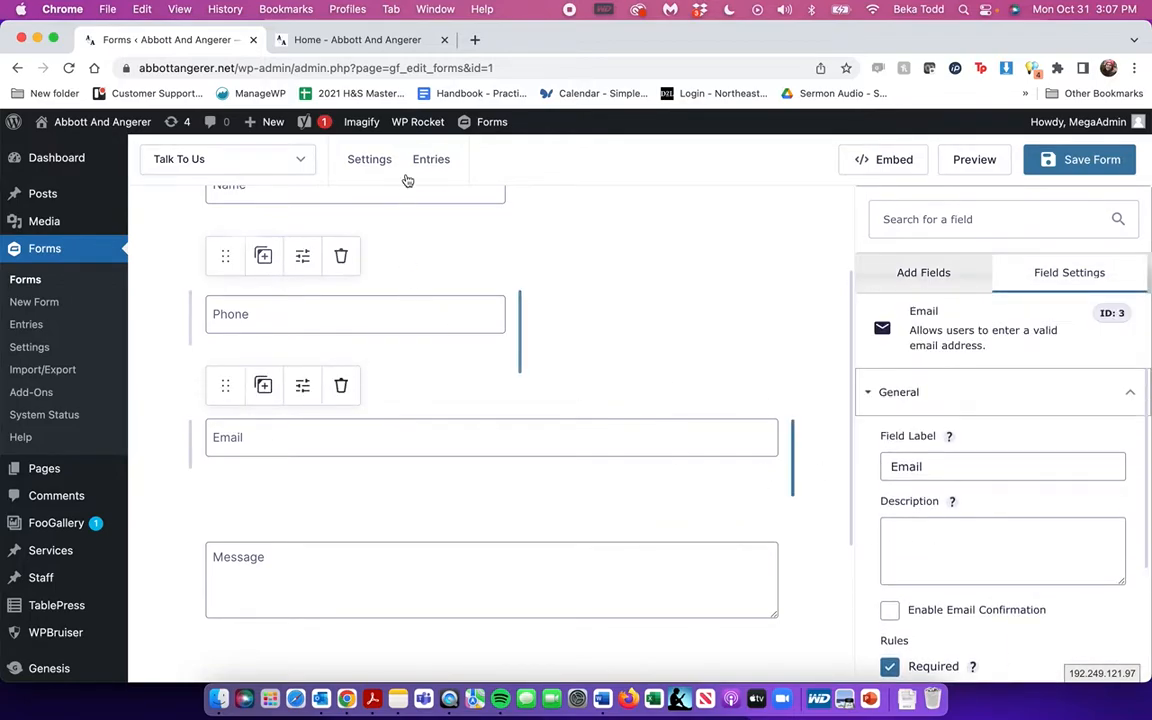
Open the Talk To Us form's entries, leaving the editor without saving, and look through the submitted messages
{"action": "left_click", "coordinate": [436, 161]}
{"action": "left_click", "coordinate": [623, 285]}
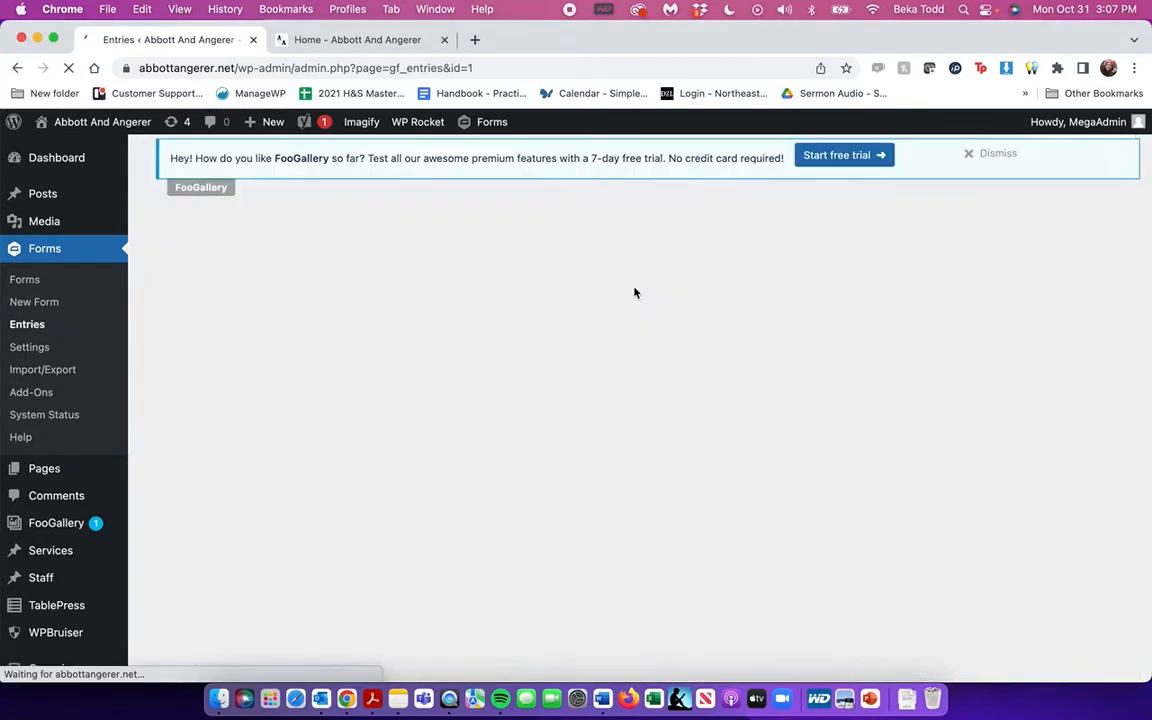
{"action": "scroll", "coordinate": [642, 504], "scroll_direction": "down", "scroll_amount": 5}
{"action": "scroll", "coordinate": [642, 504], "scroll_direction": "down", "scroll_amount": 5}
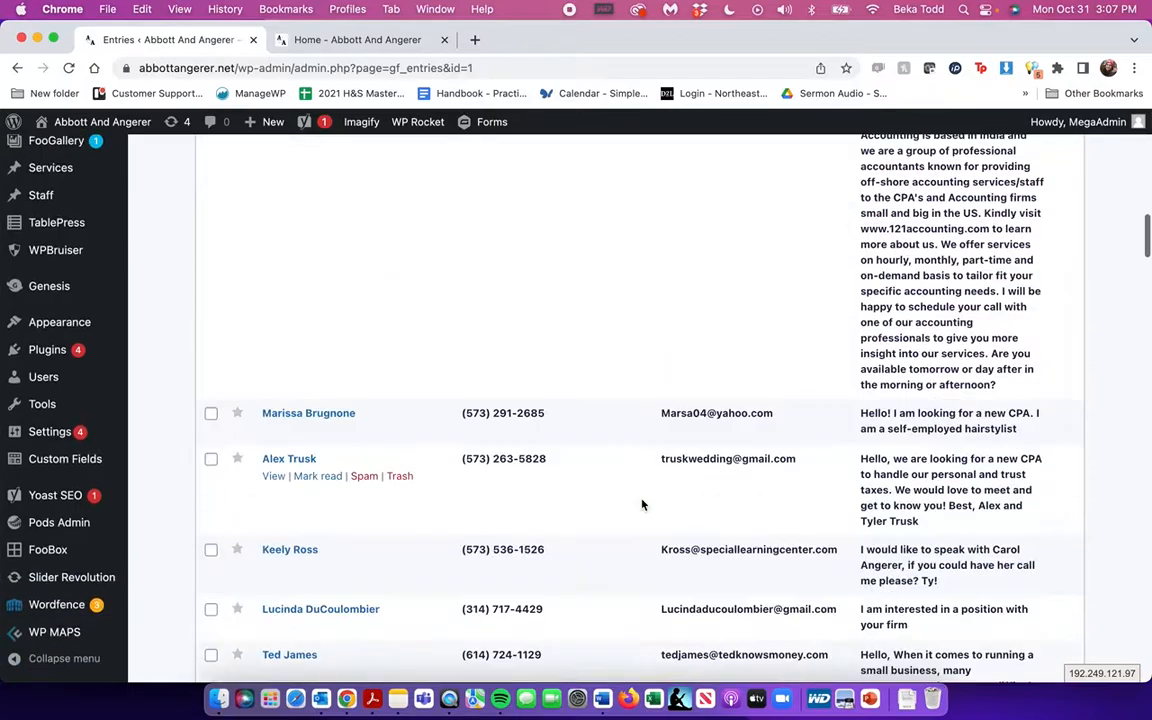
{"action": "scroll", "coordinate": [642, 504], "scroll_direction": "up", "scroll_amount": 15}
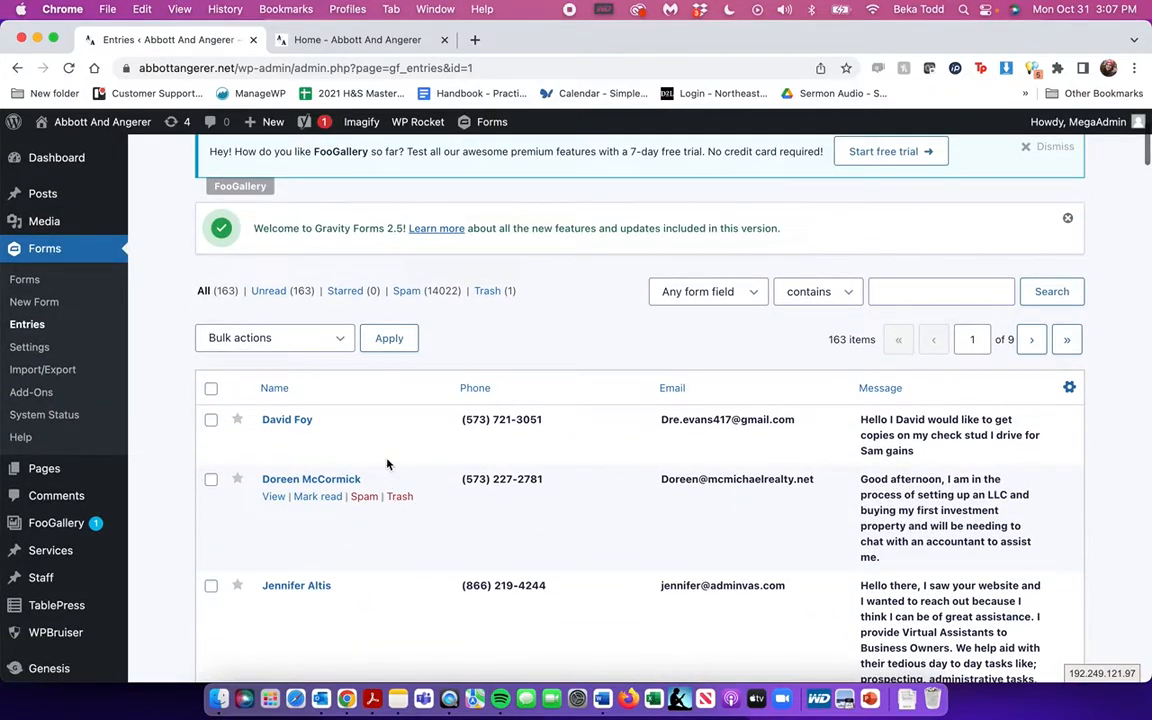
Return to the Talk To Us form editor, look over the form, and open its preview
{"action": "left_click", "coordinate": [512, 386]}
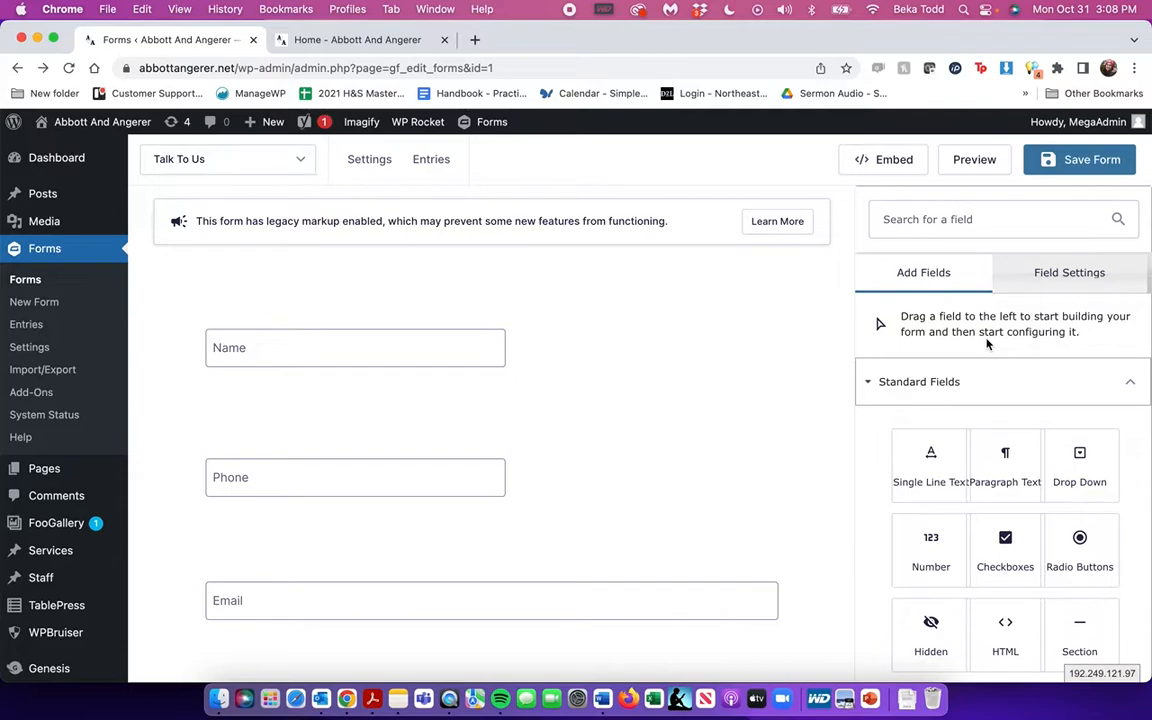
{"action": "scroll", "coordinate": [576, 403], "scroll_direction": "down", "scroll_amount": 1}
{"action": "scroll", "coordinate": [576, 403], "scroll_direction": "up", "scroll_amount": 1}
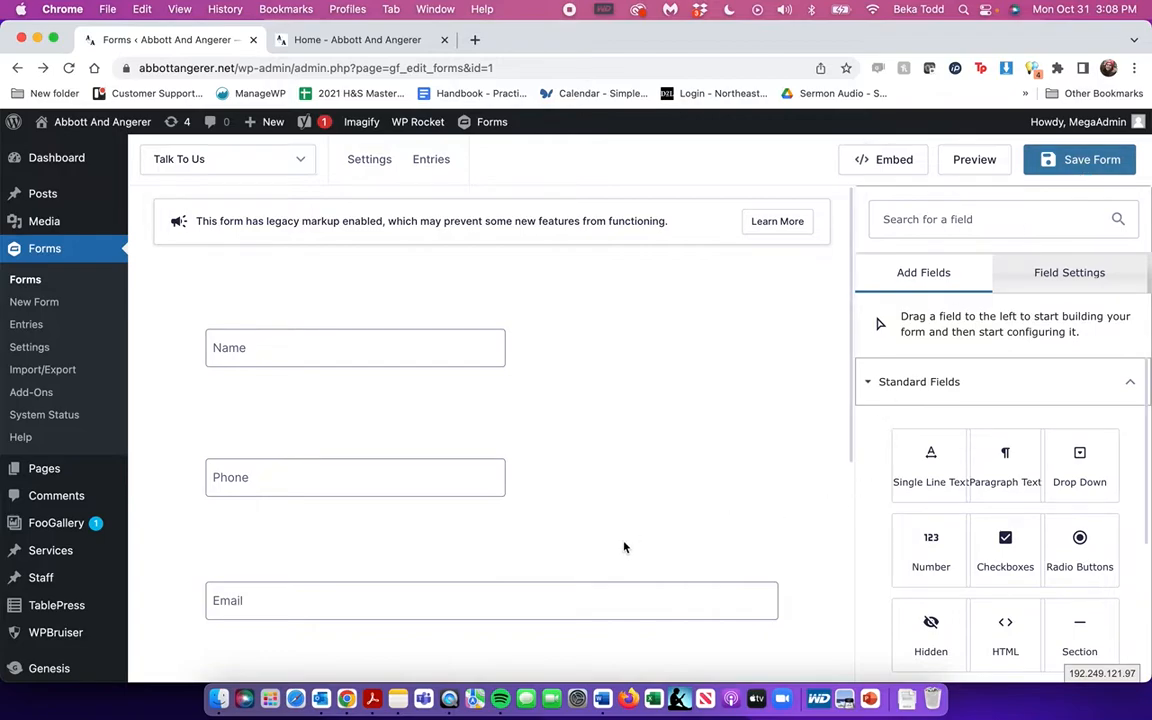
{"action": "scroll", "coordinate": [612, 548], "scroll_direction": "down", "scroll_amount": 5}
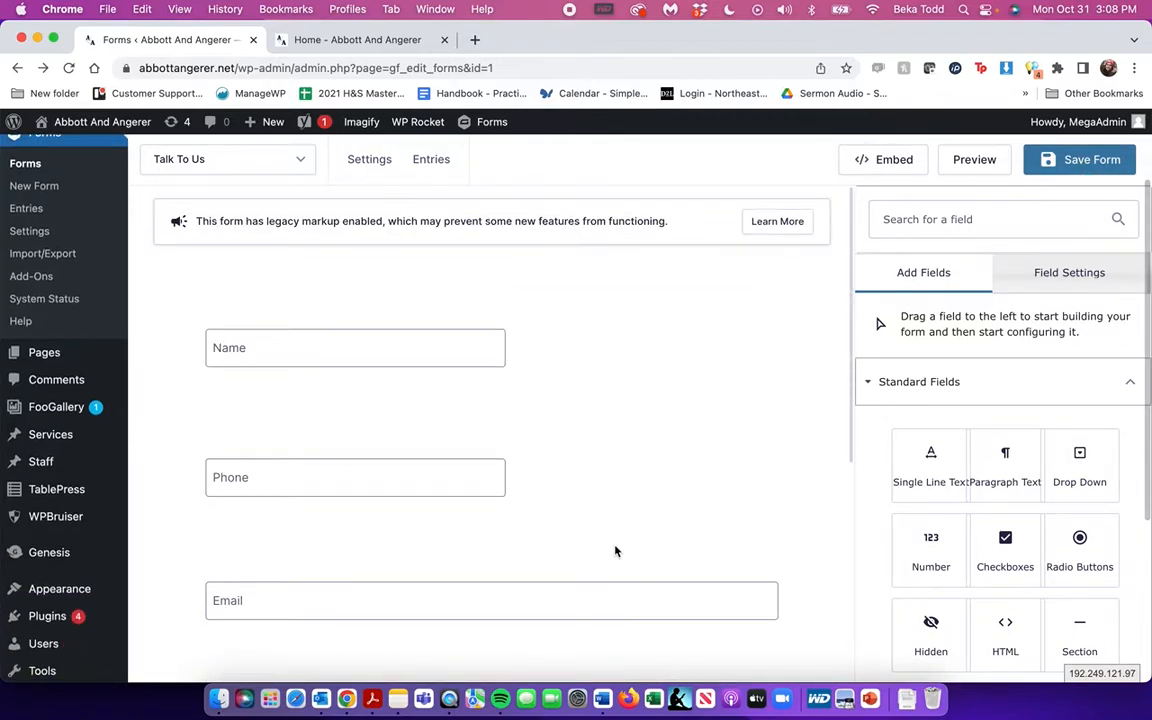
{"action": "left_click", "coordinate": [974, 162]}
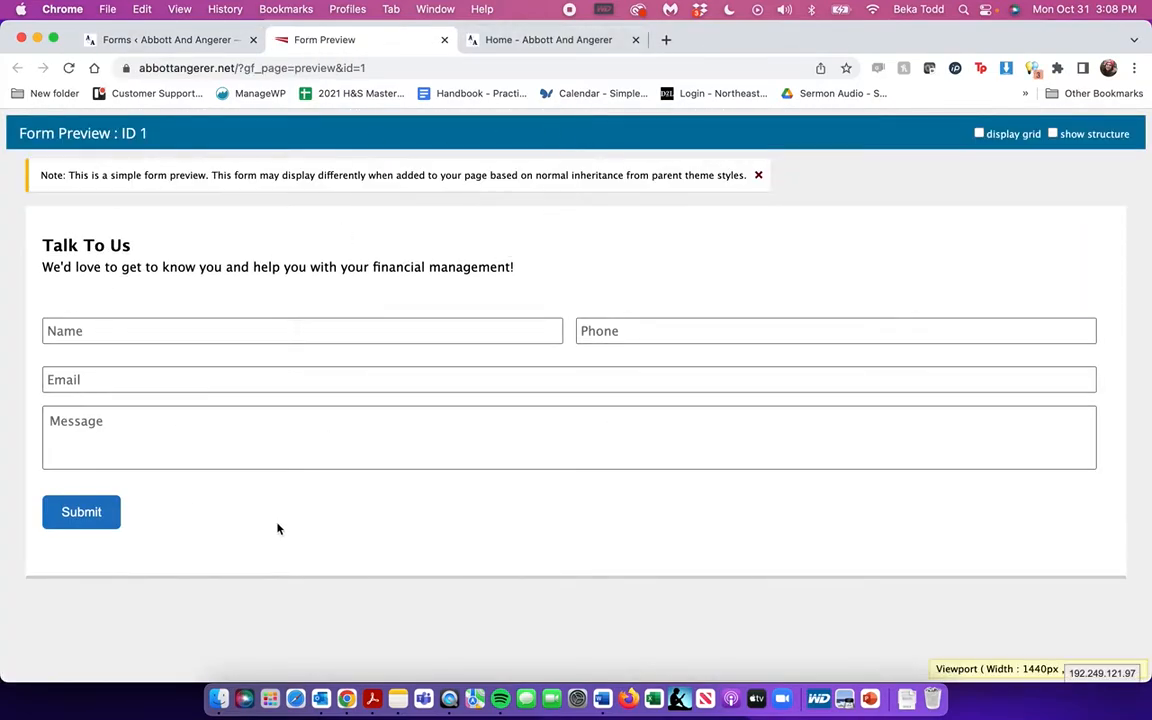
View the Talk To Us form near the end of the live homepage, and close the form preview
{"action": "left_click", "coordinate": [519, 40]}
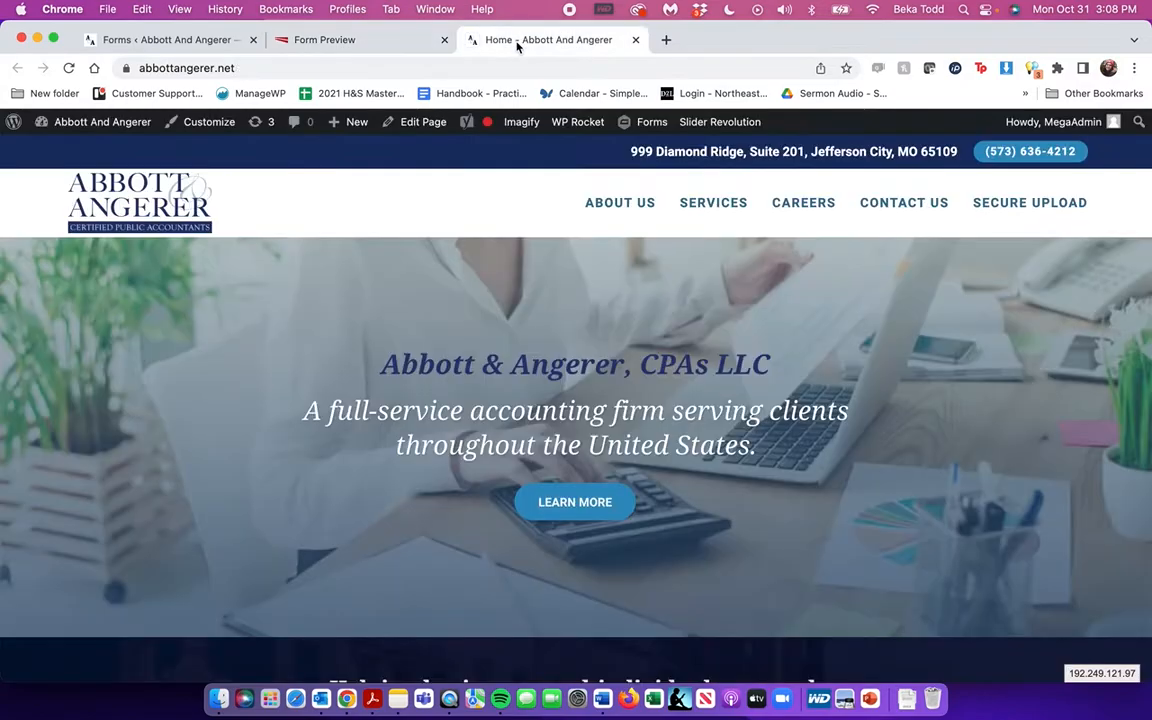
{"action": "scroll", "coordinate": [525, 496], "scroll_direction": "down", "scroll_amount": 15}
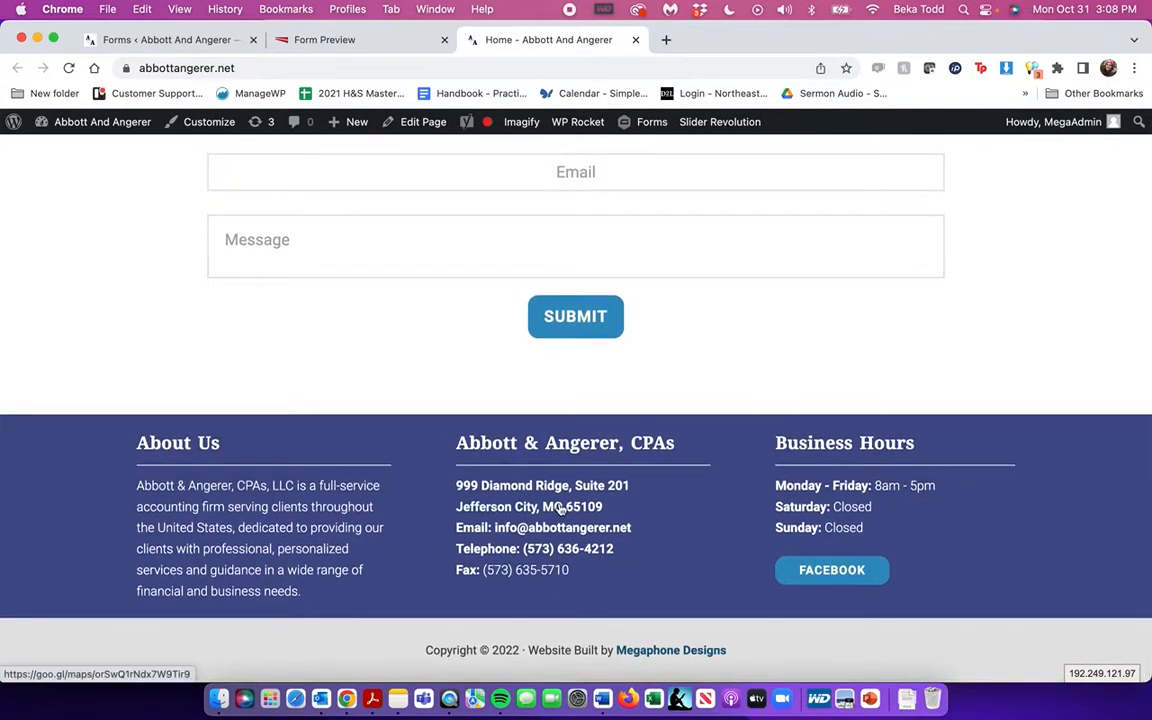
{"action": "scroll", "coordinate": [686, 300], "scroll_direction": "up", "scroll_amount": 3}
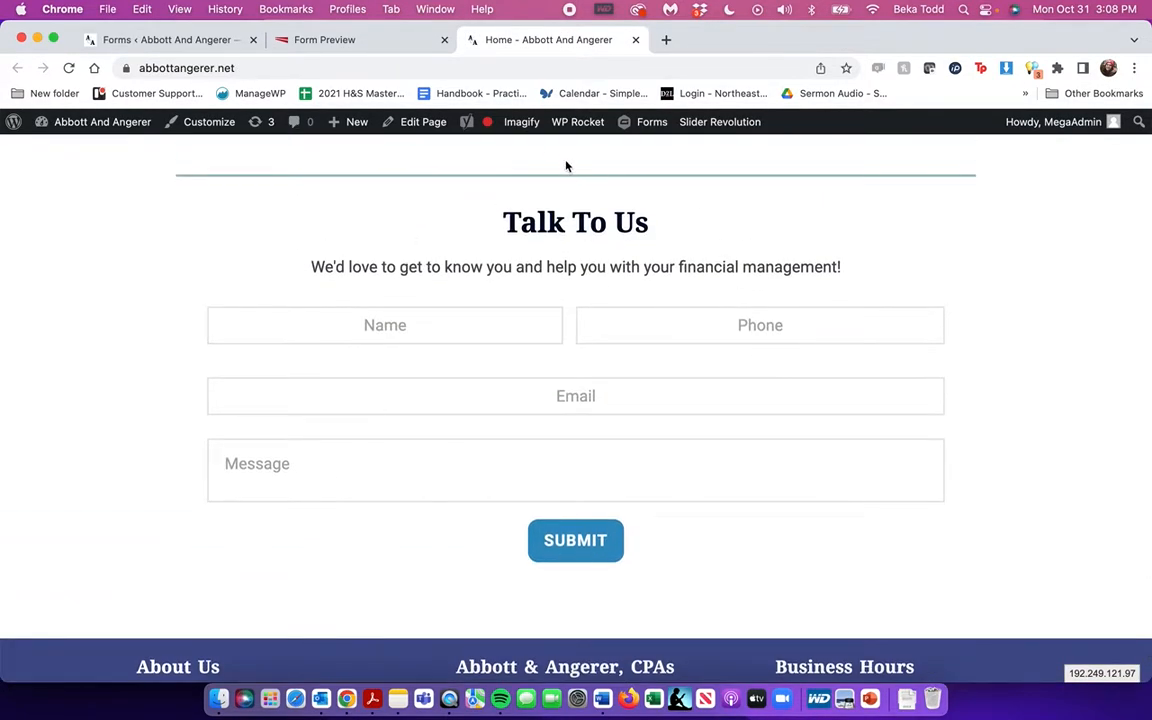
{"action": "left_click", "coordinate": [347, 41]}
{"action": "left_click", "coordinate": [446, 41]}
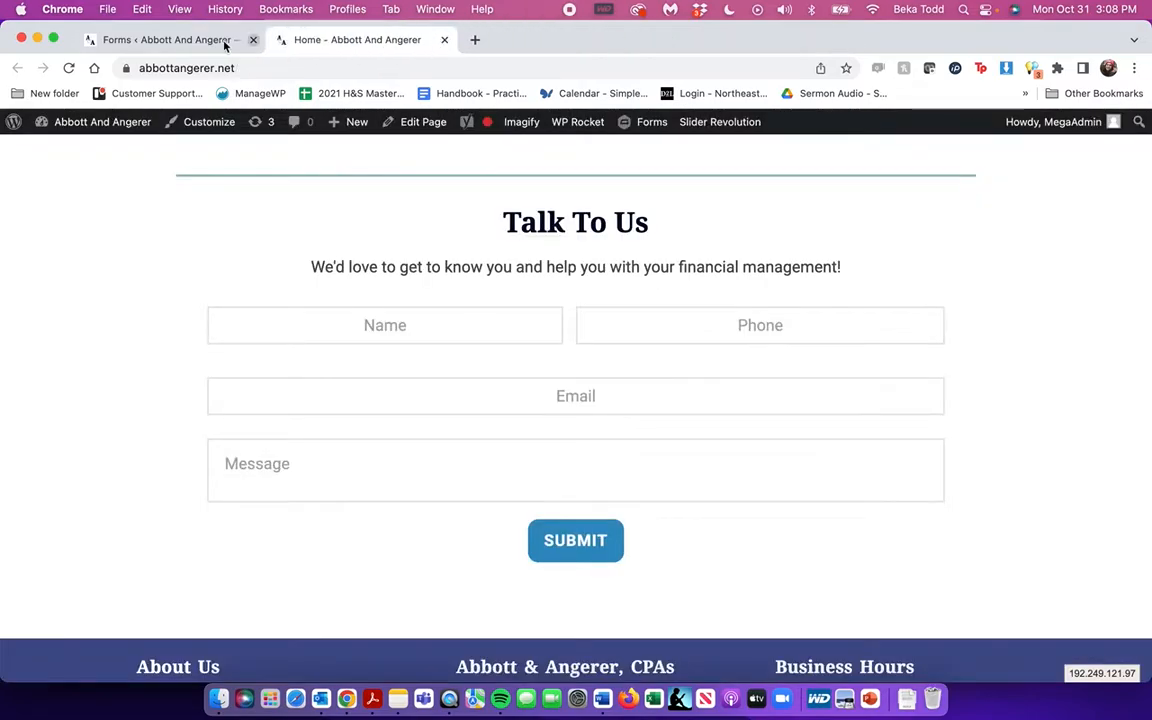
Return to the form editor, show its settings options, and go back to the Forms list without saving
{"action": "left_click", "coordinate": [239, 44]}
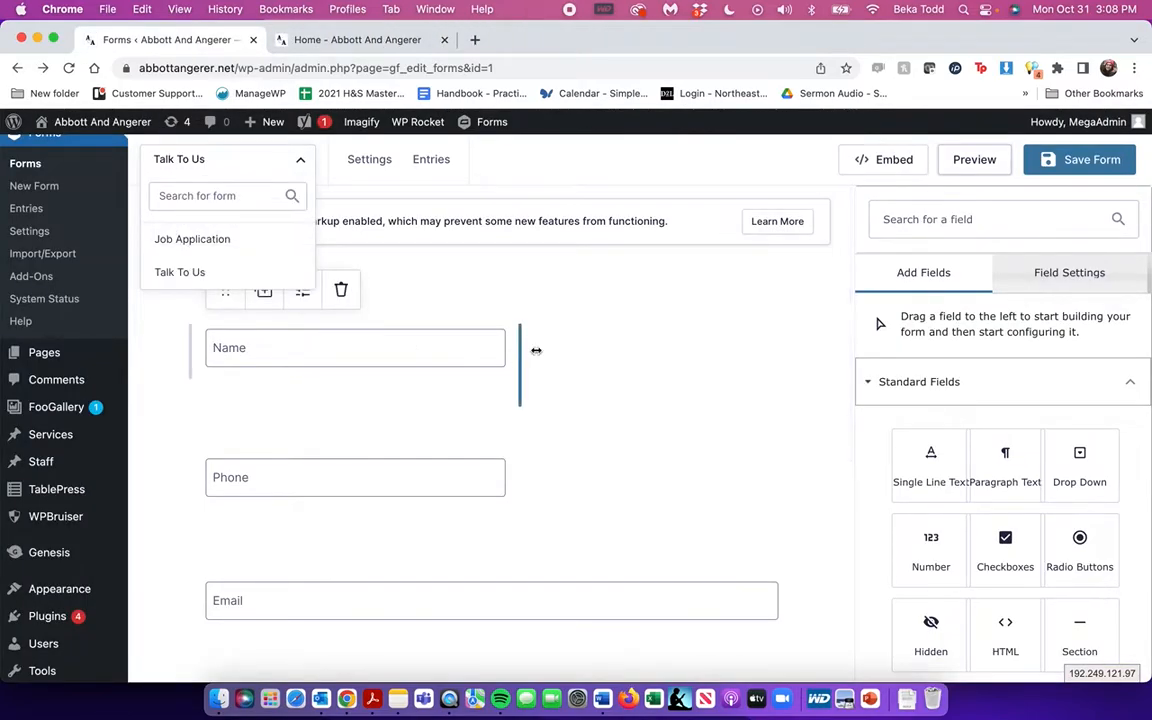
{"action": "mouse_move", "coordinate": [373, 171]}
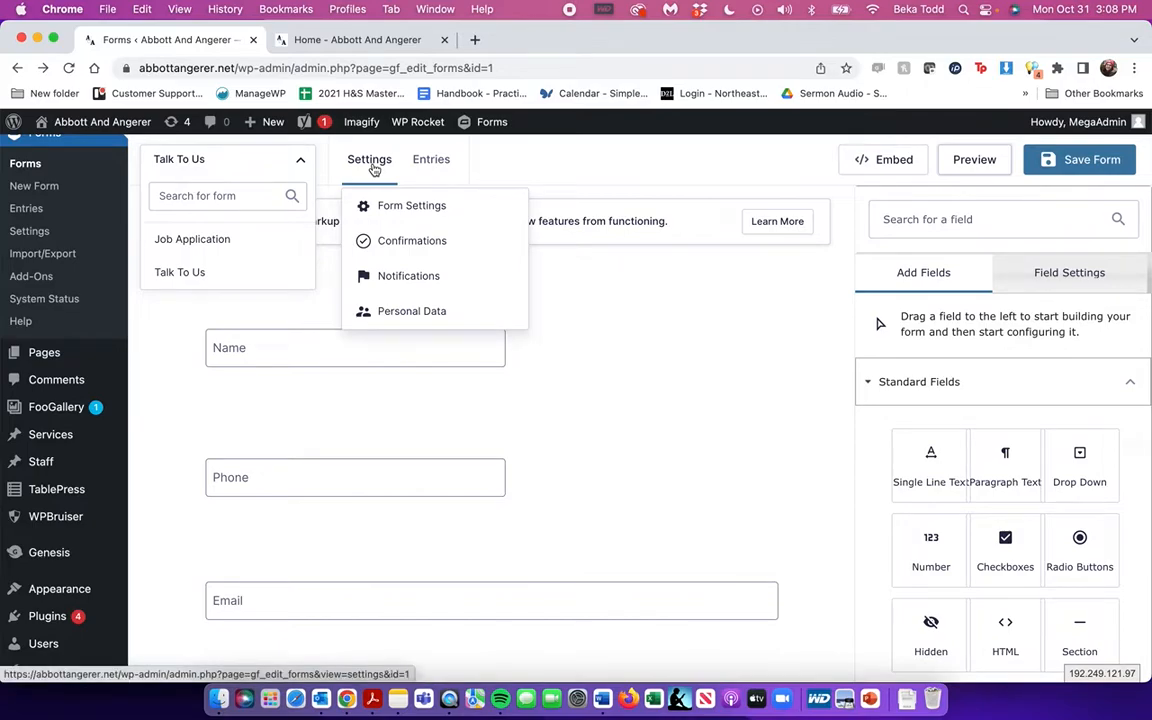
{"action": "left_click", "coordinate": [25, 168]}
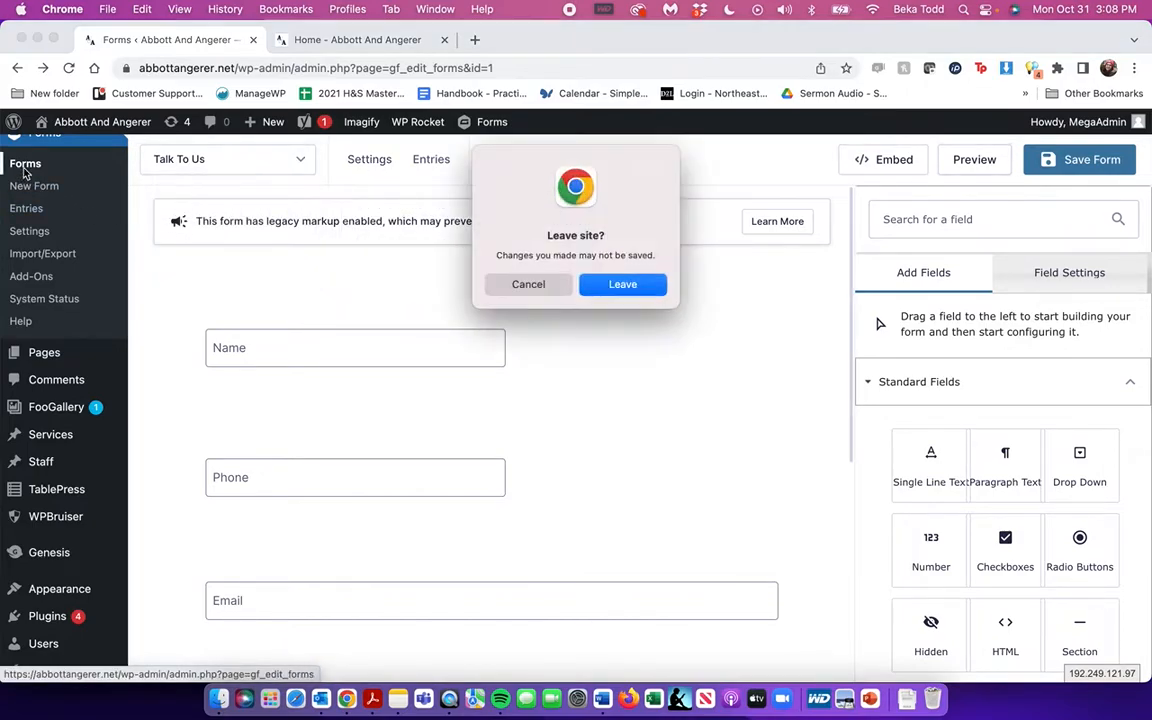
{"action": "left_click", "coordinate": [630, 290]}
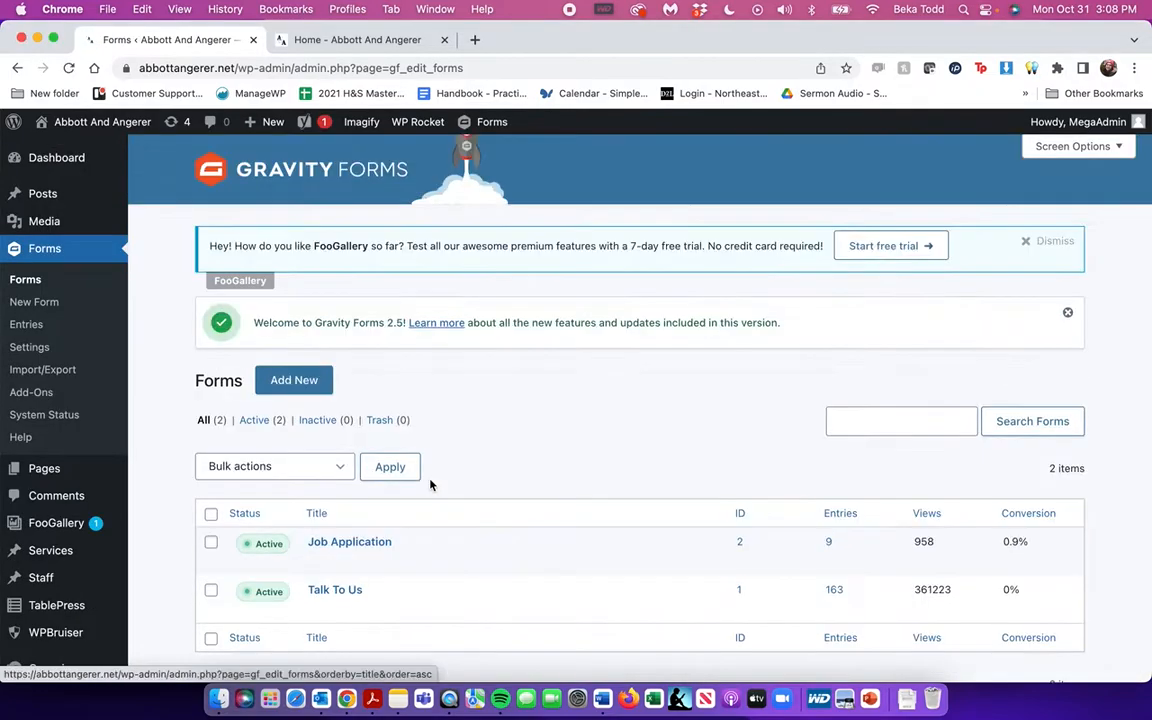
Open the Talk To Us form's notification settings and bring up its existing active notification for editing
{"action": "mouse_move", "coordinate": [349, 614]}
{"action": "scroll", "coordinate": [349, 614], "scroll_direction": "down", "scroll_amount": 3}
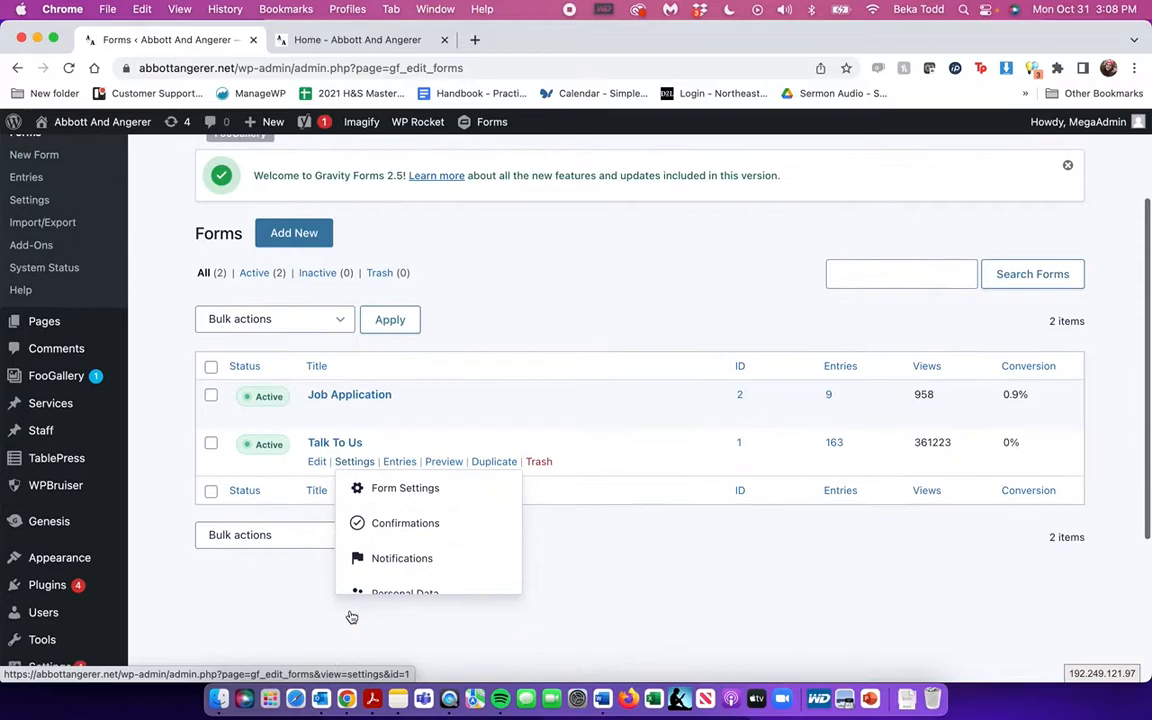
{"action": "scroll", "coordinate": [350, 471], "scroll_direction": "down", "scroll_amount": 1}
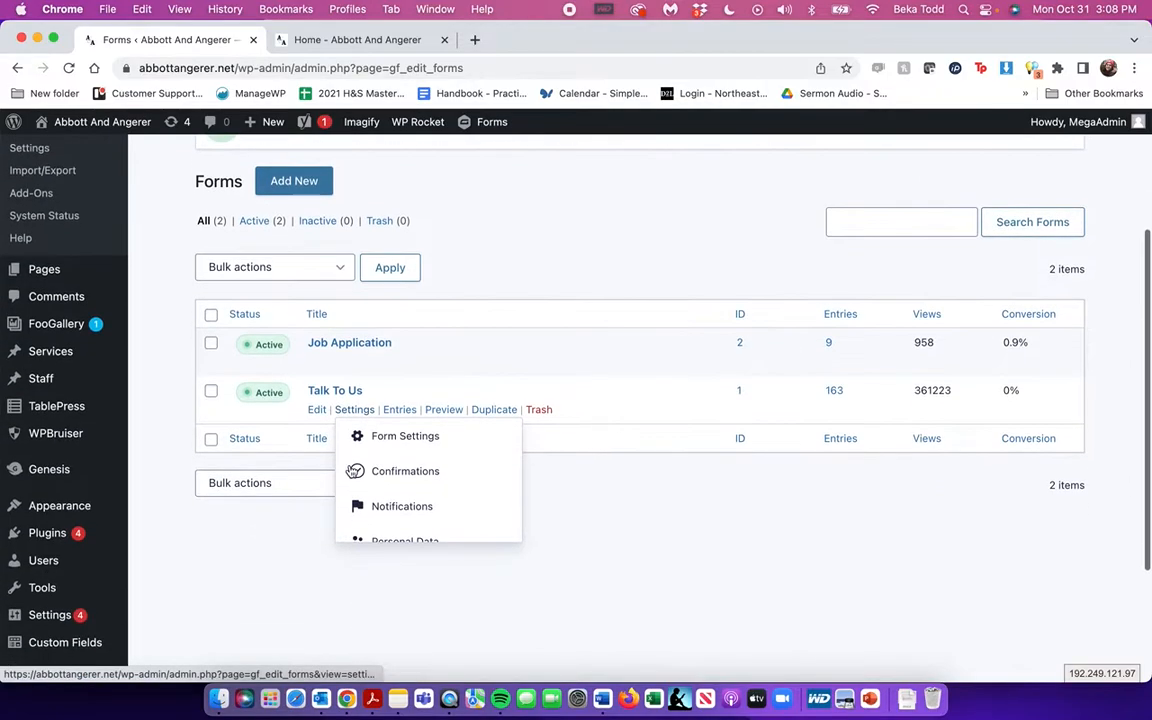
{"action": "scroll", "coordinate": [410, 487], "scroll_direction": "down", "scroll_amount": 1}
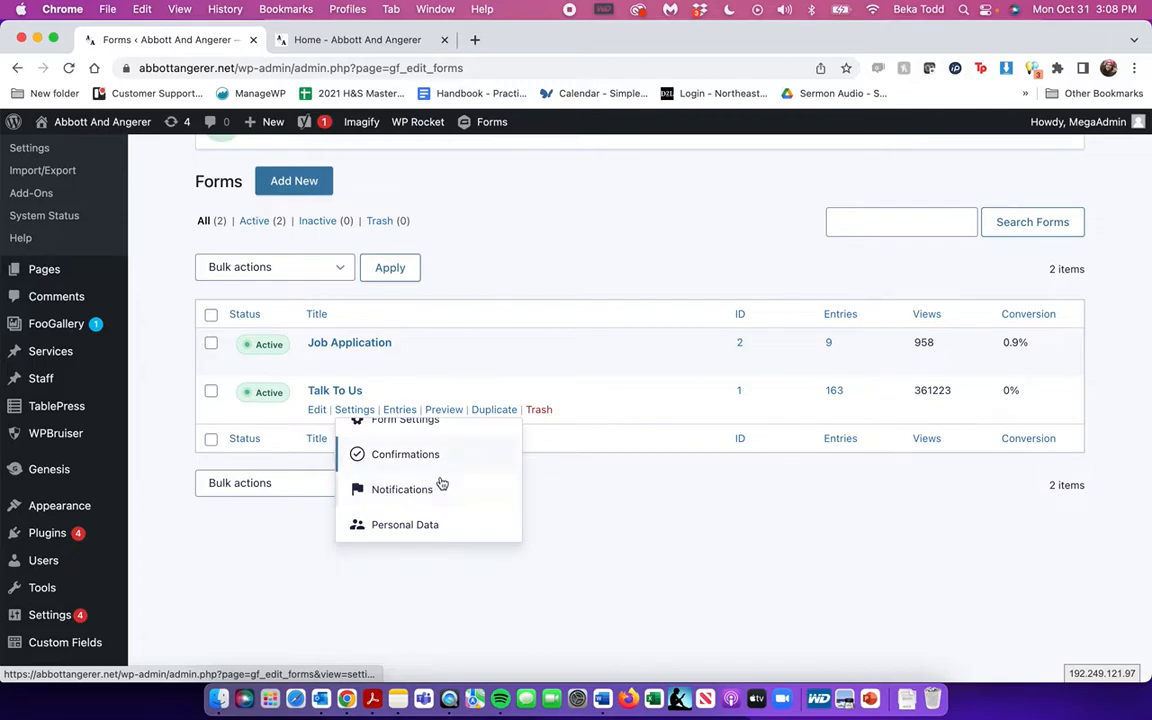
{"action": "left_click", "coordinate": [457, 505]}
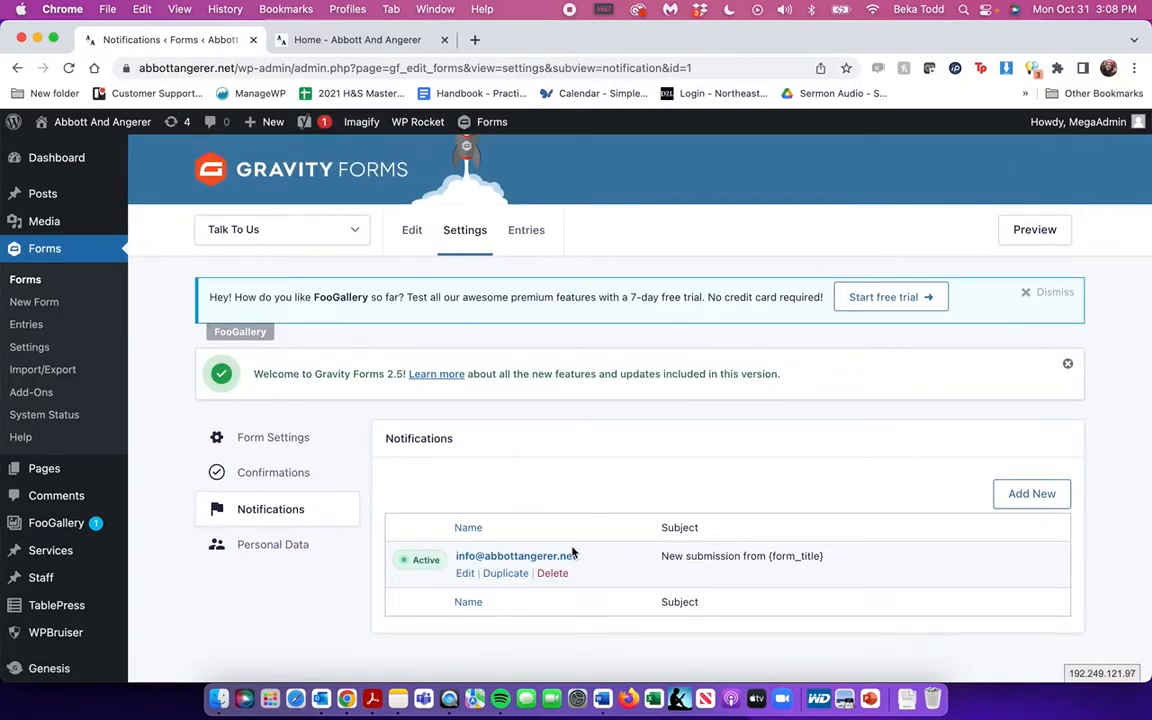
{"action": "left_click", "coordinate": [570, 556]}
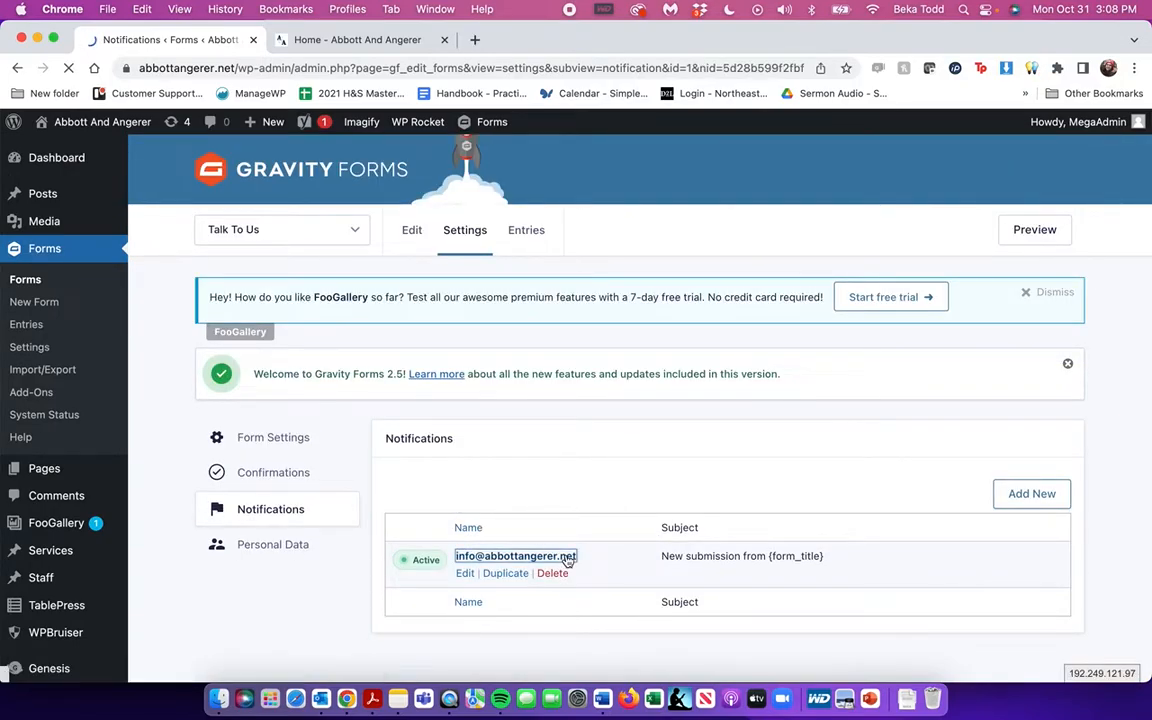
Try adding a comma separator after the existing address in the notification's Send To Email field
{"action": "scroll", "coordinate": [567, 561], "scroll_direction": "down", "scroll_amount": 2}
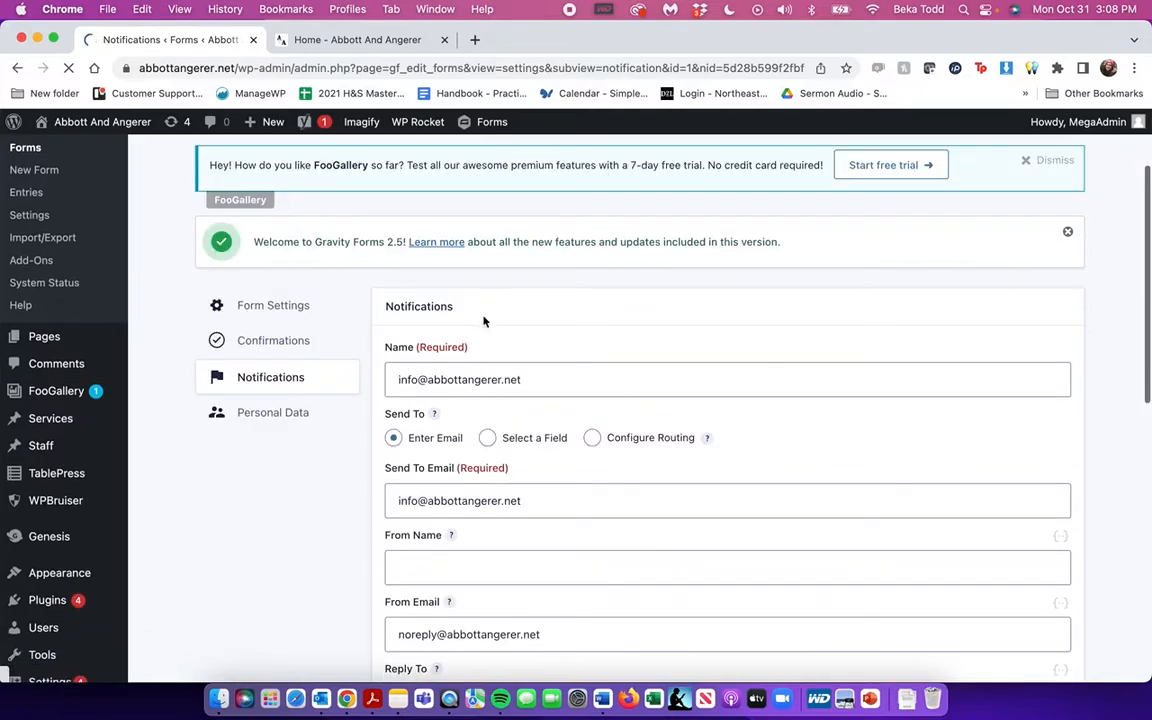
{"action": "left_click", "coordinate": [551, 502]}
{"action": "scroll", "coordinate": [551, 502], "scroll_direction": "down", "scroll_amount": 2}
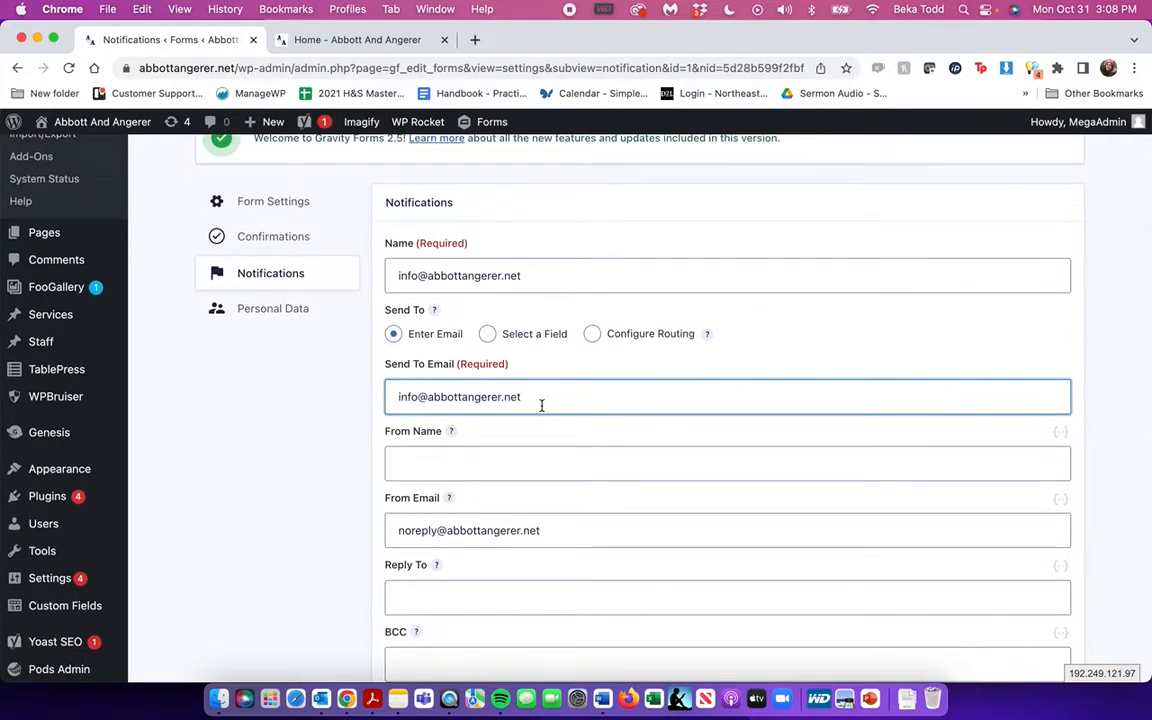
{"action": "type", "text": ","}
{"action": "scroll", "coordinate": [468, 356], "scroll_direction": "down", "scroll_amount": 2}
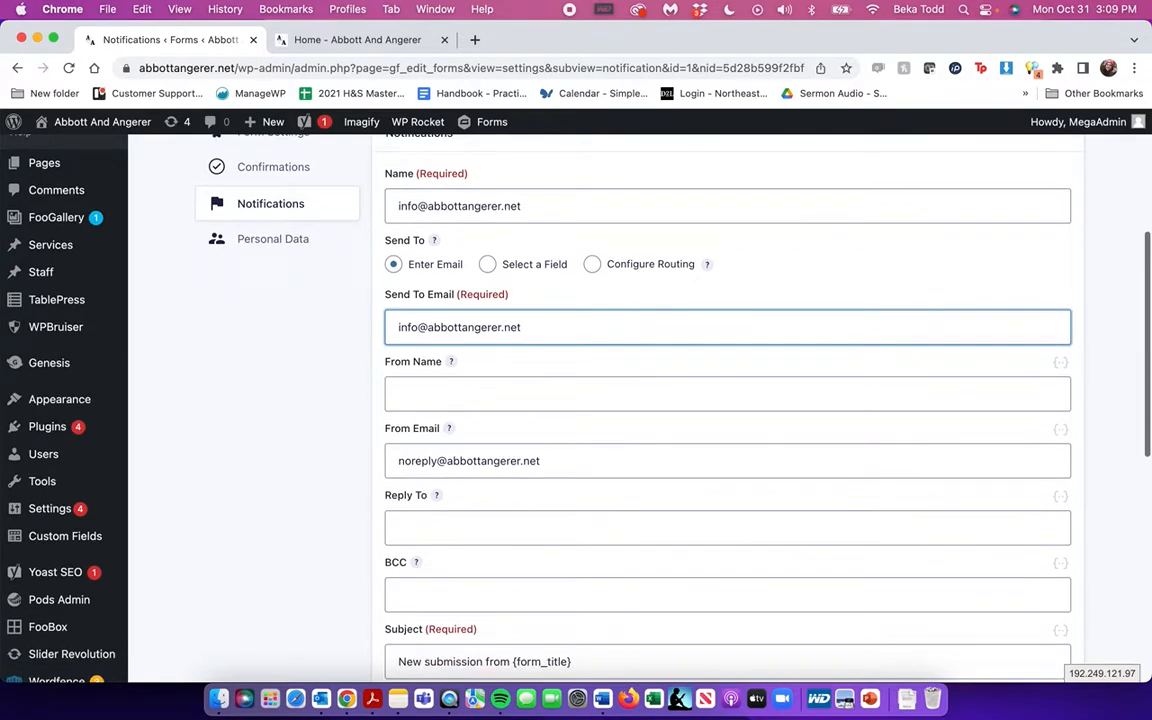
Highlight the domain in the From Email address and review the notification's other fields, including Subject and Message
{"action": "left_click", "coordinate": [442, 470]}
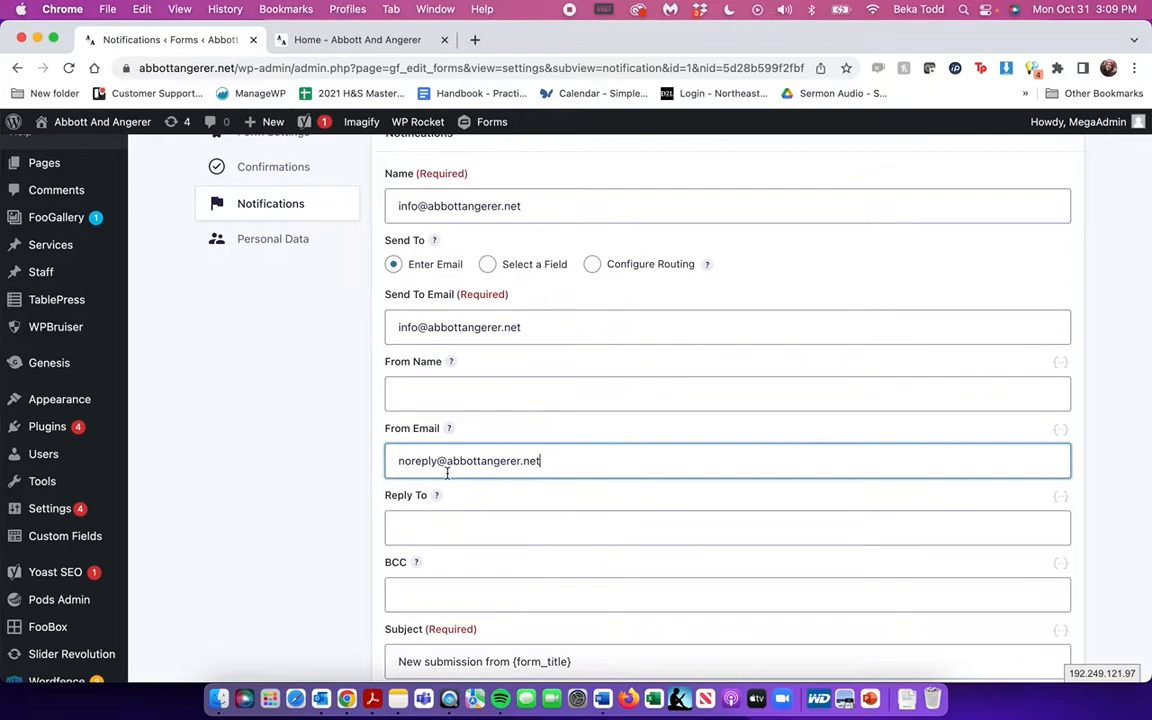
{"action": "double_click", "coordinate": [445, 468]}
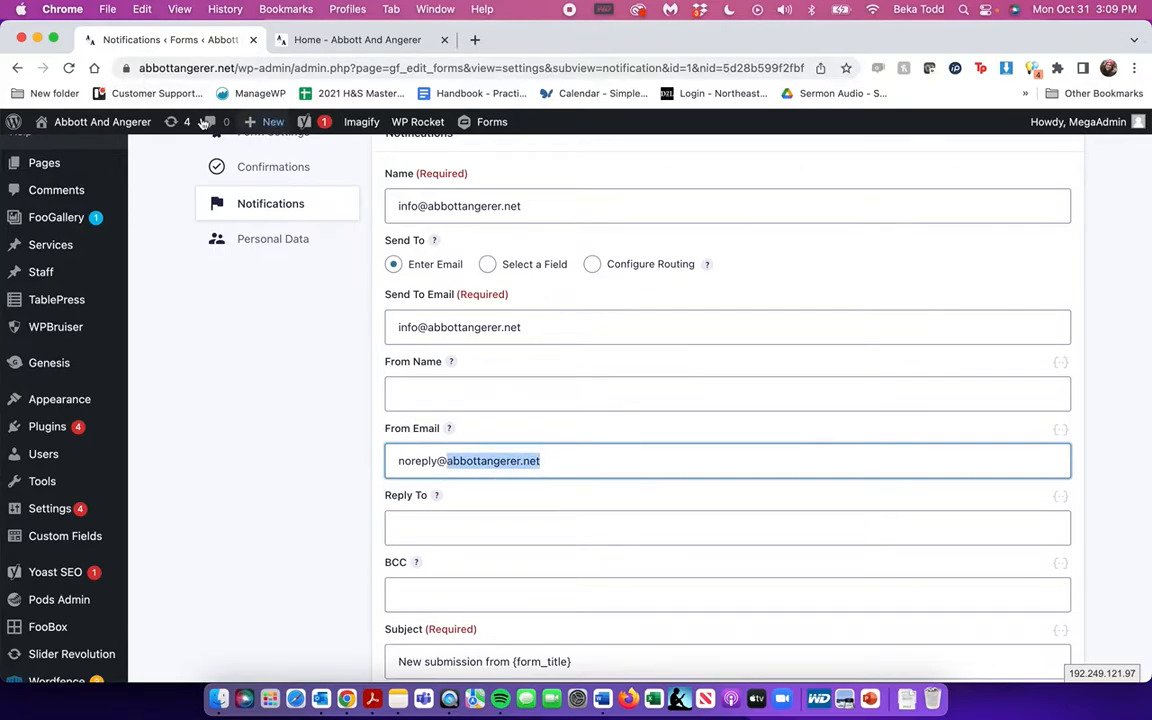
{"action": "scroll", "coordinate": [589, 599], "scroll_direction": "down", "scroll_amount": 4}
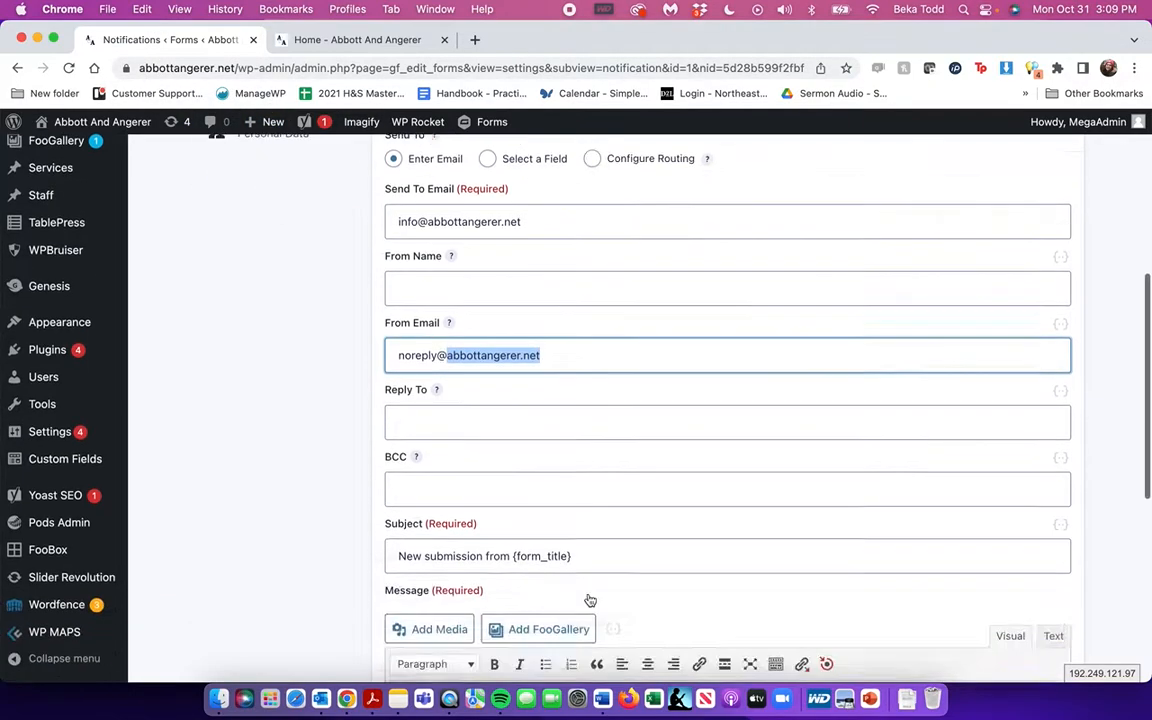
{"action": "scroll", "coordinate": [589, 599], "scroll_direction": "up", "scroll_amount": 9}
{"action": "scroll", "coordinate": [589, 599], "scroll_direction": "down", "scroll_amount": 2}
{"action": "scroll", "coordinate": [589, 599], "scroll_direction": "down", "scroll_amount": 1}
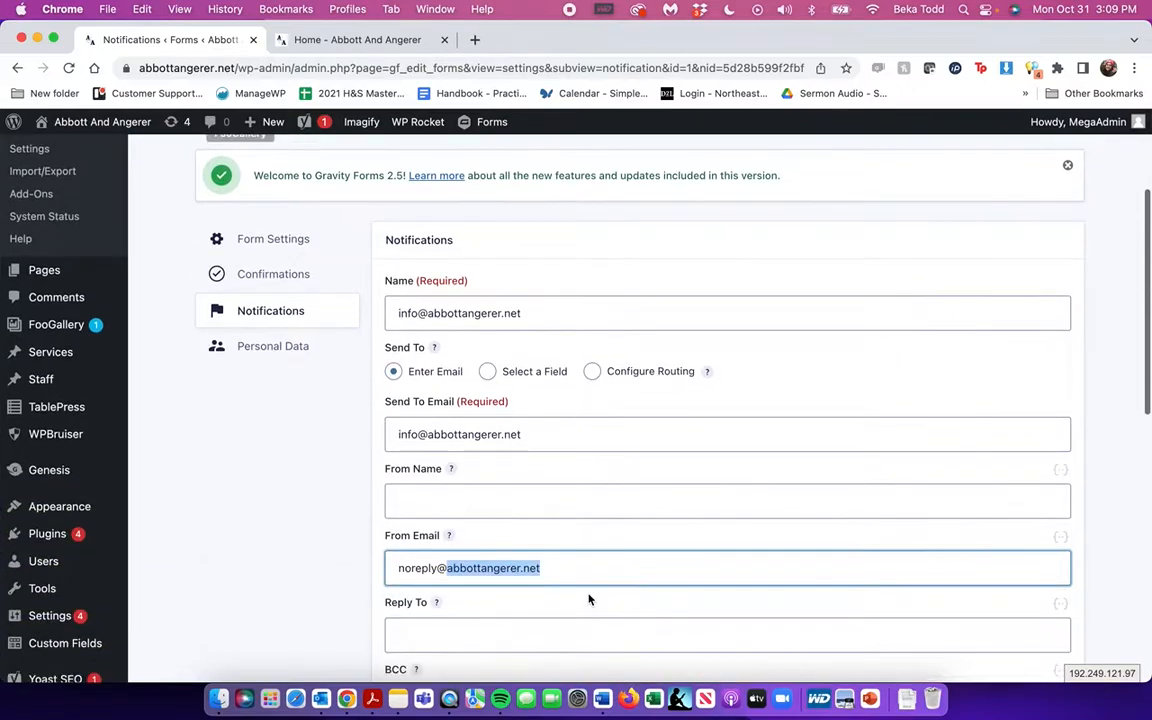
{"action": "scroll", "coordinate": [589, 599], "scroll_direction": "up", "scroll_amount": 3}
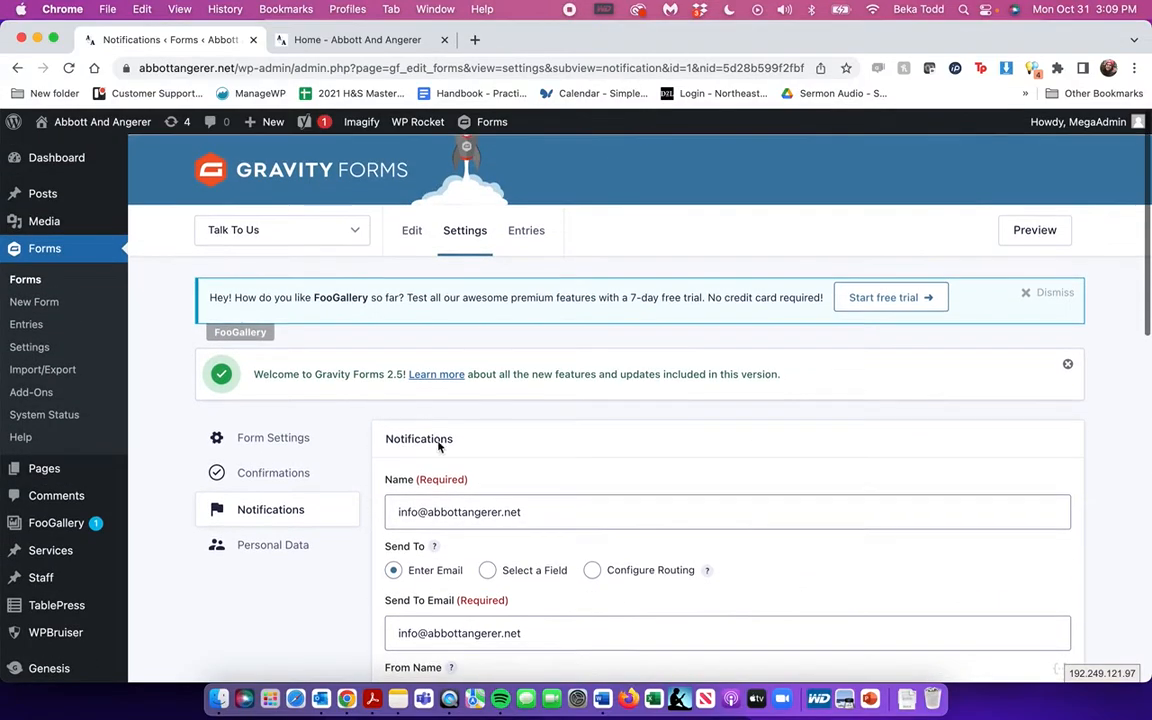
Leave the Talk To Us notification without saving and open the Job Application form in the form editor
{"action": "left_click", "coordinate": [24, 280]}
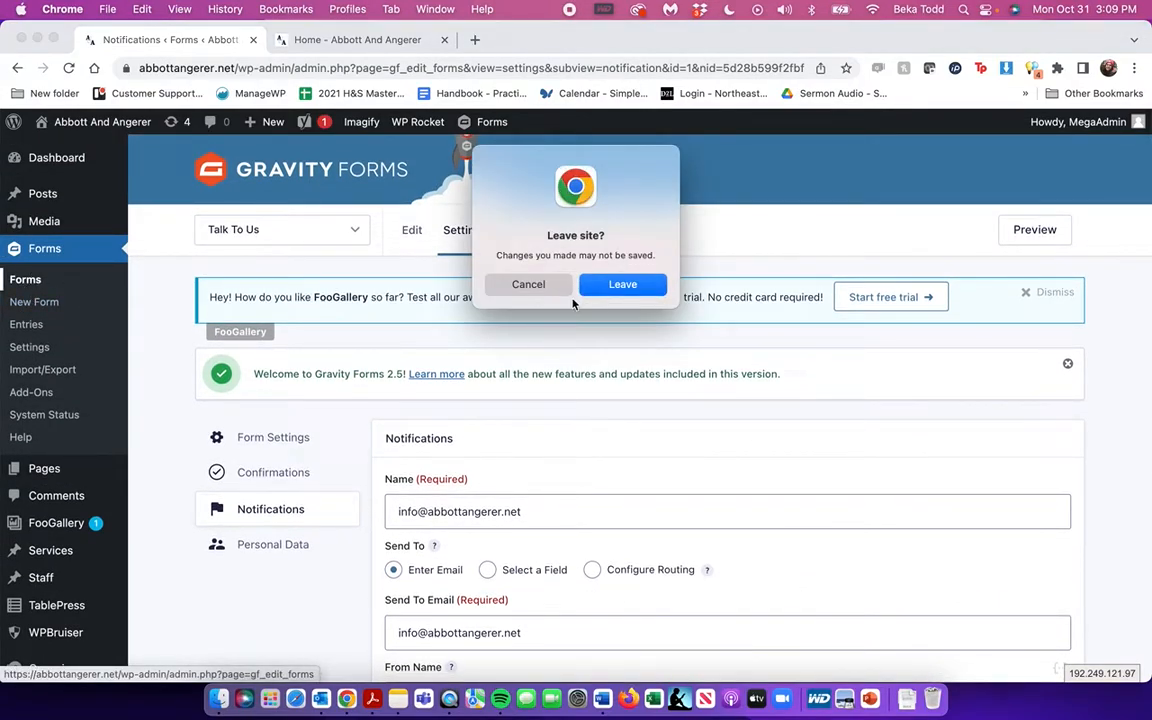
{"action": "left_click", "coordinate": [620, 287]}
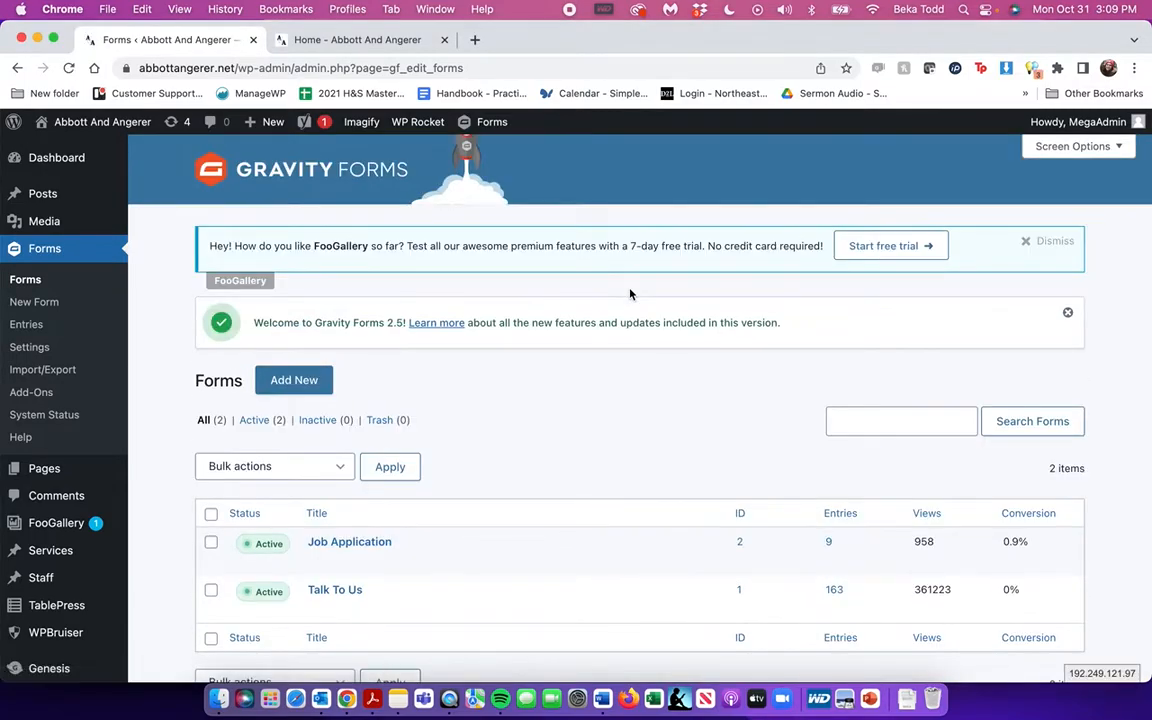
{"action": "scroll", "coordinate": [314, 525], "scroll_direction": "down", "scroll_amount": 2}
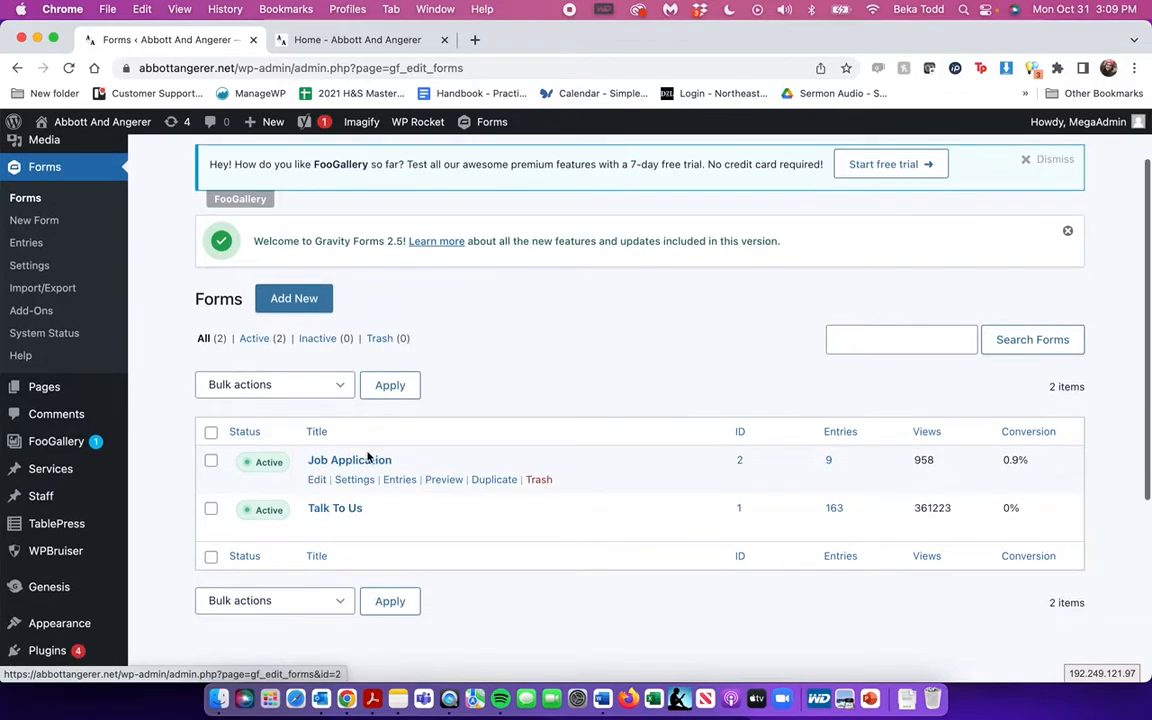
{"action": "left_click", "coordinate": [366, 462]}
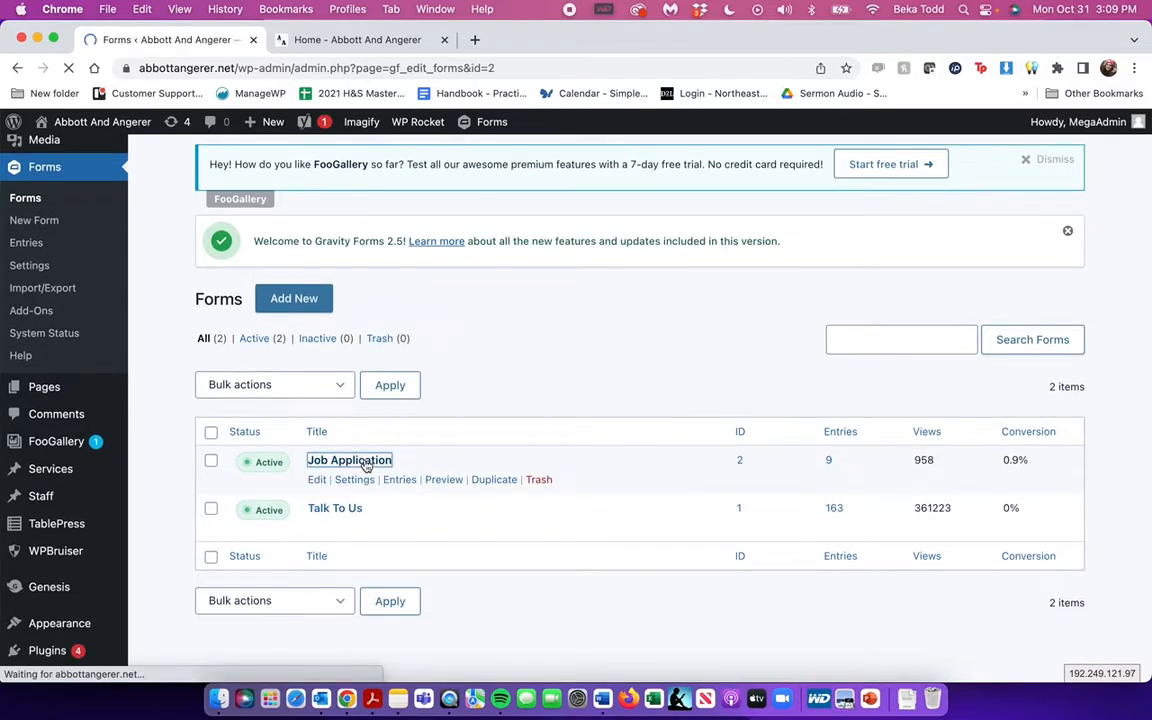
{"action": "scroll", "coordinate": [366, 466], "scroll_direction": "down", "scroll_amount": 5}
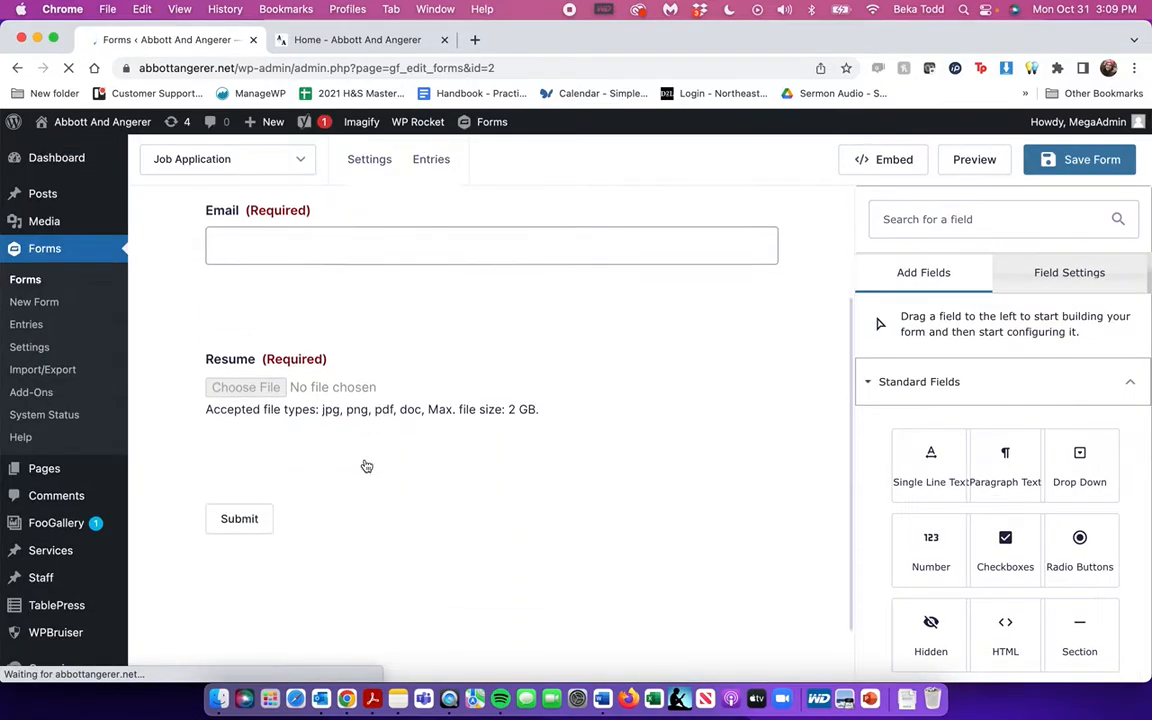
{"action": "scroll", "coordinate": [367, 465], "scroll_direction": "up", "scroll_amount": 4}
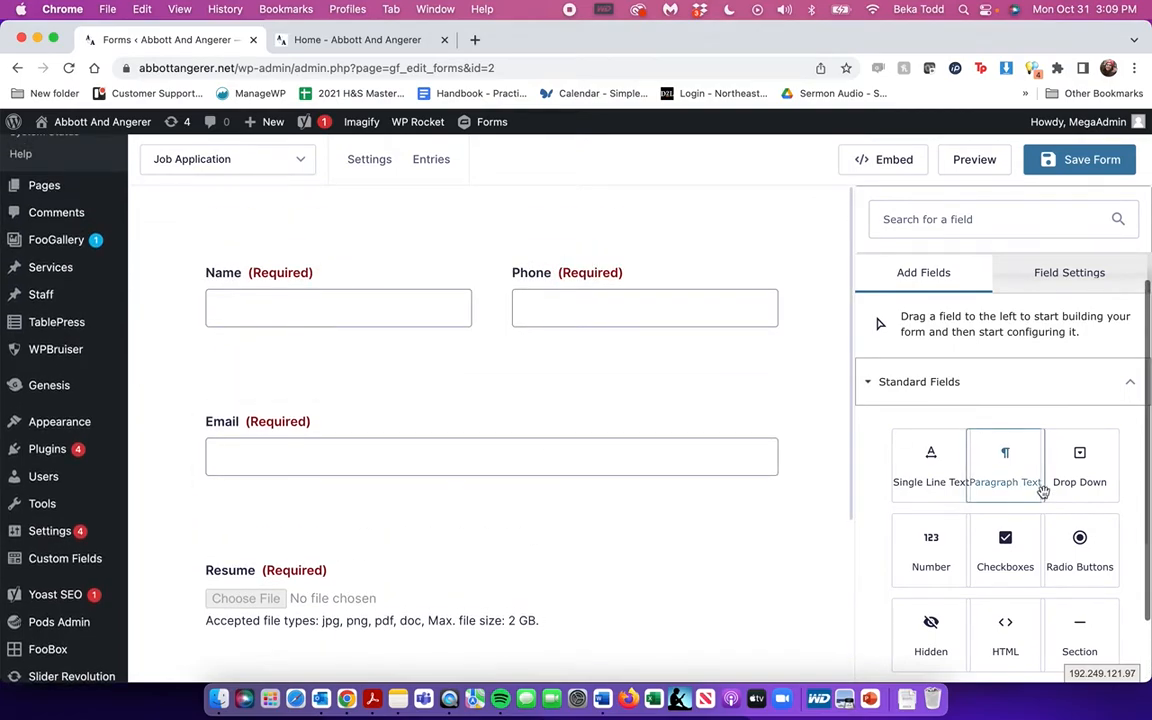
Look over the Phone field's settings and the available field types, then show the Email field's settings and highlight its label
{"action": "left_click", "coordinate": [558, 306]}
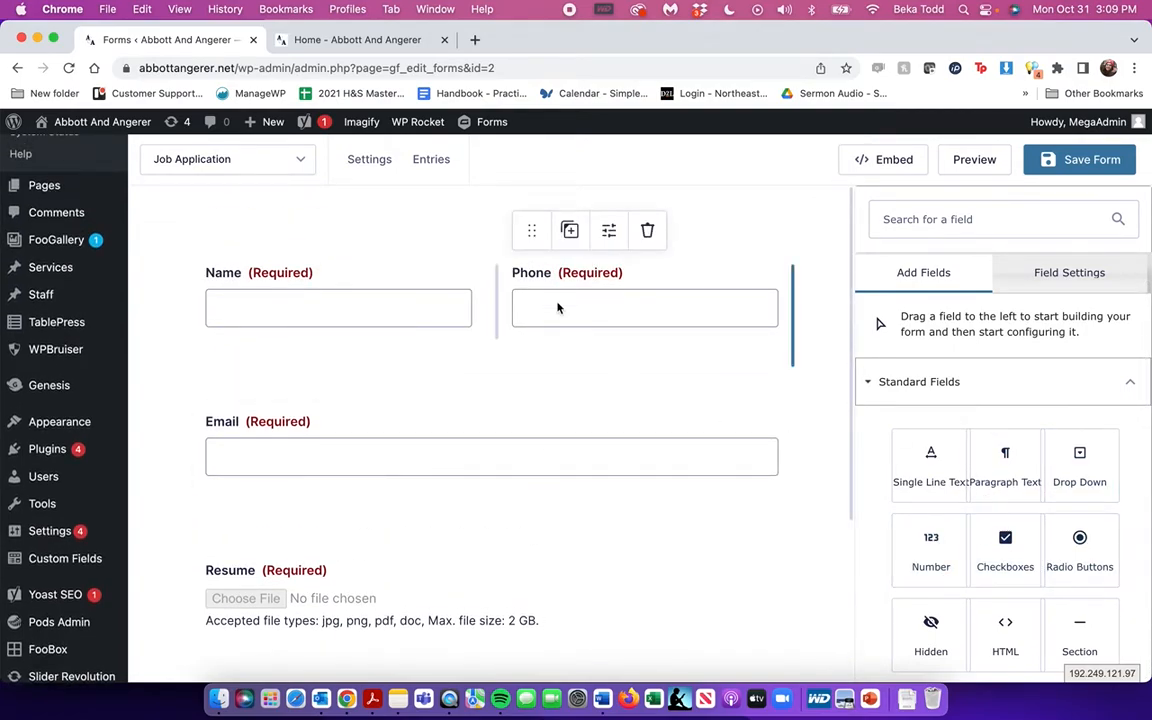
{"action": "scroll", "coordinate": [1012, 464], "scroll_direction": "down", "scroll_amount": 3}
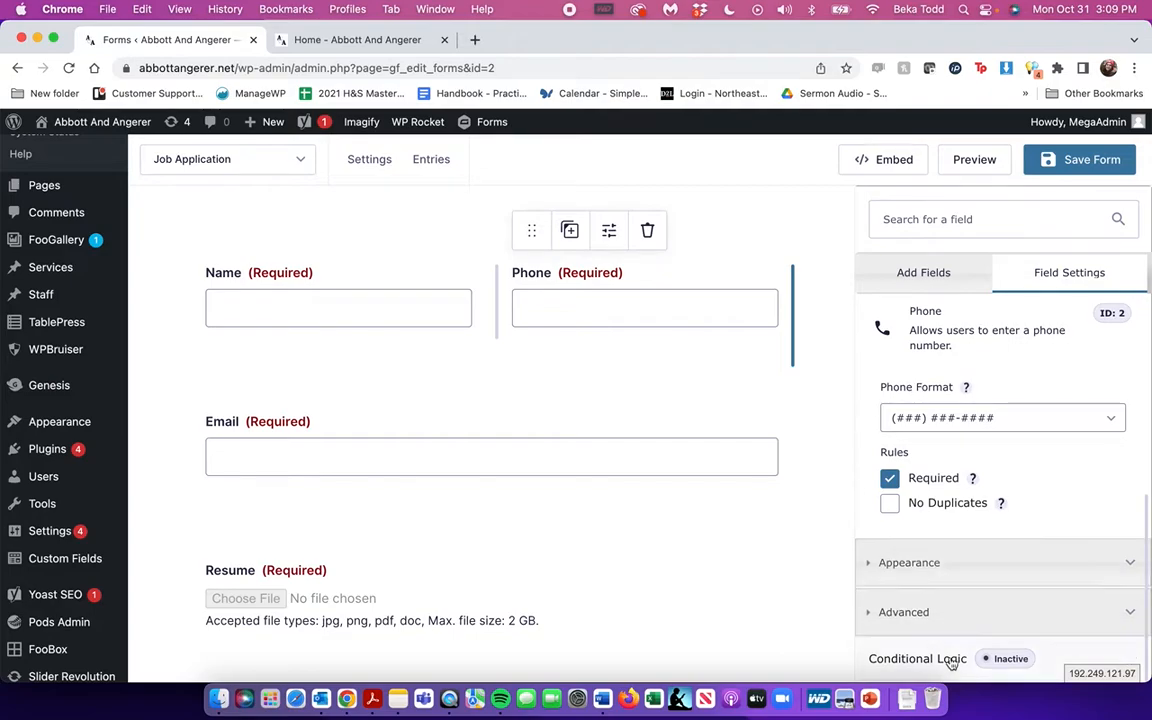
{"action": "left_click", "coordinate": [939, 281]}
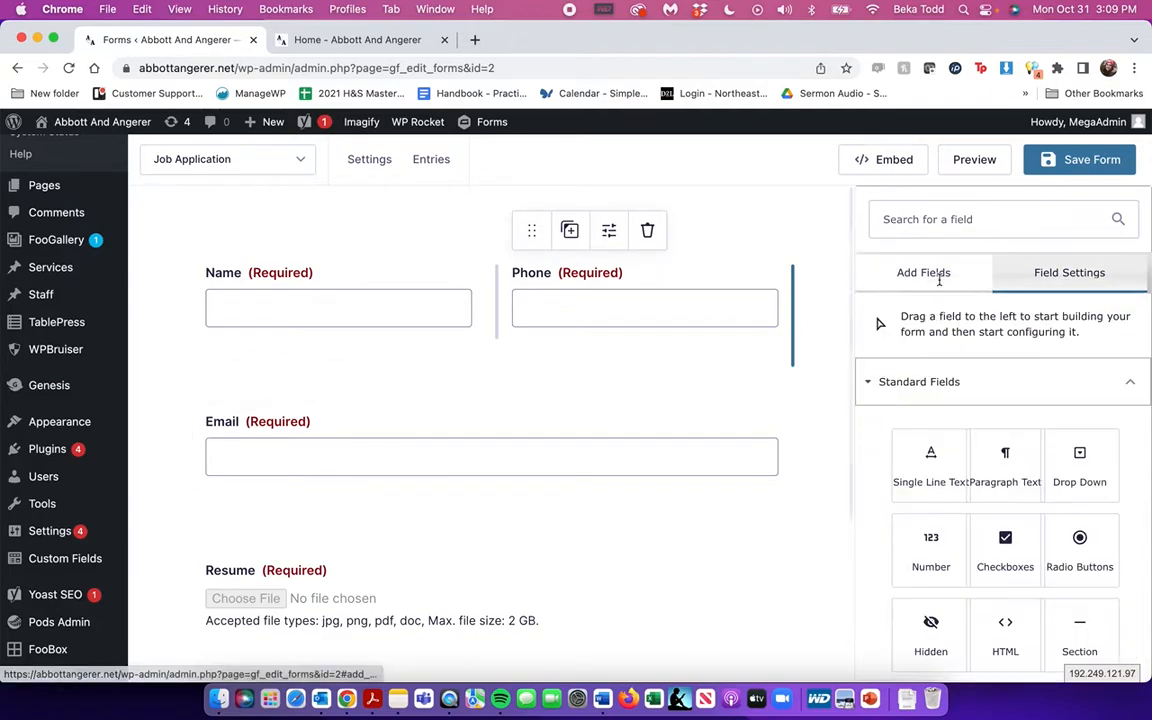
{"action": "left_click_drag", "start_coordinate": [931, 462], "coordinate": [941, 489]}
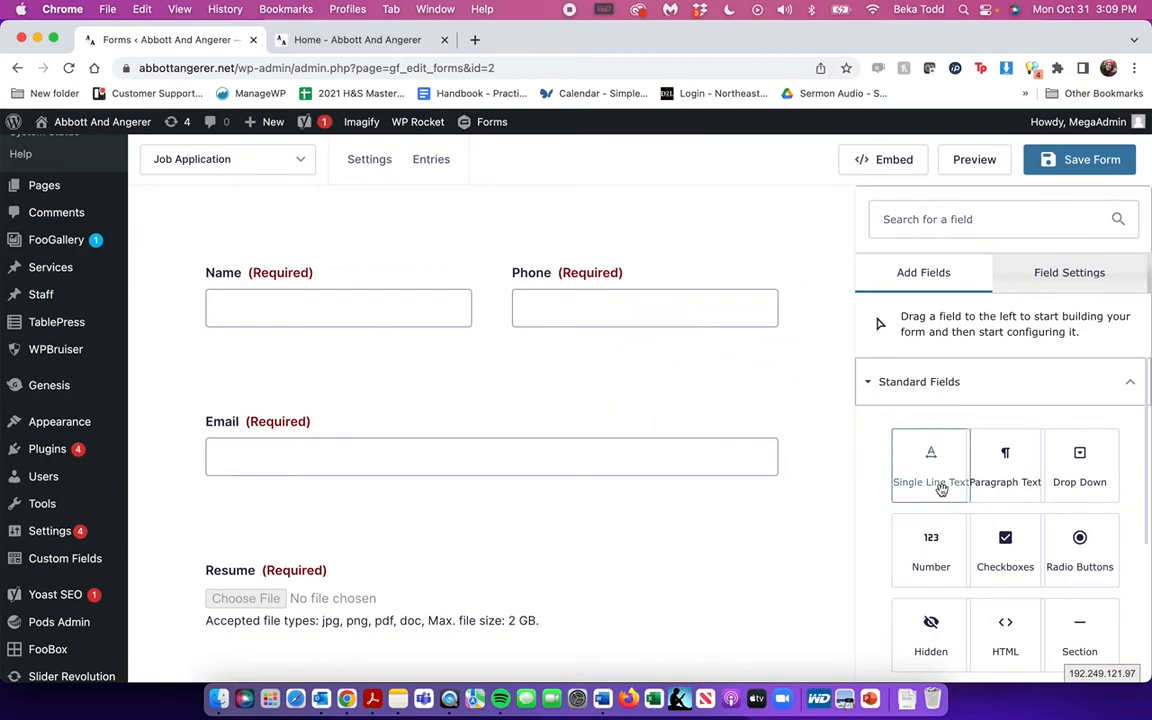
{"action": "left_click", "coordinate": [616, 461]}
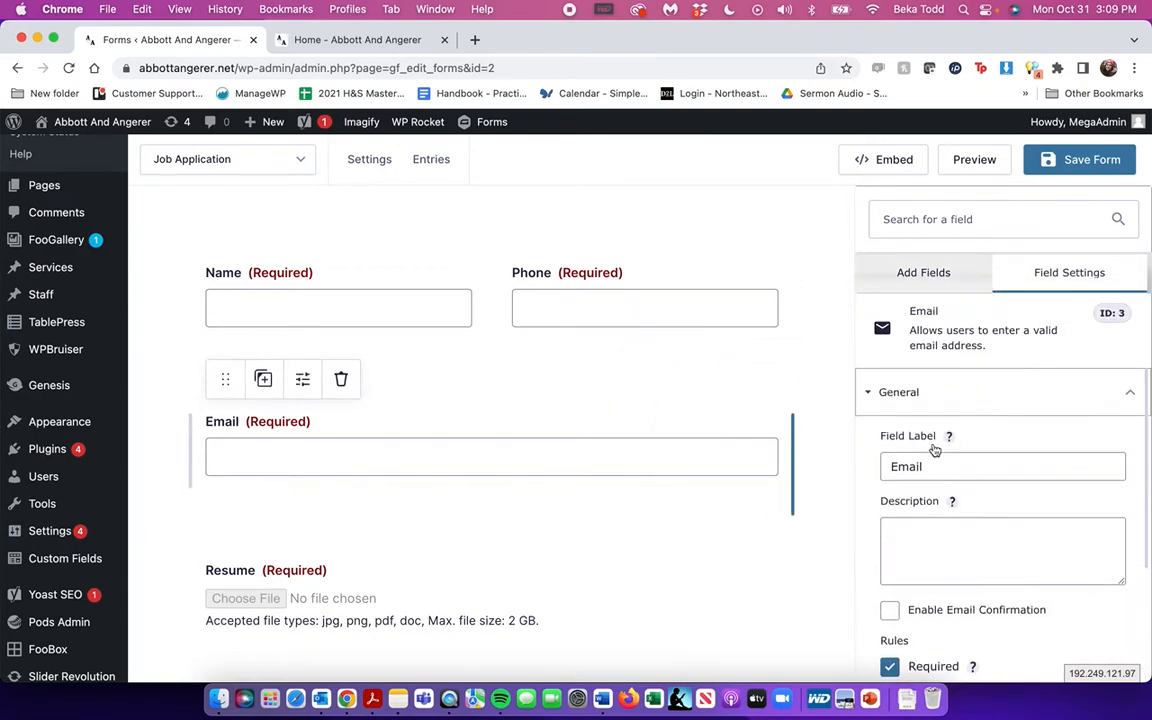
{"action": "double_click", "coordinate": [924, 466]}
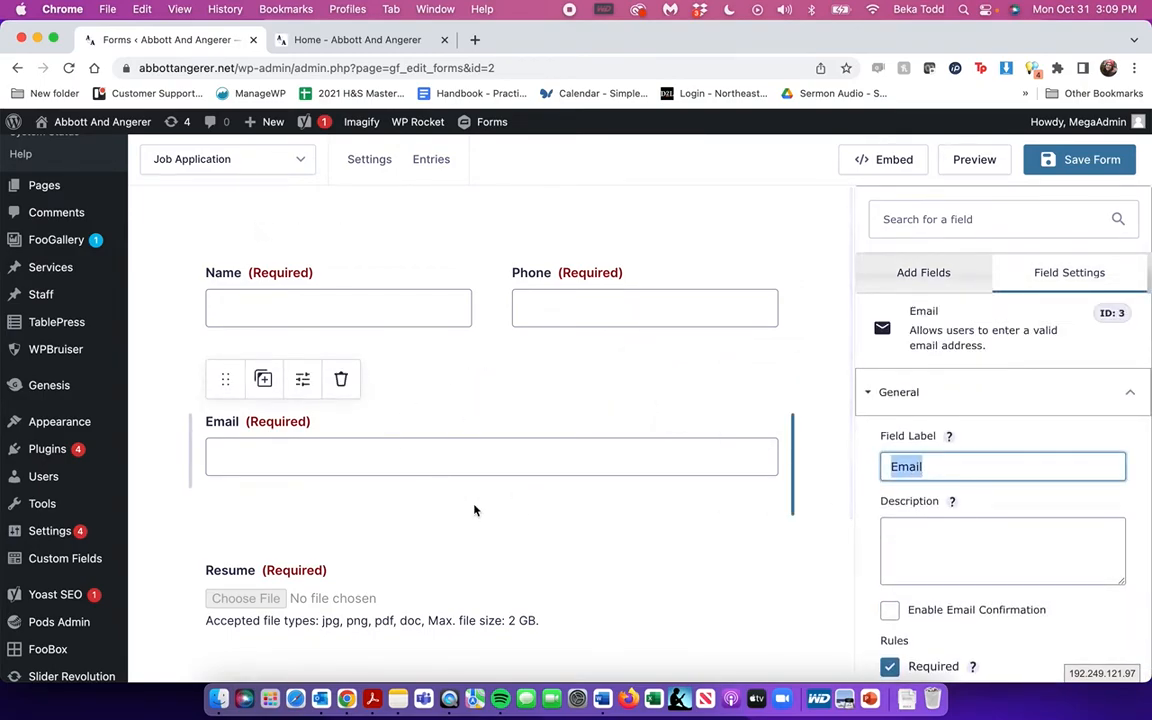
View the Job Application form's entries, then go to its notification settings and open the existing active notification
{"action": "left_click", "coordinate": [431, 163]}
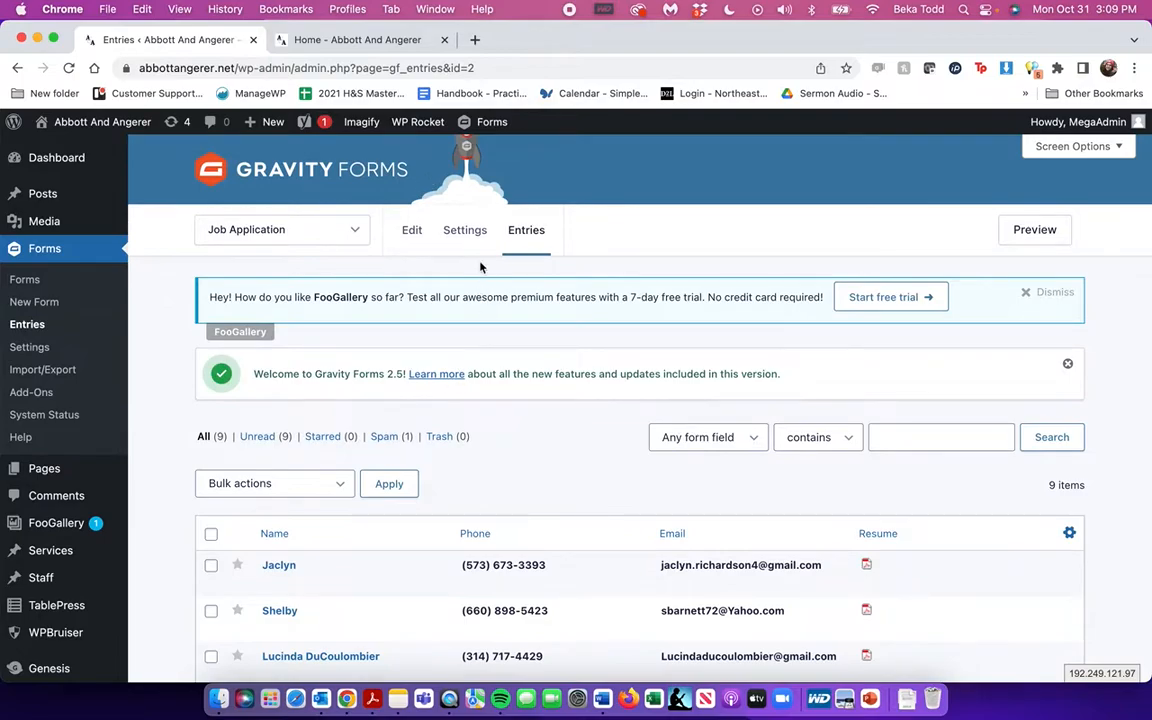
{"action": "mouse_move", "coordinate": [465, 233]}
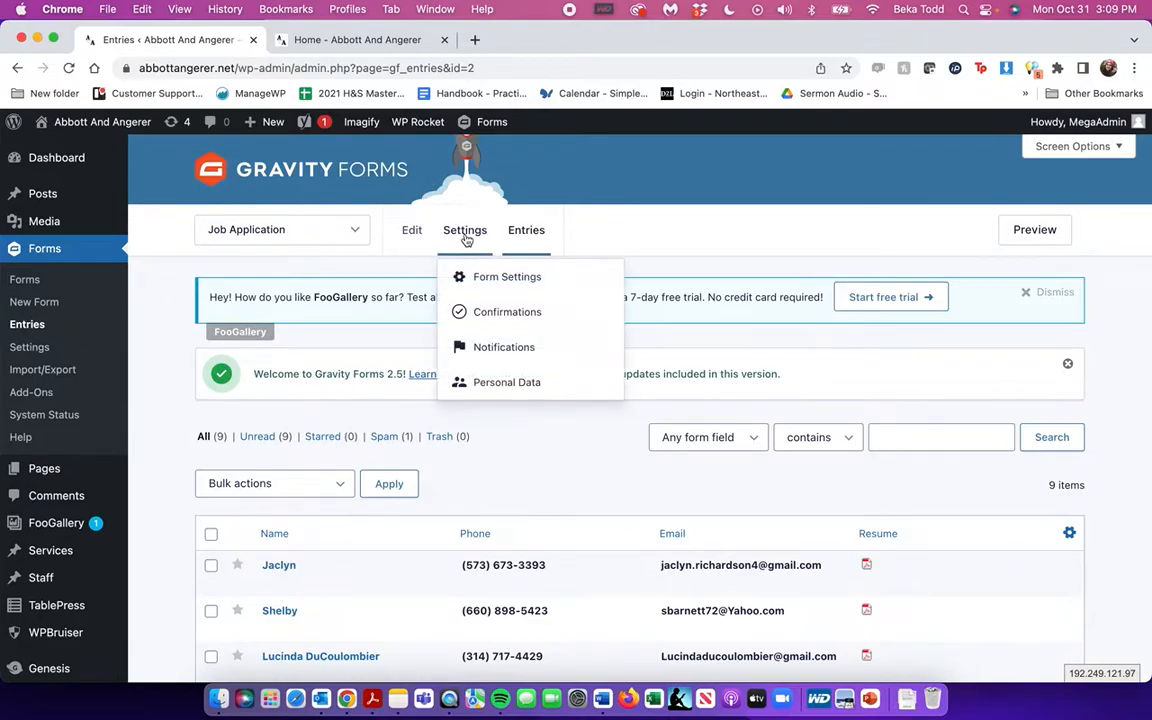
{"action": "left_click", "coordinate": [547, 349]}
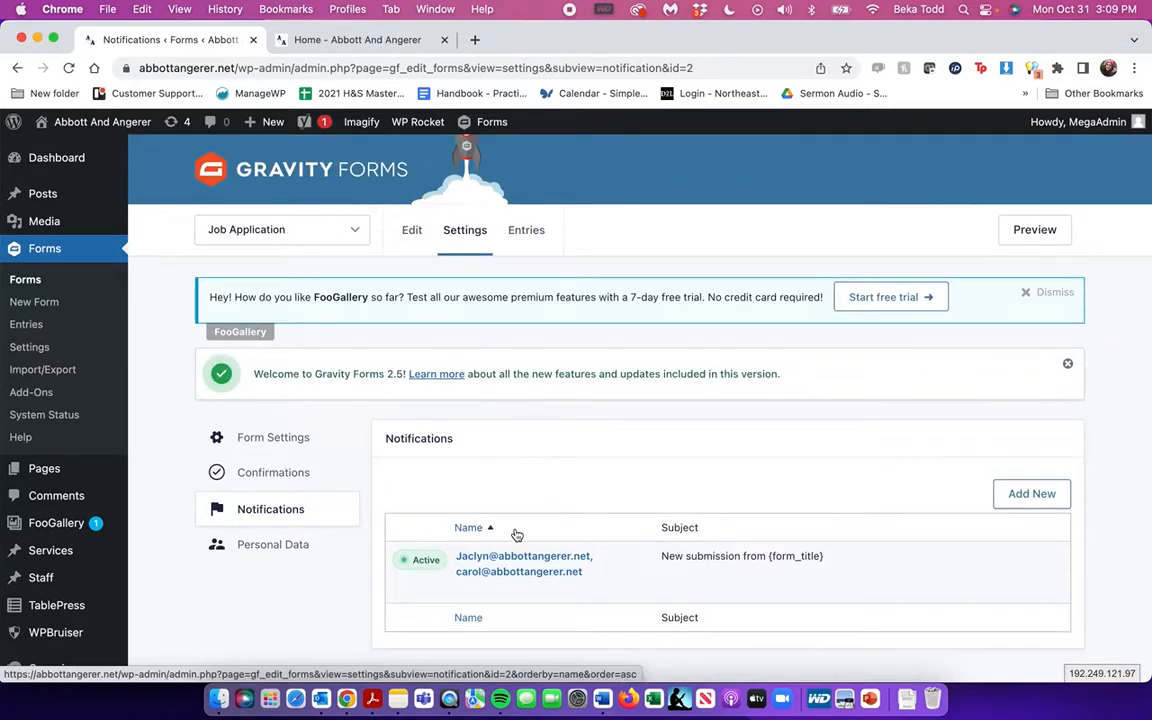
{"action": "left_click", "coordinate": [516, 563]}
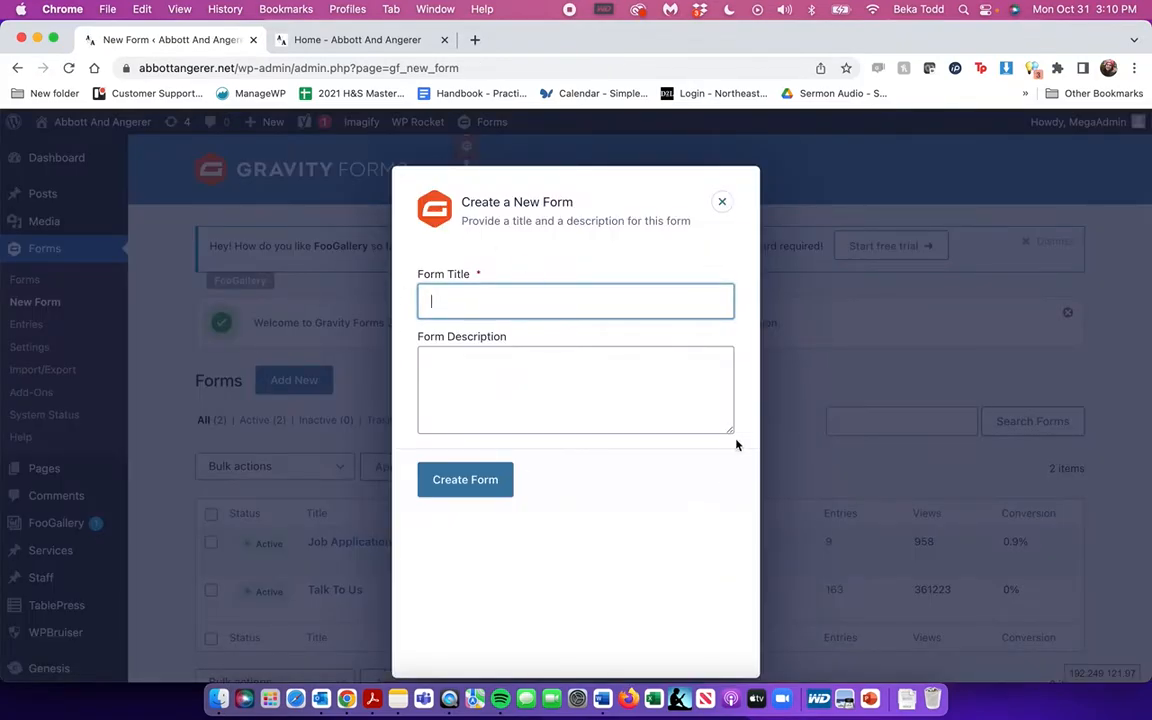
Dismiss the new-form dialog without creating a form and reopen the Job Application form in the form editor
{"action": "left_click", "coordinate": [722, 201]}
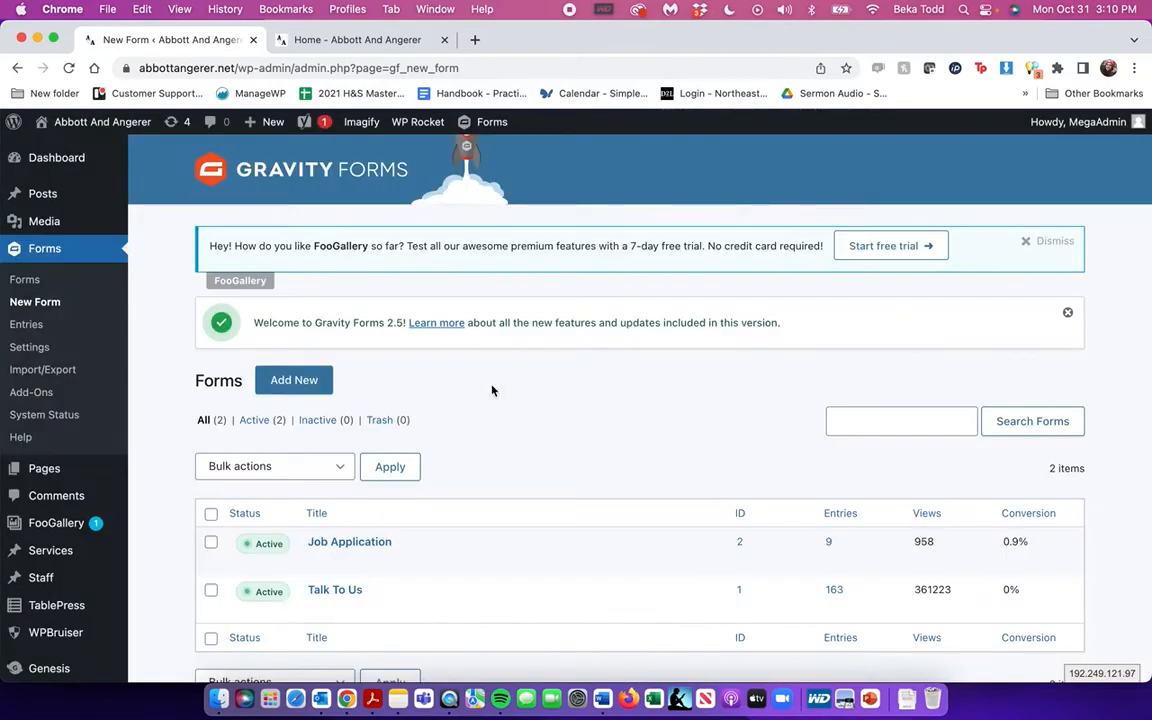
{"action": "left_click", "coordinate": [316, 561]}
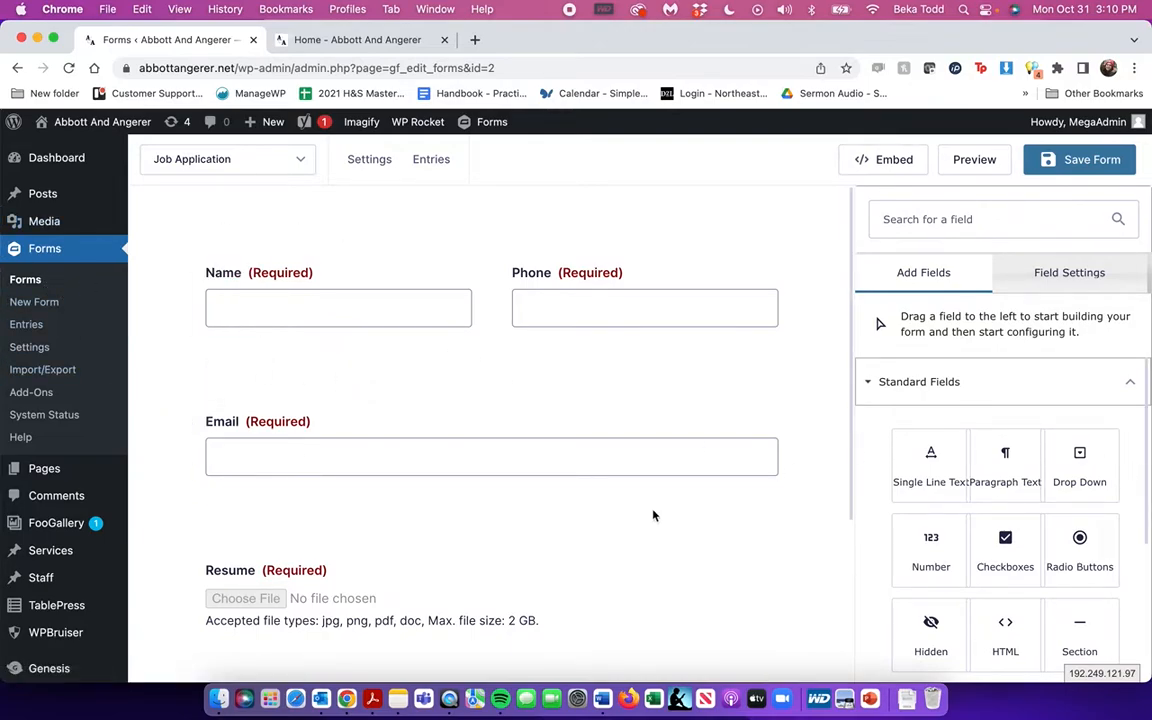
{"action": "mouse_move", "coordinate": [372, 172]}
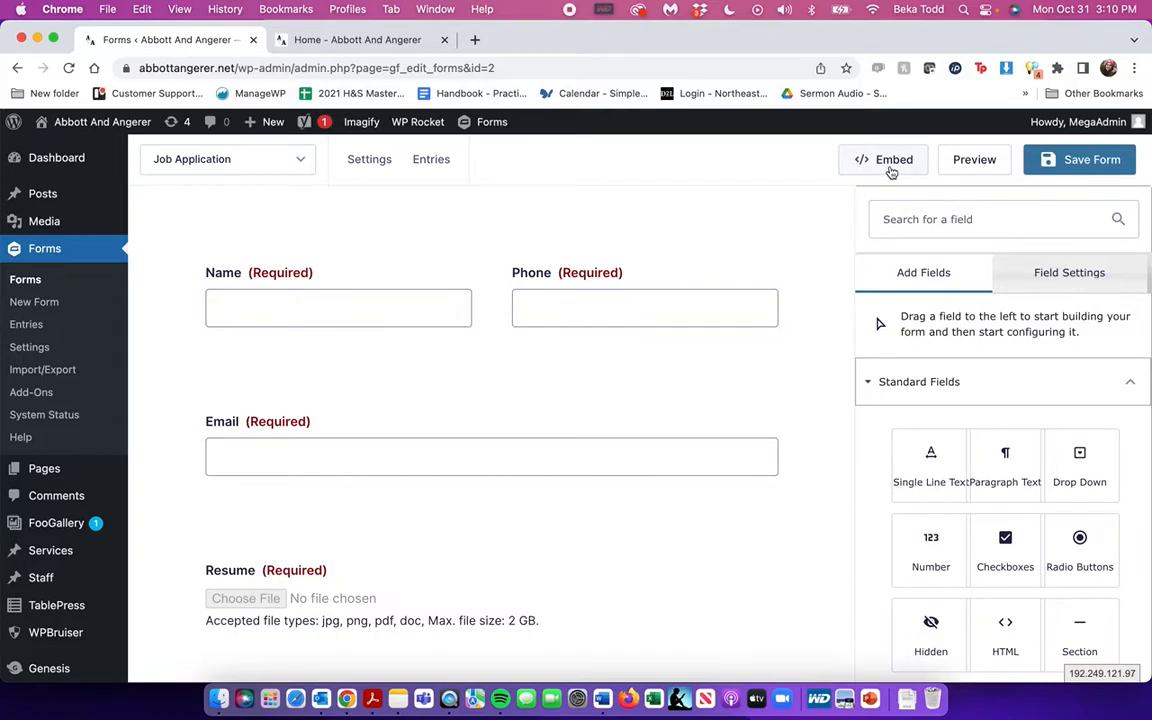
{"action": "mouse_move", "coordinate": [362, 500]}
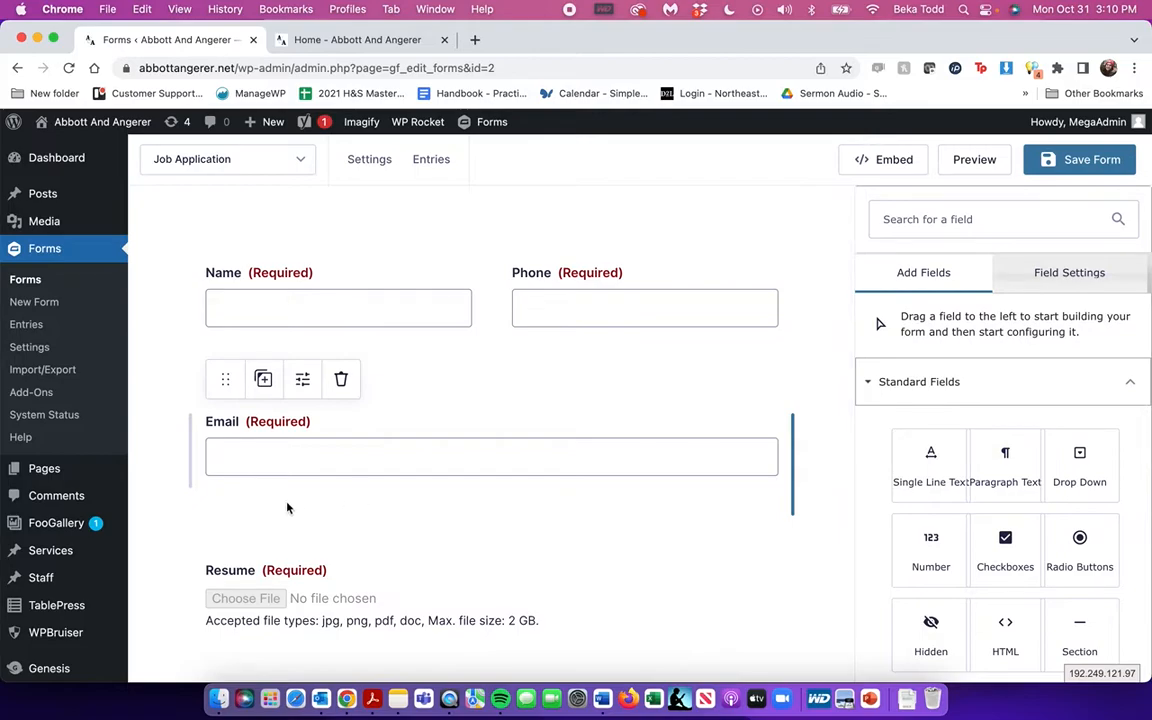
Go to the site's Pages list and open the Home front page for editing
{"action": "left_click", "coordinate": [52, 474]}
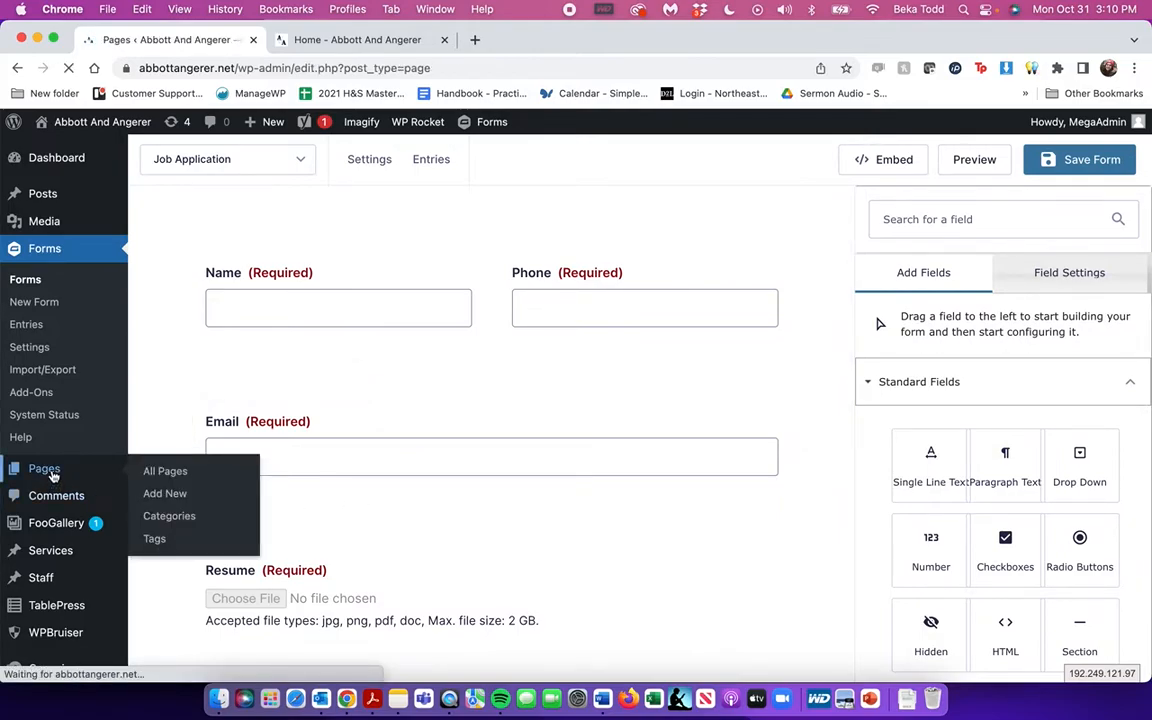
{"action": "scroll", "coordinate": [268, 489], "scroll_direction": "down", "scroll_amount": 5}
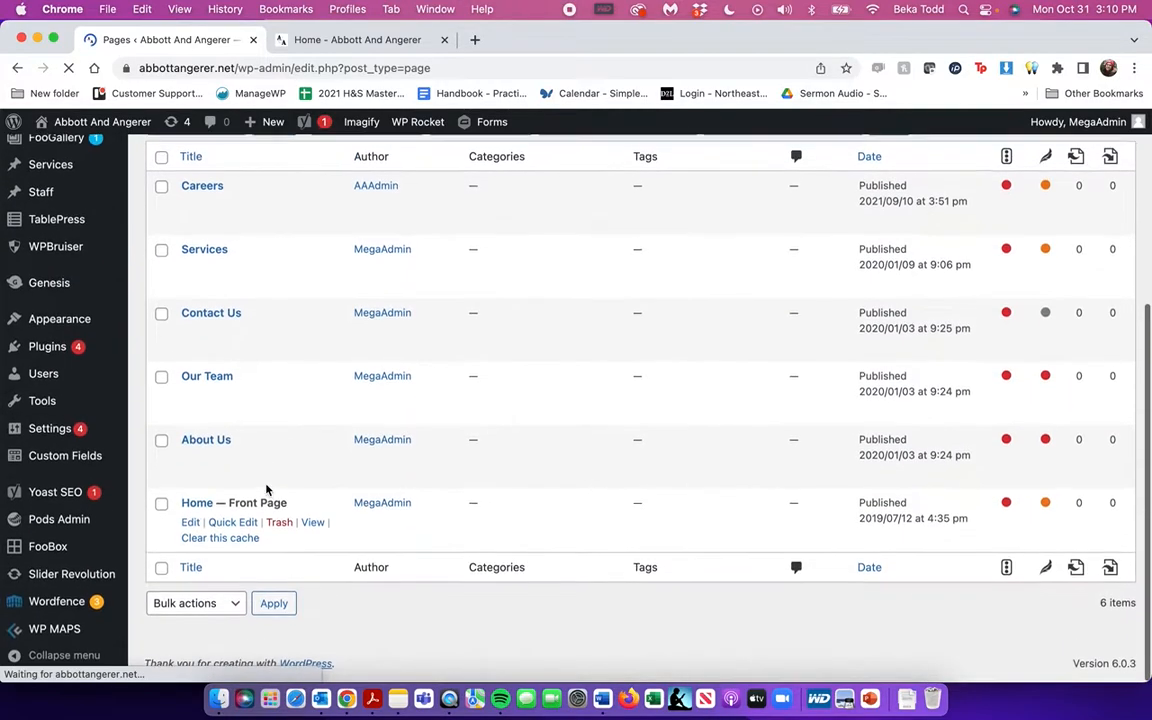
{"action": "left_click", "coordinate": [200, 510]}
Examine the live Home page from its top slider through the content sections to the footer
{"action": "left_click", "coordinate": [345, 40]}
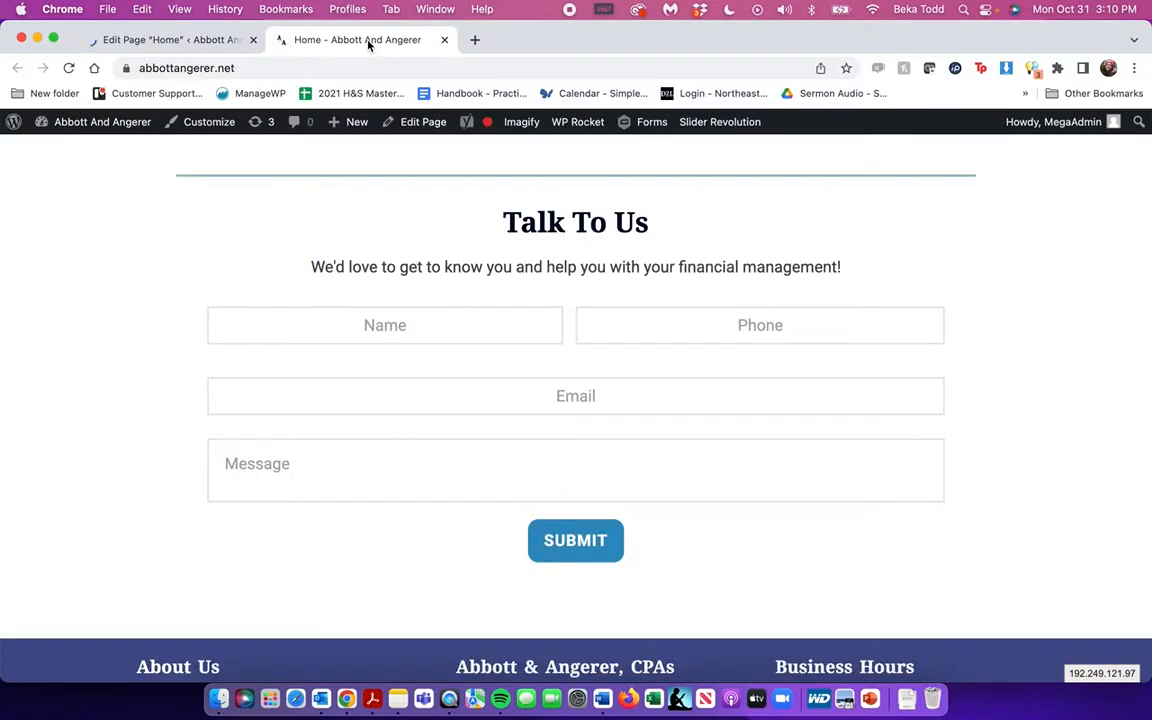
{"action": "scroll", "coordinate": [512, 363], "scroll_direction": "up", "scroll_amount": 20}
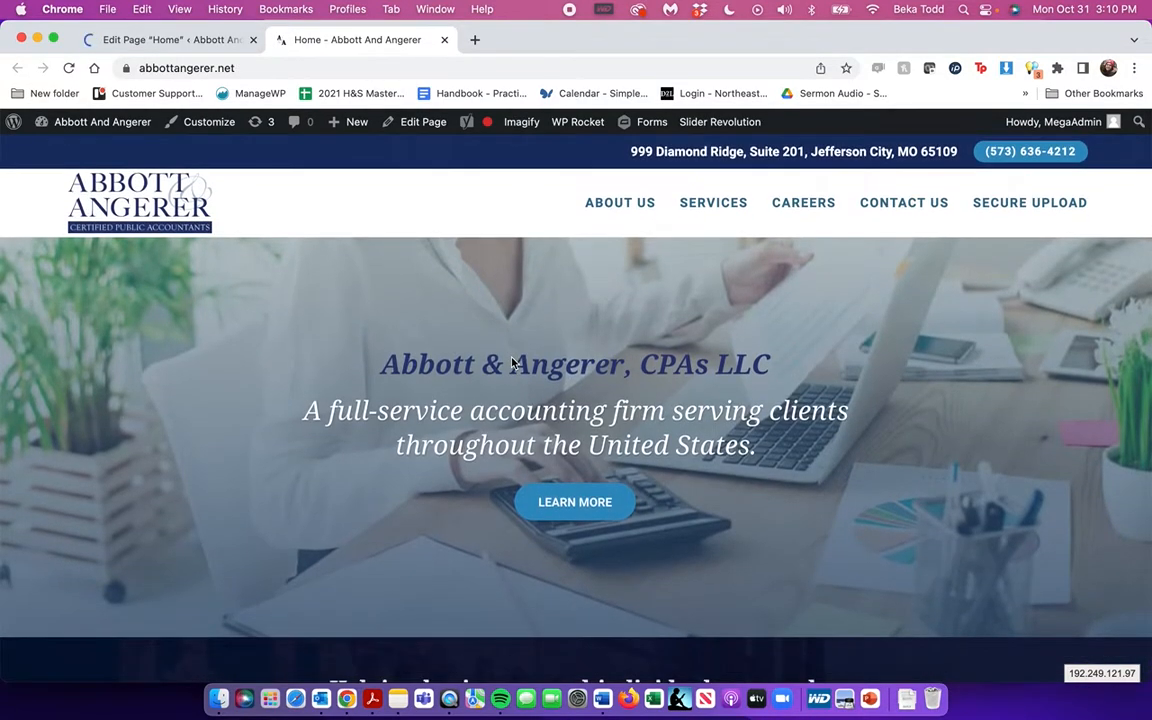
{"action": "scroll", "coordinate": [702, 519], "scroll_direction": "down", "scroll_amount": 5}
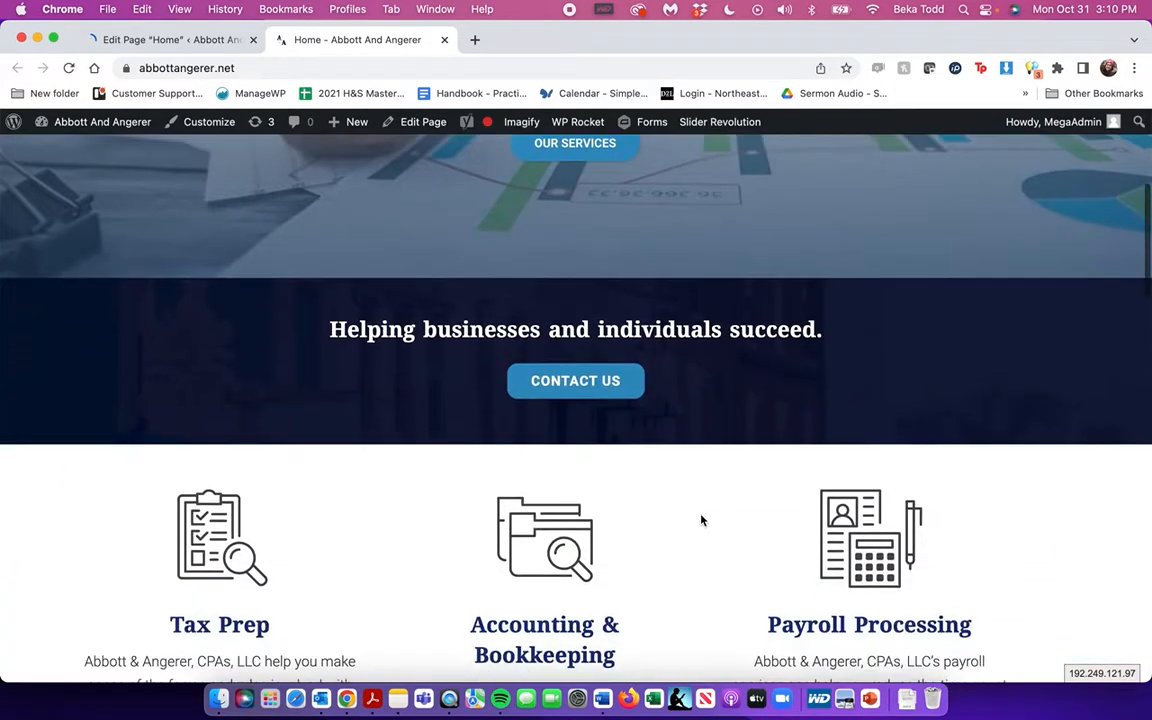
{"action": "scroll", "coordinate": [702, 519], "scroll_direction": "down", "scroll_amount": 15}
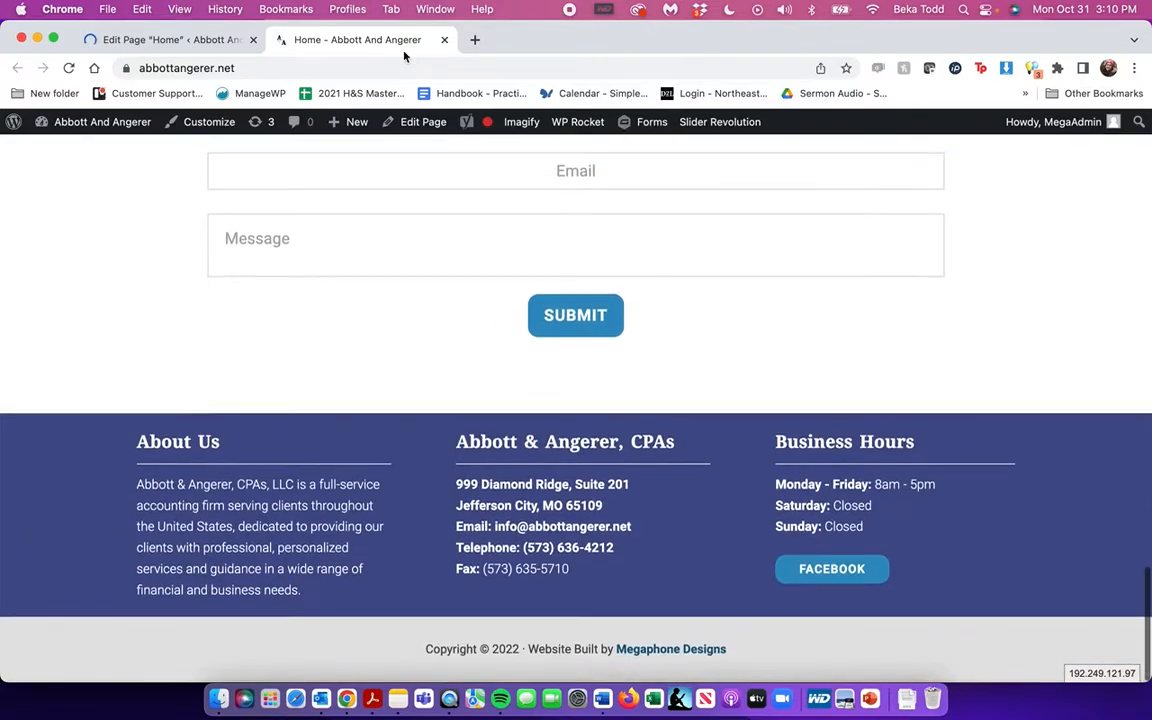
Compare the first page section in the Home page editor with the slider and following banner on the live page
{"action": "left_click", "coordinate": [184, 38]}
{"action": "scroll", "coordinate": [535, 373], "scroll_direction": "down", "scroll_amount": 5}
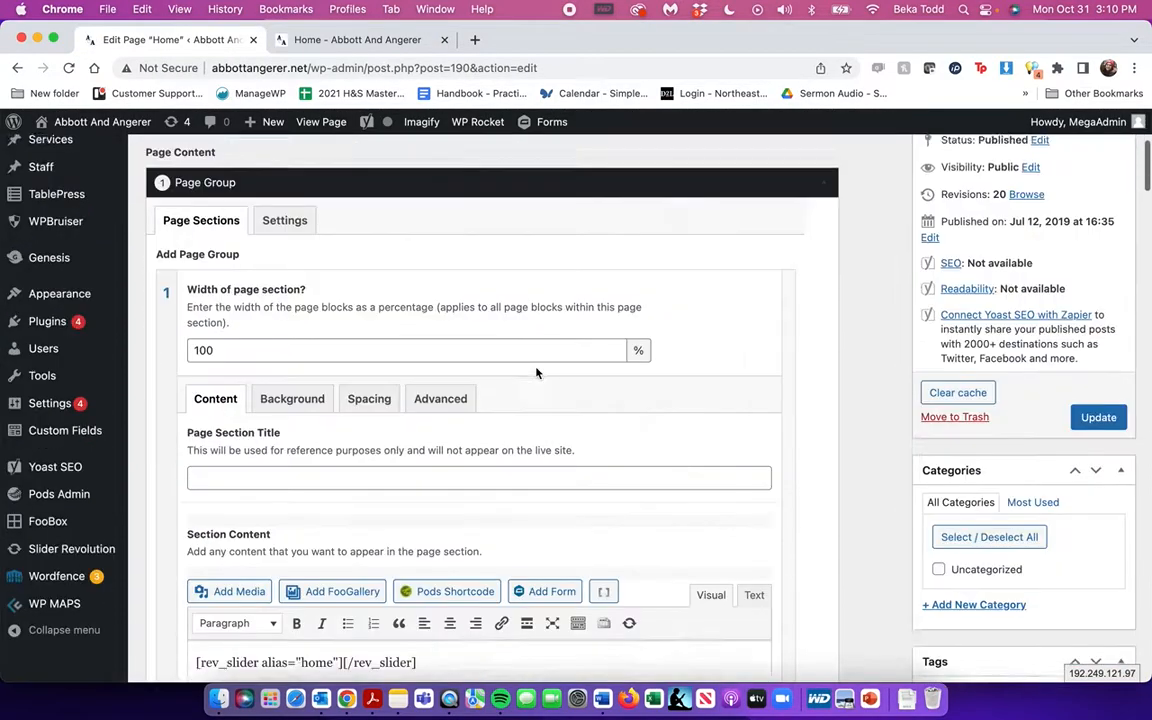
{"action": "scroll", "coordinate": [535, 373], "scroll_direction": "down", "scroll_amount": 3}
{"action": "left_click", "coordinate": [338, 40]}
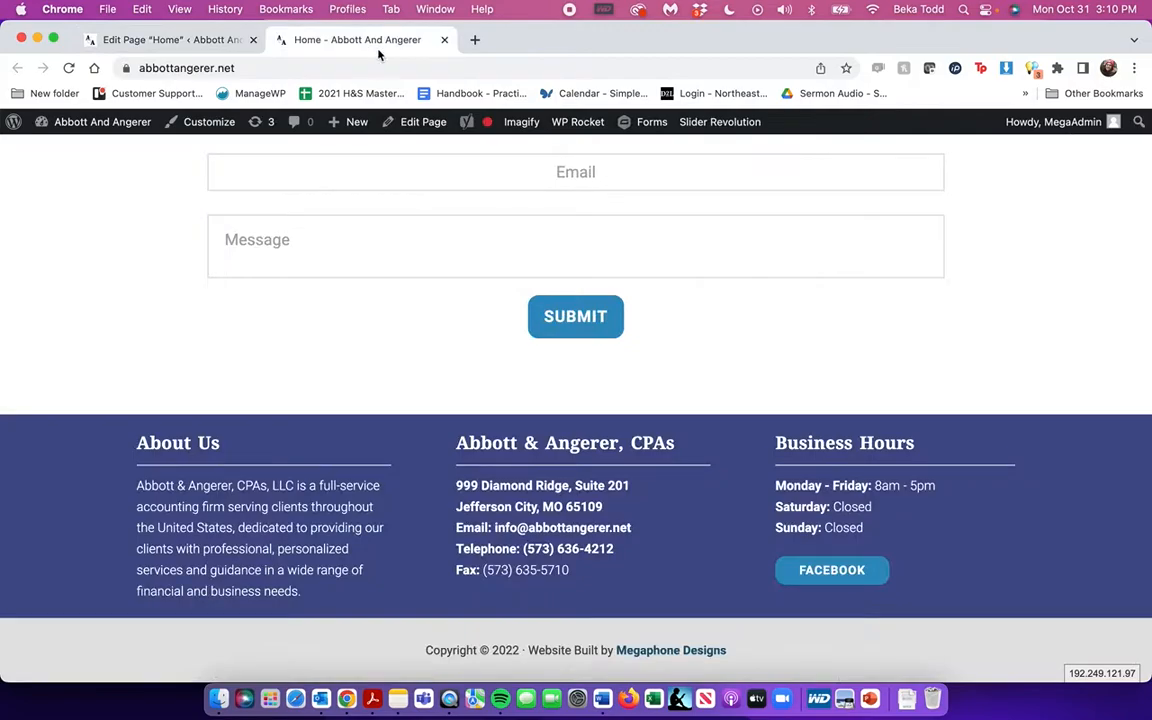
{"action": "scroll", "coordinate": [755, 404], "scroll_direction": "up", "scroll_amount": 10}
{"action": "scroll", "coordinate": [755, 404], "scroll_direction": "up", "scroll_amount": 10}
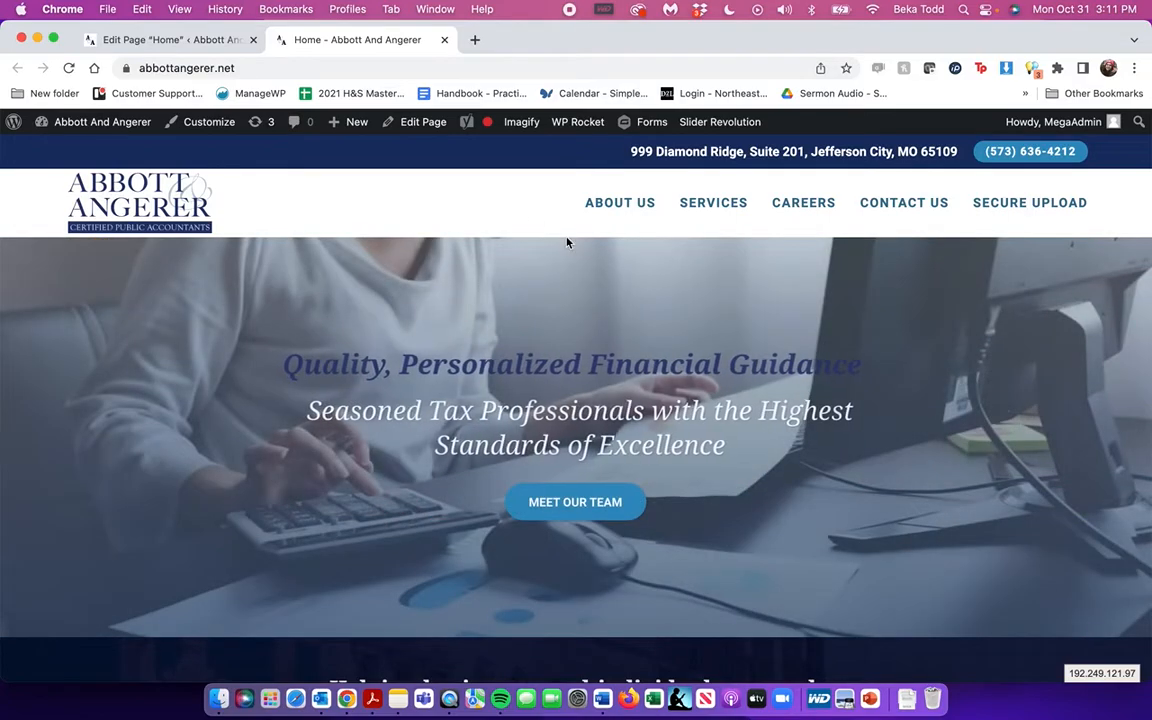
{"action": "scroll", "coordinate": [319, 501], "scroll_direction": "down", "scroll_amount": 3}
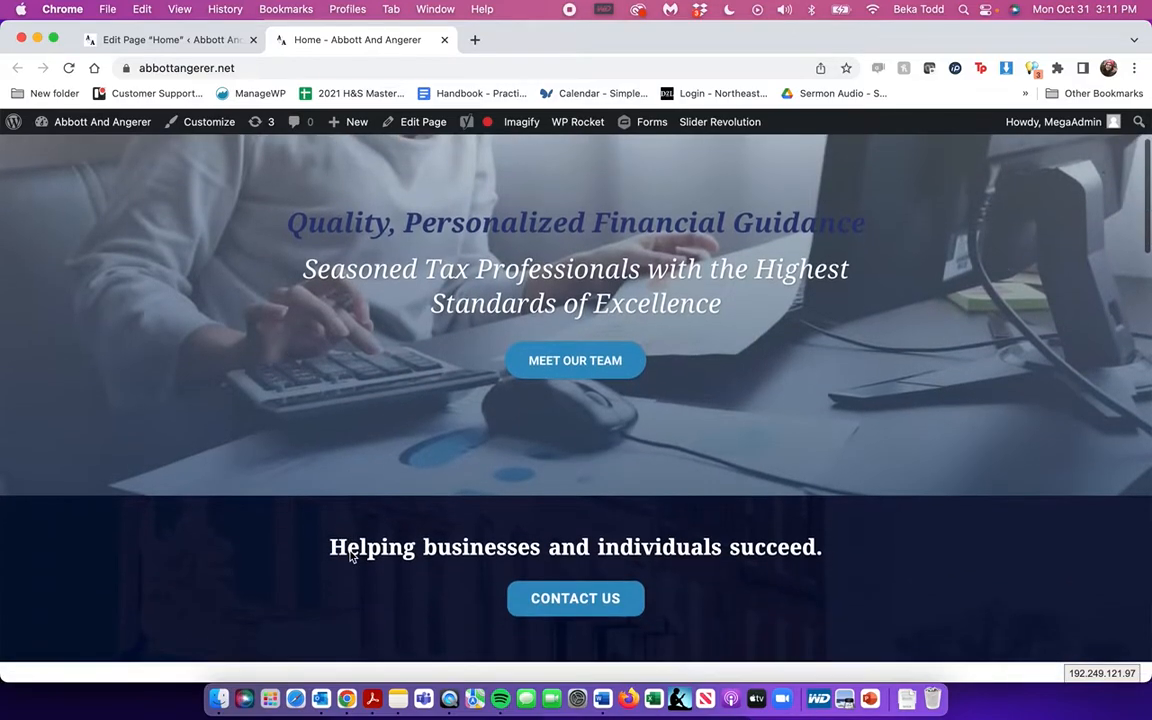
Highlight the rev_slider shortcode in the Home page's first section, clear the selection, and review the second section's content
{"action": "left_click", "coordinate": [172, 38]}
{"action": "left_click_drag", "start_coordinate": [442, 455], "coordinate": [100, 456]}
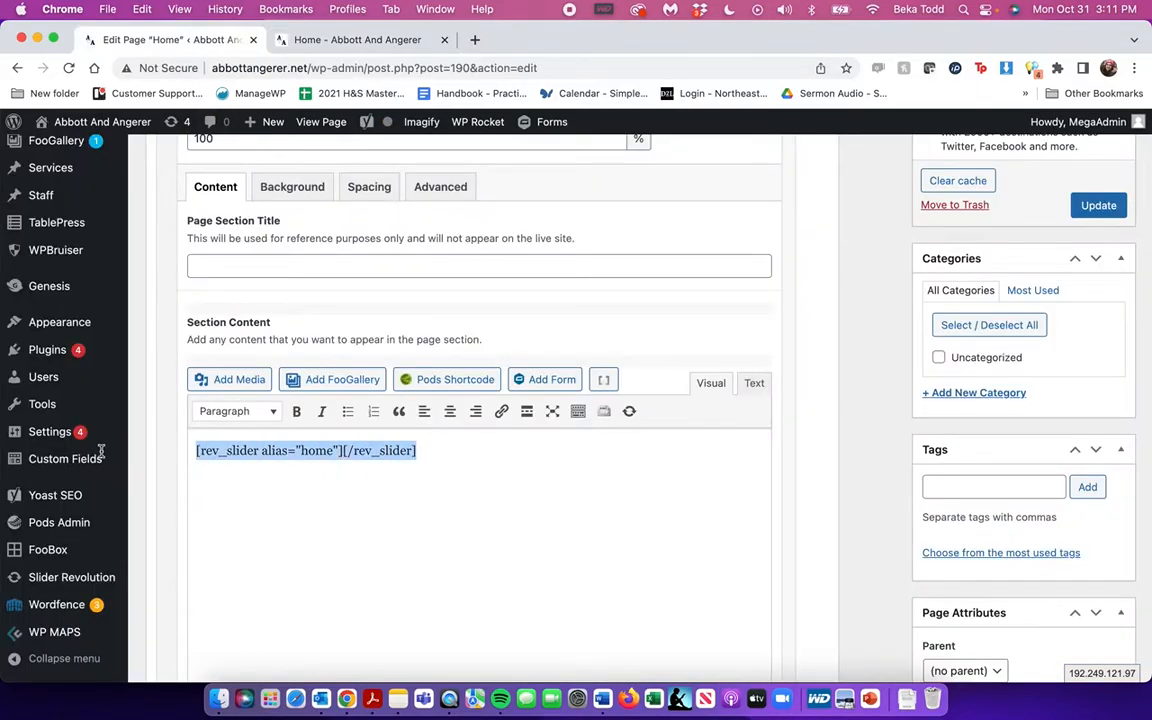
{"action": "left_click", "coordinate": [455, 458]}
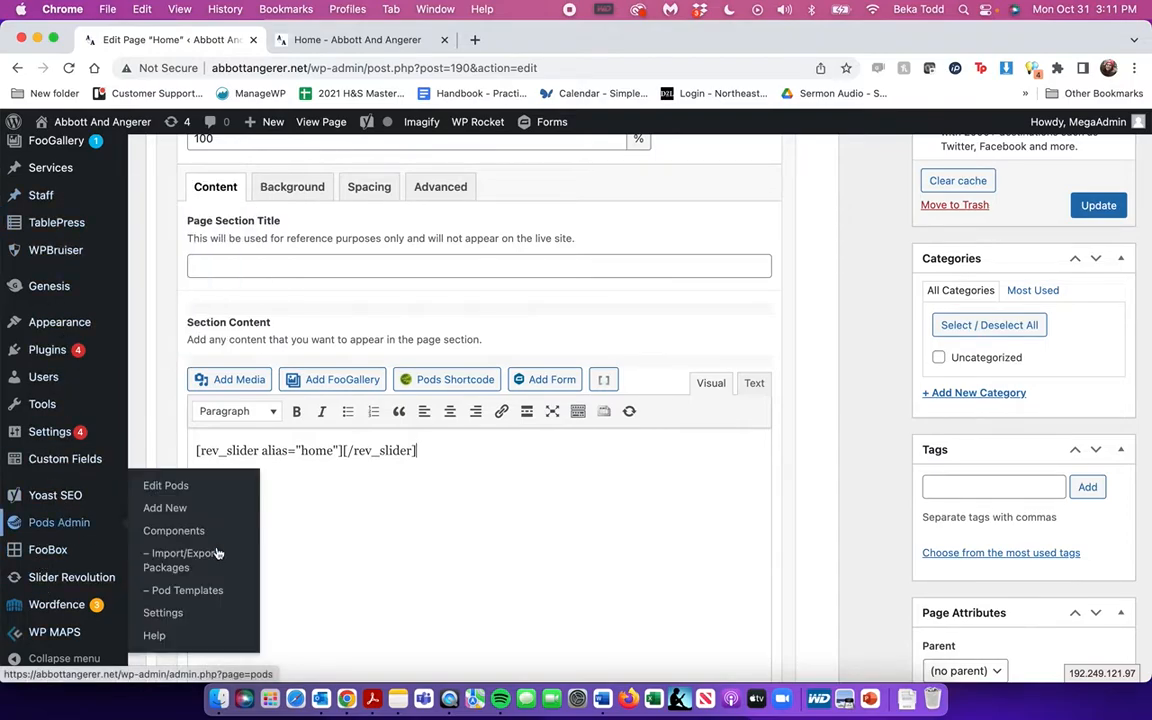
{"action": "scroll", "coordinate": [468, 520], "scroll_direction": "down", "scroll_amount": 1}
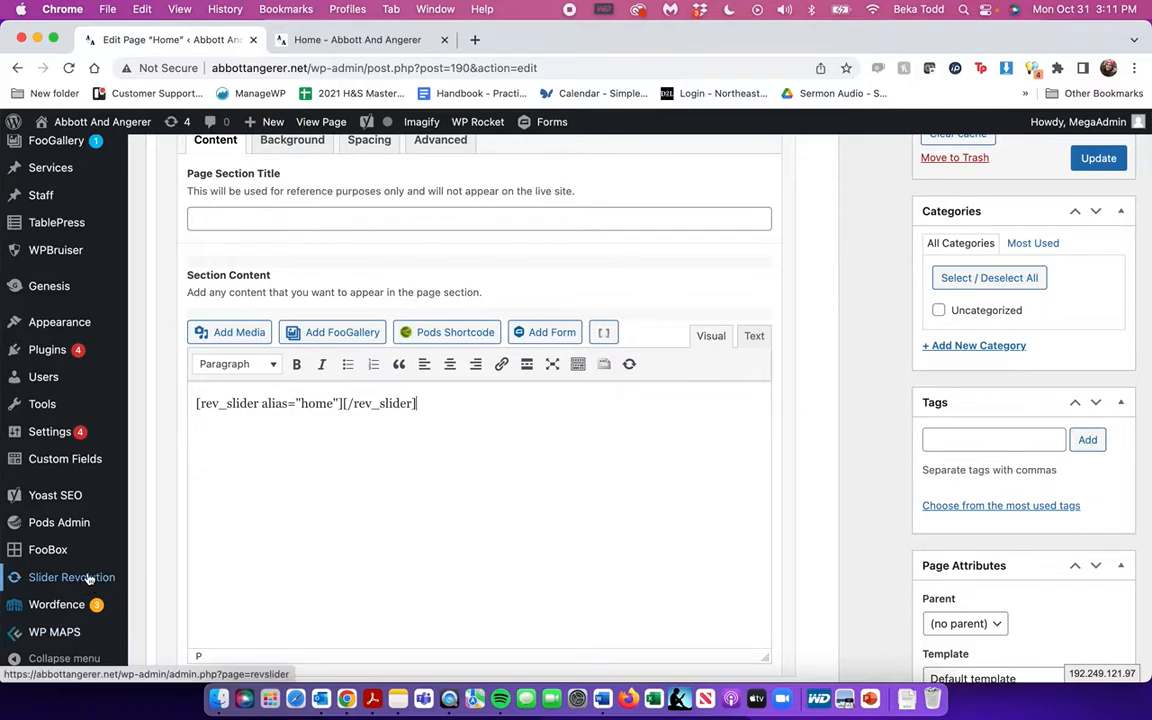
{"action": "scroll", "coordinate": [342, 514], "scroll_direction": "down", "scroll_amount": 10}
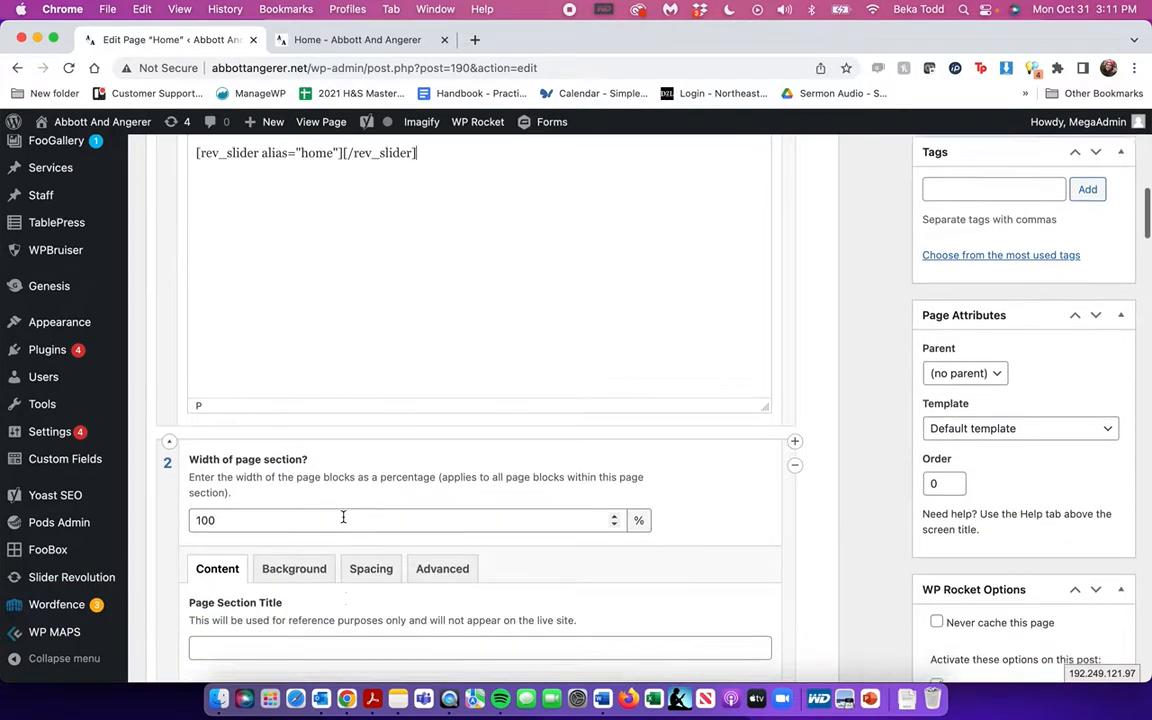
{"action": "scroll", "coordinate": [342, 516], "scroll_direction": "down", "scroll_amount": 4}
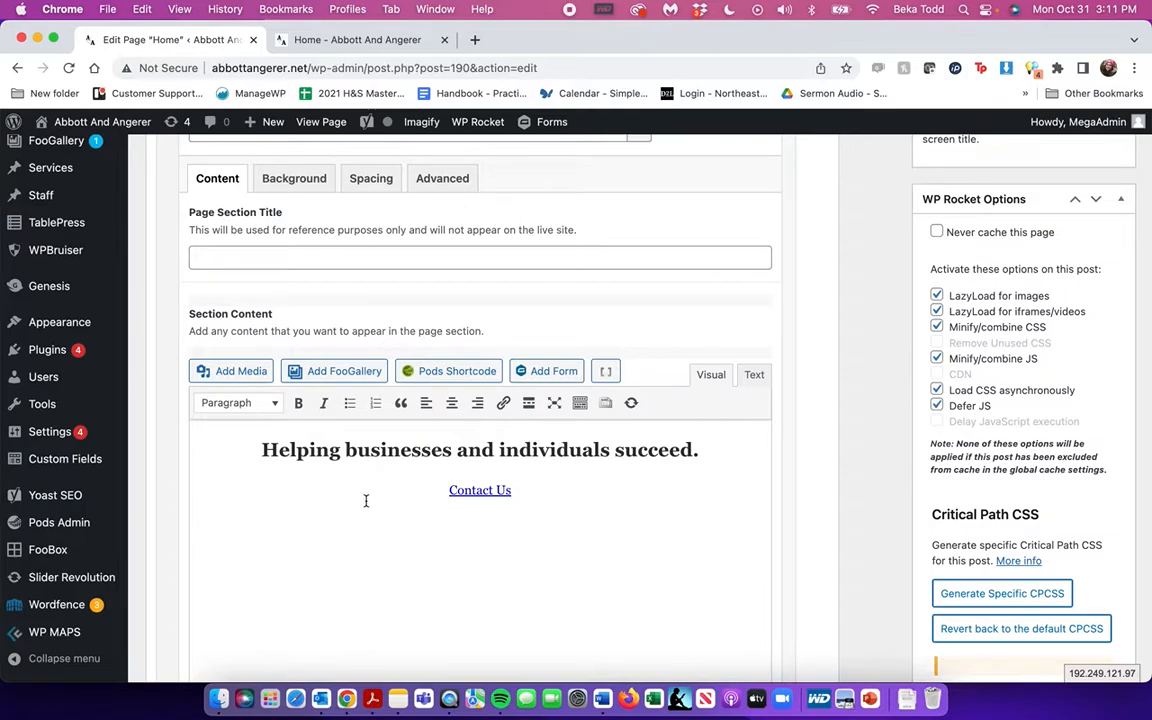
Inspect the Contact Us link in the second page section and compare it with the Contact Us banner on the live page
{"action": "left_click", "coordinate": [485, 491]}
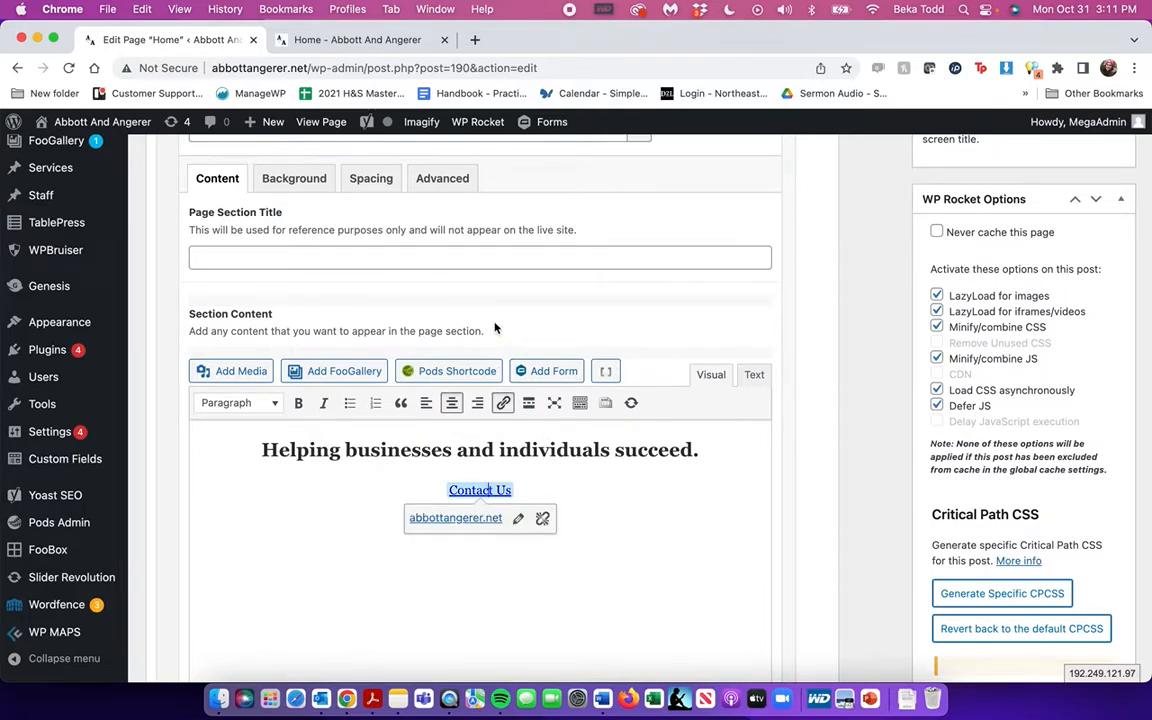
{"action": "left_click", "coordinate": [376, 44]}
{"action": "scroll", "coordinate": [545, 415], "scroll_direction": "down", "scroll_amount": 2}
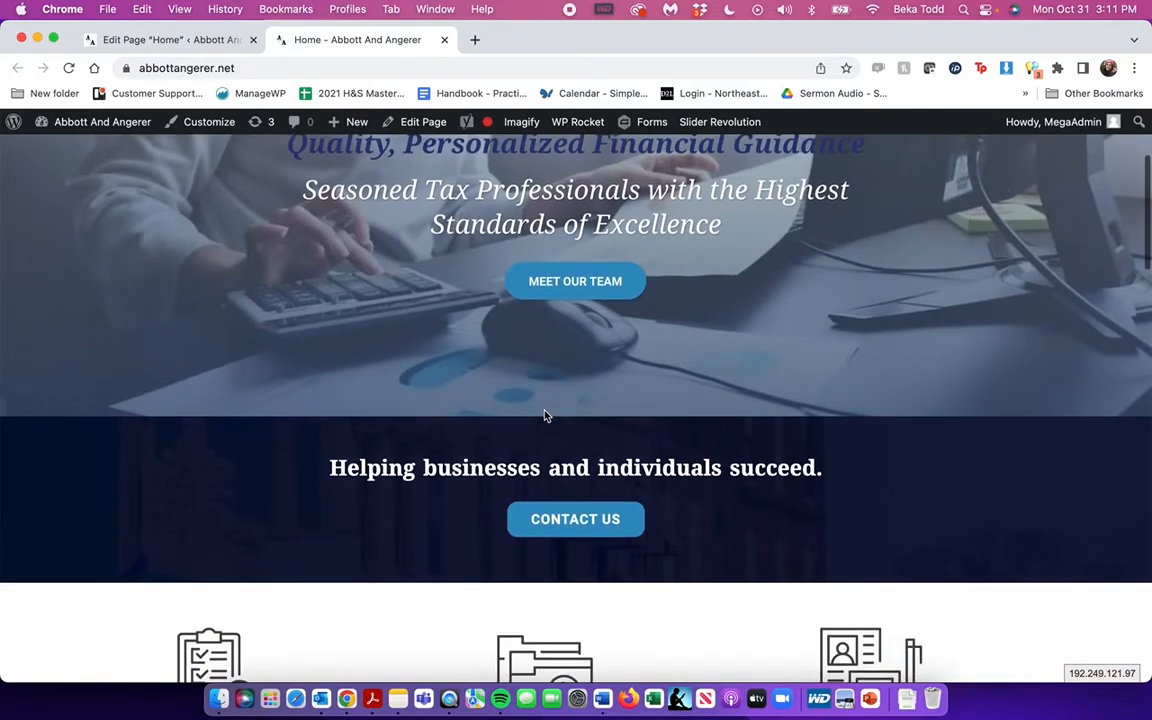
{"action": "left_click", "coordinate": [176, 42]}
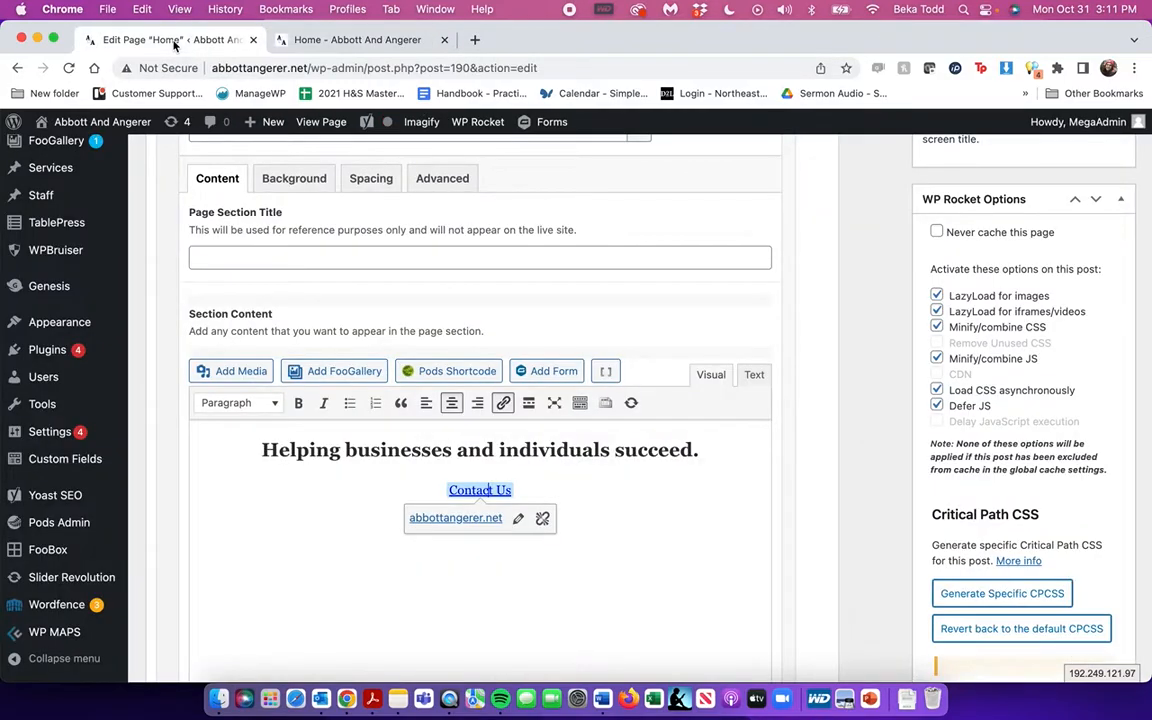
Examine the second section's background image, position and color overlay settings, comparing them with the banner's look on the live page
{"action": "left_click", "coordinate": [311, 188]}
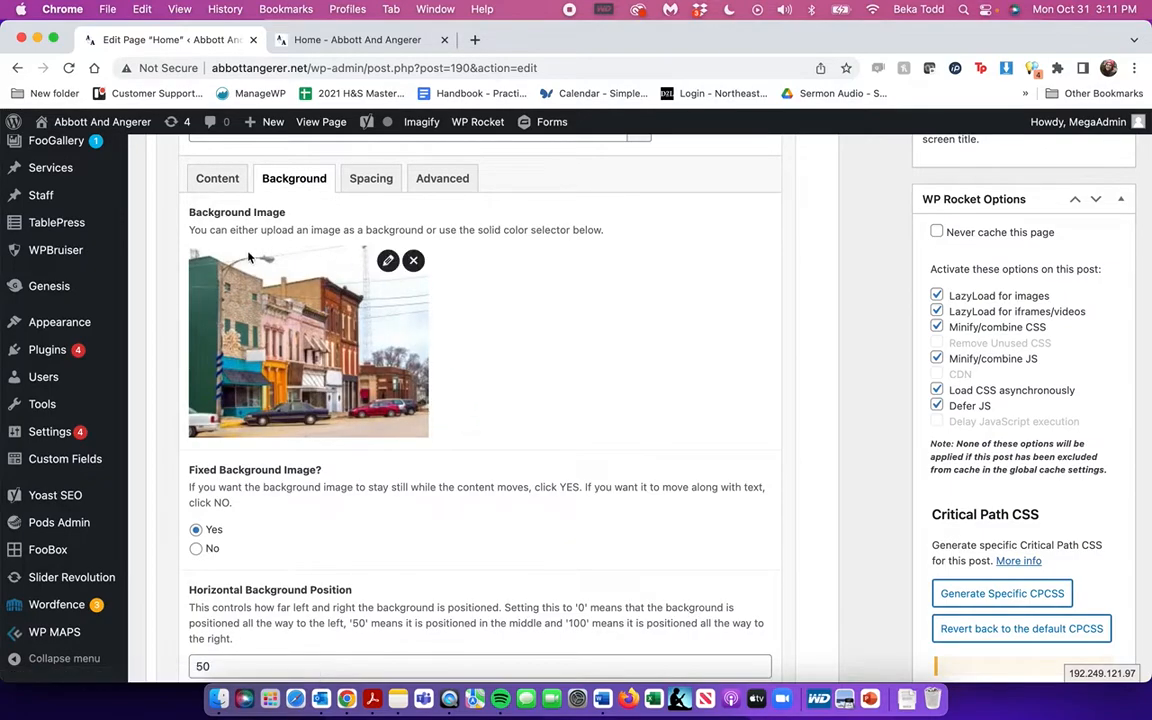
{"action": "scroll", "coordinate": [373, 500], "scroll_direction": "down", "scroll_amount": 4}
{"action": "scroll", "coordinate": [373, 500], "scroll_direction": "down", "scroll_amount": 2}
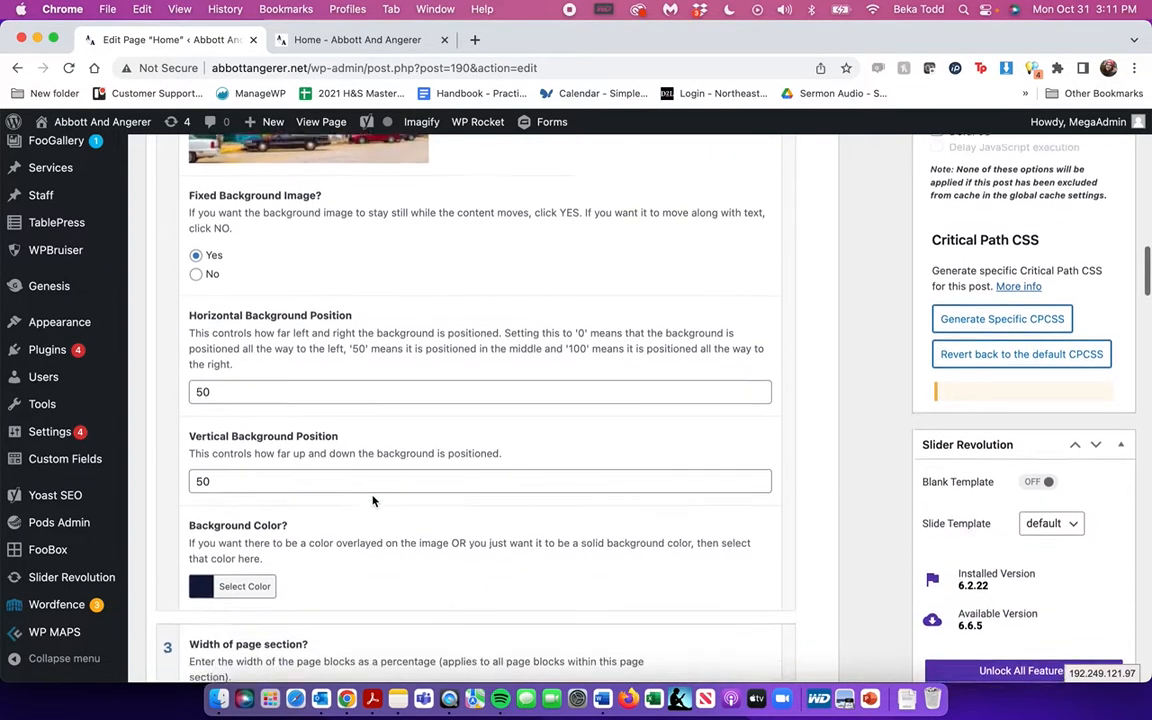
{"action": "left_click", "coordinate": [271, 588]}
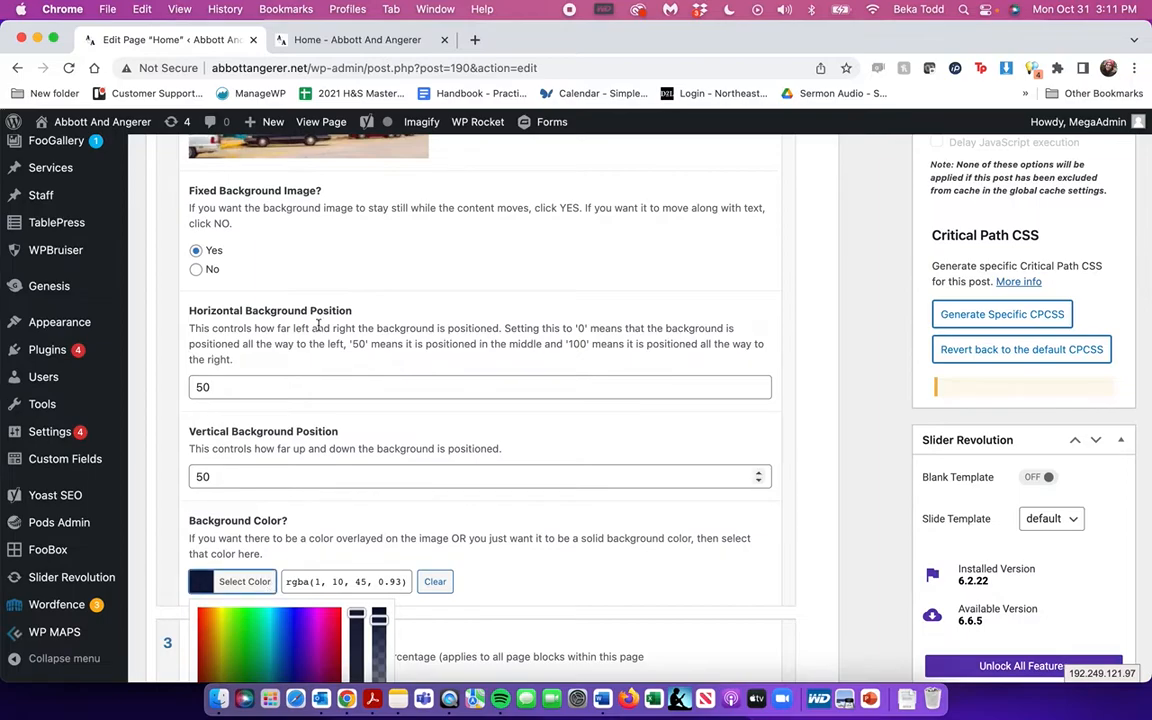
{"action": "left_click", "coordinate": [324, 45]}
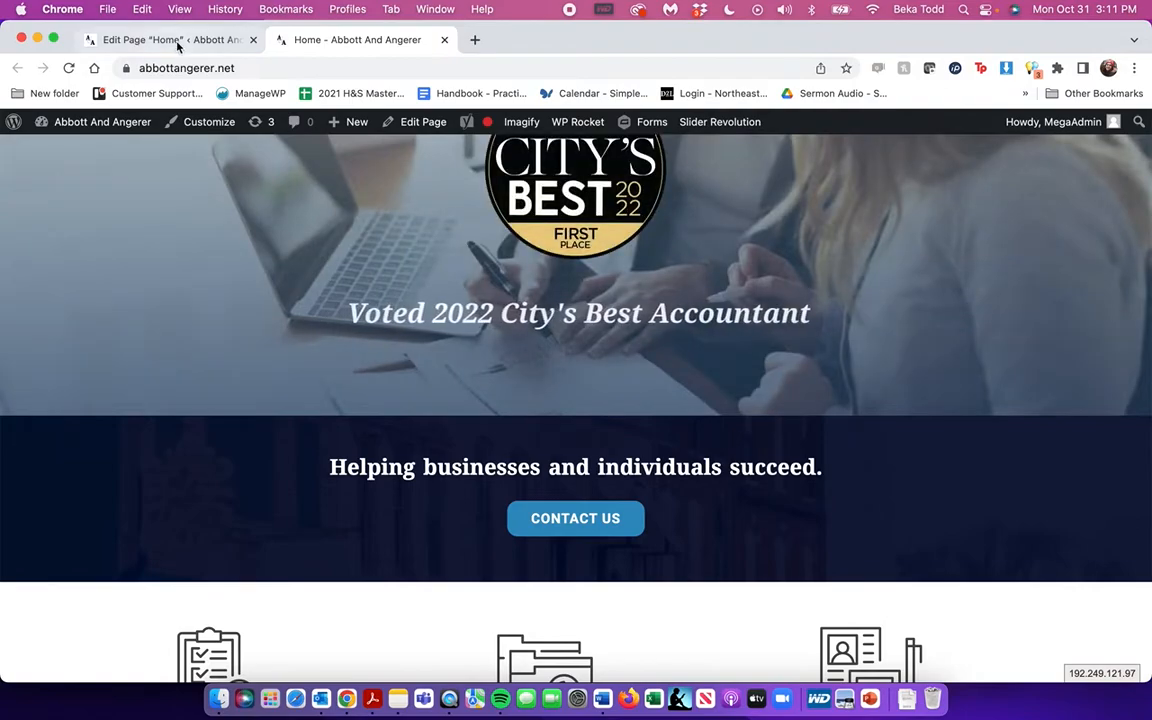
{"action": "left_click", "coordinate": [172, 40]}
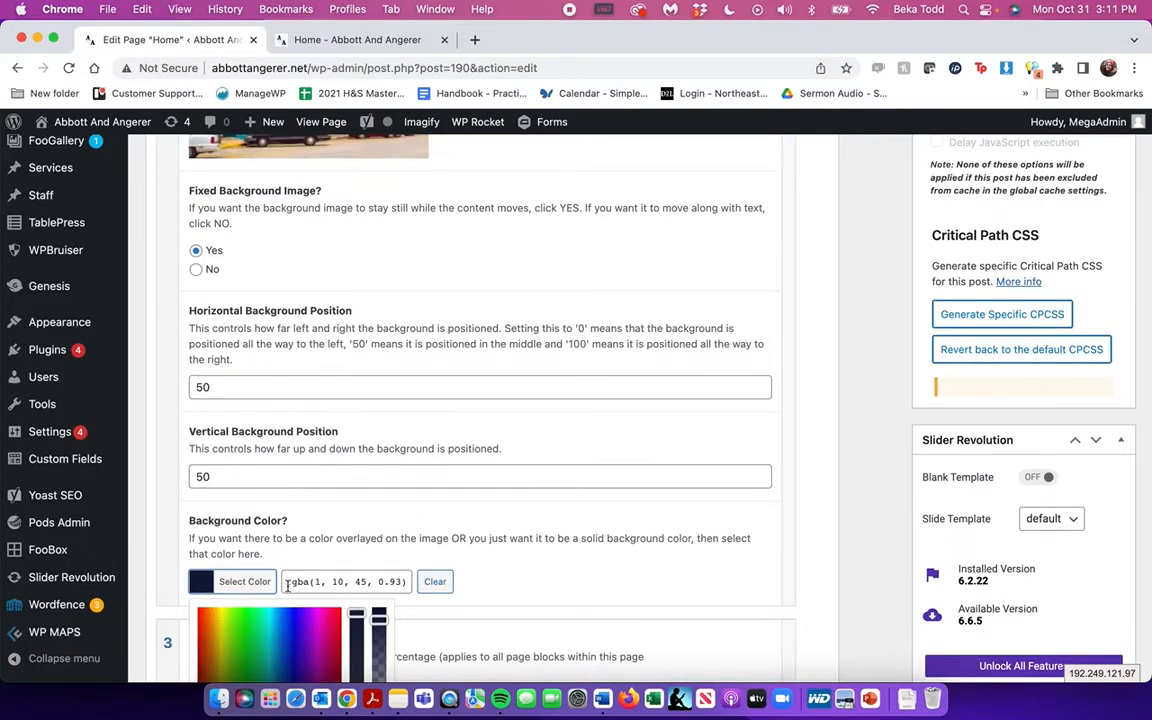
{"action": "triple_click", "coordinate": [332, 582]}
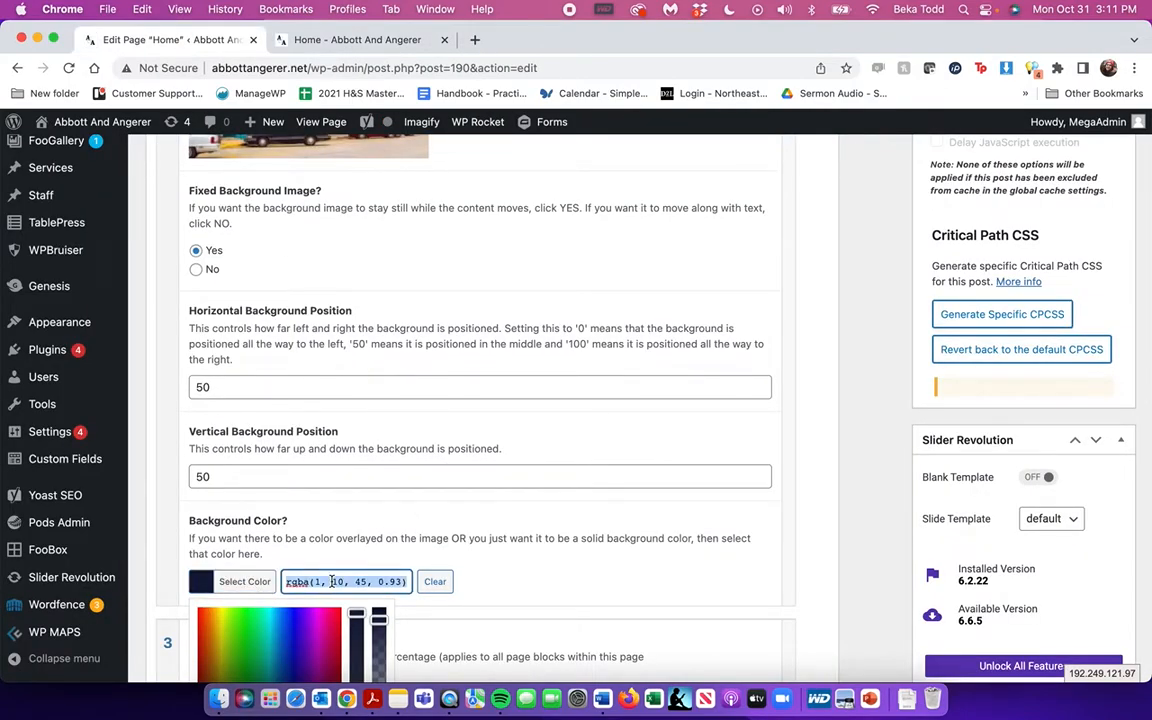
{"action": "left_click", "coordinate": [395, 527]}
Collapse and re-expand the third page section, then collapse the second page section
{"action": "scroll", "coordinate": [395, 527], "scroll_direction": "down", "scroll_amount": 5}
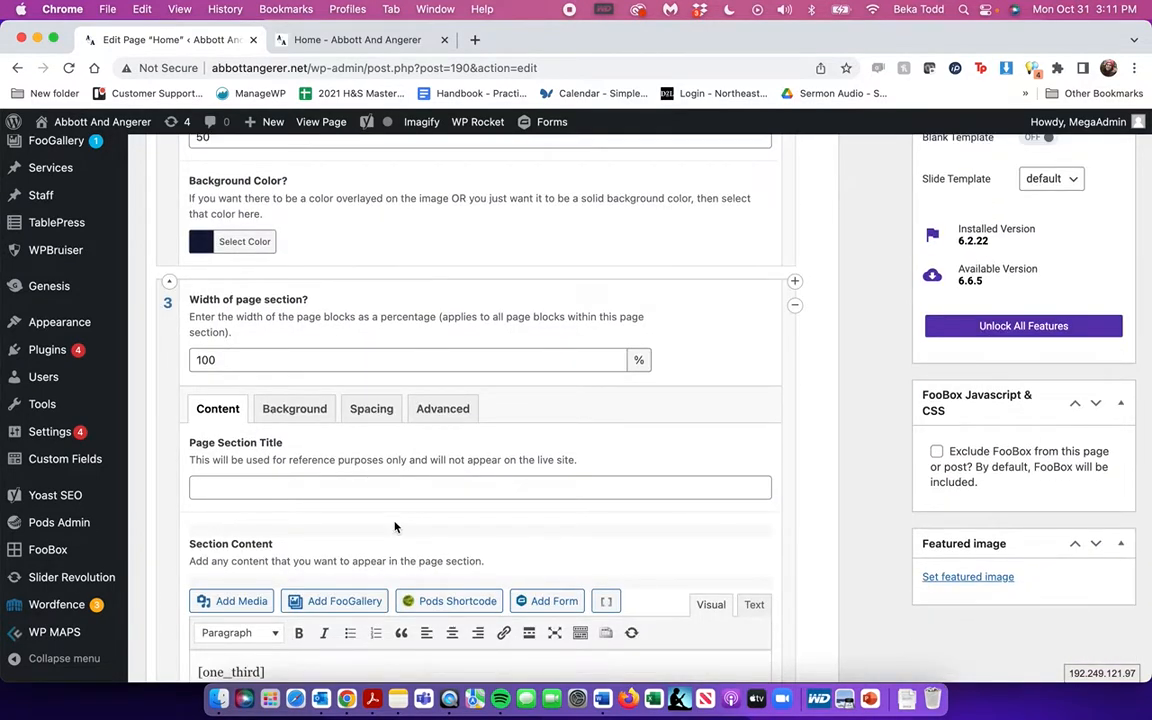
{"action": "left_click", "coordinate": [169, 285]}
{"action": "left_click", "coordinate": [169, 285]}
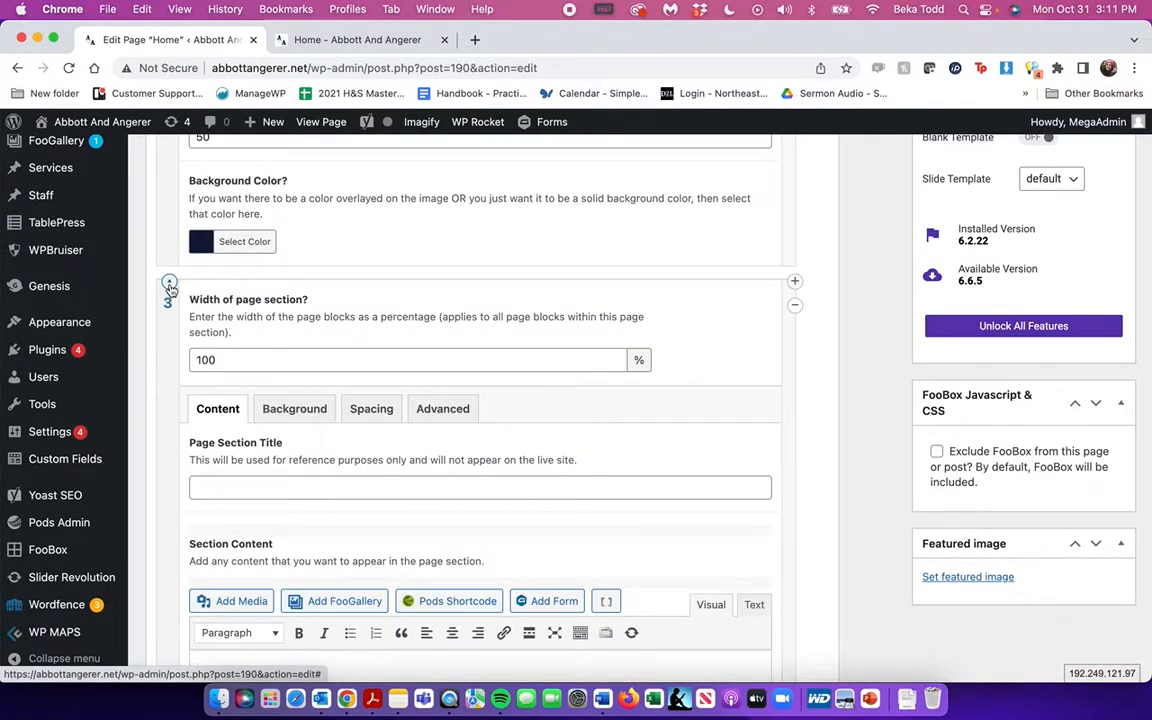
{"action": "scroll", "coordinate": [170, 285], "scroll_direction": "up", "scroll_amount": 8}
{"action": "scroll", "coordinate": [170, 285], "scroll_direction": "up", "scroll_amount": 2}
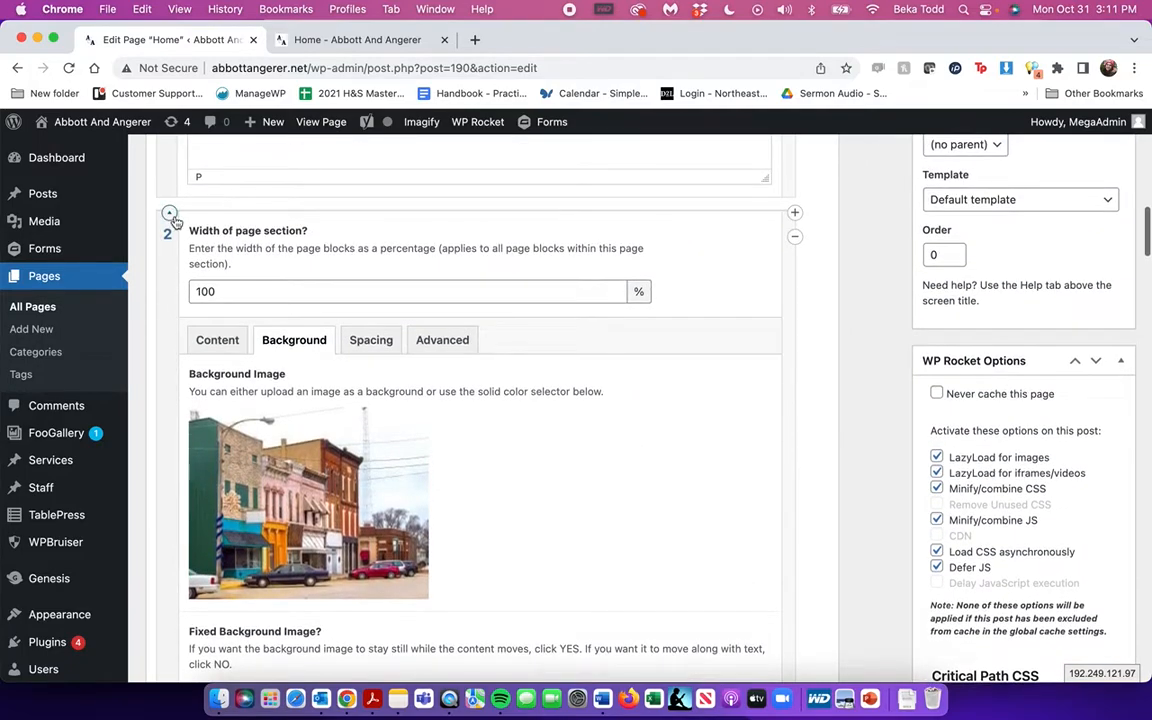
{"action": "left_click", "coordinate": [170, 210]}
Review the third section's column content in the editor and compare it with the three service columns on the live page
{"action": "scroll", "coordinate": [172, 215], "scroll_direction": "down", "scroll_amount": 3}
{"action": "scroll", "coordinate": [175, 218], "scroll_direction": "down", "scroll_amount": 3}
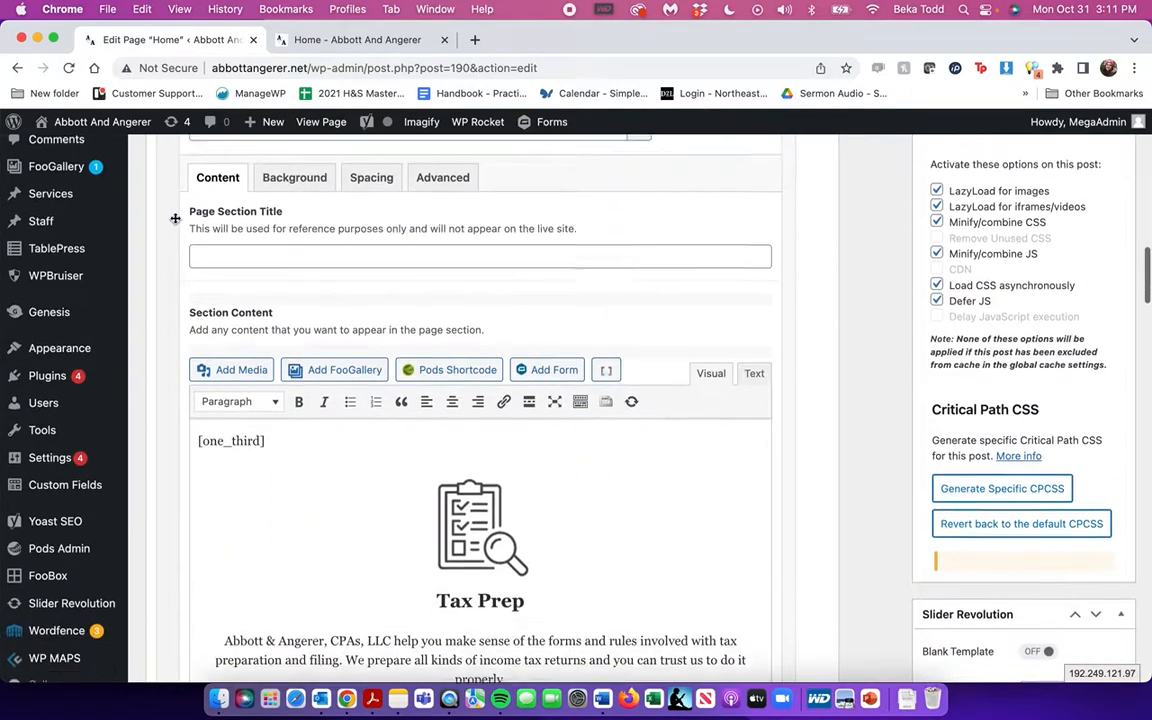
{"action": "scroll", "coordinate": [561, 453], "scroll_direction": "down", "scroll_amount": 5}
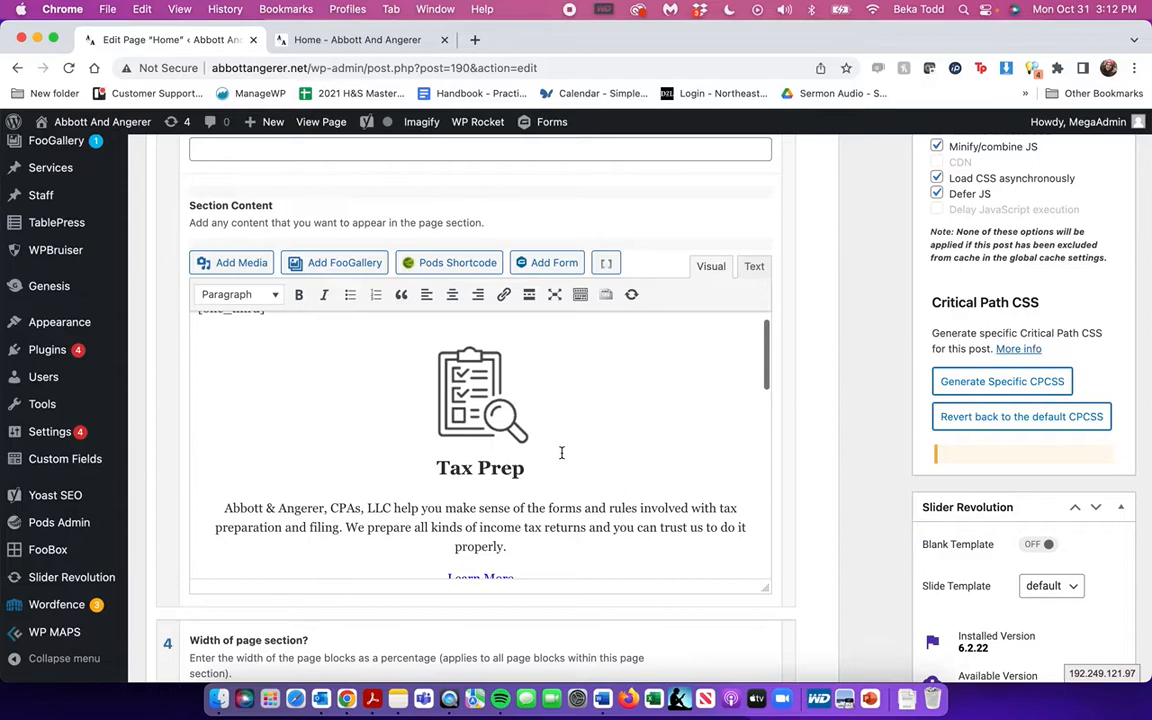
{"action": "scroll", "coordinate": [561, 453], "scroll_direction": "down", "scroll_amount": 5}
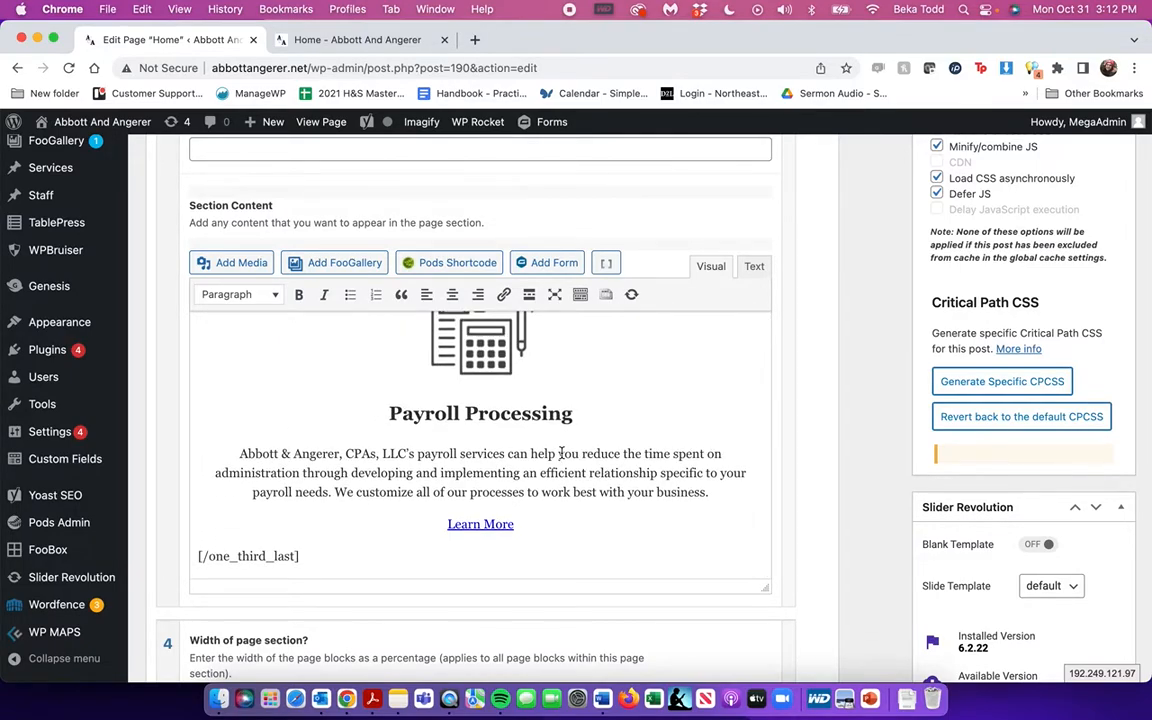
{"action": "scroll", "coordinate": [561, 453], "scroll_direction": "up", "scroll_amount": 10}
{"action": "left_click", "coordinate": [330, 39]}
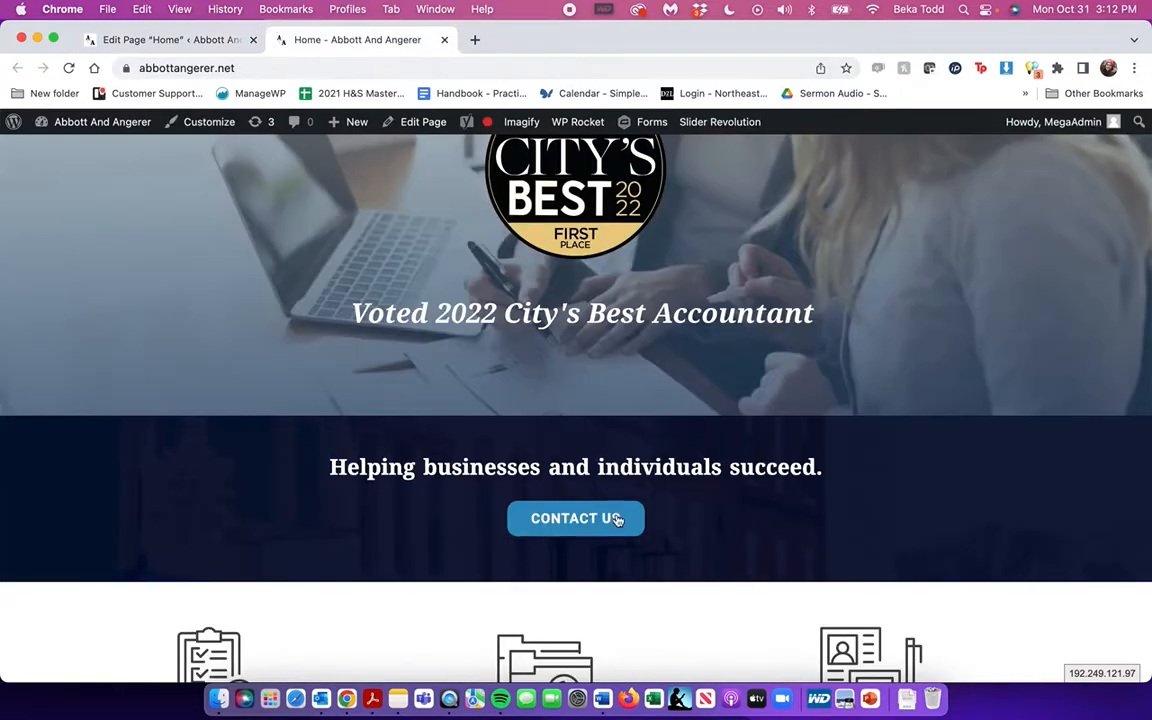
{"action": "scroll", "coordinate": [612, 525], "scroll_direction": "down", "scroll_amount": 3}
{"action": "scroll", "coordinate": [864, 535], "scroll_direction": "down", "scroll_amount": 3}
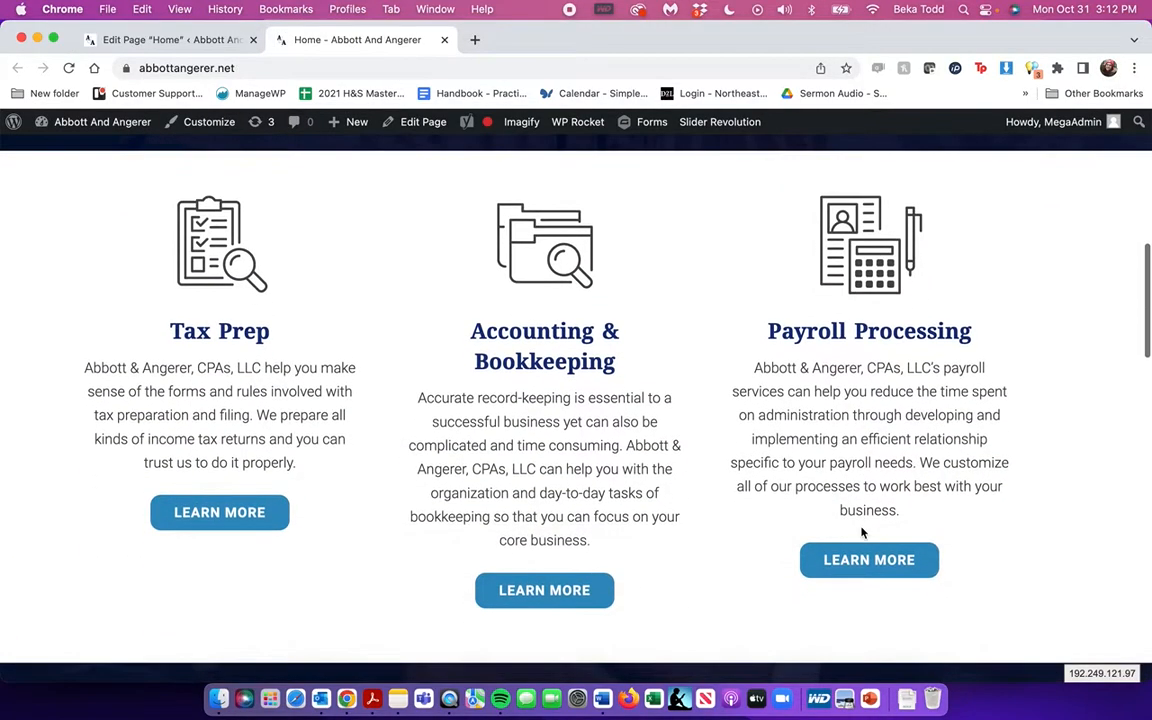
{"action": "left_click", "coordinate": [160, 42]}
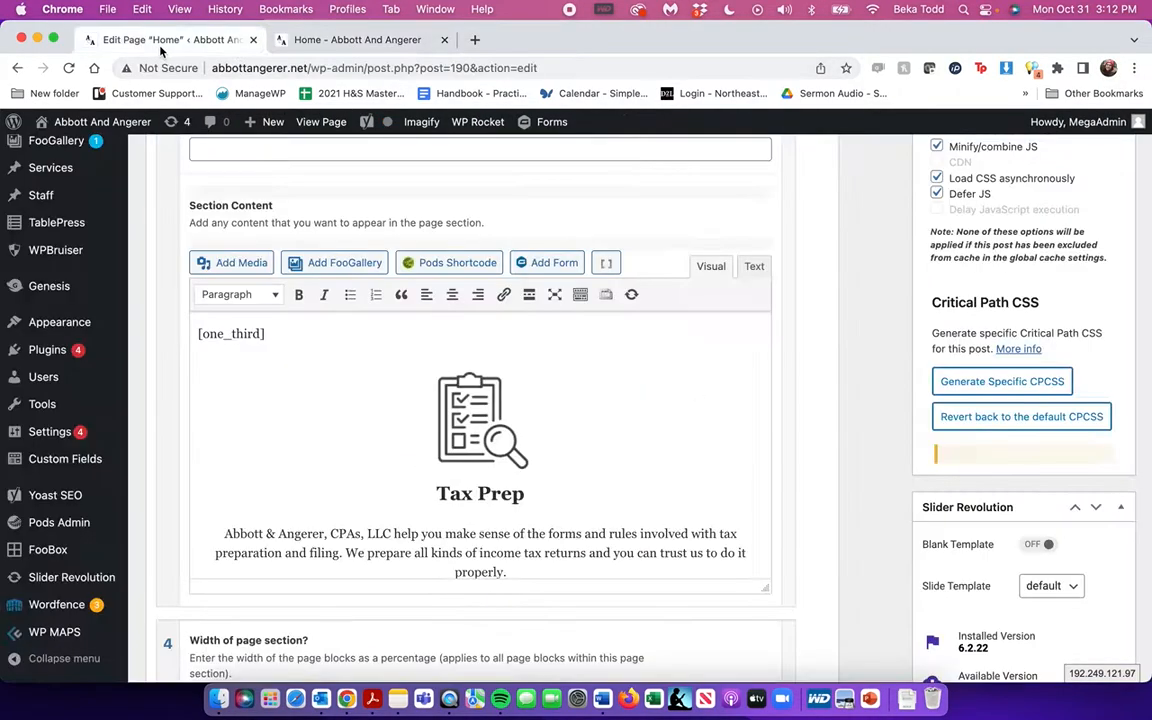
Highlight the Tax Prep column's paragraph, then select its Learn More link and its icon image in the third section
{"action": "scroll", "coordinate": [450, 475], "scroll_direction": "down", "scroll_amount": 4}
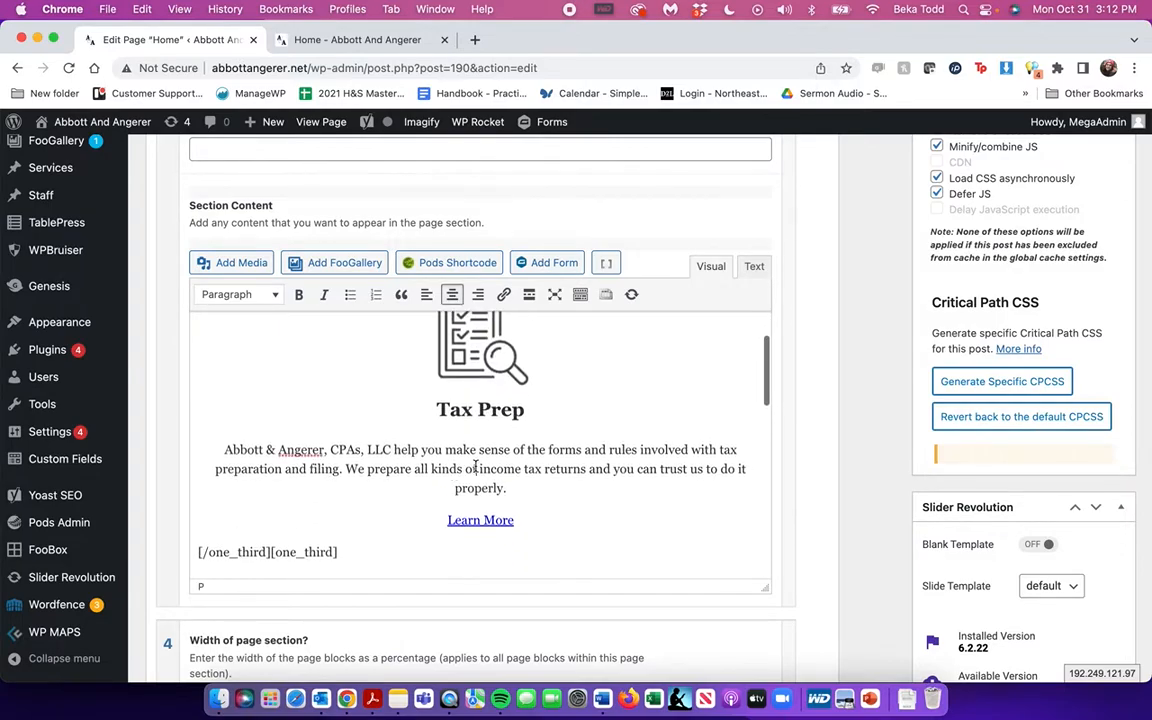
{"action": "triple_click", "coordinate": [476, 466]}
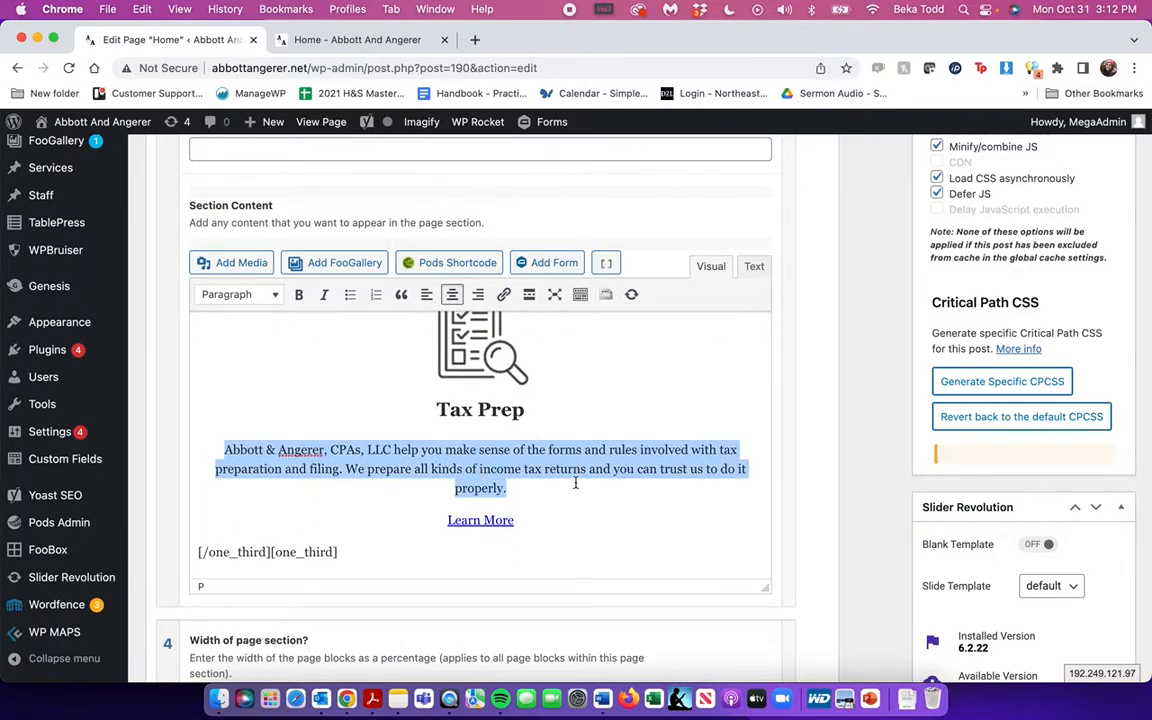
{"action": "left_click", "coordinate": [524, 468]}
{"action": "left_click_drag", "start_coordinate": [520, 494], "coordinate": [226, 437]}
{"action": "triple_click", "coordinate": [503, 520]}
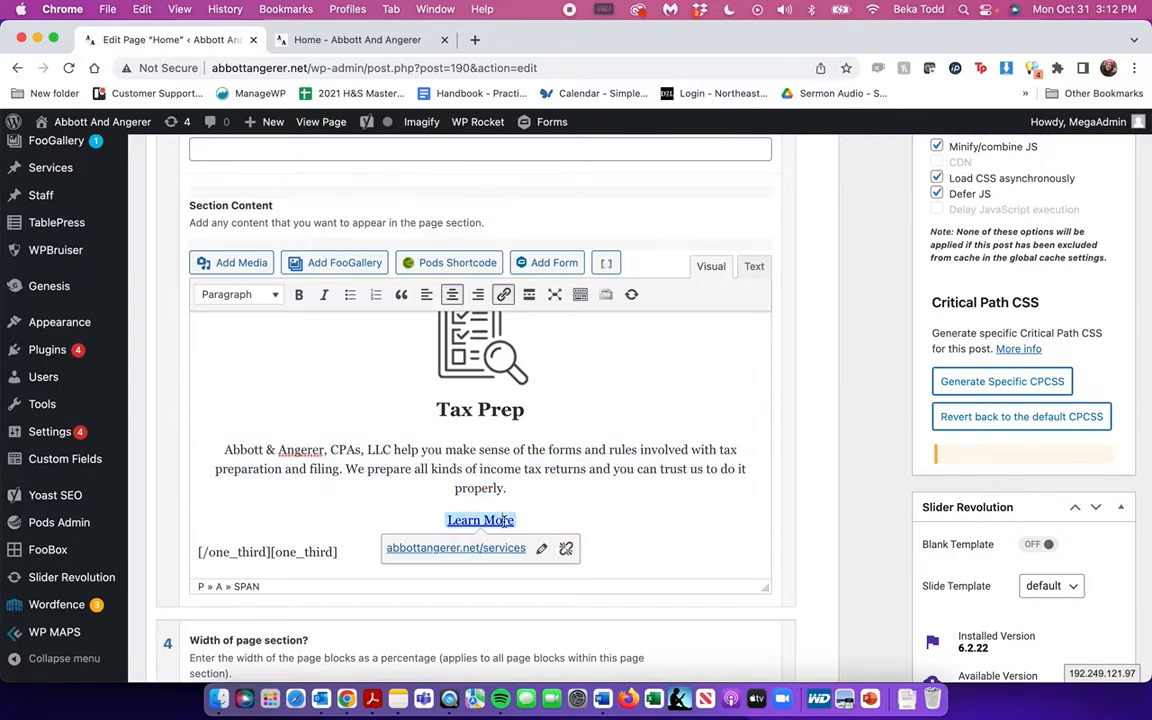
{"action": "left_click", "coordinate": [488, 343]}
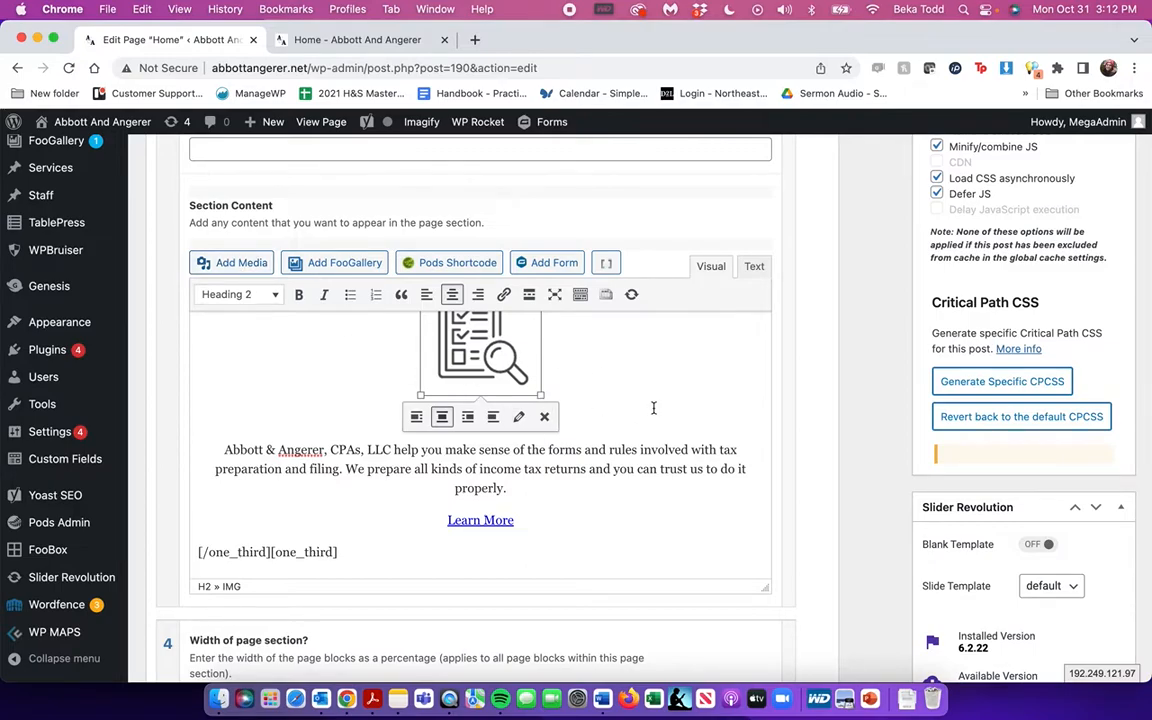
Review the Accounting & Bookkeeping and Payroll Processing columns in the third section and check them against the live page
{"action": "scroll", "coordinate": [653, 408], "scroll_direction": "down", "scroll_amount": 5}
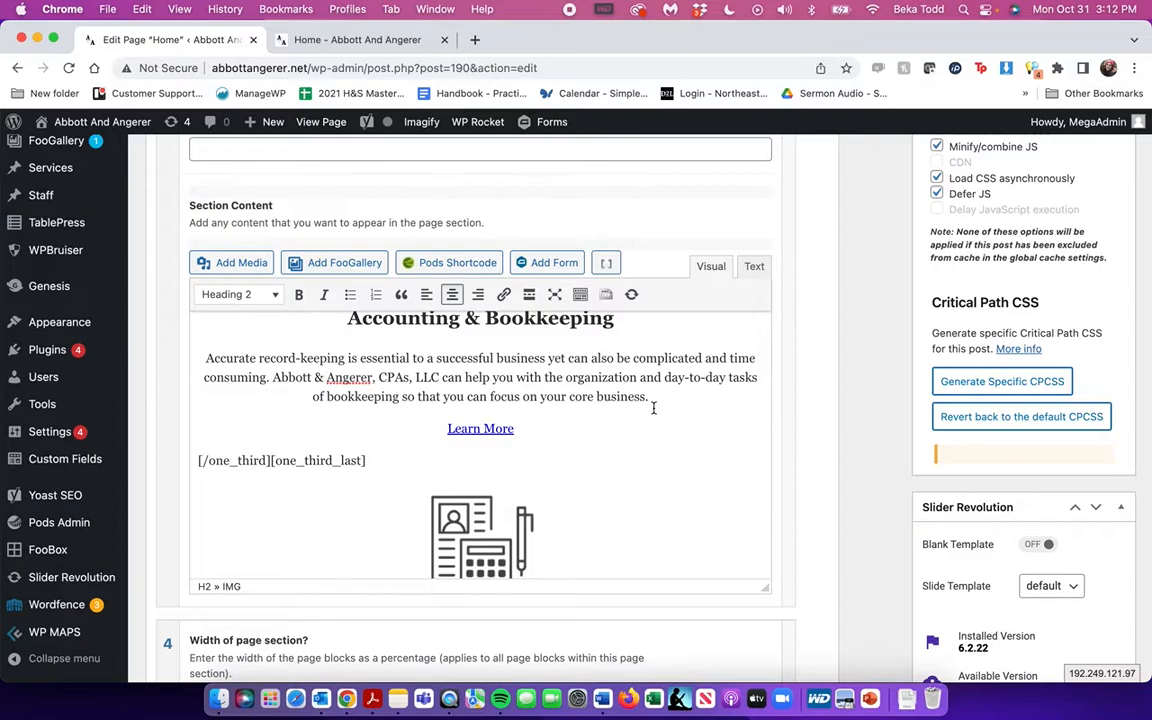
{"action": "scroll", "coordinate": [653, 408], "scroll_direction": "down", "scroll_amount": 3}
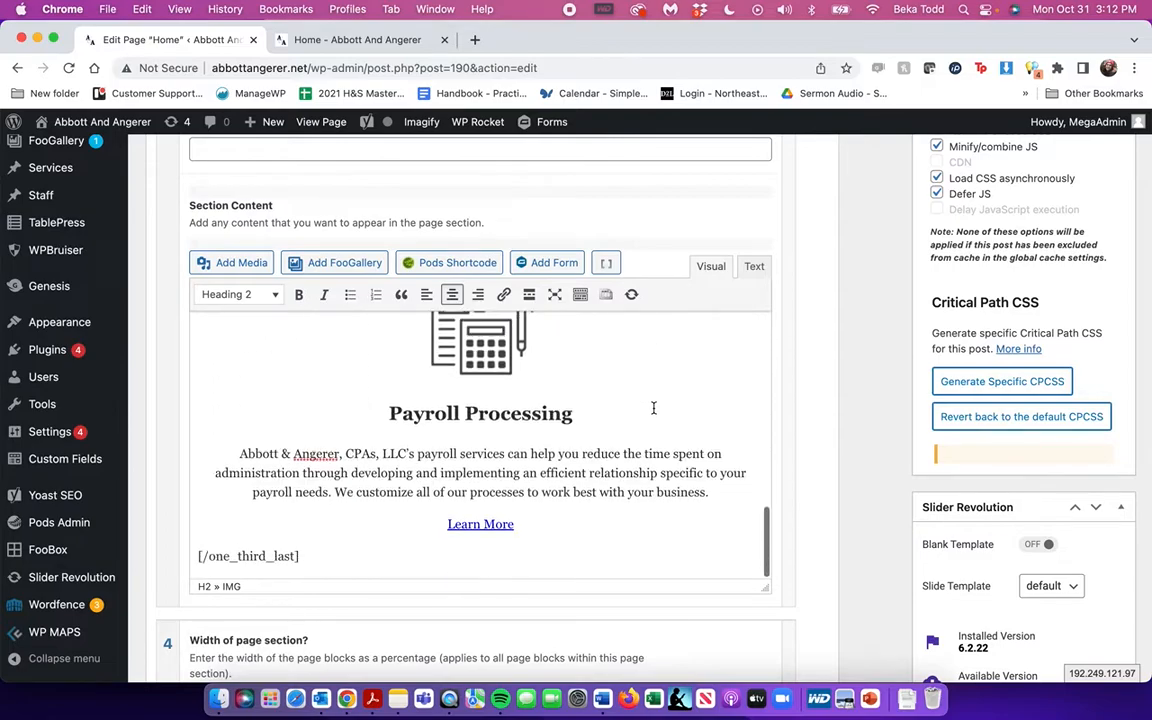
{"action": "left_click", "coordinate": [353, 42]}
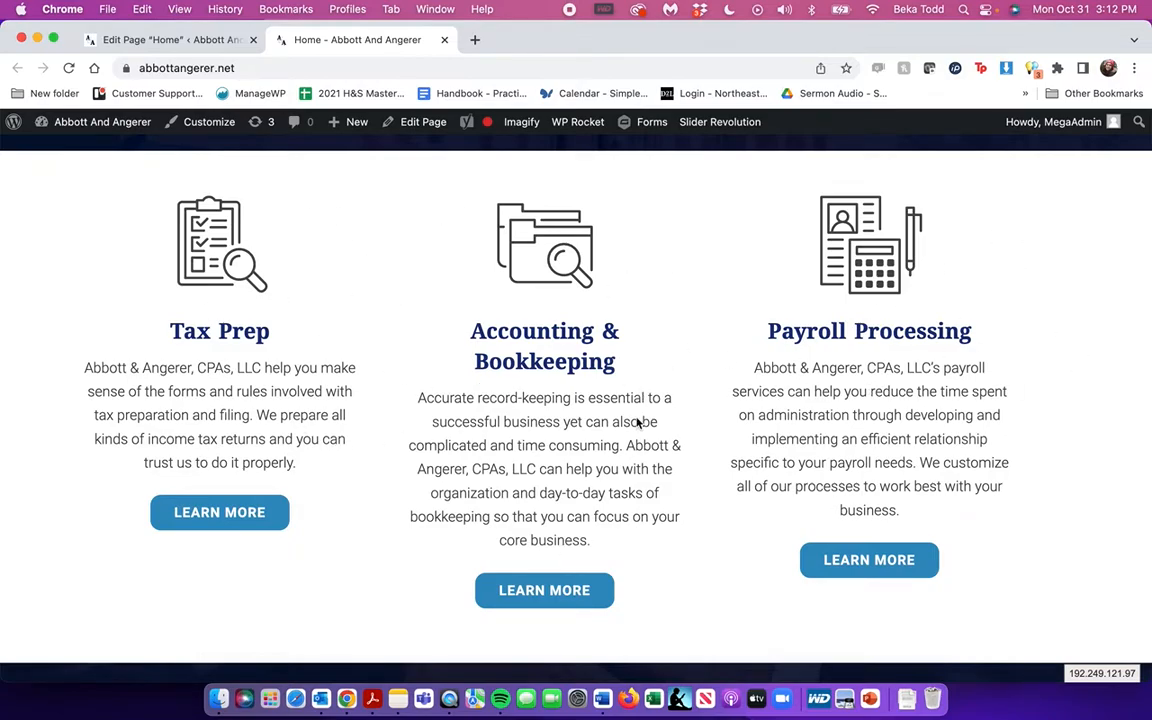
{"action": "left_click", "coordinate": [160, 40]}
Compare the fourth section's team statement in the editor with the matching dark banner on the live page
{"action": "scroll", "coordinate": [477, 415], "scroll_direction": "down", "scroll_amount": 5}
{"action": "scroll", "coordinate": [477, 428], "scroll_direction": "up", "scroll_amount": 3}
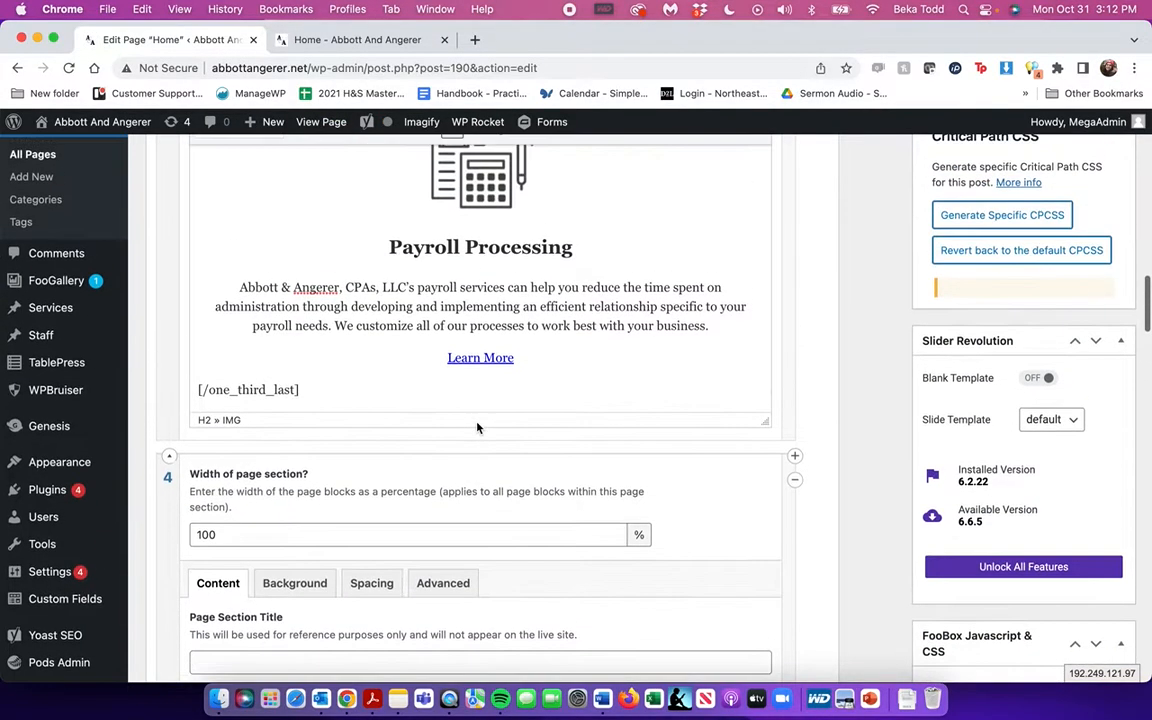
{"action": "scroll", "coordinate": [508, 300], "scroll_direction": "down", "scroll_amount": 6}
{"action": "scroll", "coordinate": [565, 302], "scroll_direction": "down", "scroll_amount": 2}
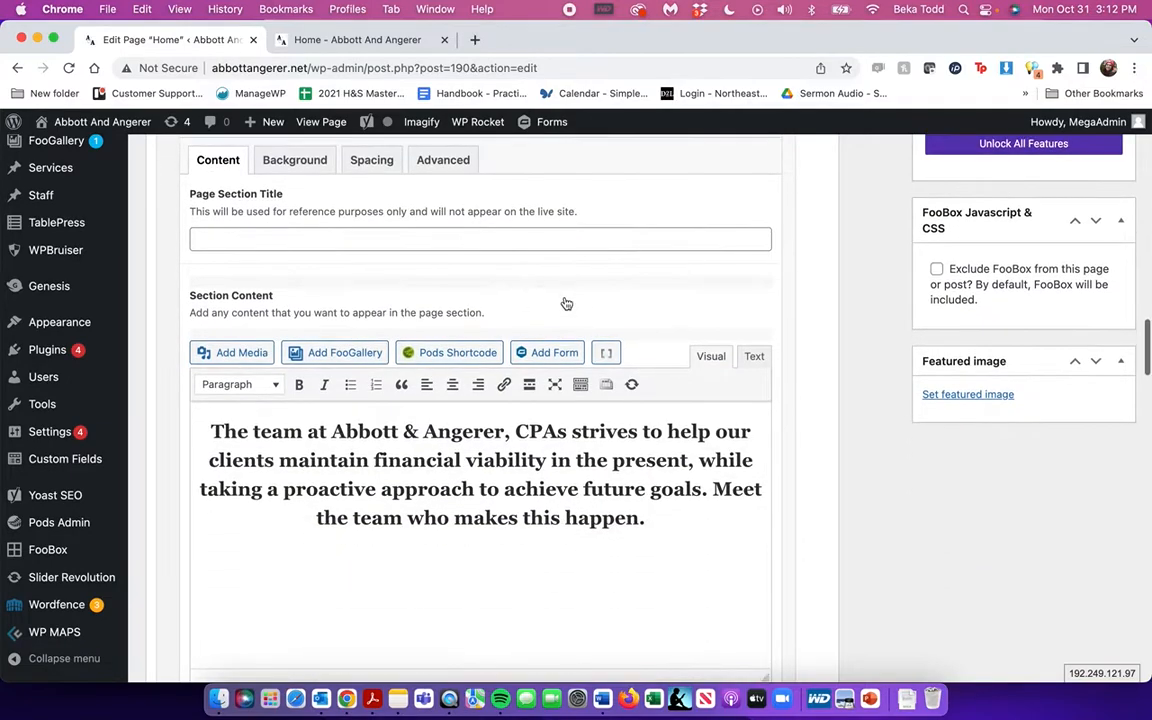
{"action": "scroll", "coordinate": [566, 303], "scroll_direction": "up", "scroll_amount": 3}
{"action": "left_click", "coordinate": [335, 40]}
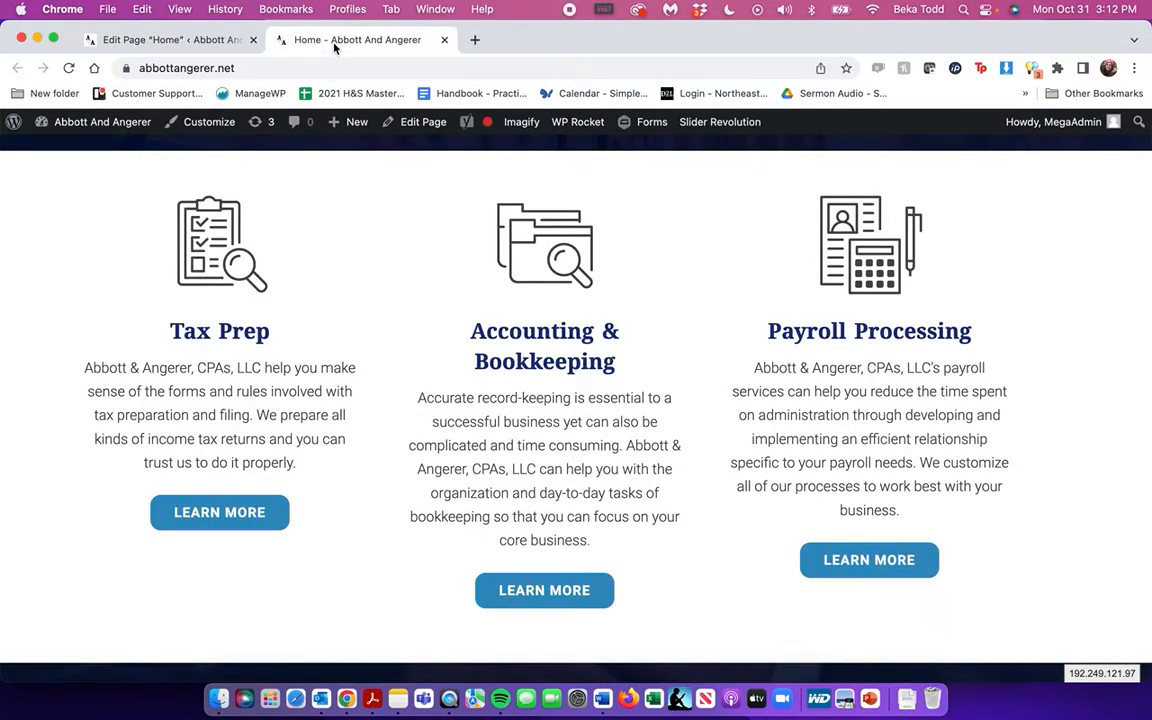
{"action": "scroll", "coordinate": [686, 372], "scroll_direction": "down", "scroll_amount": 4}
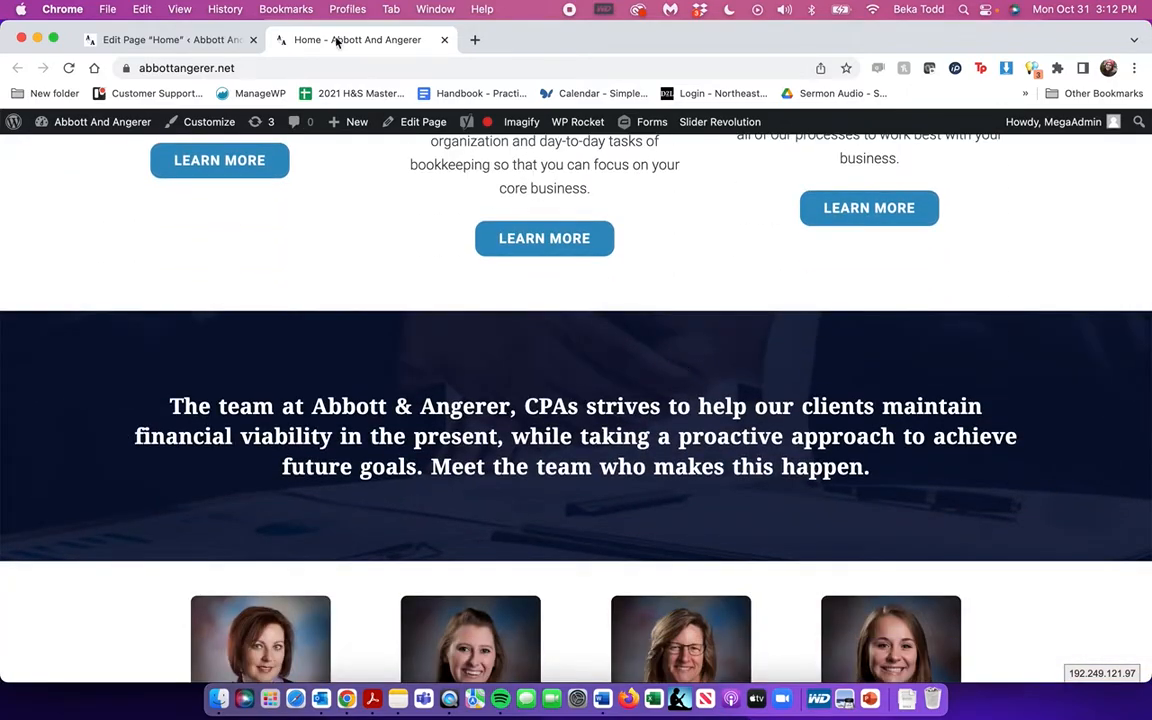
{"action": "left_click", "coordinate": [170, 40]}
Select the fourth section's team statement, view the available text formats, and close the list without changing Heading 2
{"action": "scroll", "coordinate": [424, 328], "scroll_direction": "down", "scroll_amount": 5}
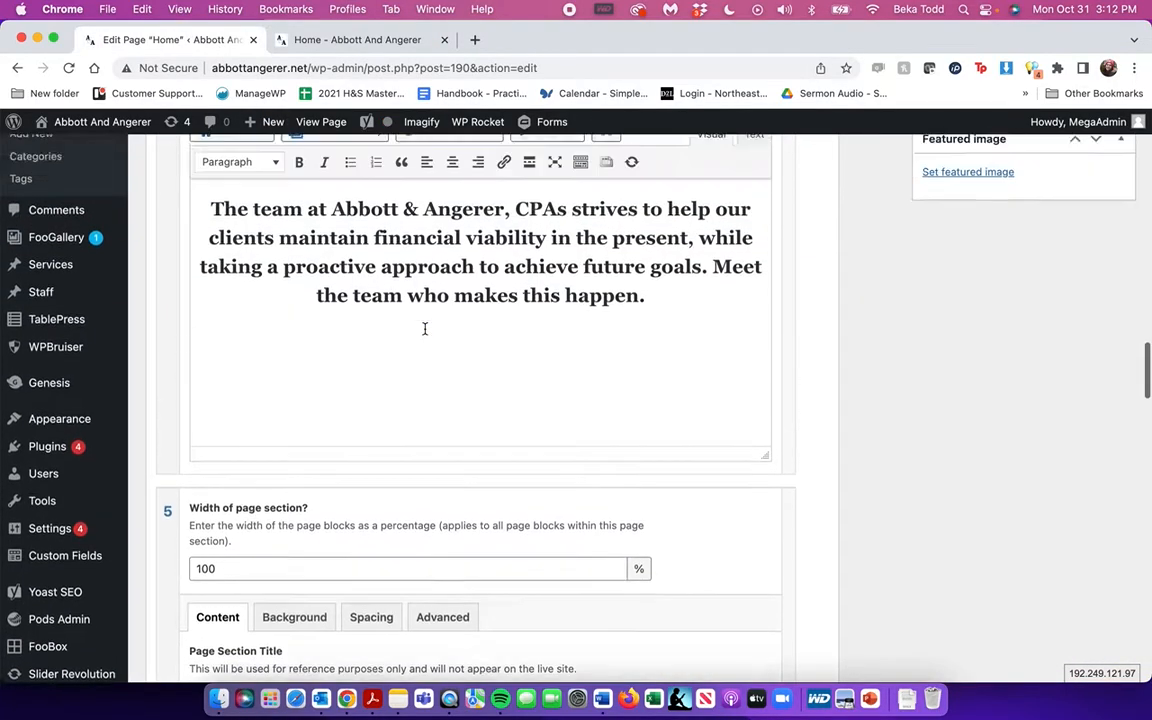
{"action": "scroll", "coordinate": [424, 328], "scroll_direction": "up", "scroll_amount": 3}
{"action": "triple_click", "coordinate": [472, 466]}
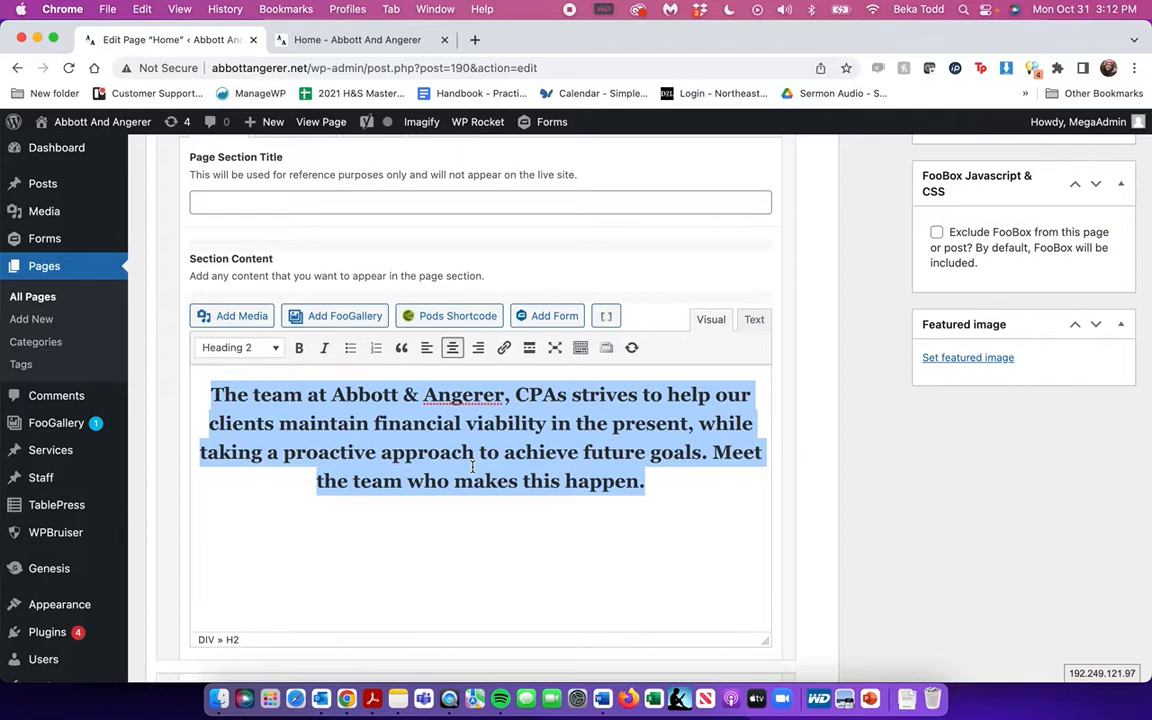
{"action": "scroll", "coordinate": [472, 466], "scroll_direction": "up", "scroll_amount": 2}
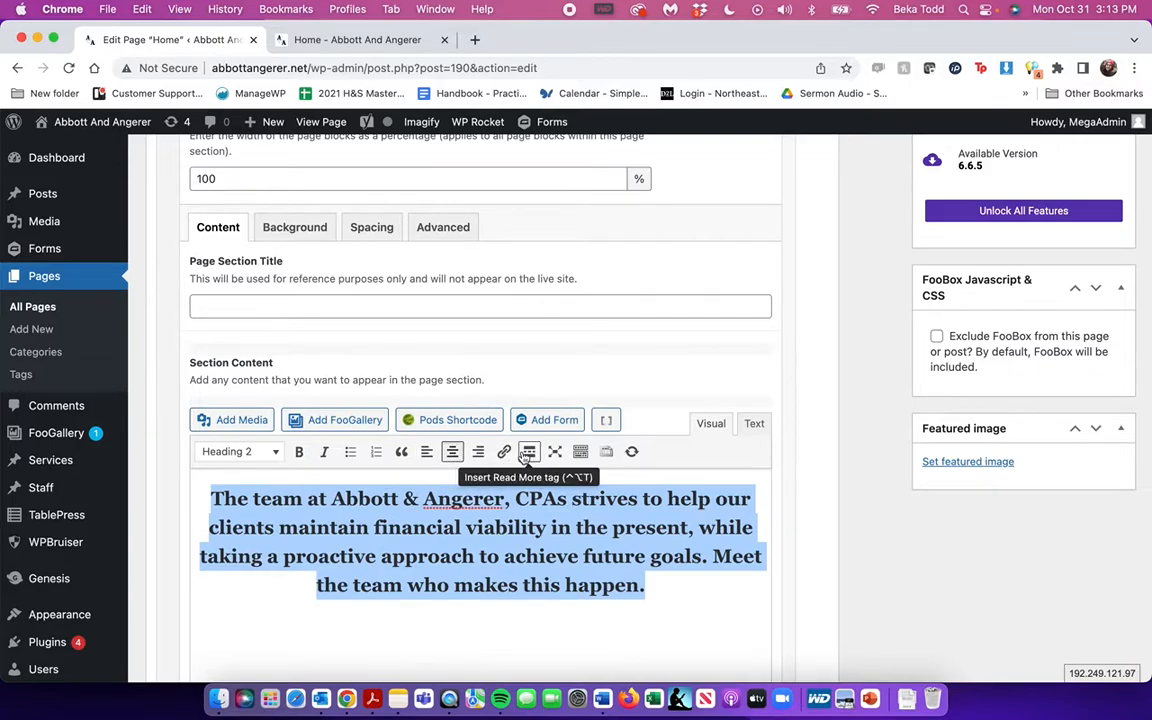
{"action": "left_click", "coordinate": [271, 455]}
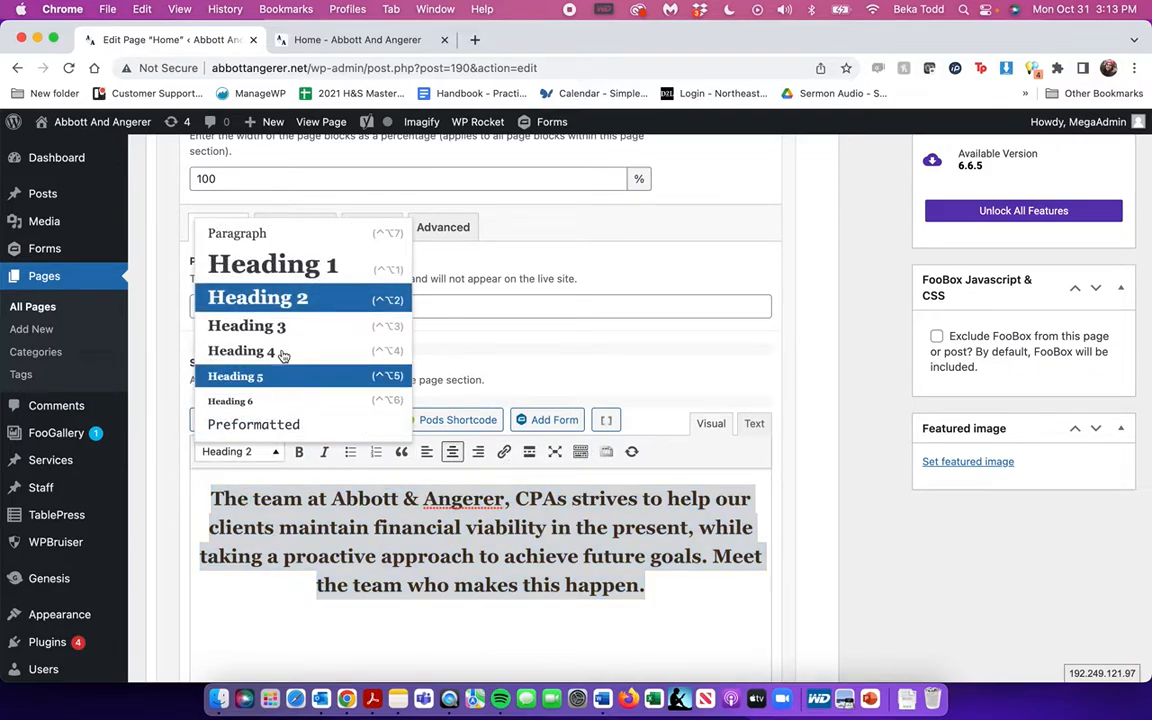
{"action": "left_click", "coordinate": [432, 510]}
{"action": "left_click", "coordinate": [432, 510]}
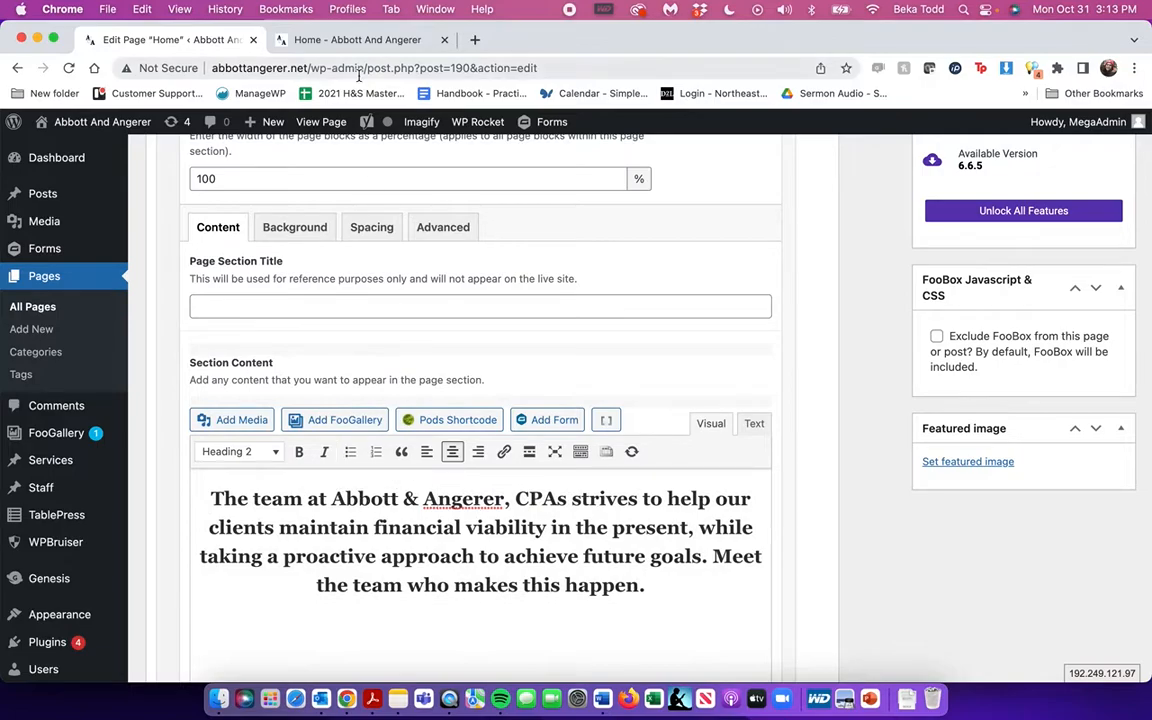
Review the fourth section's background settings, including its image, fixed-image option, positions and overlay color value
{"action": "left_click", "coordinate": [318, 229]}
{"action": "mouse_move", "coordinate": [349, 350]}
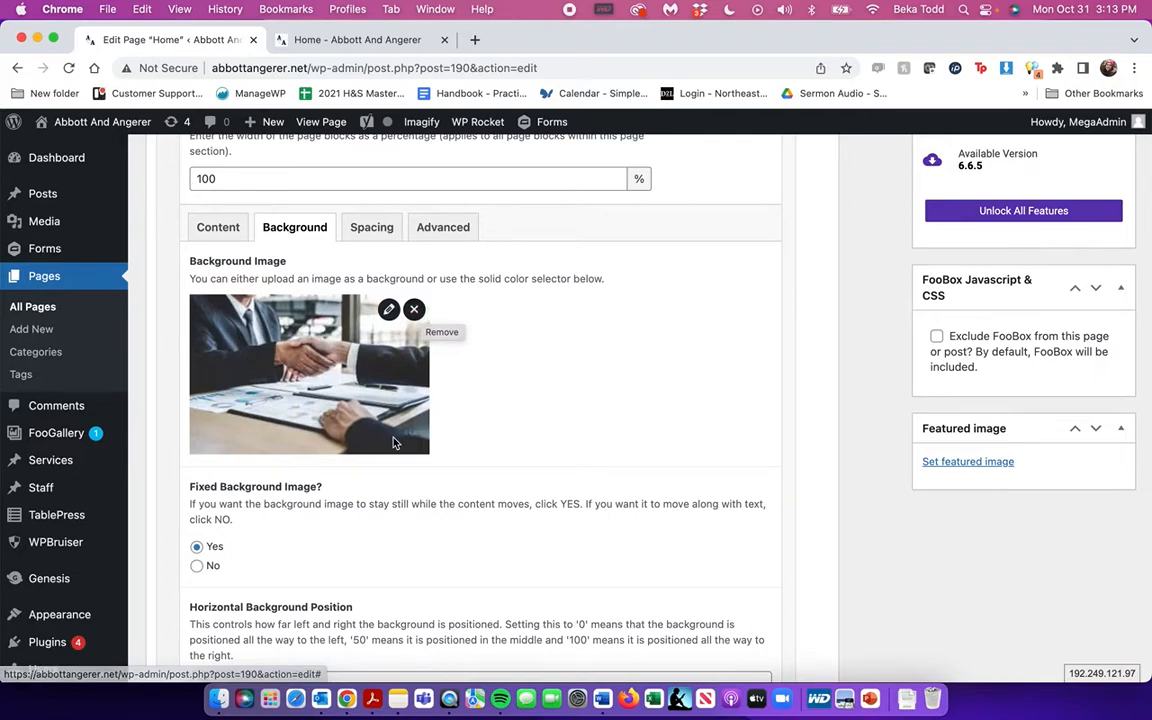
{"action": "scroll", "coordinate": [354, 393], "scroll_direction": "down", "scroll_amount": 5}
{"action": "left_click", "coordinate": [240, 481]}
{"action": "left_click", "coordinate": [316, 488]}
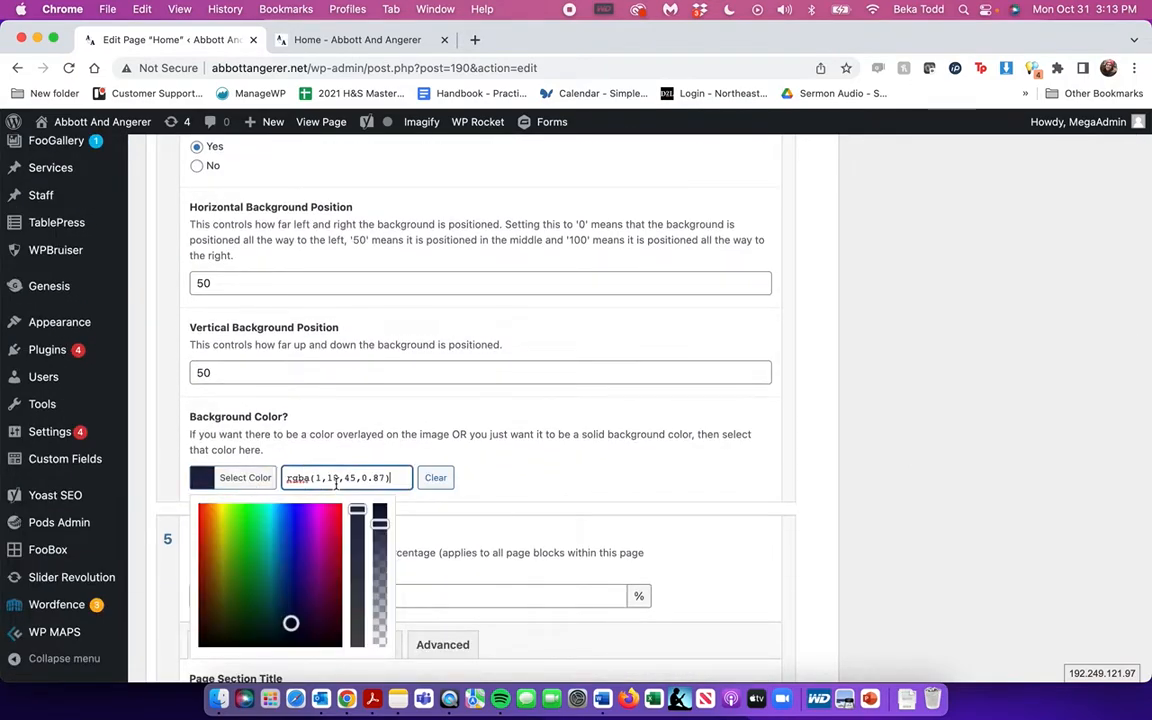
{"action": "key", "text": "ctrl+a"}
{"action": "left_click", "coordinate": [344, 437]}
Compare the fifth section's staff shortcode with the team photos on the live page and locate the Staff entries it draws from
{"action": "scroll", "coordinate": [344, 438], "scroll_direction": "down", "scroll_amount": 4}
{"action": "scroll", "coordinate": [344, 437], "scroll_direction": "down", "scroll_amount": 5}
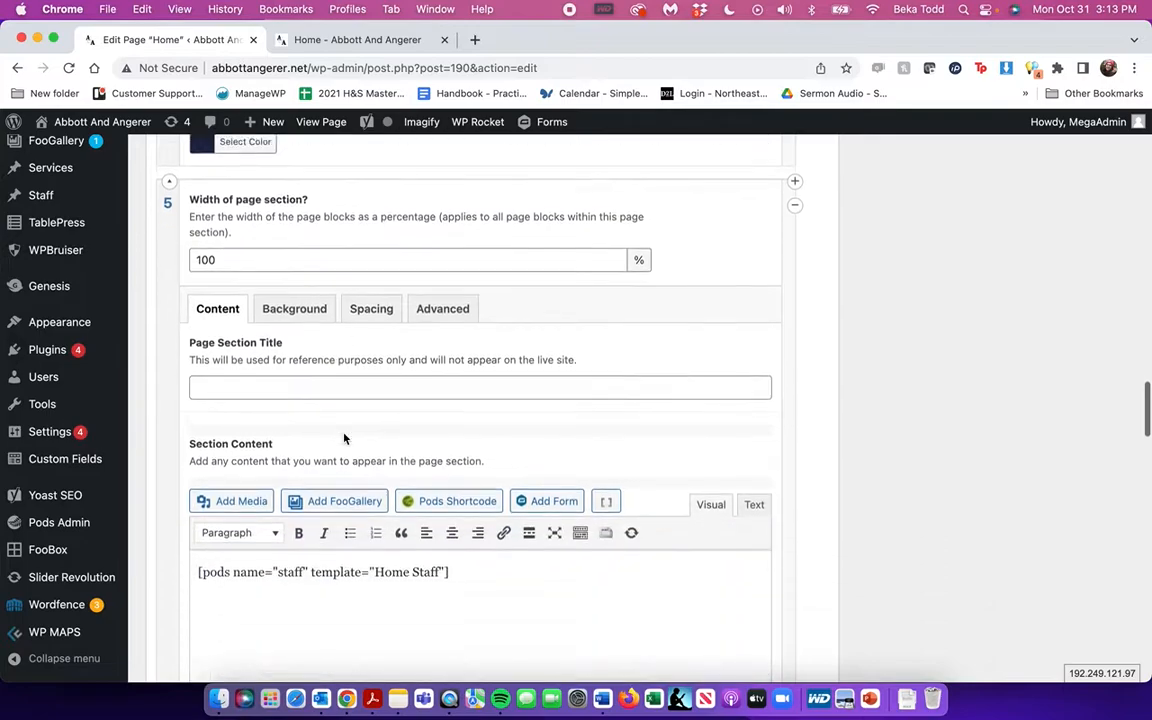
{"action": "left_click", "coordinate": [352, 40]}
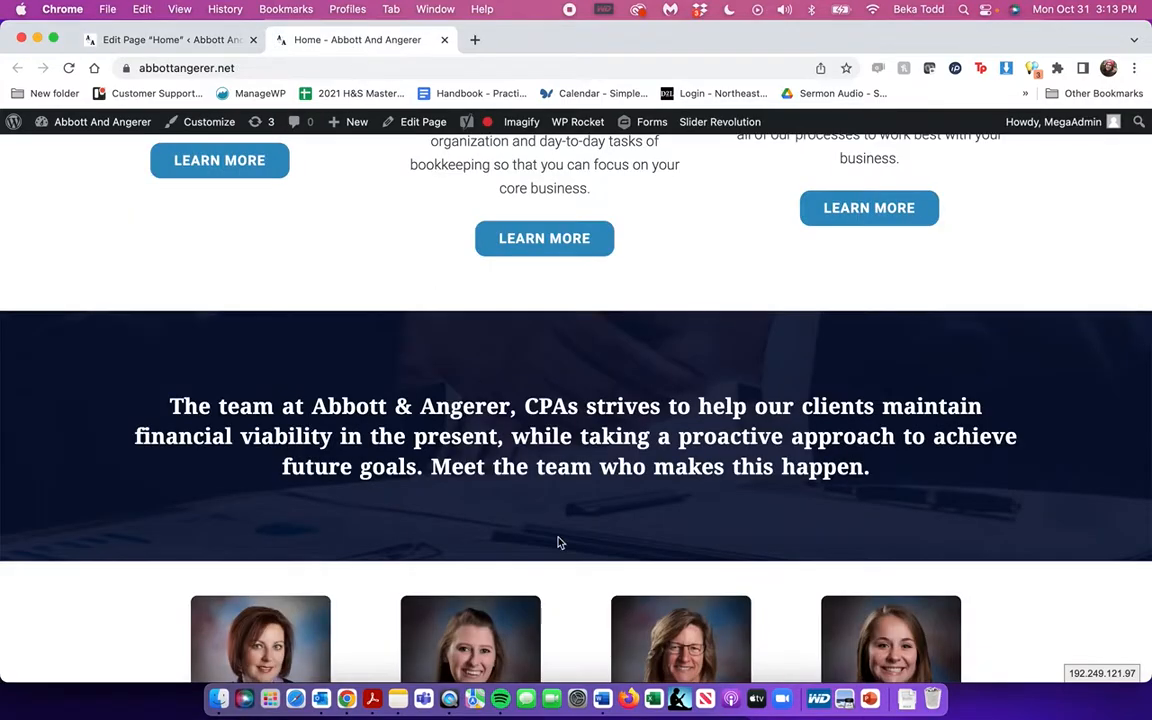
{"action": "scroll", "coordinate": [558, 540], "scroll_direction": "down", "scroll_amount": 5}
{"action": "scroll", "coordinate": [490, 533], "scroll_direction": "down", "scroll_amount": 1}
{"action": "scroll", "coordinate": [490, 533], "scroll_direction": "down", "scroll_amount": 5}
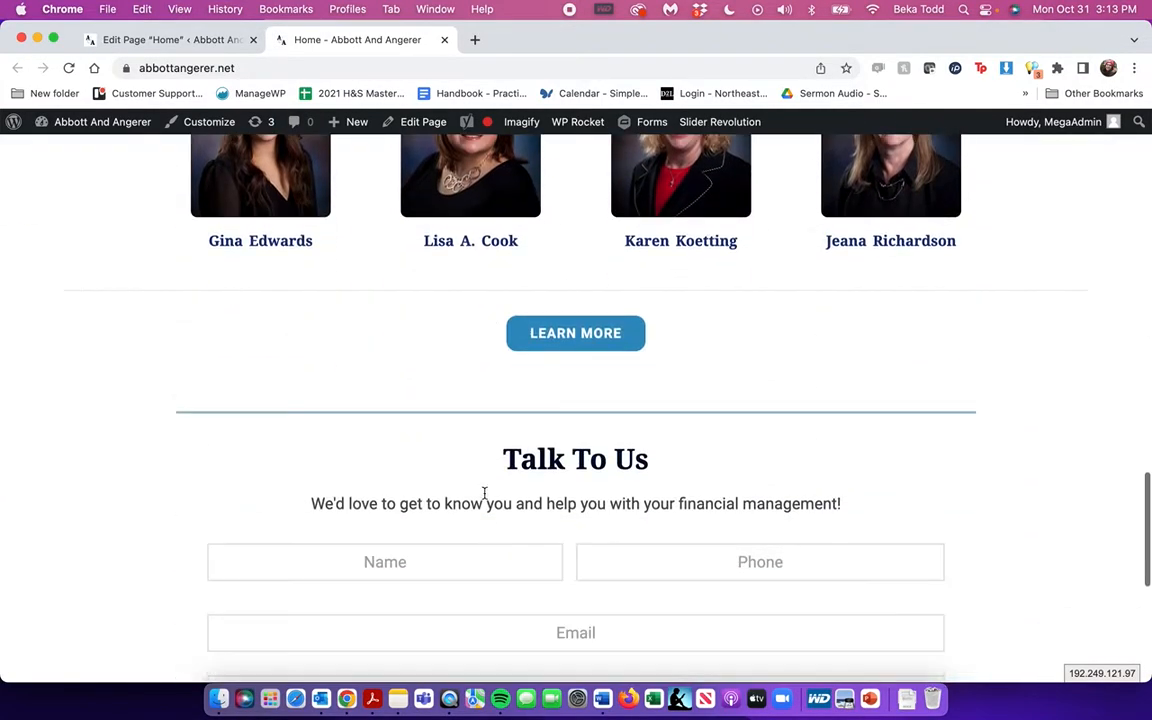
{"action": "left_click", "coordinate": [177, 40]}
{"action": "left_click_drag", "start_coordinate": [461, 497], "coordinate": [118, 496]}
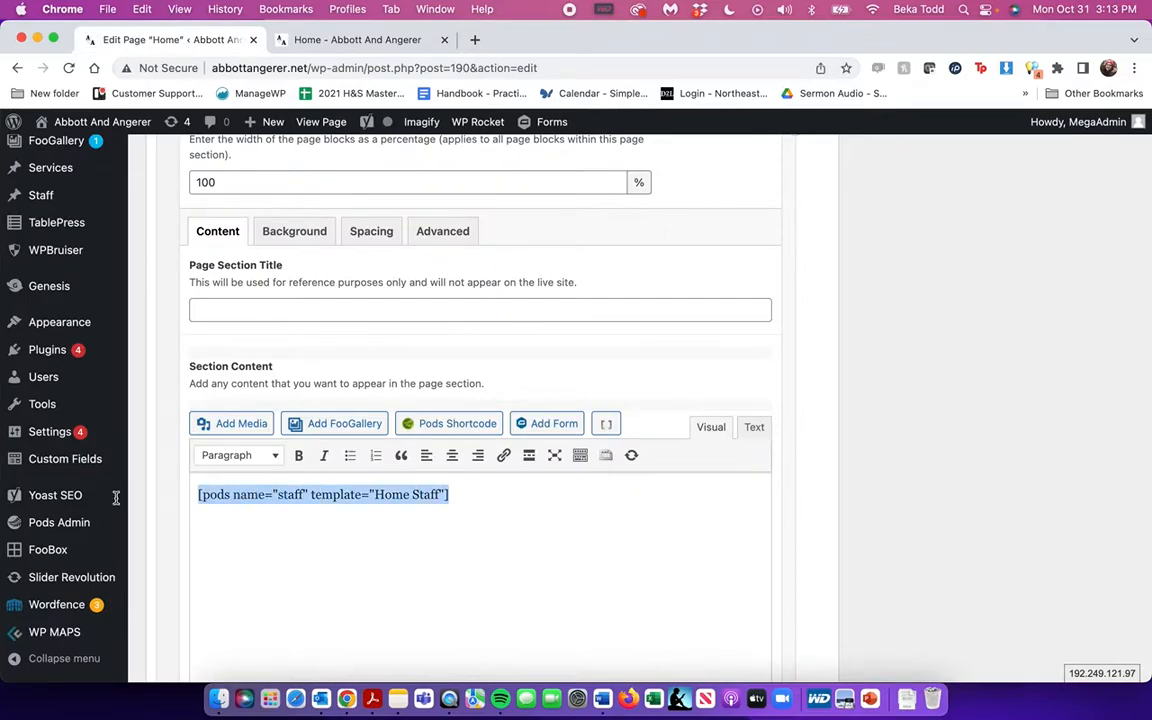
{"action": "mouse_move", "coordinate": [38, 196]}
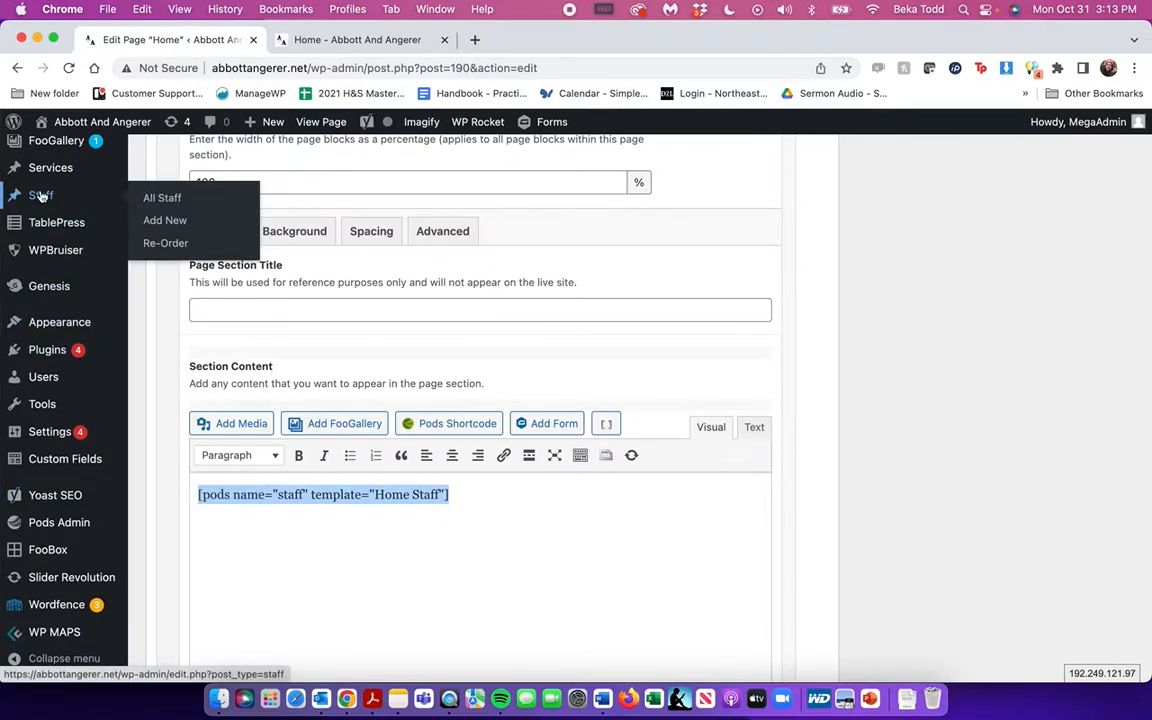
{"action": "scroll", "coordinate": [424, 591], "scroll_direction": "down", "scroll_amount": 6}
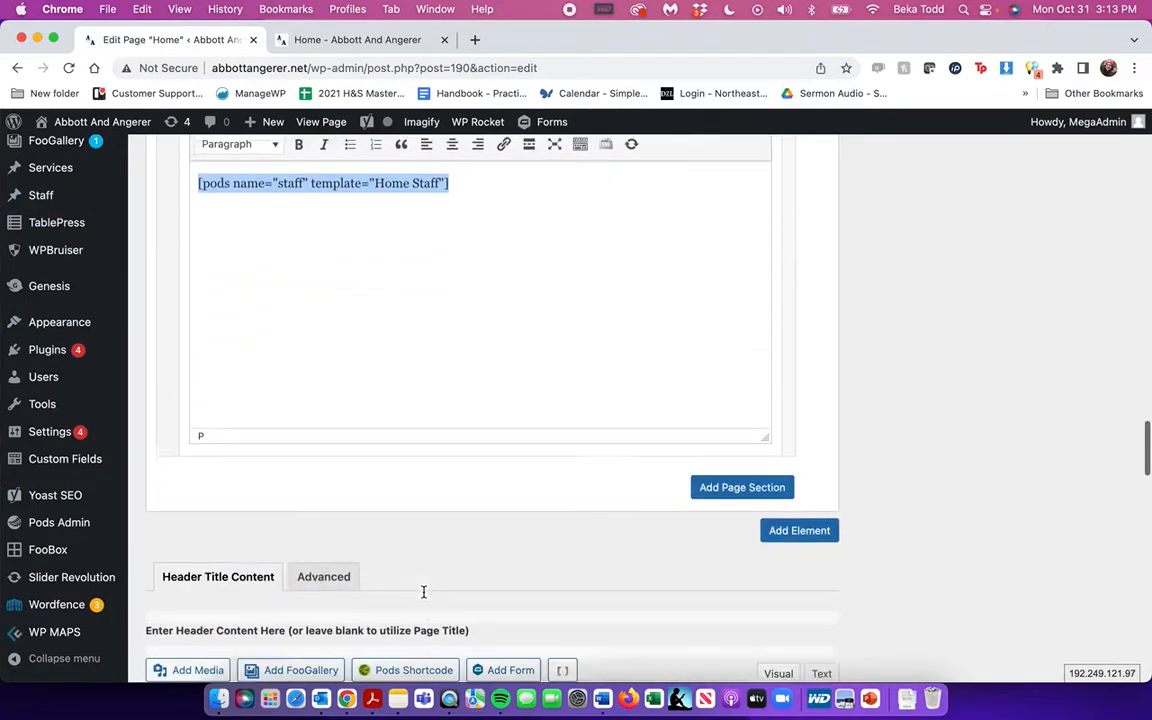
View the Talk To Us form and the footer at the end of the live Home page
{"action": "scroll", "coordinate": [424, 597], "scroll_direction": "up", "scroll_amount": 10}
{"action": "left_click", "coordinate": [360, 40]}
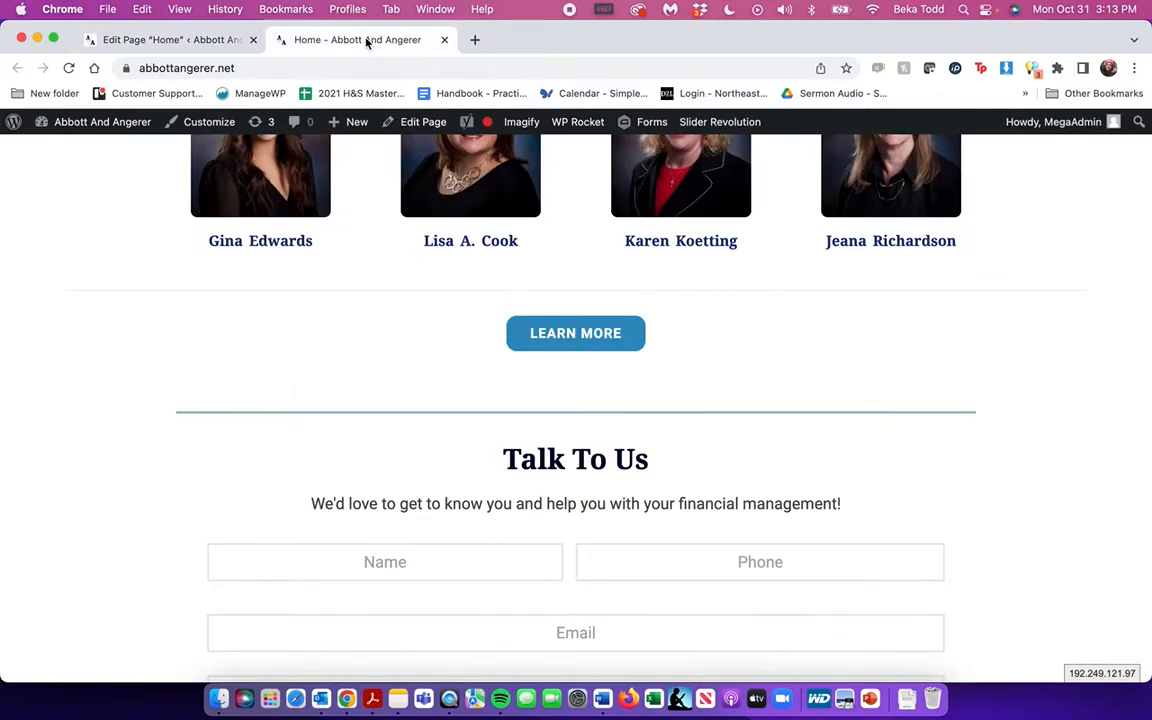
{"action": "scroll", "coordinate": [474, 413], "scroll_direction": "down", "scroll_amount": 4}
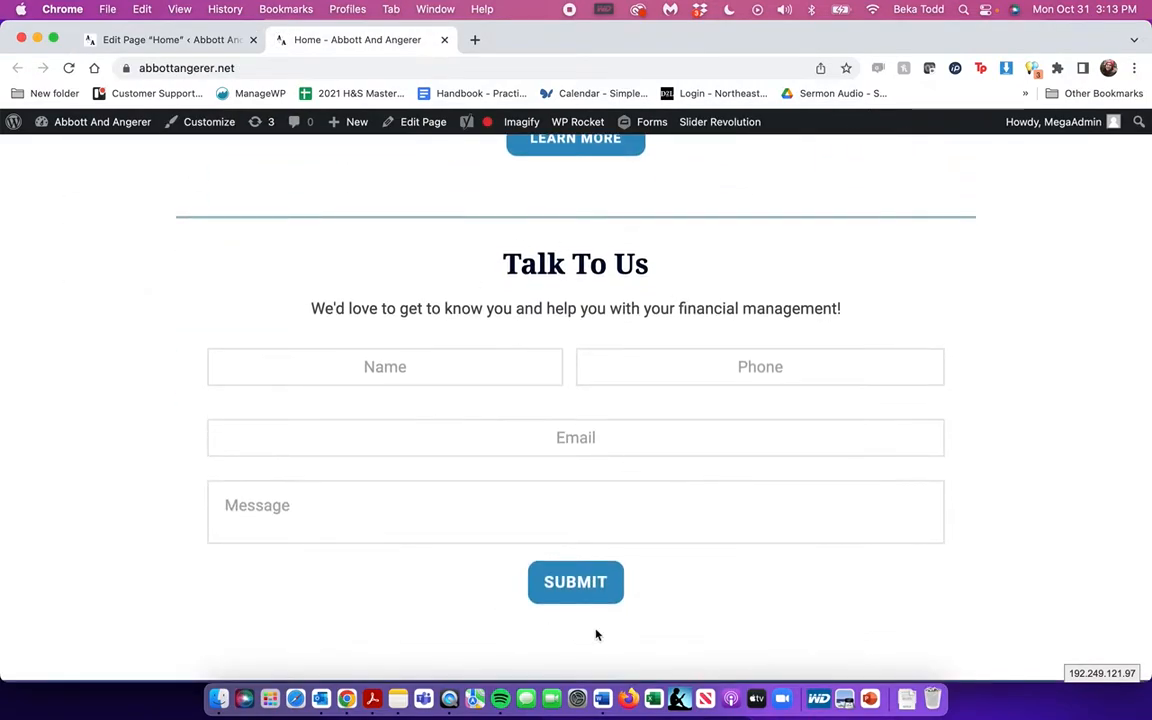
{"action": "scroll", "coordinate": [597, 634], "scroll_direction": "down", "scroll_amount": 5}
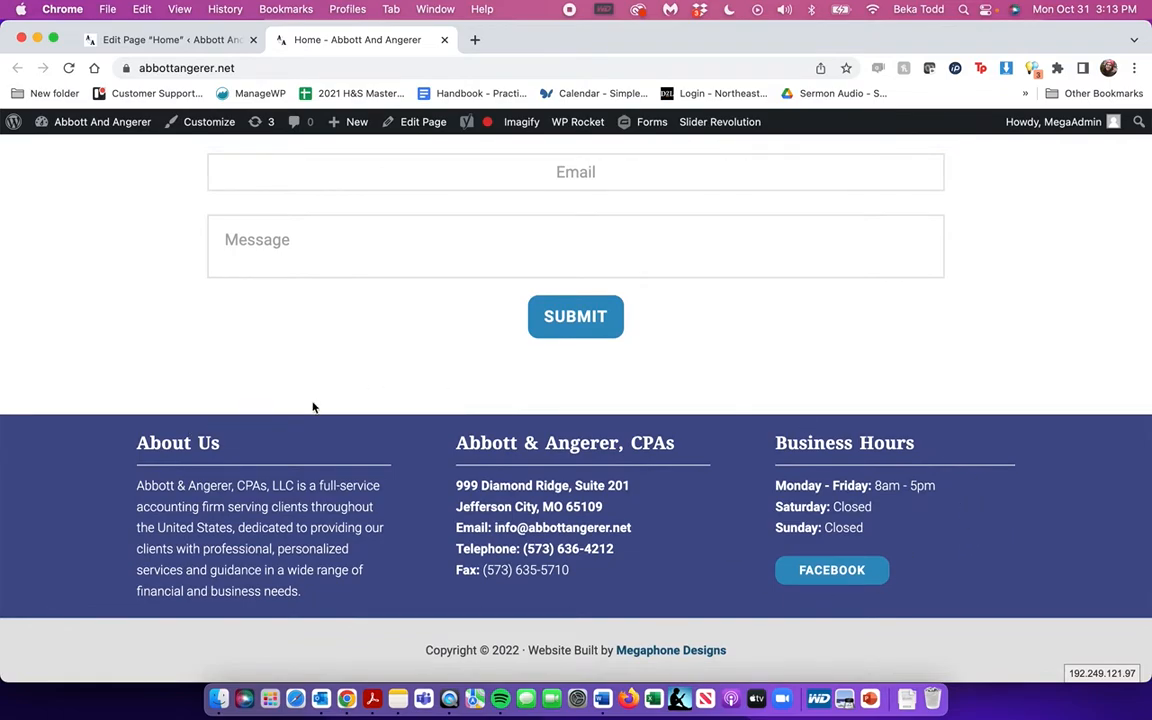
Add a sixth page section to the Home page with the content "Here is the copy I want to add!"
{"action": "left_click", "coordinate": [141, 45]}
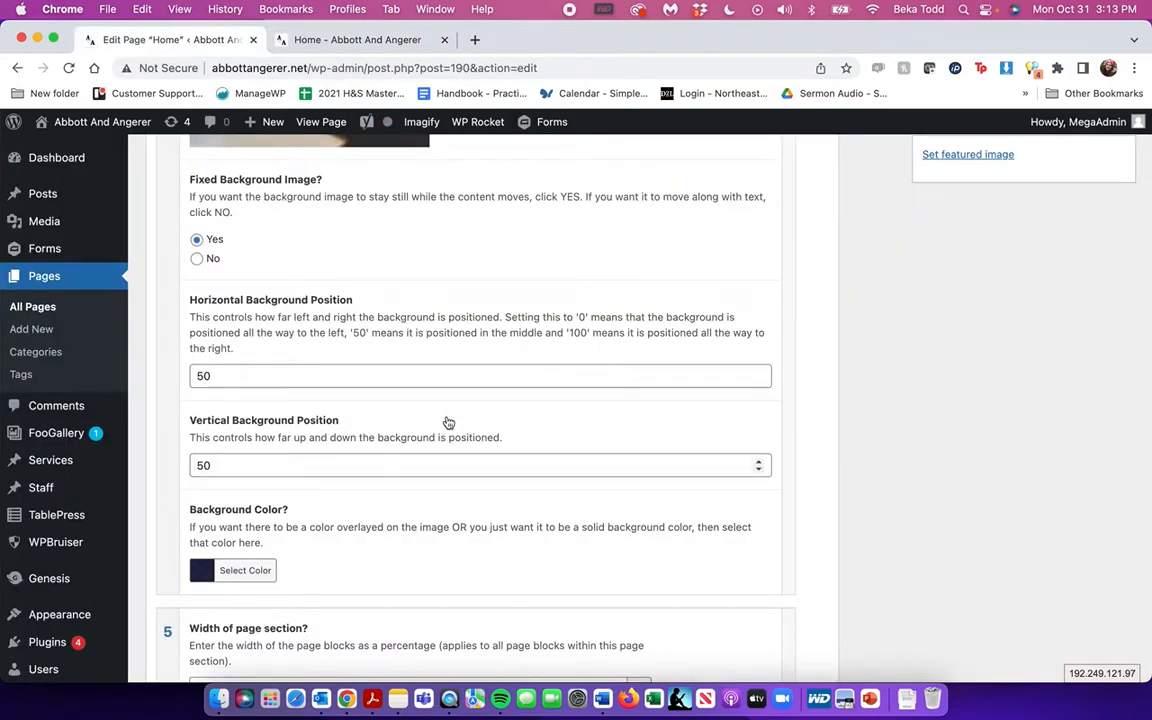
{"action": "scroll", "coordinate": [448, 422], "scroll_direction": "down", "scroll_amount": 6}
{"action": "scroll", "coordinate": [447, 416], "scroll_direction": "down", "scroll_amount": 5}
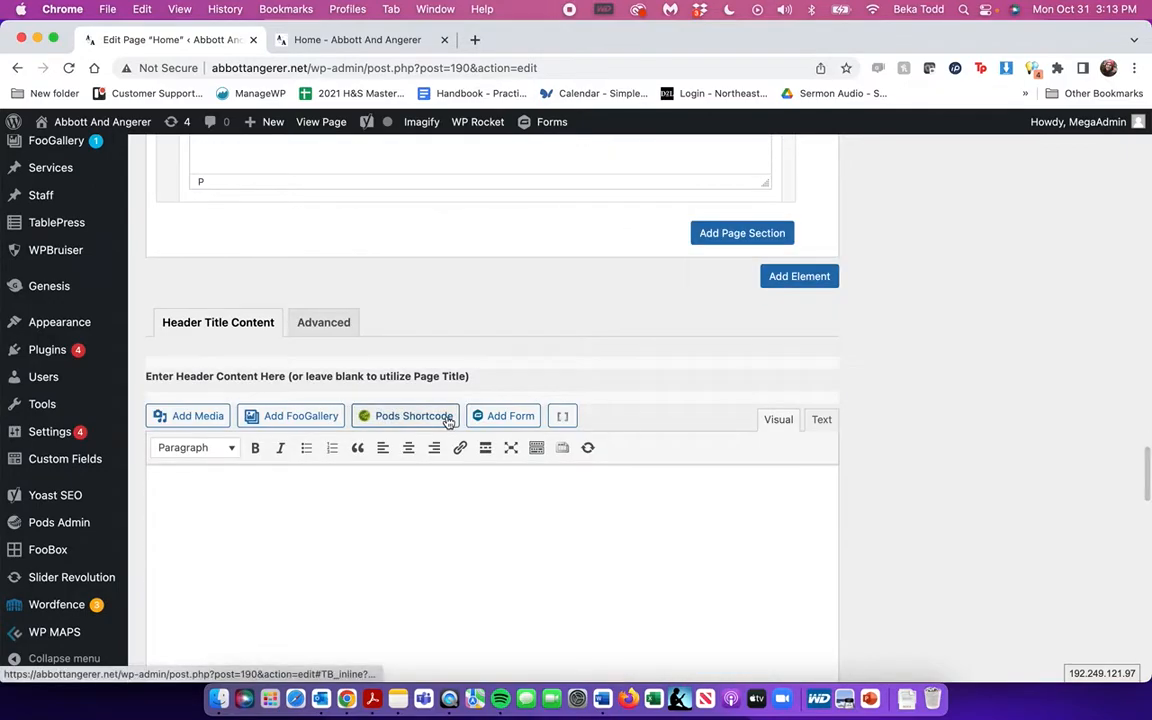
{"action": "left_click", "coordinate": [754, 240]}
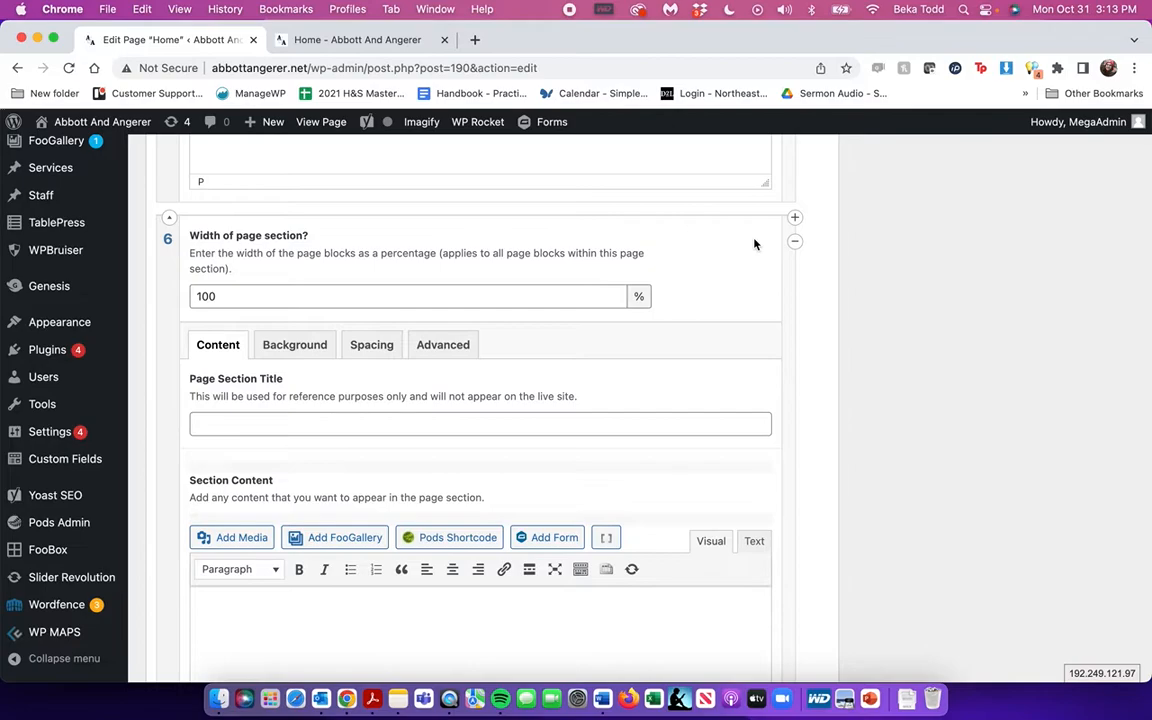
{"action": "scroll", "coordinate": [755, 245], "scroll_direction": "down", "scroll_amount": 2}
{"action": "left_click", "coordinate": [677, 453]}
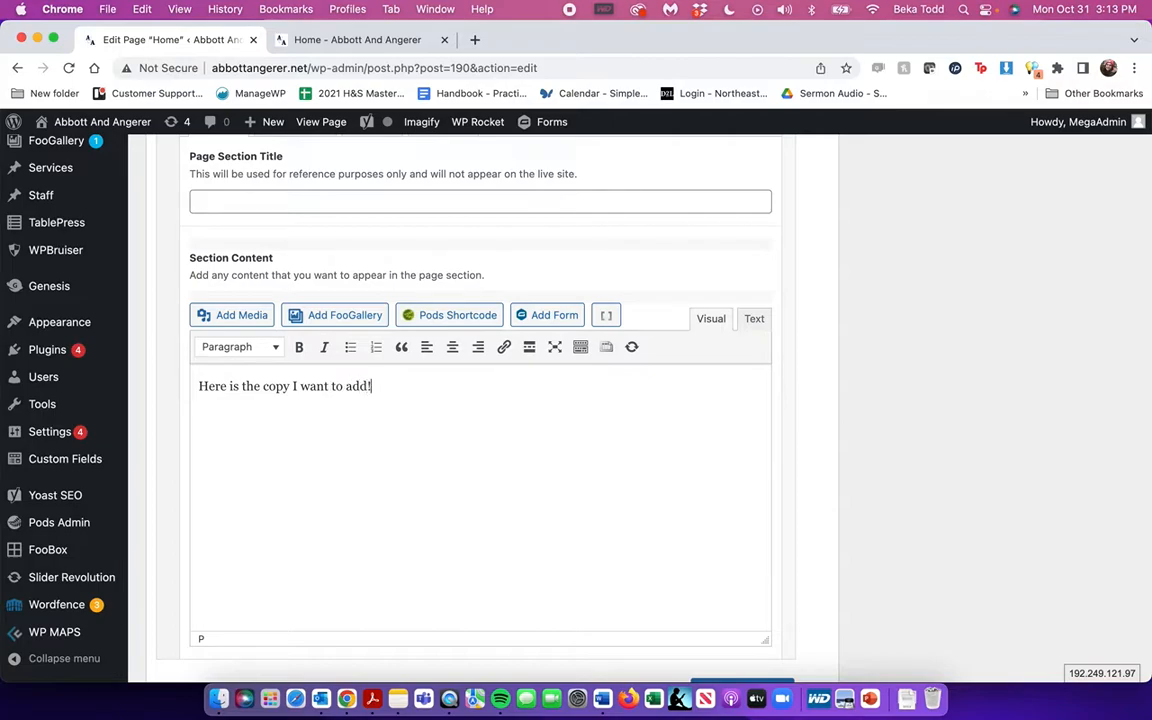
Center the sixth section's text and format it as Heading 1
{"action": "key", "text": "super+a"}
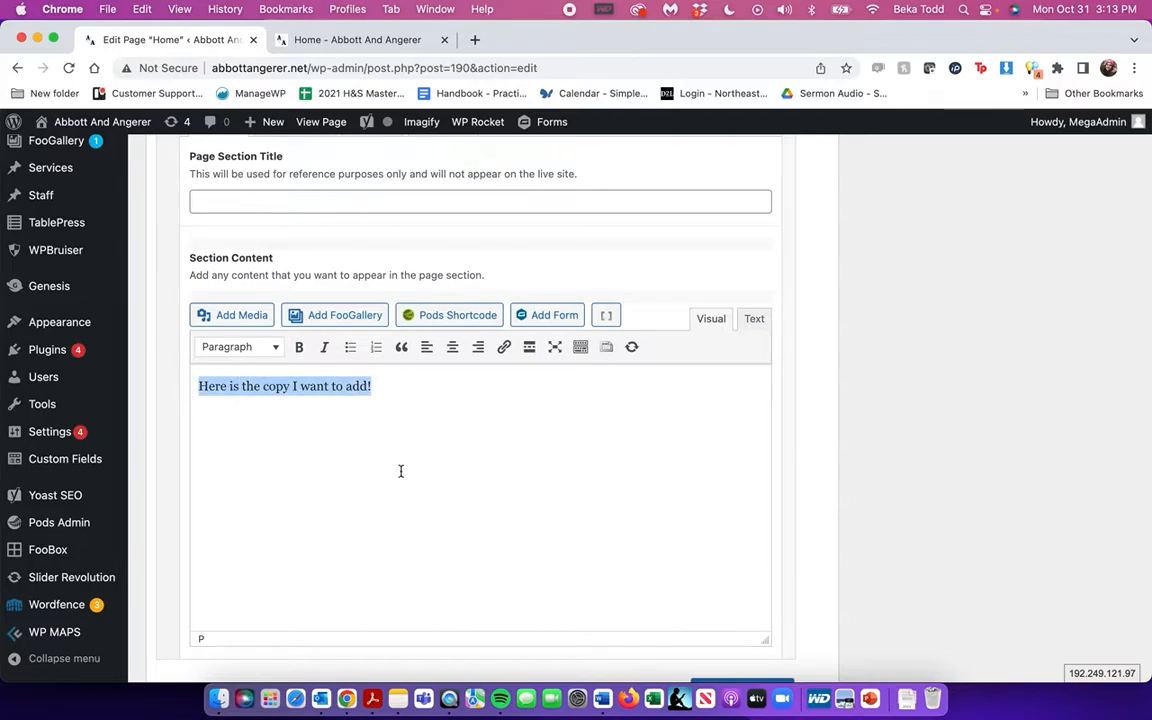
{"action": "left_click", "coordinate": [452, 346]}
{"action": "left_click", "coordinate": [235, 346]}
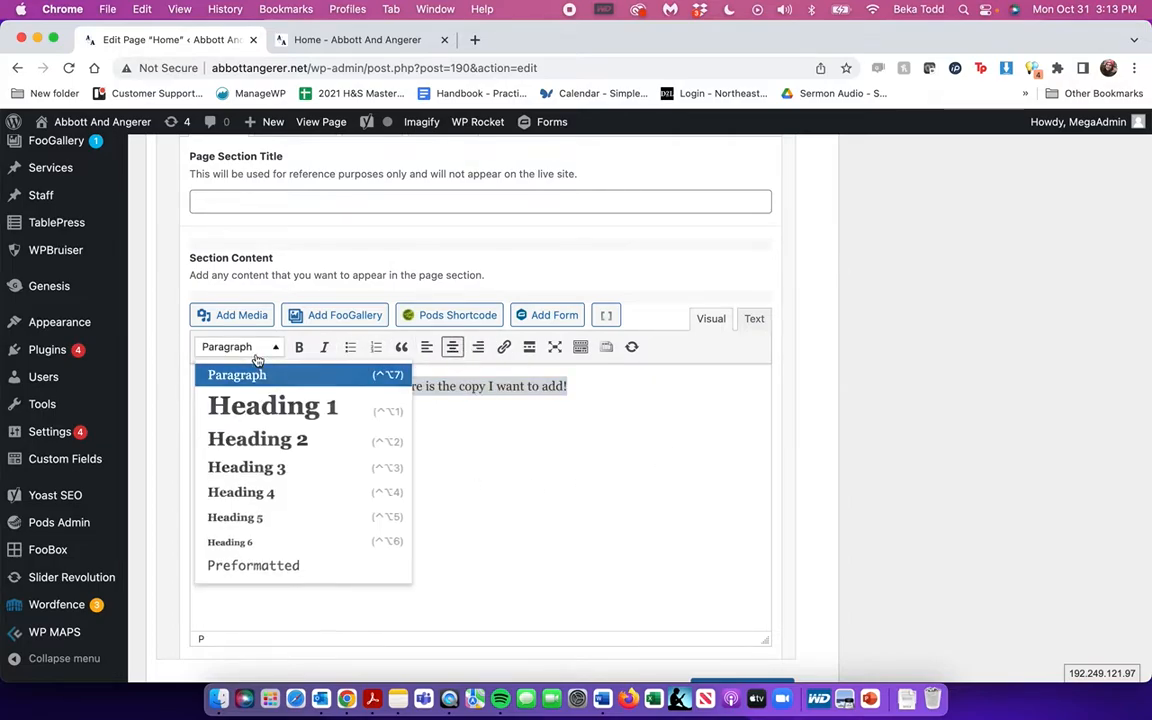
{"action": "left_click", "coordinate": [268, 412]}
Set the sixth section's background image to the media library photo of two women working over papers at a table
{"action": "scroll", "coordinate": [293, 229], "scroll_direction": "up", "scroll_amount": 2}
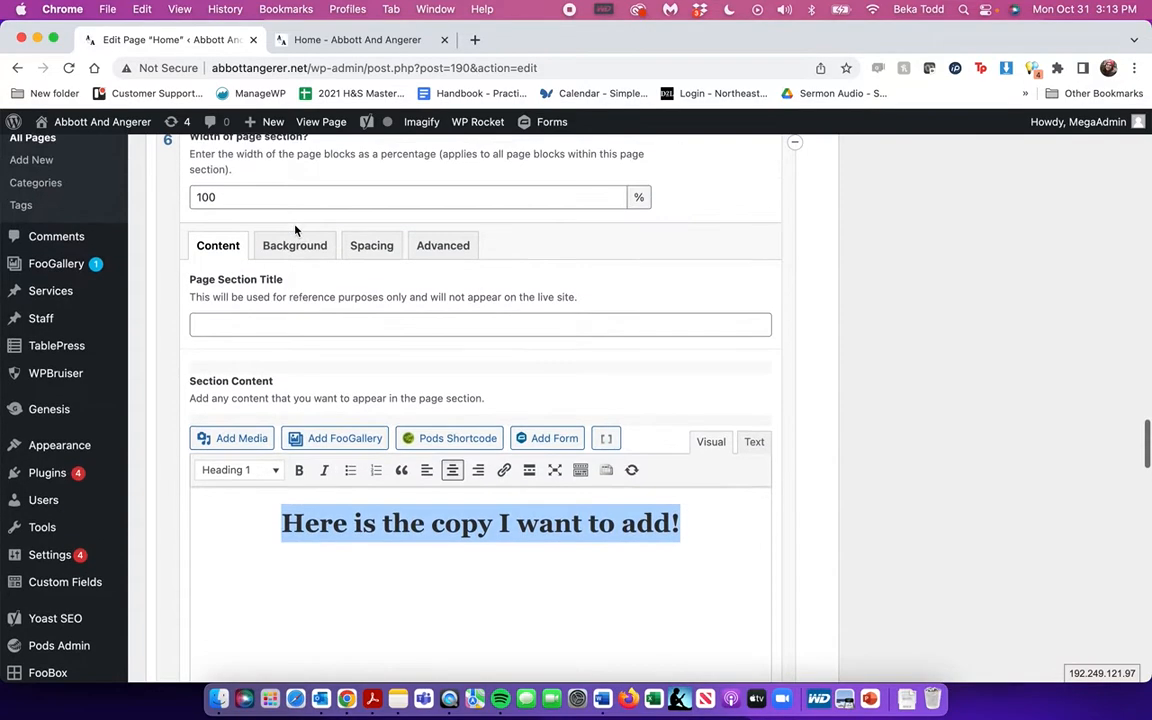
{"action": "left_click", "coordinate": [294, 244]}
{"action": "left_click", "coordinate": [314, 326]}
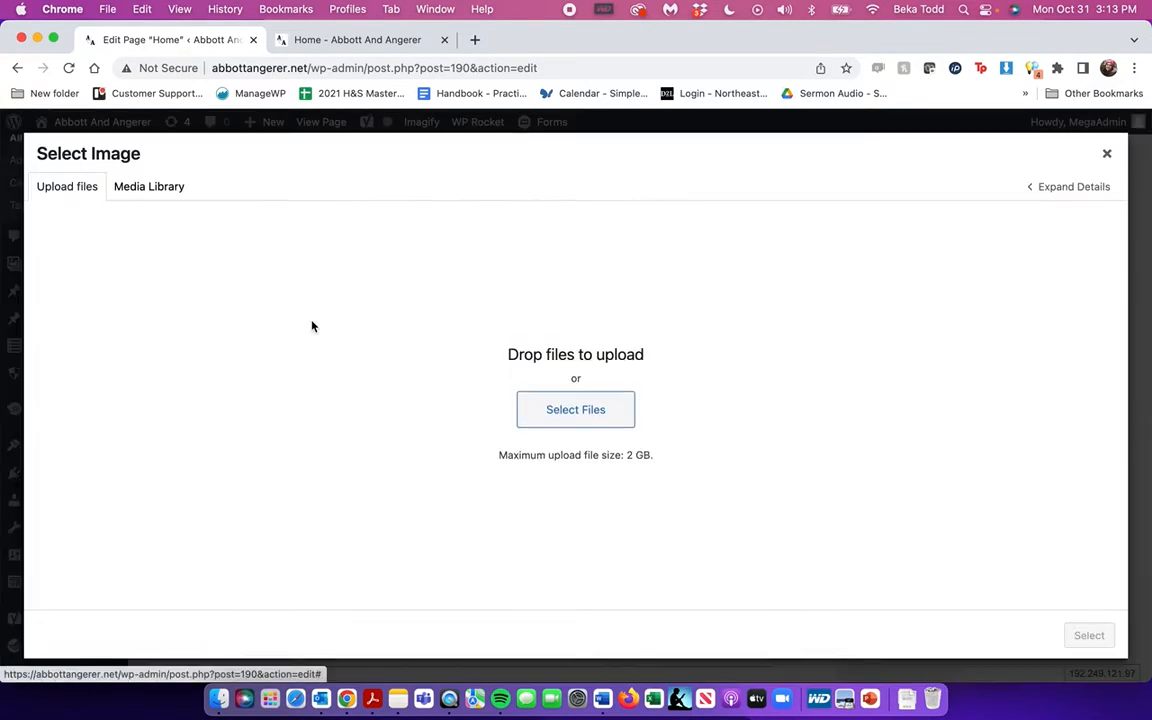
{"action": "left_click", "coordinate": [163, 196]}
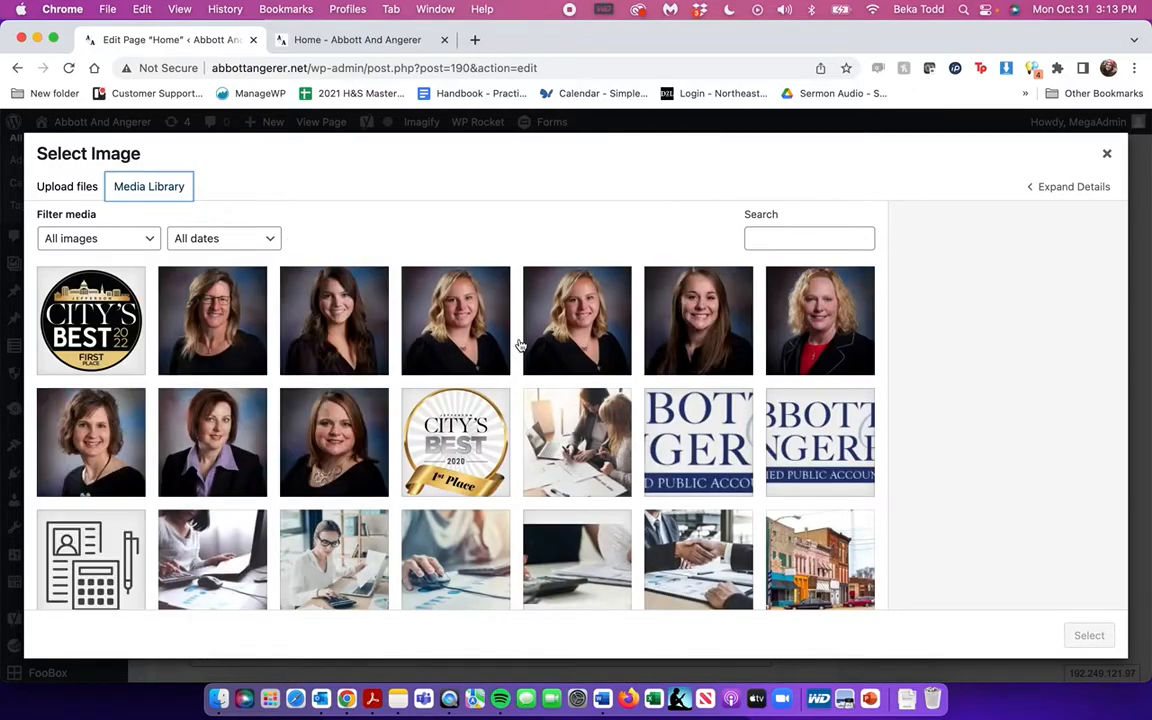
{"action": "left_click", "coordinate": [590, 467]}
{"action": "left_click", "coordinate": [1089, 635]}
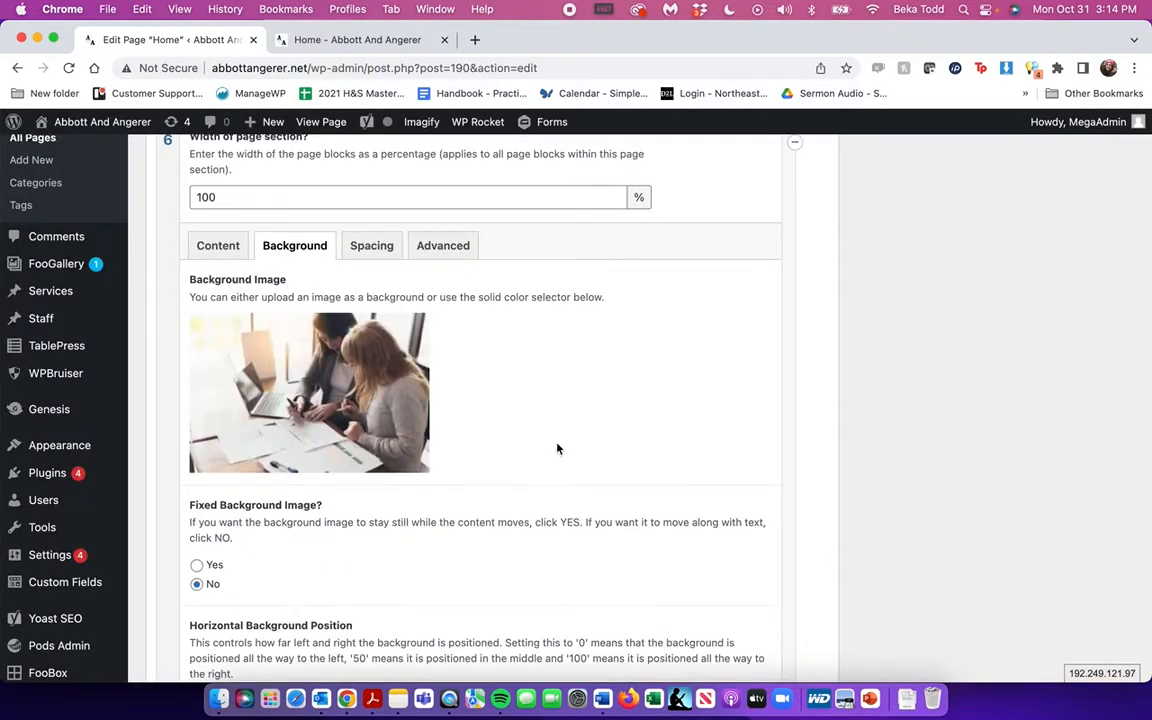
Copy the overlay color value from the fourth section's background settings for use in the sixth section
{"action": "scroll", "coordinate": [557, 449], "scroll_direction": "down", "scroll_amount": 5}
{"action": "left_click", "coordinate": [265, 548]}
{"action": "scroll", "coordinate": [265, 545], "scroll_direction": "up", "scroll_amount": 10}
{"action": "scroll", "coordinate": [264, 540], "scroll_direction": "up", "scroll_amount": 4}
{"action": "left_click", "coordinate": [262, 310]}
{"action": "triple_click", "coordinate": [335, 308]}
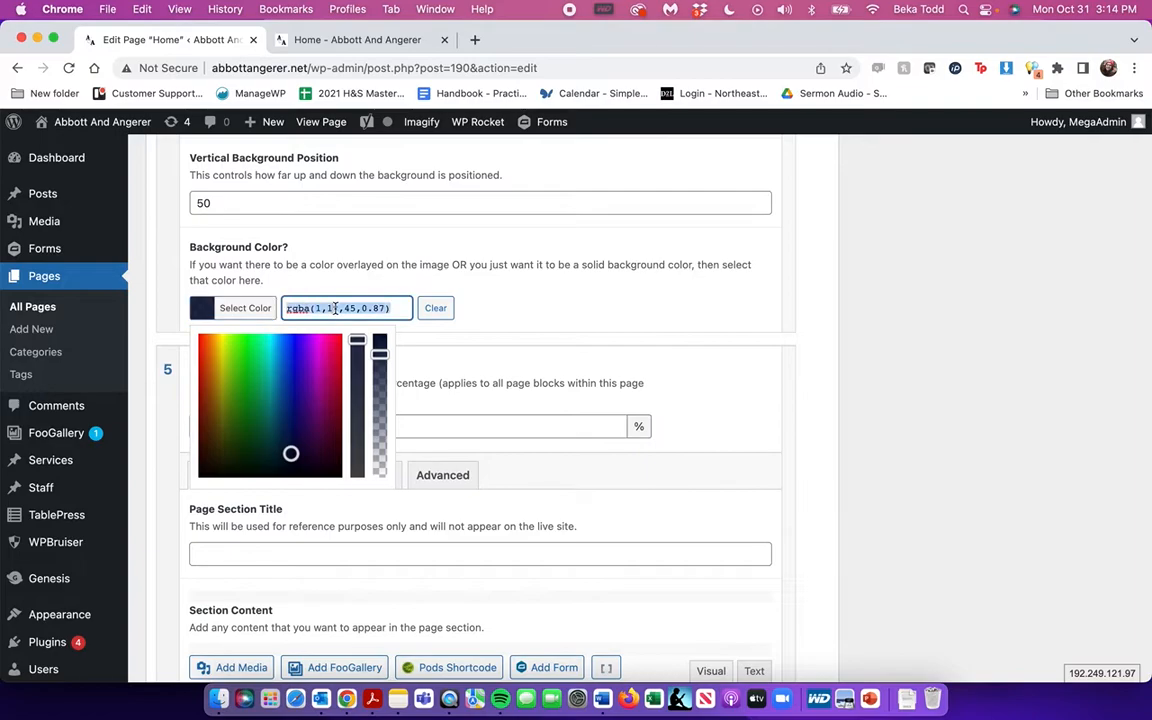
{"action": "scroll", "coordinate": [335, 310], "scroll_direction": "down", "scroll_amount": 20}
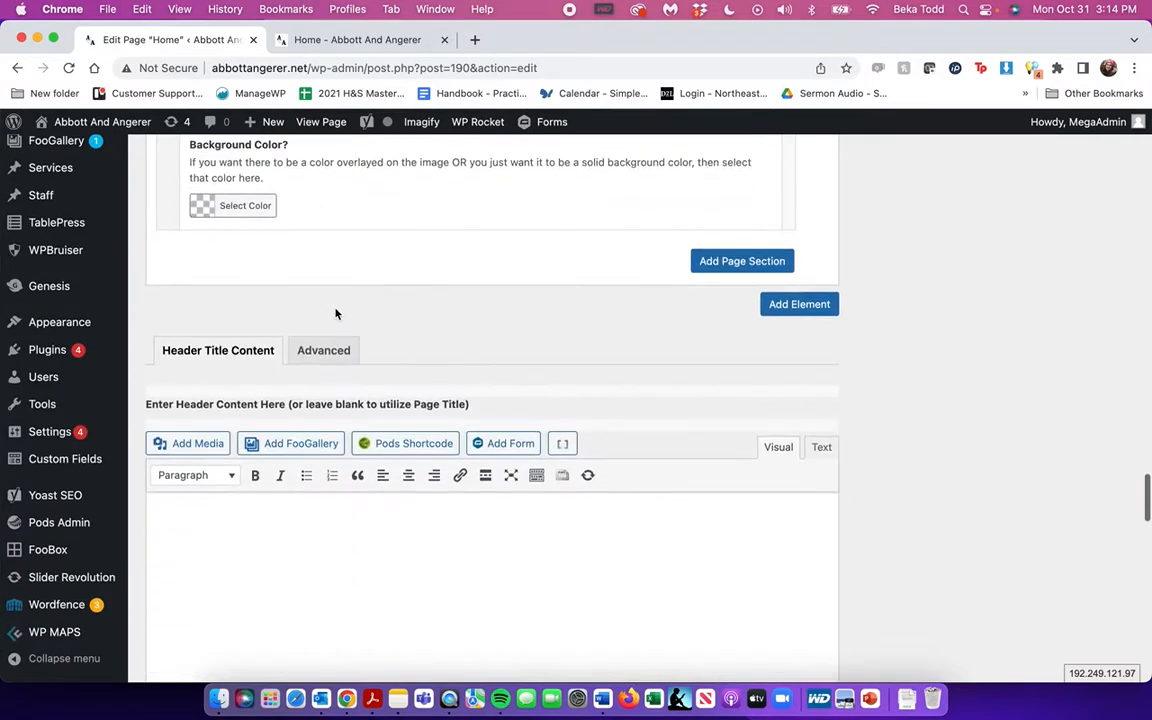
Set the sixth section's background color to rgba(1,10,45,0.87)
{"action": "scroll", "coordinate": [336, 314], "scroll_direction": "up", "scroll_amount": 2}
{"action": "left_click", "coordinate": [258, 314]}
{"action": "left_click", "coordinate": [312, 311]}
{"action": "type", "text": "rgba(1,10,45,0.87)"}
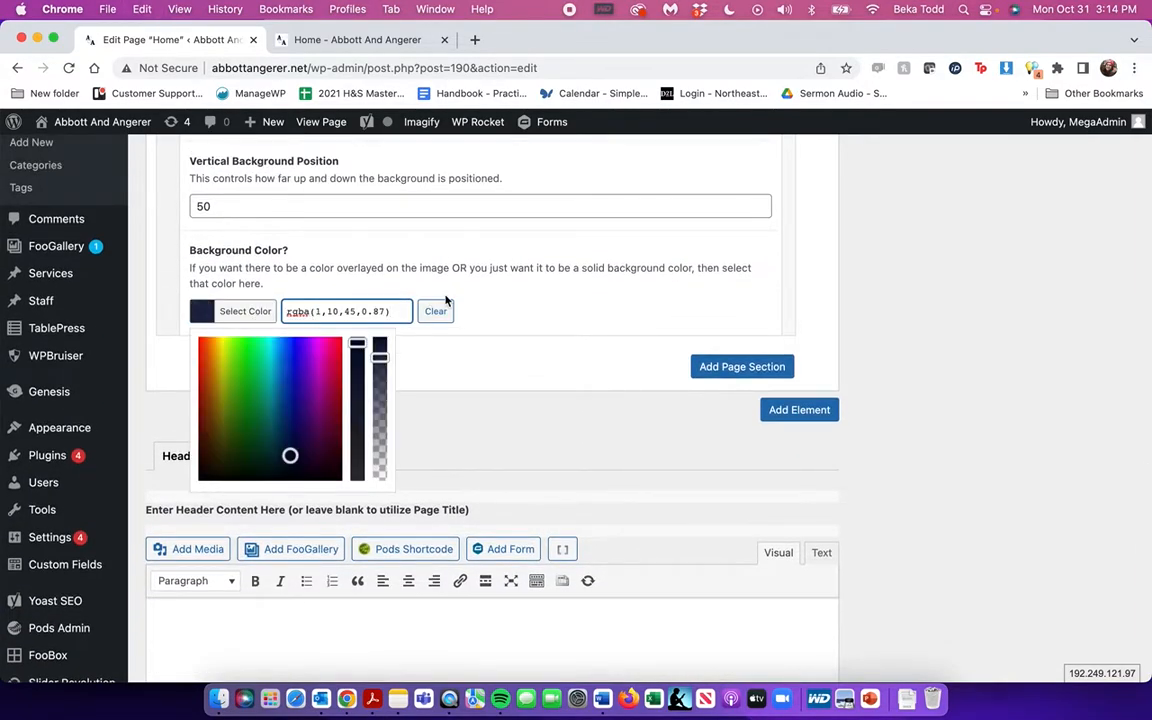
{"action": "left_click", "coordinate": [446, 300]}
Select the sixth section's heading, show the additional formatting tools, and apply the White Text format
{"action": "scroll", "coordinate": [446, 300], "scroll_direction": "up", "scroll_amount": 5}
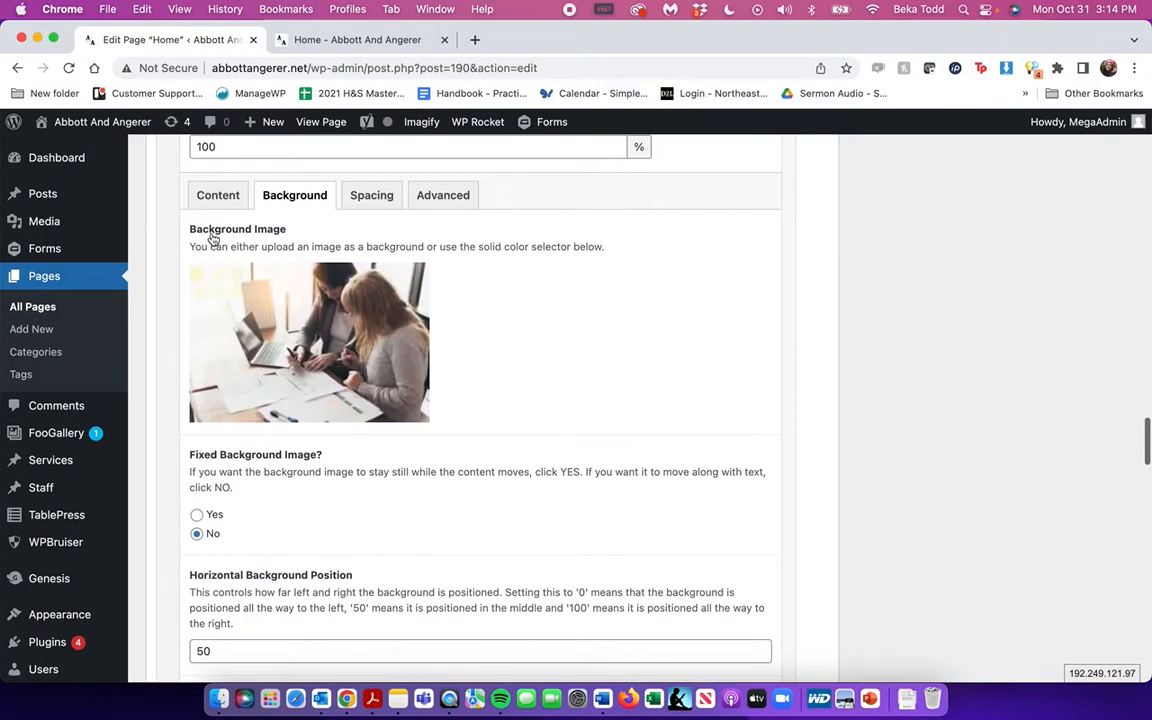
{"action": "left_click", "coordinate": [218, 197]}
{"action": "left_click", "coordinate": [504, 472]}
{"action": "key", "text": "super+a"}
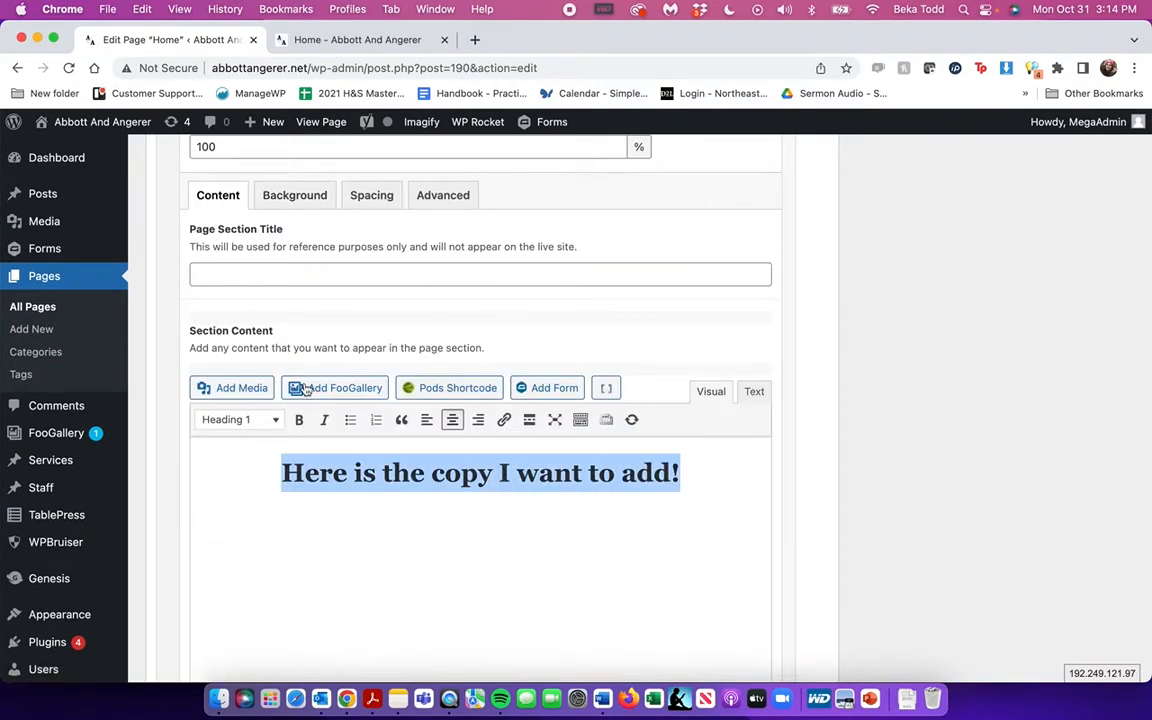
{"action": "left_click", "coordinate": [581, 420]}
{"action": "left_click", "coordinate": [222, 447]}
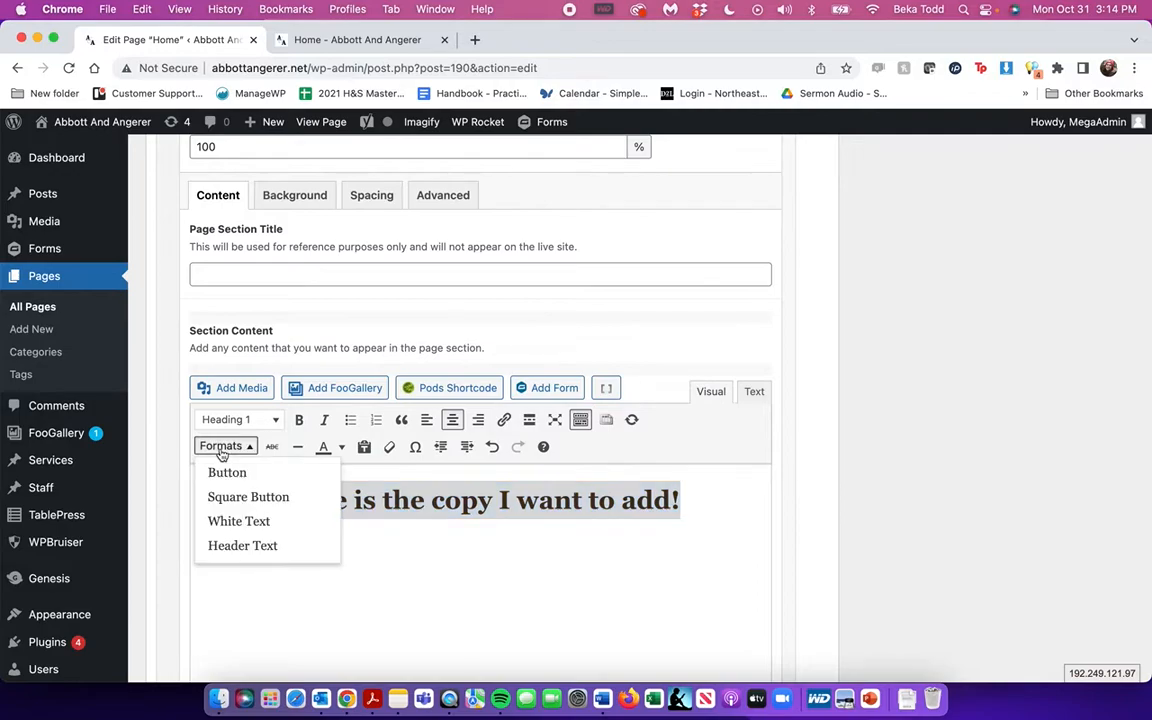
{"action": "left_click", "coordinate": [253, 506]}
Update the Home page, then reload the live page and check the new banner above the Talk To Us form
{"action": "scroll", "coordinate": [530, 502], "scroll_direction": "up", "scroll_amount": 15}
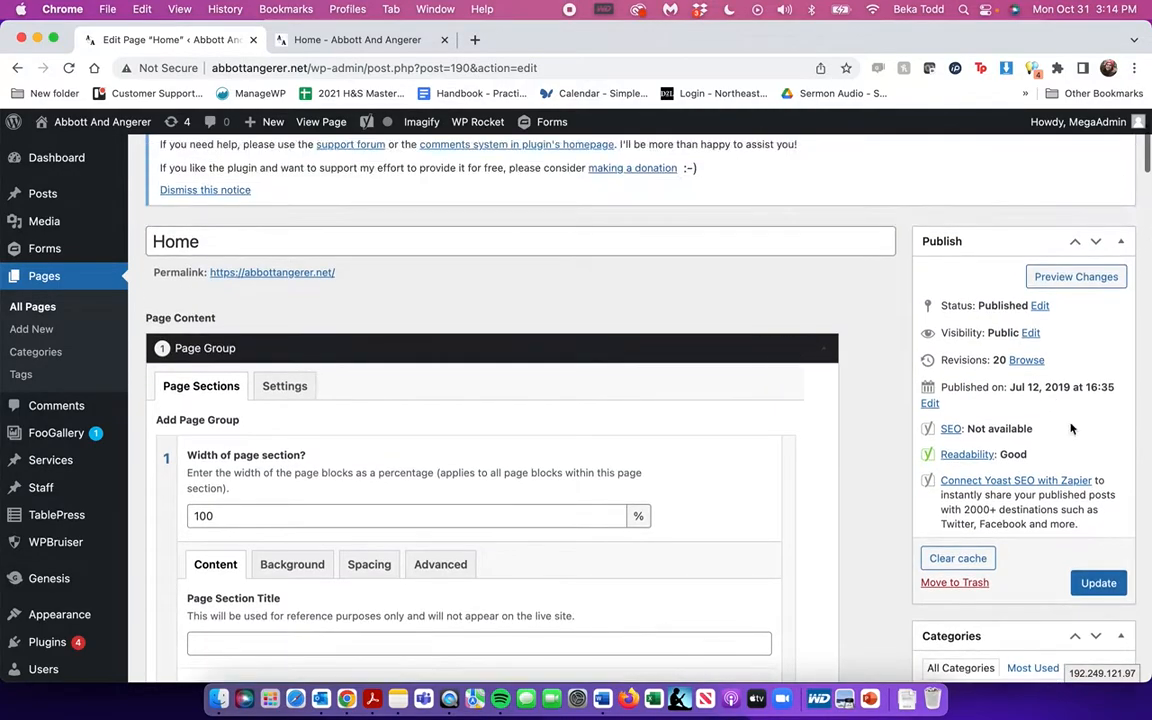
{"action": "left_click", "coordinate": [1098, 583]}
{"action": "left_click", "coordinate": [333, 40]}
{"action": "left_click", "coordinate": [68, 67]}
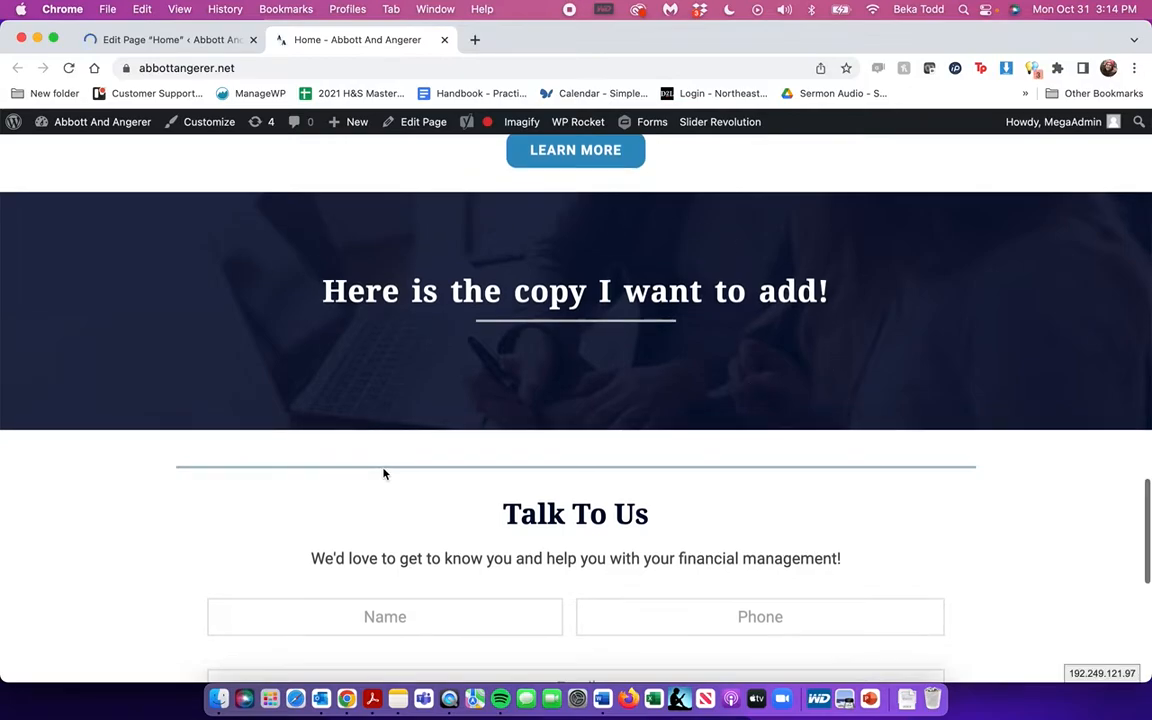
{"action": "scroll", "coordinate": [383, 473], "scroll_direction": "up", "scroll_amount": 3}
{"action": "scroll", "coordinate": [383, 473], "scroll_direction": "down", "scroll_amount": 5}
In the Home page editor, select the sixth section's heading and look over its heading levels and alignment options, keeping it centered
{"action": "left_click", "coordinate": [168, 42]}
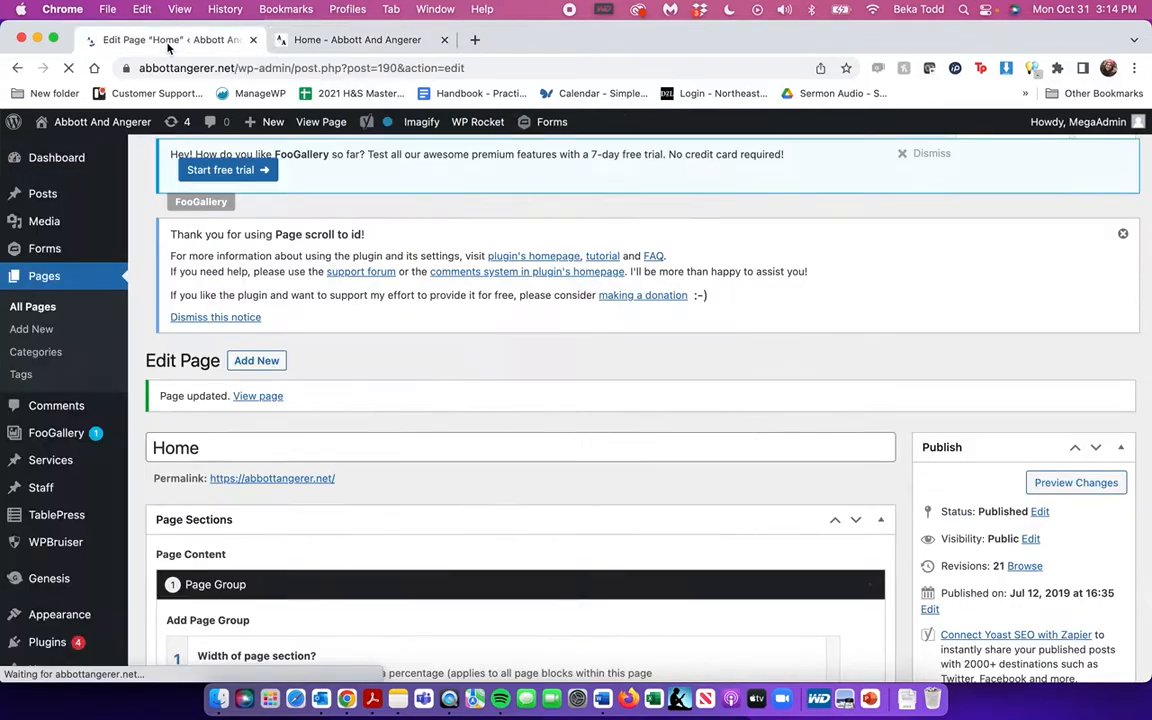
{"action": "scroll", "coordinate": [398, 380], "scroll_direction": "down", "scroll_amount": 15}
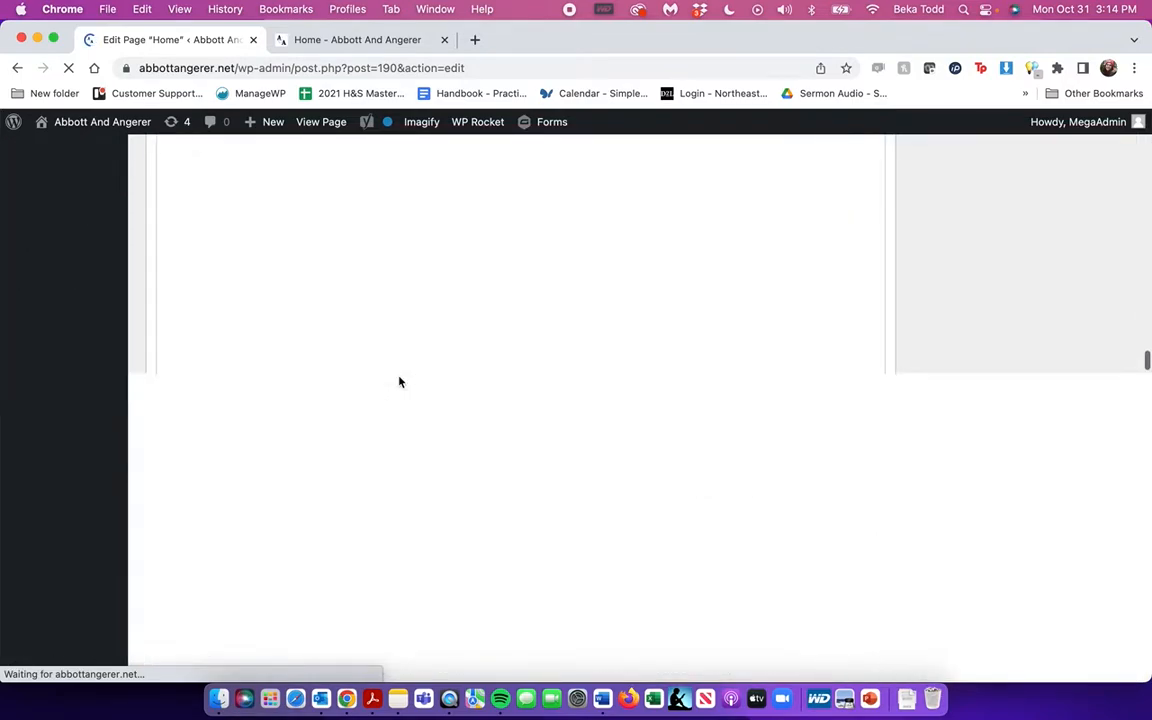
{"action": "scroll", "coordinate": [399, 381], "scroll_direction": "down", "scroll_amount": 10}
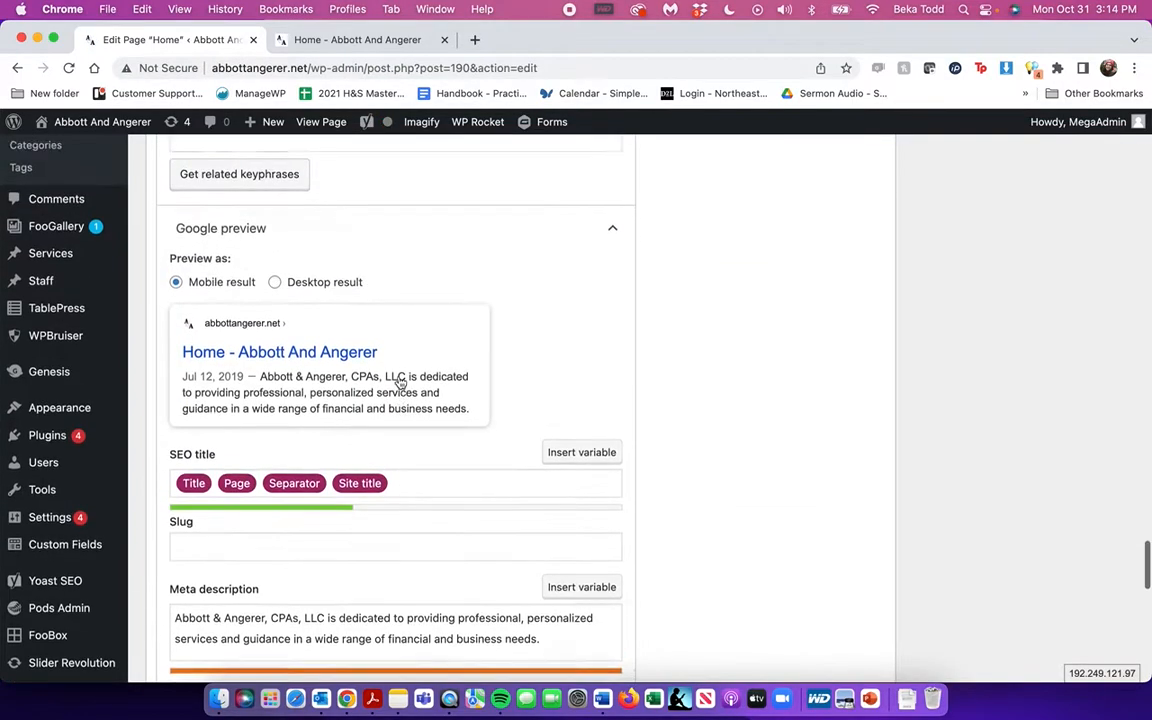
{"action": "scroll", "coordinate": [400, 382], "scroll_direction": "up", "scroll_amount": 10}
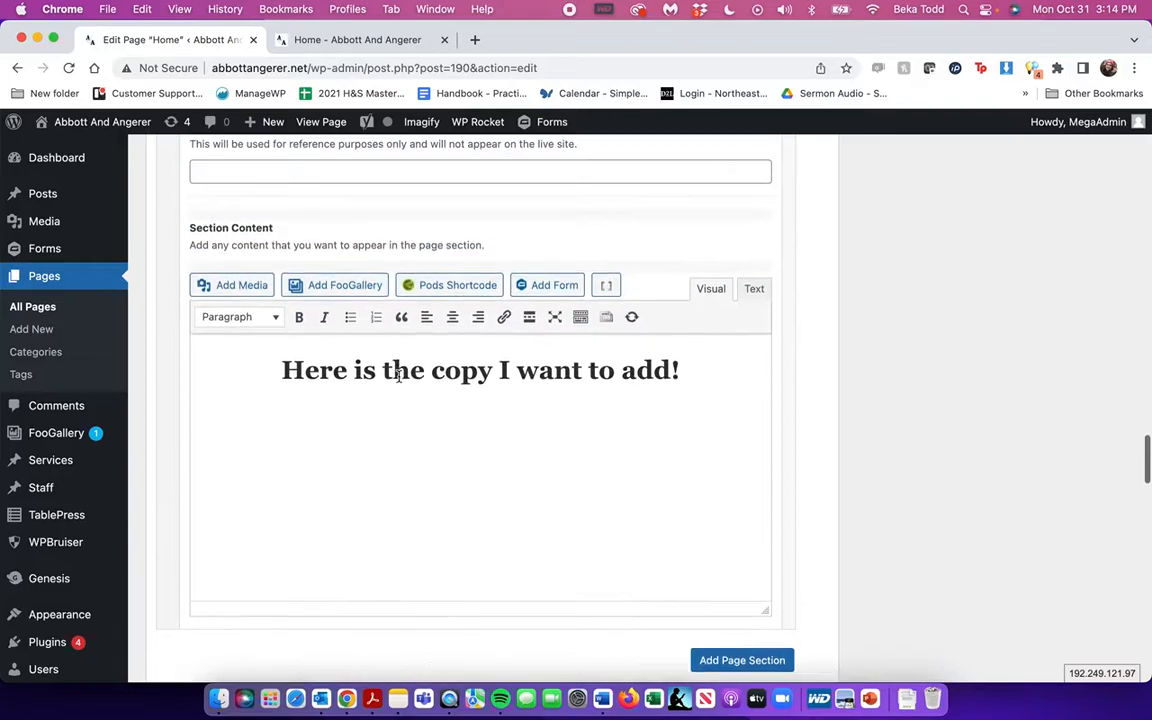
{"action": "triple_click", "coordinate": [556, 398]}
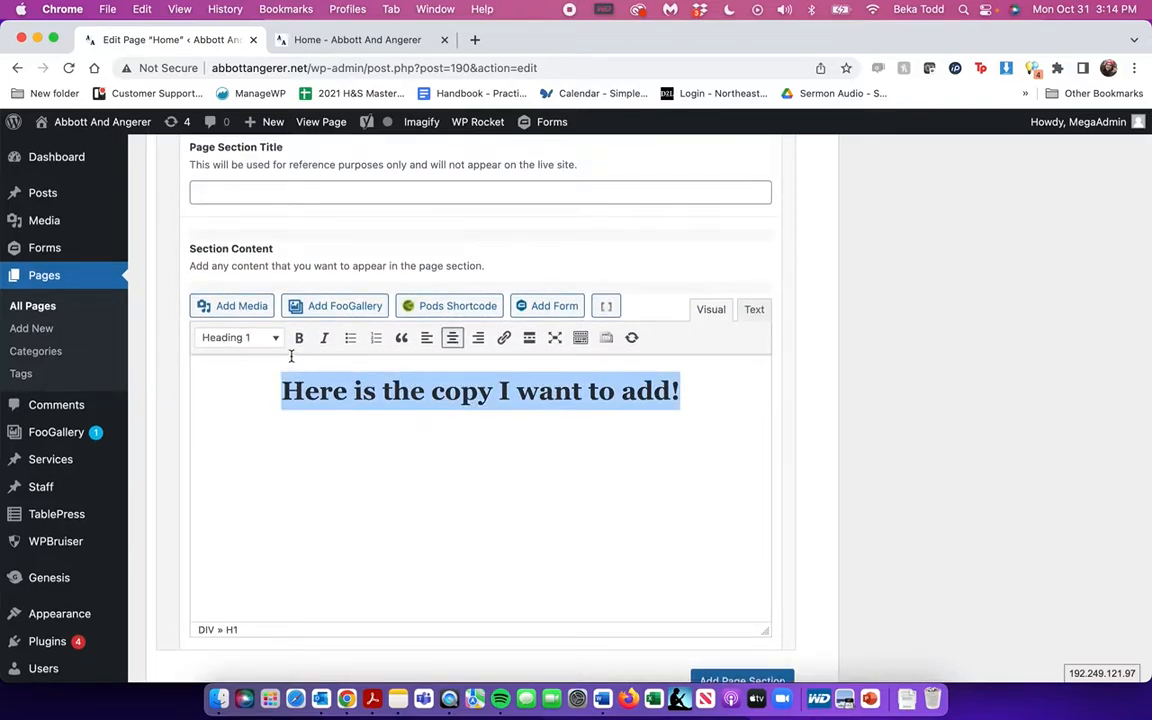
{"action": "left_click", "coordinate": [250, 338]}
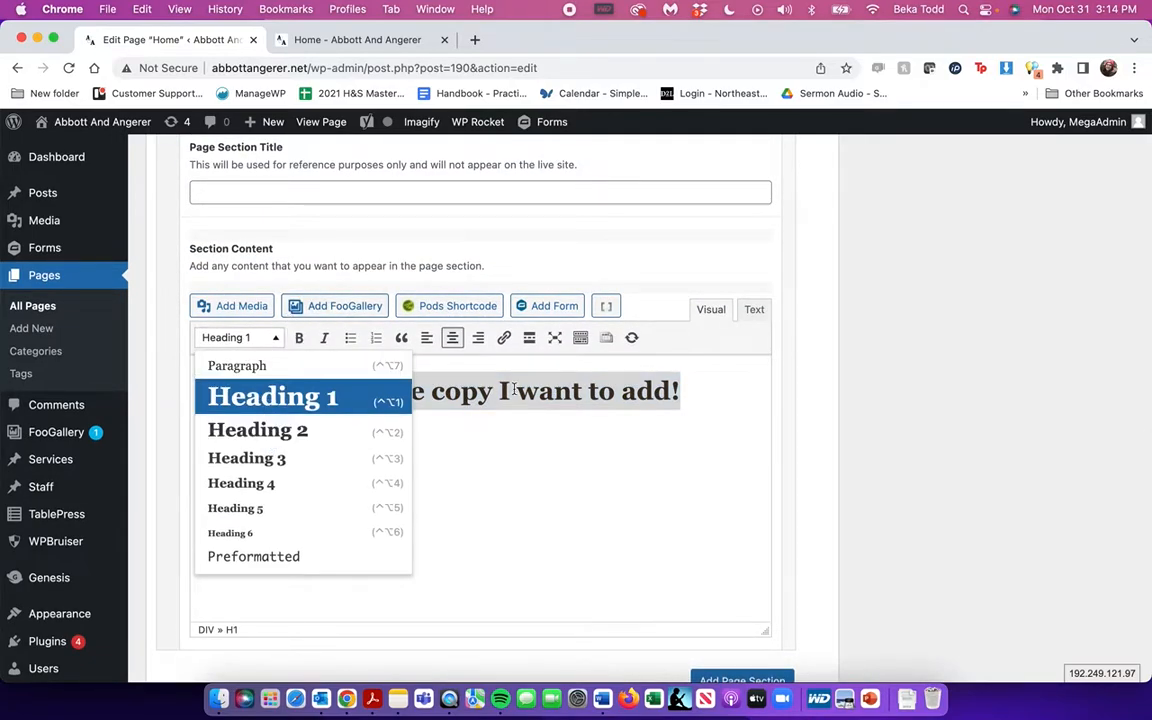
{"action": "left_click", "coordinate": [426, 337]}
{"action": "left_click", "coordinate": [453, 339]}
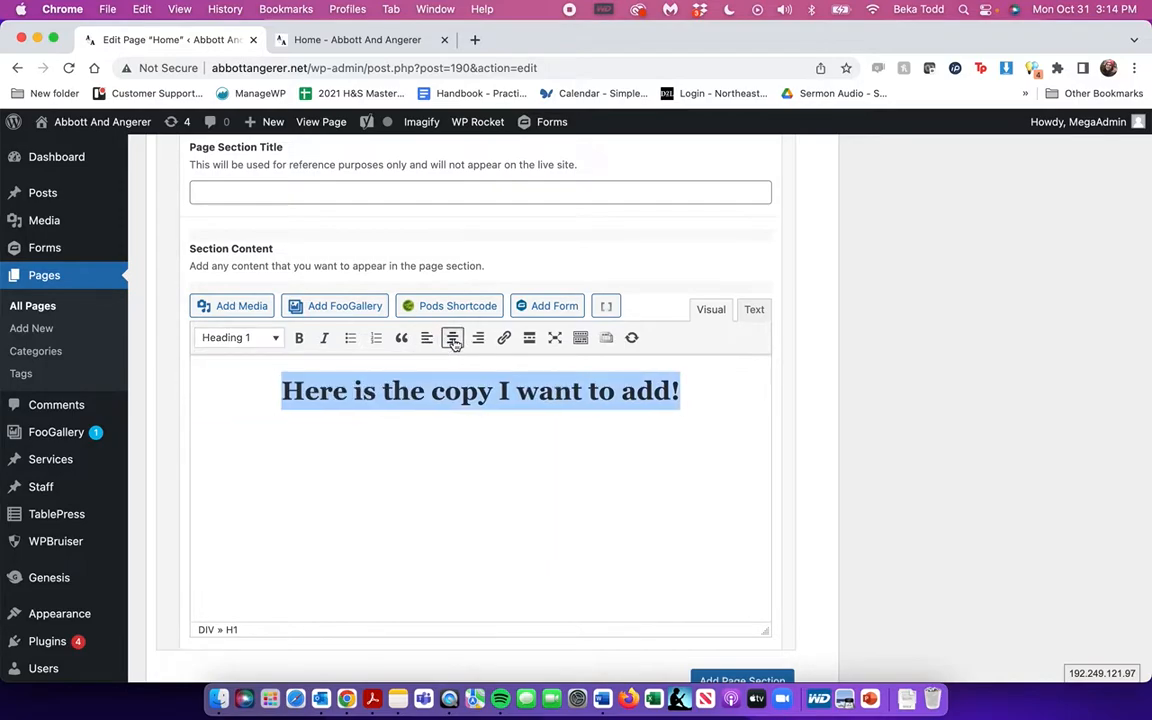
Open the sixth section's background settings and look at the image selection dialog, closing it without choosing an image
{"action": "scroll", "coordinate": [325, 214], "scroll_direction": "up", "scroll_amount": 3}
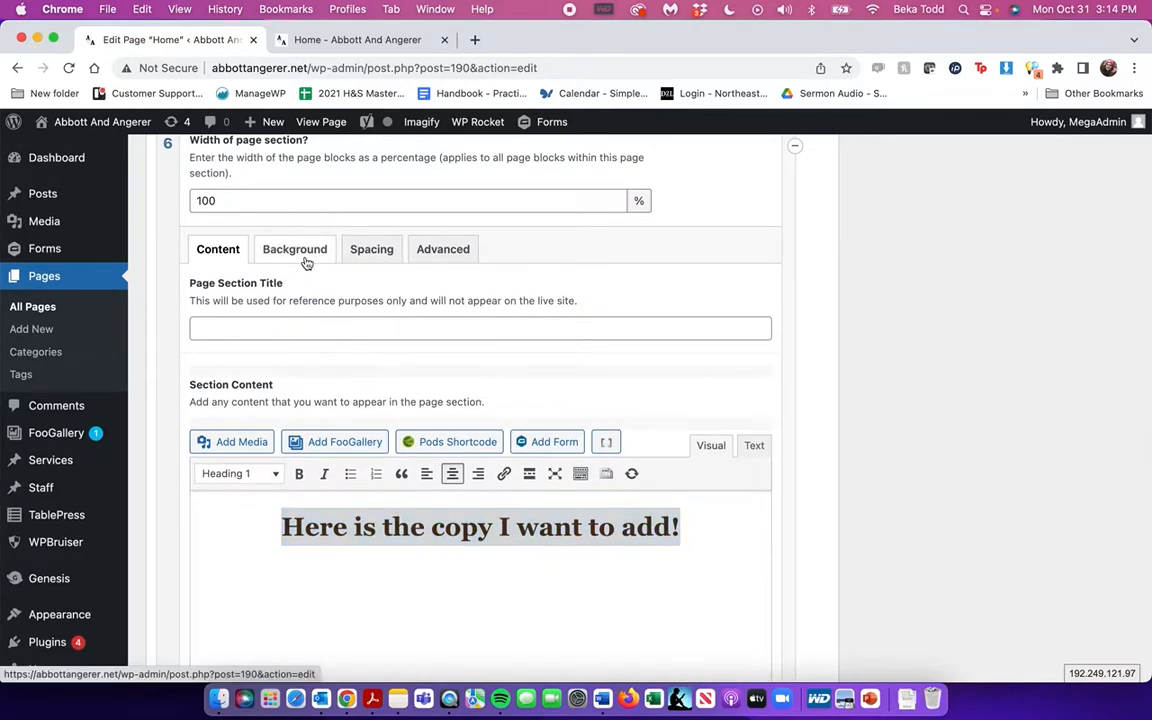
{"action": "left_click", "coordinate": [300, 251]}
{"action": "left_click", "coordinate": [414, 331]}
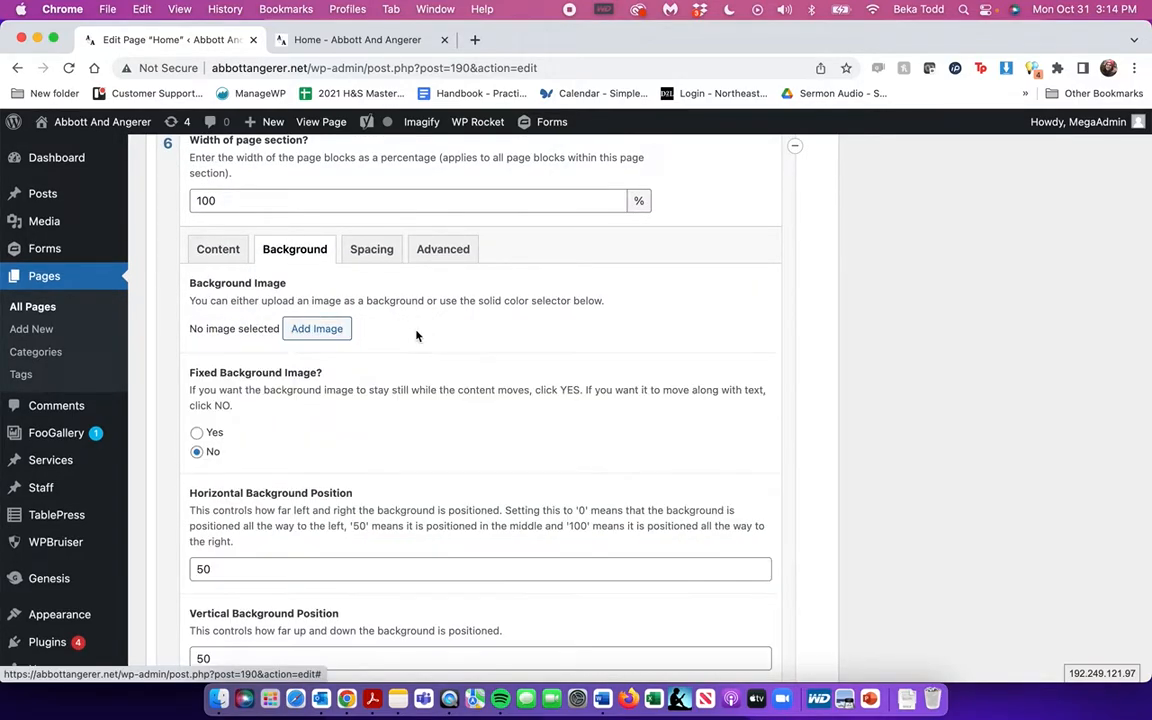
{"action": "left_click", "coordinate": [306, 330]}
{"action": "left_click", "coordinate": [1097, 163]}
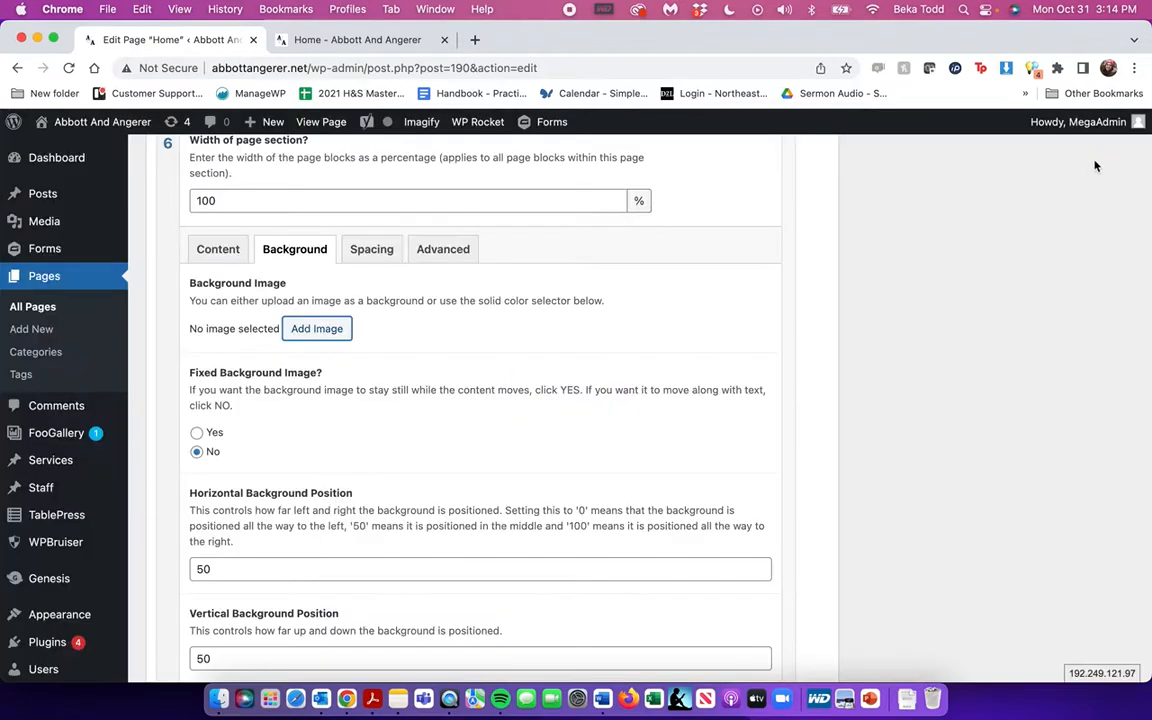
{"action": "left_click", "coordinate": [300, 331]}
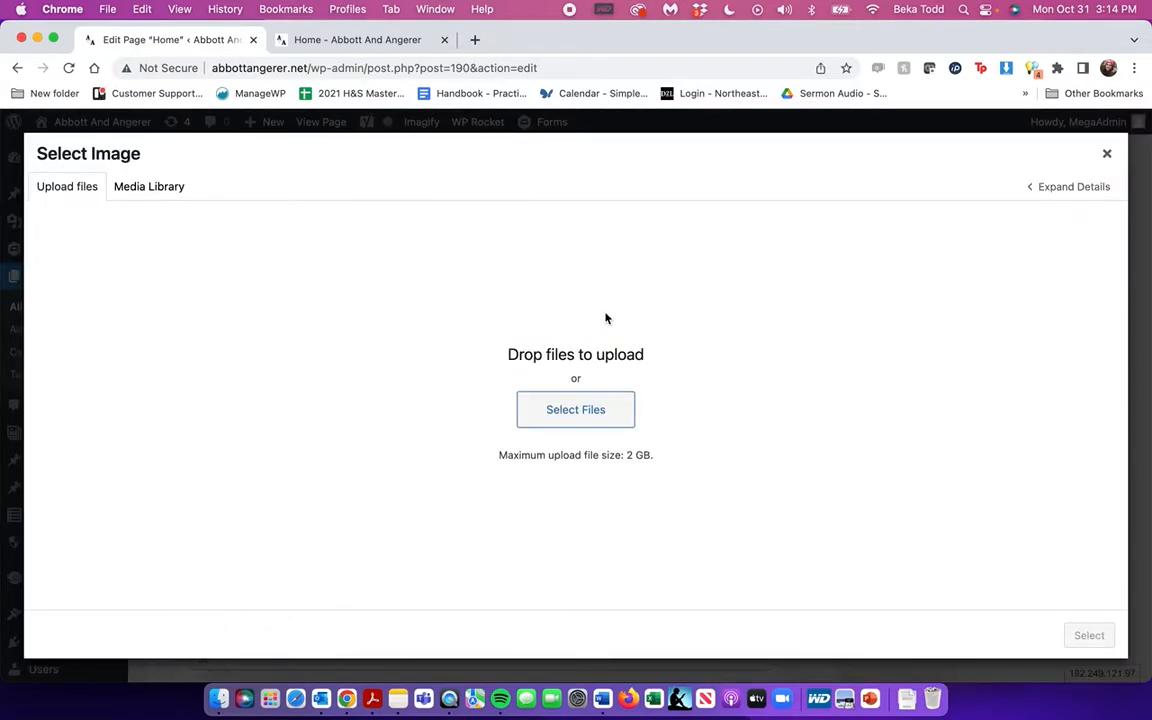
{"action": "left_click", "coordinate": [1106, 156]}
Set the sixth section's background color to rgba(16,0,81,0.85)
{"action": "scroll", "coordinate": [399, 463], "scroll_direction": "down", "scroll_amount": 4}
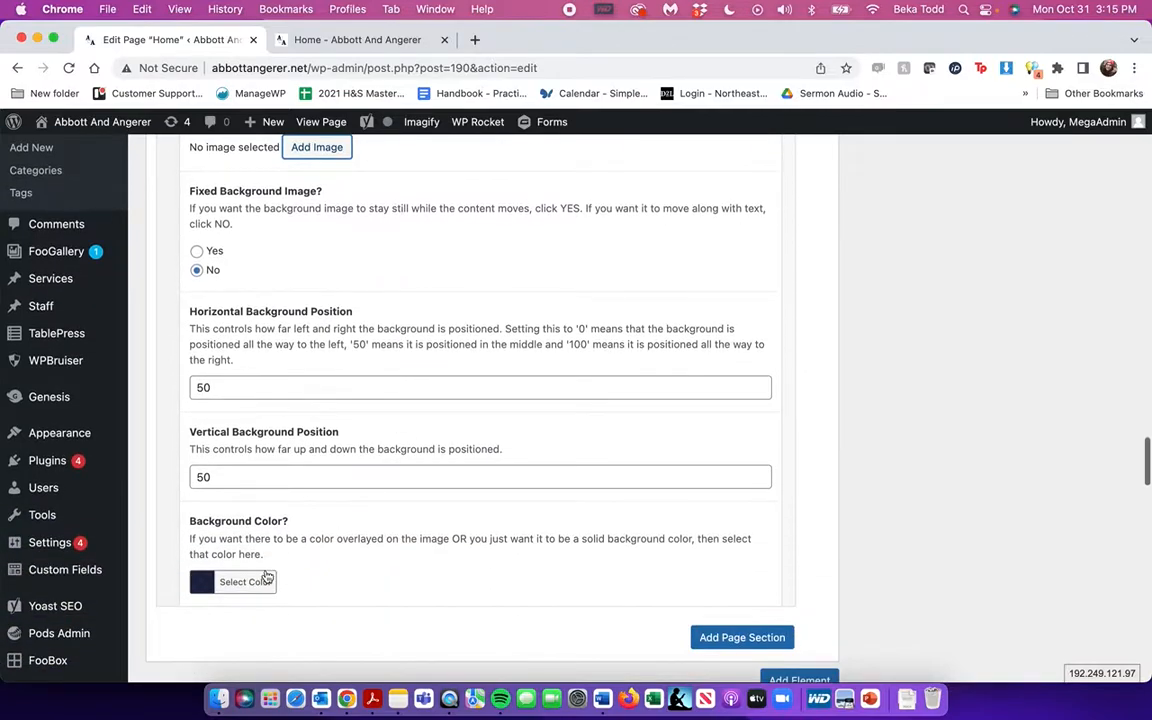
{"action": "left_click", "coordinate": [266, 581]}
{"action": "scroll", "coordinate": [291, 553], "scroll_direction": "down", "scroll_amount": 4}
{"action": "mouse_move", "coordinate": [291, 553]}
{"action": "left_mouse_down"}
{"action": "mouse_move", "coordinate": [239, 502]}
{"action": "mouse_move", "coordinate": [300, 536]}
{"action": "left_mouse_up"}
{"action": "mouse_move", "coordinate": [380, 457]}
{"action": "left_mouse_down"}
{"action": "mouse_move", "coordinate": [381, 548]}
{"action": "mouse_move", "coordinate": [380, 462]}
{"action": "left_mouse_up"}
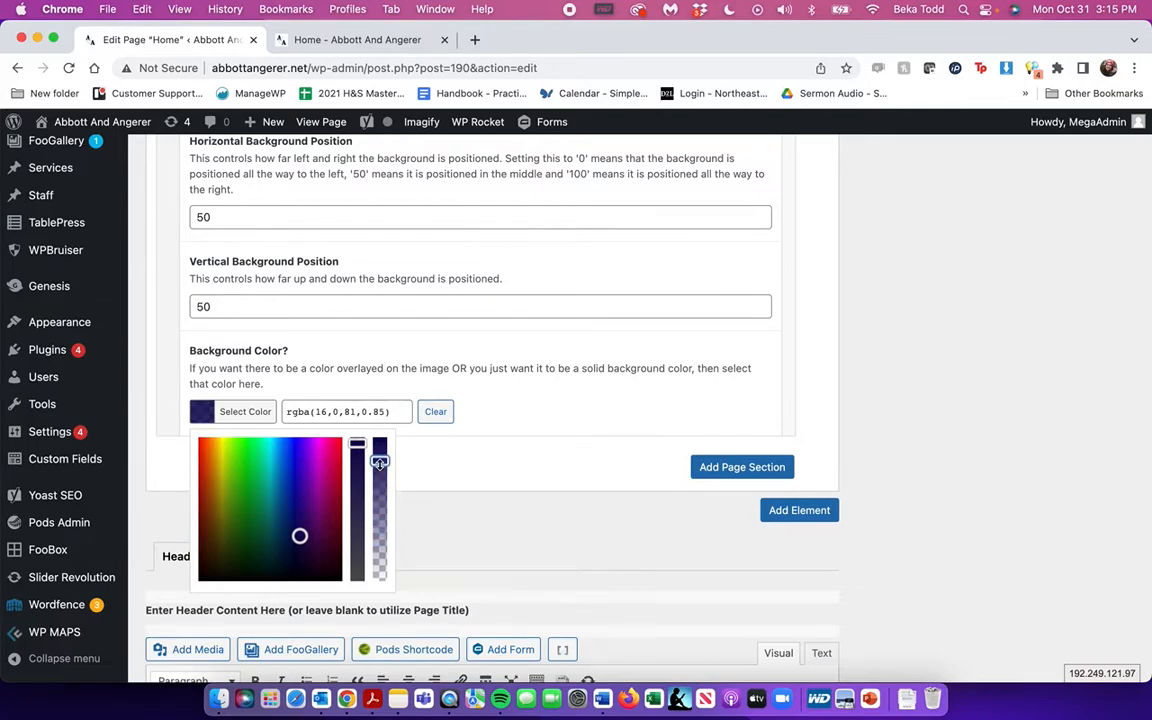
Remove the sixth page section and update the Home page
{"action": "scroll", "coordinate": [562, 411], "scroll_direction": "up", "scroll_amount": 6}
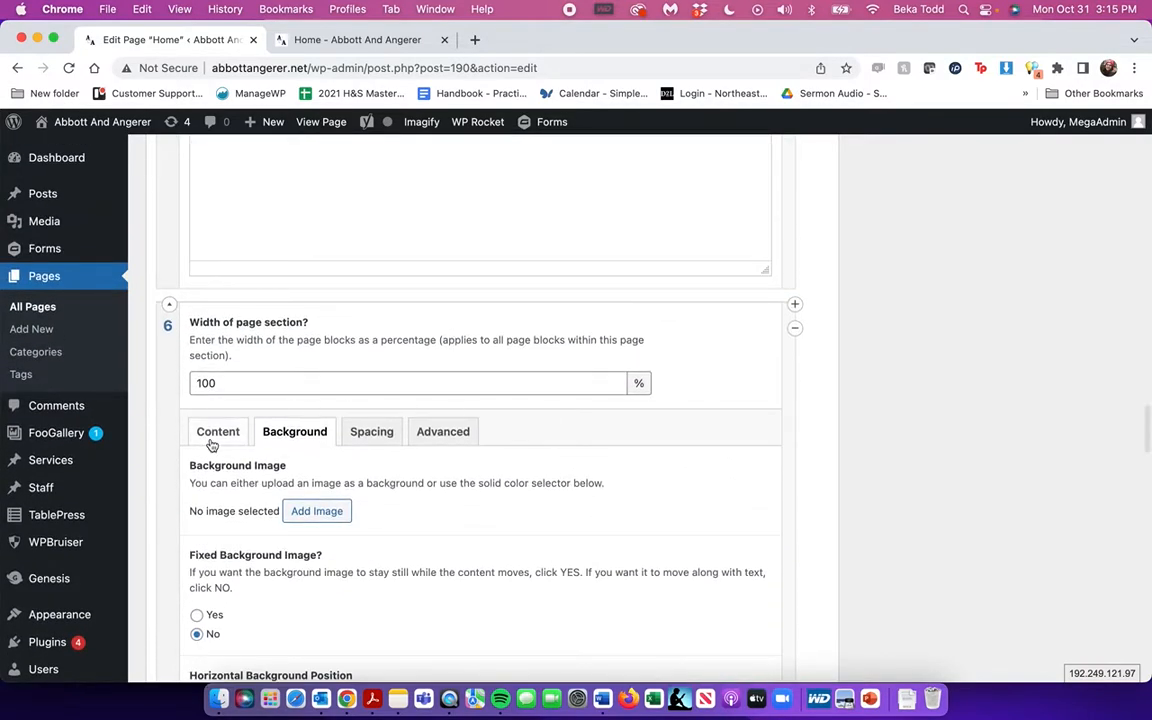
{"action": "left_click", "coordinate": [220, 440]}
{"action": "left_click", "coordinate": [795, 327]}
{"action": "left_click", "coordinate": [808, 303]}
{"action": "scroll", "coordinate": [807, 304], "scroll_direction": "up", "scroll_amount": 10}
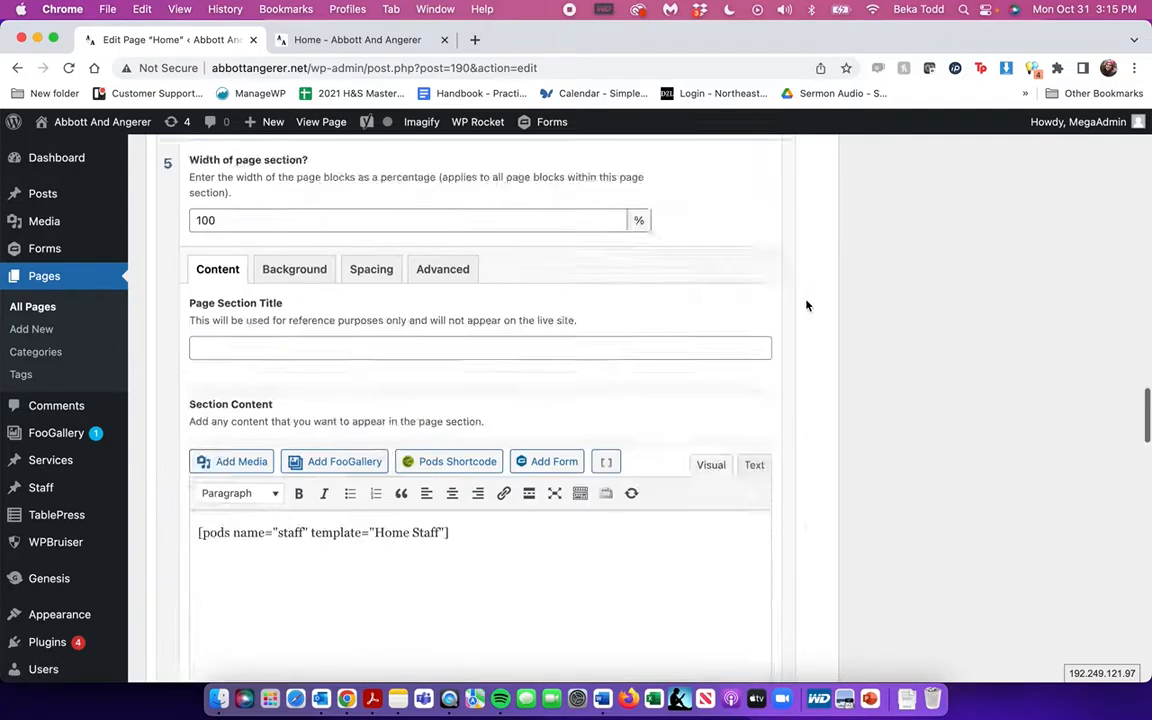
{"action": "scroll", "coordinate": [808, 305], "scroll_direction": "up", "scroll_amount": 15}
{"action": "scroll", "coordinate": [1072, 442], "scroll_direction": "down", "scroll_amount": 5}
{"action": "left_click", "coordinate": [1098, 468]}
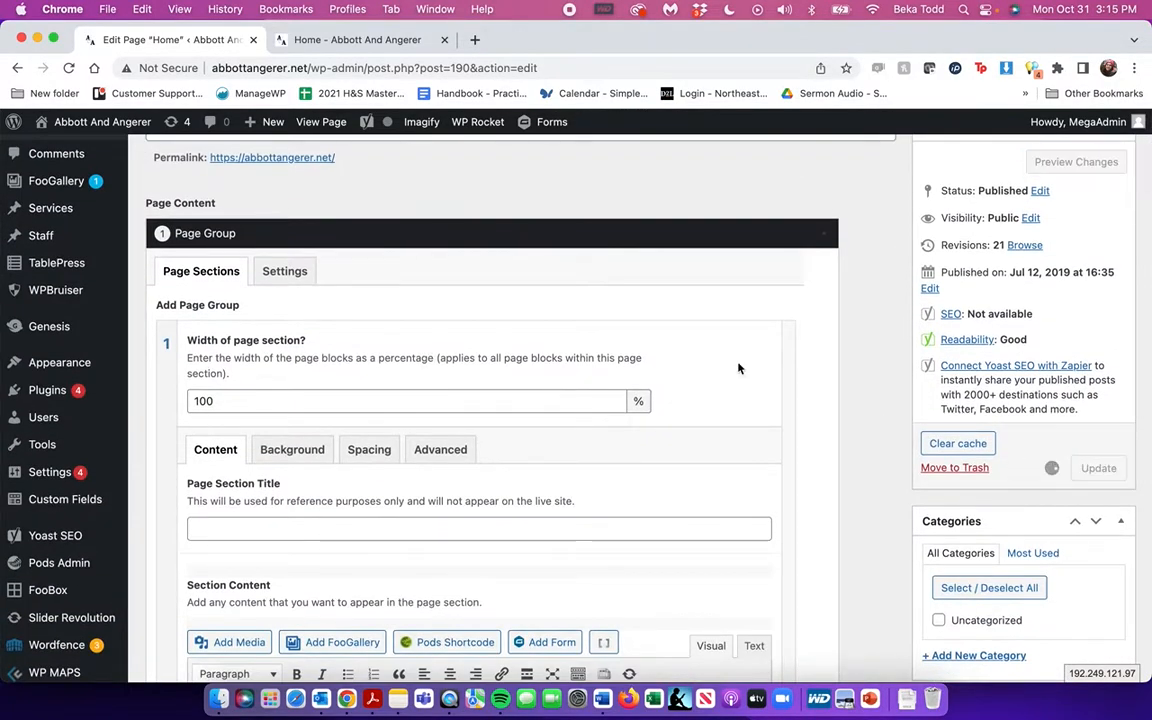
Reload the live Home page, check the area above the Talk To Us form, and test the staff section's Learn More link
{"action": "left_click", "coordinate": [319, 45]}
{"action": "left_click", "coordinate": [146, 40]}
{"action": "left_click", "coordinate": [303, 45]}
{"action": "left_click", "coordinate": [69, 68]}
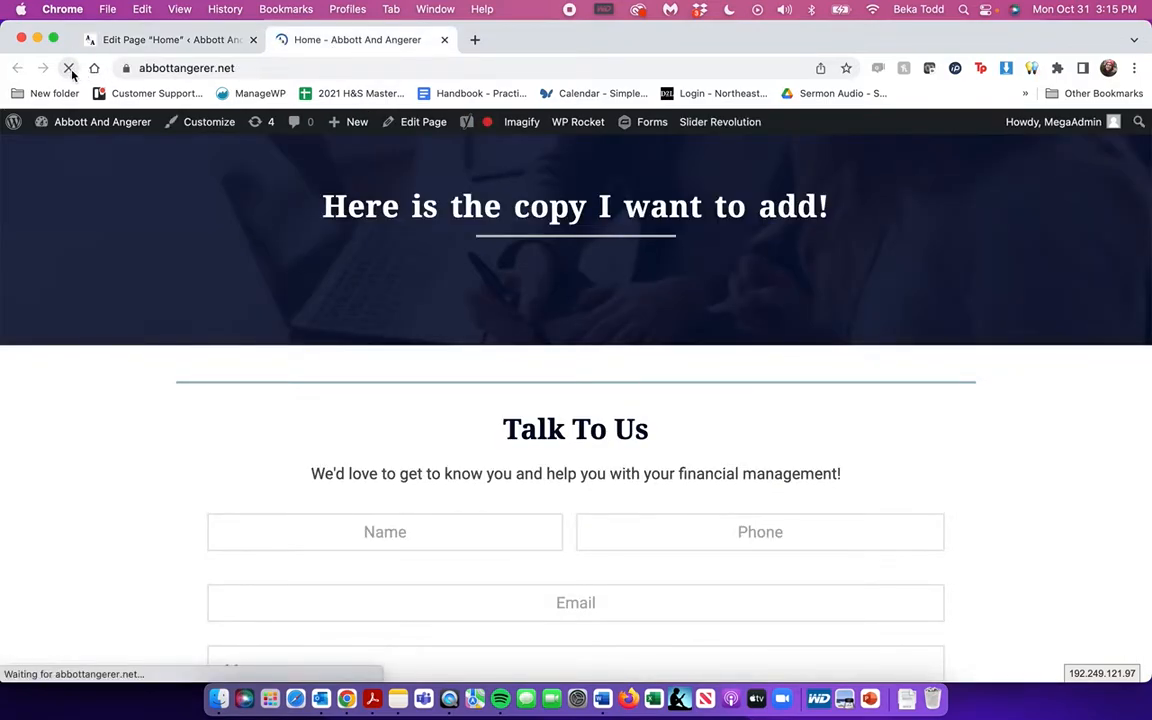
{"action": "left_click", "coordinate": [158, 41]}
{"action": "left_click", "coordinate": [300, 42]}
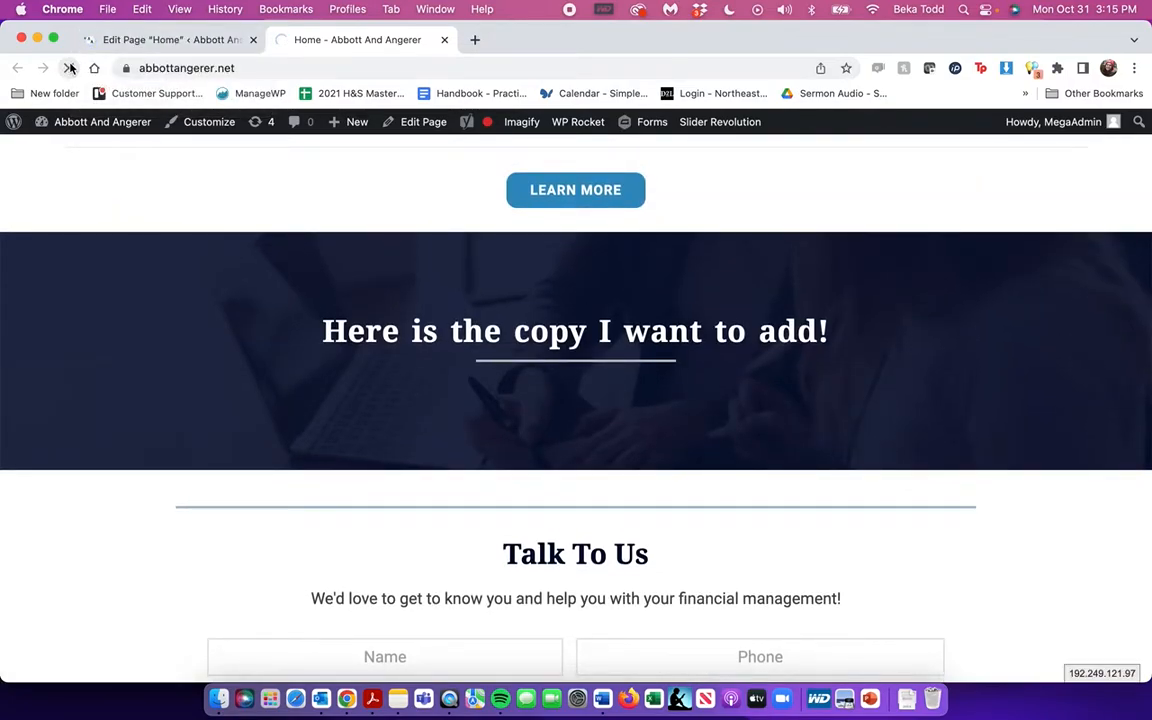
{"action": "scroll", "coordinate": [210, 275], "scroll_direction": "up", "scroll_amount": 3}
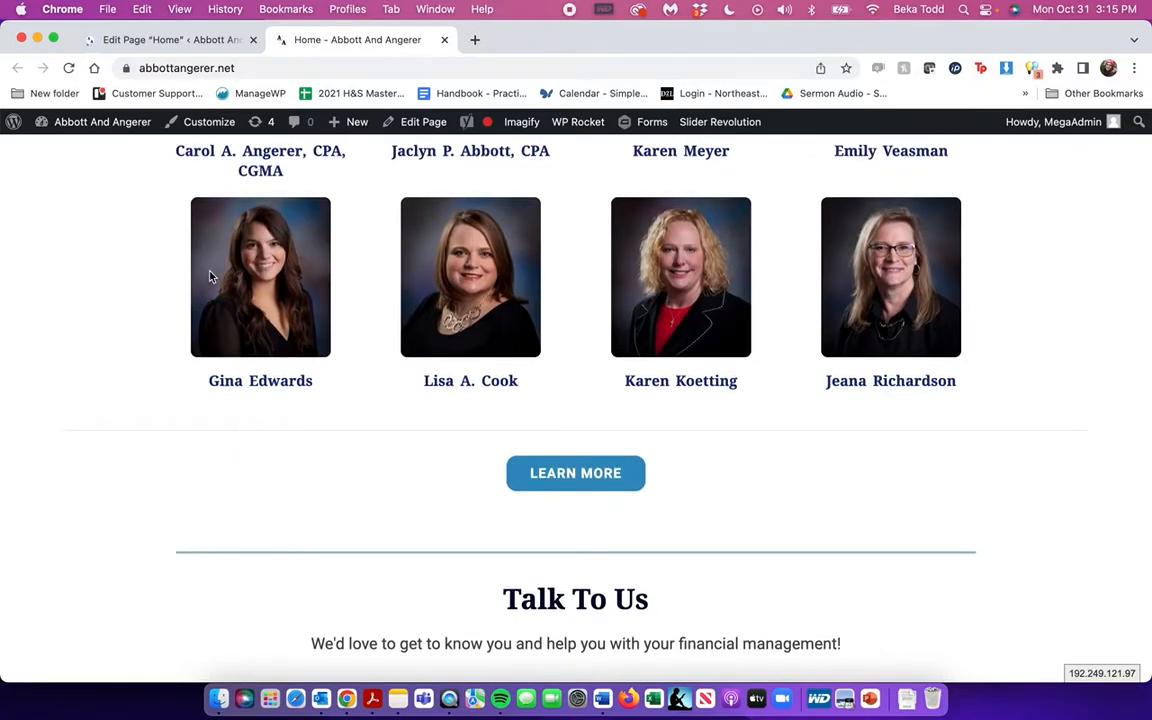
{"action": "scroll", "coordinate": [210, 276], "scroll_direction": "down", "scroll_amount": 2}
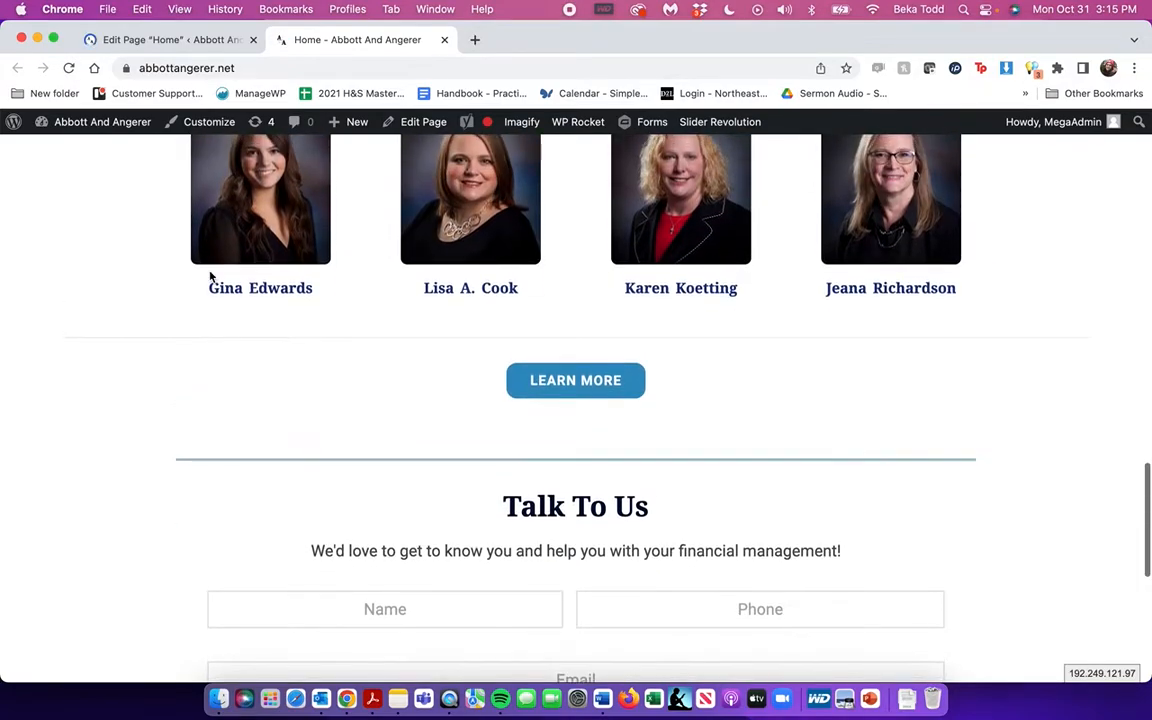
{"action": "scroll", "coordinate": [210, 277], "scroll_direction": "up", "scroll_amount": 2}
{"action": "left_click", "coordinate": [589, 507]}
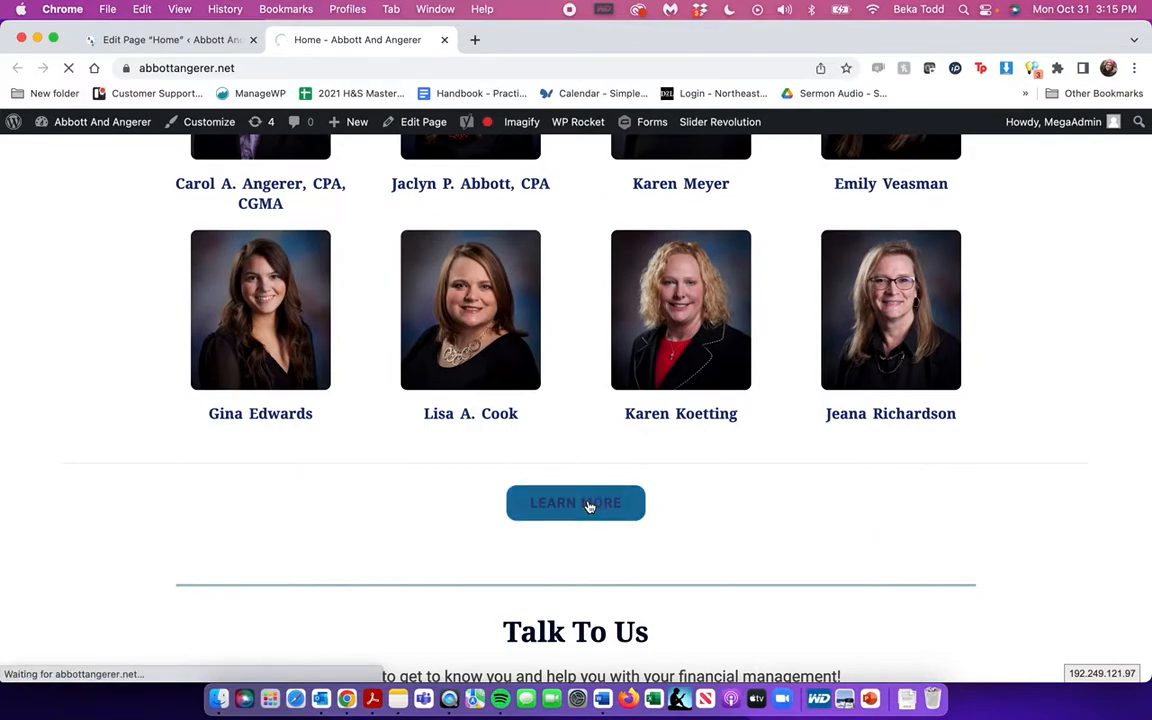
{"action": "scroll", "coordinate": [519, 372], "scroll_direction": "left", "scroll_amount": 5}
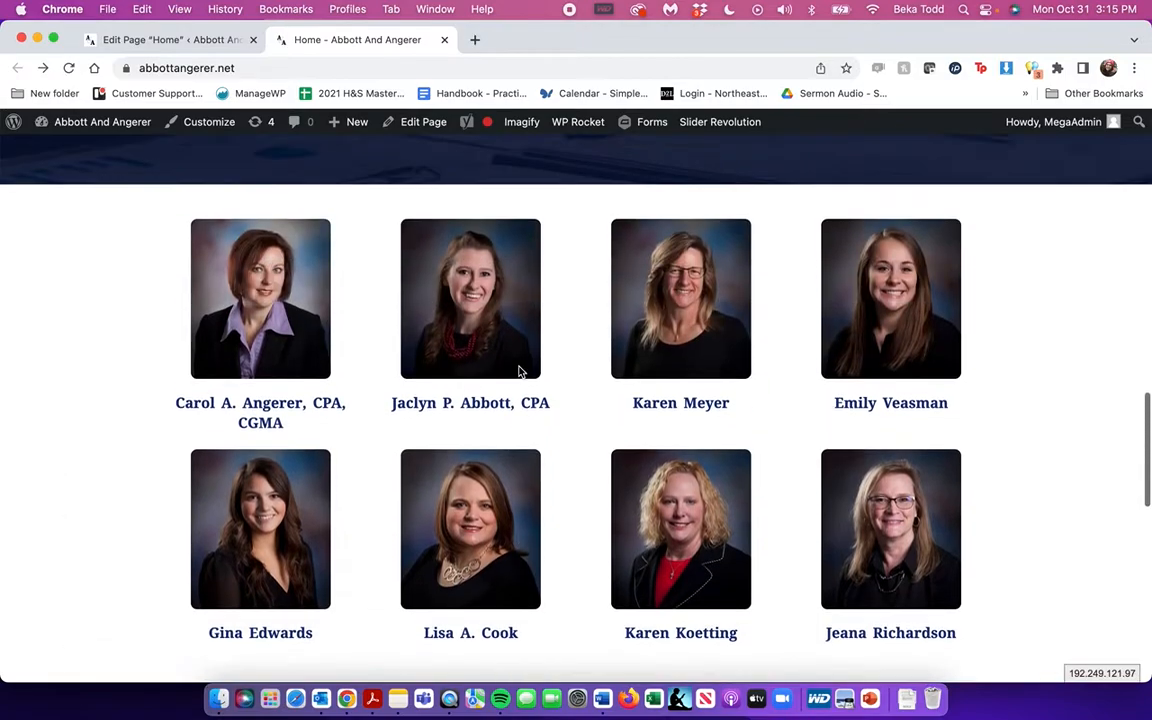
Open the live About Us page from the site navigation and look over its content
{"action": "scroll", "coordinate": [519, 372], "scroll_direction": "up", "scroll_amount": 15}
{"action": "mouse_move", "coordinate": [635, 208]}
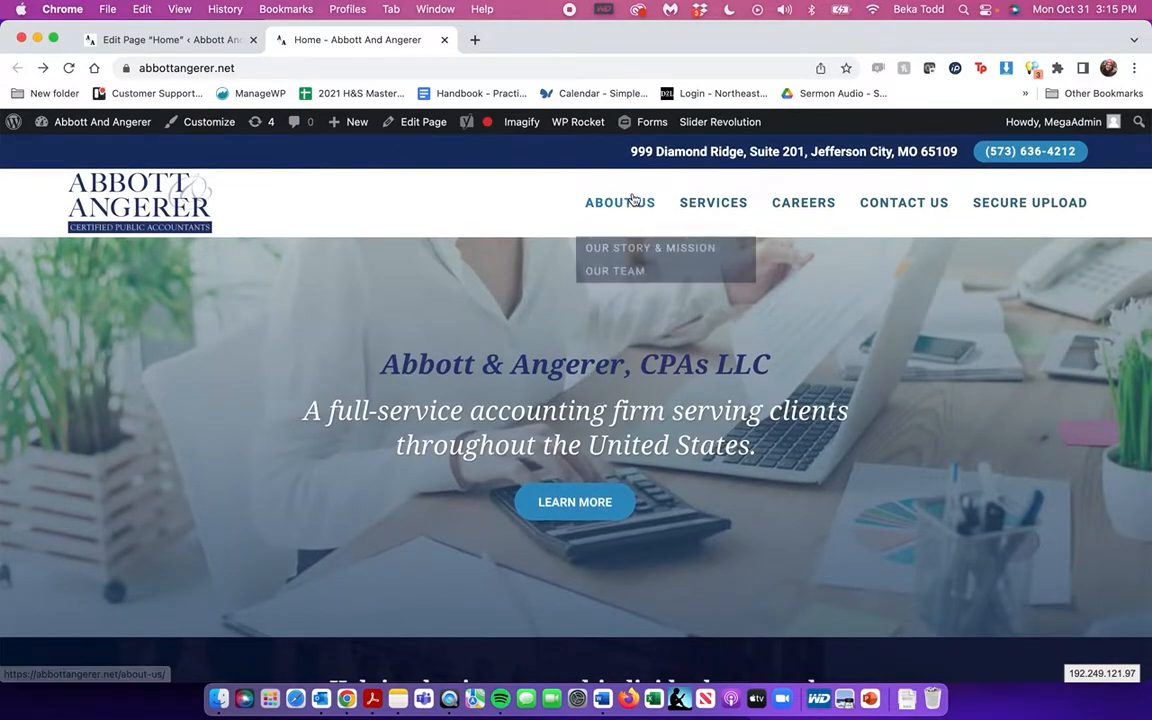
{"action": "left_click", "coordinate": [636, 204]}
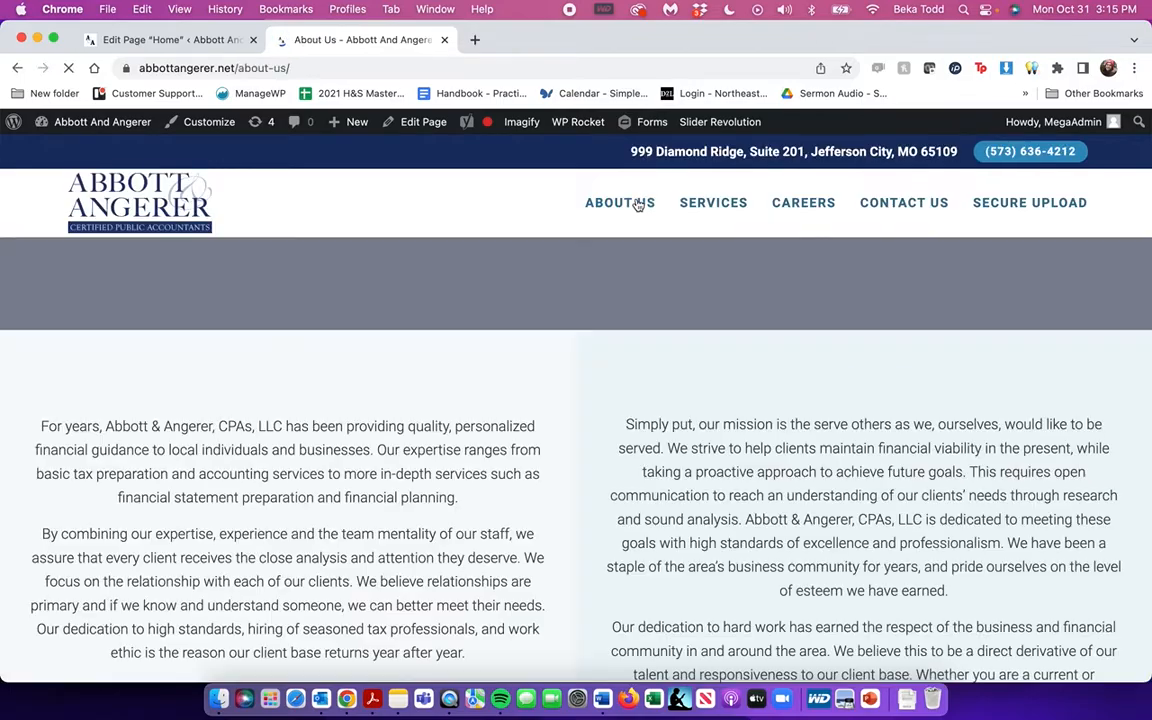
{"action": "scroll", "coordinate": [638, 205], "scroll_direction": "down", "scroll_amount": 7}
{"action": "scroll", "coordinate": [638, 205], "scroll_direction": "up", "scroll_amount": 5}
{"action": "scroll", "coordinate": [638, 205], "scroll_direction": "up", "scroll_amount": 3}
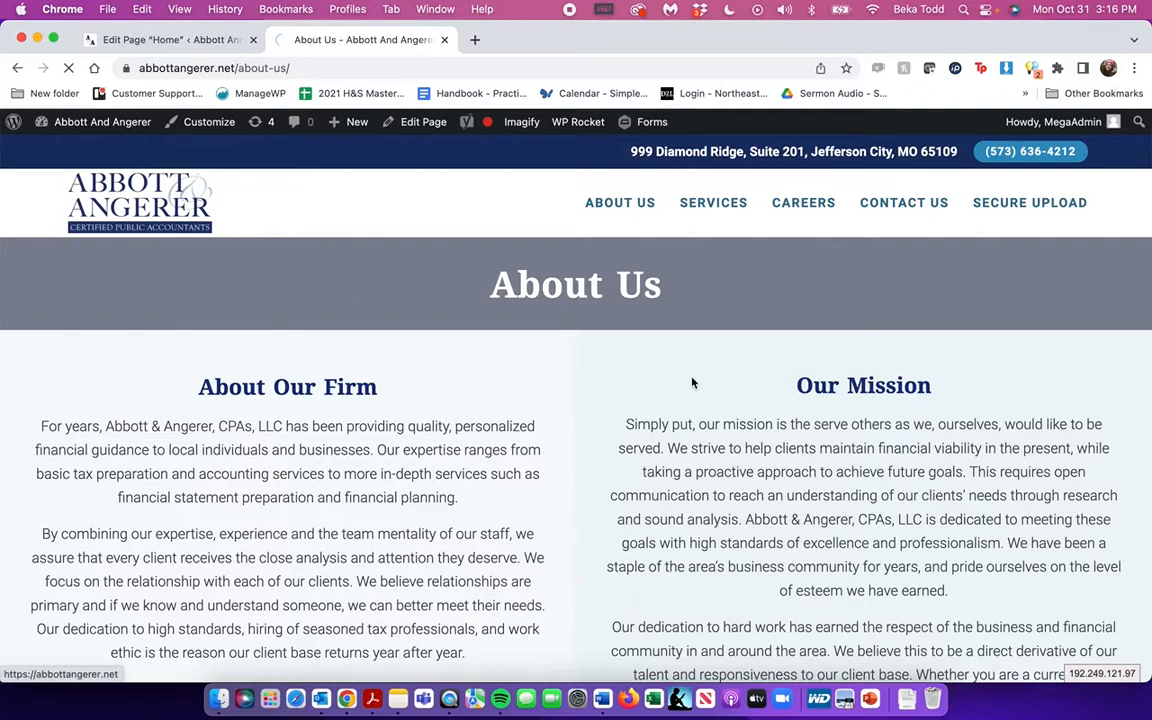
Return to the live Home page, follow the staff section's Learn More link, and browse the bios on the Our Team page
{"action": "scroll", "coordinate": [692, 382], "scroll_direction": "down", "scroll_amount": 15}
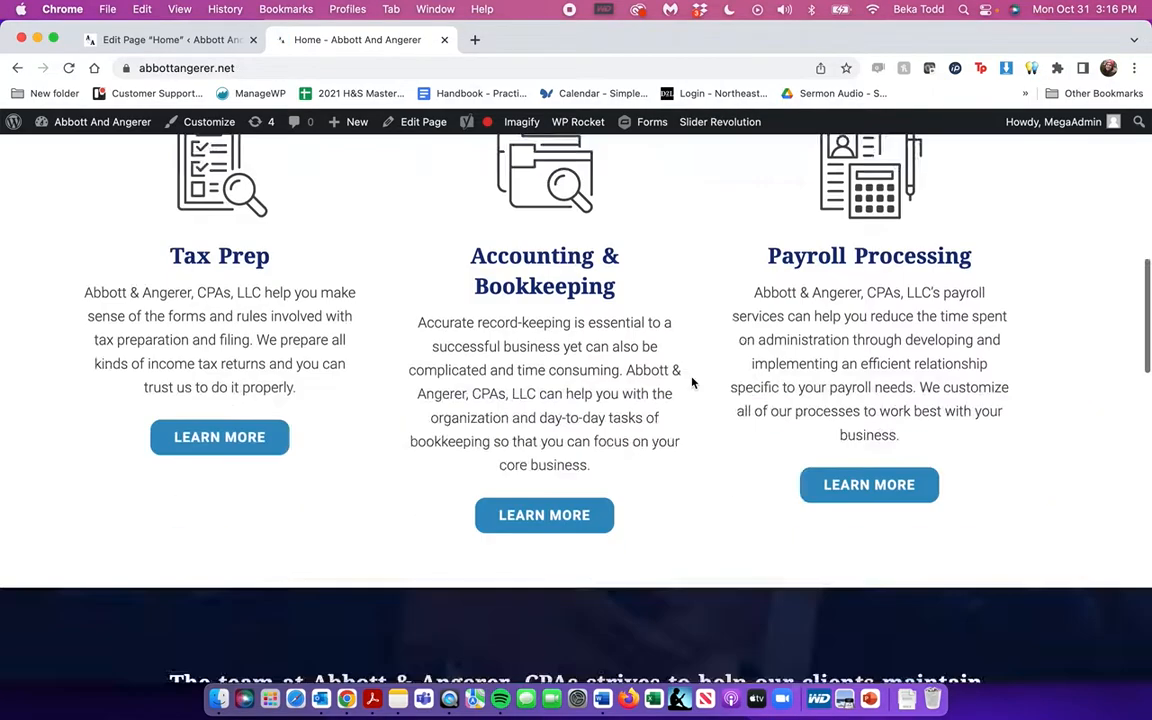
{"action": "scroll", "coordinate": [692, 382], "scroll_direction": "down", "scroll_amount": 4}
{"action": "scroll", "coordinate": [692, 381], "scroll_direction": "up", "scroll_amount": 3}
{"action": "left_click", "coordinate": [588, 337]}
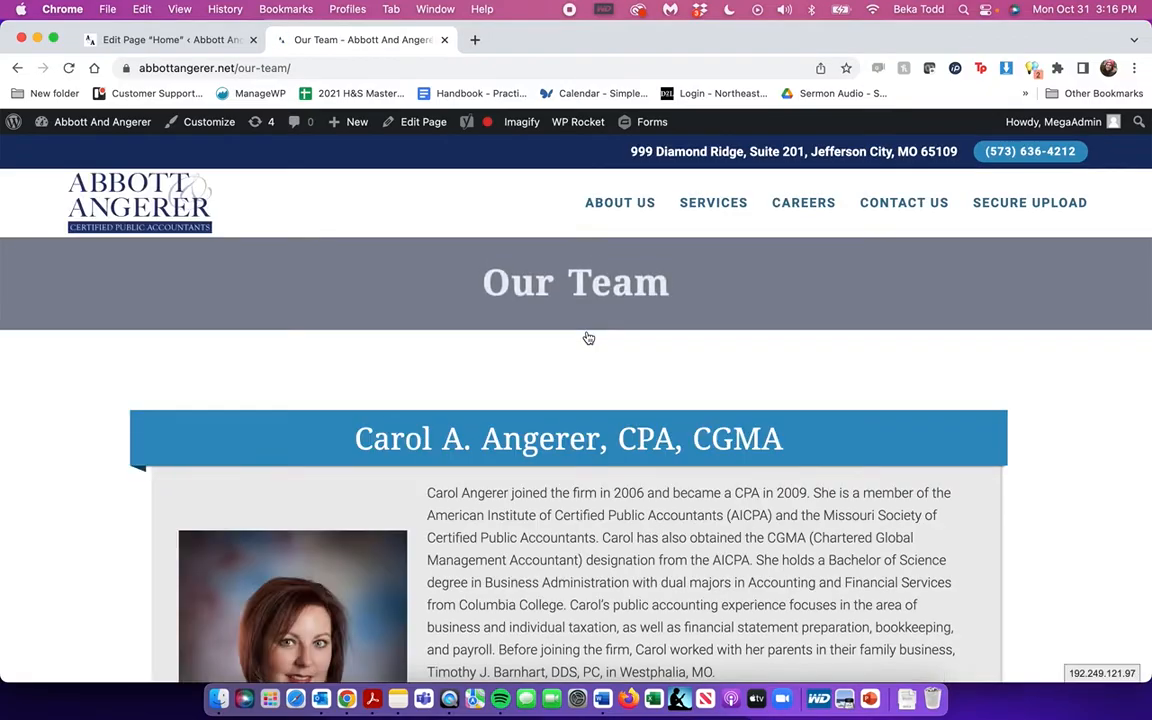
{"action": "scroll", "coordinate": [588, 337], "scroll_direction": "down", "scroll_amount": 3}
{"action": "scroll", "coordinate": [588, 337], "scroll_direction": "down", "scroll_amount": 10}
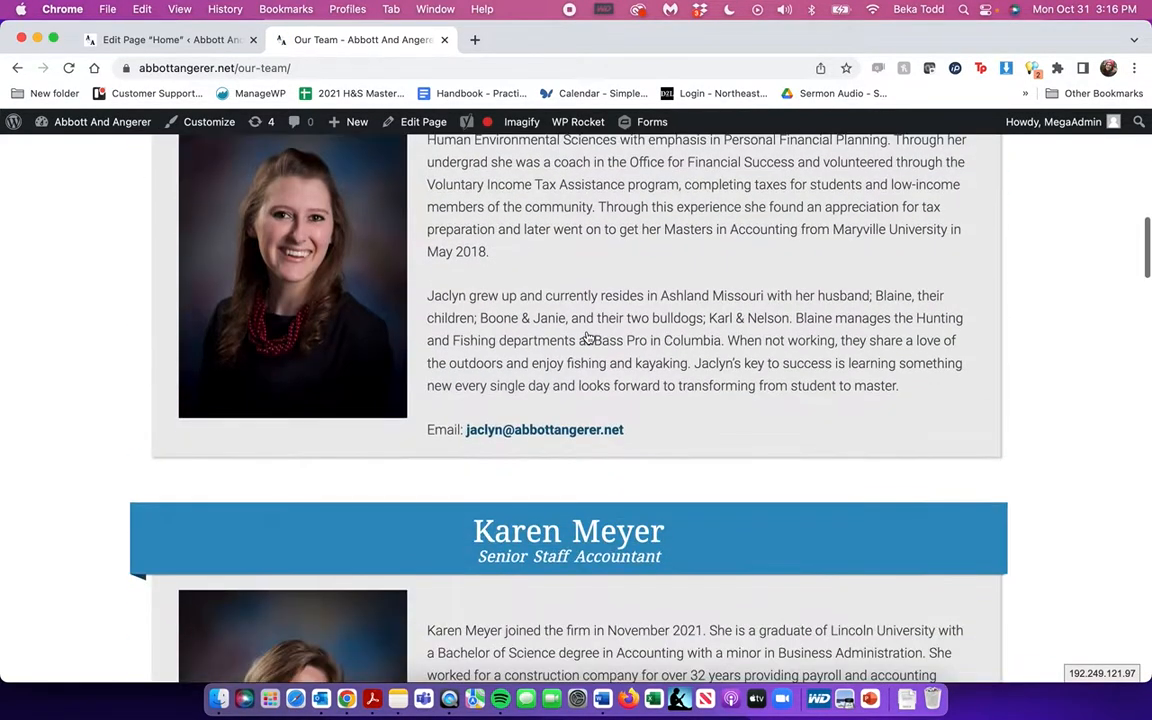
{"action": "scroll", "coordinate": [588, 337], "scroll_direction": "down", "scroll_amount": 12}
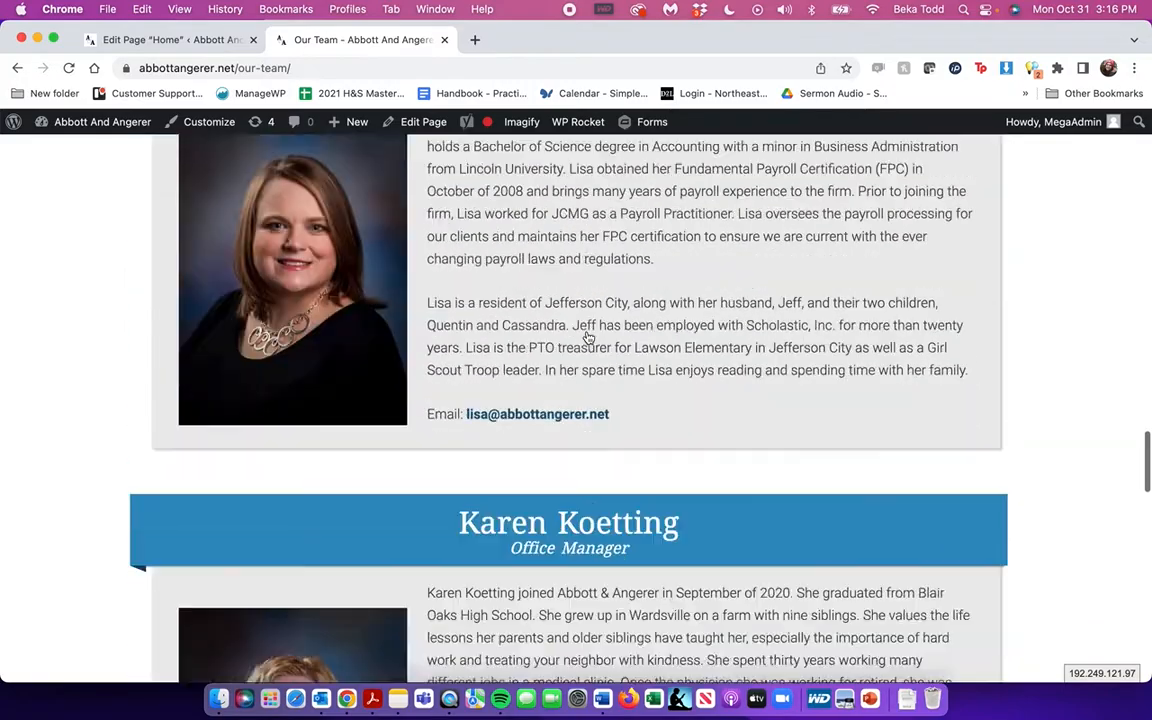
{"action": "scroll", "coordinate": [588, 337], "scroll_direction": "down", "scroll_amount": 15}
{"action": "scroll", "coordinate": [588, 337], "scroll_direction": "up", "scroll_amount": 20}
Show the Staff content options in the WordPress admin, and return to the live Our Team page
{"action": "left_click", "coordinate": [170, 40]}
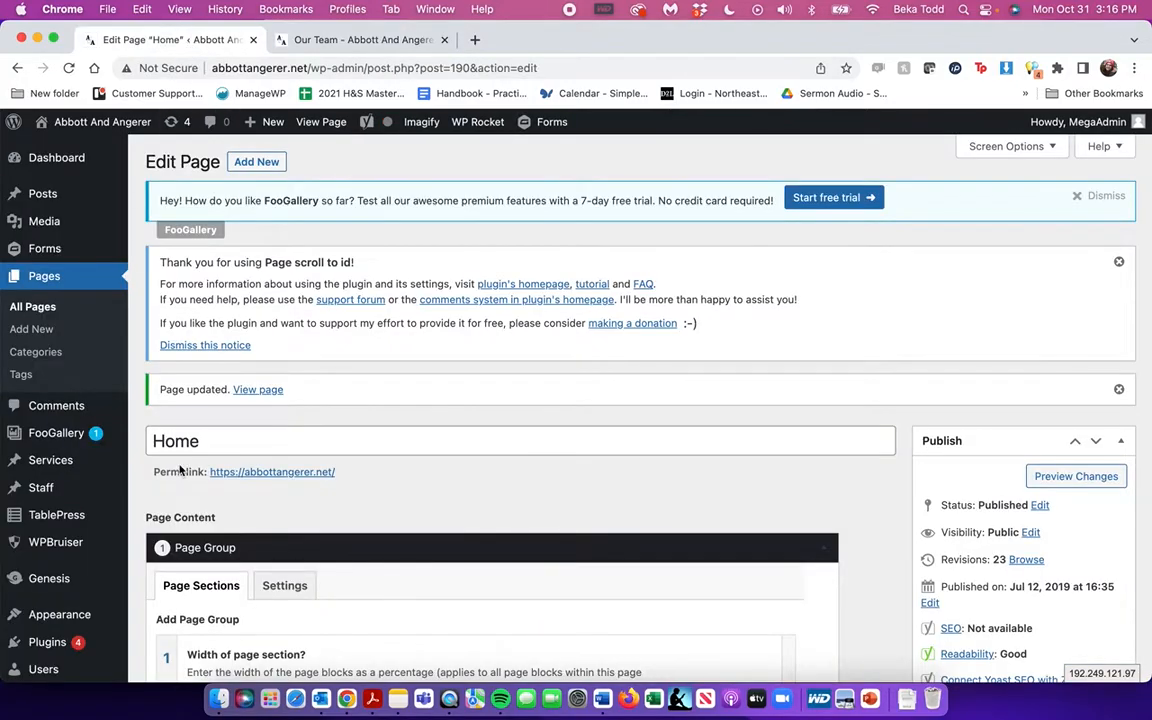
{"action": "mouse_move", "coordinate": [56, 492]}
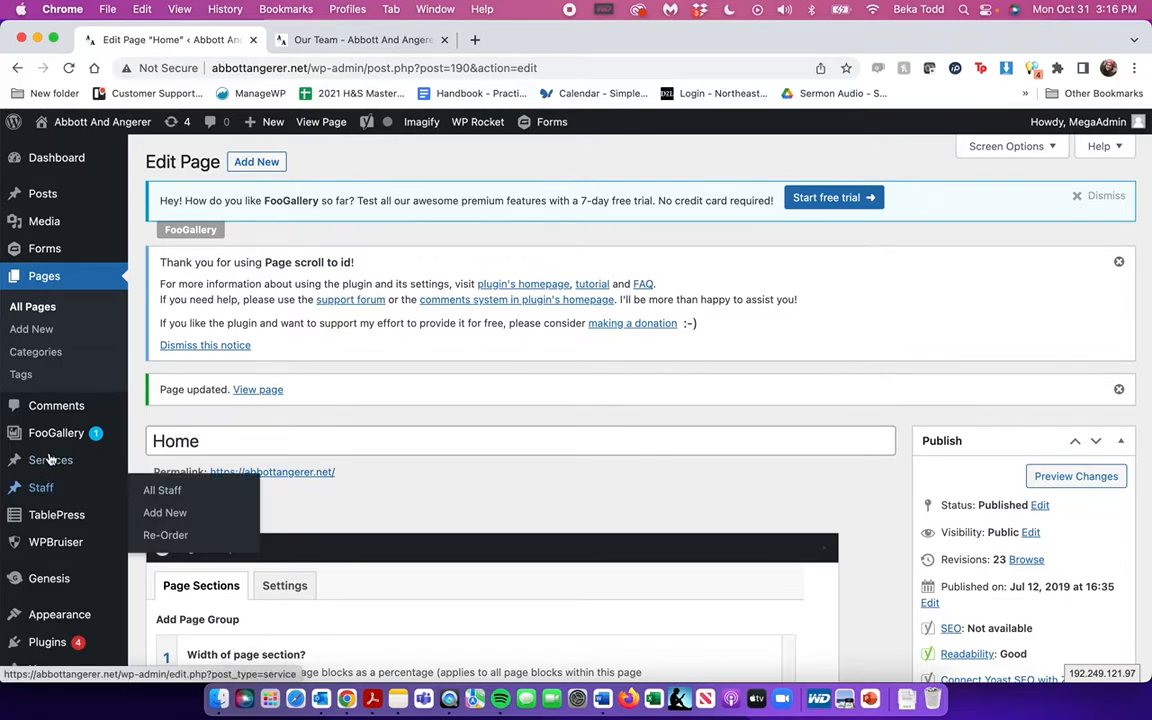
{"action": "left_click", "coordinate": [326, 42]}
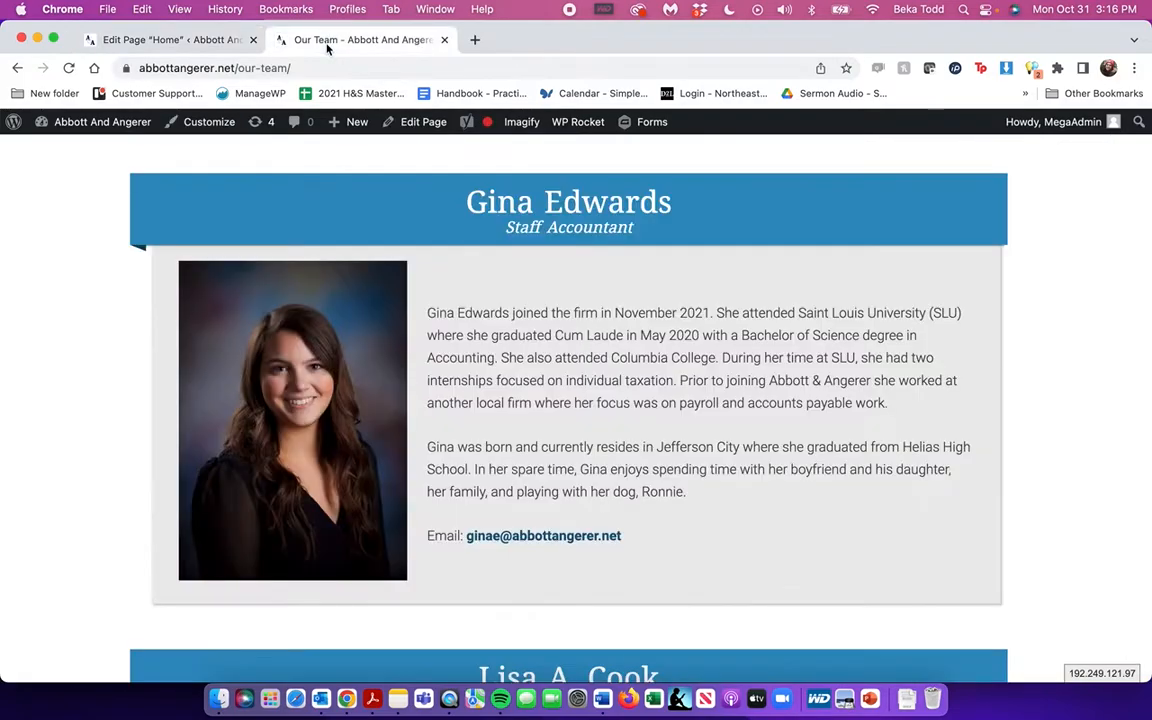
Open the live Services page, look over its service blocks, and point out the Services content type in the WordPress admin
{"action": "scroll", "coordinate": [538, 278], "scroll_direction": "up", "scroll_amount": 15}
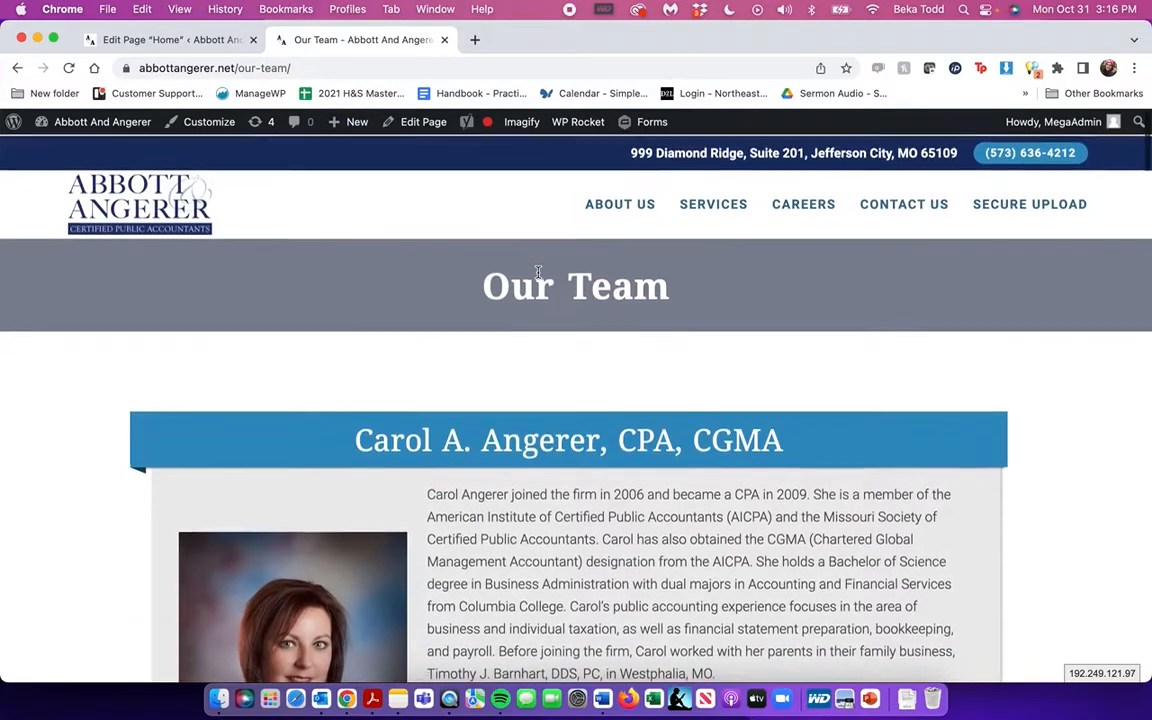
{"action": "left_click", "coordinate": [708, 212]}
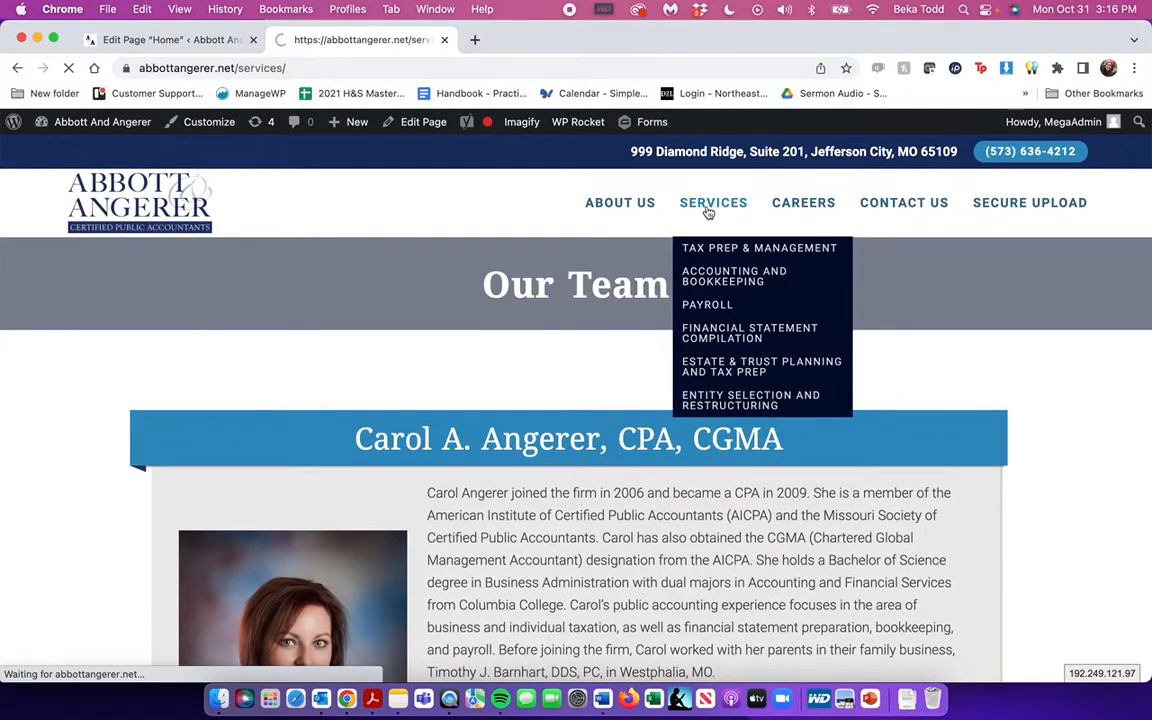
{"action": "scroll", "coordinate": [708, 212], "scroll_direction": "down", "scroll_amount": 5}
{"action": "scroll", "coordinate": [708, 212], "scroll_direction": "up", "scroll_amount": 2}
{"action": "scroll", "coordinate": [463, 497], "scroll_direction": "down", "scroll_amount": 5}
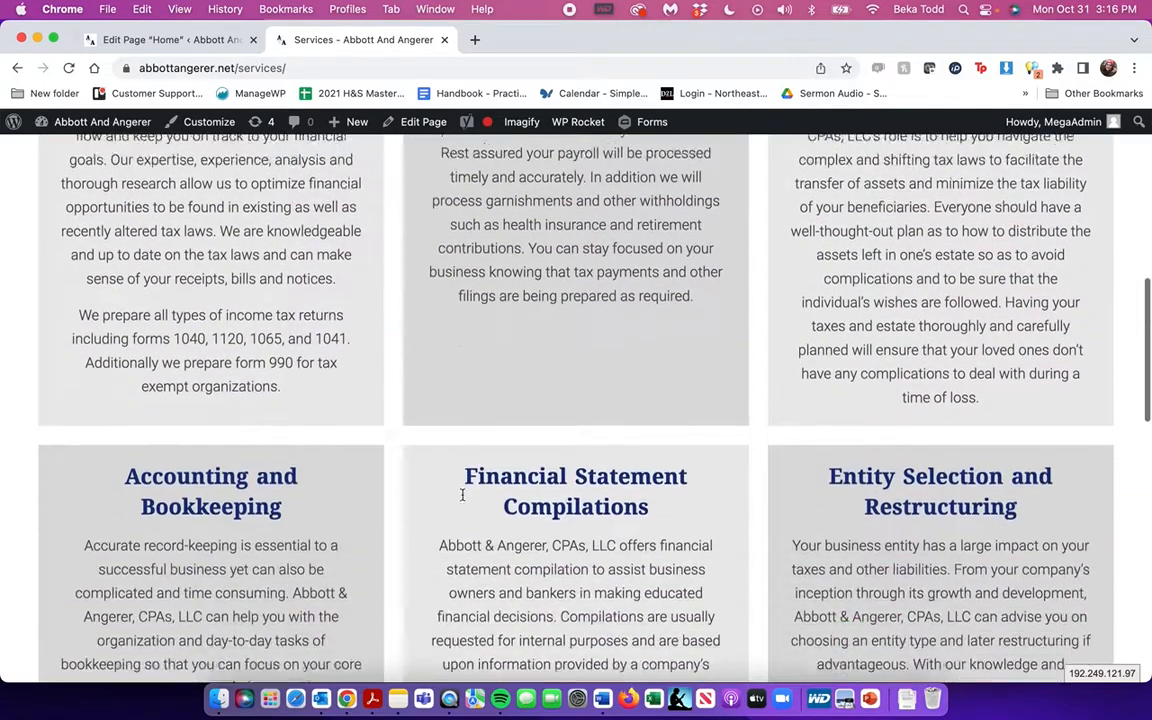
{"action": "left_click", "coordinate": [190, 42]}
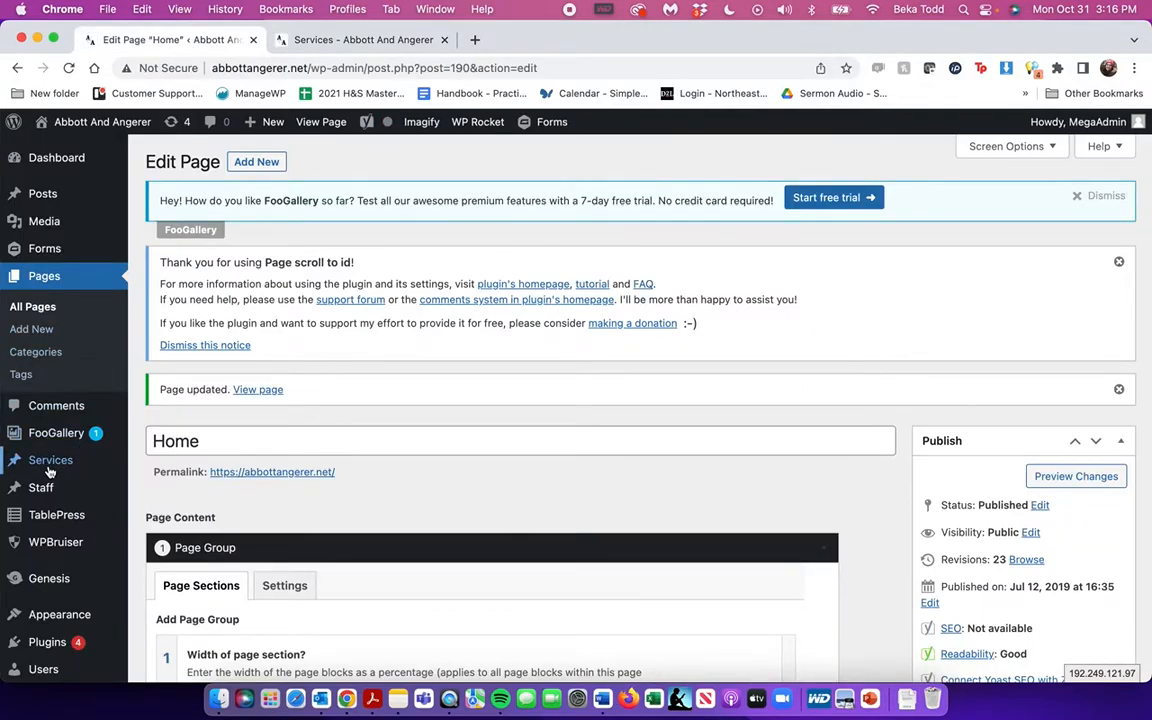
{"action": "left_click", "coordinate": [334, 38]}
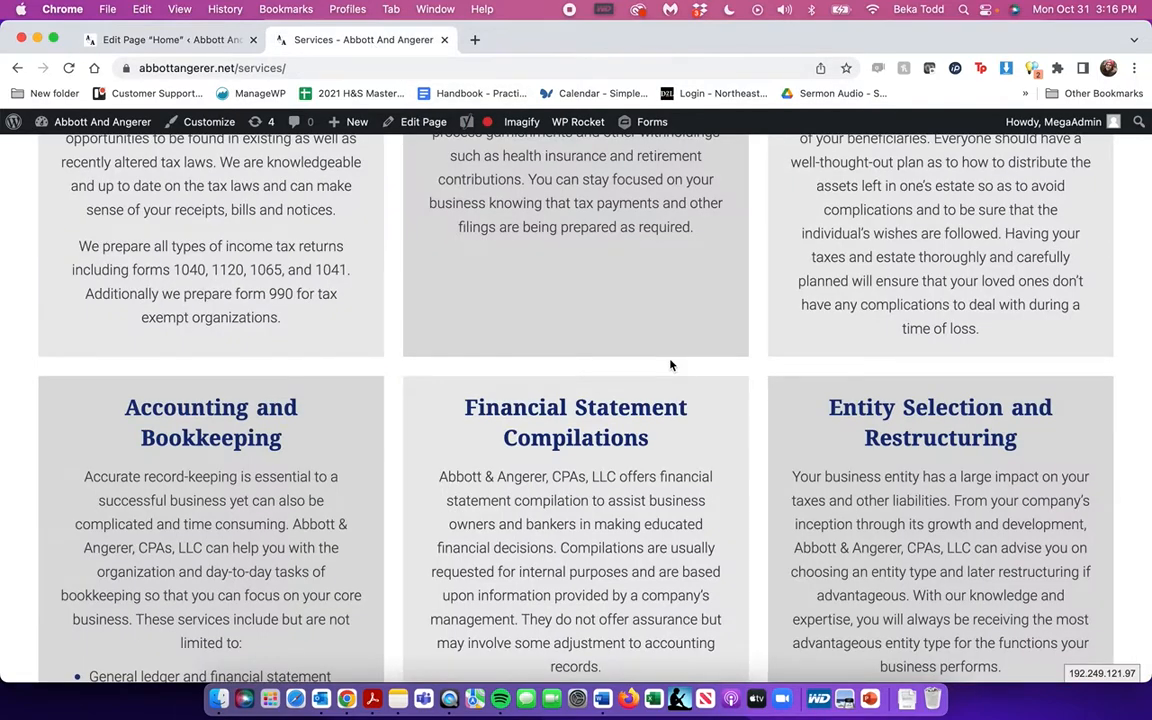
Open the live Careers page from the site navigation and look over its application form
{"action": "scroll", "coordinate": [670, 364], "scroll_direction": "up", "scroll_amount": 5}
{"action": "left_click", "coordinate": [814, 206]}
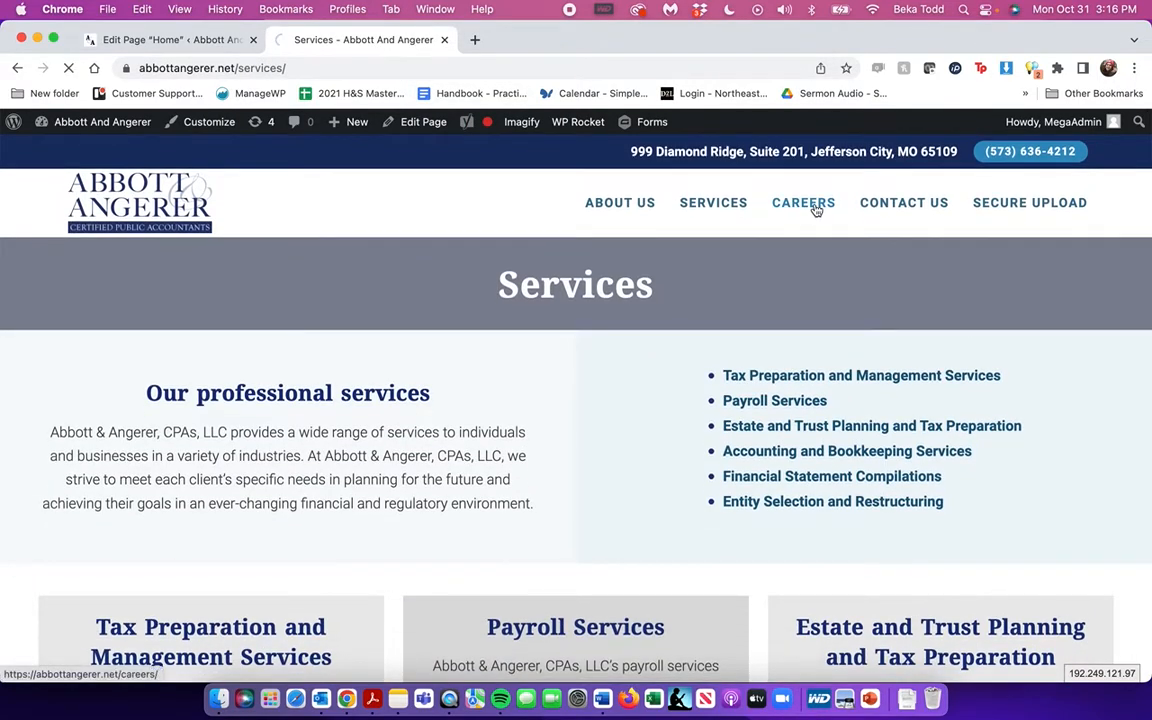
{"action": "scroll", "coordinate": [776, 360], "scroll_direction": "down", "scroll_amount": 6}
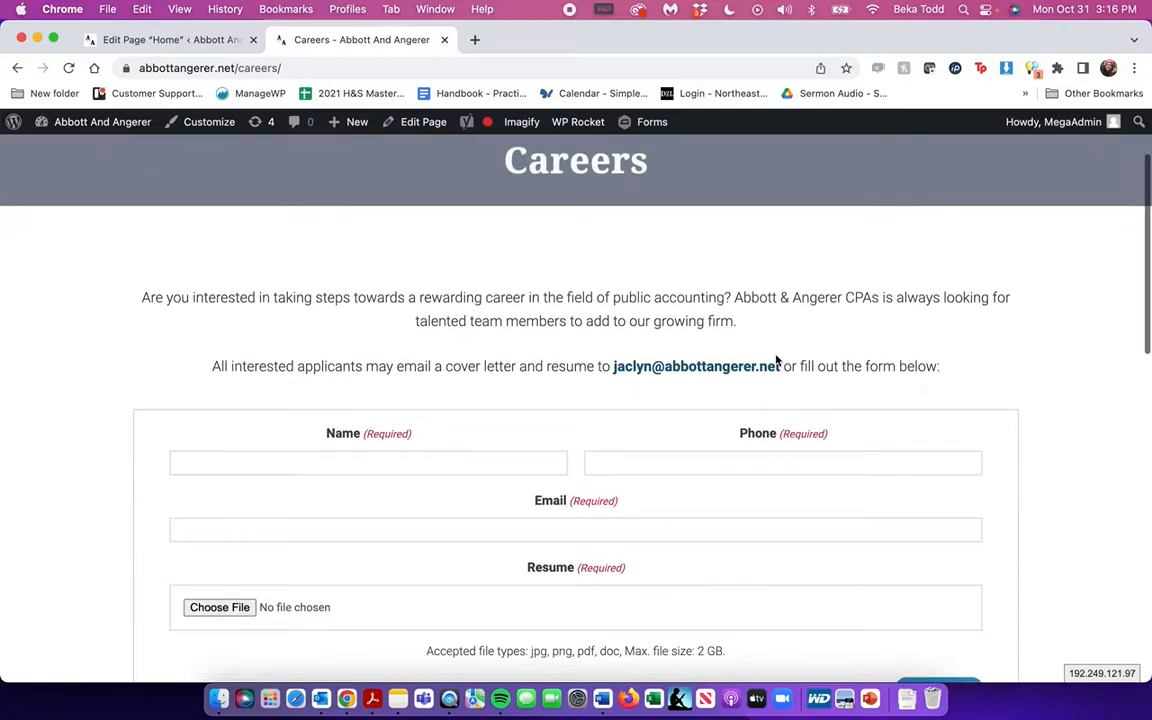
{"action": "scroll", "coordinate": [776, 360], "scroll_direction": "up", "scroll_amount": 6}
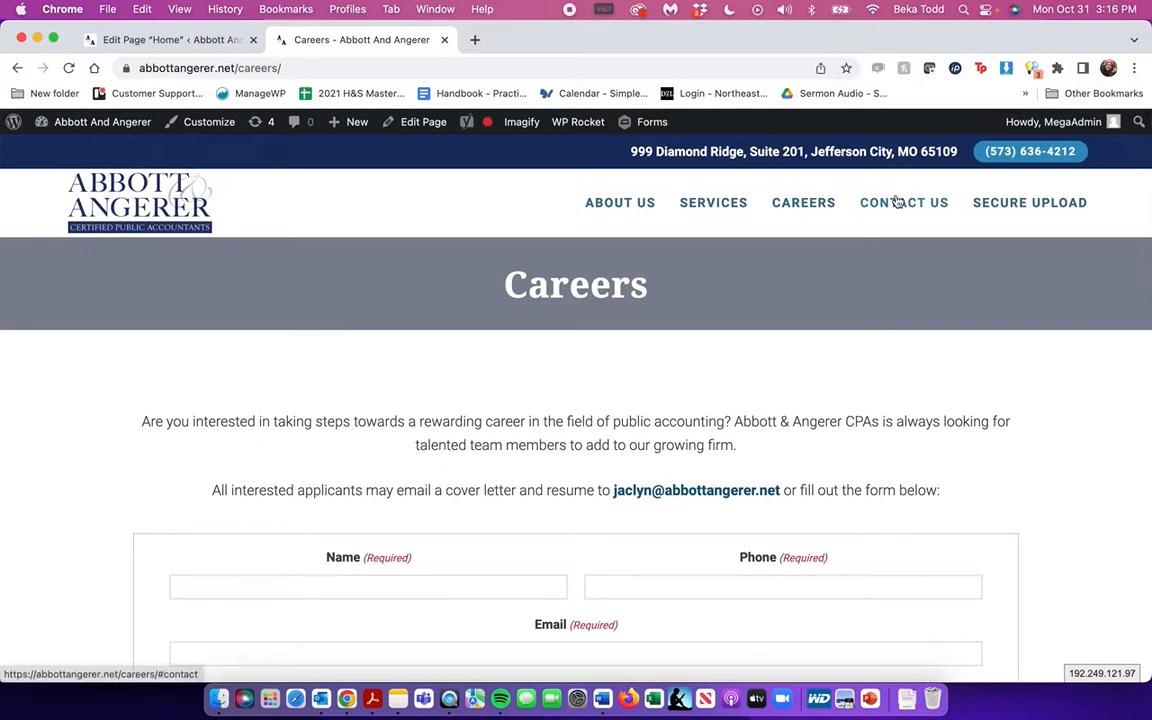
{"action": "scroll", "coordinate": [896, 200], "scroll_direction": "down", "scroll_amount": 6}
{"action": "scroll", "coordinate": [896, 200], "scroll_direction": "up", "scroll_amount": 6}
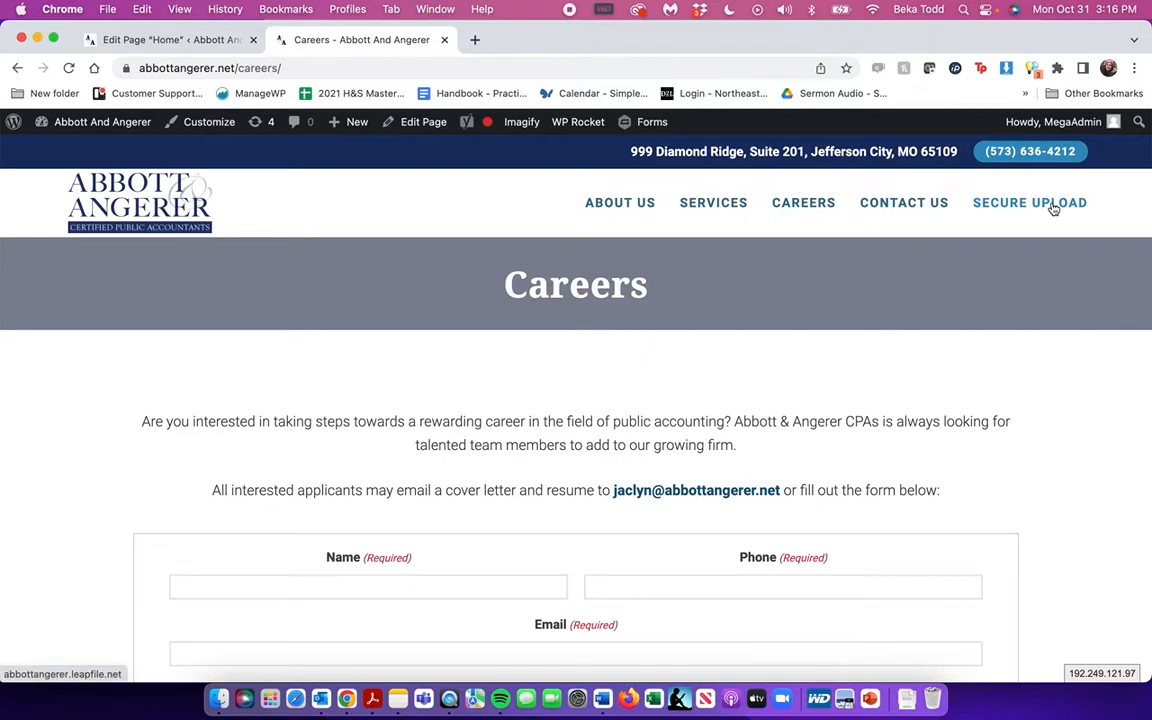
Open the live About Us page from the site navigation and skim its content
{"action": "mouse_move", "coordinate": [620, 208]}
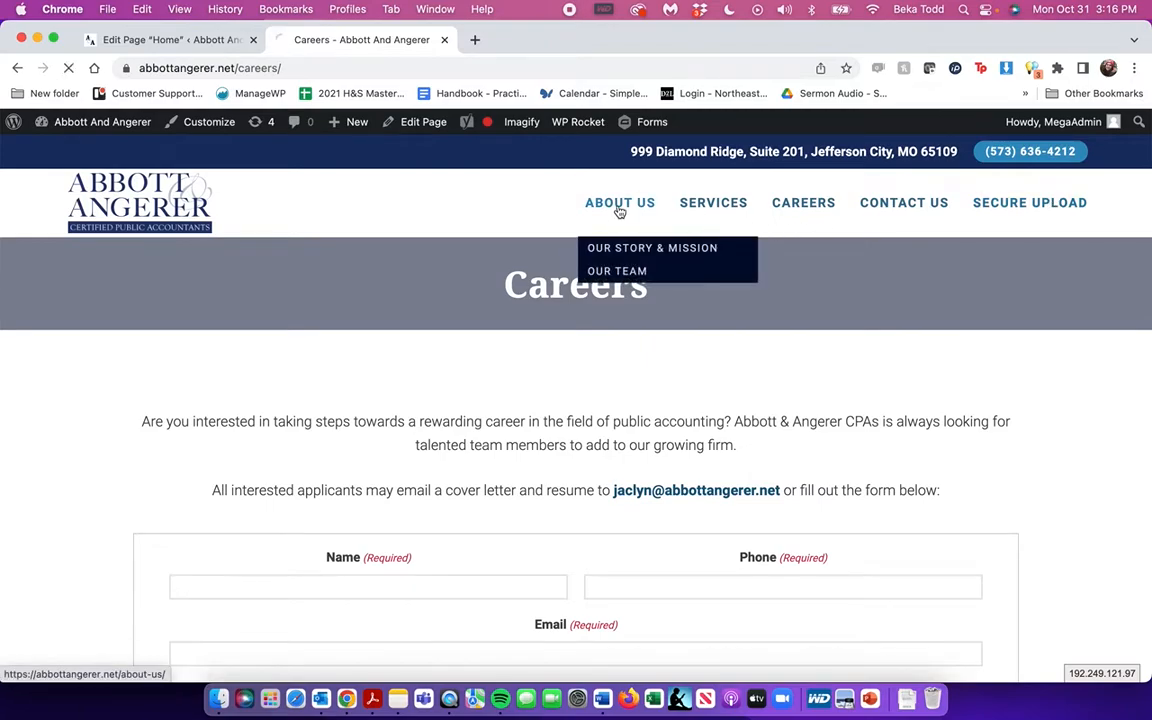
{"action": "scroll", "coordinate": [620, 210], "scroll_direction": "down", "scroll_amount": 5}
{"action": "scroll", "coordinate": [620, 212], "scroll_direction": "up", "scroll_amount": 2}
{"action": "scroll", "coordinate": [620, 212], "scroll_direction": "up", "scroll_amount": 10}
Return to the WordPress admin and open the About Us page for editing from the list of all pages
{"action": "left_click", "coordinate": [176, 39]}
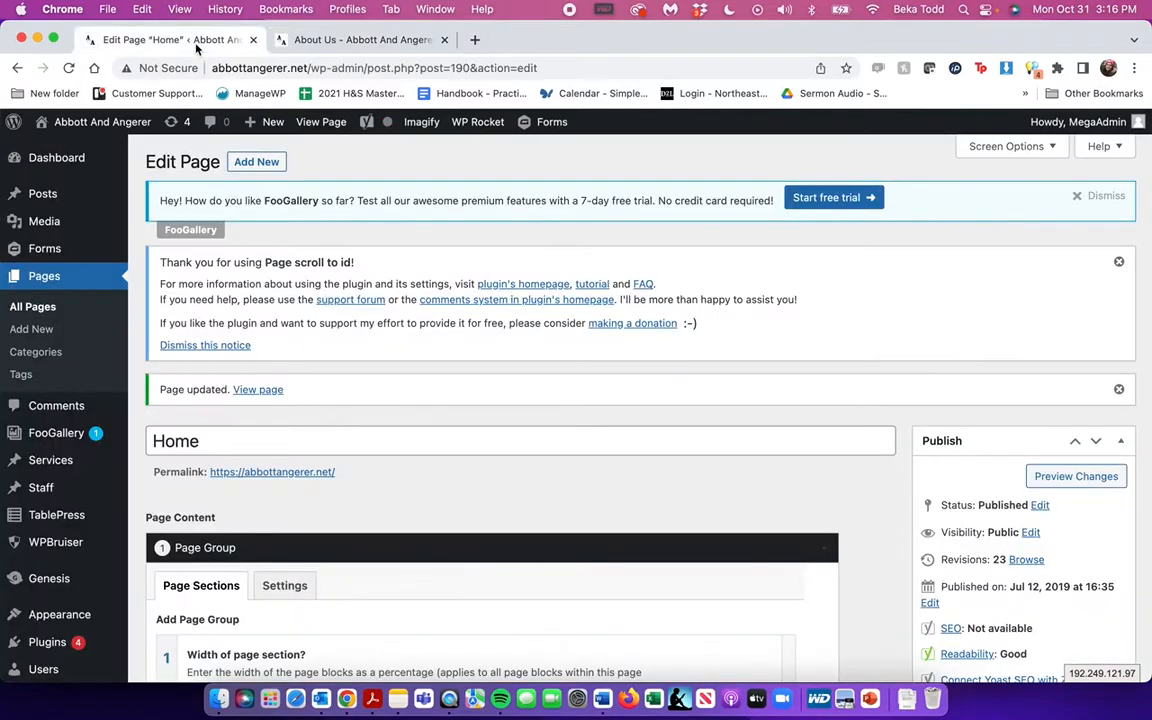
{"action": "left_click", "coordinate": [32, 313]}
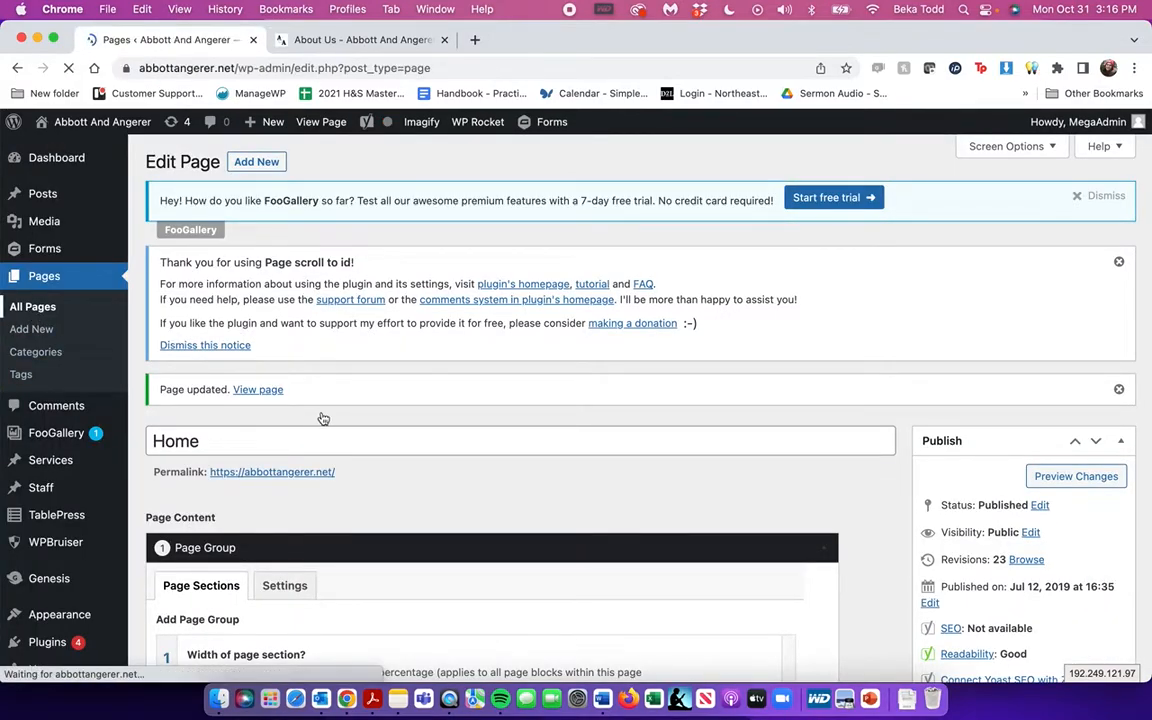
{"action": "scroll", "coordinate": [322, 417], "scroll_direction": "down", "scroll_amount": 5}
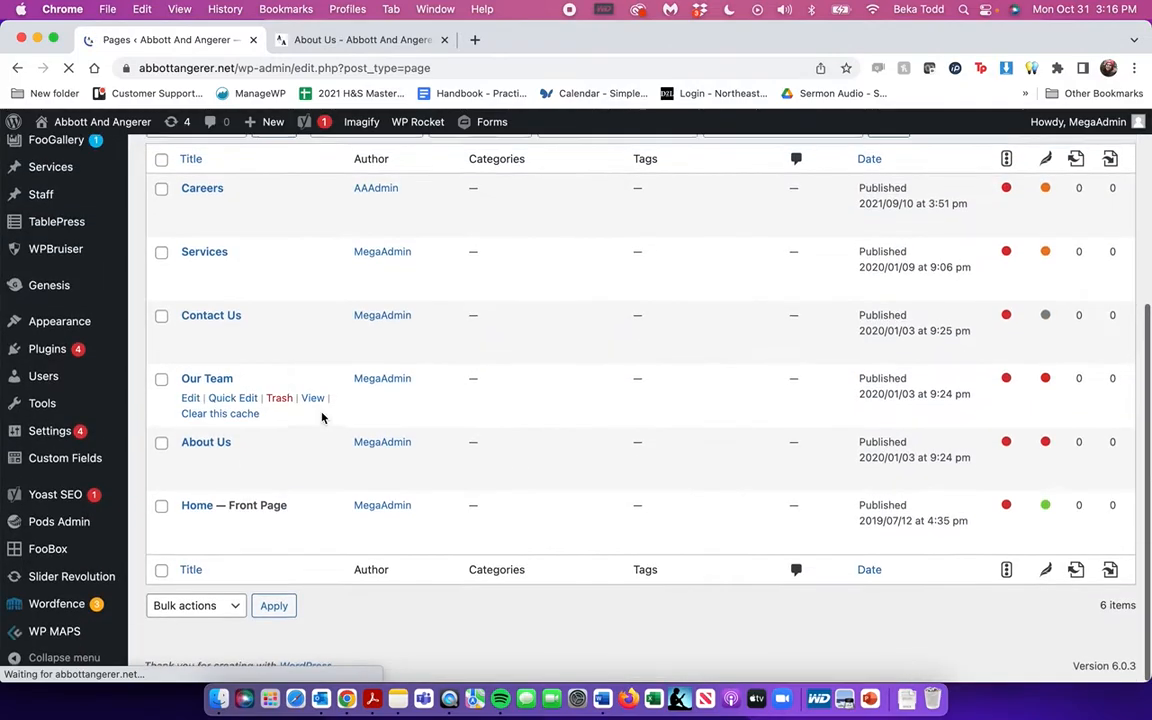
{"action": "left_click", "coordinate": [213, 441]}
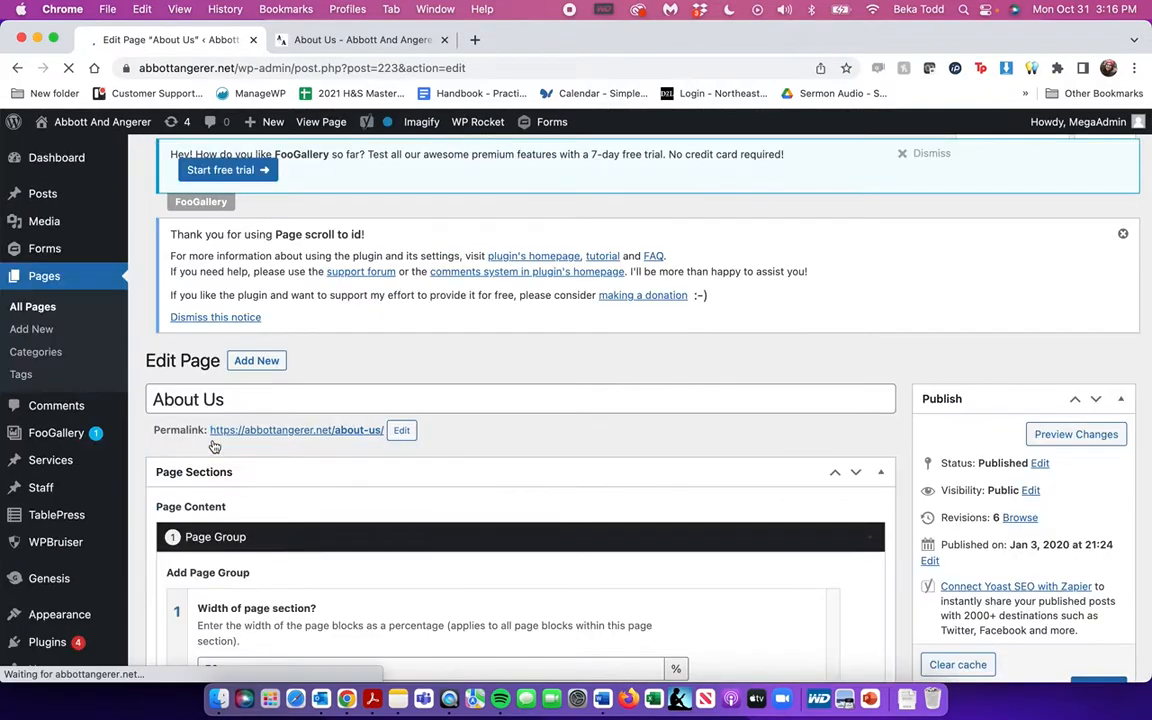
Look over the About Our Firm and Our Mission section content in the About Us page editor
{"action": "scroll", "coordinate": [213, 446], "scroll_direction": "down", "scroll_amount": 5}
{"action": "scroll", "coordinate": [213, 446], "scroll_direction": "down", "scroll_amount": 10}
{"action": "scroll", "coordinate": [213, 446], "scroll_direction": "up", "scroll_amount": 2}
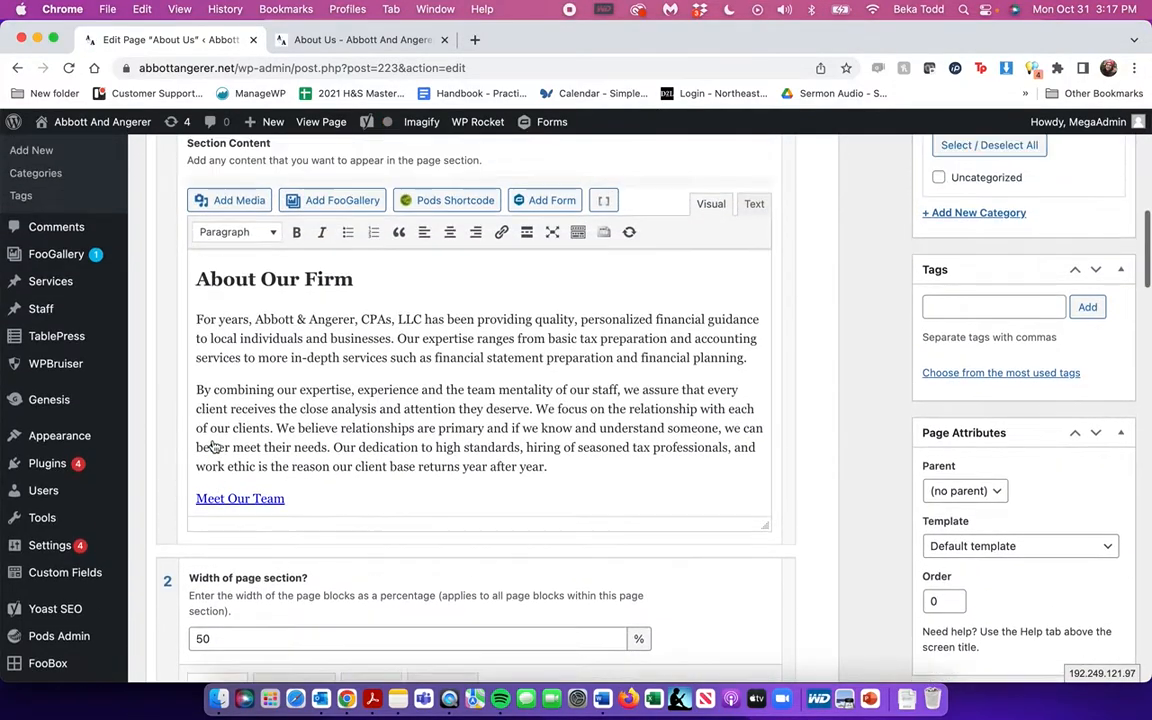
{"action": "left_click", "coordinate": [430, 370]}
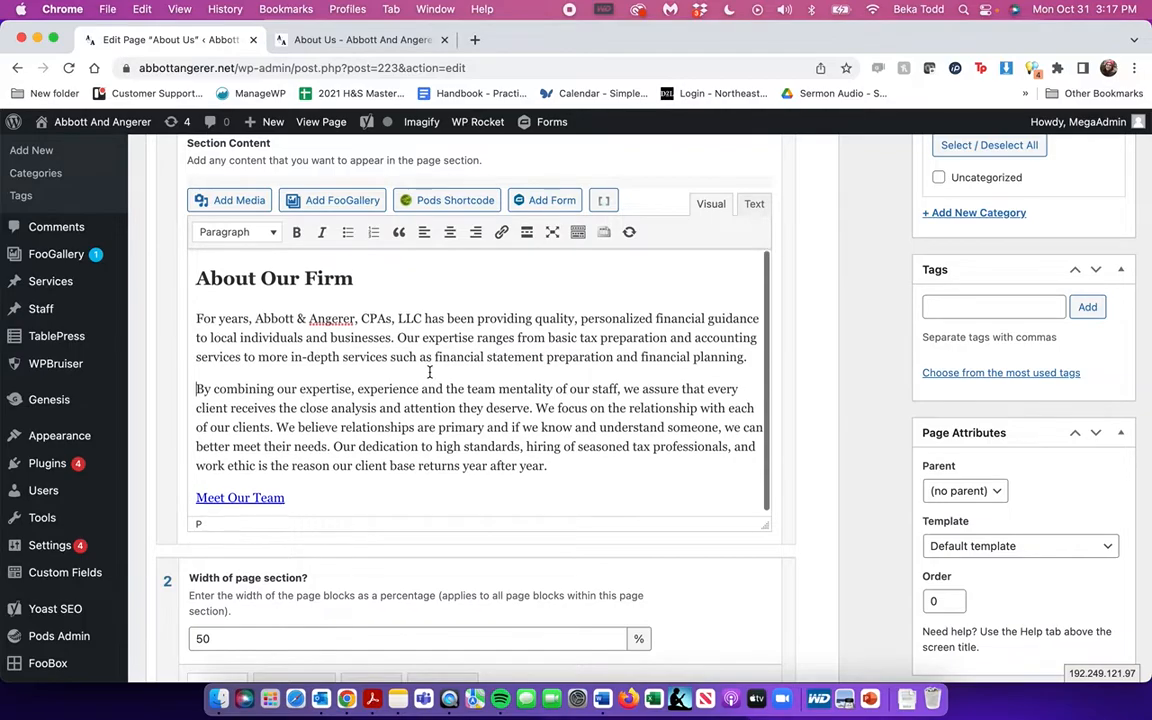
{"action": "scroll", "coordinate": [490, 281], "scroll_direction": "down", "scroll_amount": 15}
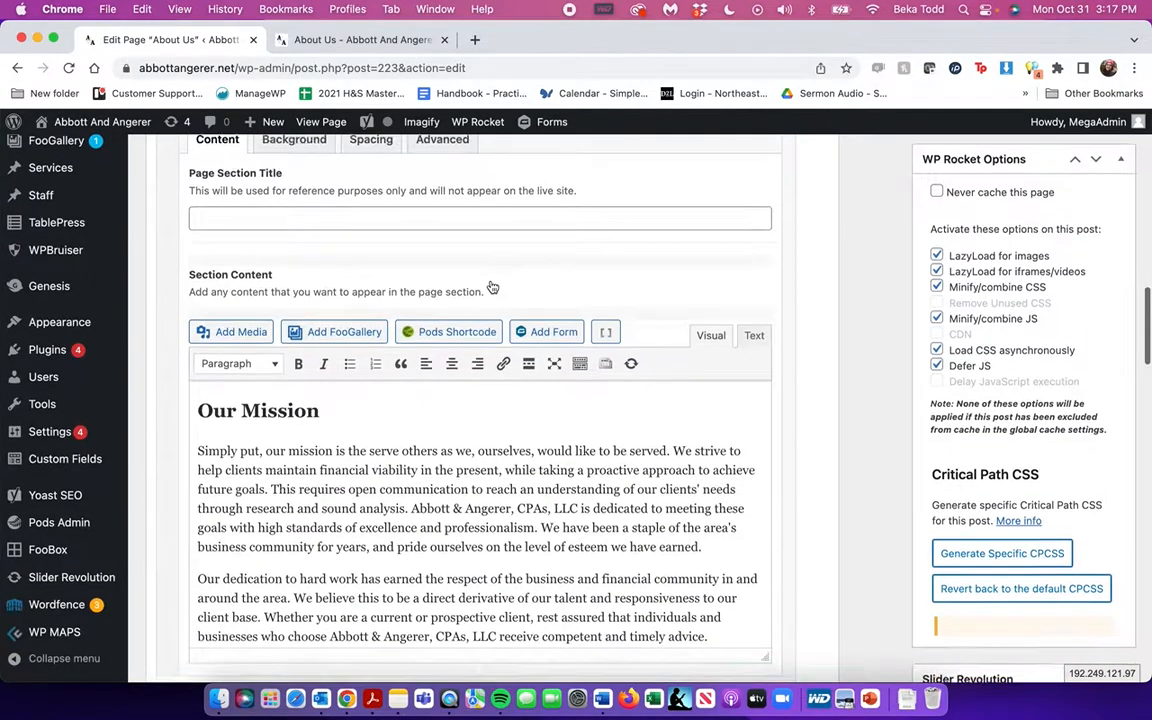
{"action": "scroll", "coordinate": [448, 334], "scroll_direction": "up", "scroll_amount": 5}
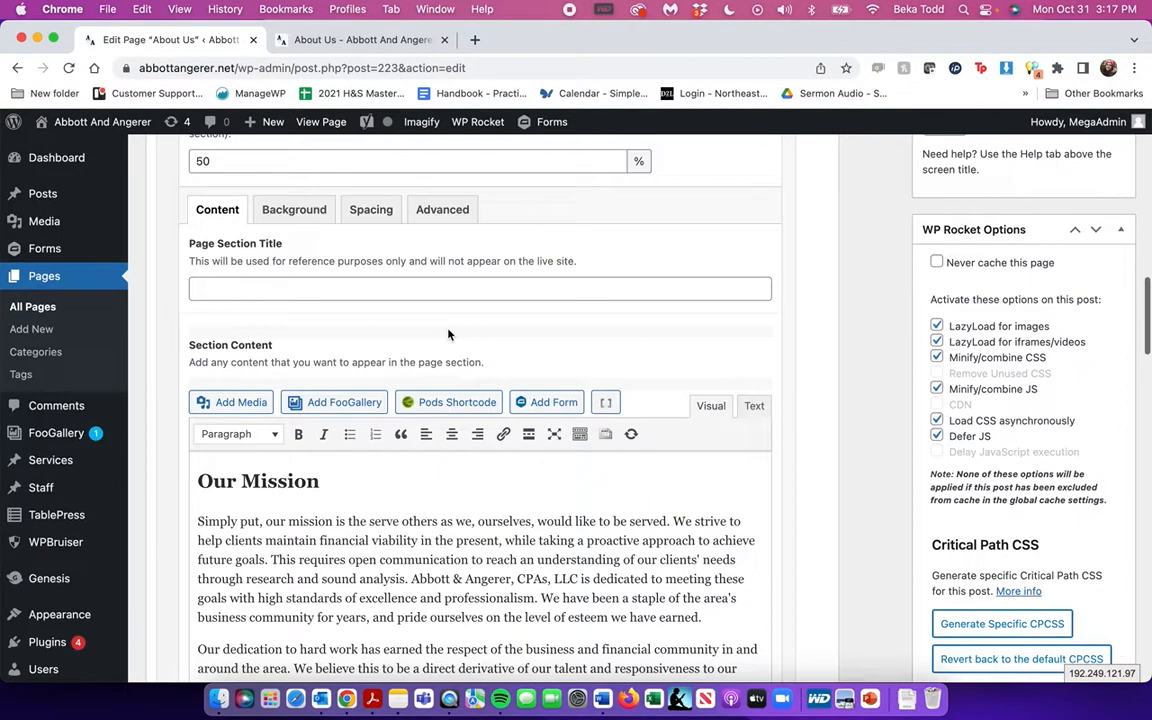
{"action": "scroll", "coordinate": [447, 334], "scroll_direction": "up", "scroll_amount": 3}
Compare the live About Us page's two side-by-side sections with the editor, and return to the page editor
{"action": "left_click", "coordinate": [376, 45]}
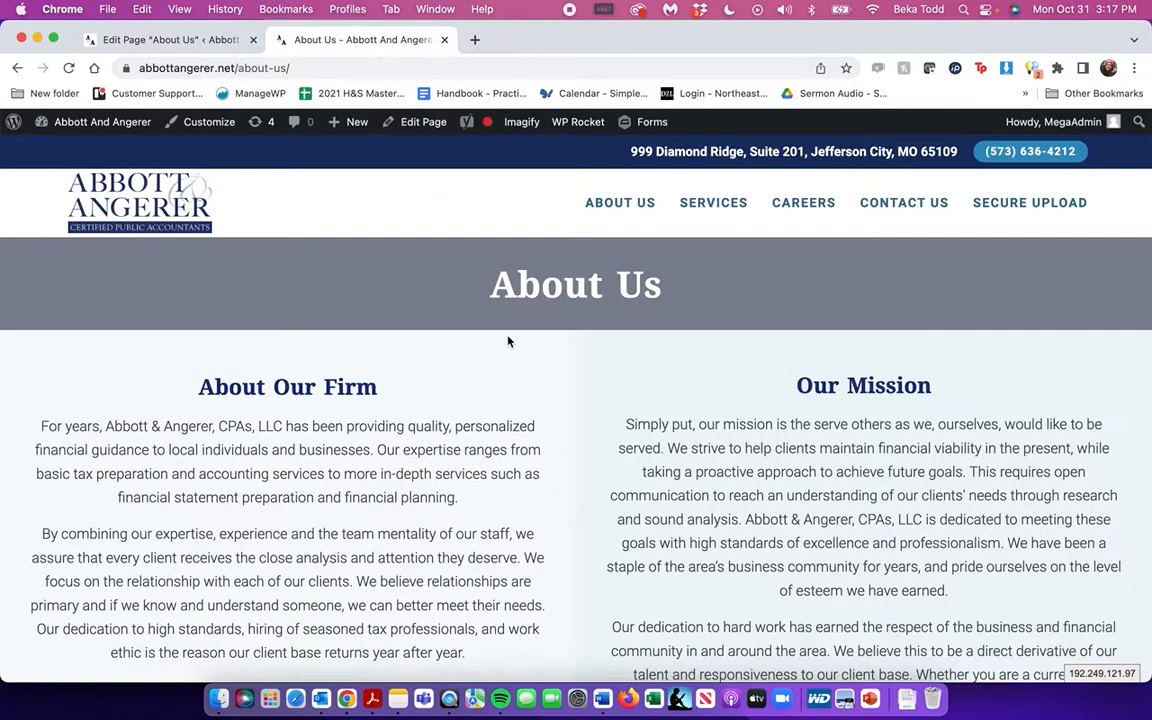
{"action": "scroll", "coordinate": [548, 416], "scroll_direction": "down", "scroll_amount": 5}
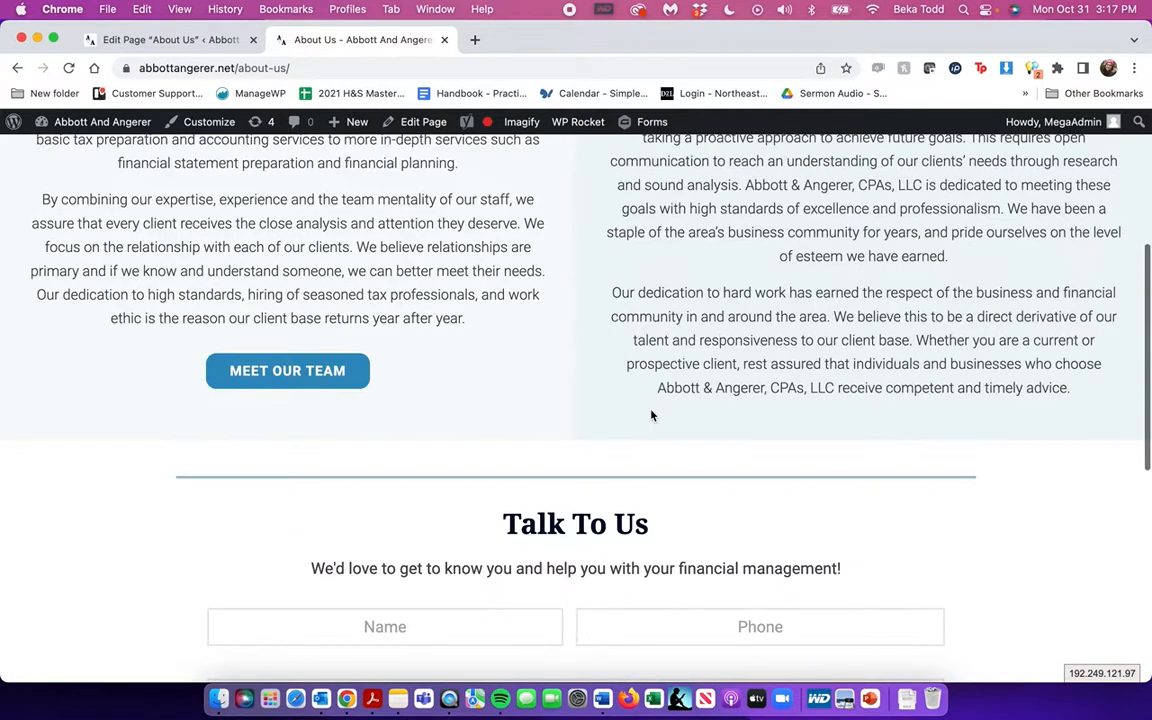
{"action": "scroll", "coordinate": [645, 410], "scroll_direction": "up", "scroll_amount": 4}
{"action": "left_click", "coordinate": [185, 42]}
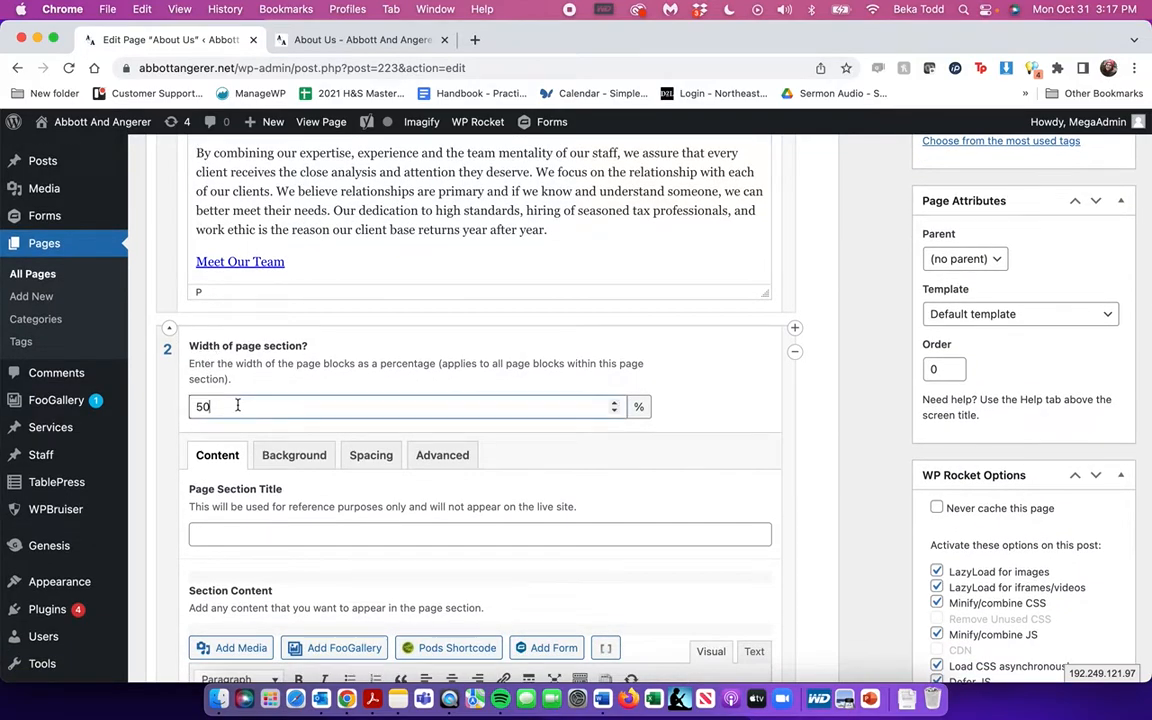
Check the background settings of the Our Mission and About Our Firm sections, returning each to its content view
{"action": "left_click", "coordinate": [294, 455]}
{"action": "scroll", "coordinate": [272, 452], "scroll_direction": "down", "scroll_amount": 8}
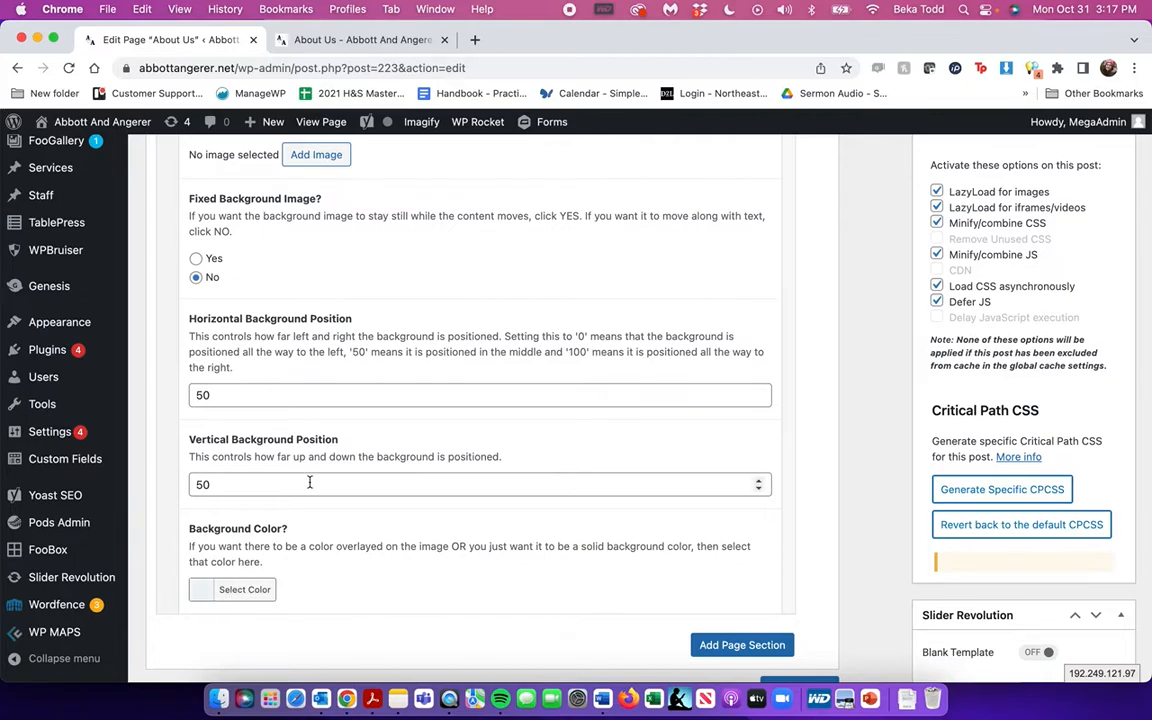
{"action": "scroll", "coordinate": [310, 482], "scroll_direction": "up", "scroll_amount": 3}
{"action": "left_click", "coordinate": [215, 252]}
{"action": "scroll", "coordinate": [214, 256], "scroll_direction": "up", "scroll_amount": 10}
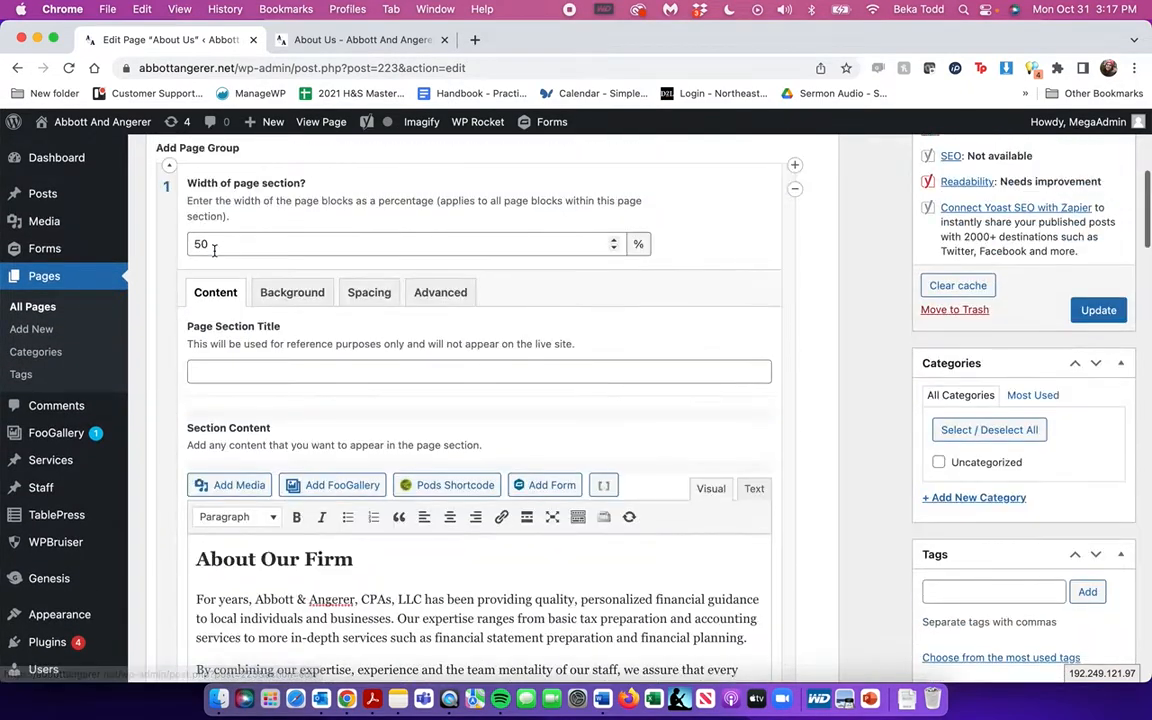
{"action": "left_click", "coordinate": [302, 303]}
{"action": "left_click", "coordinate": [217, 292]}
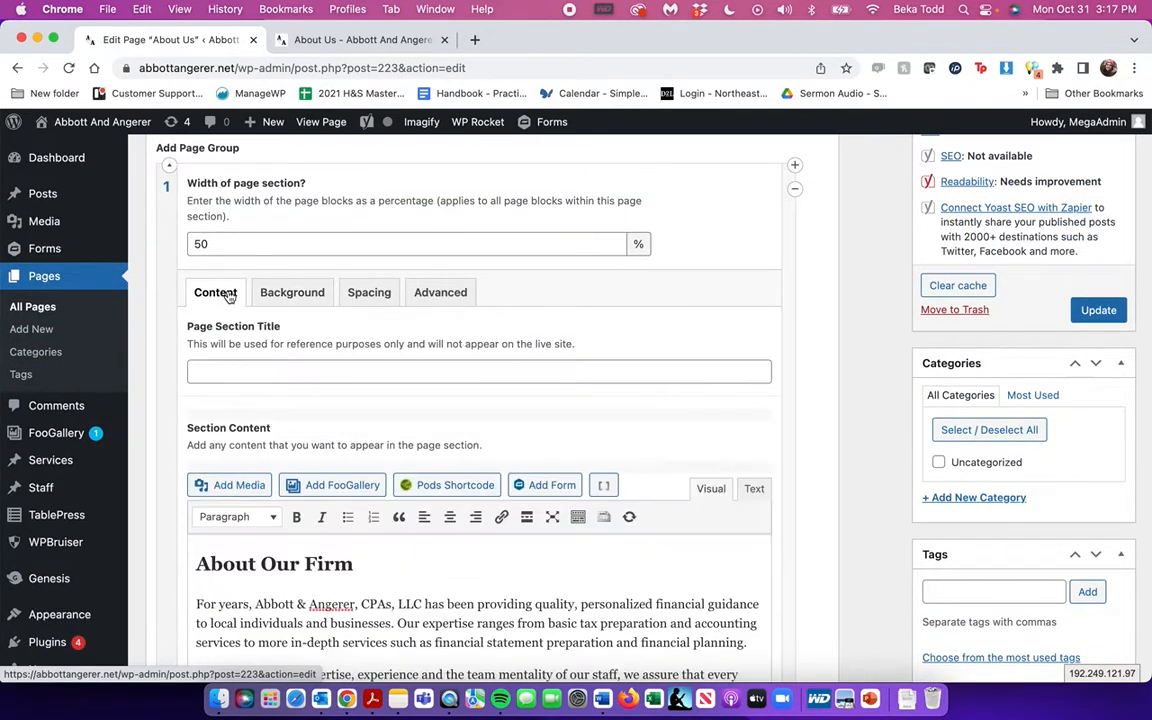
Add a third page section below Our Mission and set its width to 50%
{"action": "scroll", "coordinate": [226, 290], "scroll_direction": "down", "scroll_amount": 10}
{"action": "scroll", "coordinate": [229, 290], "scroll_direction": "down", "scroll_amount": 5}
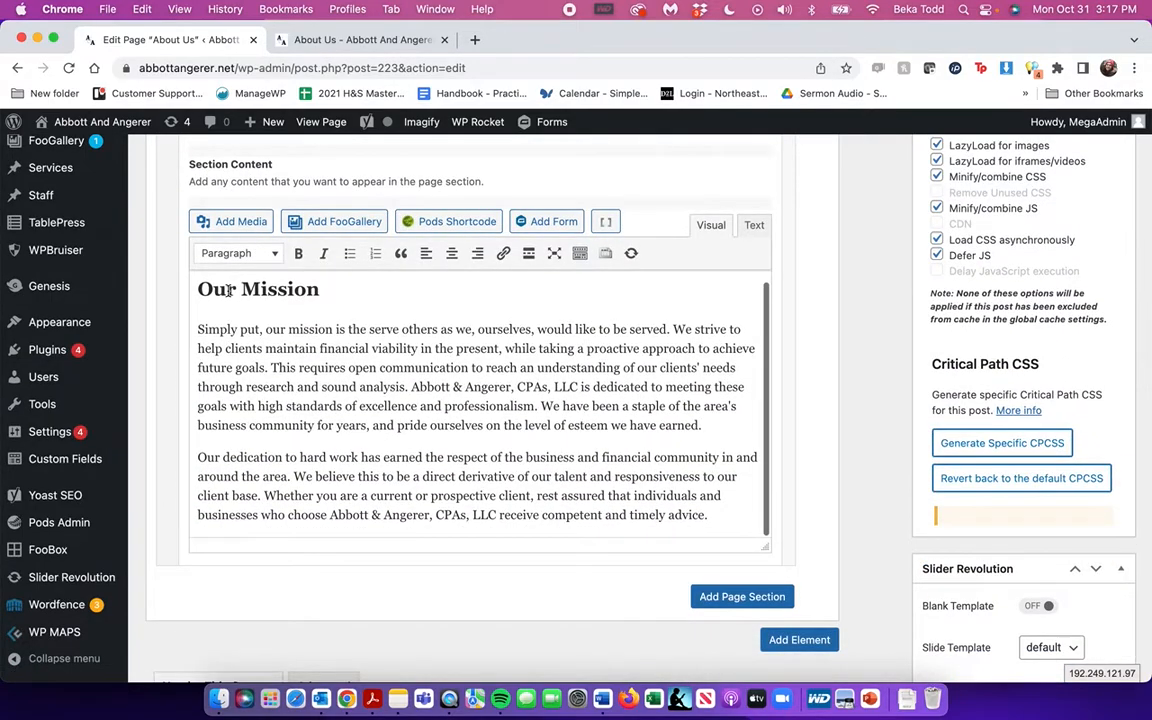
{"action": "scroll", "coordinate": [690, 447], "scroll_direction": "down", "scroll_amount": 3}
{"action": "left_click", "coordinate": [738, 472]}
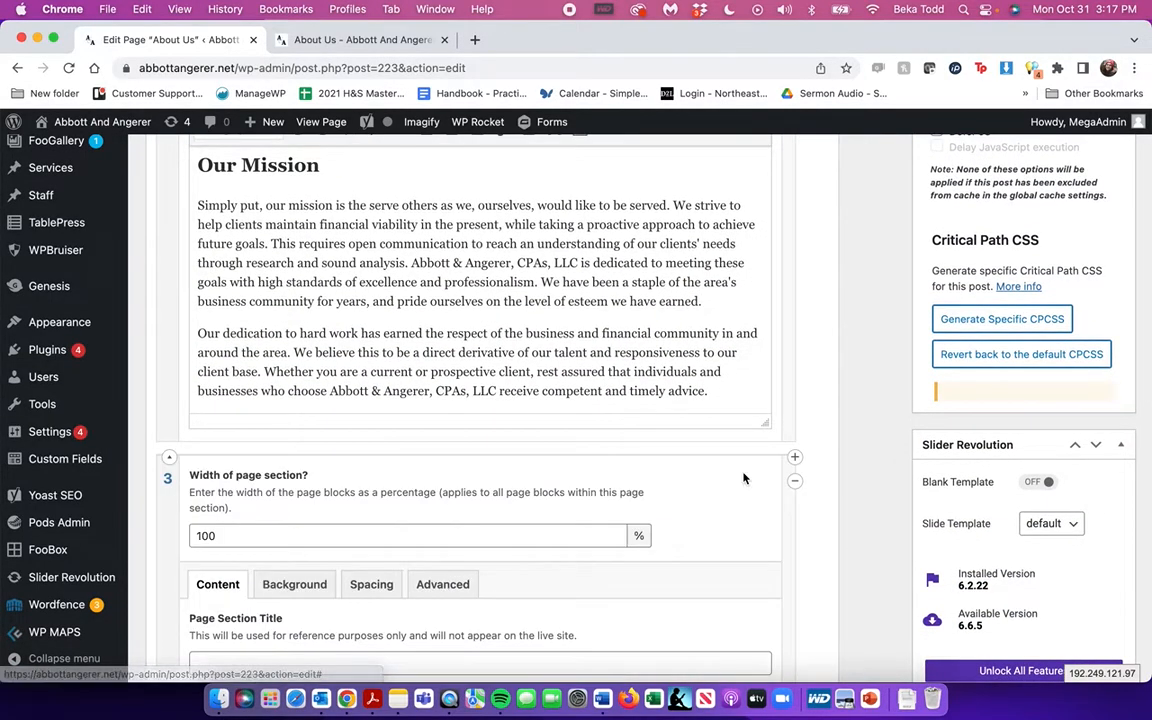
{"action": "double_click", "coordinate": [252, 537]}
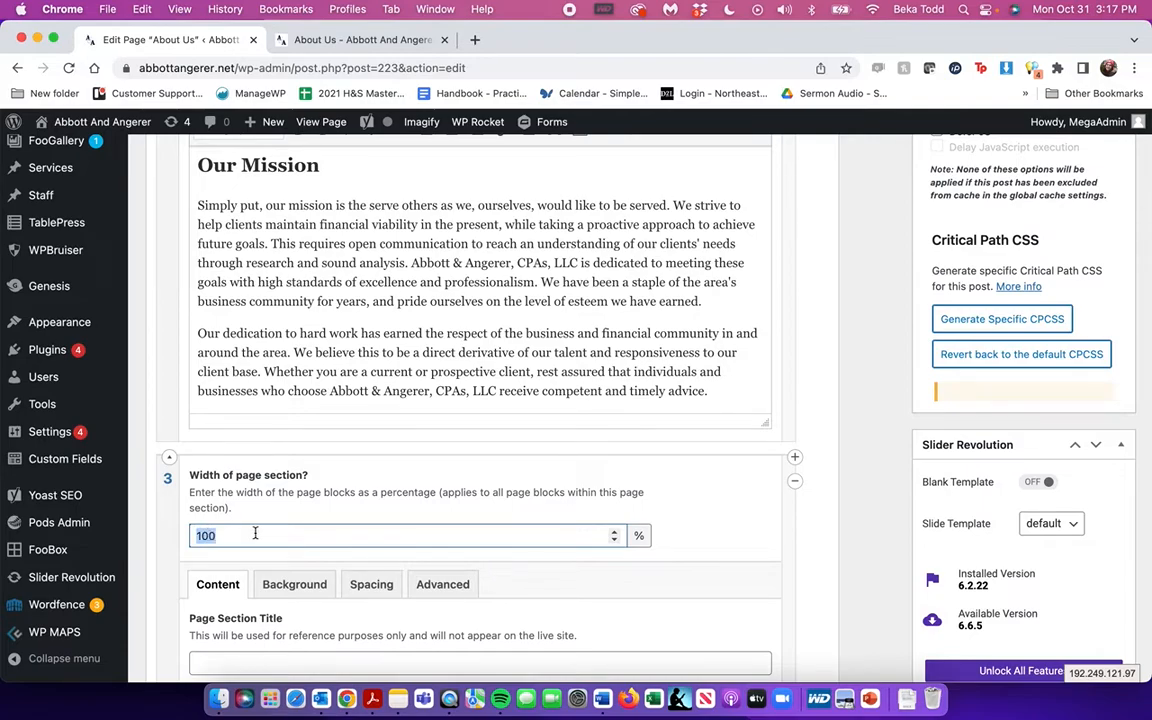
{"action": "scroll", "coordinate": [255, 534], "scroll_direction": "down", "scroll_amount": 1}
{"action": "type", "text": "96"}
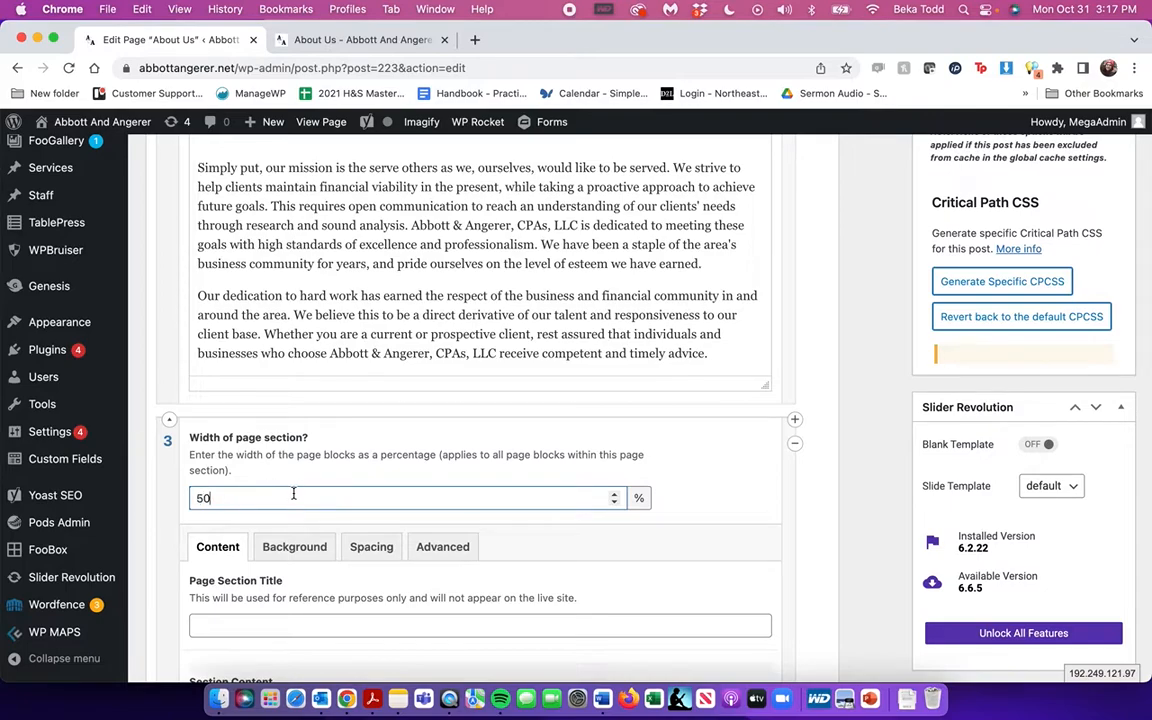
Clear the third section's width value and look over its empty content area
{"action": "scroll", "coordinate": [265, 498], "scroll_direction": "up", "scroll_amount": 1}
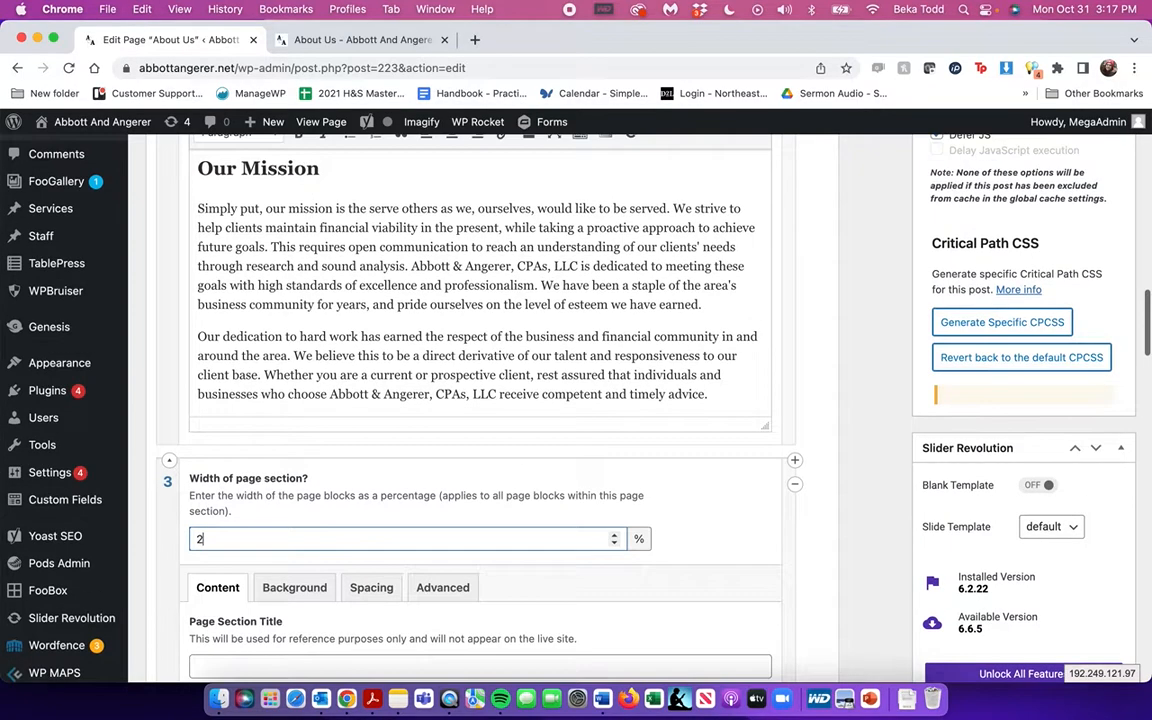
{"action": "scroll", "coordinate": [265, 498], "scroll_direction": "down", "scroll_amount": 2}
{"action": "key", "text": "BackSpace"}
{"action": "scroll", "coordinate": [238, 200], "scroll_direction": "down", "scroll_amount": 8}
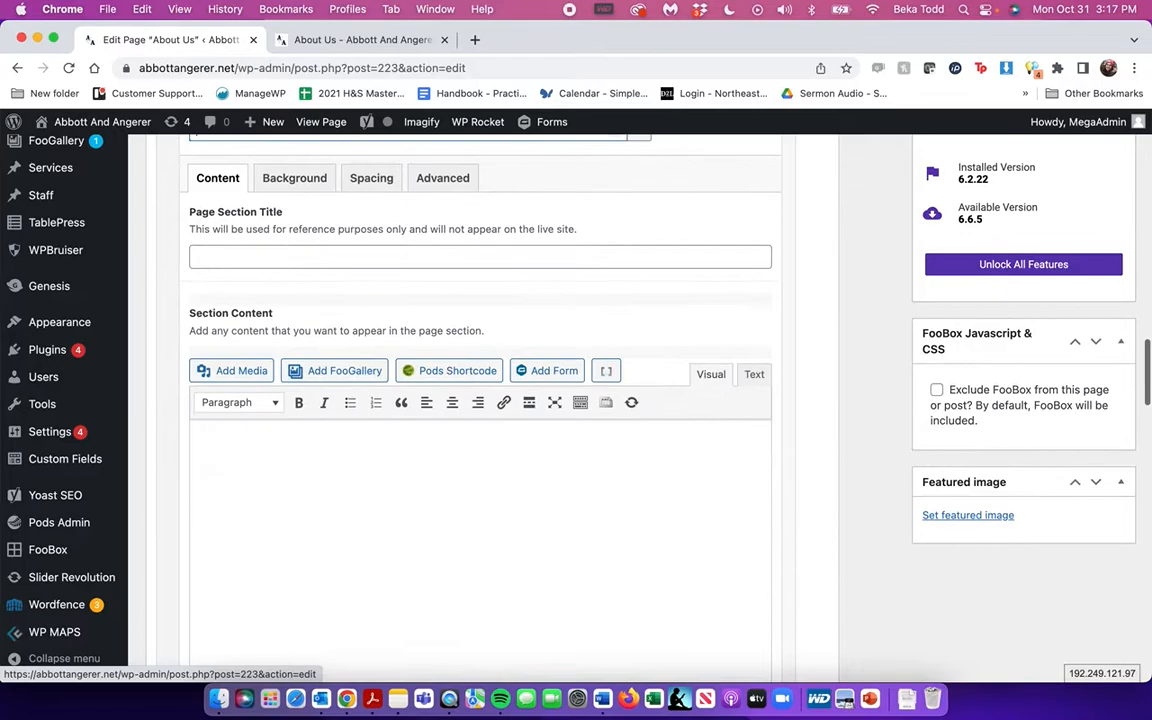
{"action": "scroll", "coordinate": [238, 200], "scroll_direction": "up", "scroll_amount": 7}
{"action": "scroll", "coordinate": [262, 222], "scroll_direction": "up", "scroll_amount": 7}
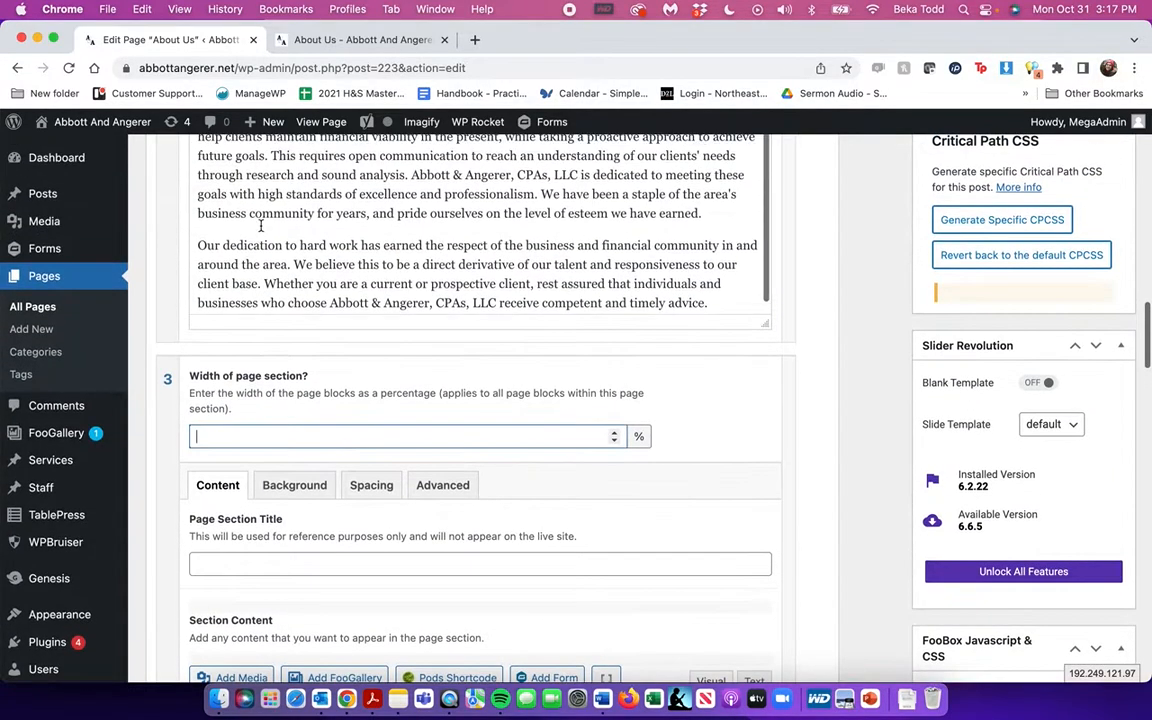
Show the Our Mission section's background color option, and go back to the About Our Firm section content
{"action": "scroll", "coordinate": [268, 215], "scroll_direction": "up", "scroll_amount": 4}
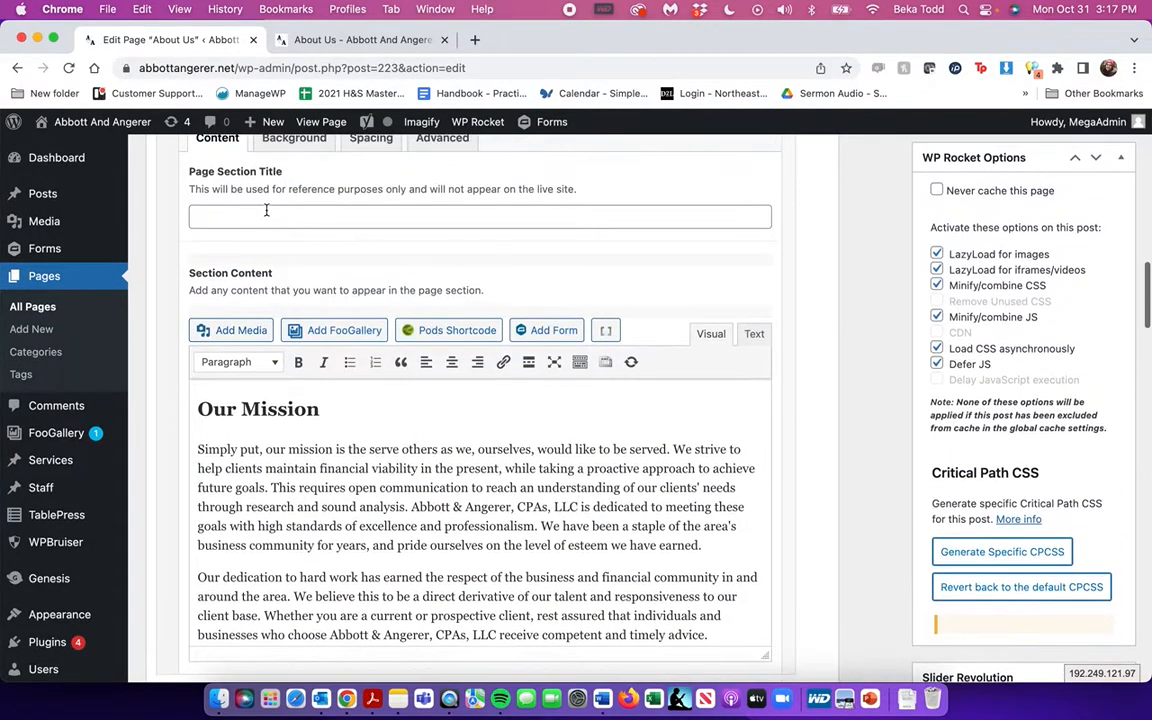
{"action": "left_click", "coordinate": [290, 205]}
{"action": "scroll", "coordinate": [285, 210], "scroll_direction": "down", "scroll_amount": 4}
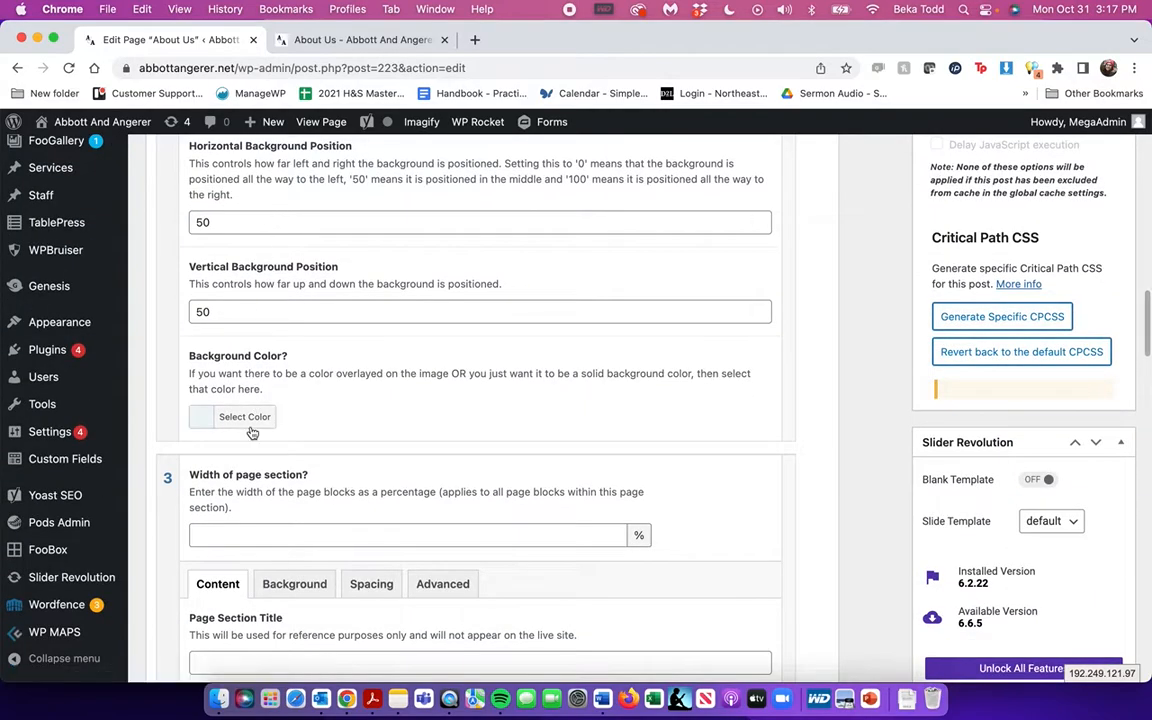
{"action": "scroll", "coordinate": [253, 430], "scroll_direction": "up", "scroll_amount": 15}
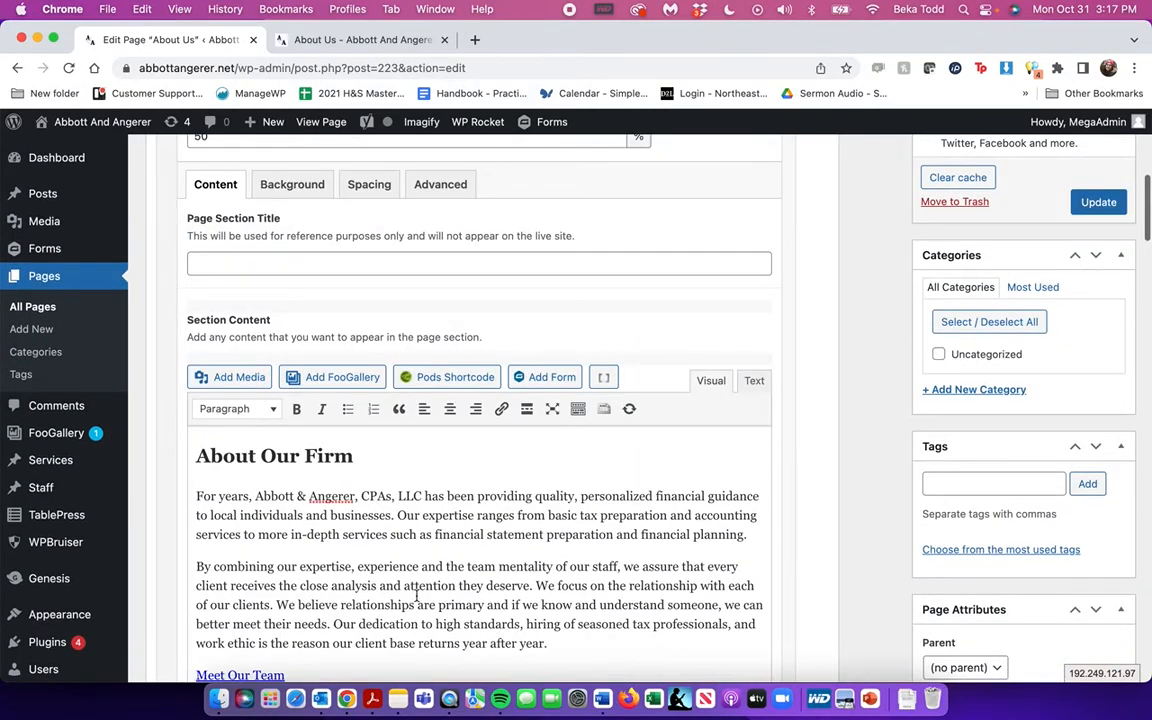
{"action": "scroll", "coordinate": [417, 596], "scroll_direction": "down", "scroll_amount": 4}
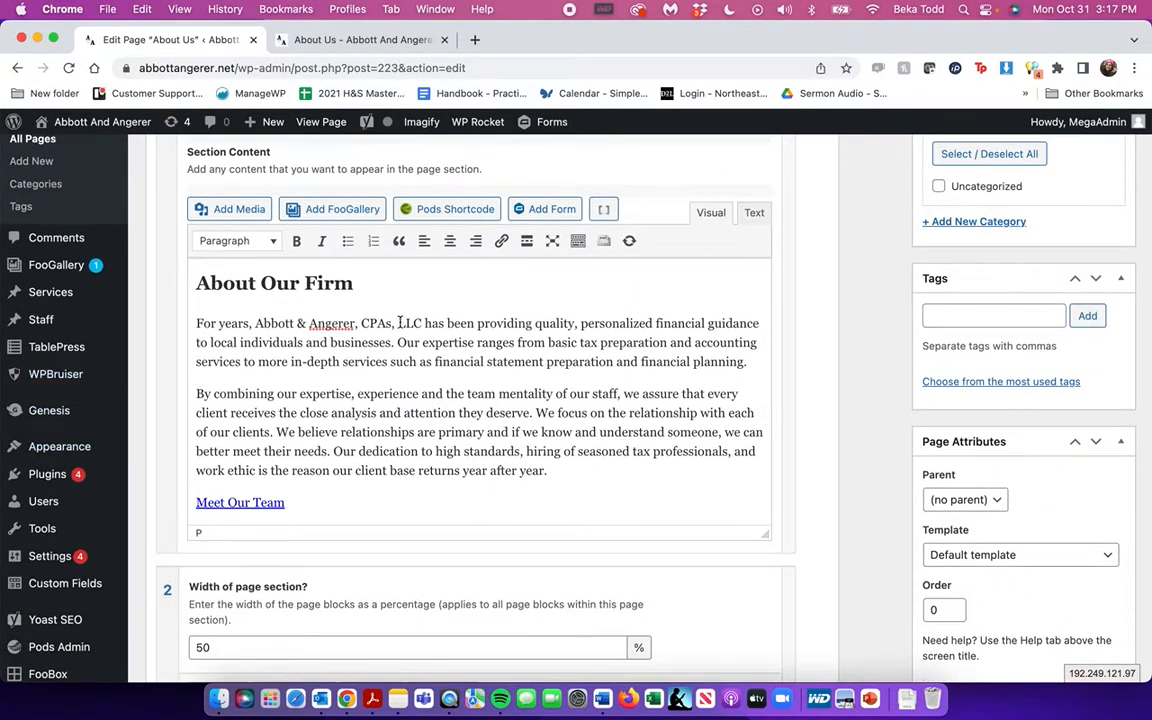
Return the Our Mission section to its content view and look over the empty third section
{"action": "scroll", "coordinate": [374, 336], "scroll_direction": "down", "scroll_amount": 8}
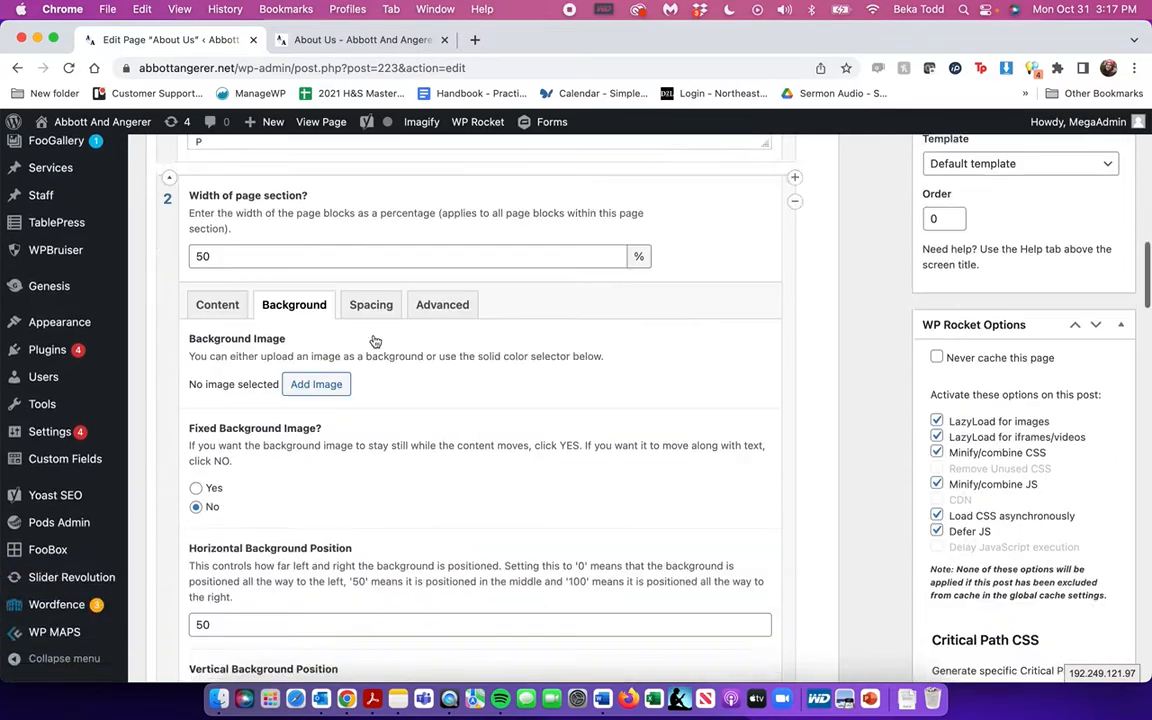
{"action": "left_click", "coordinate": [222, 314]}
{"action": "scroll", "coordinate": [298, 320], "scroll_direction": "down", "scroll_amount": 10}
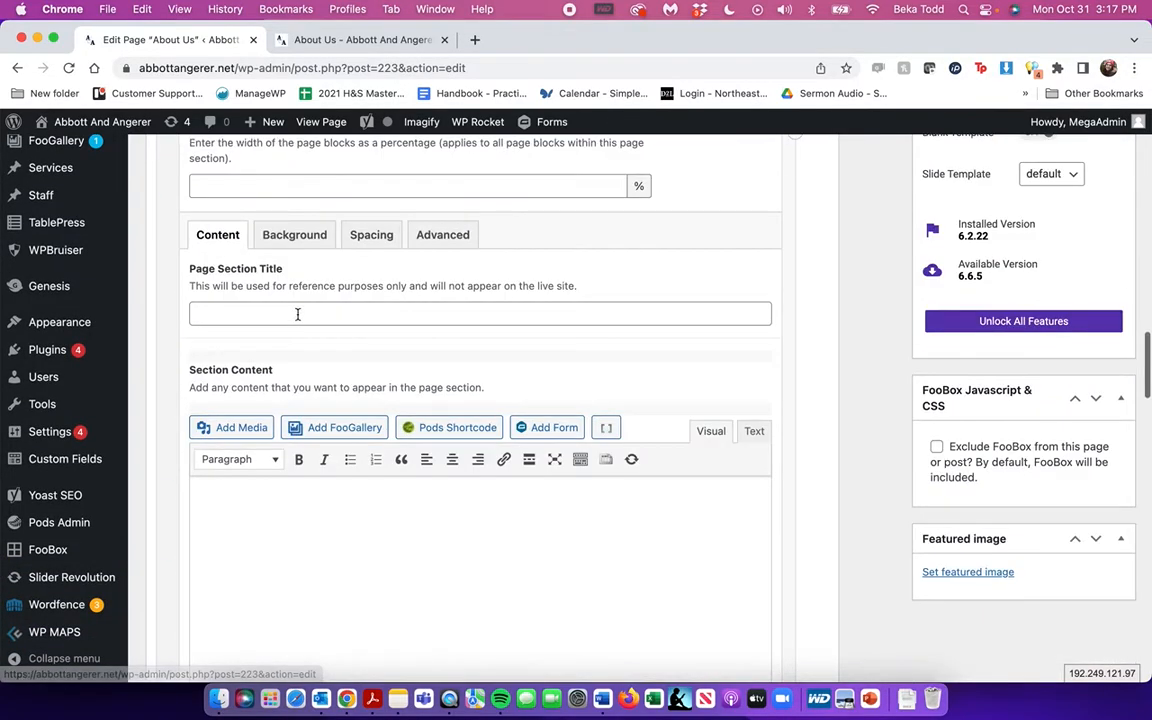
{"action": "scroll", "coordinate": [254, 217], "scroll_direction": "up", "scroll_amount": 3}
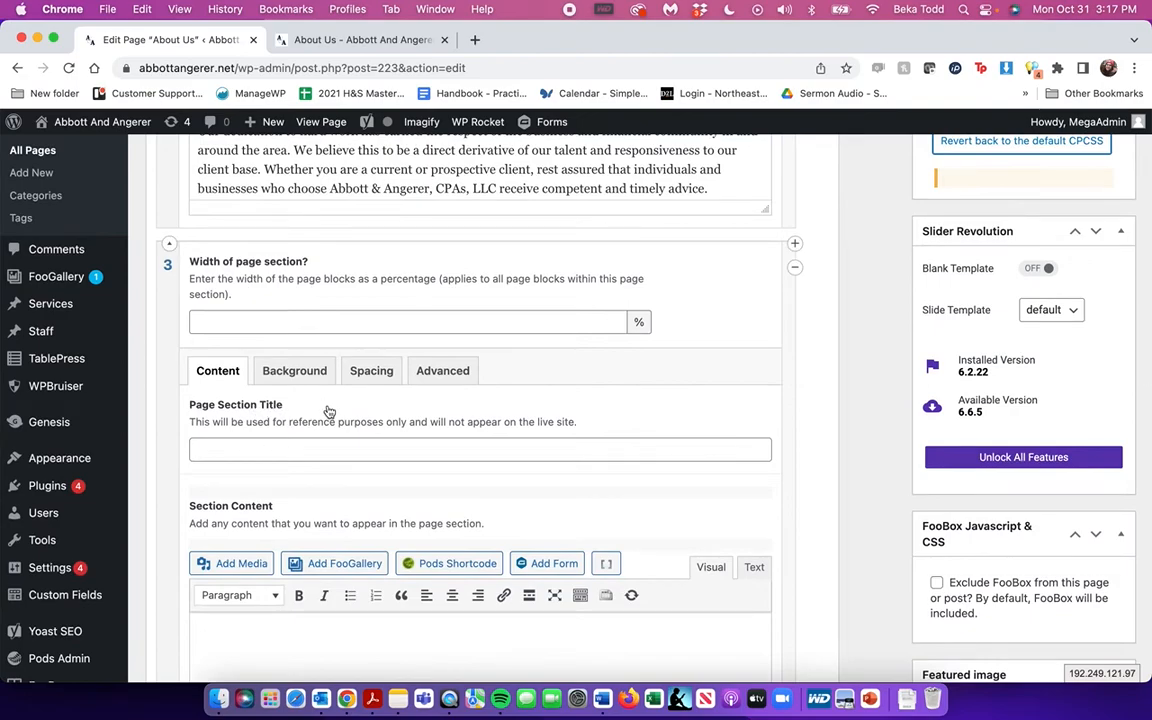
{"action": "scroll", "coordinate": [329, 411], "scroll_direction": "down", "scroll_amount": 4}
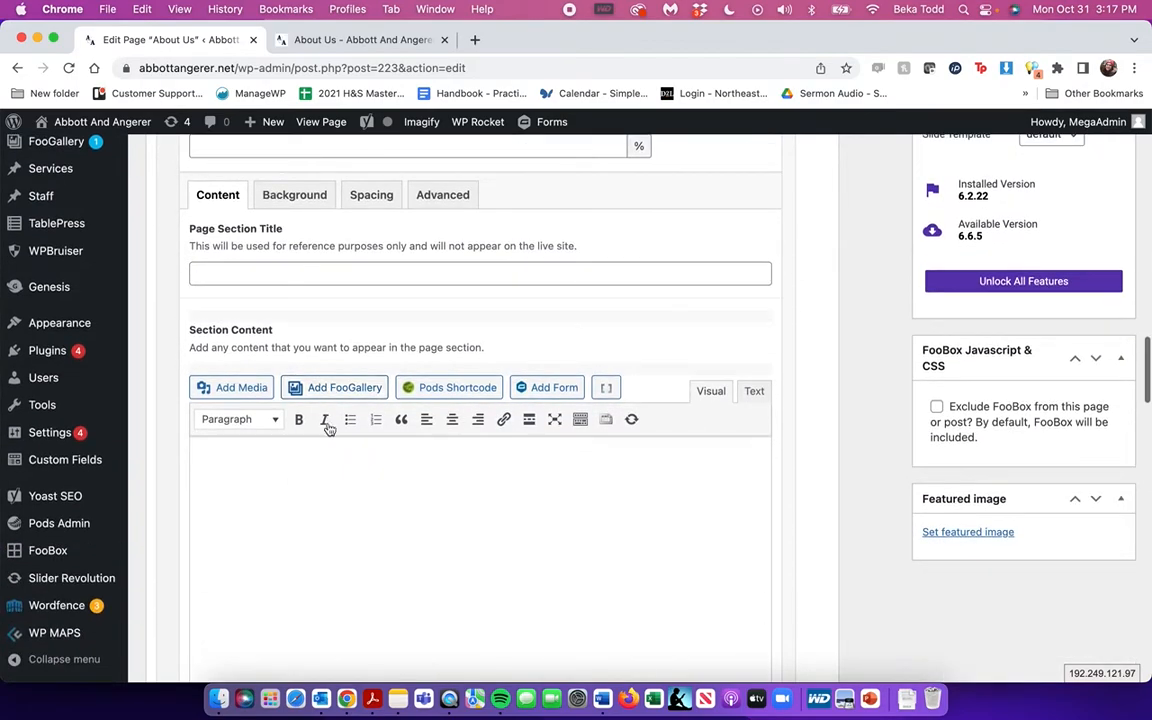
Pick a solid dark olive background color for the third page section
{"action": "left_click", "coordinate": [293, 196]}
{"action": "scroll", "coordinate": [319, 423], "scroll_direction": "down", "scroll_amount": 5}
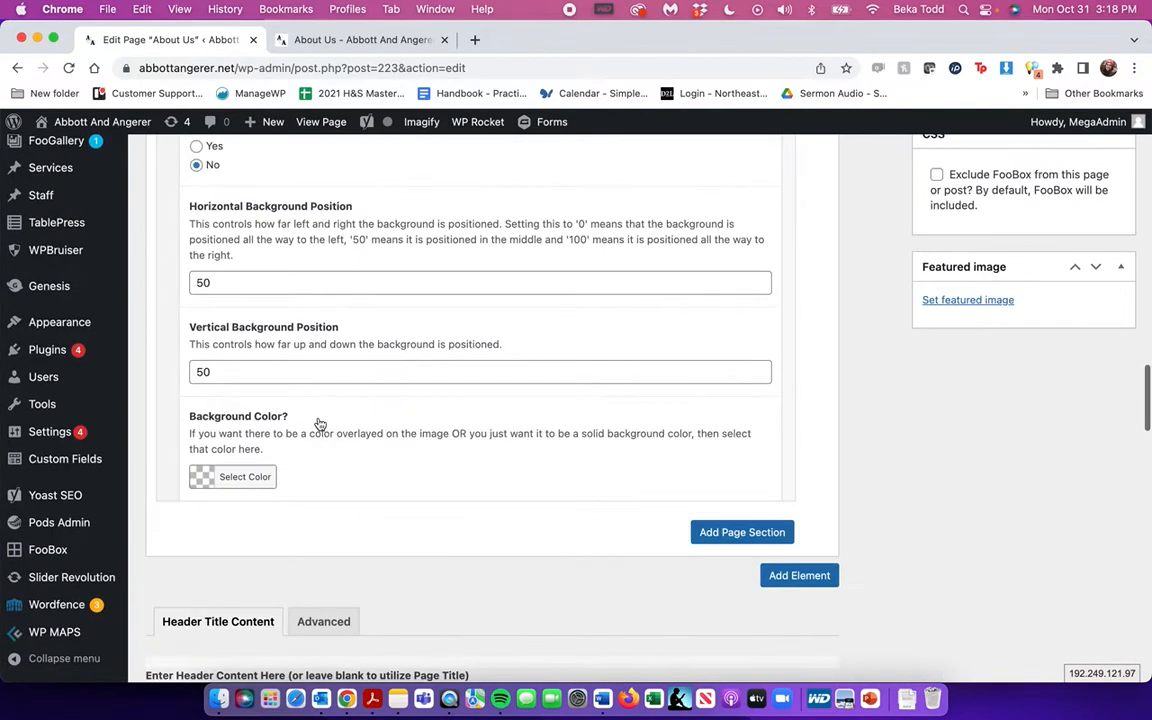
{"action": "left_click", "coordinate": [245, 478]}
{"action": "left_click", "coordinate": [312, 559]}
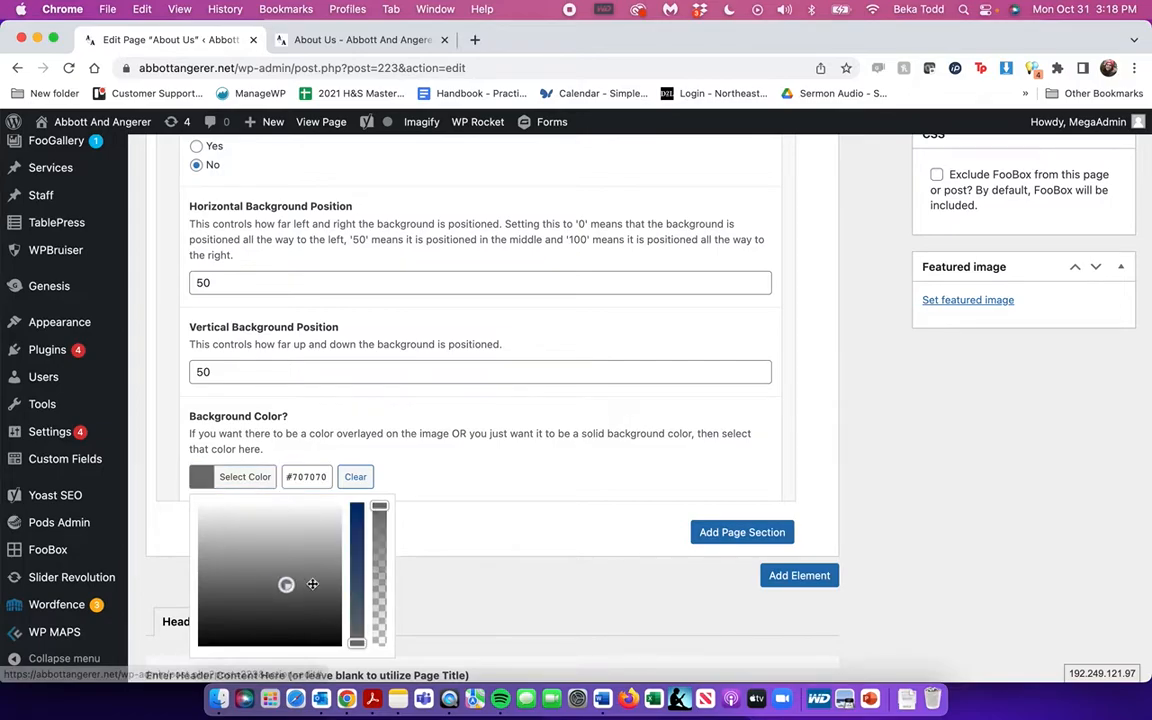
{"action": "left_click", "coordinate": [358, 528]}
{"action": "left_click", "coordinate": [270, 553]}
{"action": "left_click", "coordinate": [219, 587]}
{"action": "left_click", "coordinate": [378, 429]}
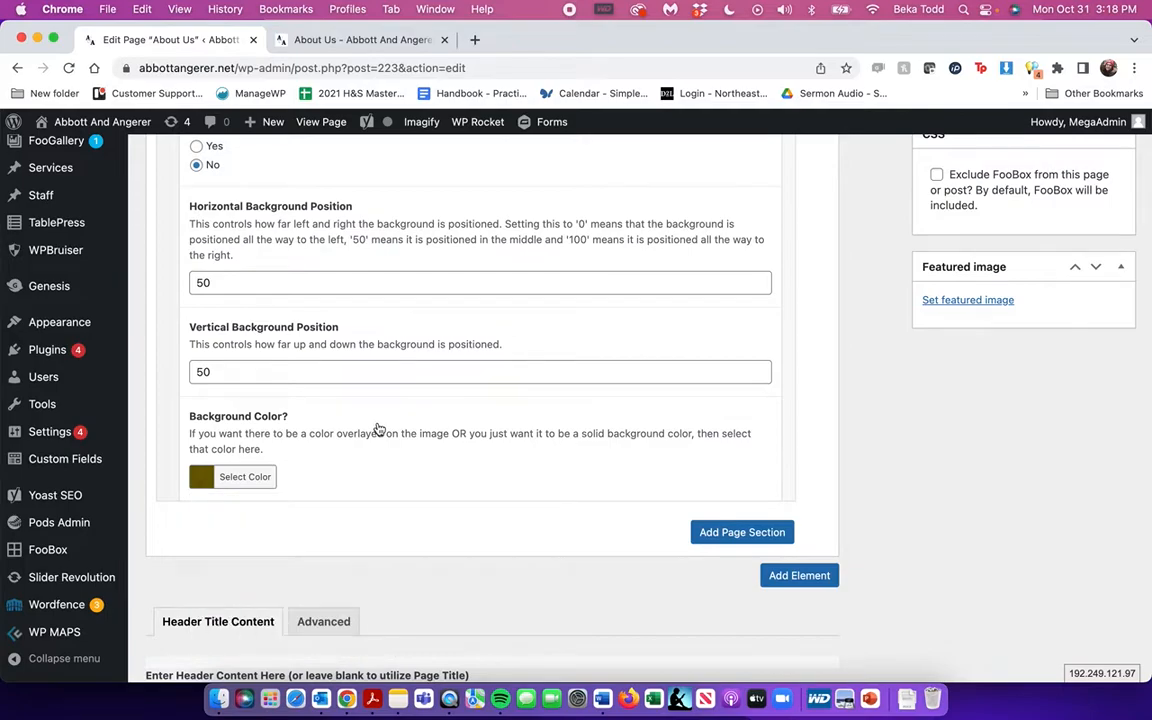
Return the third section to its content view and set its width to 50%
{"action": "scroll", "coordinate": [378, 429], "scroll_direction": "up", "scroll_amount": 6}
{"action": "left_click", "coordinate": [217, 326]}
{"action": "left_click", "coordinate": [221, 279]}
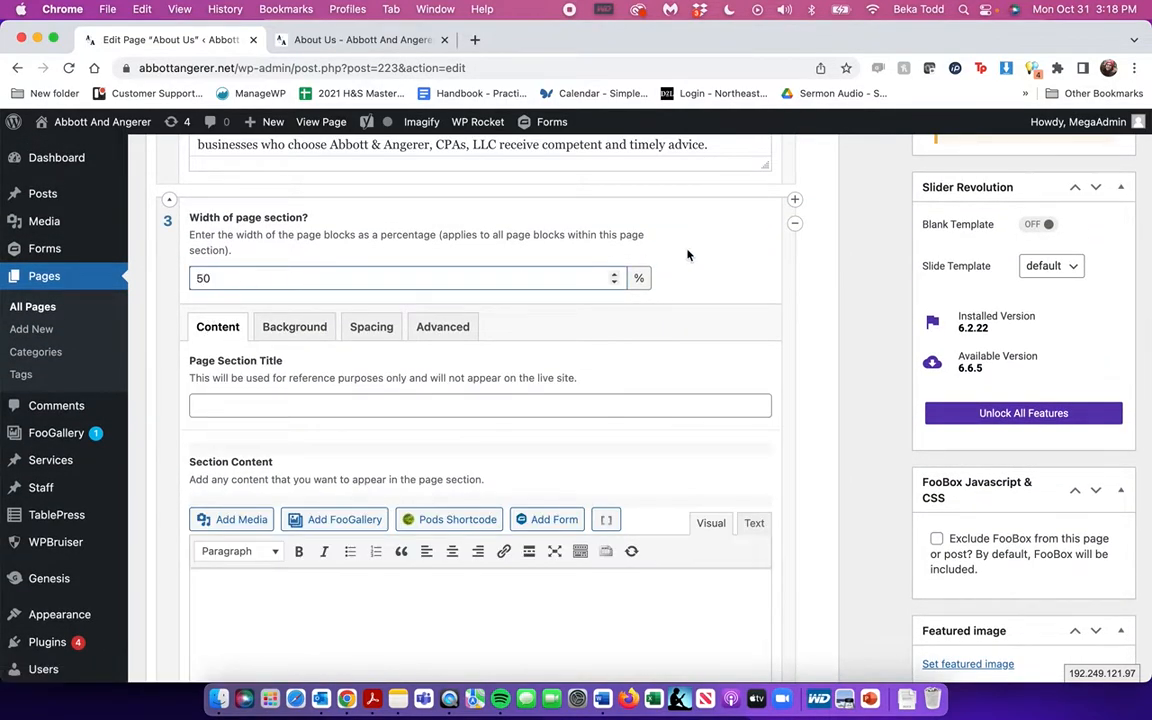
Add a fourth page section, set its width to 50%, and place the cursor in its content area
{"action": "scroll", "coordinate": [687, 252], "scroll_direction": "down", "scroll_amount": 5}
{"action": "left_click", "coordinate": [760, 434]}
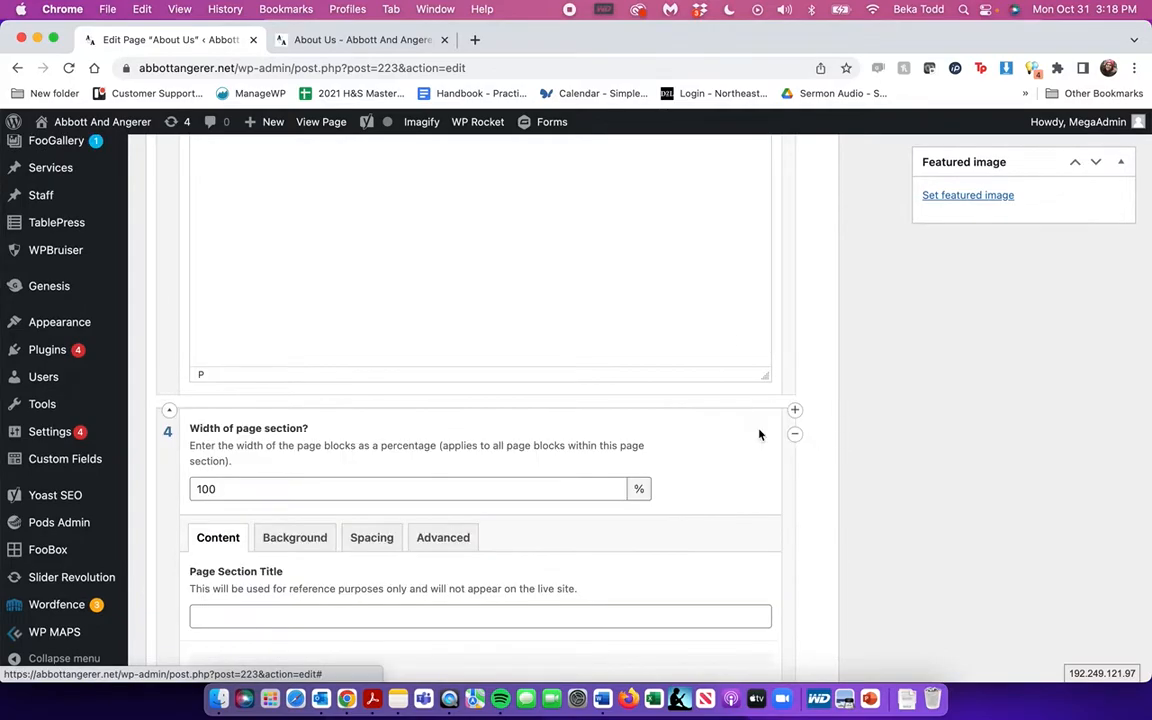
{"action": "scroll", "coordinate": [760, 434], "scroll_direction": "down", "scroll_amount": 3}
{"action": "double_click", "coordinate": [586, 367]}
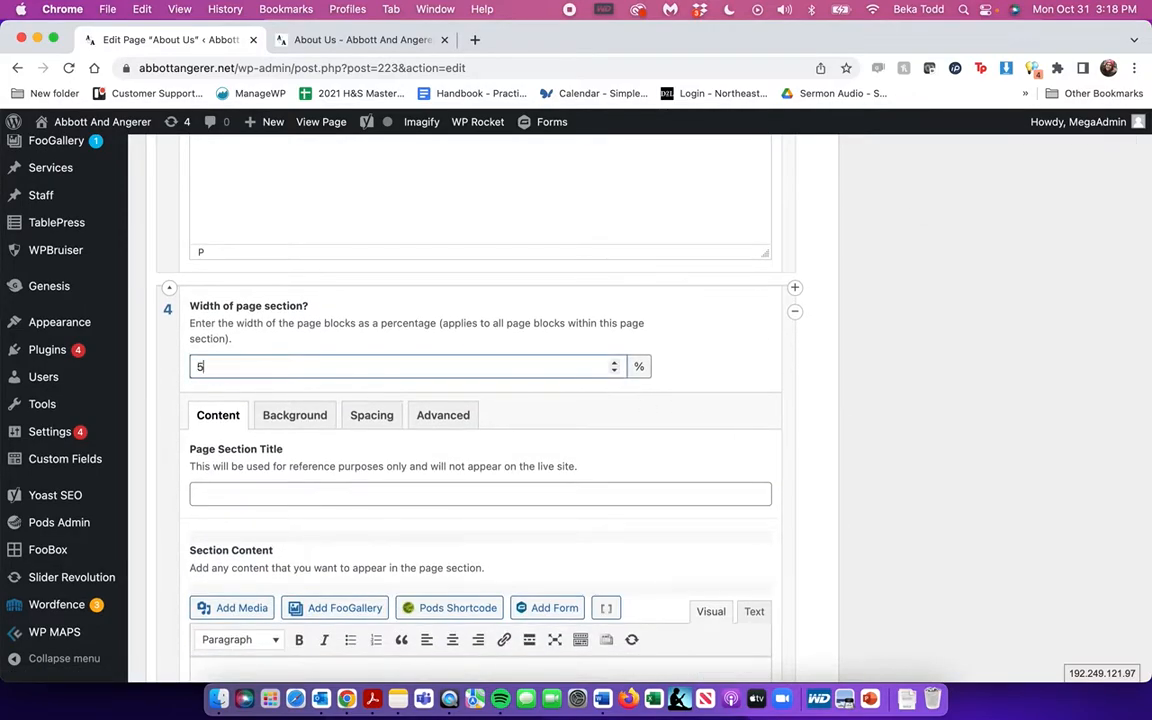
{"action": "scroll", "coordinate": [764, 481], "scroll_direction": "down", "scroll_amount": 4}
{"action": "left_click", "coordinate": [658, 594]}
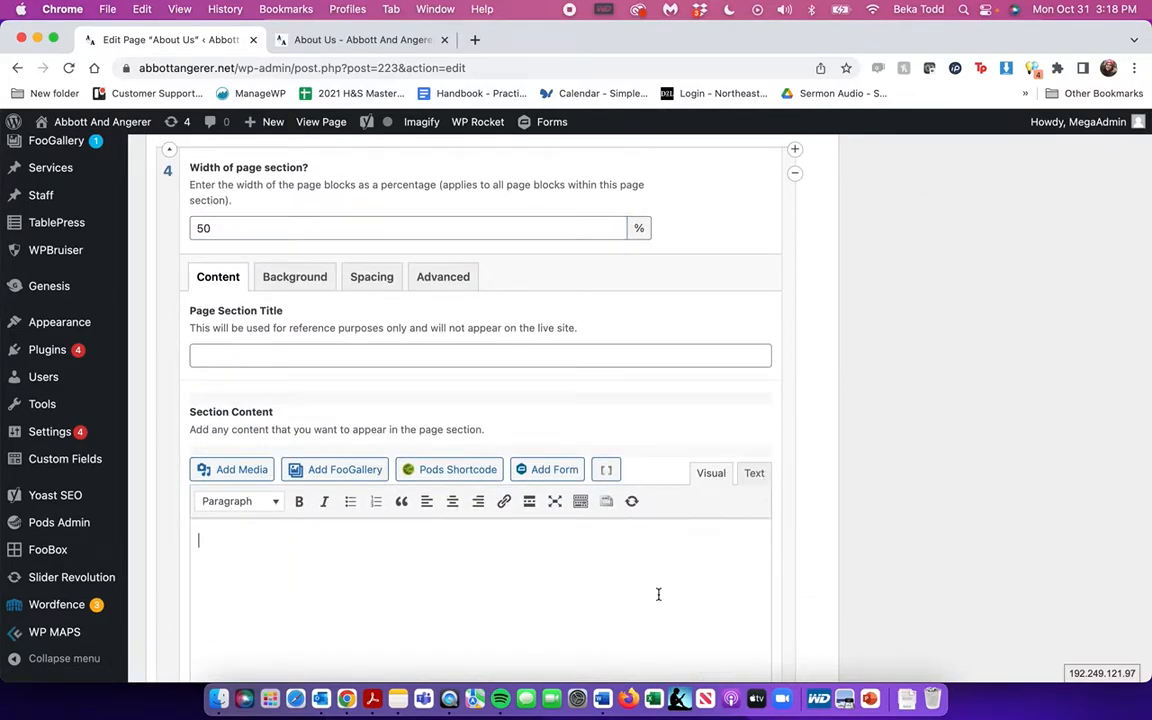
Look over the background settings of the fourth page section
{"action": "scroll", "coordinate": [658, 594], "scroll_direction": "down", "scroll_amount": 4}
{"action": "scroll", "coordinate": [406, 398], "scroll_direction": "up", "scroll_amount": 4}
{"action": "left_click", "coordinate": [294, 312]}
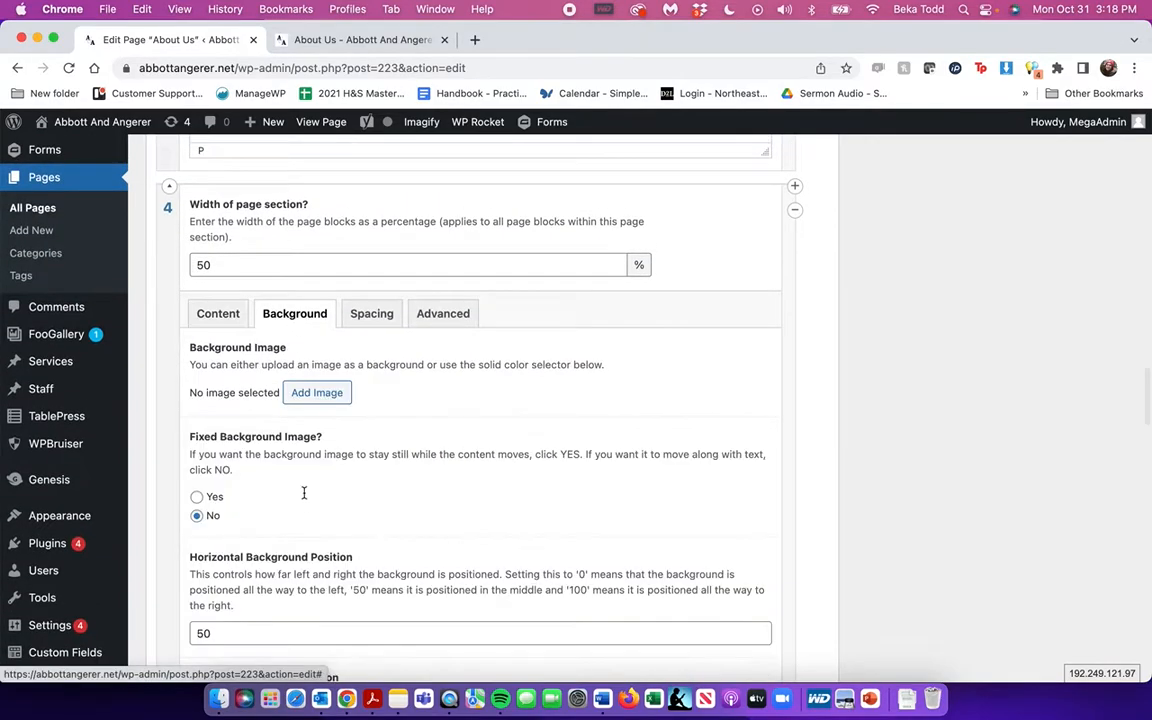
{"action": "scroll", "coordinate": [306, 504], "scroll_direction": "down", "scroll_amount": 3}
{"action": "scroll", "coordinate": [306, 504], "scroll_direction": "down", "scroll_amount": 2}
{"action": "scroll", "coordinate": [535, 470], "scroll_direction": "up", "scroll_amount": 7}
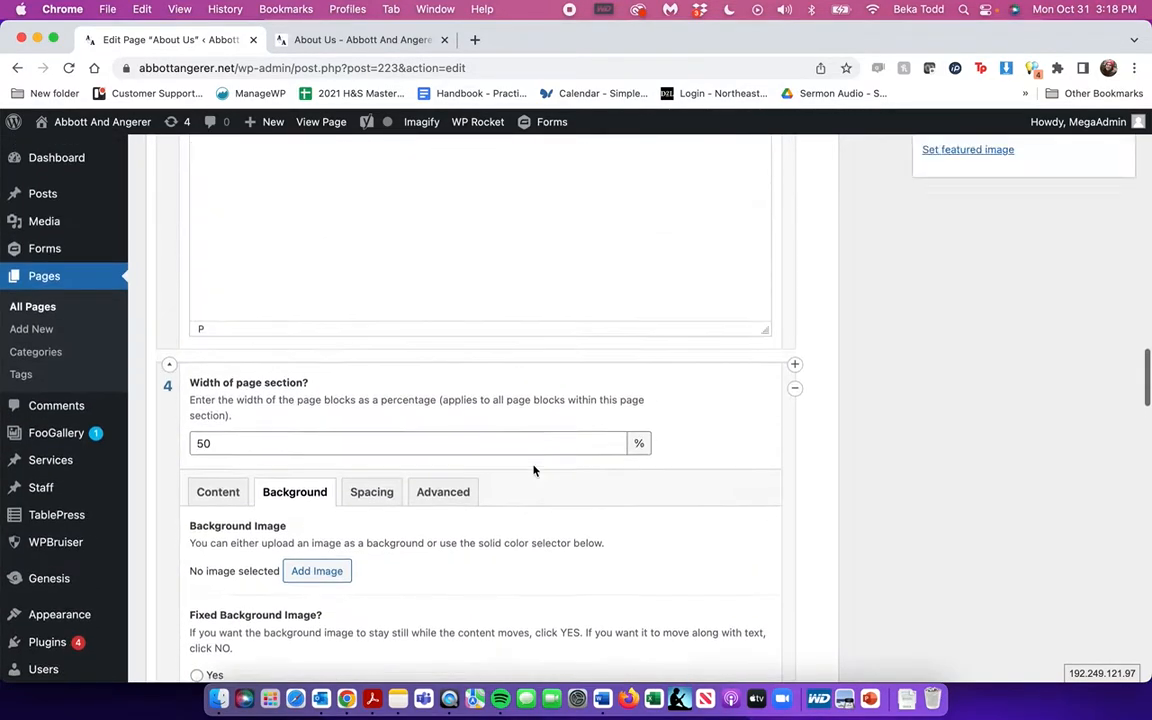
{"action": "scroll", "coordinate": [779, 298], "scroll_direction": "down", "scroll_amount": 4}
Remove the fourth and third page sections, confirming each removal
{"action": "left_click", "coordinate": [796, 240]}
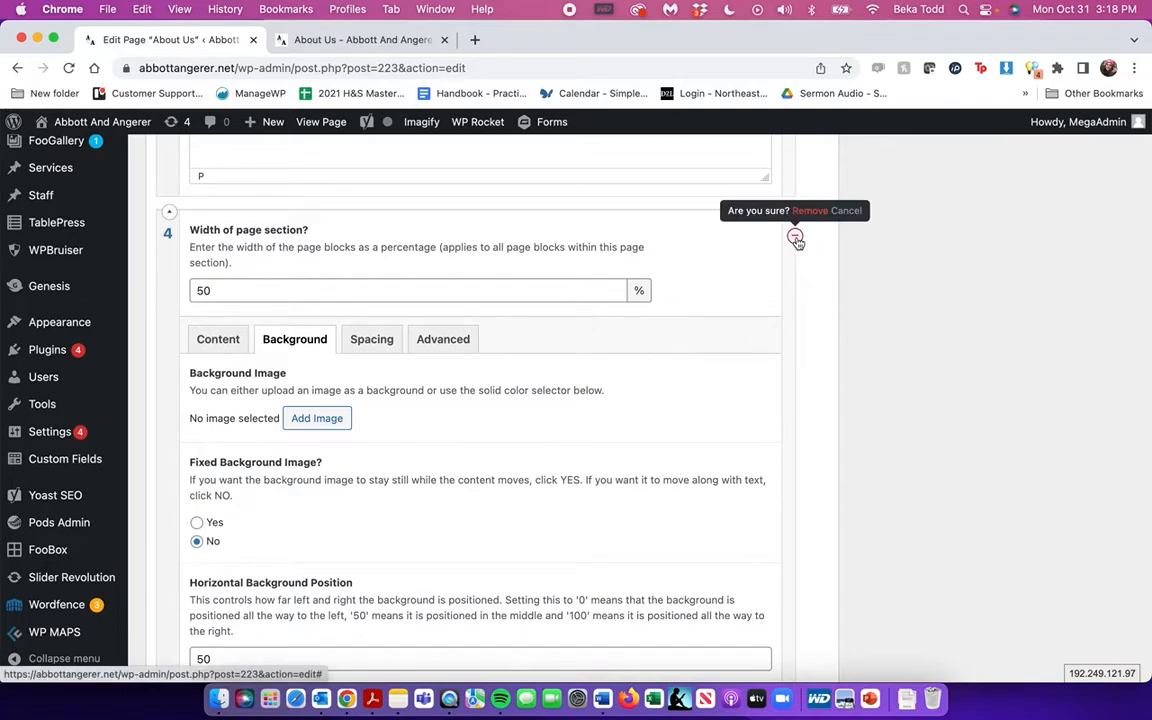
{"action": "left_click", "coordinate": [810, 211]}
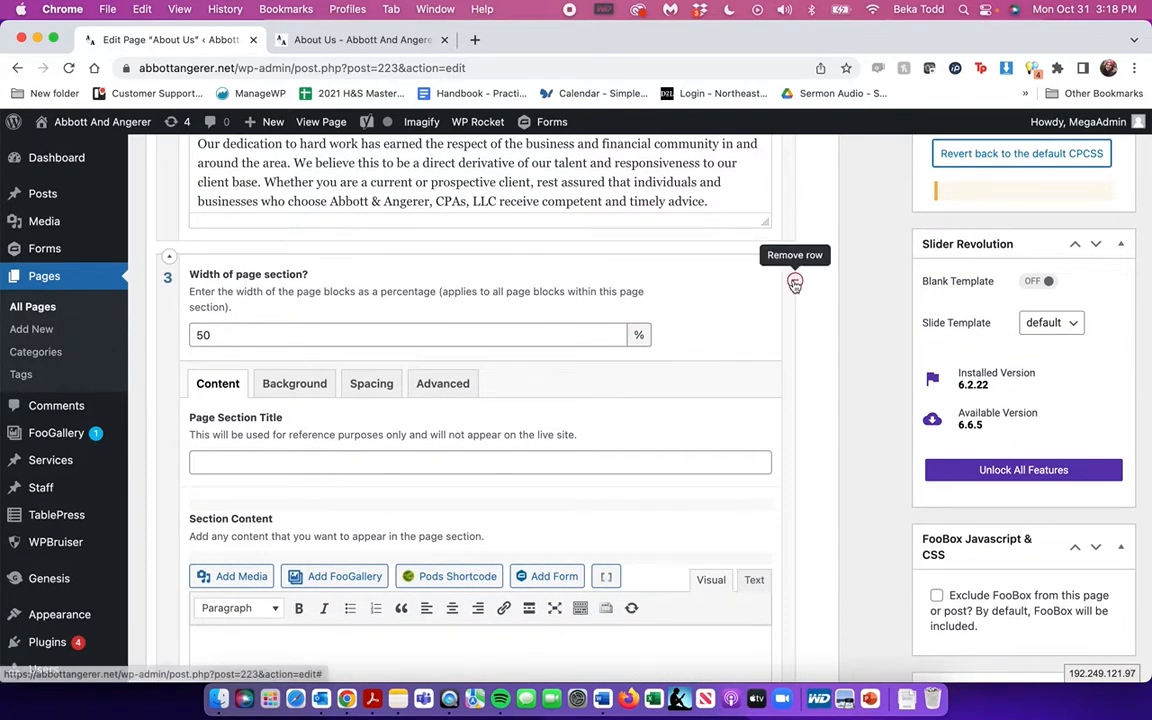
{"action": "left_click", "coordinate": [795, 279]}
{"action": "left_click", "coordinate": [811, 256]}
Leave the About Us editor without saving the changes and open the list of all pages
{"action": "scroll", "coordinate": [563, 296], "scroll_direction": "up", "scroll_amount": 2}
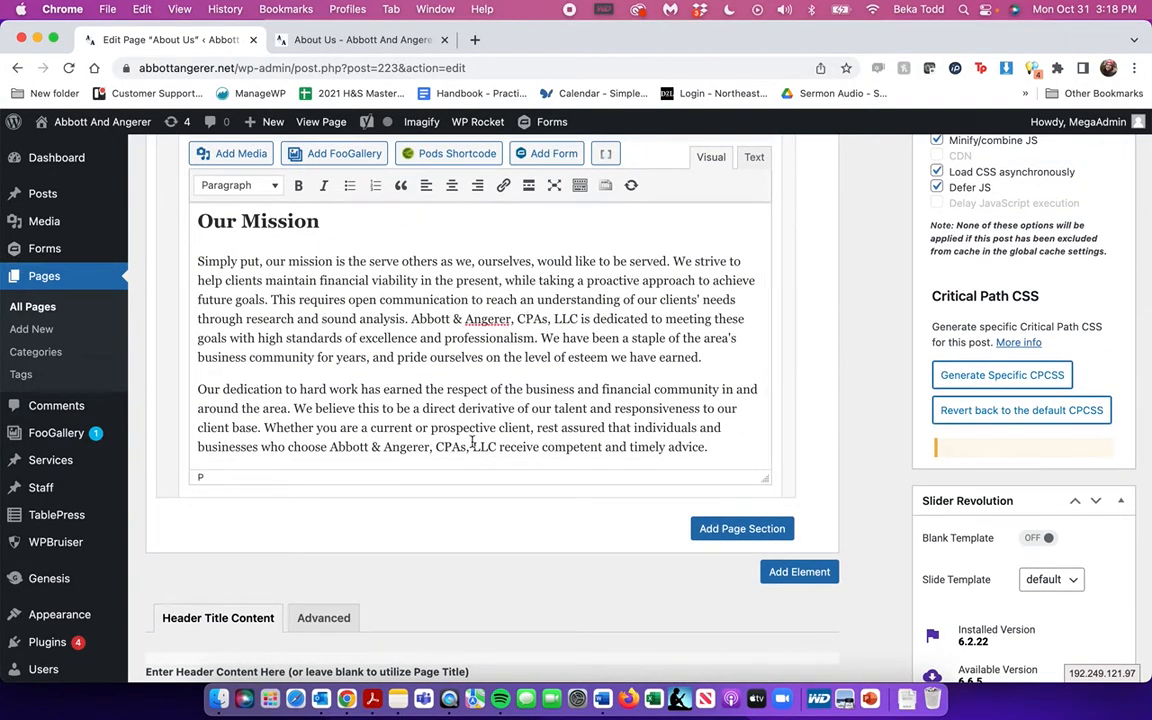
{"action": "scroll", "coordinate": [980, 372], "scroll_direction": "up", "scroll_amount": 8}
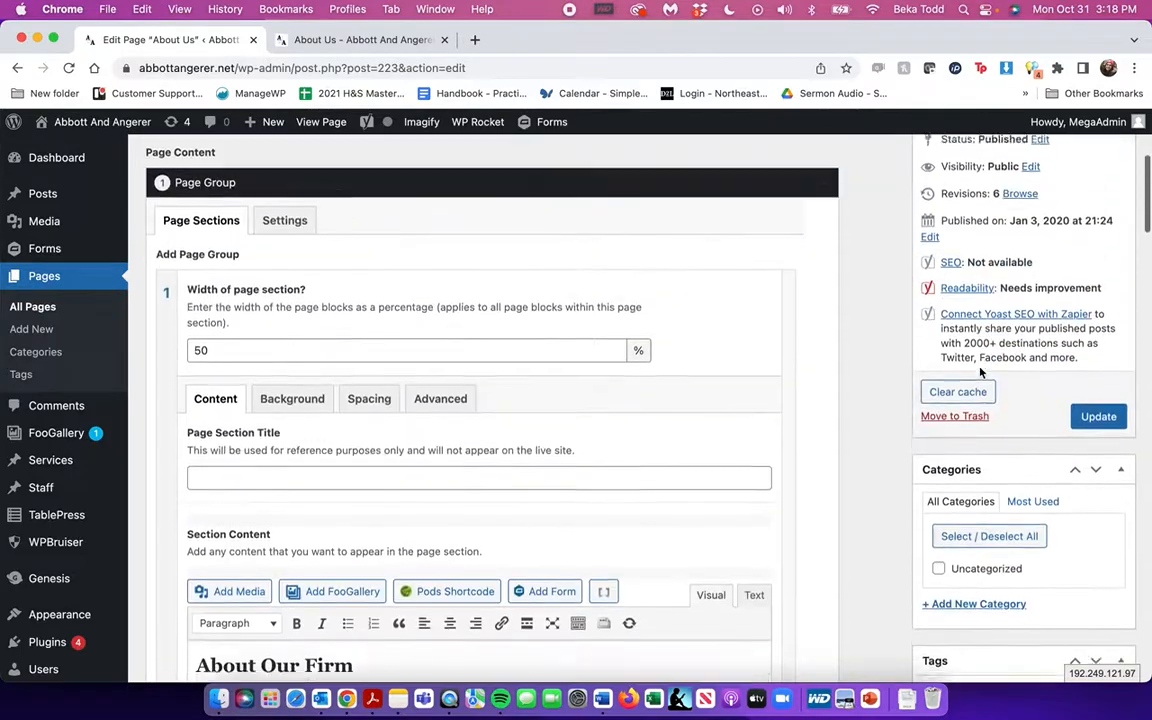
{"action": "scroll", "coordinate": [980, 372], "scroll_direction": "up", "scroll_amount": 3}
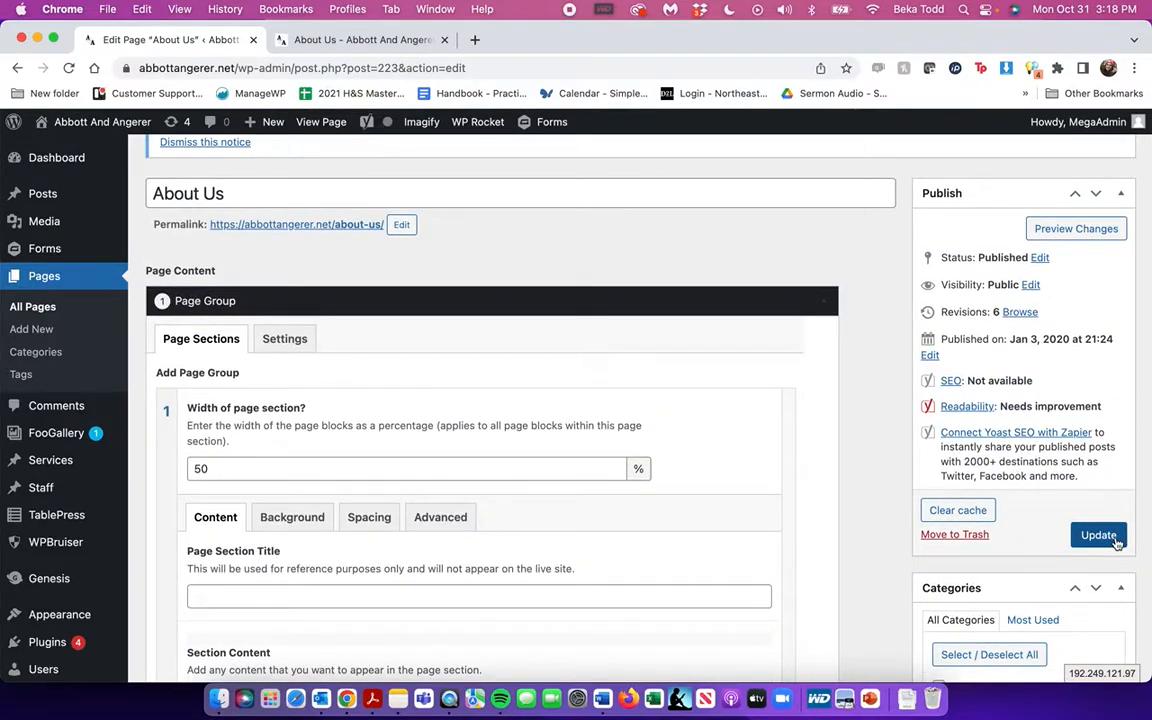
{"action": "left_click", "coordinate": [28, 329]}
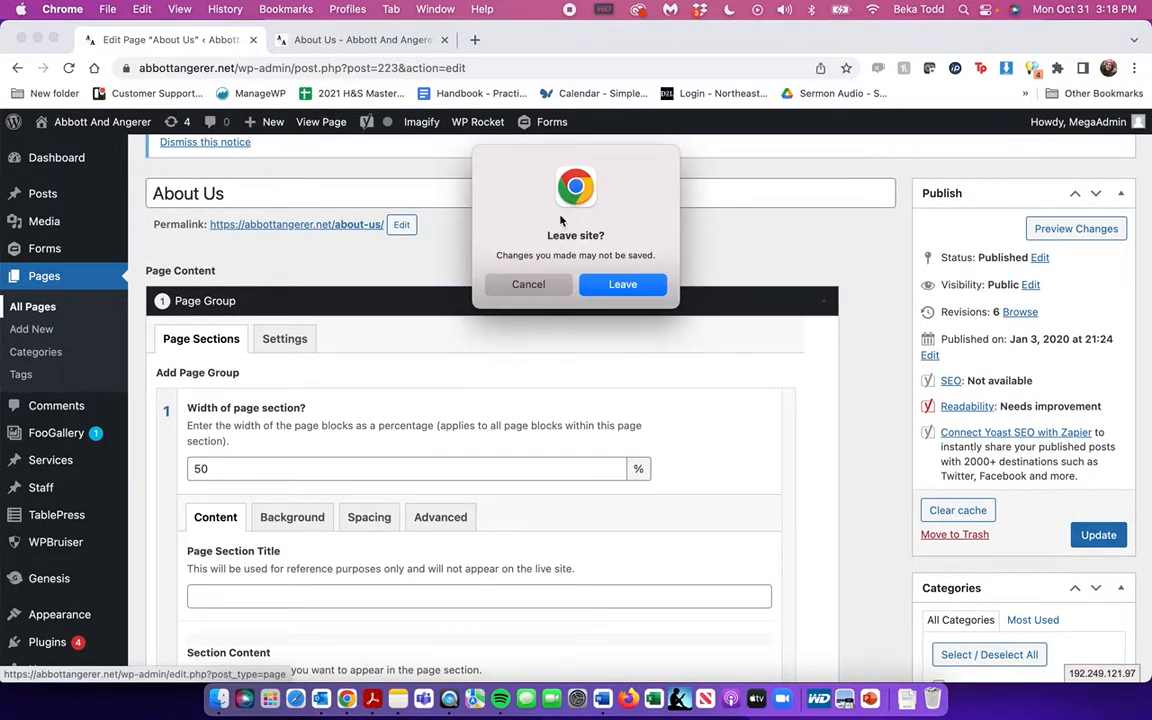
{"action": "left_click", "coordinate": [614, 287]}
Reload the live About Us page to check its sections, and return to the admin pages list
{"action": "left_click", "coordinate": [343, 44]}
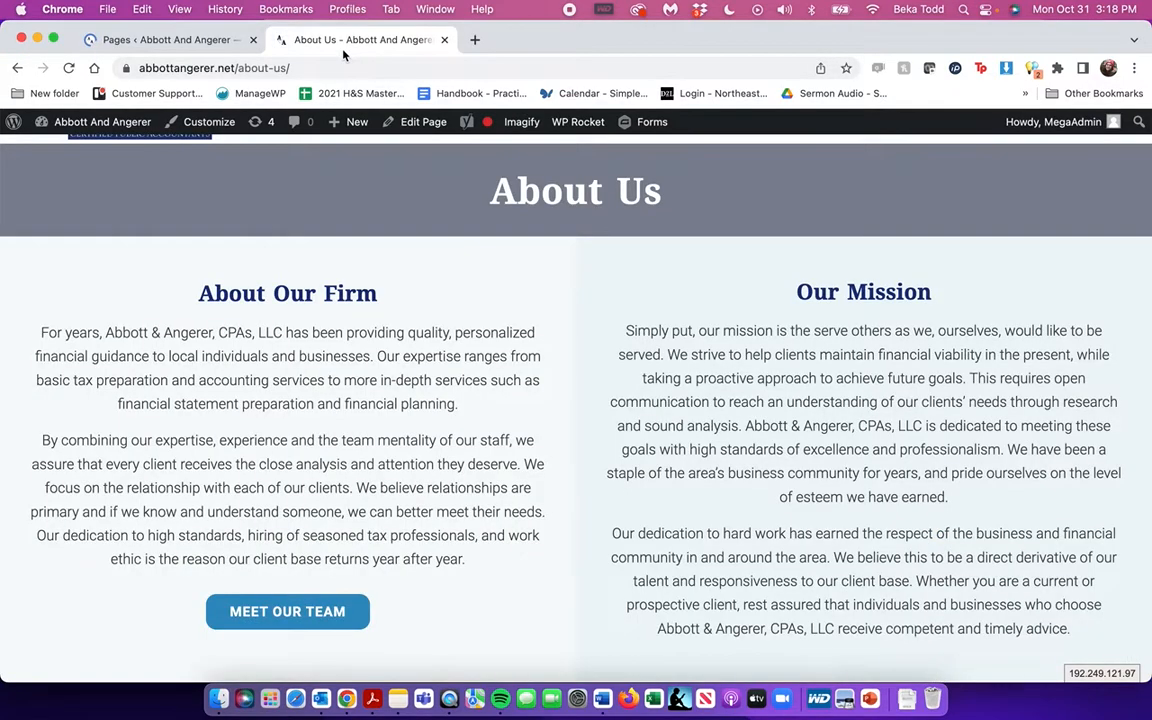
{"action": "left_click", "coordinate": [68, 68]}
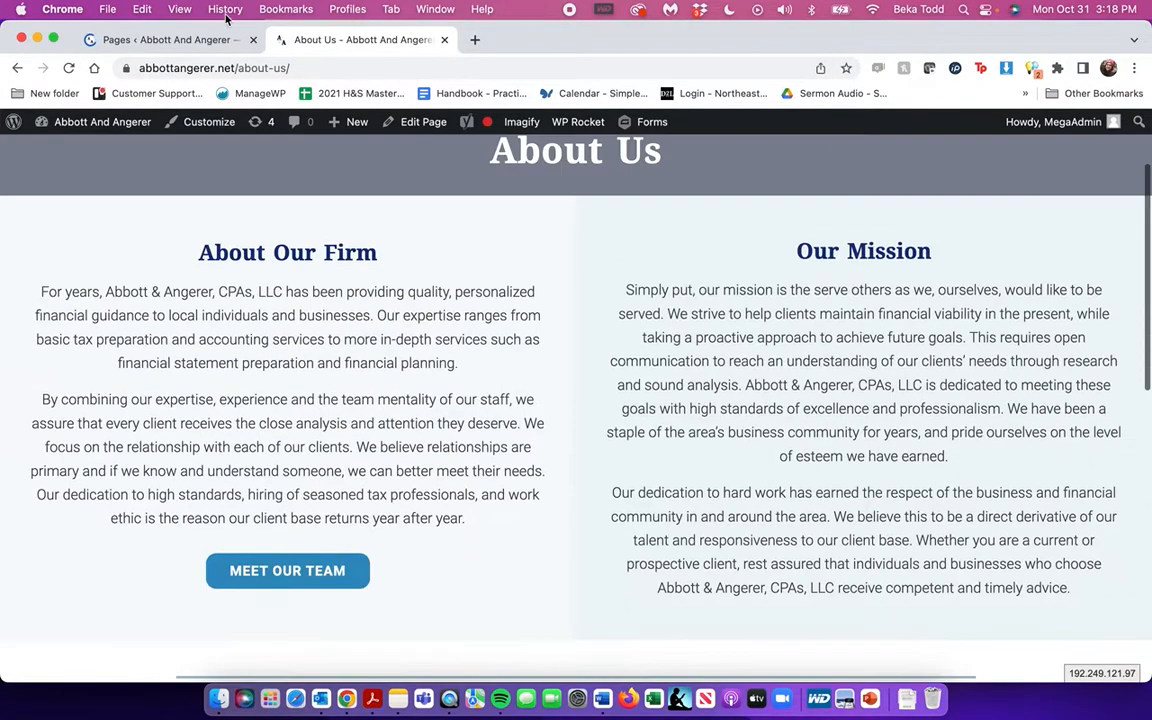
{"action": "left_click", "coordinate": [218, 40]}
Open the Services page for editing and review the content of its Service Intro section
{"action": "scroll", "coordinate": [301, 307], "scroll_direction": "down", "scroll_amount": 5}
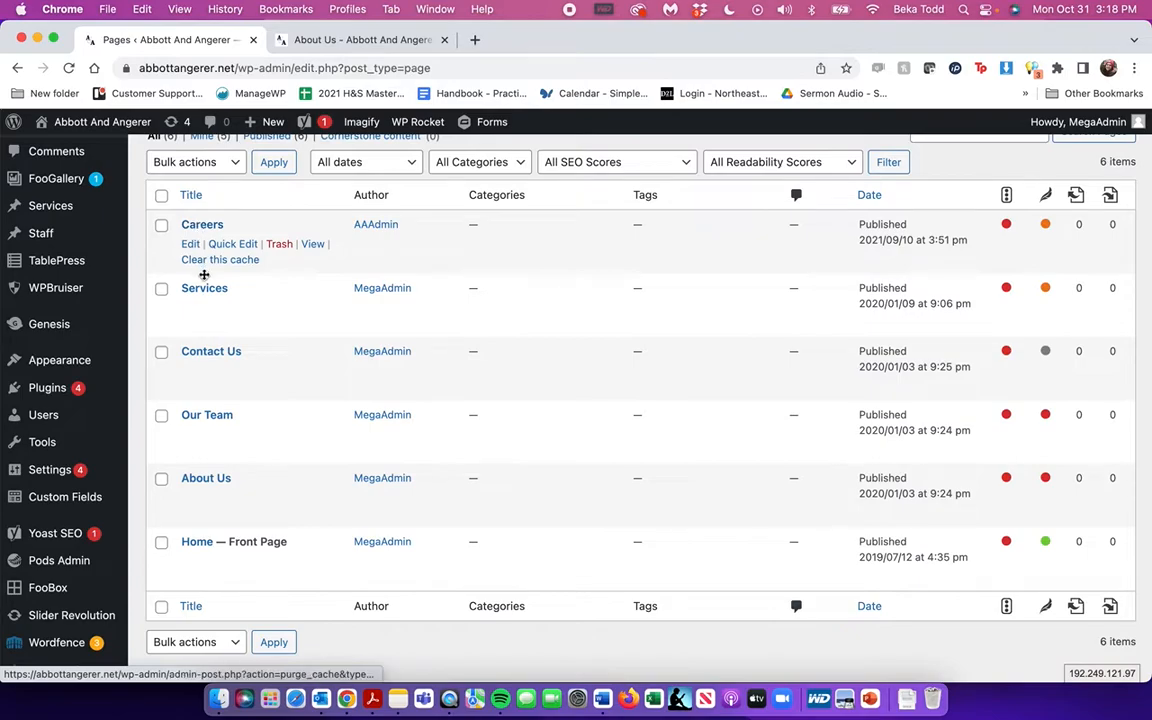
{"action": "left_click", "coordinate": [206, 262]}
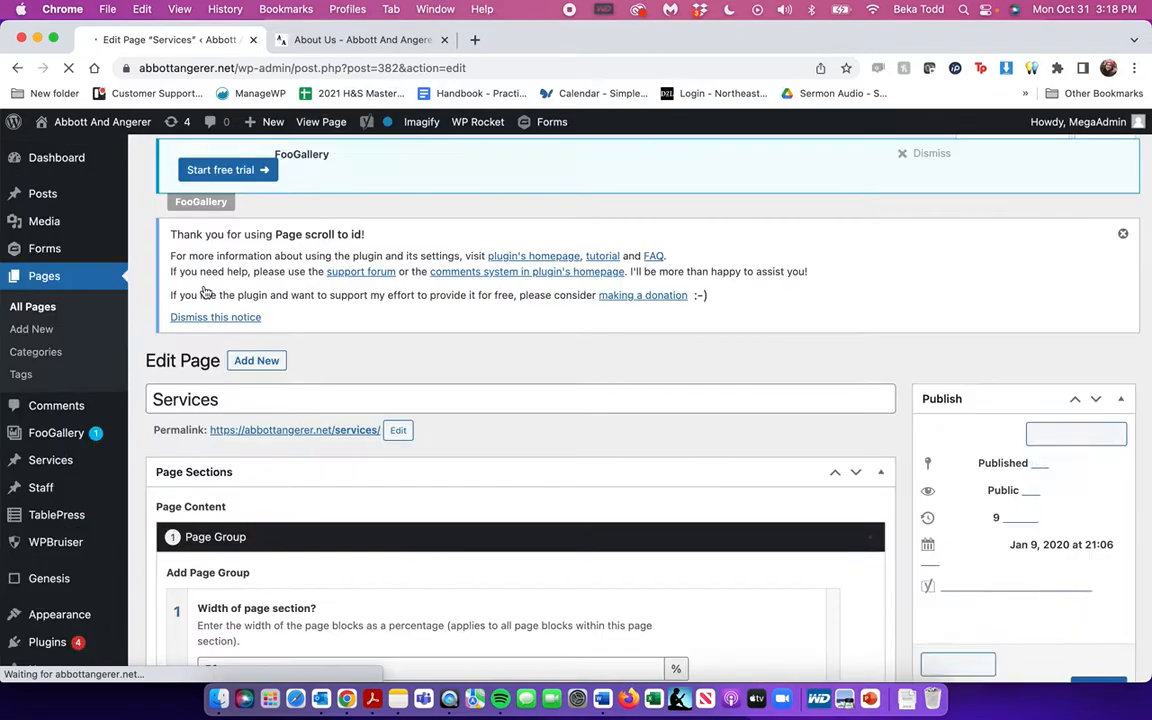
{"action": "scroll", "coordinate": [204, 290], "scroll_direction": "down", "scroll_amount": 10}
{"action": "scroll", "coordinate": [205, 291], "scroll_direction": "down", "scroll_amount": 3}
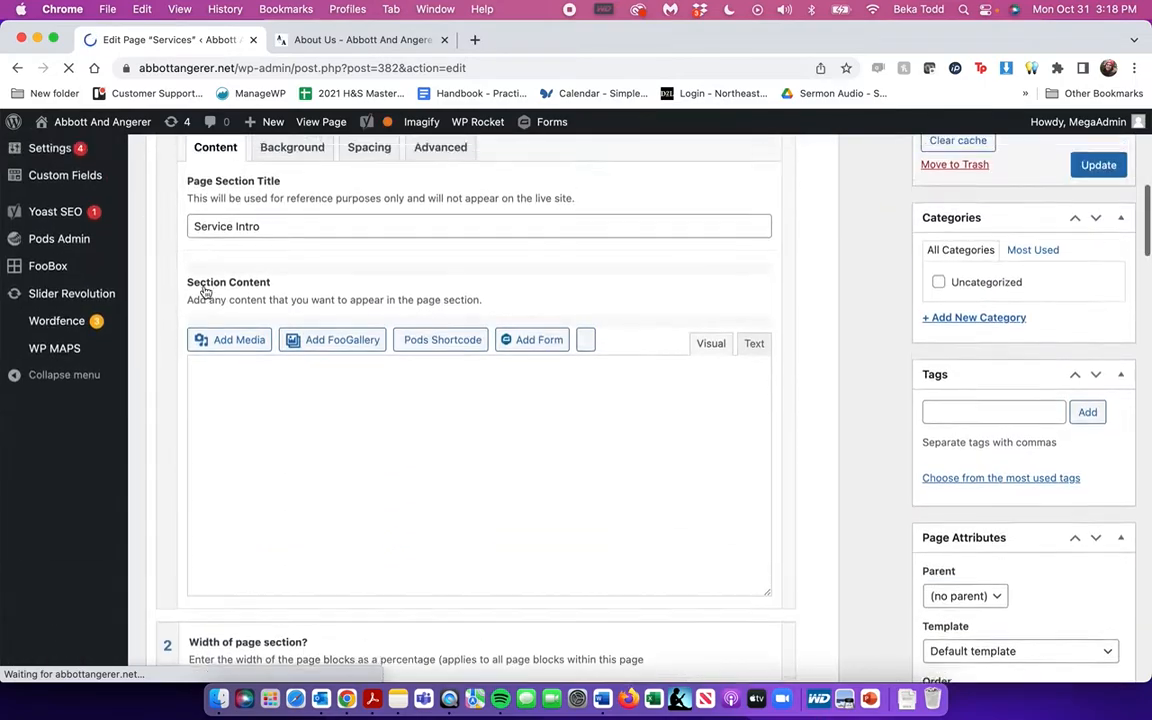
{"action": "scroll", "coordinate": [245, 403], "scroll_direction": "down", "scroll_amount": 3}
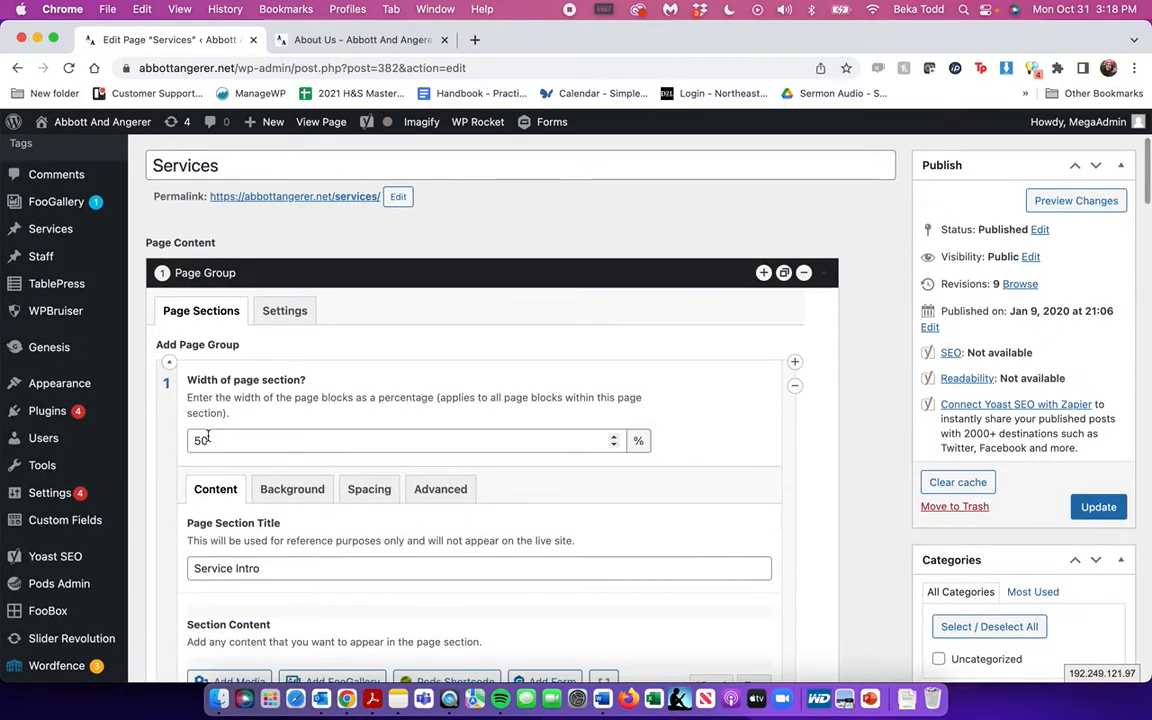
{"action": "scroll", "coordinate": [249, 442], "scroll_direction": "down", "scroll_amount": 5}
{"action": "scroll", "coordinate": [245, 441], "scroll_direction": "down", "scroll_amount": 1}
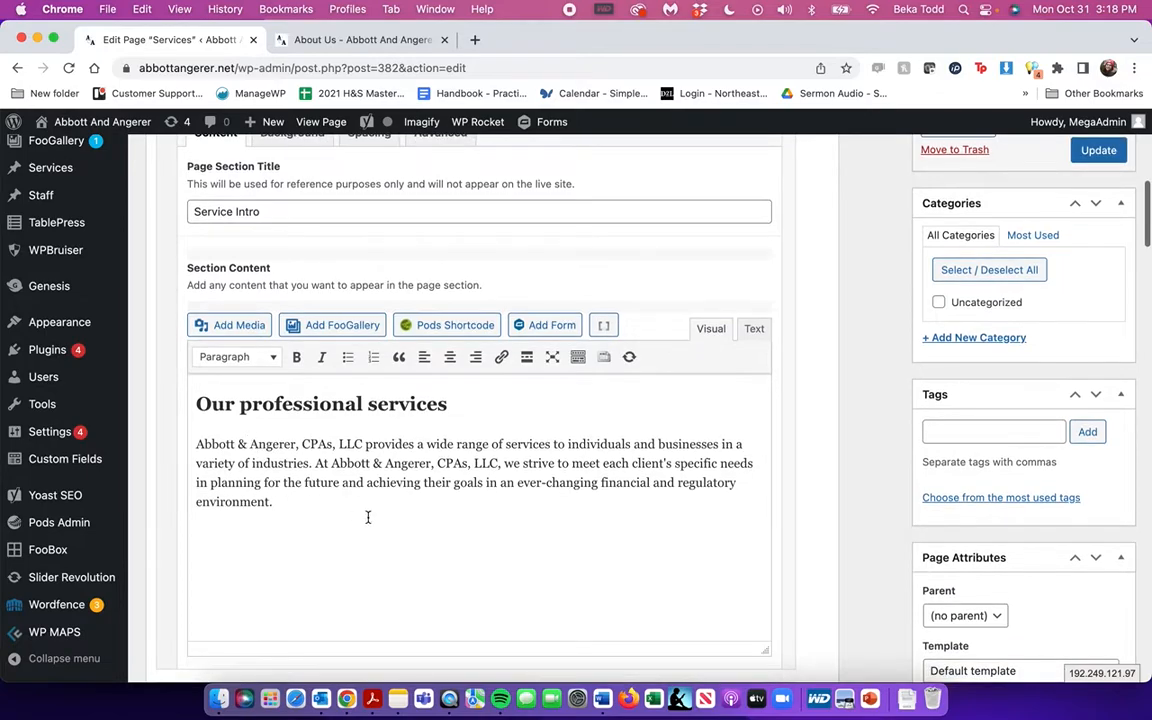
Examine the linked service names in the second section's bulleted list, including Tax Preparation and Management Services
{"action": "scroll", "coordinate": [293, 457], "scroll_direction": "down", "scroll_amount": 7}
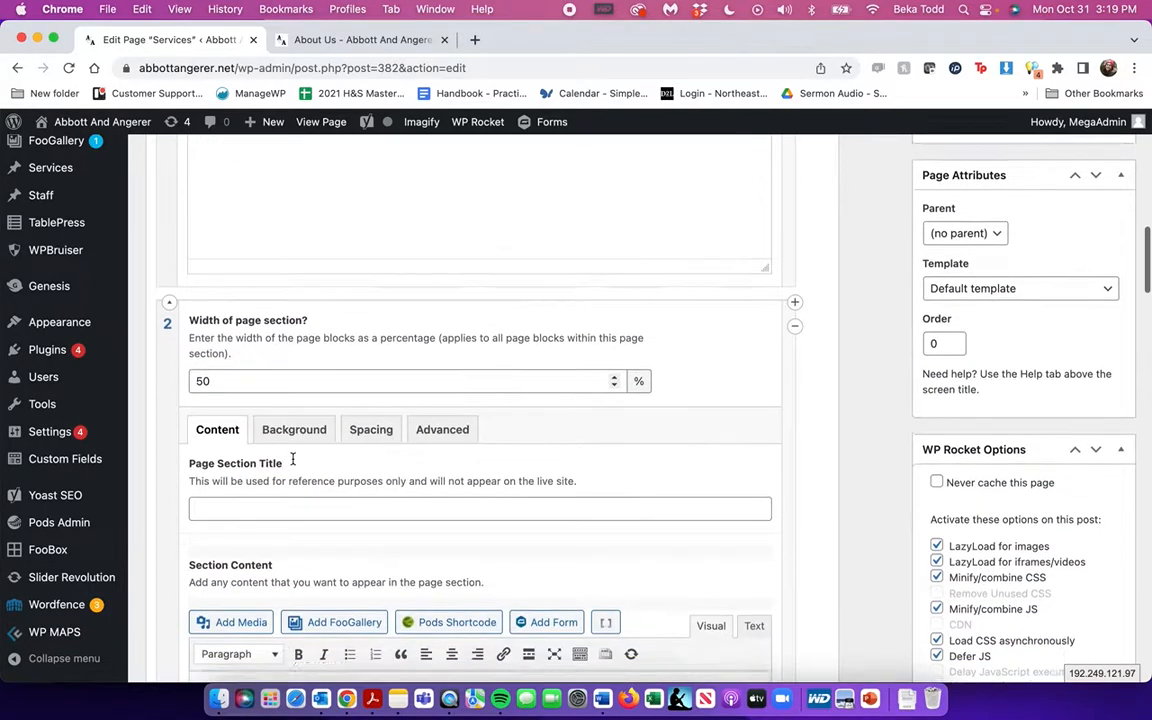
{"action": "scroll", "coordinate": [219, 283], "scroll_direction": "down", "scroll_amount": 3}
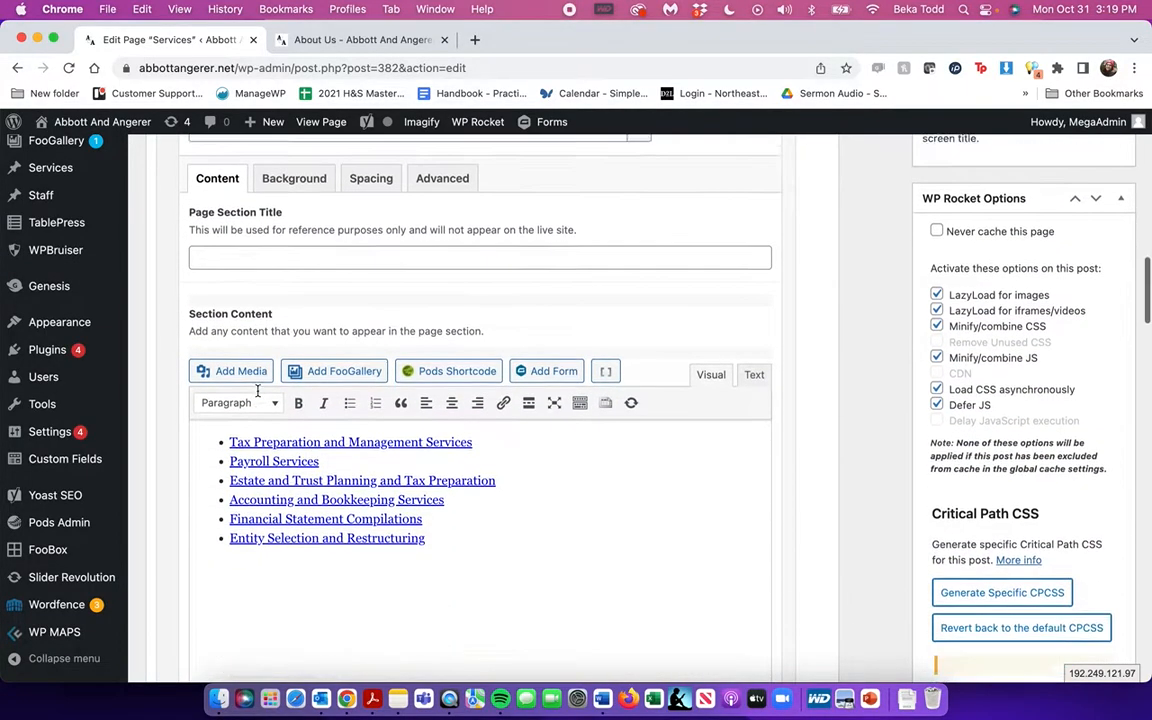
{"action": "triple_click", "coordinate": [268, 446]}
{"action": "triple_click", "coordinate": [271, 430]}
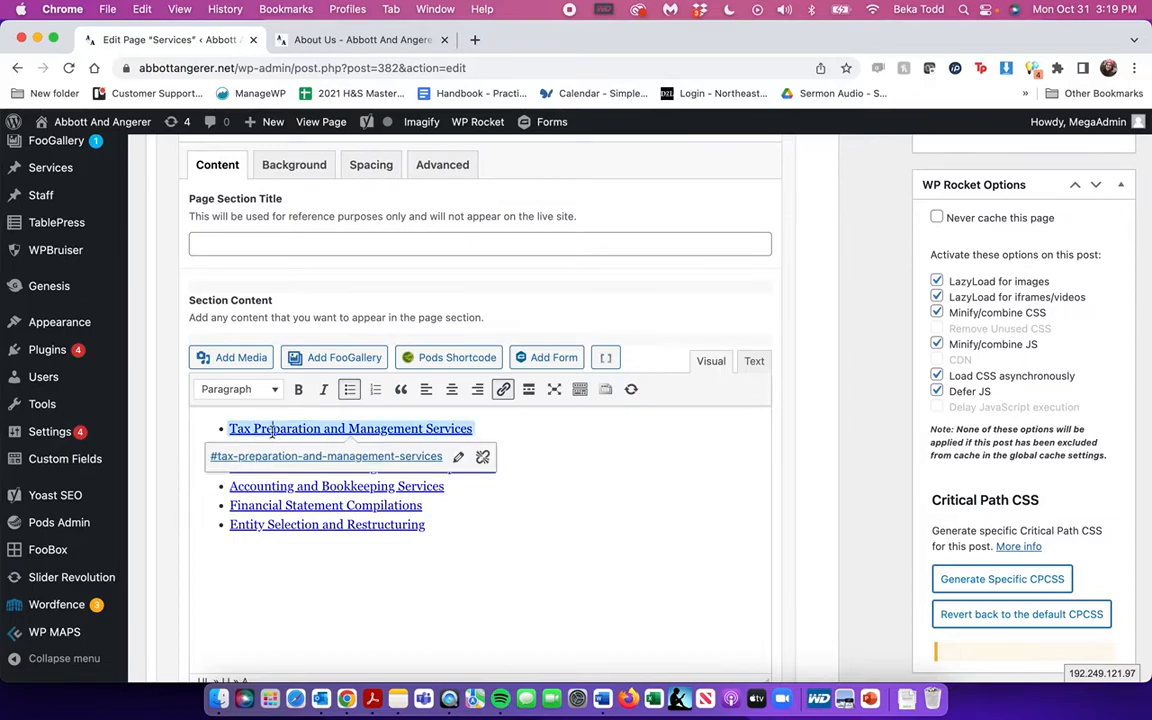
{"action": "triple_click", "coordinate": [272, 525]}
{"action": "triple_click", "coordinate": [250, 505]}
Highlight the Pods services shortcode in the third section's content
{"action": "scroll", "coordinate": [265, 510], "scroll_direction": "down", "scroll_amount": 8}
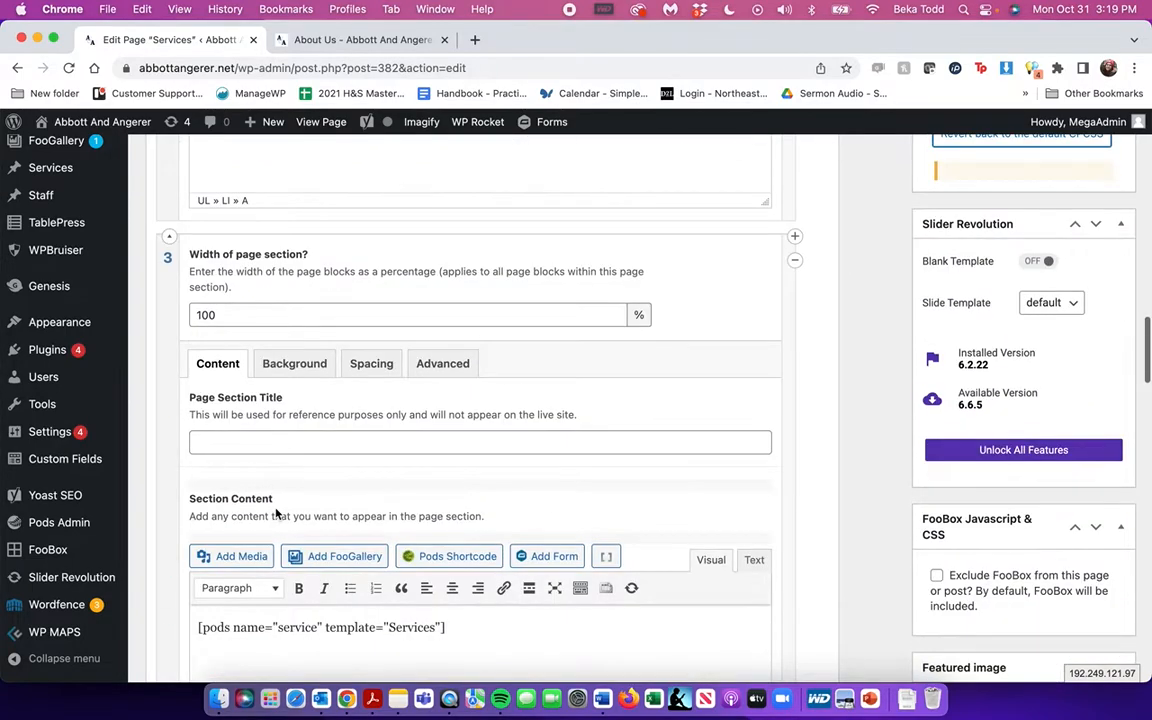
{"action": "scroll", "coordinate": [276, 513], "scroll_direction": "down", "scroll_amount": 3}
{"action": "triple_click", "coordinate": [221, 485]}
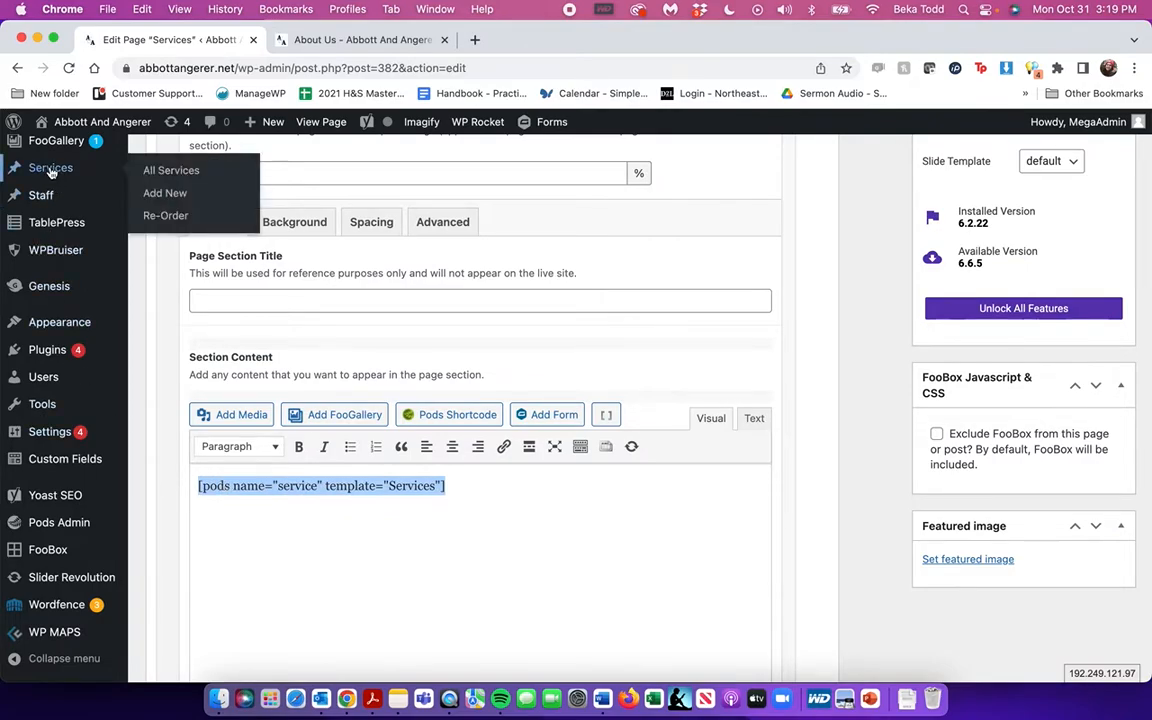
Add a "Type title here" list item below Entity Selection and Restructuring in the second section, and undo the addition
{"action": "scroll", "coordinate": [274, 440], "scroll_direction": "up", "scroll_amount": 5}
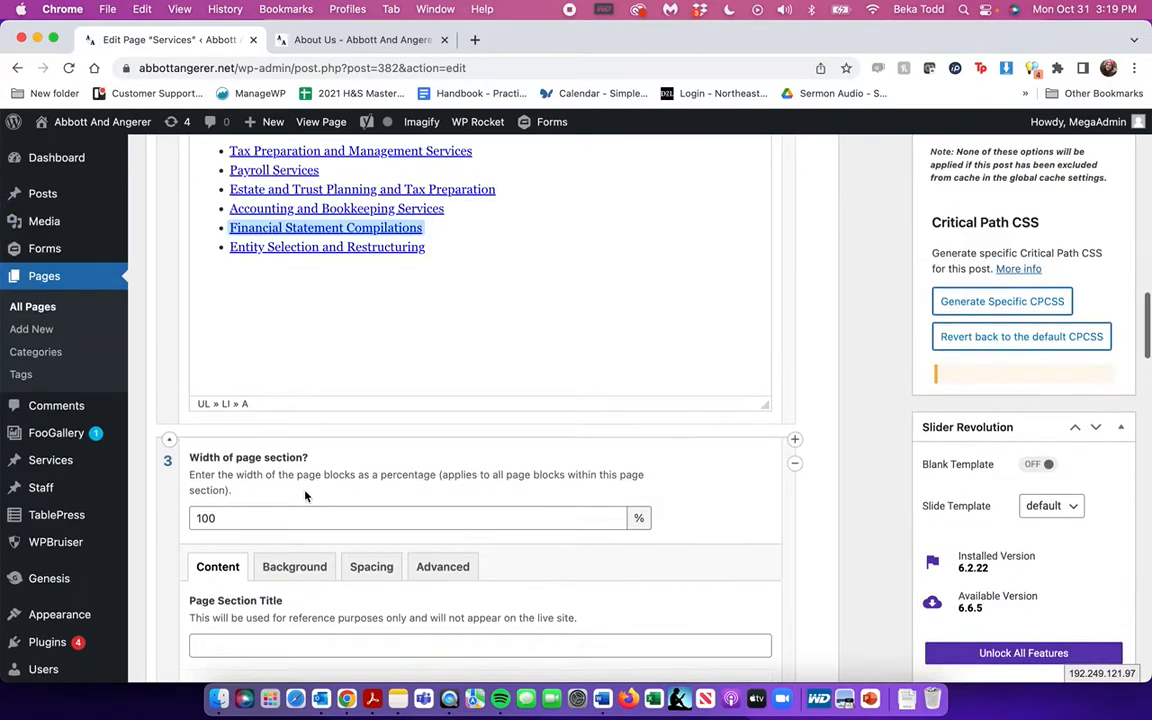
{"action": "scroll", "coordinate": [308, 488], "scroll_direction": "up", "scroll_amount": 3}
{"action": "triple_click", "coordinate": [488, 430]}
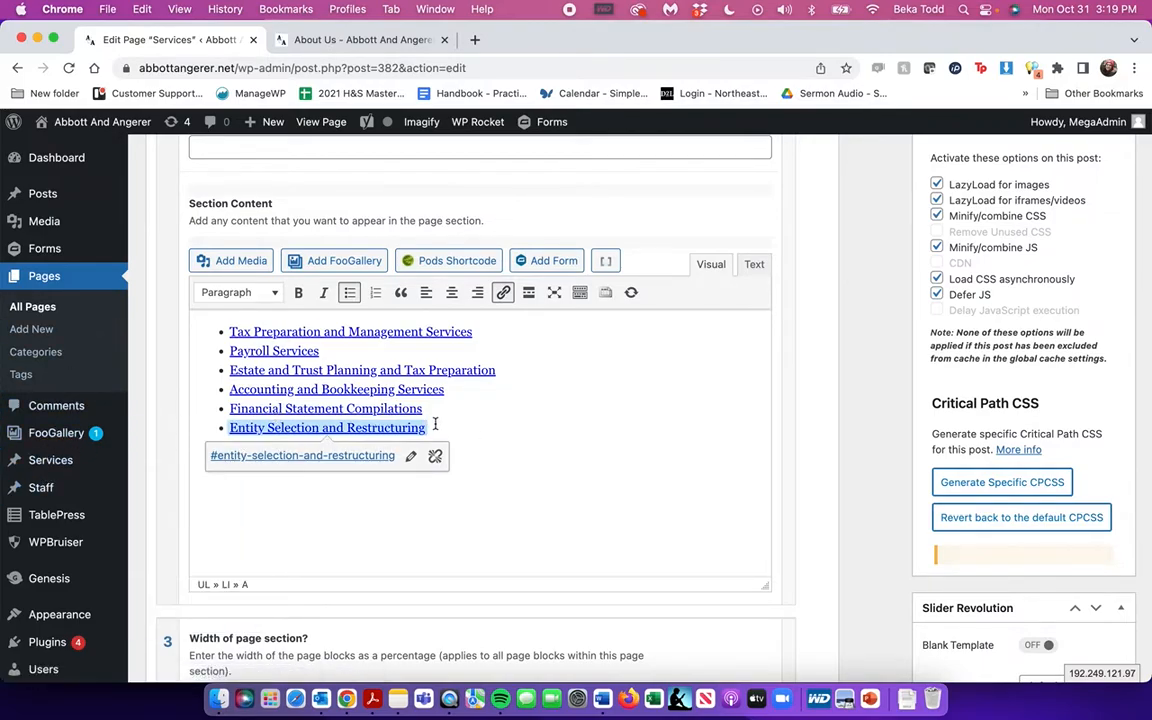
{"action": "key", "text": "Right"}
{"action": "key", "text": "Return"}
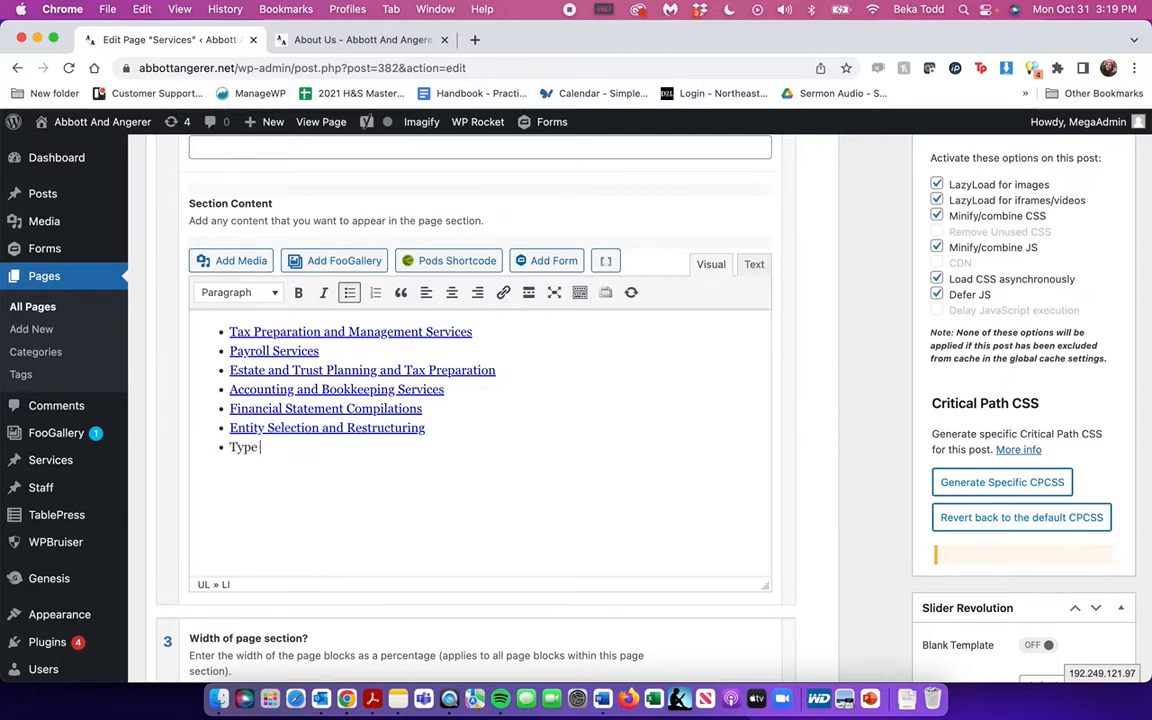
{"action": "type", "text": "Type title here"}
{"action": "key", "text": "super+z"}
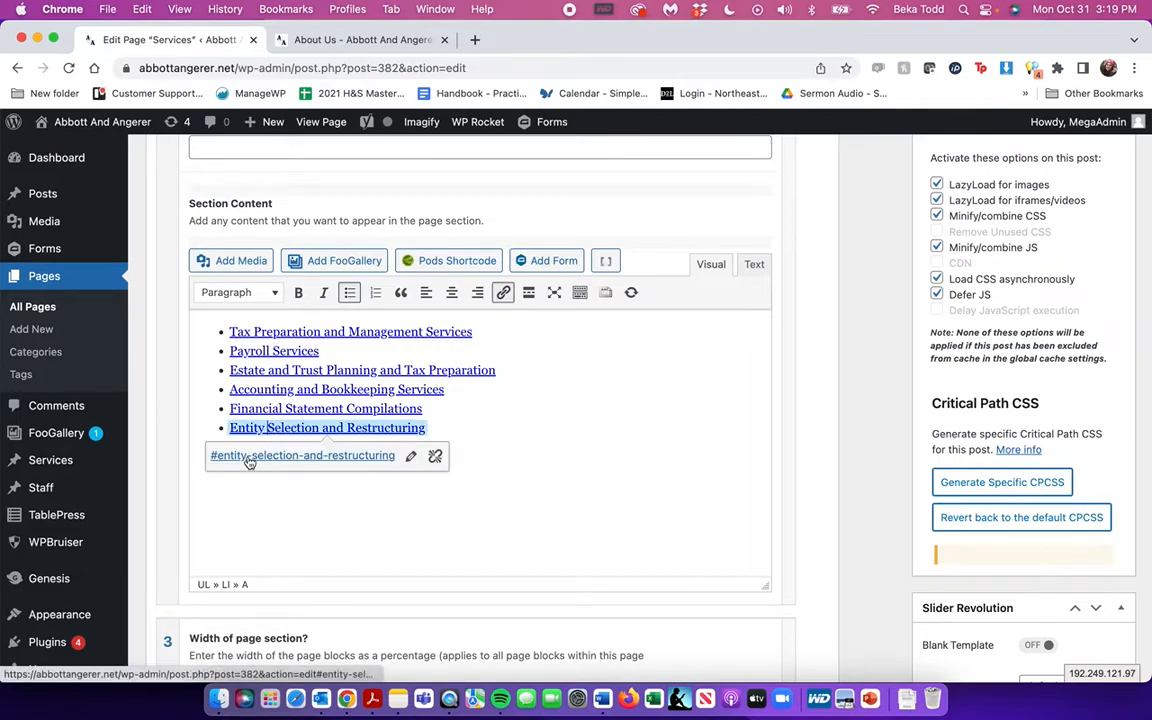
Restore the "Type title here" list item in the second section and link its text to the anchor #type-title-here
{"action": "key", "text": "super+shift+z"}
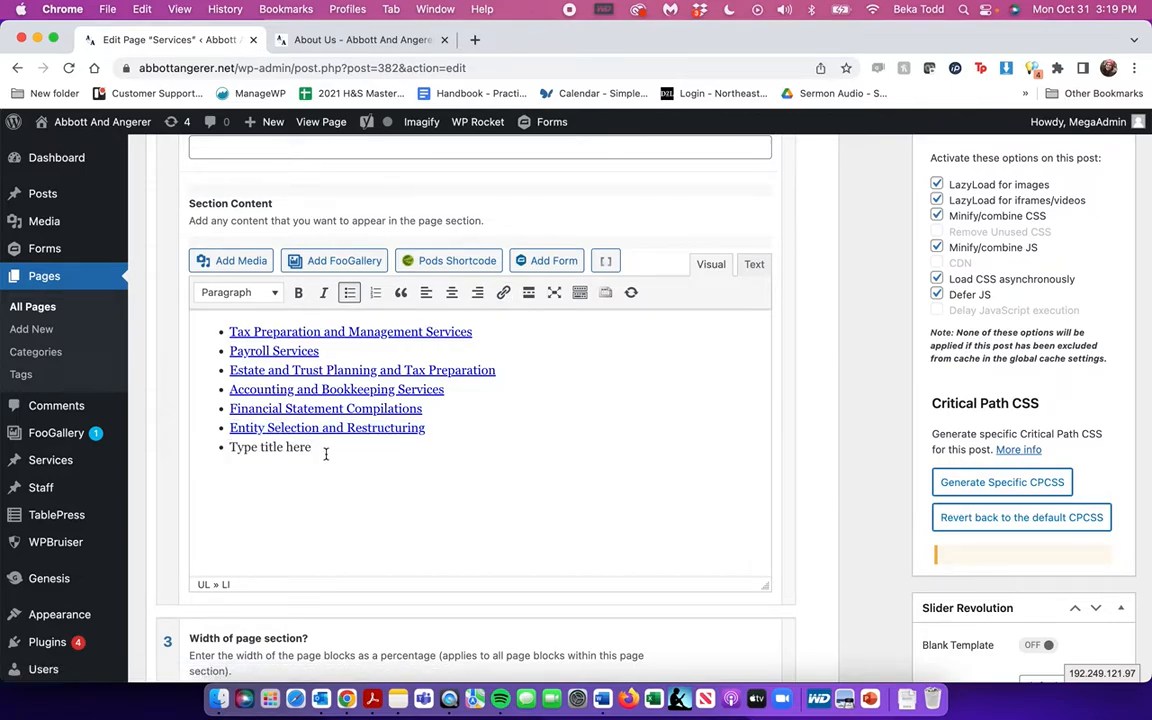
{"action": "left_click_drag", "start_coordinate": [325, 455], "coordinate": [219, 450]}
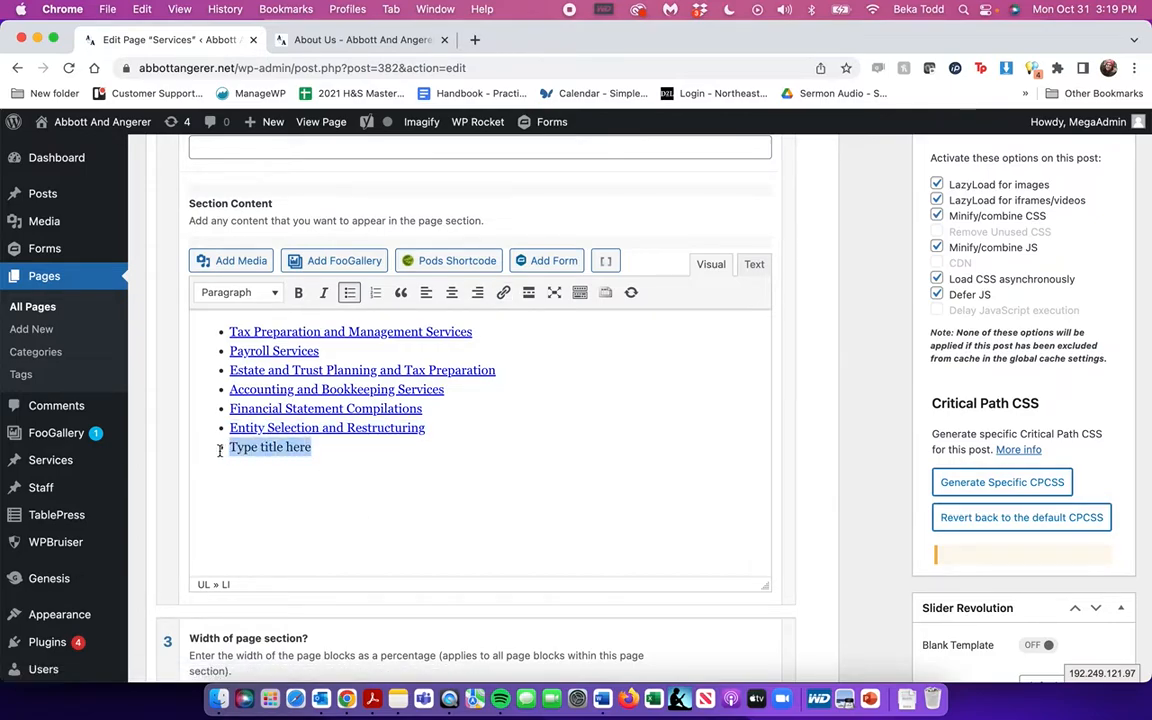
{"action": "left_click", "coordinate": [505, 294]}
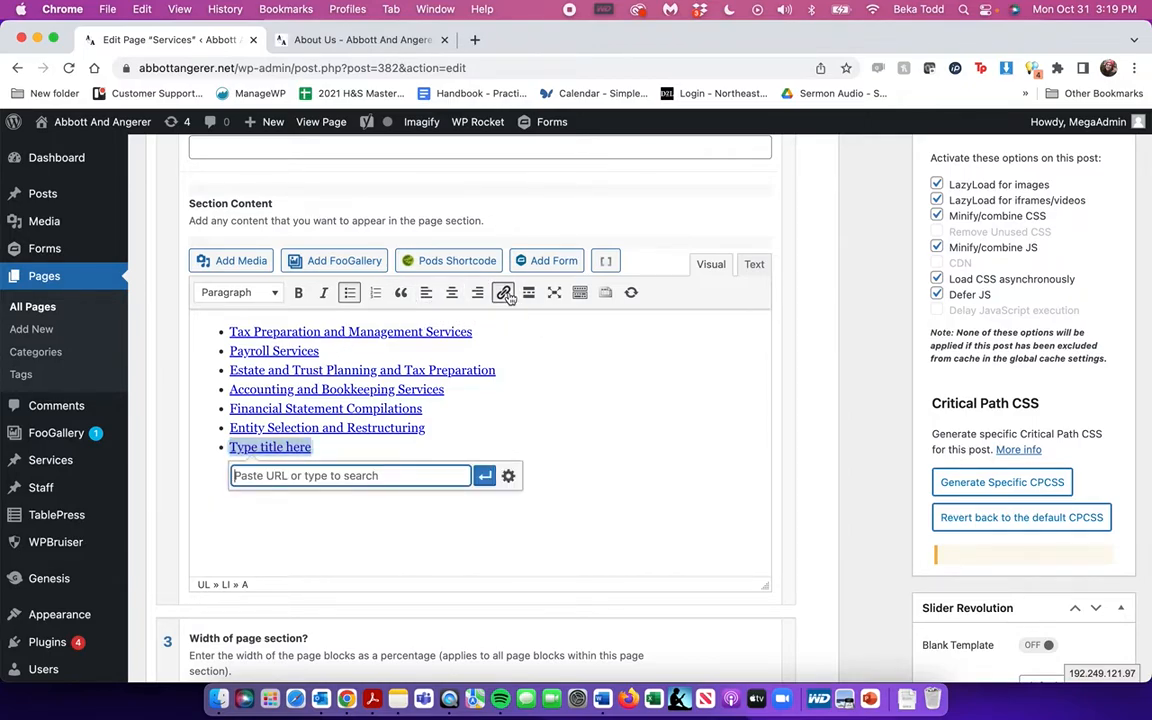
{"action": "type", "text": "#type-title-here"}
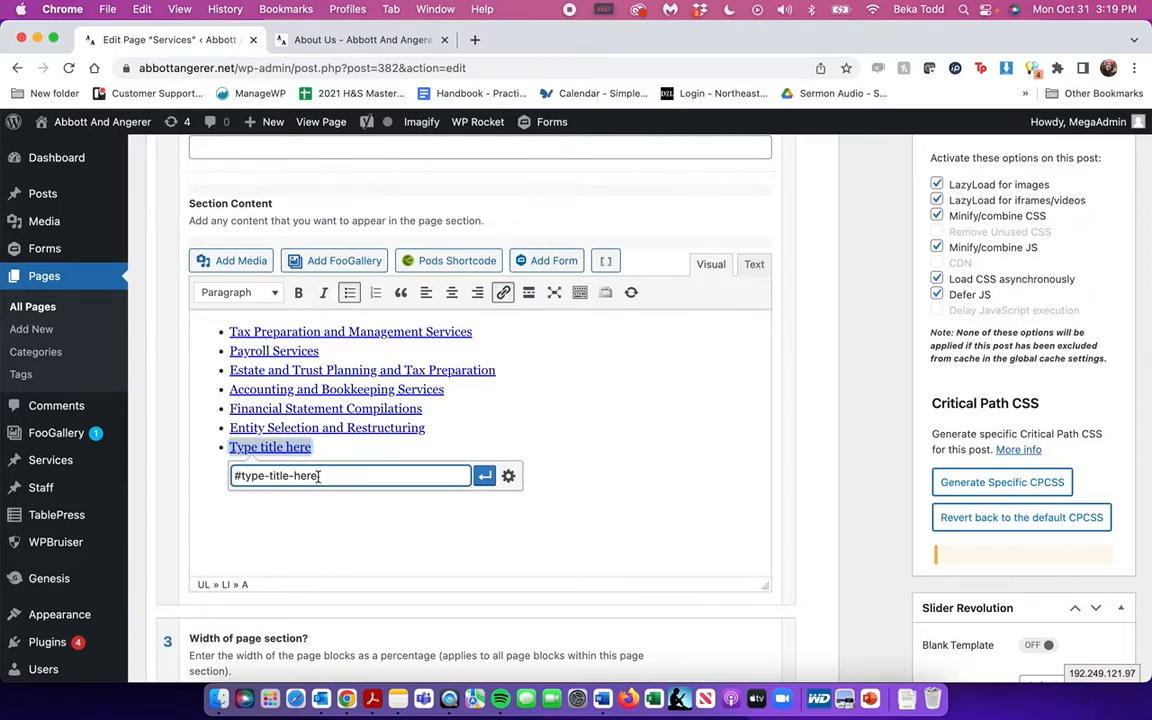
{"action": "left_click", "coordinate": [484, 475]}
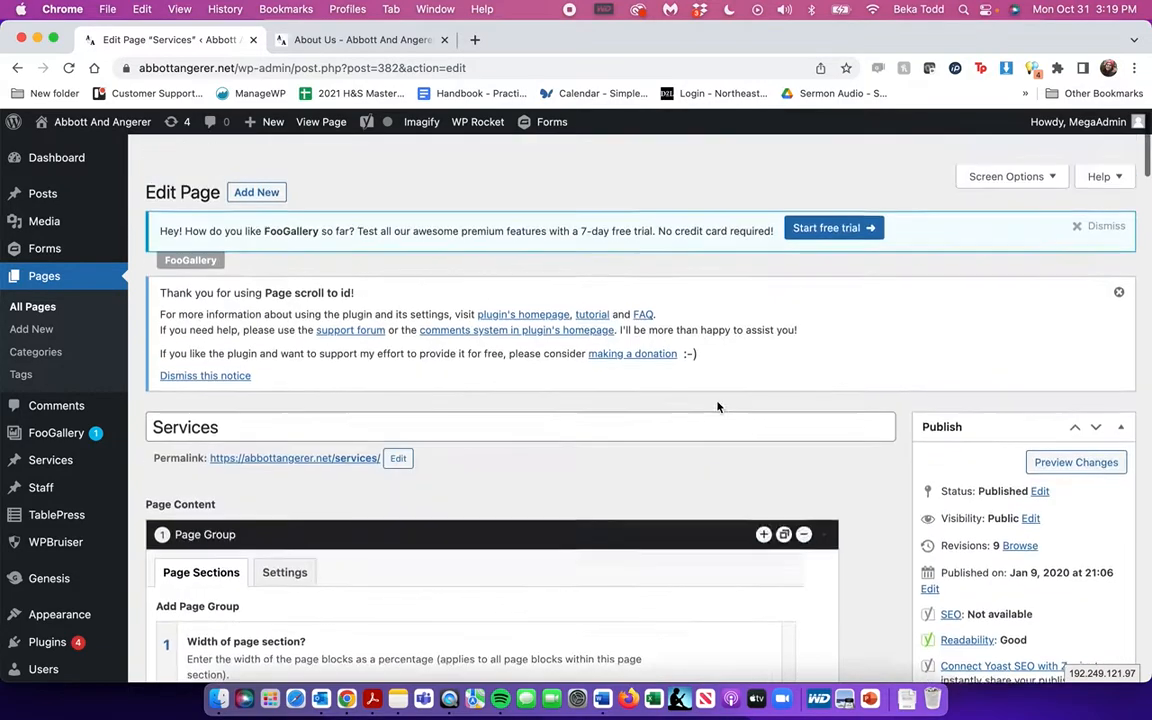
Delete the linked "Type title here" item from the end of the second section's bulleted list
{"action": "scroll", "coordinate": [717, 404], "scroll_direction": "down", "scroll_amount": 5}
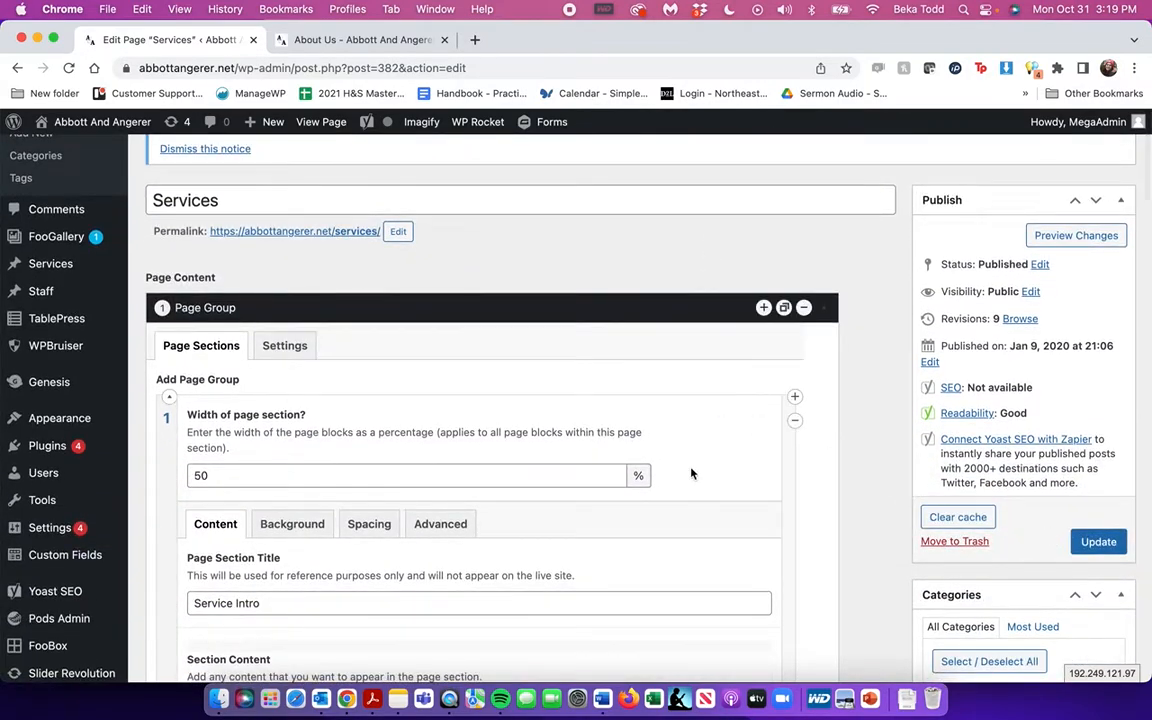
{"action": "scroll", "coordinate": [690, 473], "scroll_direction": "down", "scroll_amount": 10}
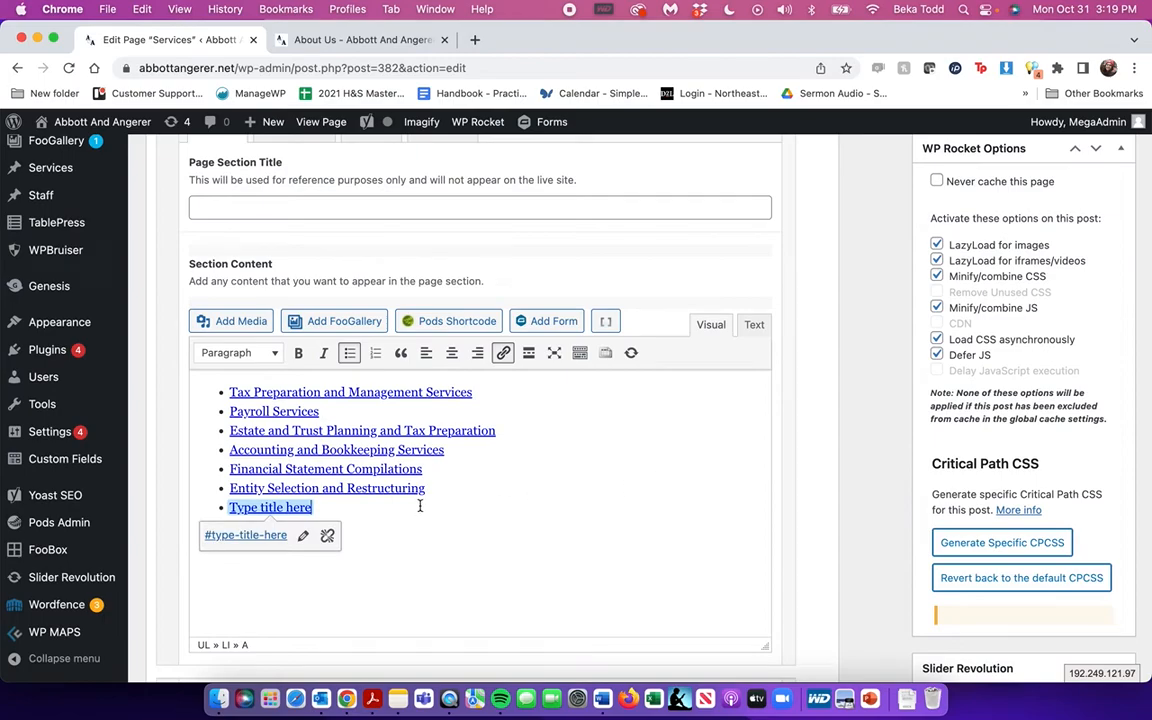
{"action": "key", "text": "BackSpace"}
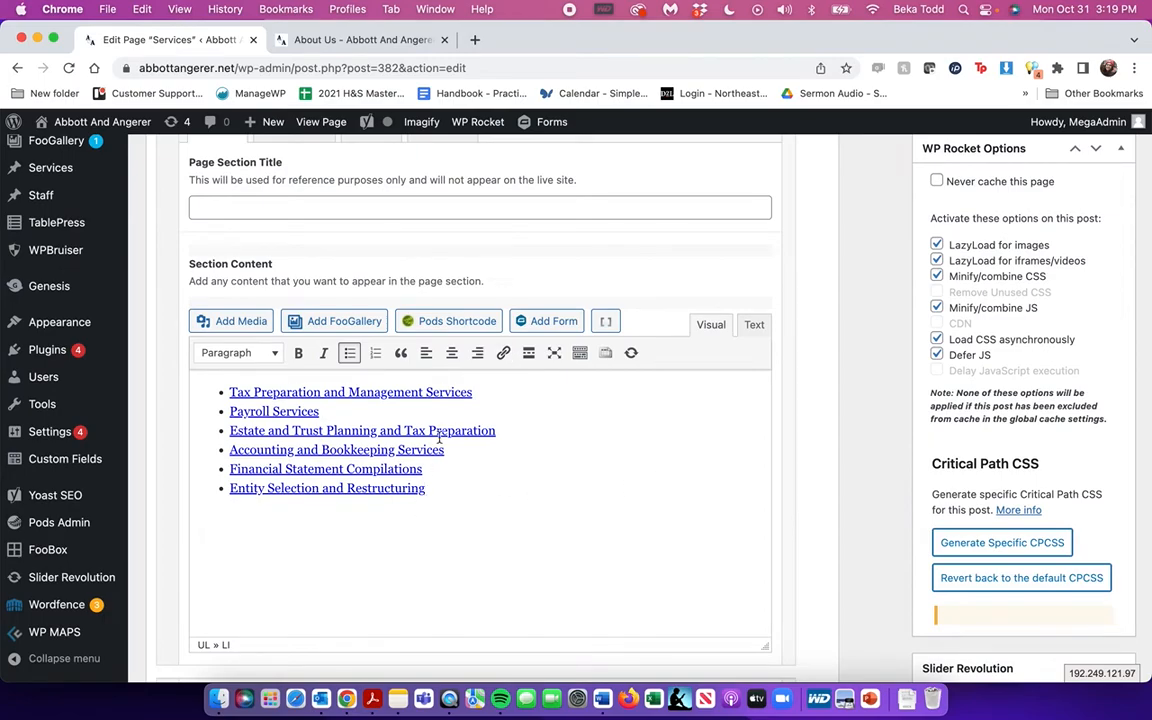
Leave the Services page without updating it and return to the list of all pages
{"action": "scroll", "coordinate": [438, 436], "scroll_direction": "up", "scroll_amount": 8}
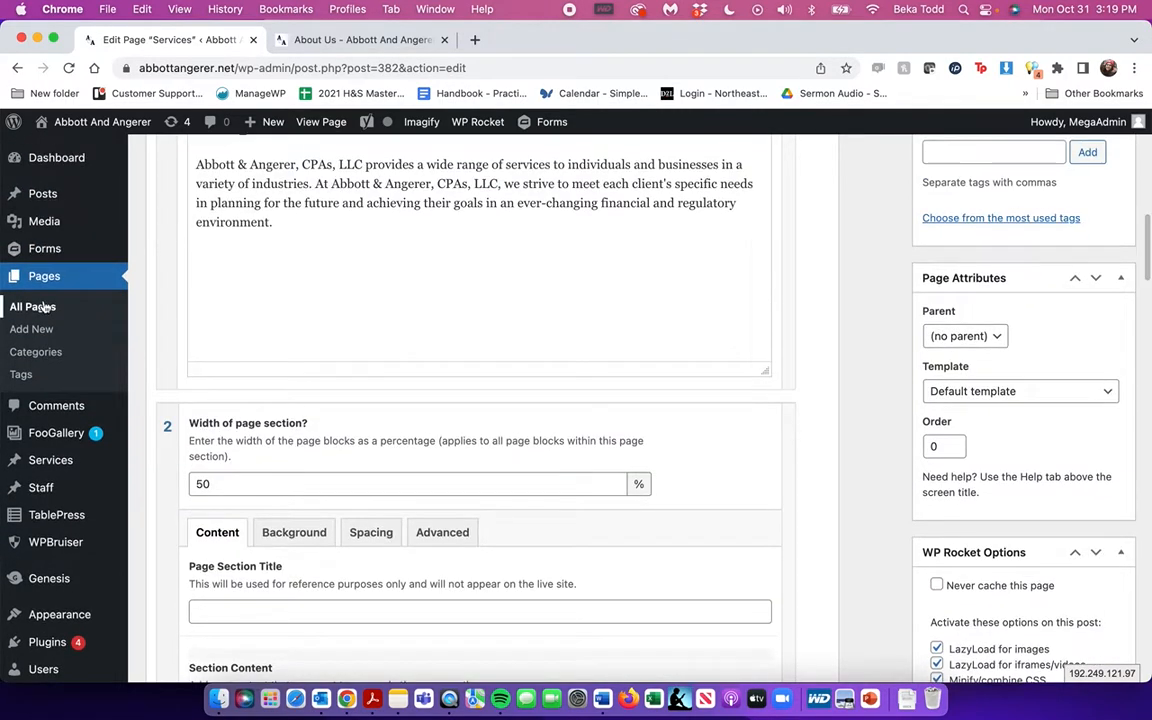
{"action": "left_click", "coordinate": [42, 307]}
{"action": "left_click", "coordinate": [618, 284]}
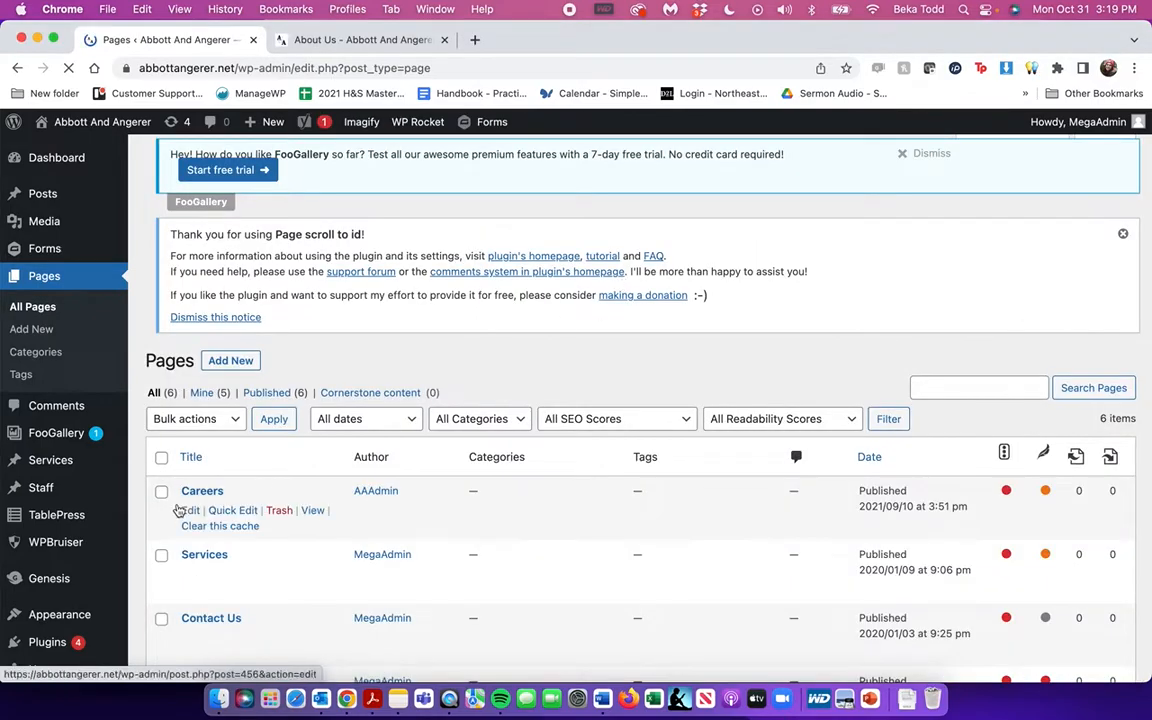
Open the Careers page for editing and highlight the introductory paragraphs in its section content
{"action": "left_click", "coordinate": [203, 483]}
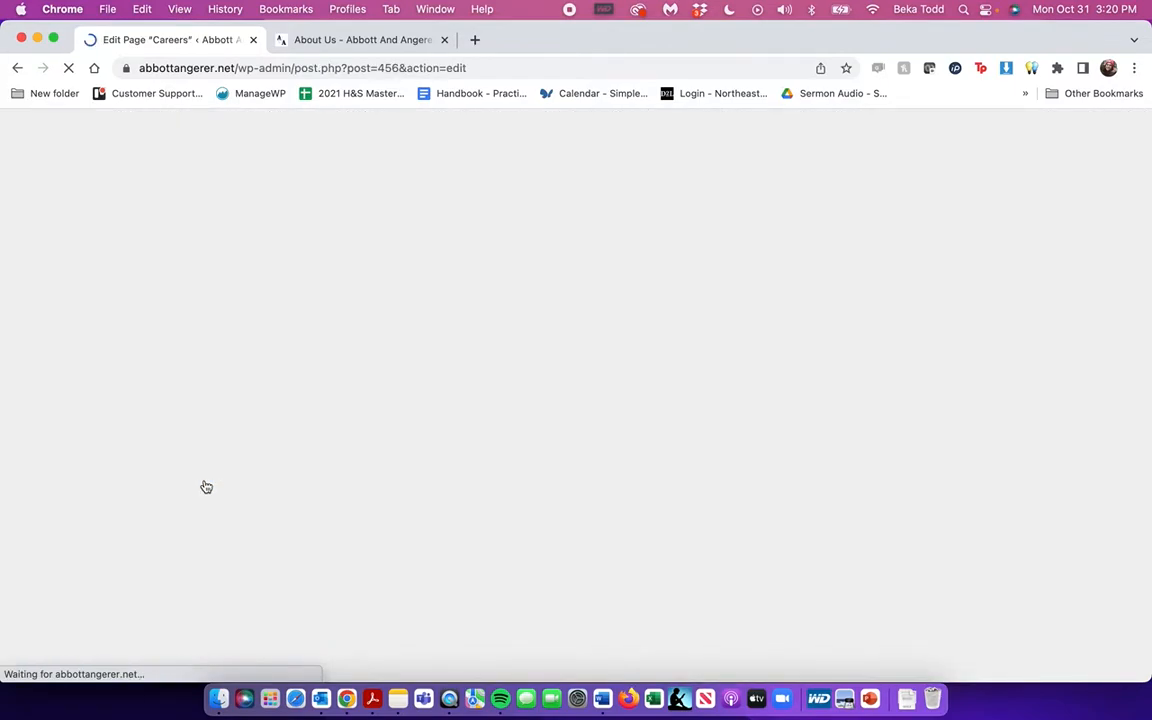
{"action": "scroll", "coordinate": [206, 487], "scroll_direction": "down", "scroll_amount": 5}
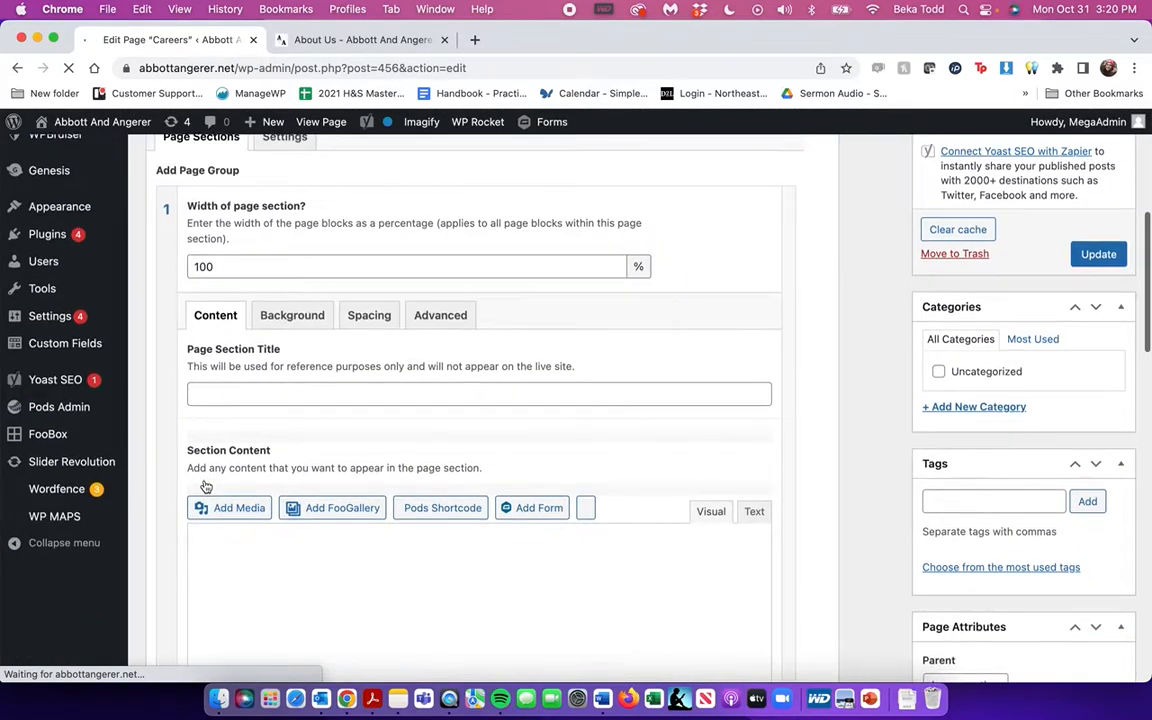
{"action": "scroll", "coordinate": [206, 487], "scroll_direction": "down", "scroll_amount": 8}
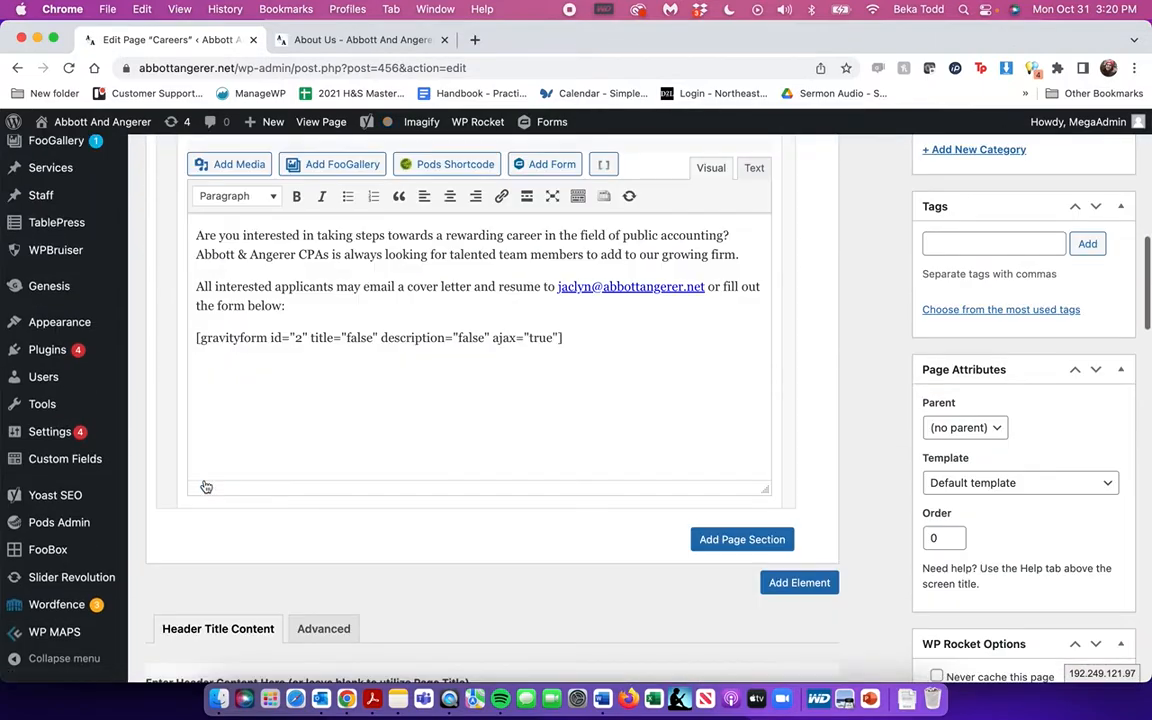
{"action": "scroll", "coordinate": [430, 310], "scroll_direction": "up", "scroll_amount": 1}
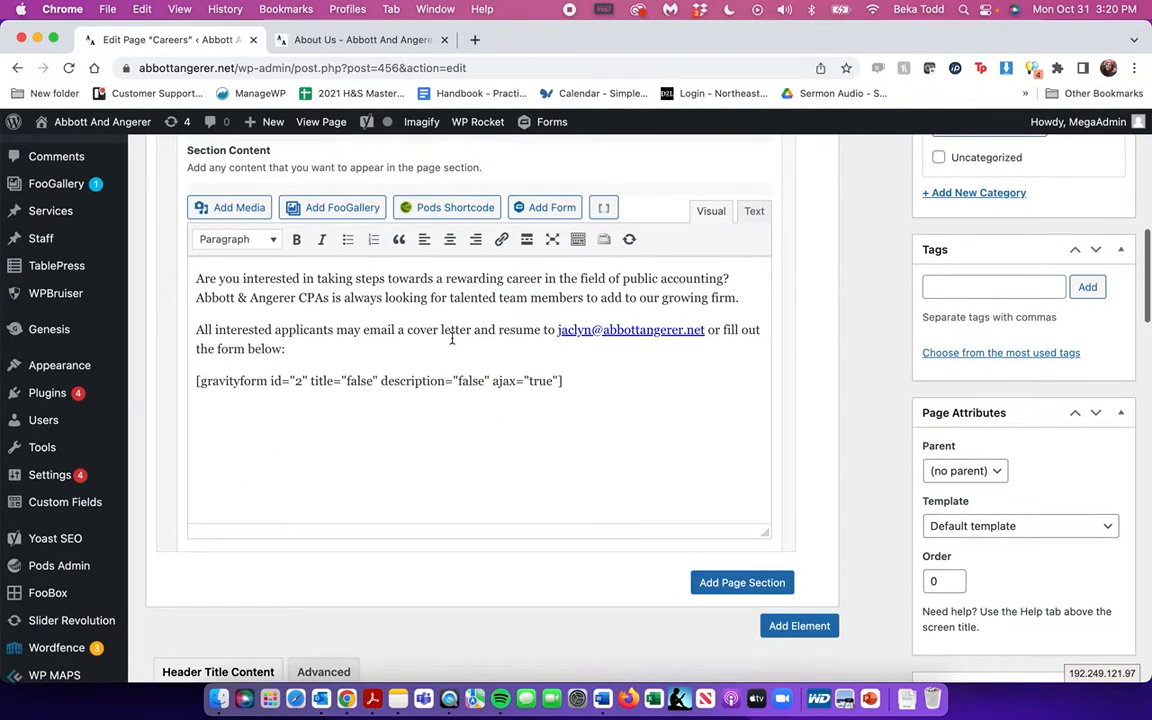
{"action": "triple_click", "coordinate": [272, 288]}
{"action": "left_click_drag", "start_coordinate": [288, 349], "coordinate": [149, 273]}
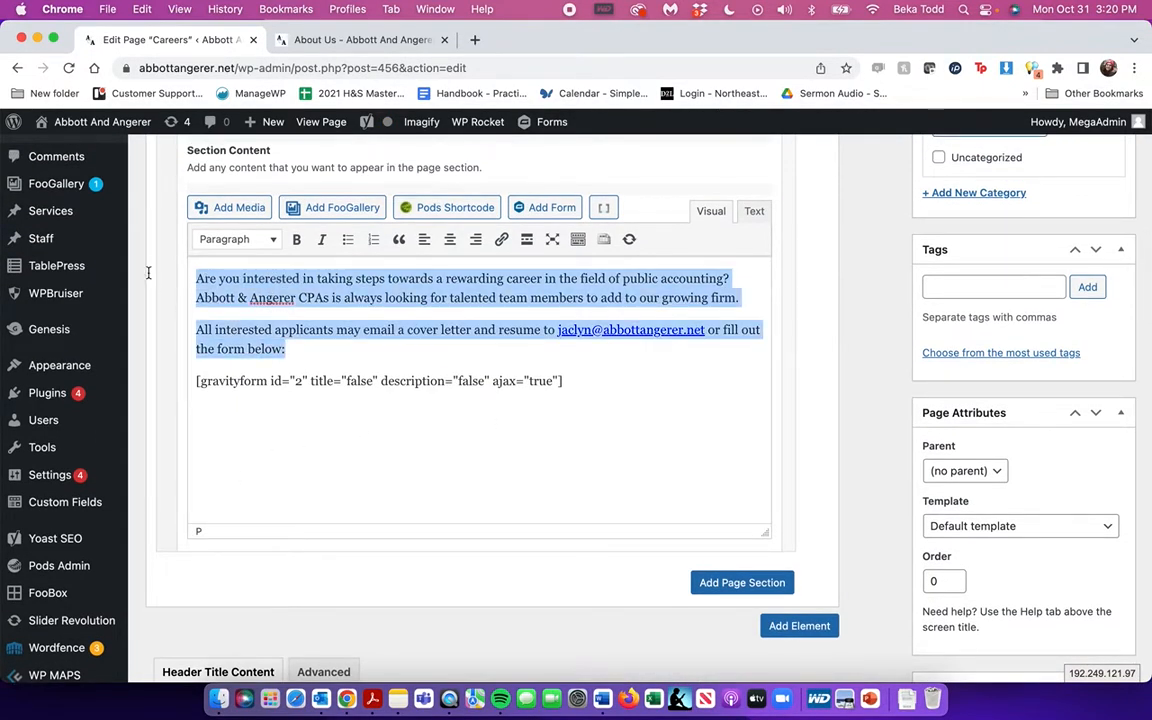
{"action": "left_click", "coordinate": [410, 348]}
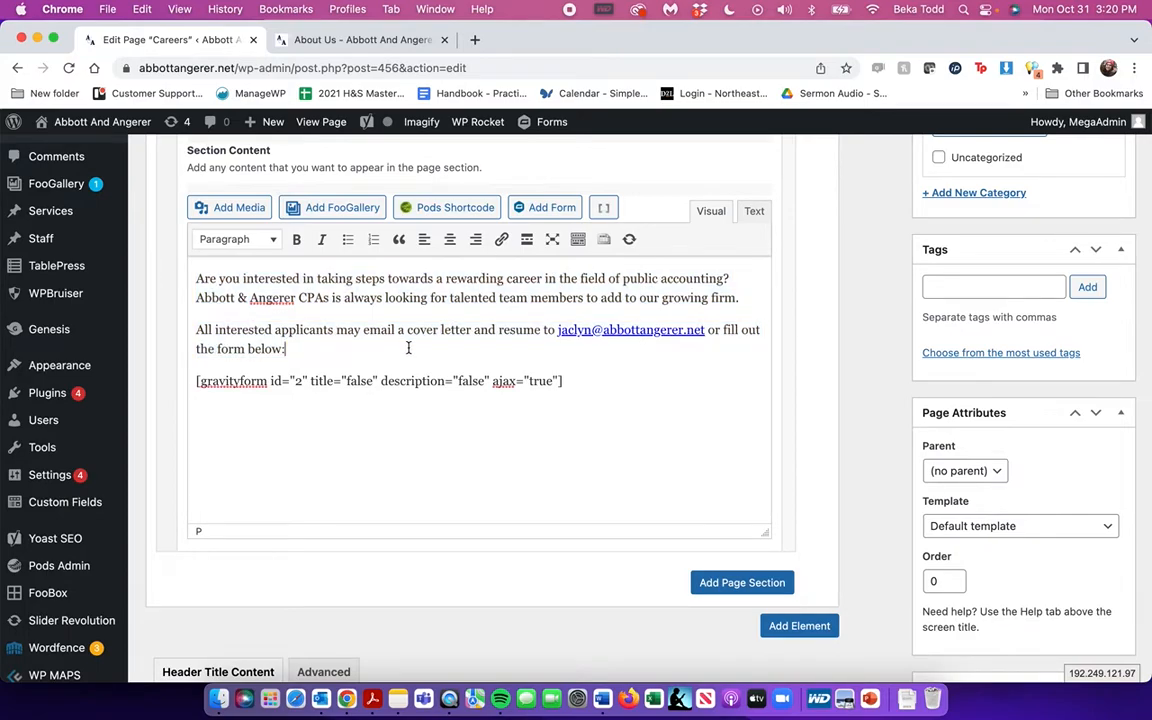
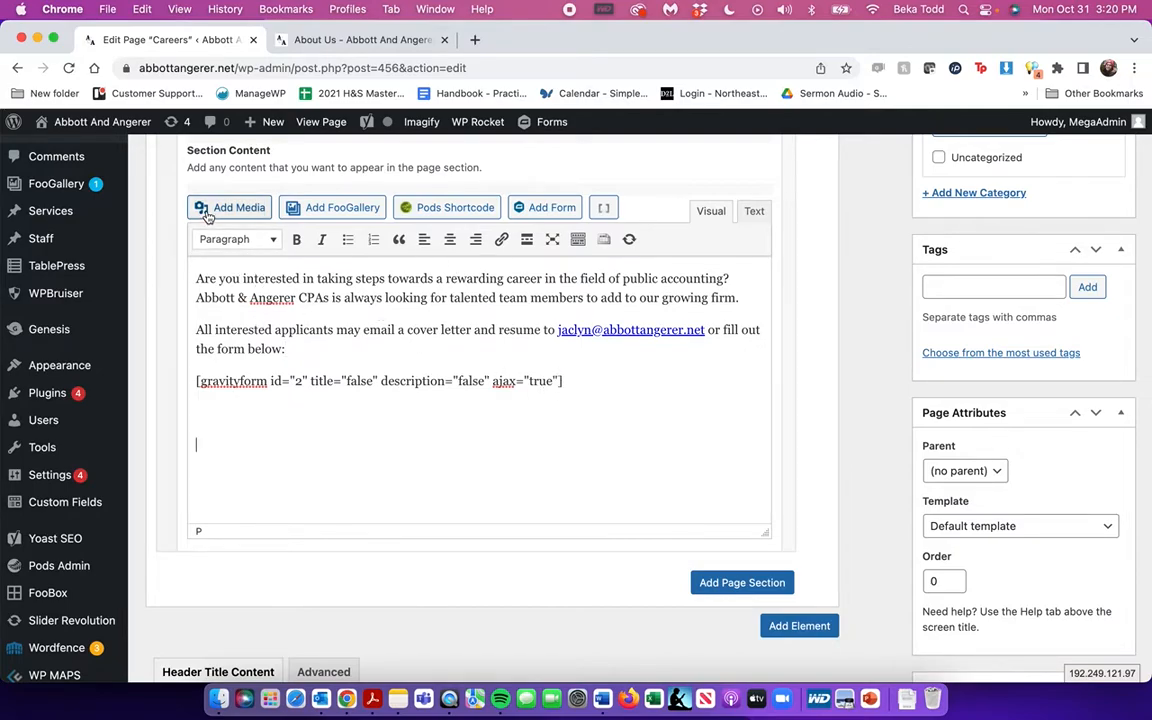
Insert the Job Application form without title or description below the existing form shortcode, and delete the added shortcode
{"action": "left_click", "coordinate": [537, 205]}
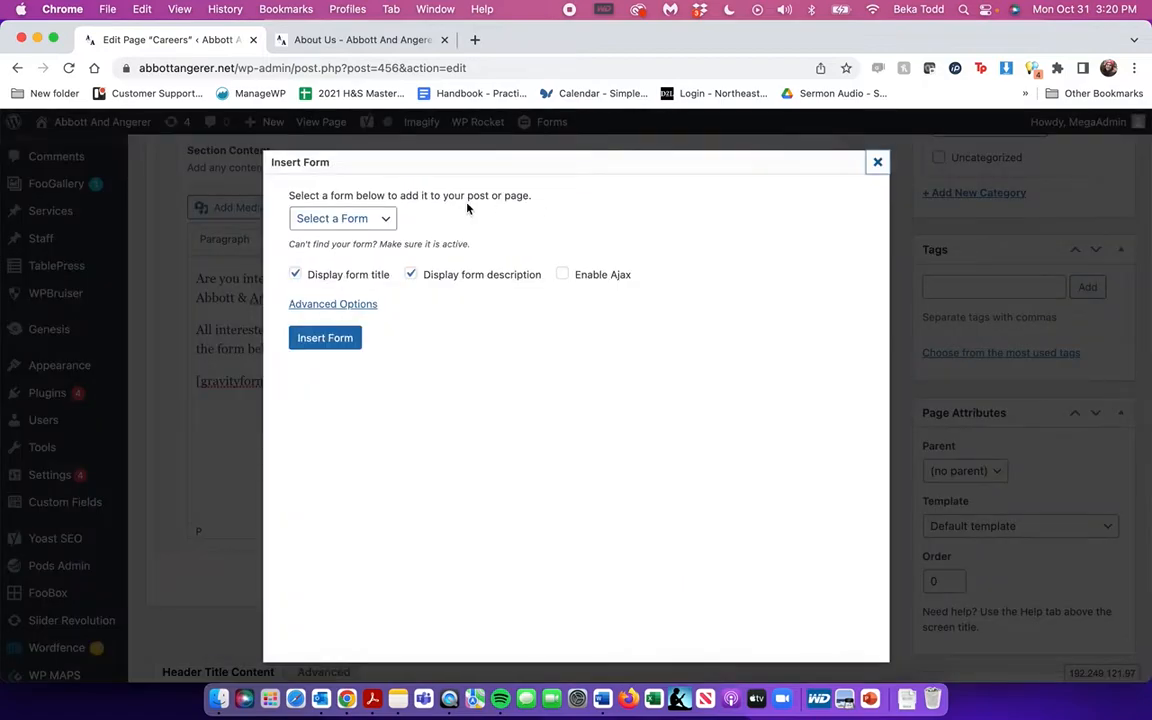
{"action": "left_click", "coordinate": [348, 219]}
{"action": "left_click", "coordinate": [348, 201]}
{"action": "left_click", "coordinate": [295, 274]}
{"action": "left_click", "coordinate": [411, 275]}
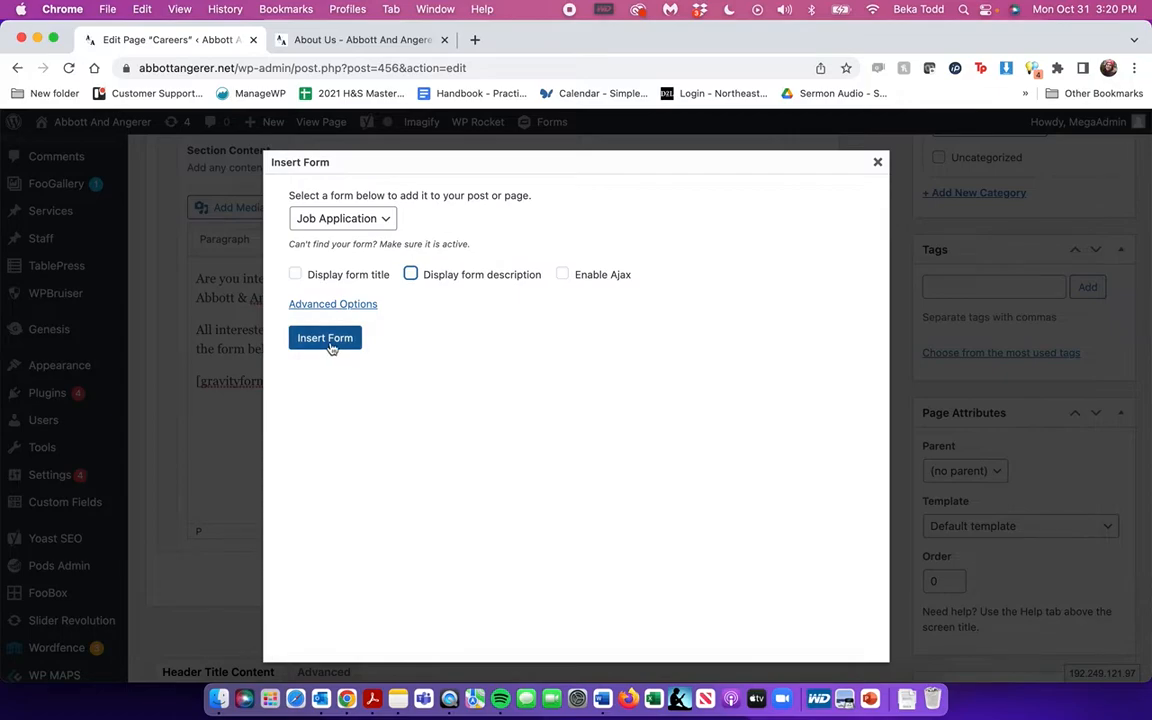
{"action": "left_click", "coordinate": [326, 338]}
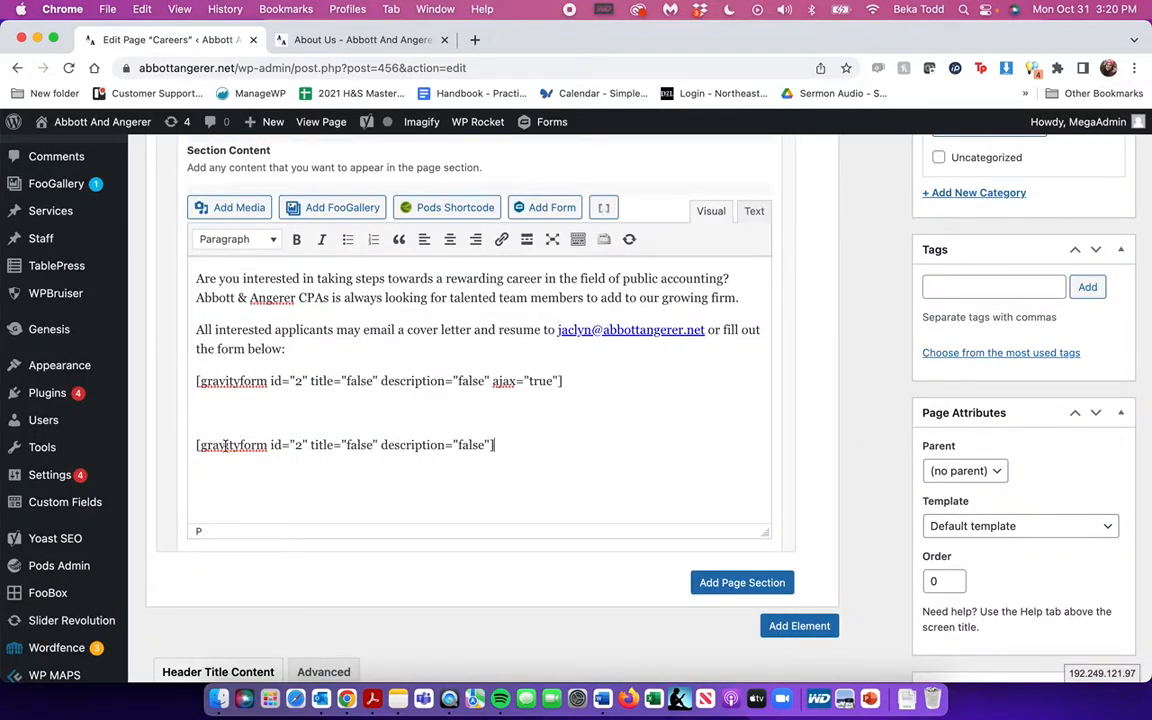
{"action": "triple_click", "coordinate": [225, 445]}
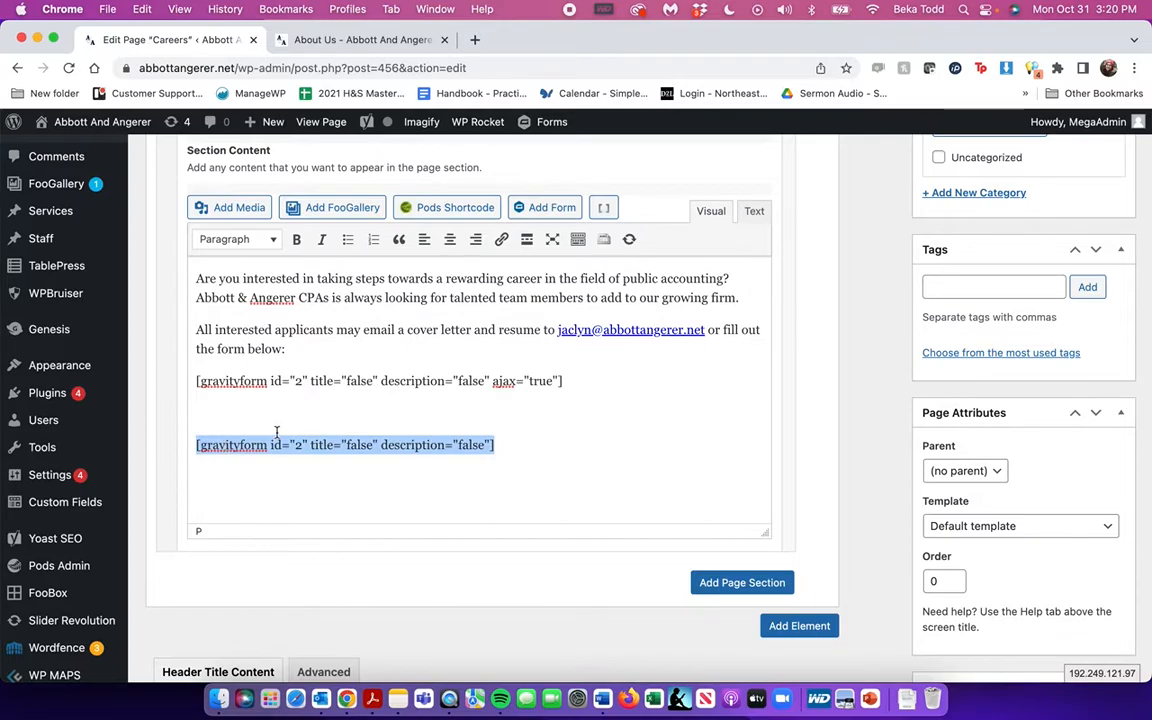
{"action": "key", "text": "BackSpace"}
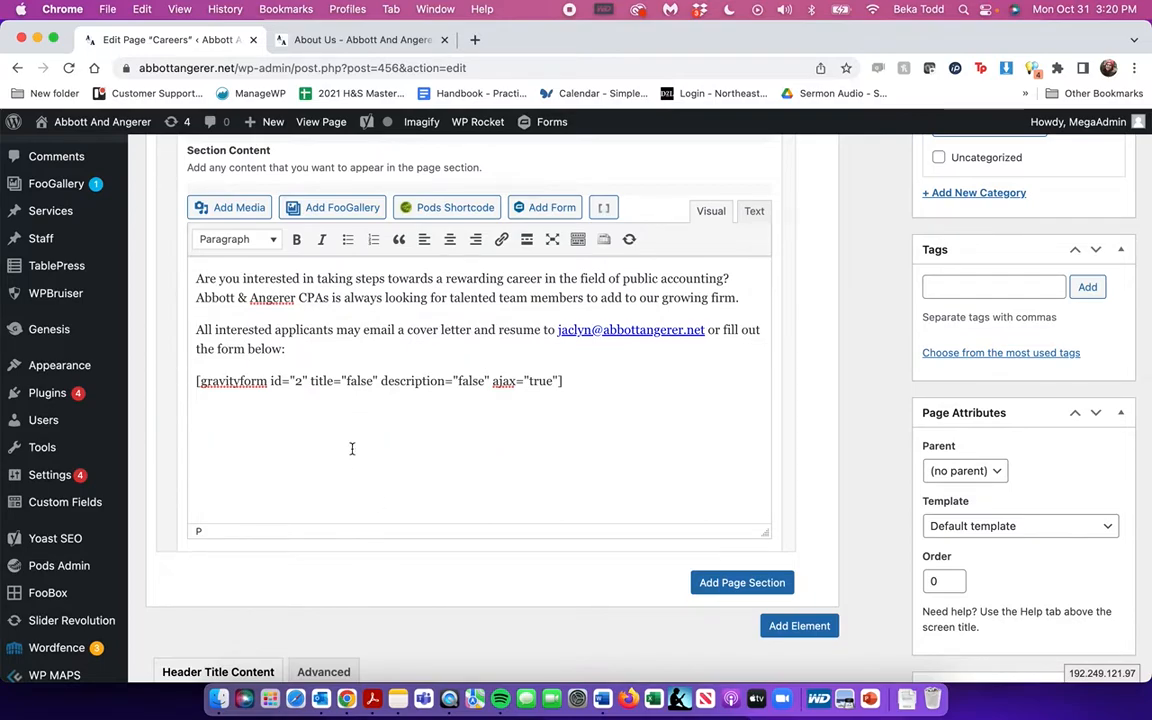
Insert the City's Best 2020 badge image001.png from the media library below the form shortcode and center it
{"action": "left_click", "coordinate": [240, 206]}
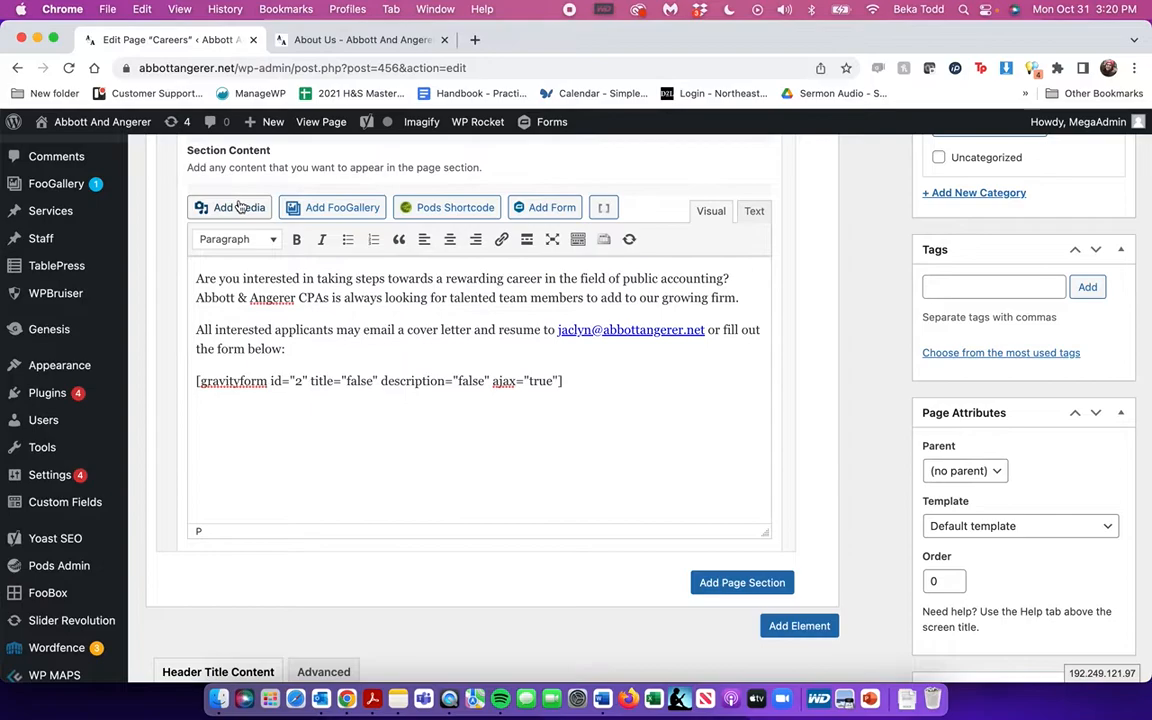
{"action": "left_click", "coordinate": [324, 194]}
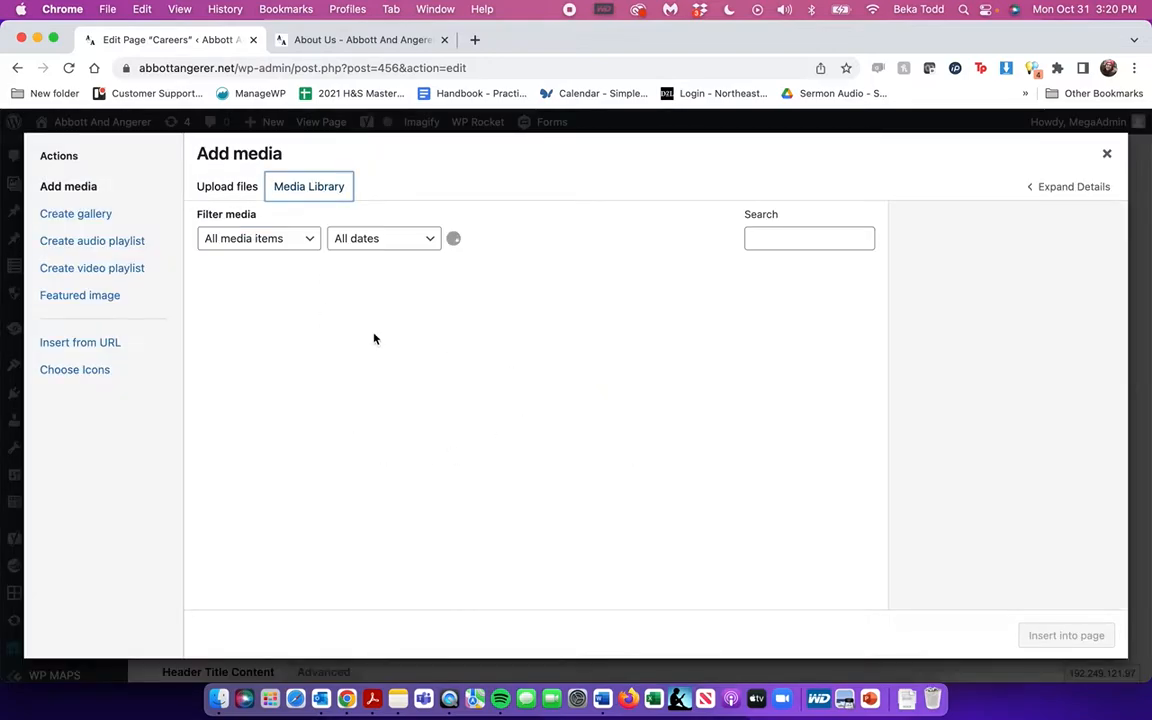
{"action": "left_click", "coordinate": [700, 402]}
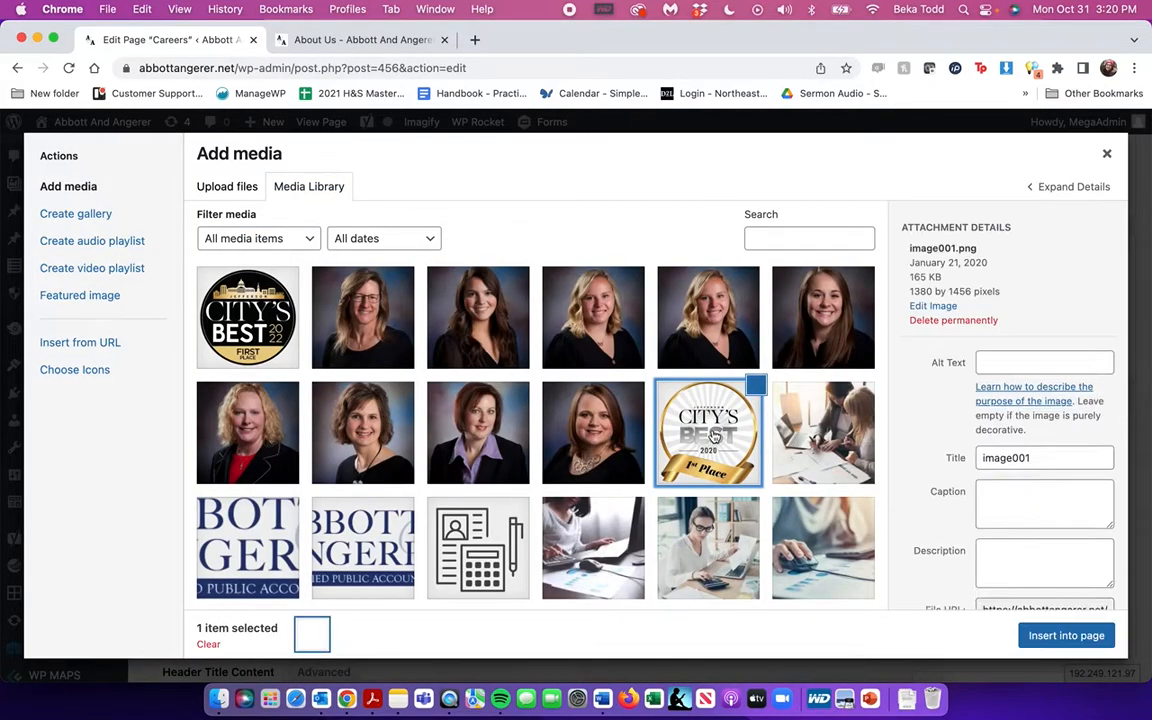
{"action": "left_click", "coordinate": [1068, 636]}
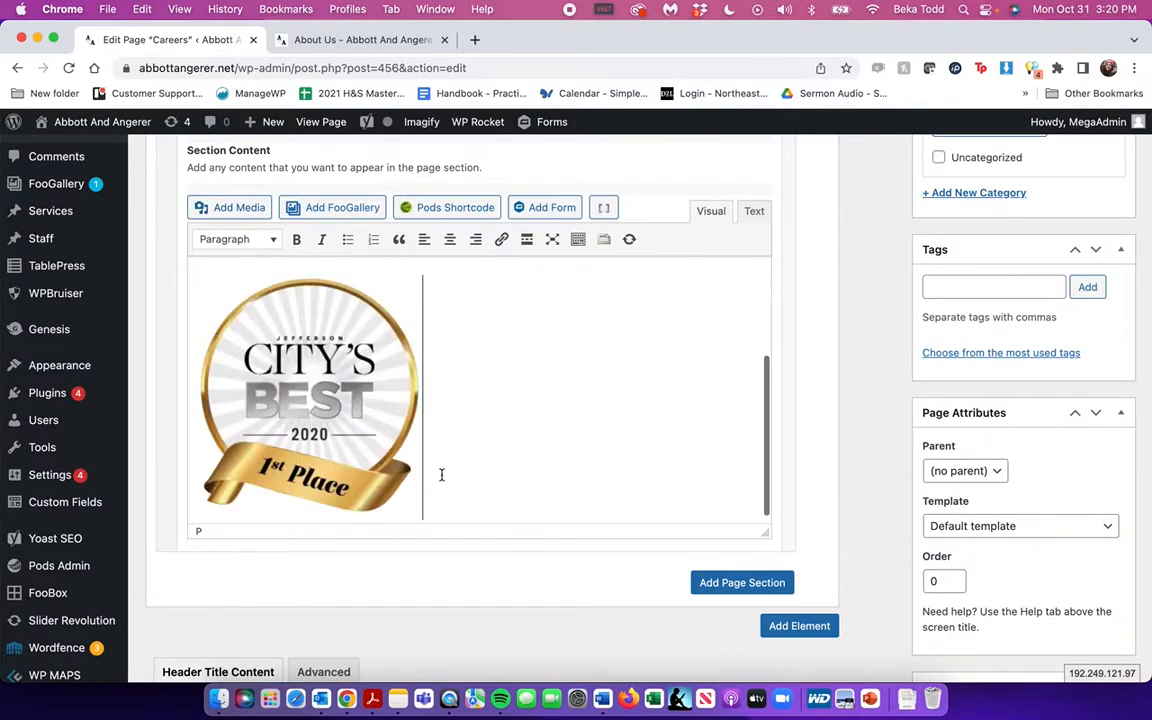
{"action": "left_click", "coordinate": [366, 433]}
{"action": "left_click", "coordinate": [271, 277]}
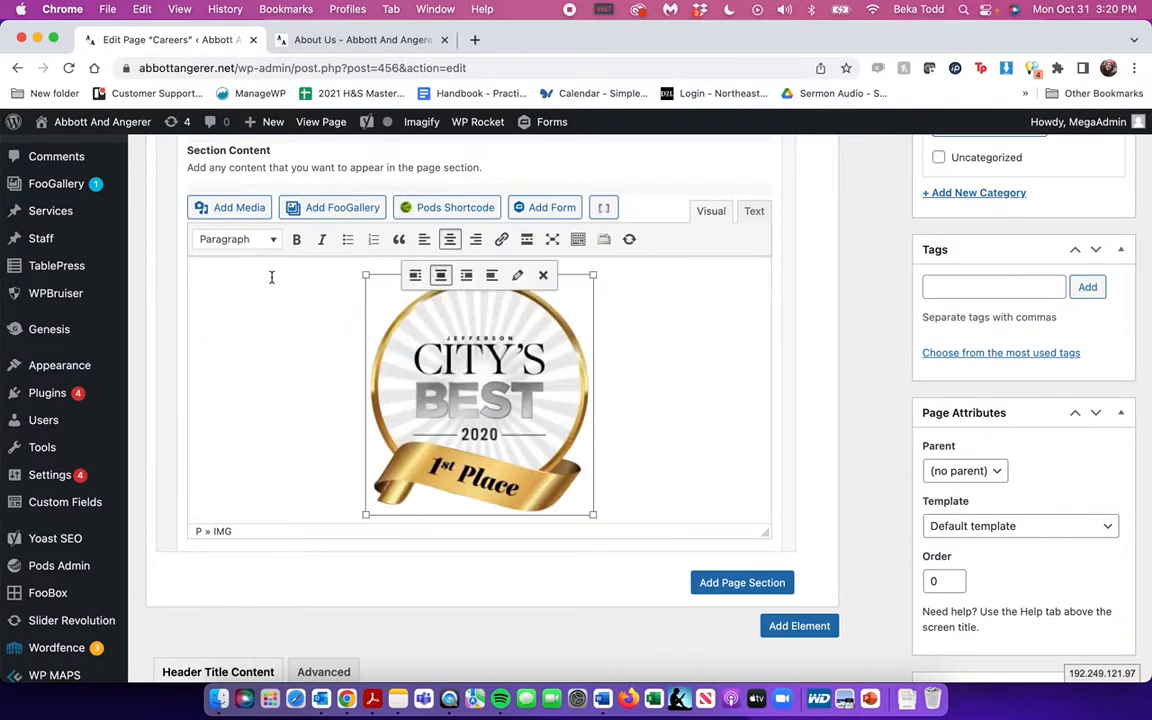
Review the badge image's size options, keep Medium – 284 × 300, and remove the image from the content
{"action": "left_click", "coordinate": [518, 275]}
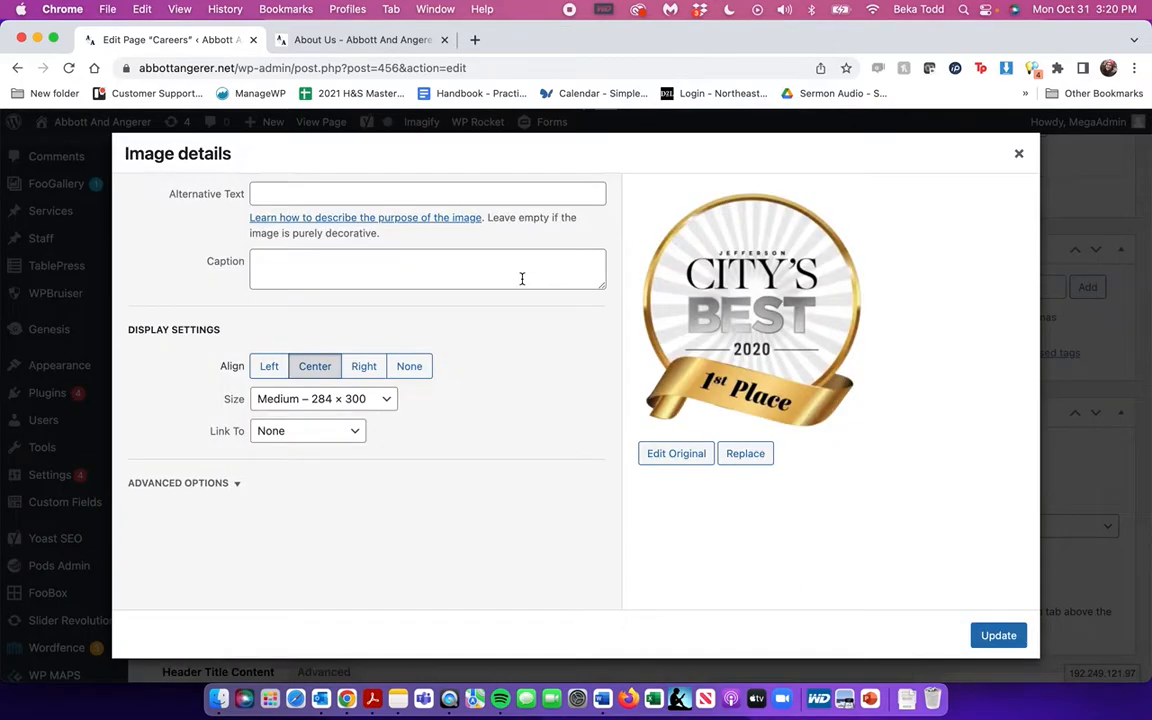
{"action": "left_click", "coordinate": [376, 401]}
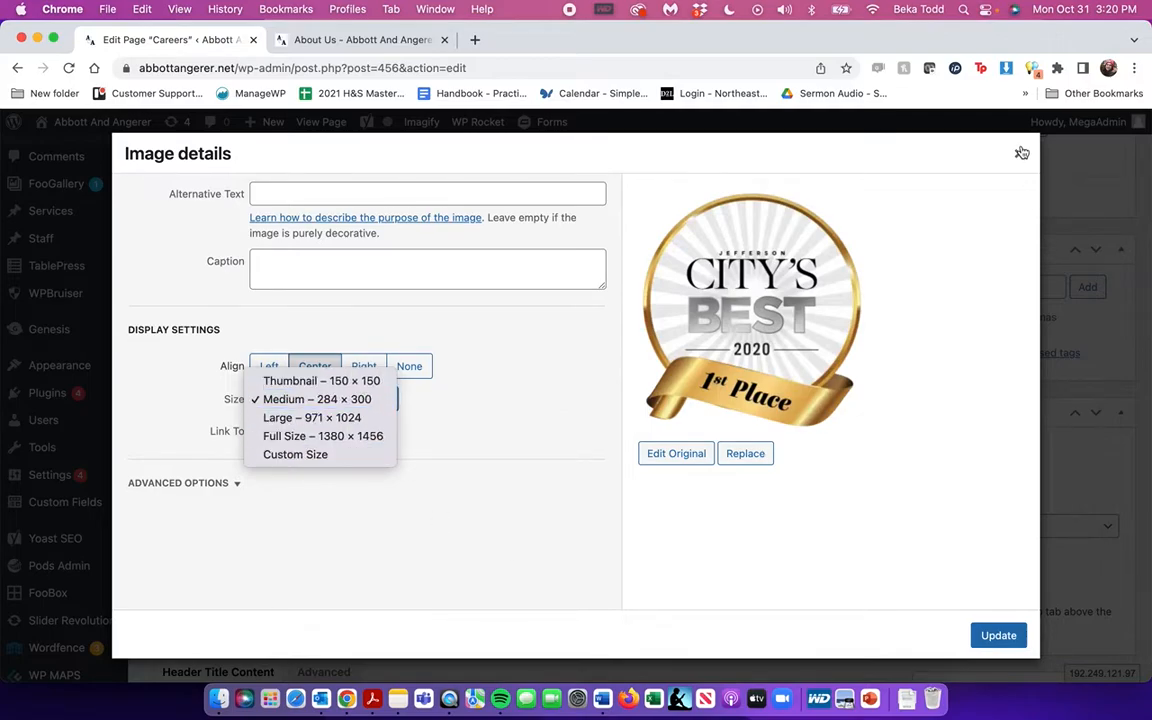
{"action": "left_click", "coordinate": [989, 171]}
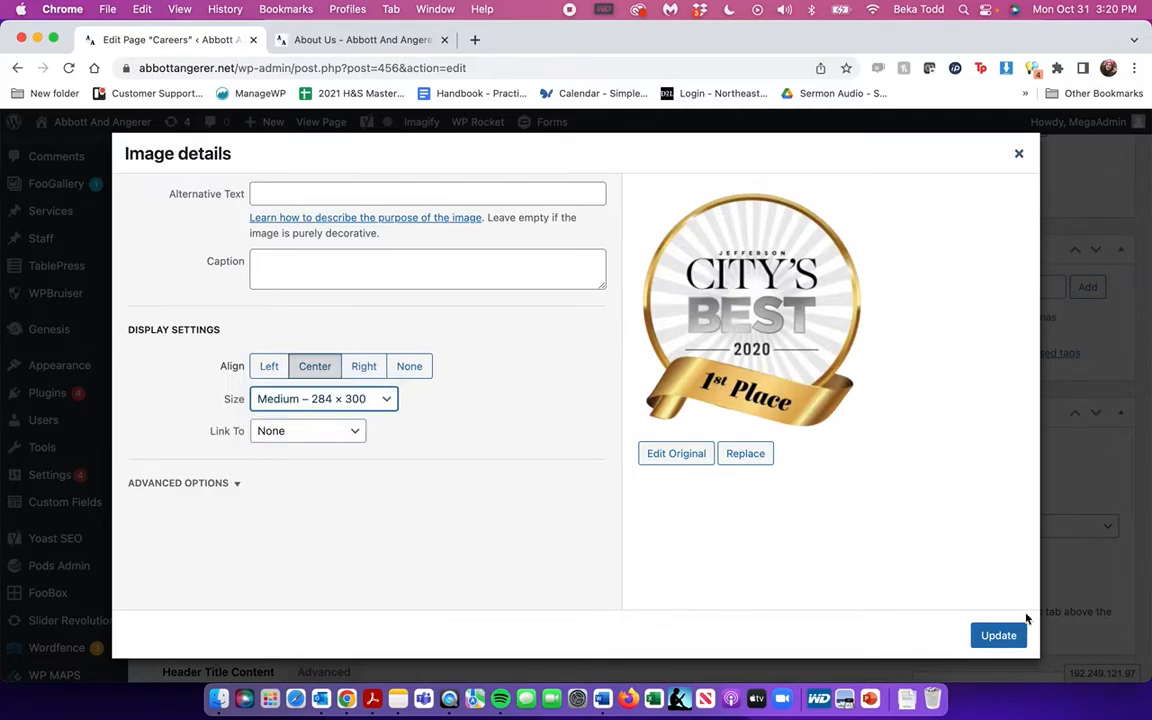
{"action": "left_click", "coordinate": [1003, 639]}
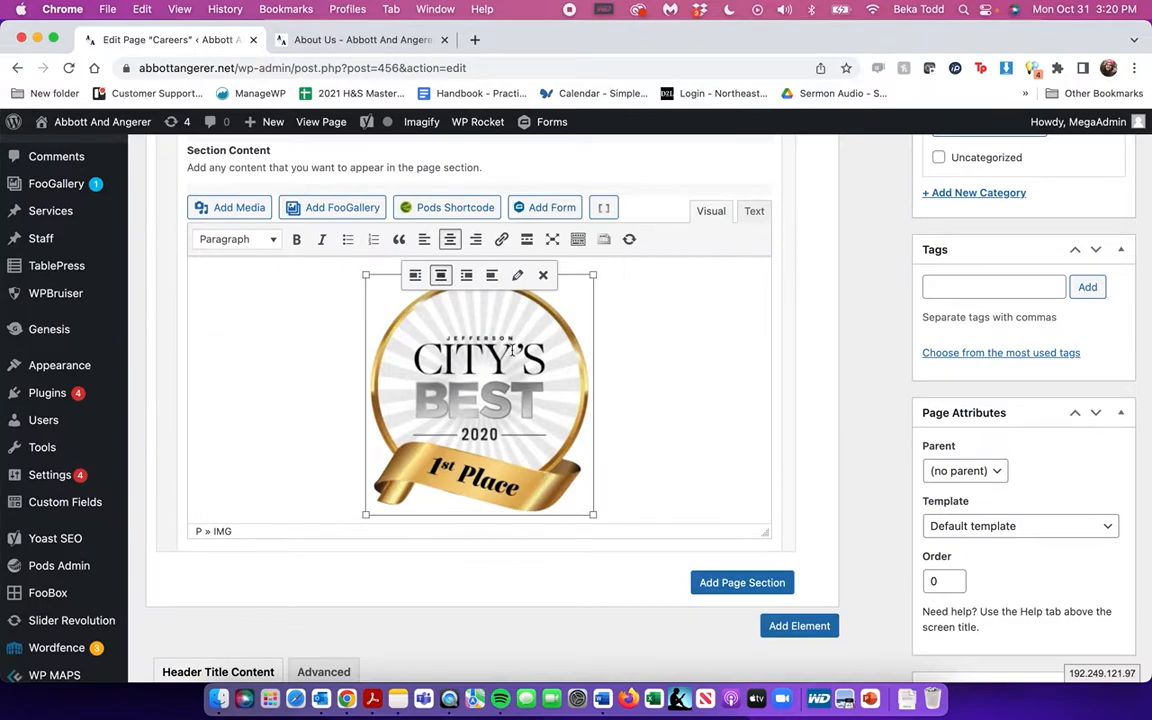
{"action": "left_click", "coordinate": [543, 275]}
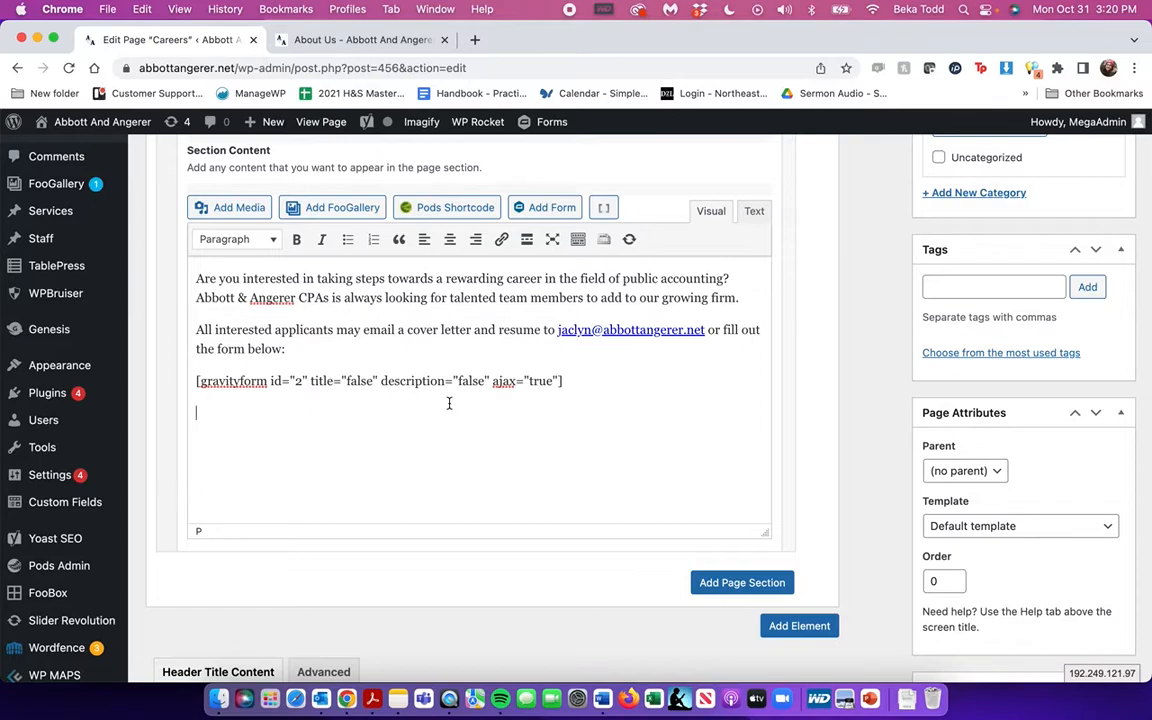
Add the text "Click Here!" below the form shortcode and link it to google.com
{"action": "type", "text": "Click Here!"}
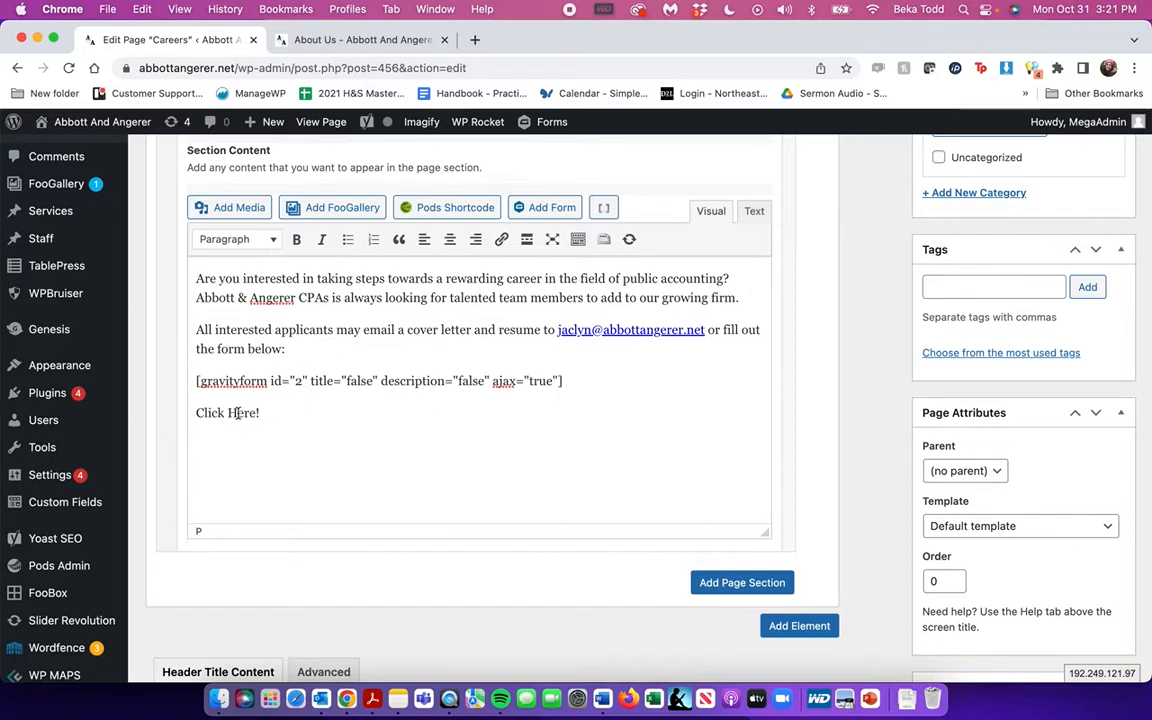
{"action": "triple_click", "coordinate": [237, 413]}
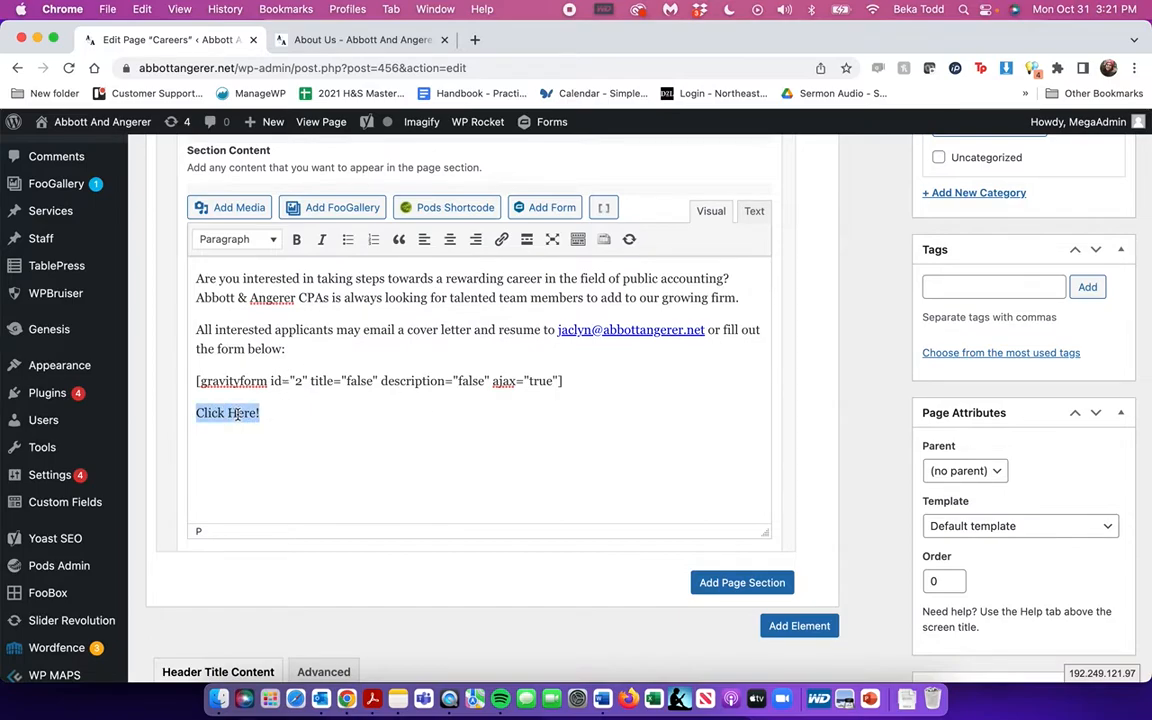
{"action": "left_click", "coordinate": [501, 240]}
{"action": "type", "text": "googl"}
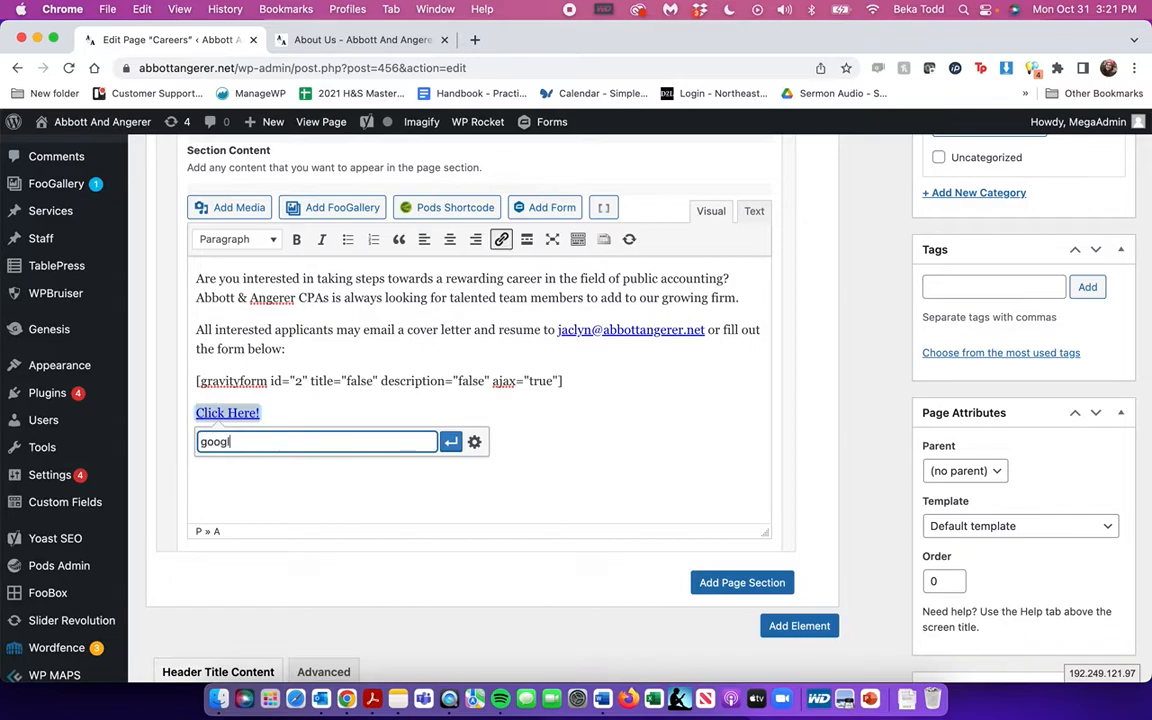
{"action": "key", "text": "Return"}
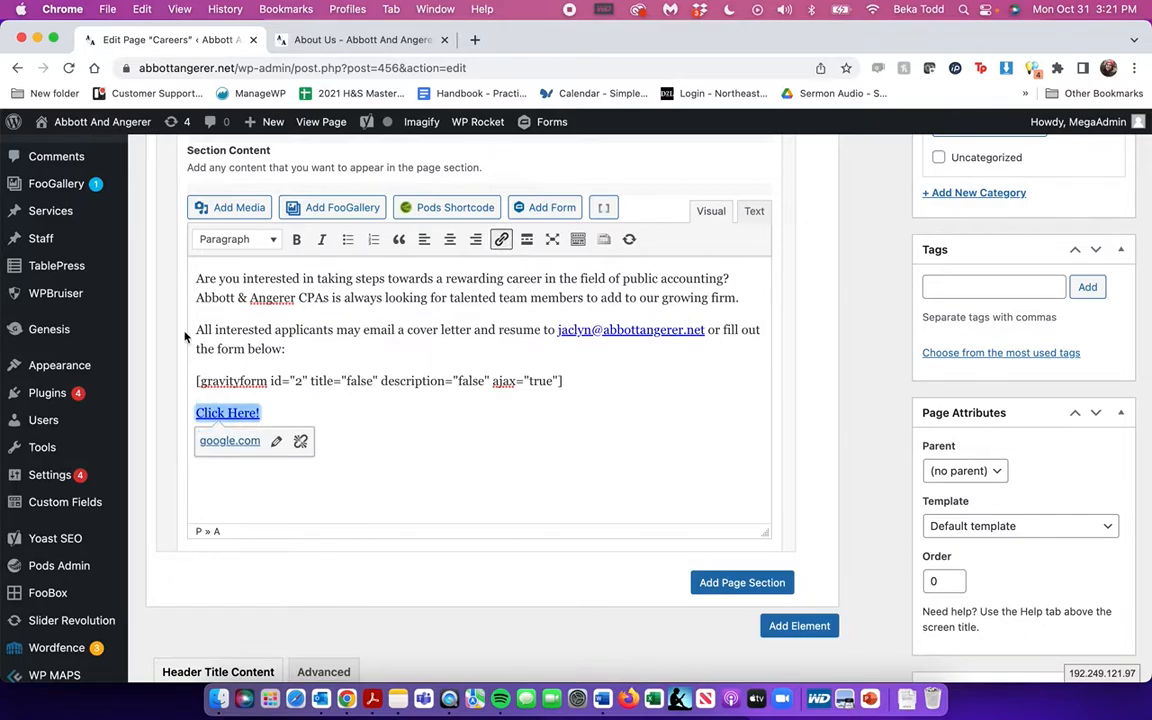
Center the "Click Here!" link and apply the first custom format to it
{"action": "left_click", "coordinate": [450, 239]}
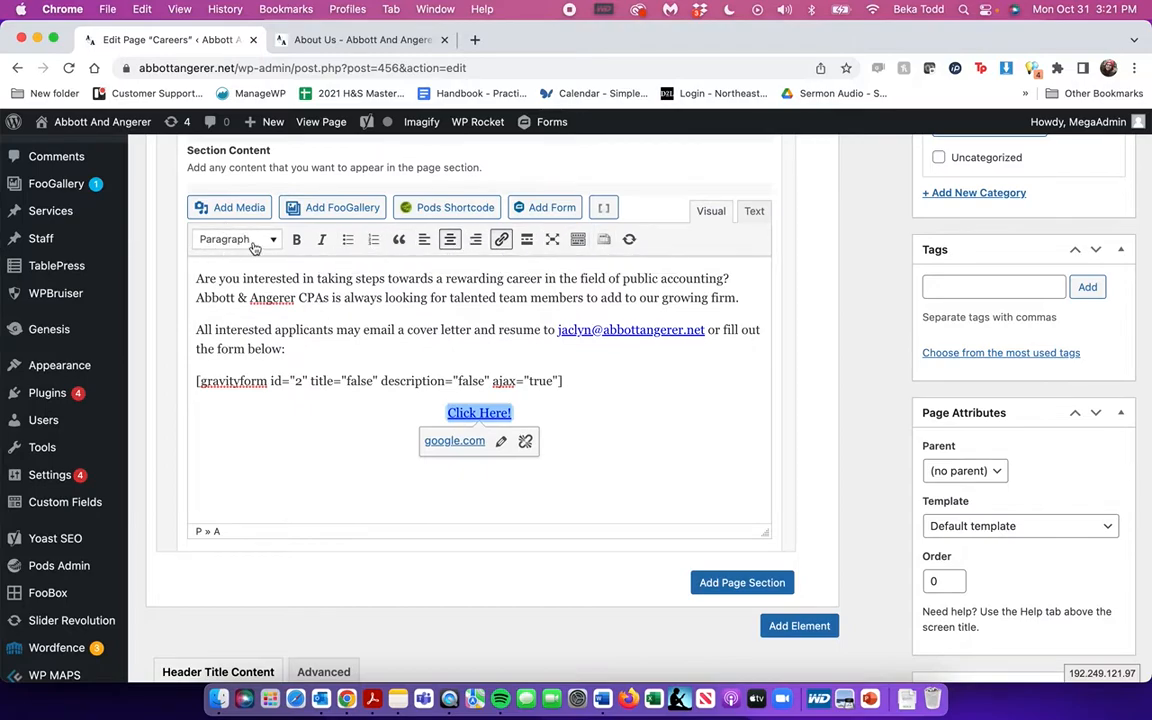
{"action": "left_click", "coordinate": [578, 239]}
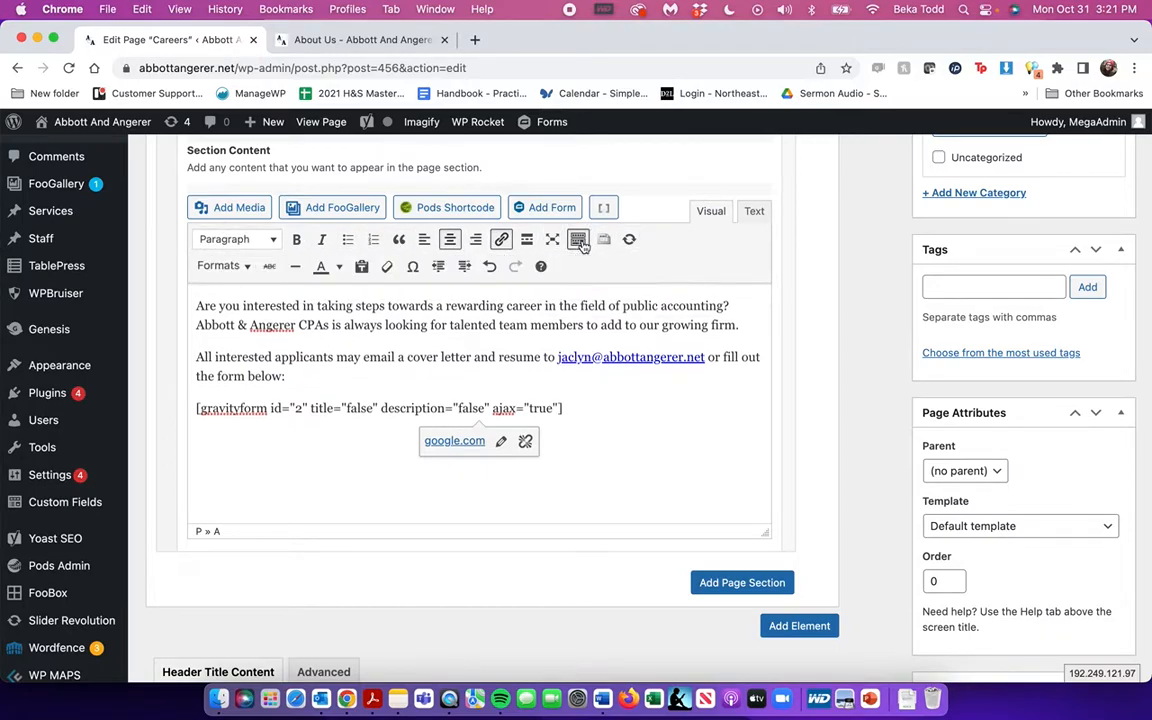
{"action": "left_click", "coordinate": [224, 266]}
{"action": "left_click", "coordinate": [230, 291]}
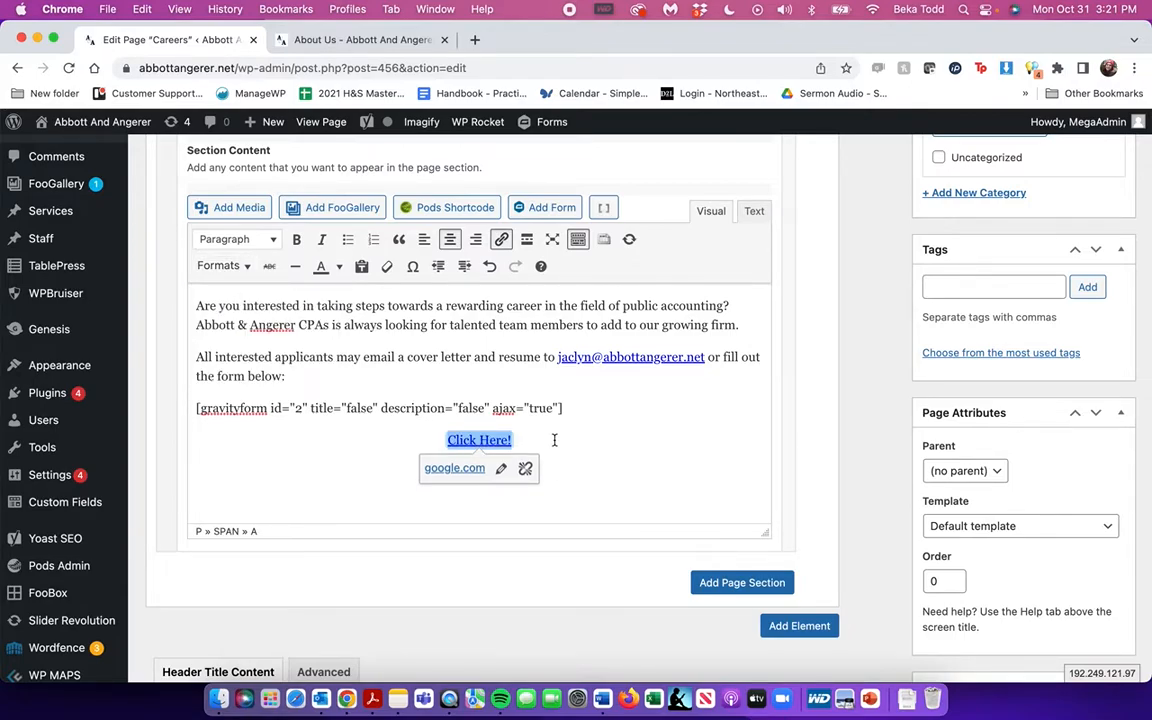
Look at the Meet Our Team button on the About Us page and delete the "Click Here!" link from Careers
{"action": "left_click", "coordinate": [360, 40]}
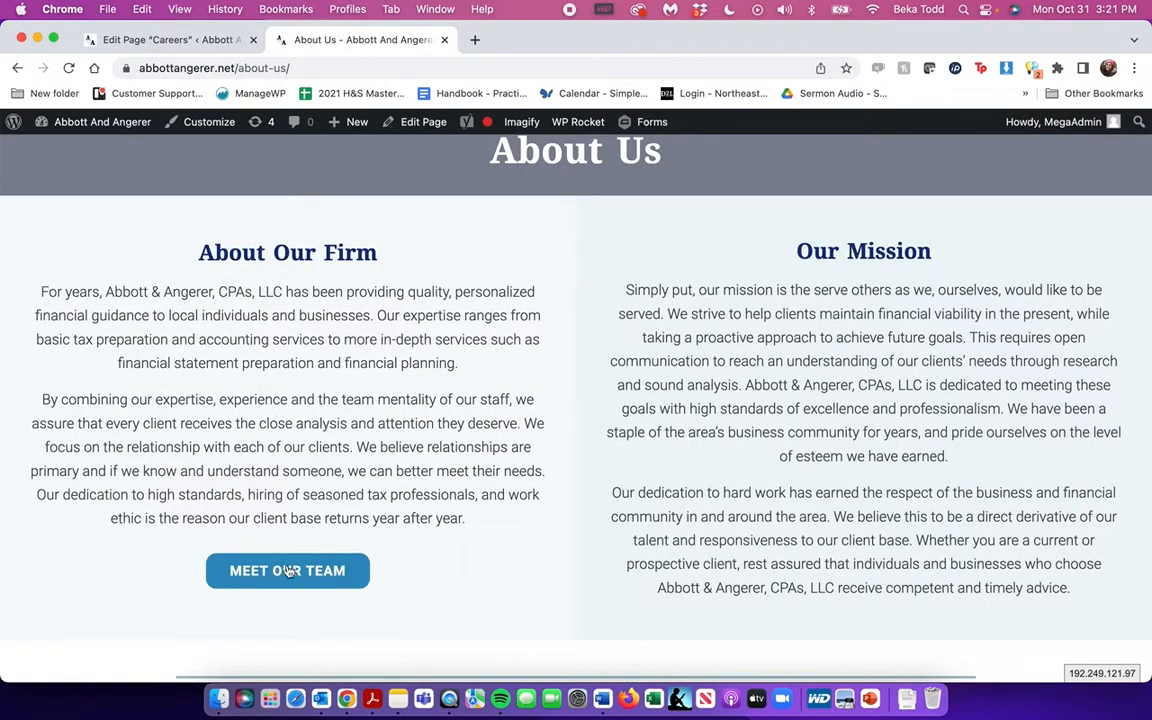
{"action": "left_click", "coordinate": [125, 40]}
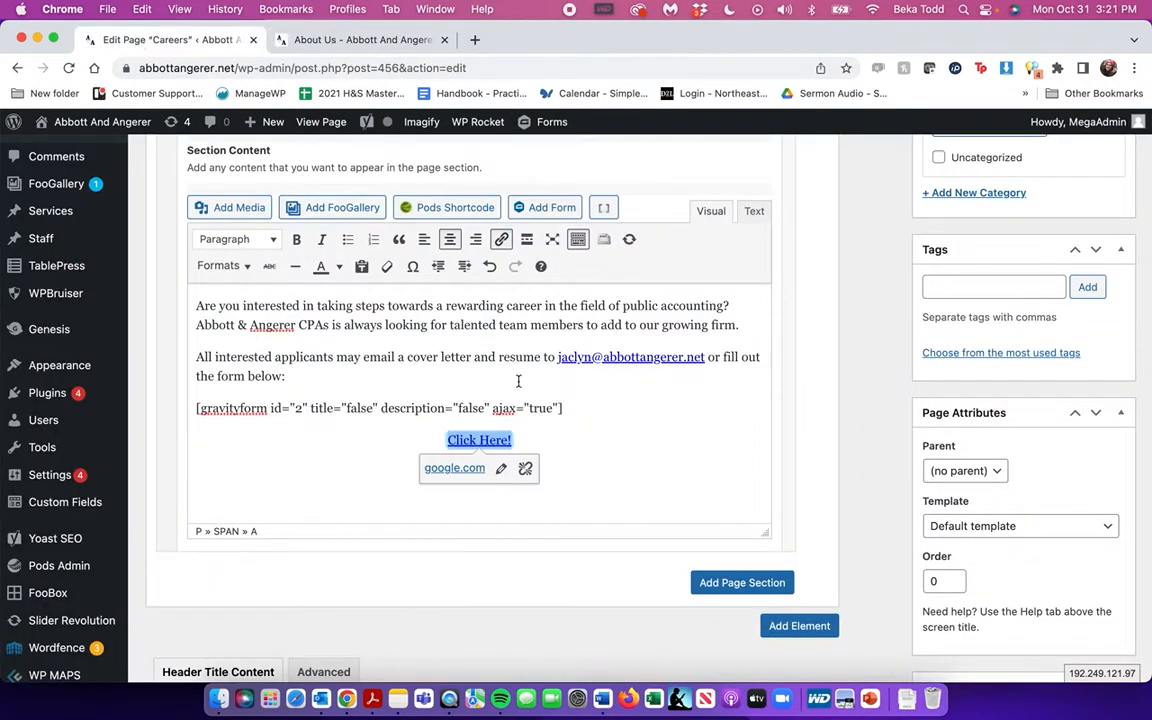
{"action": "key", "text": "BackSpace"}
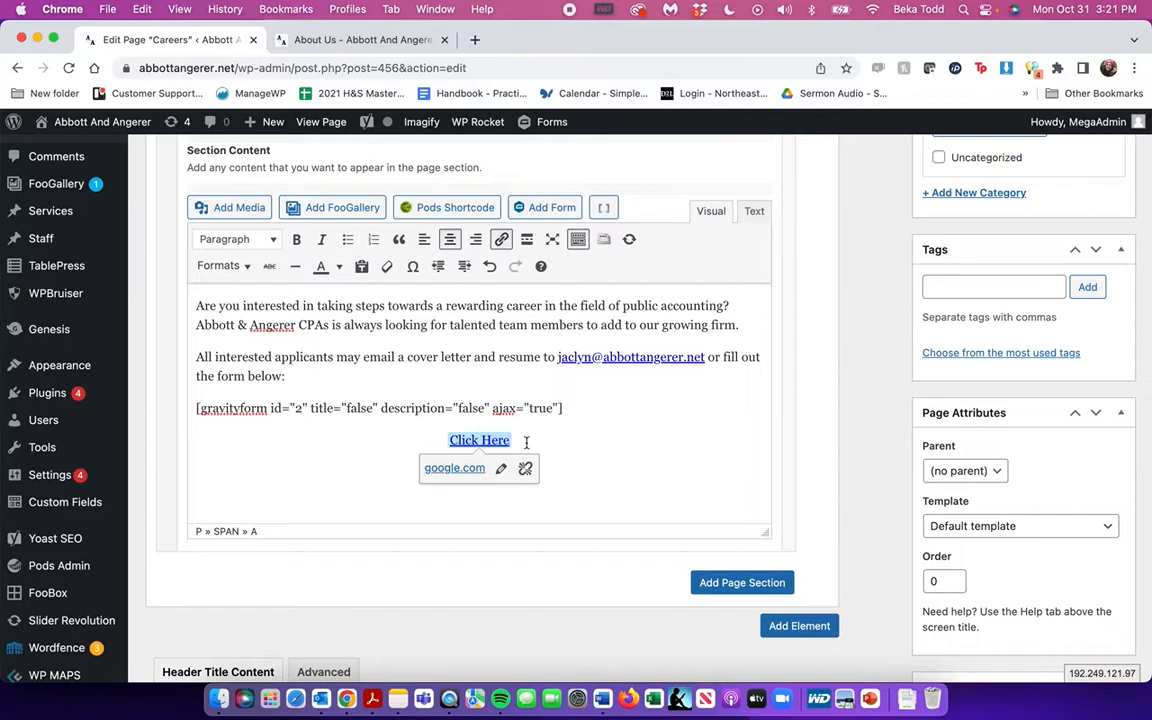
{"action": "key", "text": "BackSpace"}
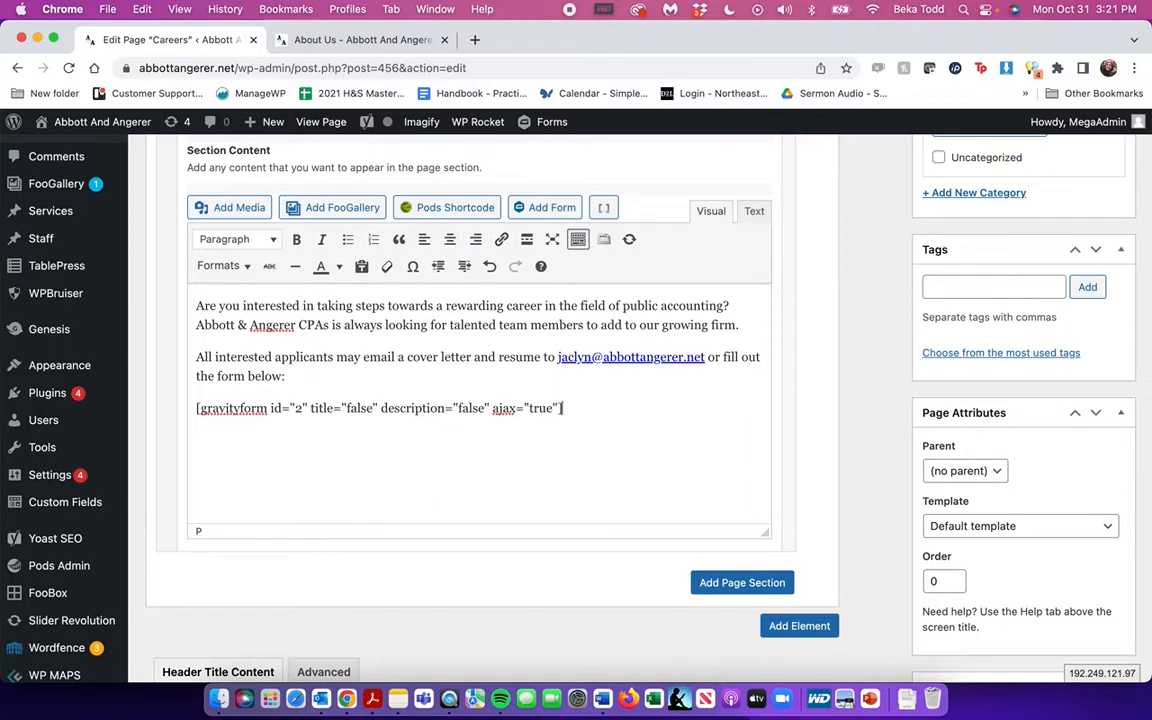
Leave the Careers page editor without updating and return to the list of all pages
{"action": "scroll", "coordinate": [474, 440], "scroll_direction": "up", "scroll_amount": 5}
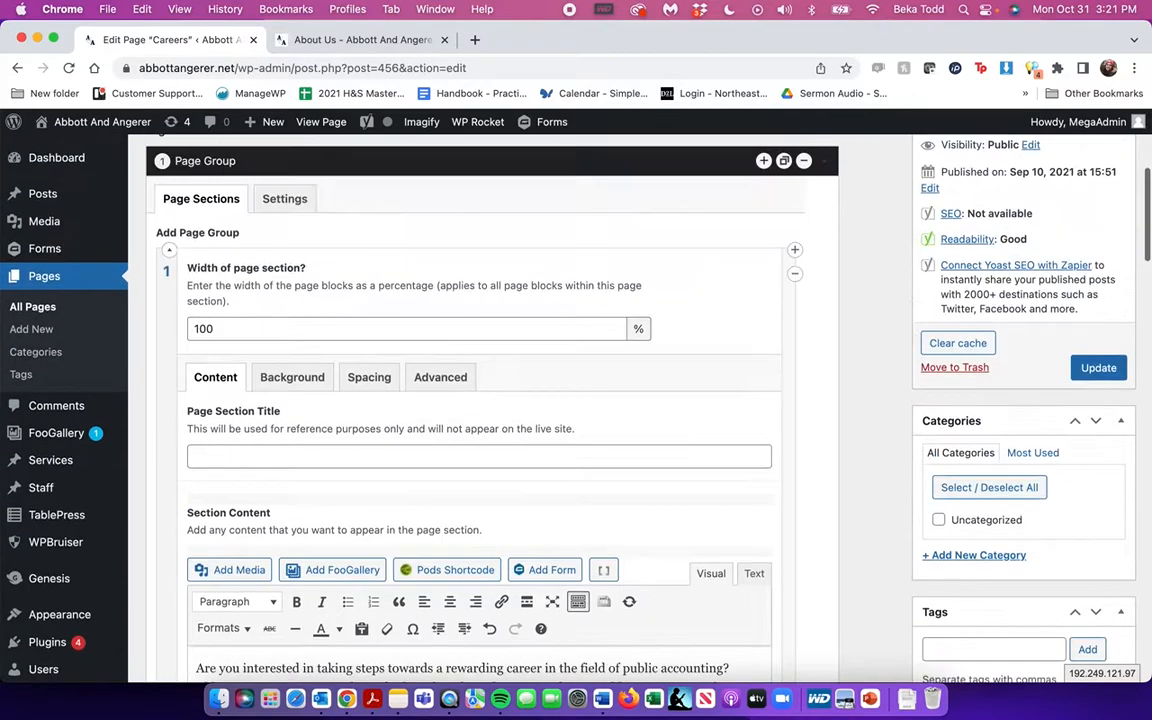
{"action": "left_click", "coordinate": [40, 308]}
{"action": "left_click", "coordinate": [617, 285]}
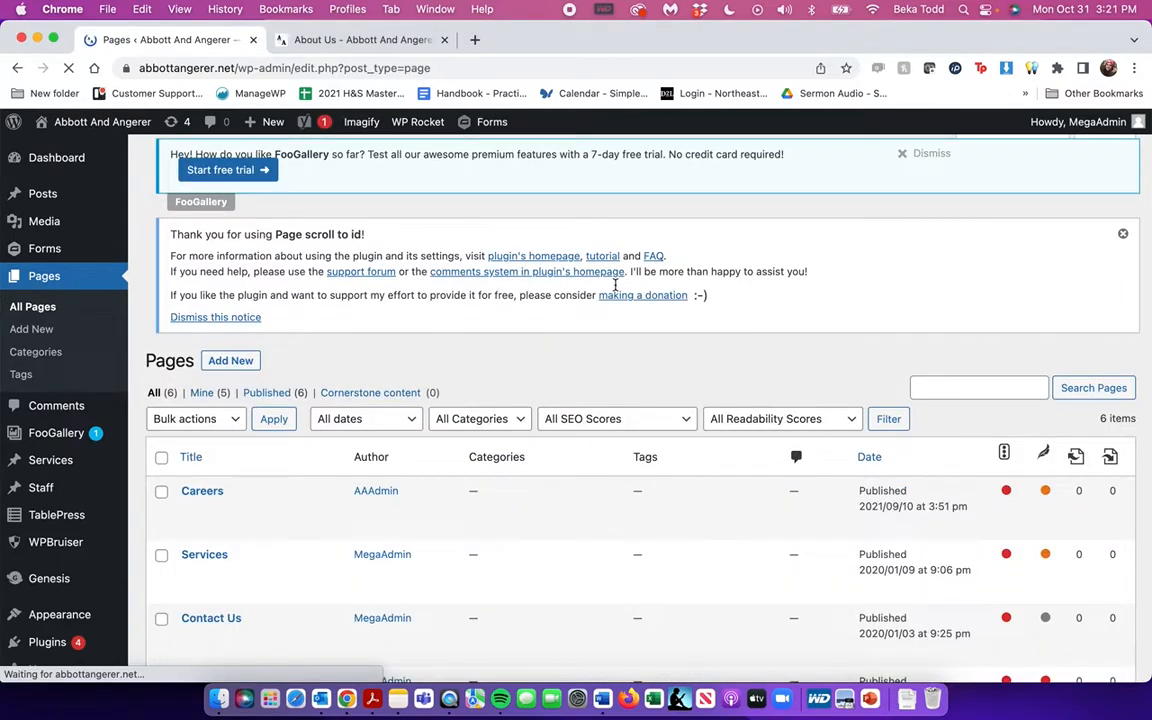
Look over the list of pages and open the FooGallery galleries list
{"action": "scroll", "coordinate": [615, 285], "scroll_direction": "down", "scroll_amount": 5}
{"action": "scroll", "coordinate": [615, 285], "scroll_direction": "up", "scroll_amount": 5}
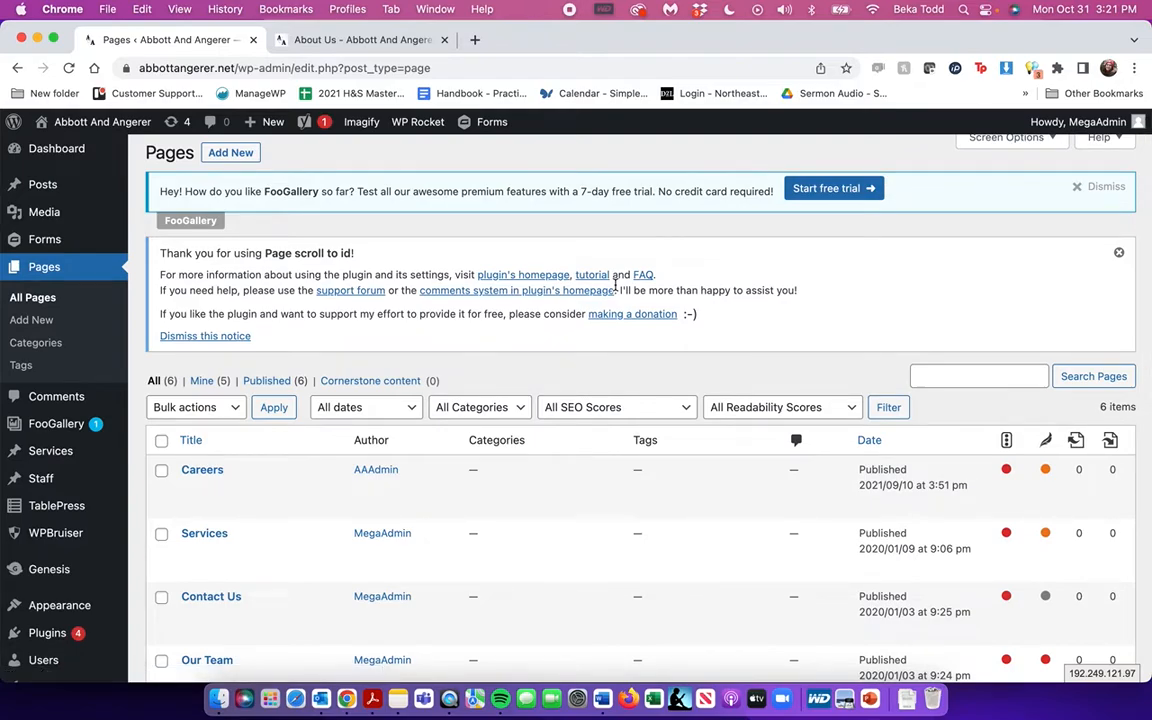
{"action": "left_click", "coordinate": [55, 413]}
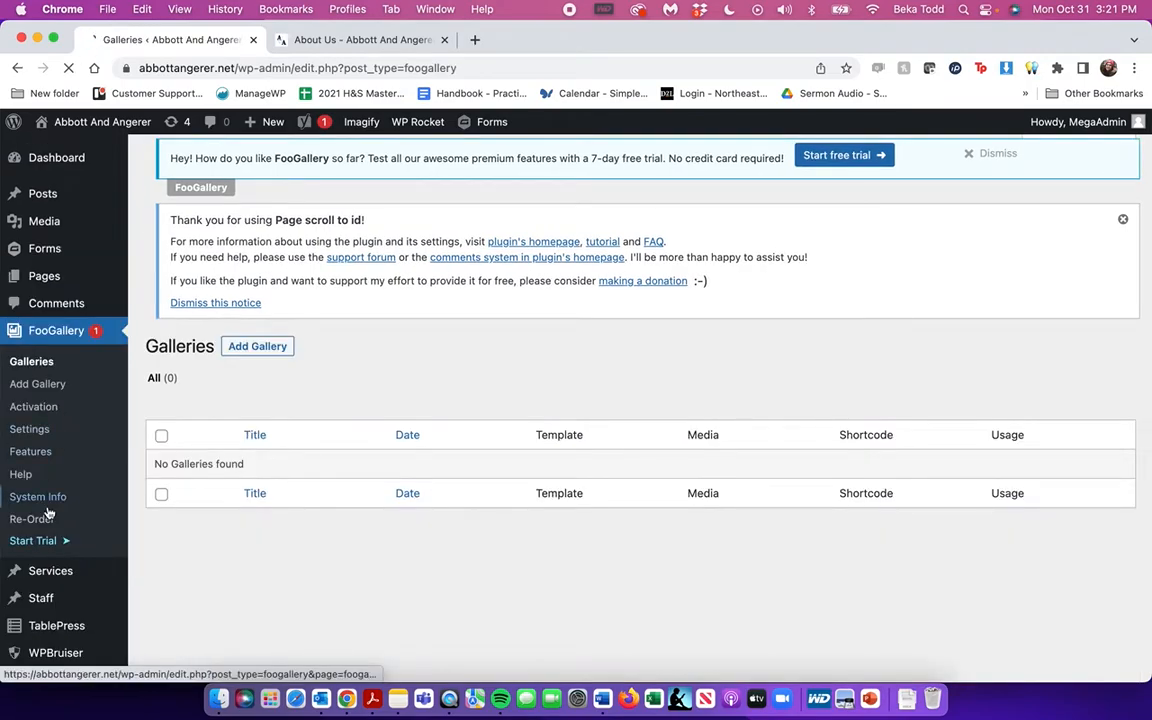
{"action": "scroll", "coordinate": [47, 514], "scroll_direction": "down", "scroll_amount": 1}
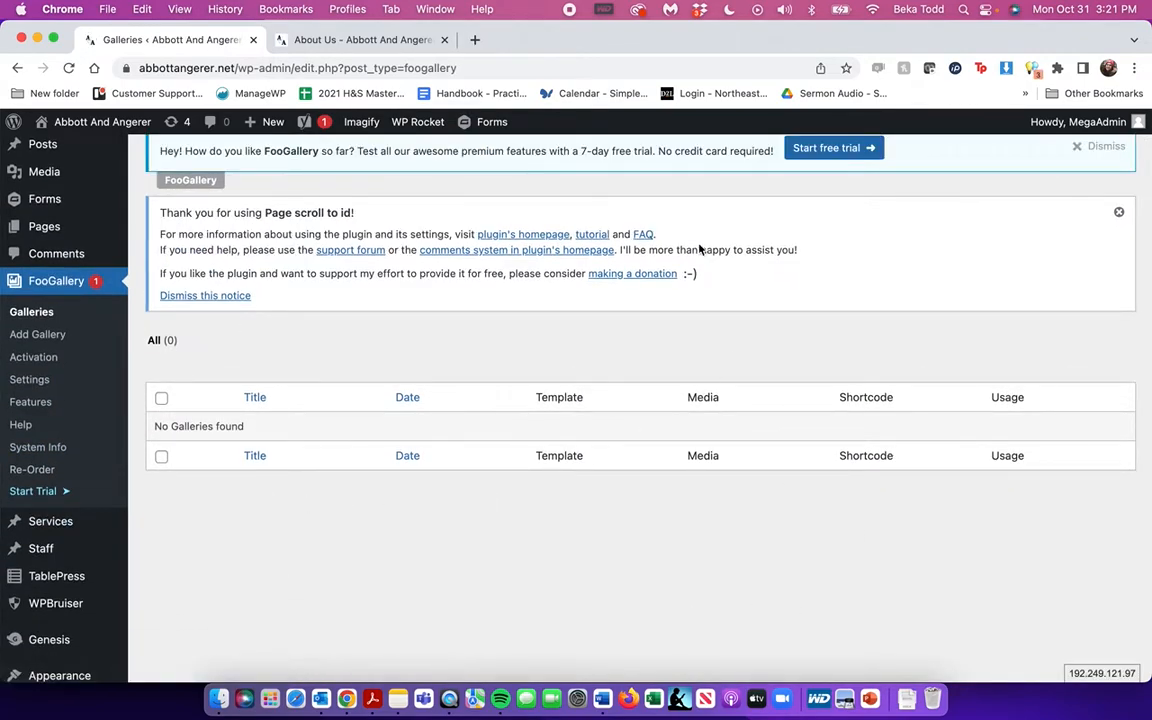
Open the list of services and view the service blocks on the live Services page
{"action": "left_click", "coordinate": [63, 528]}
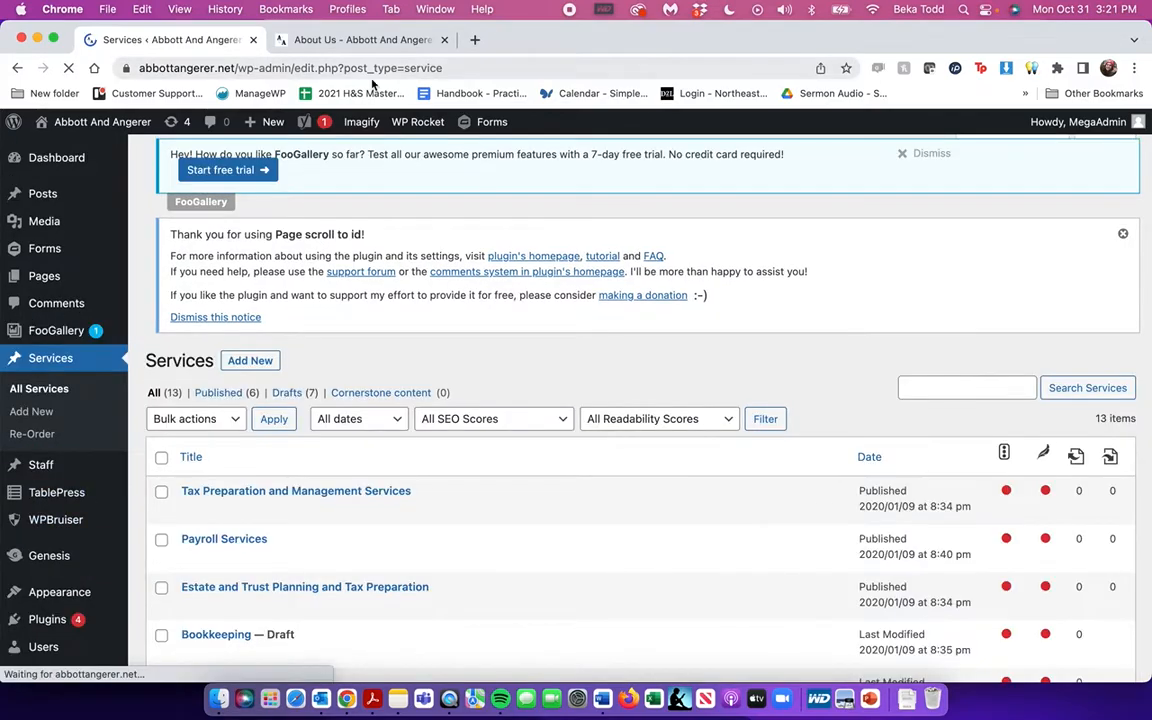
{"action": "left_click", "coordinate": [365, 39]}
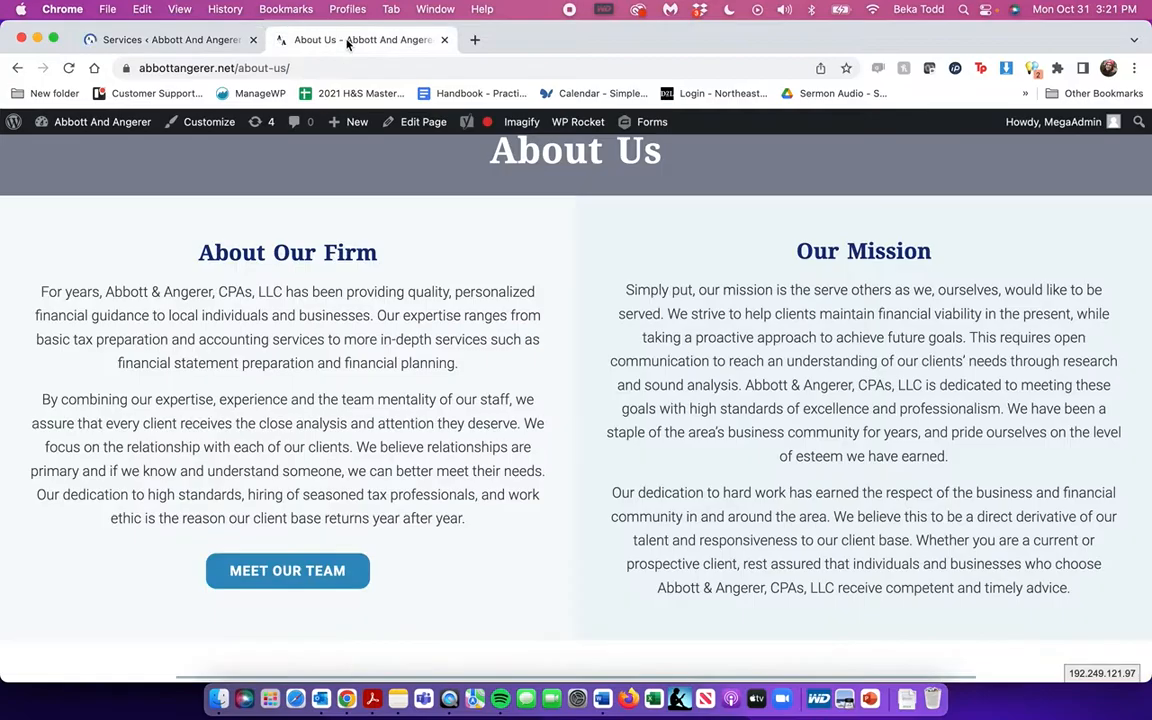
{"action": "scroll", "coordinate": [534, 251], "scroll_direction": "up", "scroll_amount": 2}
{"action": "left_click", "coordinate": [709, 204]}
{"action": "scroll", "coordinate": [635, 391], "scroll_direction": "down", "scroll_amount": 7}
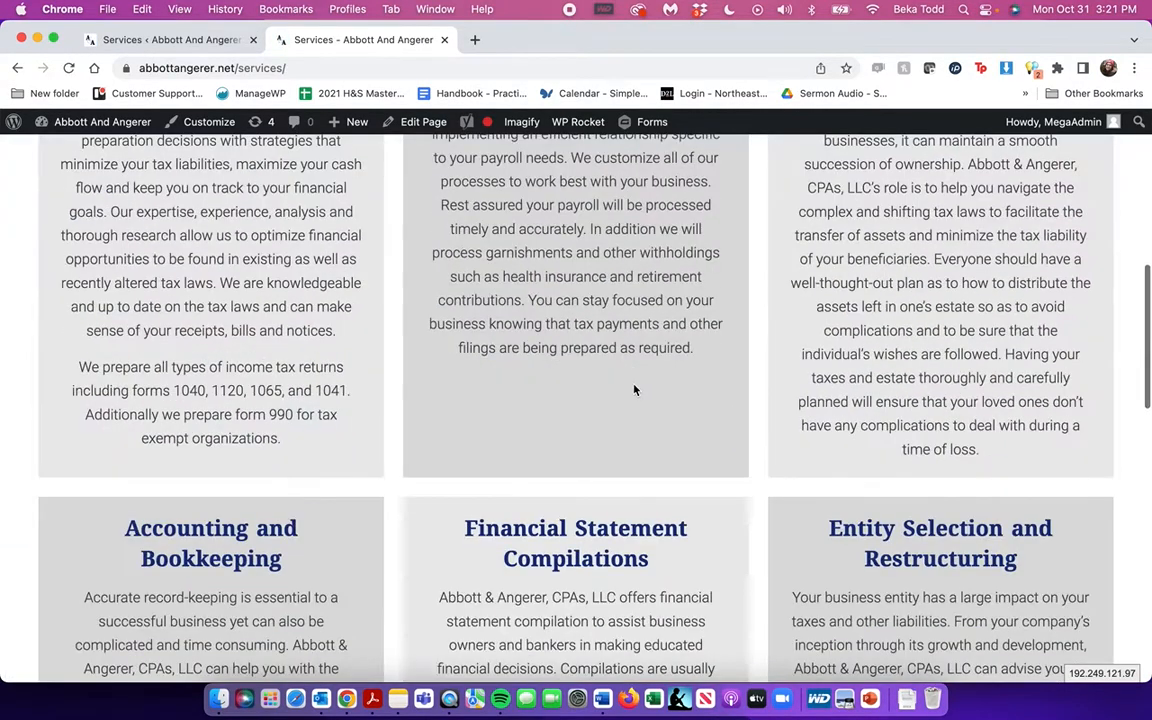
Open the Tax Preparation and Management Services entry for editing and look through its content, Yoast SEO and WP Rocket sections
{"action": "left_click", "coordinate": [155, 42]}
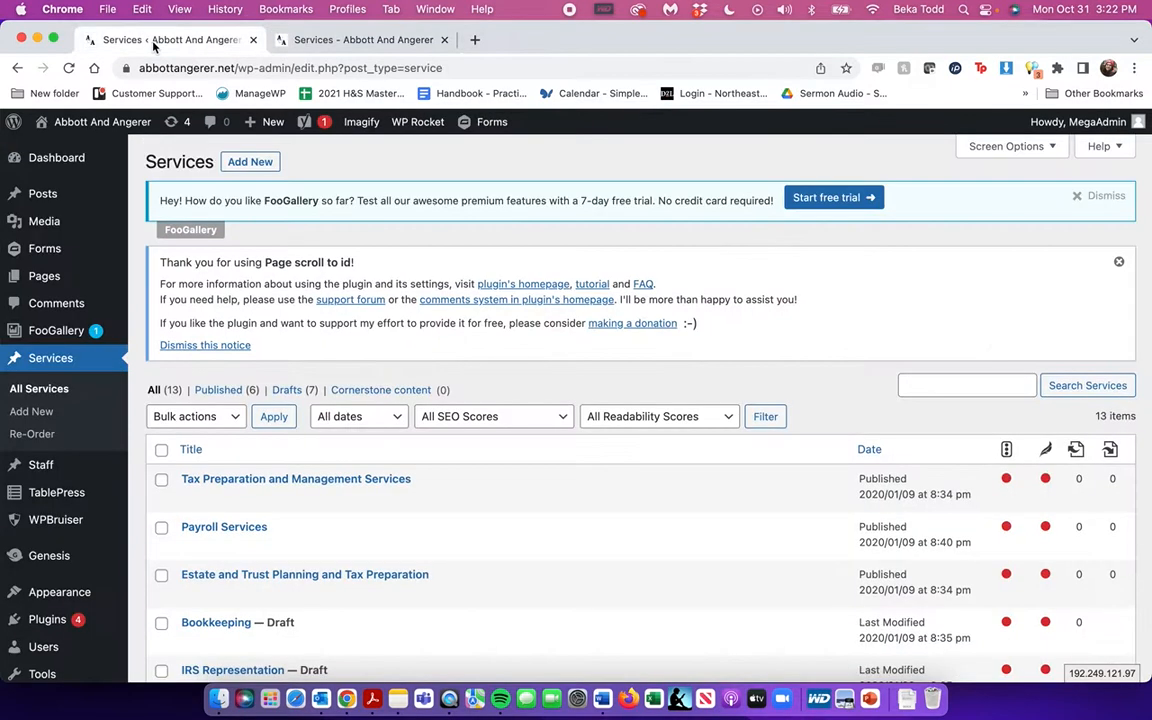
{"action": "scroll", "coordinate": [507, 380], "scroll_direction": "down", "scroll_amount": 3}
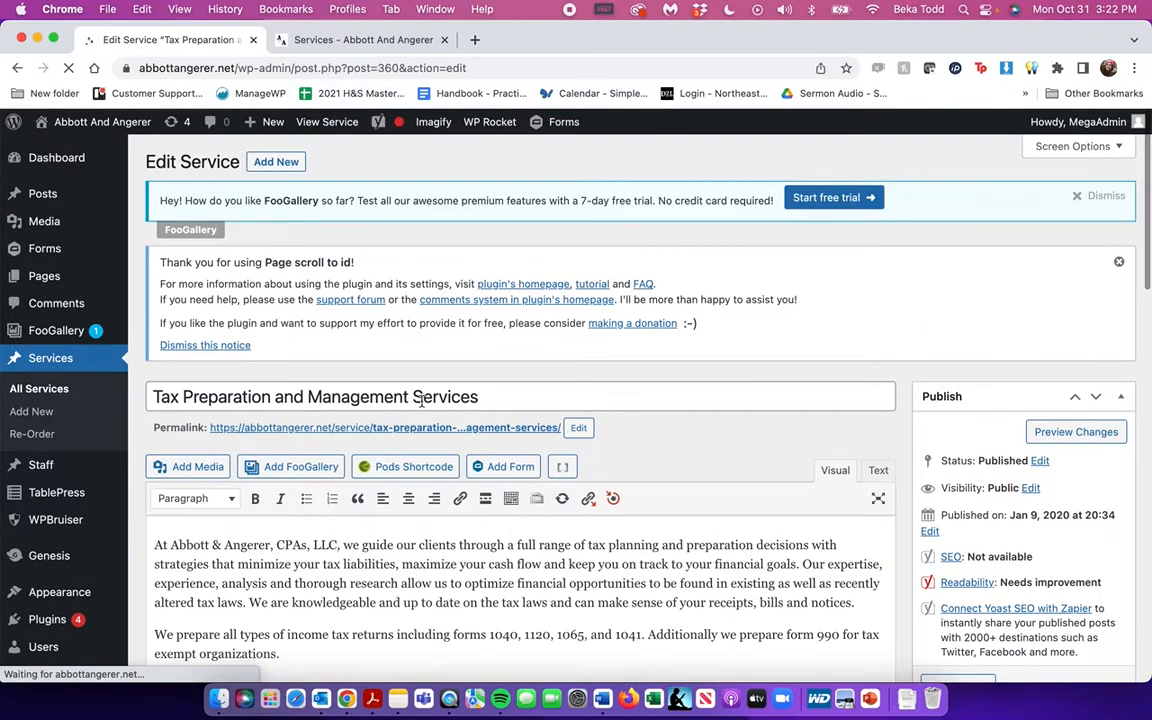
{"action": "scroll", "coordinate": [369, 404], "scroll_direction": "down", "scroll_amount": 2}
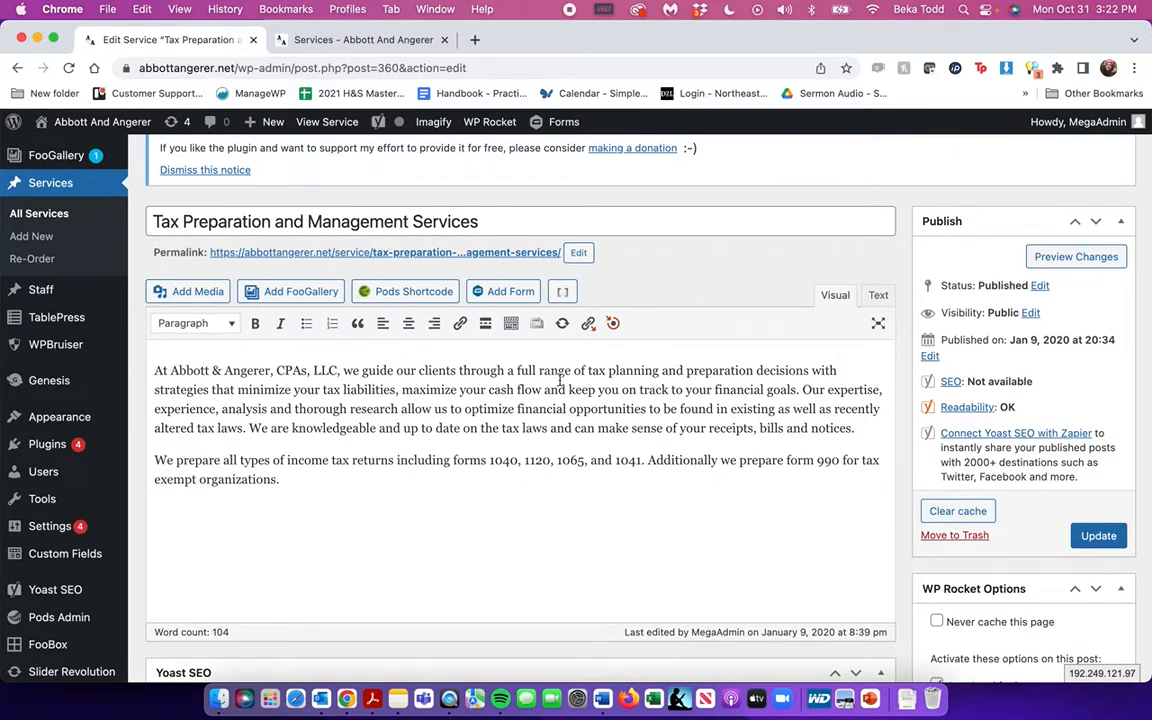
{"action": "scroll", "coordinate": [373, 415], "scroll_direction": "down", "scroll_amount": 10}
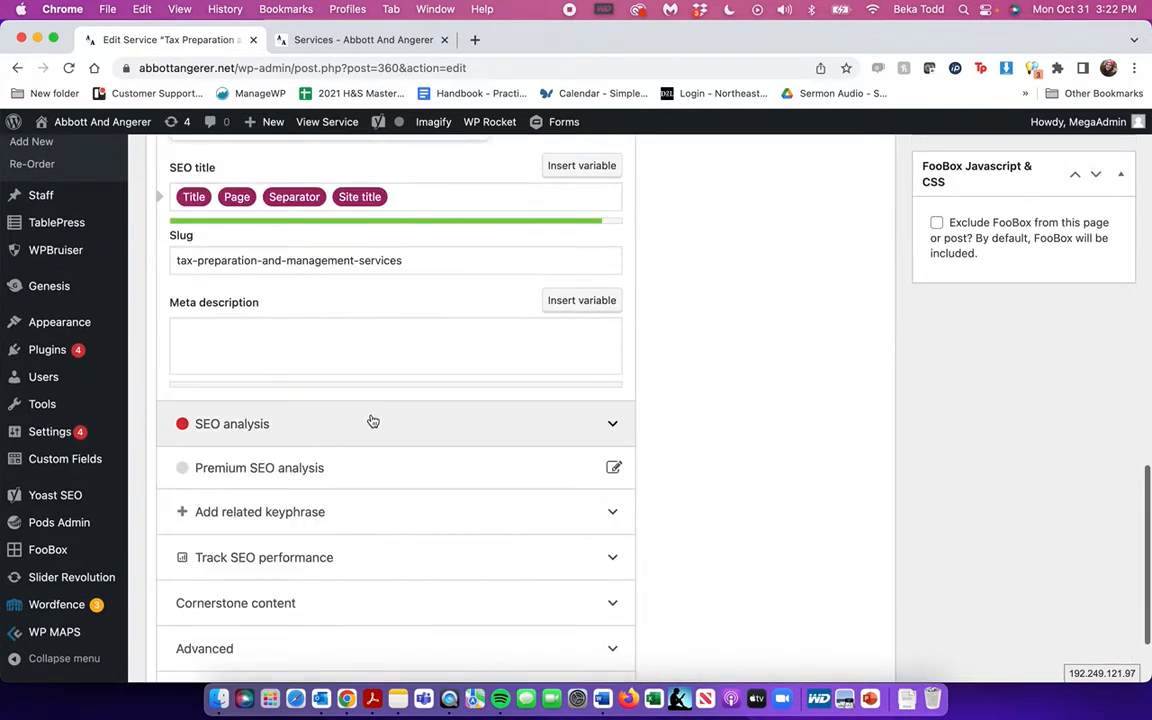
{"action": "scroll", "coordinate": [373, 420], "scroll_direction": "down", "scroll_amount": 3}
{"action": "scroll", "coordinate": [373, 420], "scroll_direction": "up", "scroll_amount": 8}
{"action": "scroll", "coordinate": [371, 420], "scroll_direction": "up", "scroll_amount": 10}
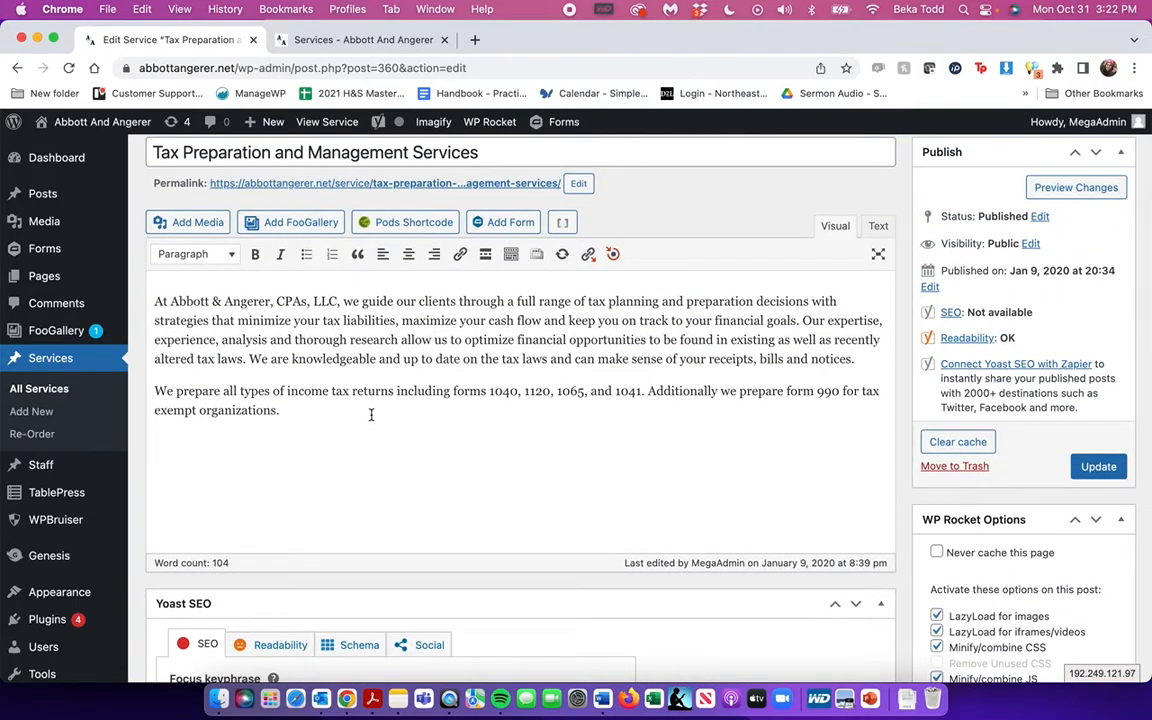
{"action": "scroll", "coordinate": [606, 318], "scroll_direction": "down", "scroll_amount": 5}
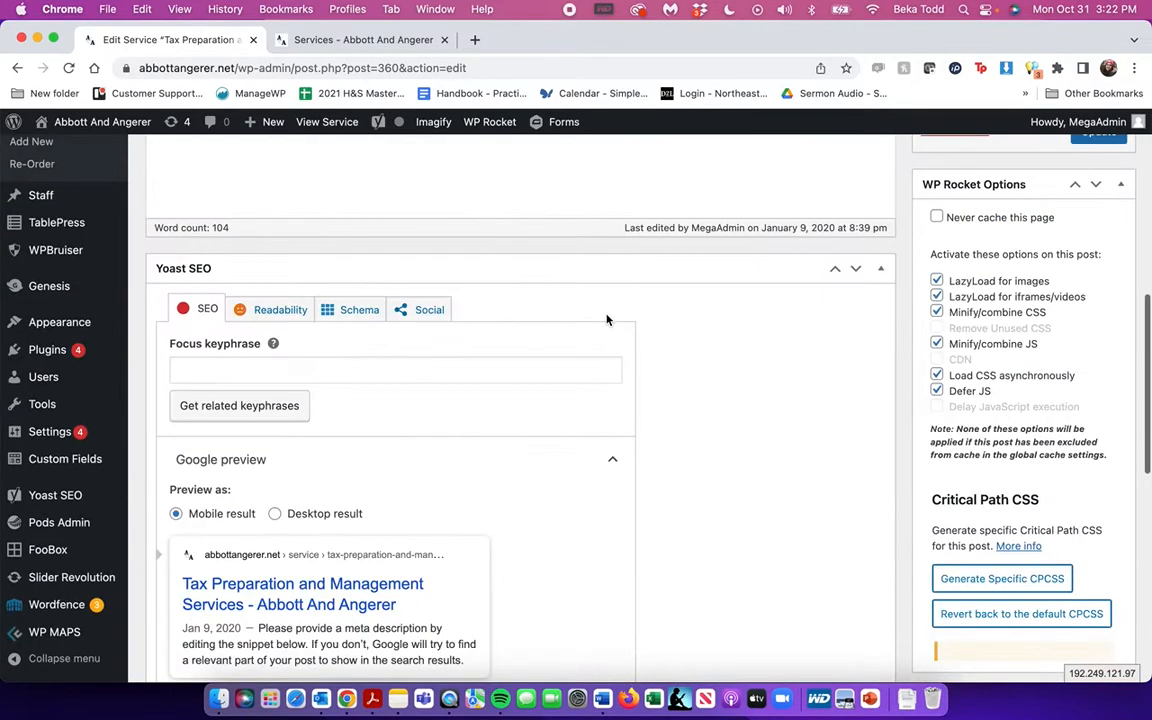
{"action": "scroll", "coordinate": [606, 318], "scroll_direction": "up", "scroll_amount": 8}
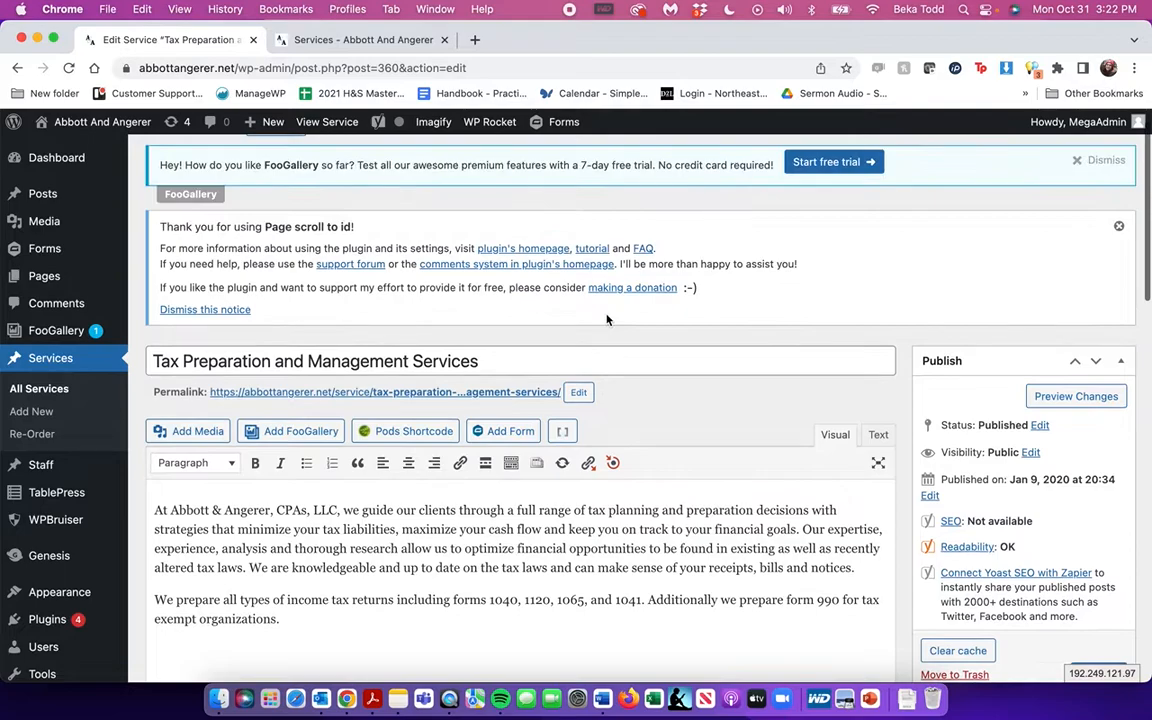
Open the permalink slug of the Tax Preparation and Management Services entry for editing and compare it with the entry's title
{"action": "left_click", "coordinate": [579, 392]}
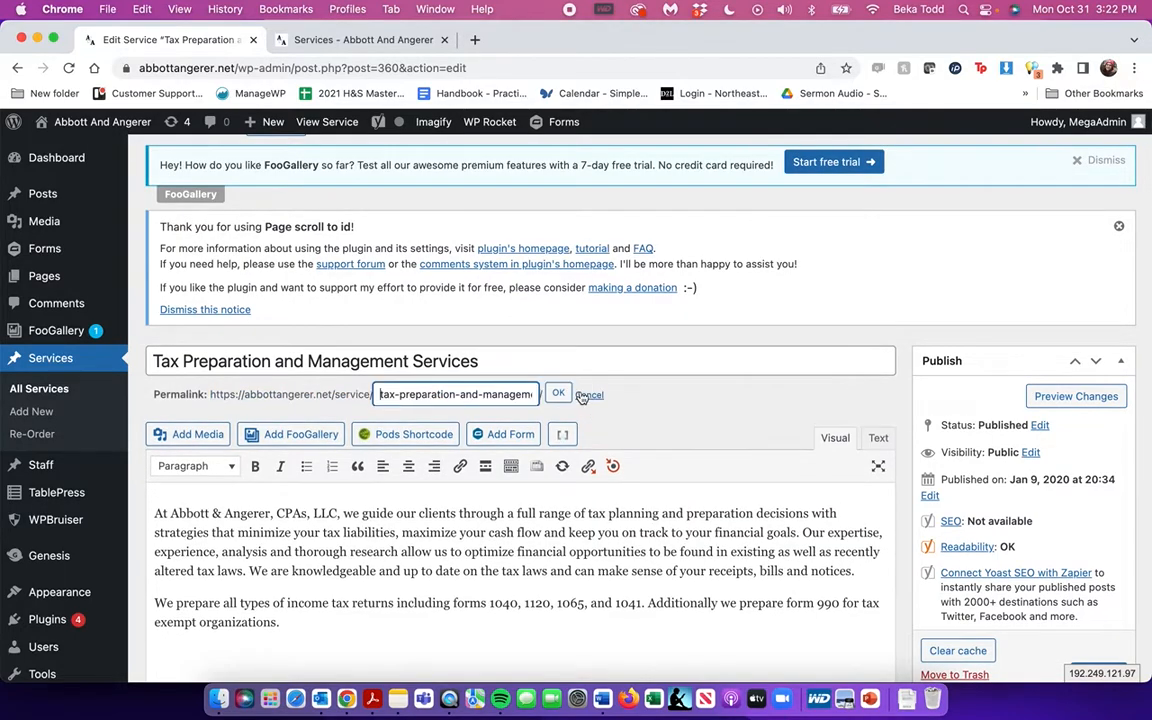
{"action": "scroll", "coordinate": [475, 394], "scroll_direction": "right", "scroll_amount": 2}
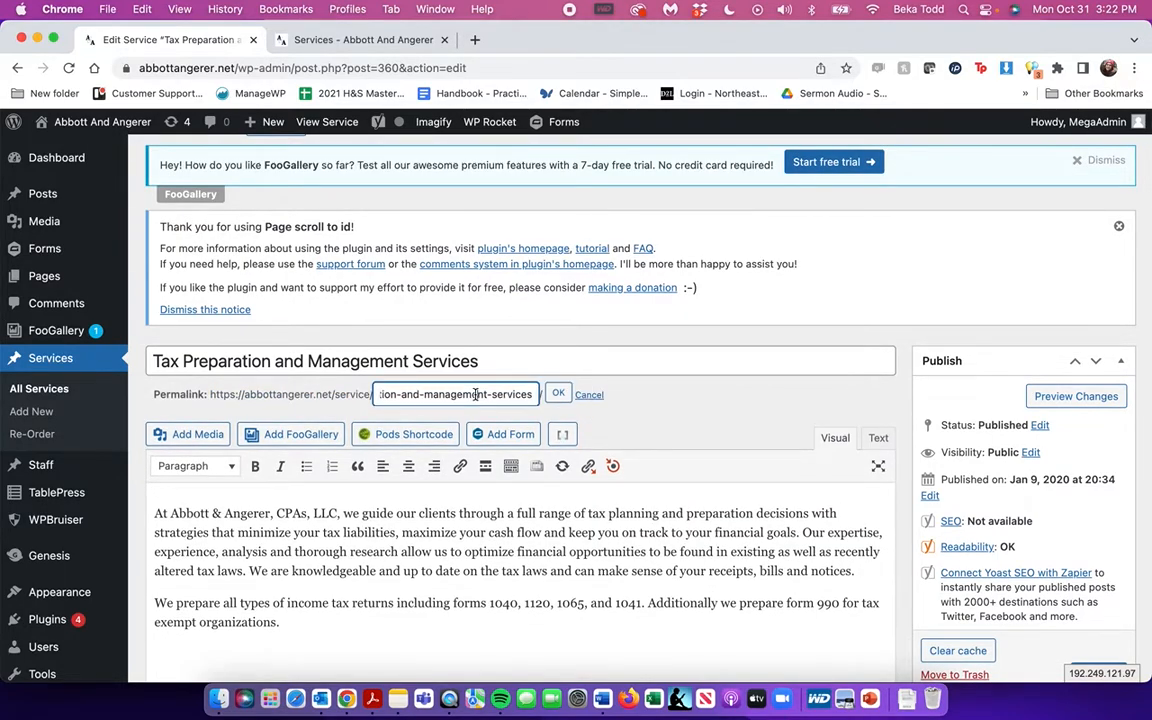
{"action": "triple_click", "coordinate": [475, 394]}
{"action": "scroll", "coordinate": [475, 394], "scroll_direction": "left", "scroll_amount": 2}
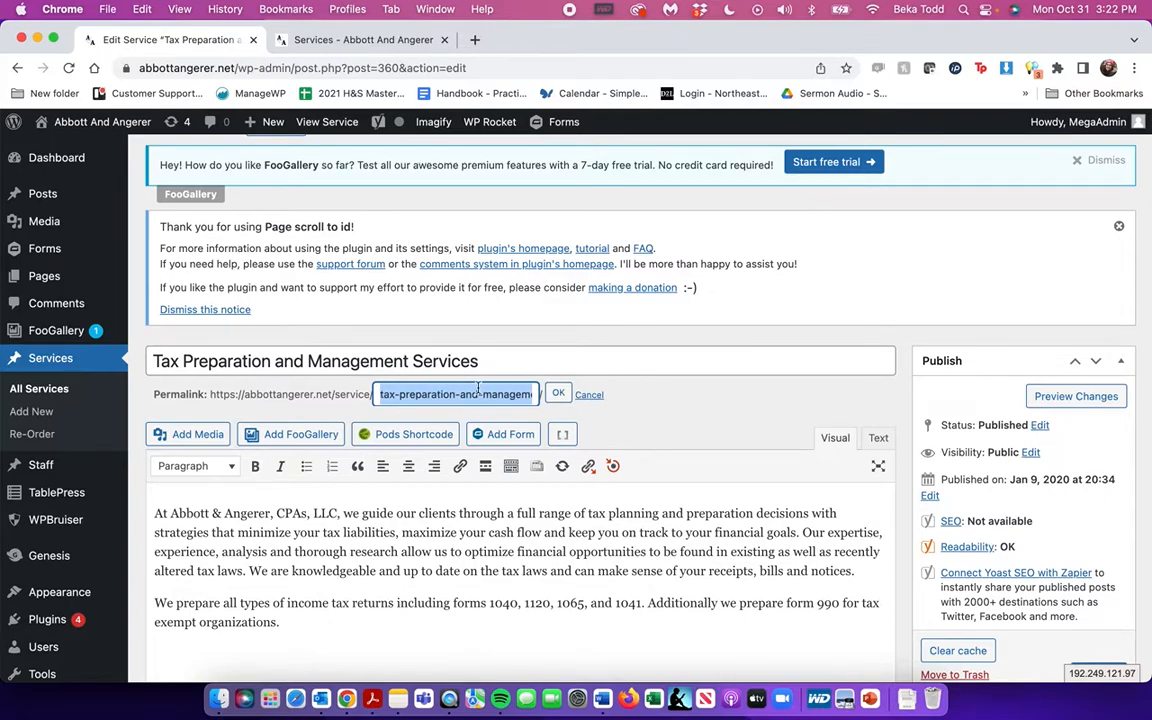
{"action": "triple_click", "coordinate": [415, 362]}
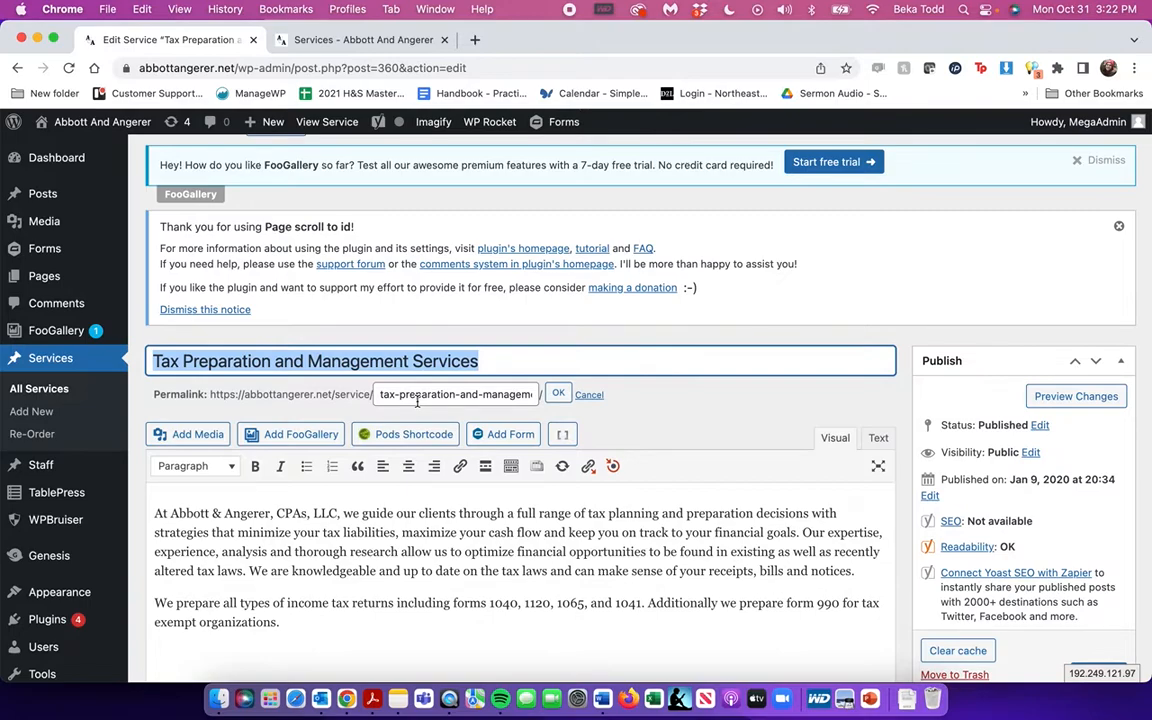
{"action": "double_click", "coordinate": [417, 396]}
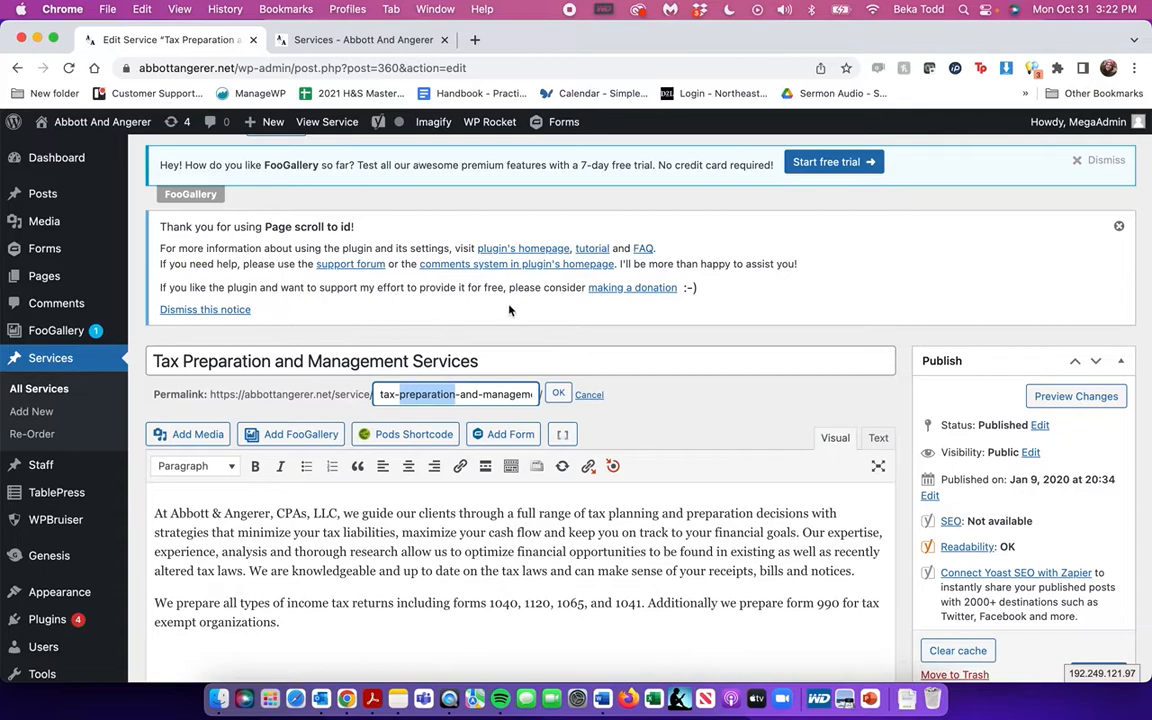
{"action": "left_click_drag", "start_coordinate": [380, 396], "coordinate": [577, 400]}
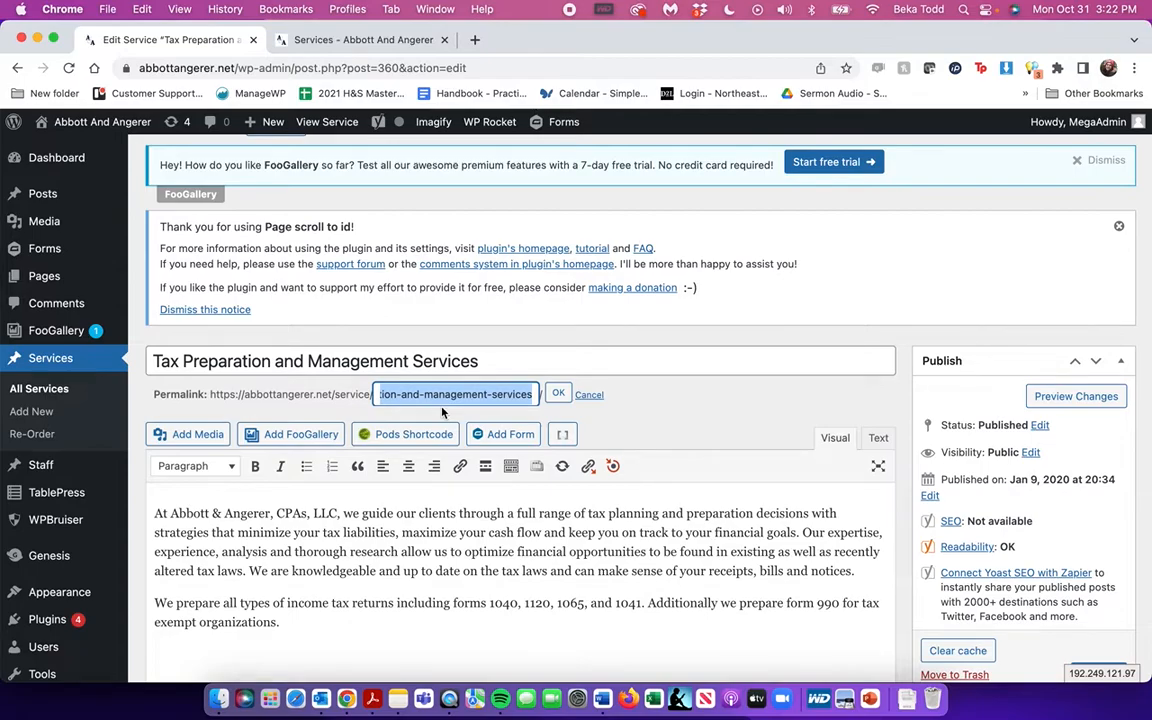
Examine the list of service links on the live Services page and follow the Entity Selection and Restructuring link
{"action": "left_click", "coordinate": [312, 39]}
{"action": "scroll", "coordinate": [737, 267], "scroll_direction": "up", "scroll_amount": 10}
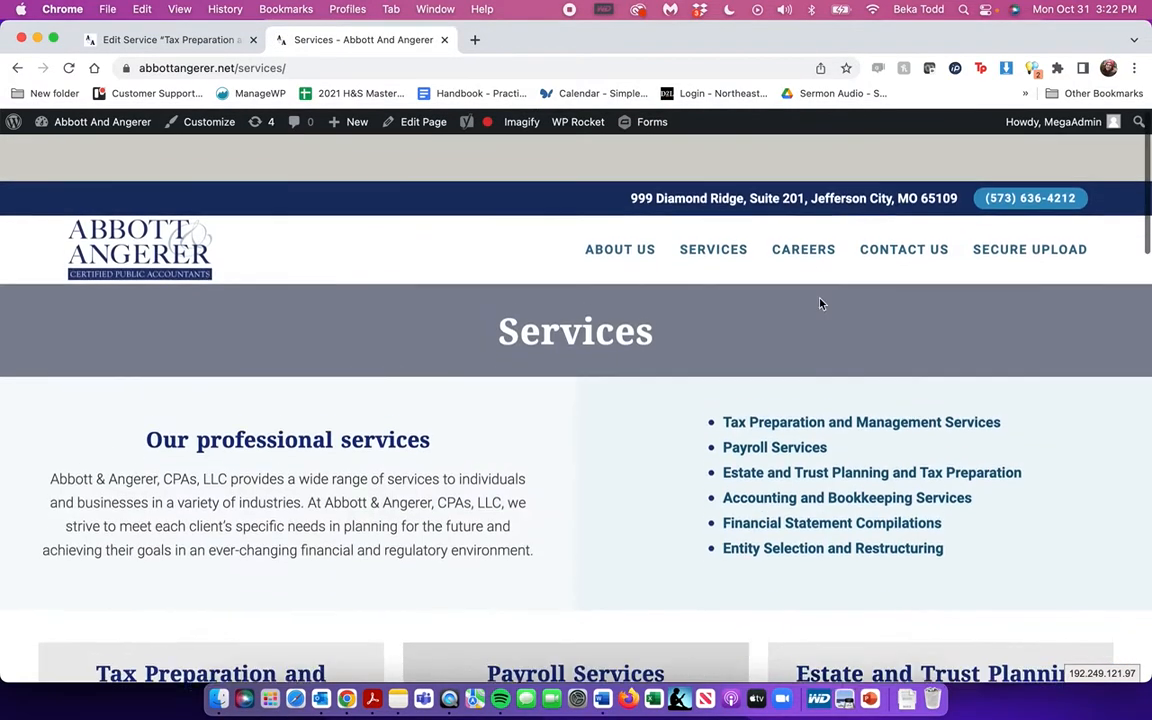
{"action": "scroll", "coordinate": [808, 380], "scroll_direction": "down", "scroll_amount": 5}
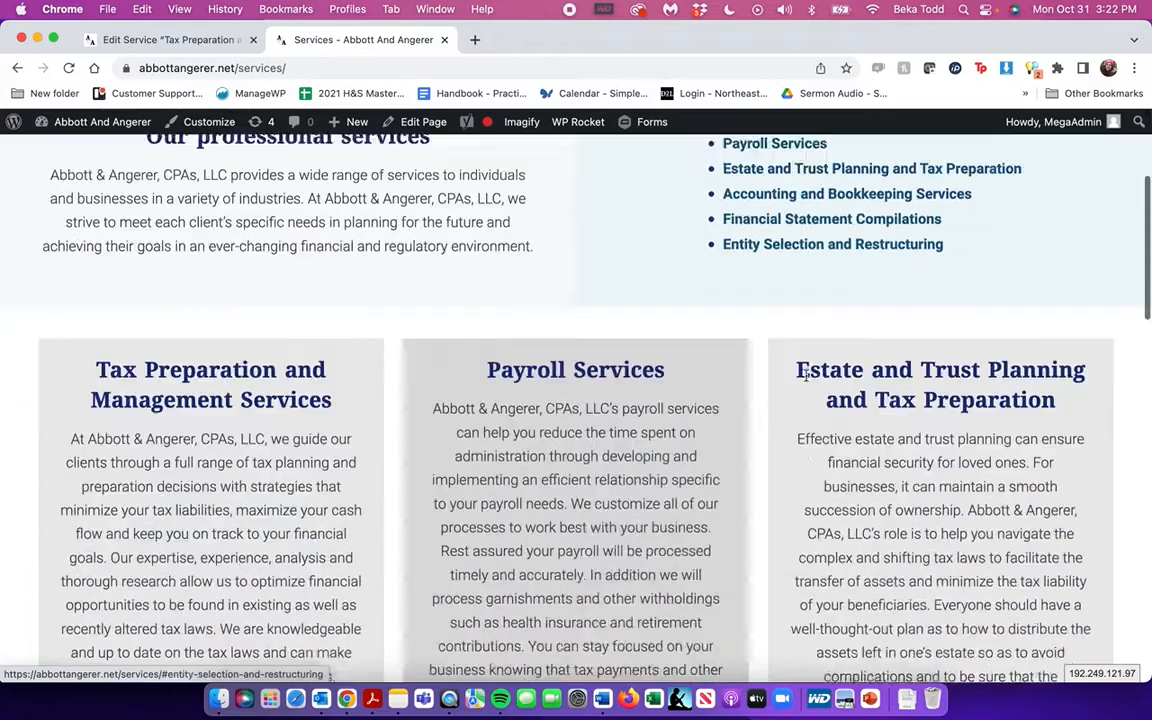
{"action": "scroll", "coordinate": [808, 380], "scroll_direction": "up", "scroll_amount": 5}
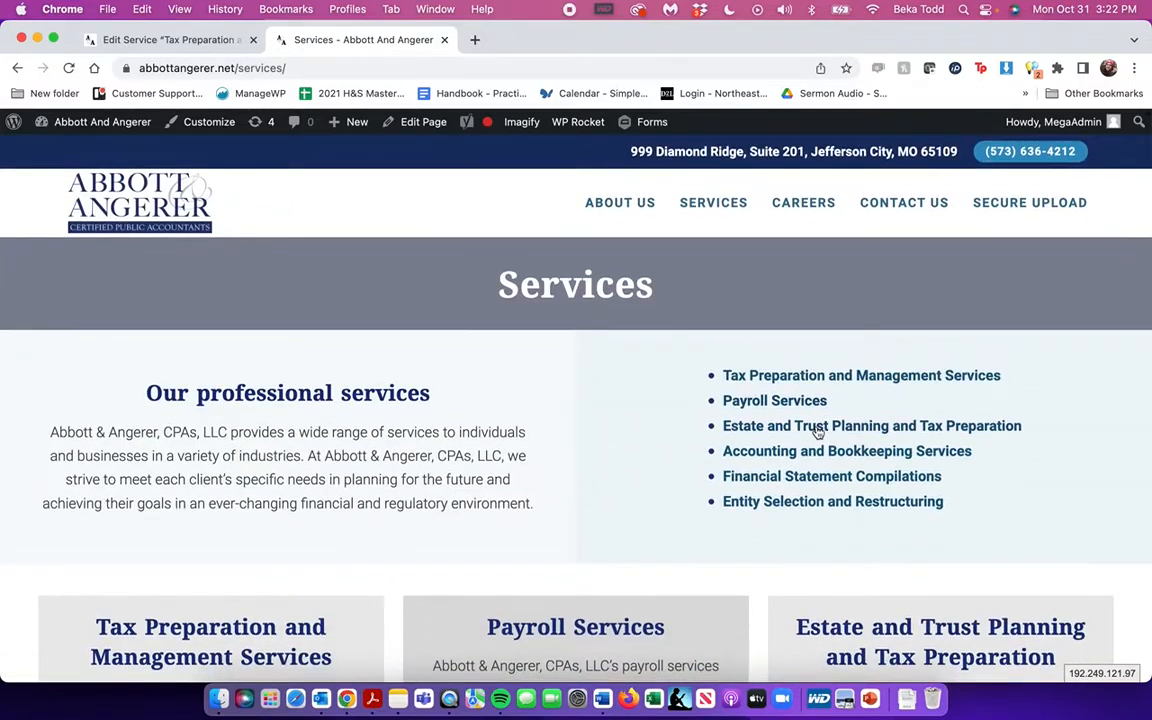
{"action": "scroll", "coordinate": [808, 380], "scroll_direction": "down", "scroll_amount": 5}
{"action": "scroll", "coordinate": [816, 427], "scroll_direction": "up", "scroll_amount": 5}
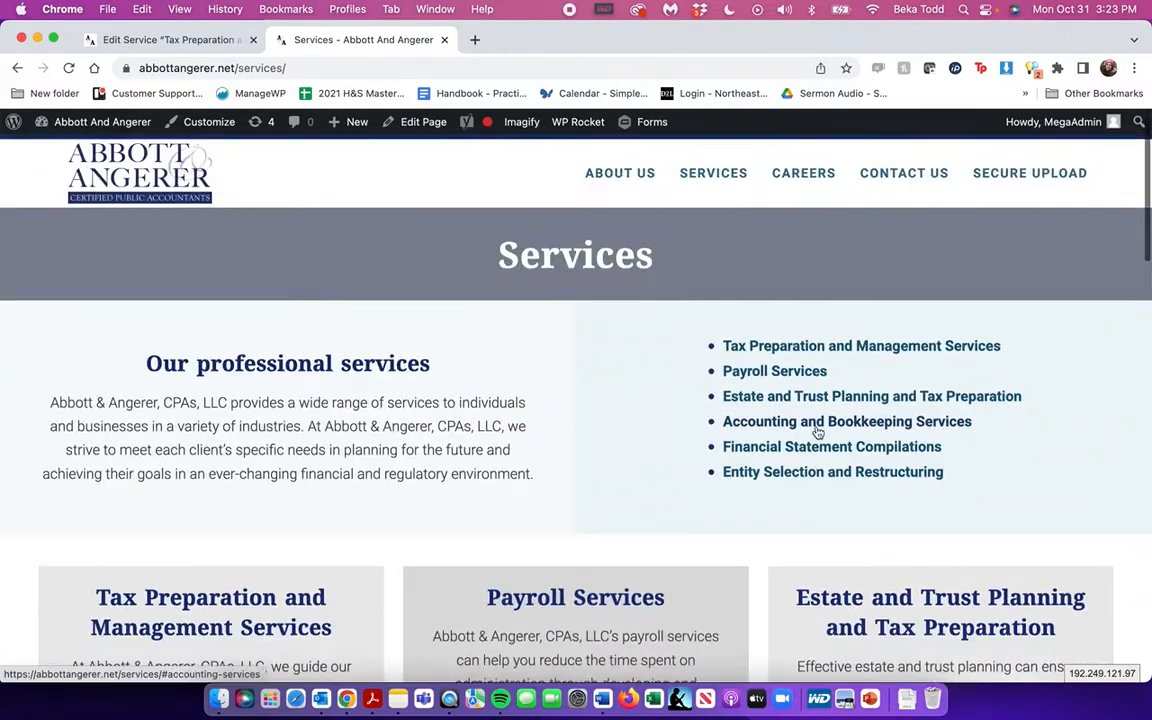
{"action": "left_click", "coordinate": [825, 473]}
{"action": "scroll", "coordinate": [828, 545], "scroll_direction": "up", "scroll_amount": 5}
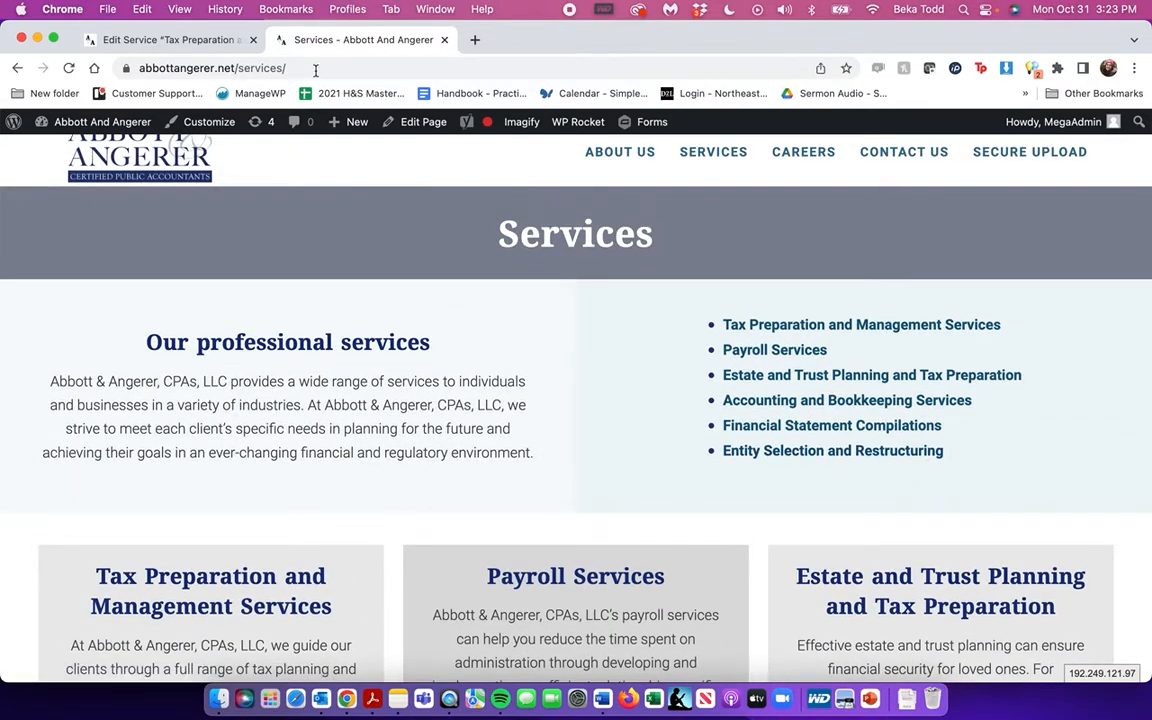
Return to the Tax Preparation and Management Services entry and close the permalink editing without changing the slug
{"action": "left_click", "coordinate": [165, 39]}
{"action": "left_click", "coordinate": [490, 394]}
{"action": "triple_click", "coordinate": [490, 395]}
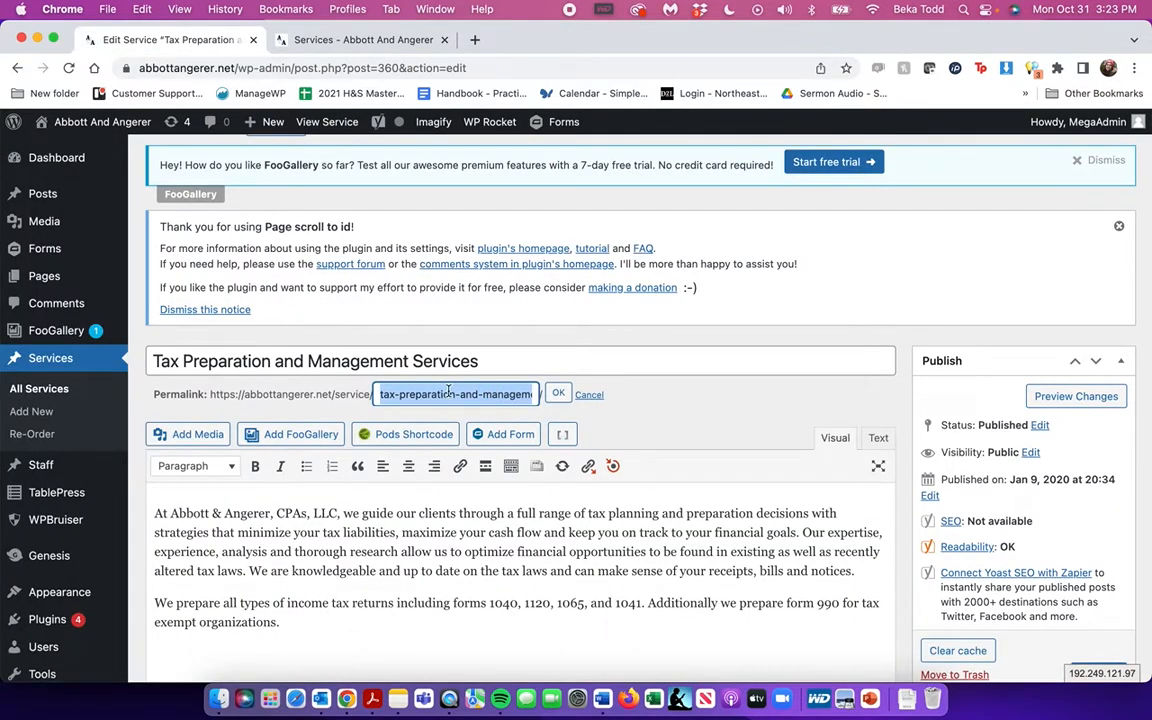
{"action": "left_click", "coordinate": [558, 395]}
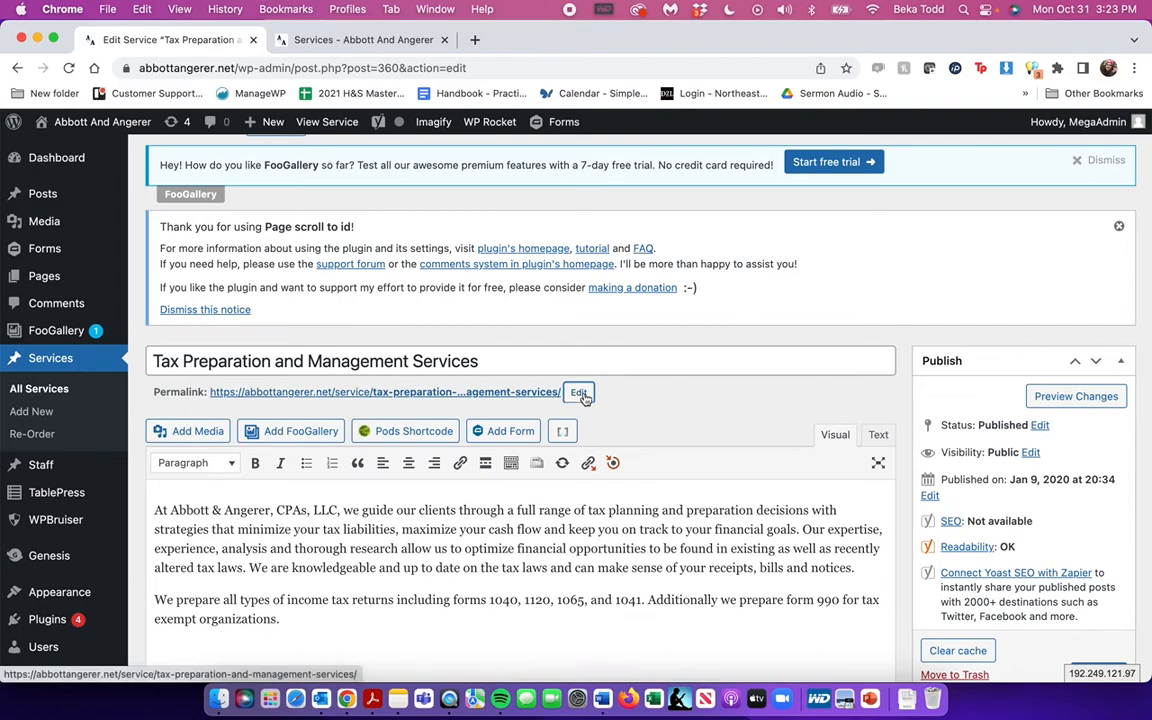
{"action": "left_click", "coordinate": [563, 397]}
{"action": "left_click", "coordinate": [560, 395]}
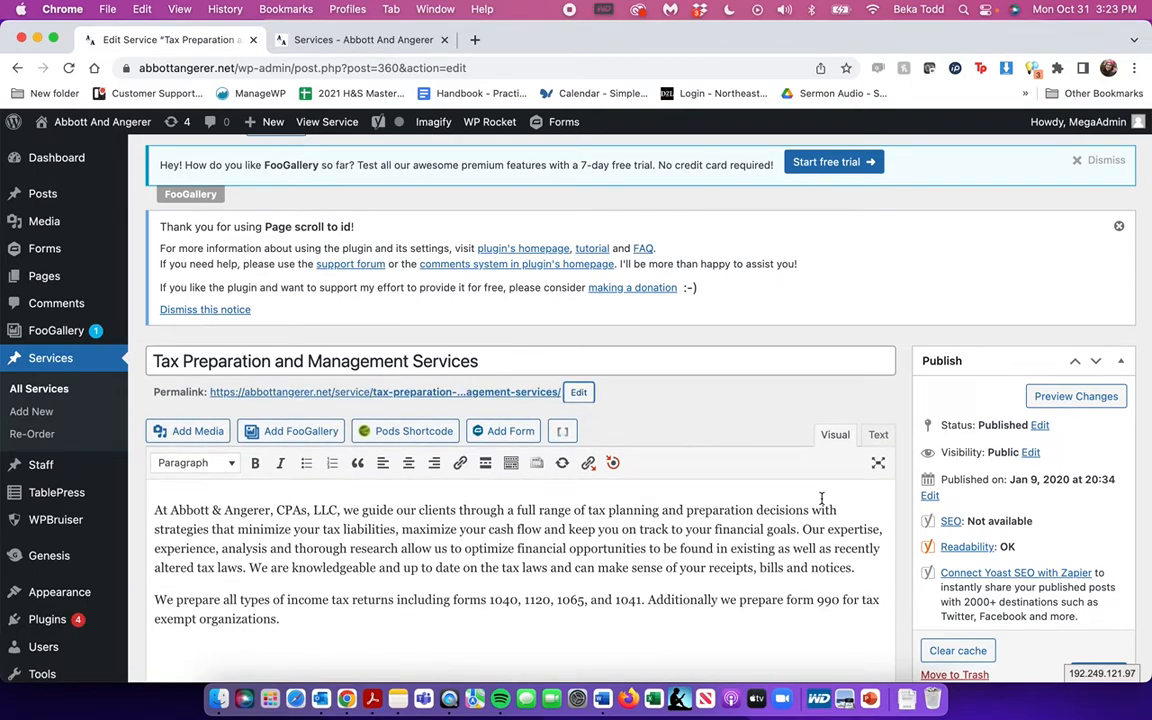
Return to the services list and add a new service titled "Title" with the text "Here is some more information!"
{"action": "scroll", "coordinate": [822, 502], "scroll_direction": "down", "scroll_amount": 5}
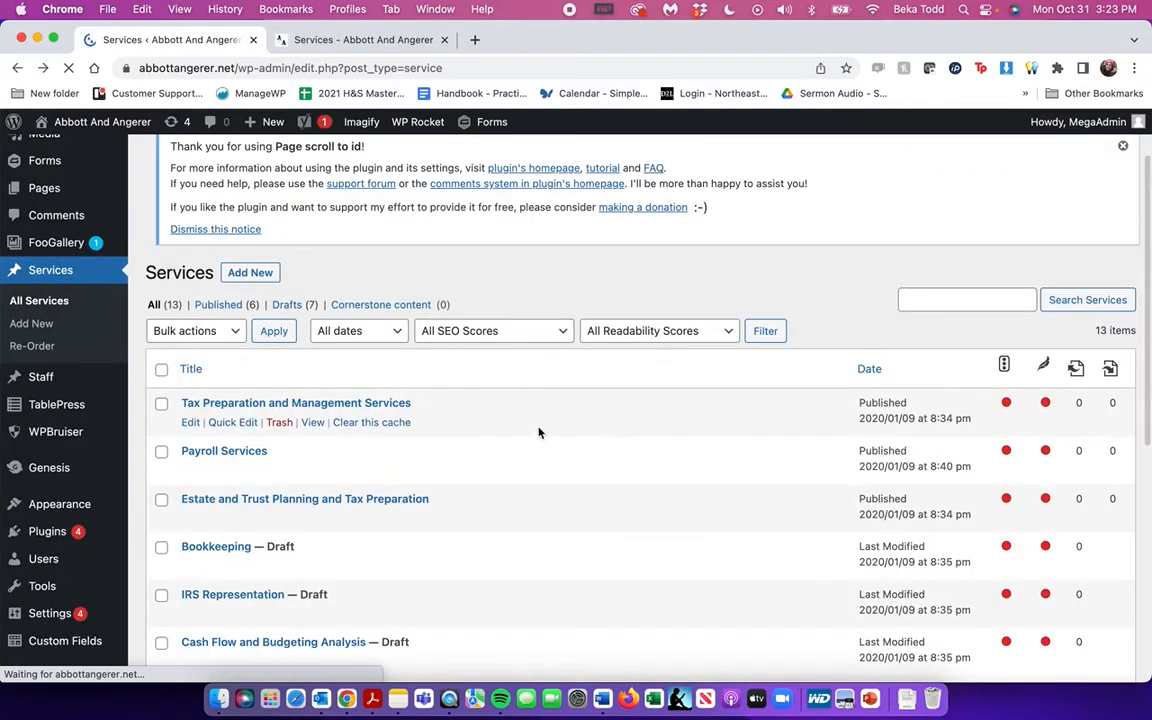
{"action": "left_click", "coordinate": [242, 272]}
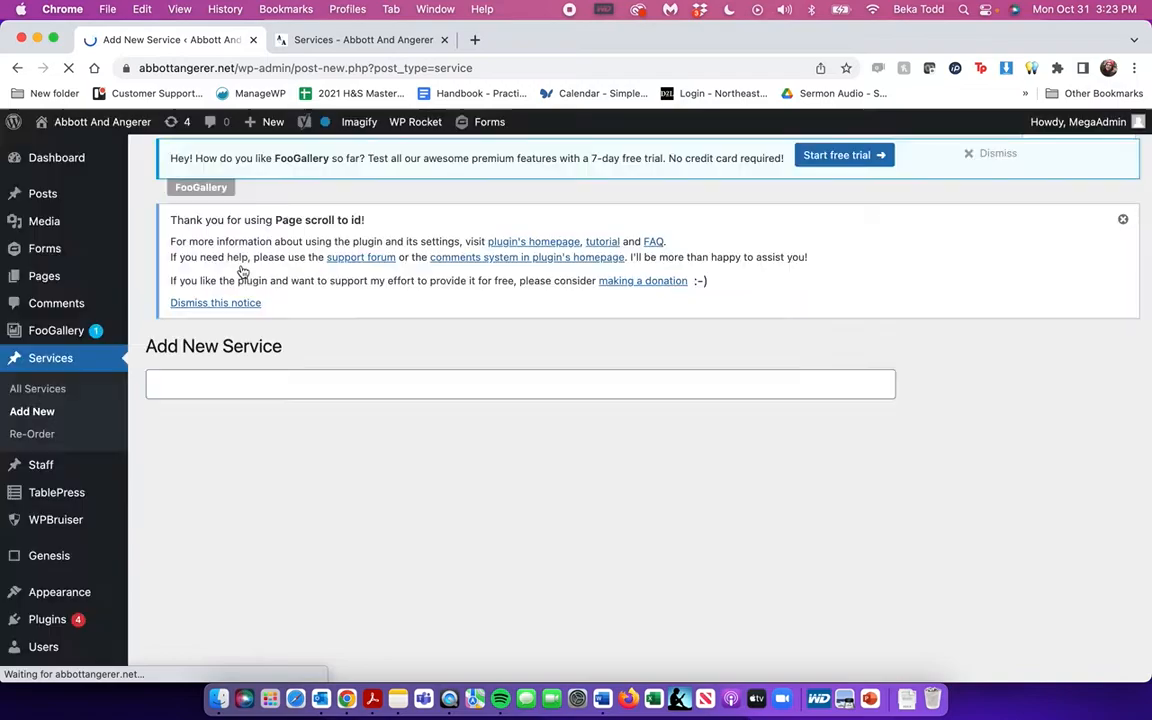
{"action": "type", "text": "Tt"}
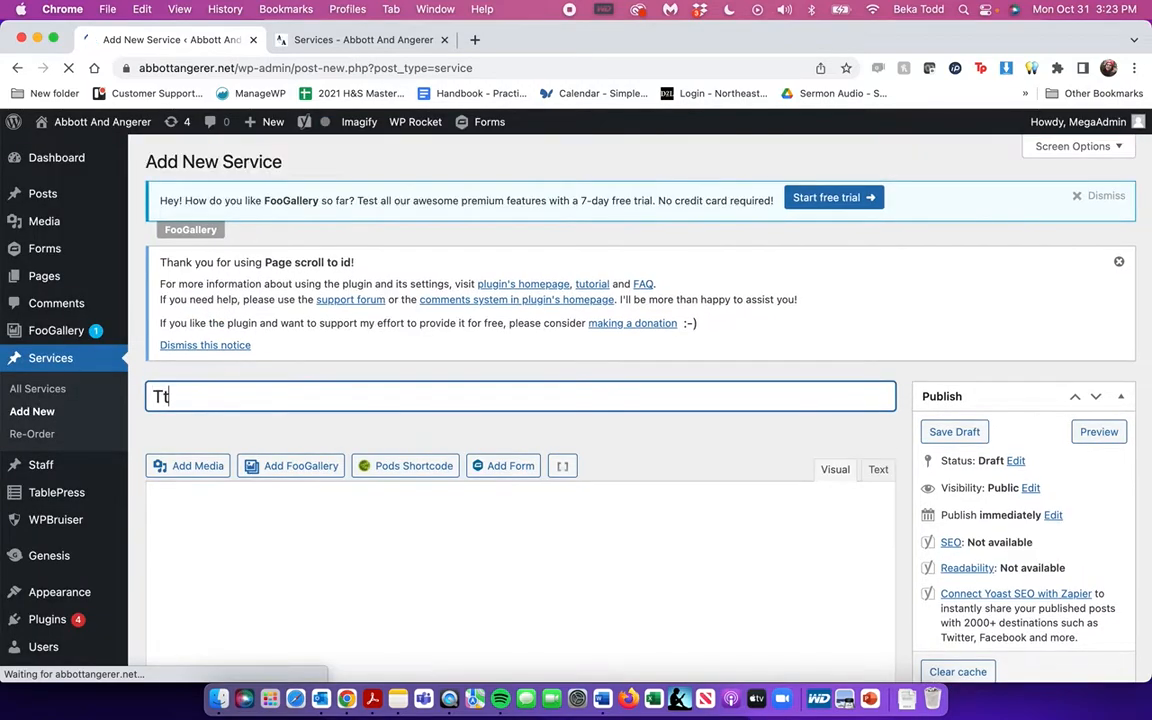
{"action": "type", "text": "itle"}
{"action": "left_click", "coordinate": [386, 543]}
{"action": "type", "text": "Here is some "}
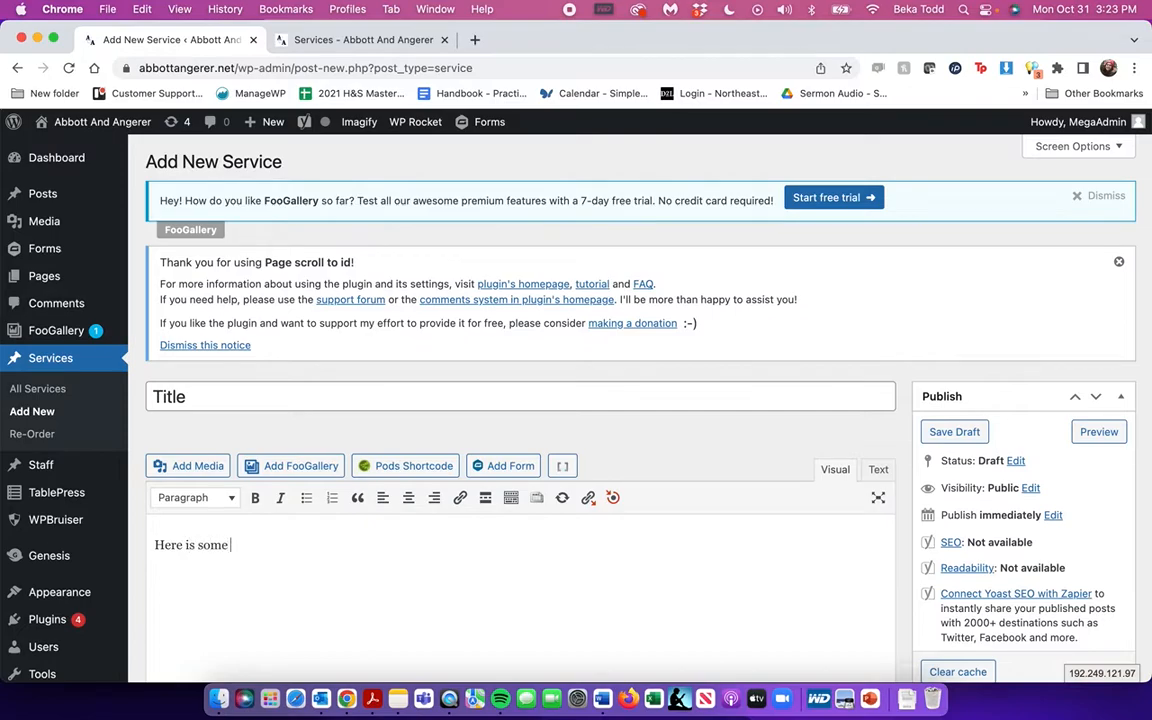
{"action": "type", "text": "more infommation"}
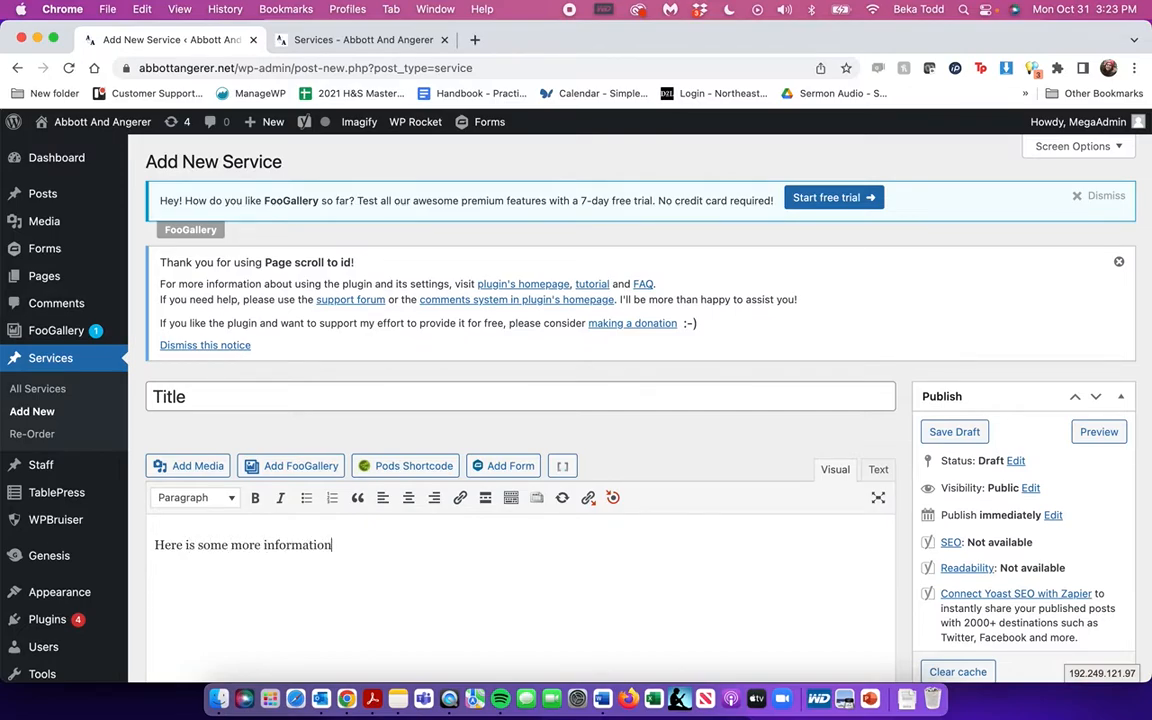
Publish the new service and reload the live Services page
{"action": "scroll", "coordinate": [576, 400], "scroll_direction": "down", "scroll_amount": 15}
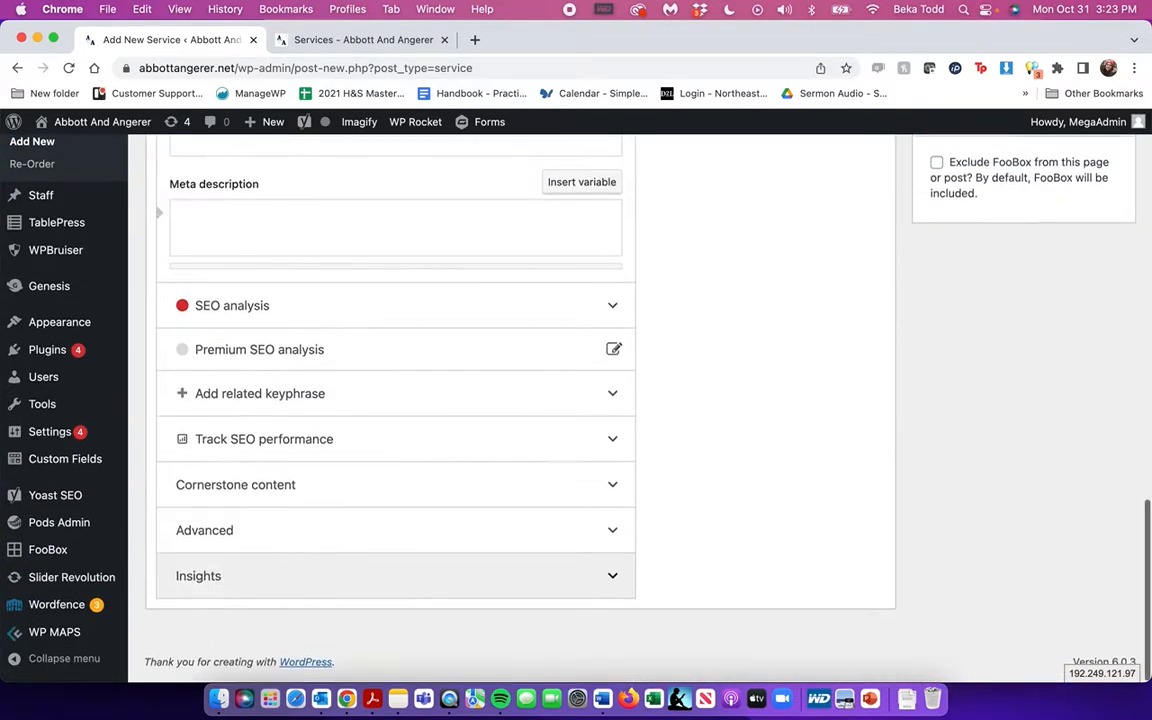
{"action": "scroll", "coordinate": [576, 400], "scroll_direction": "up", "scroll_amount": 14}
{"action": "left_click", "coordinate": [1090, 628]}
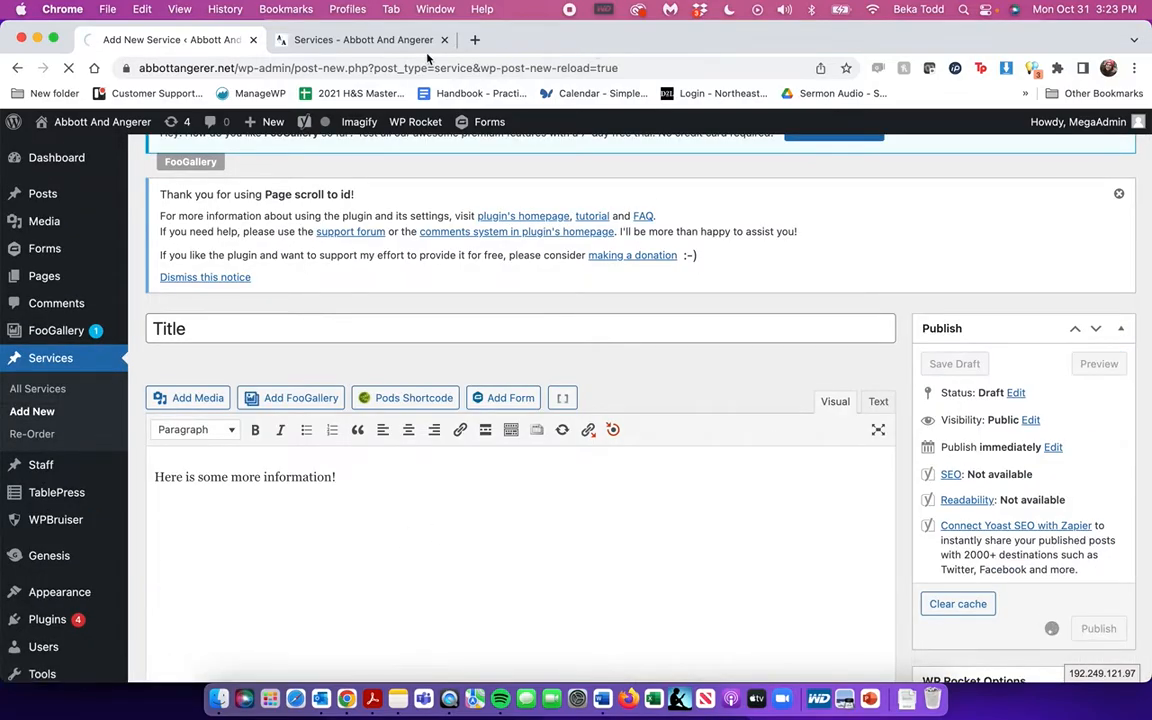
{"action": "left_click", "coordinate": [329, 46]}
{"action": "left_click", "coordinate": [69, 69]}
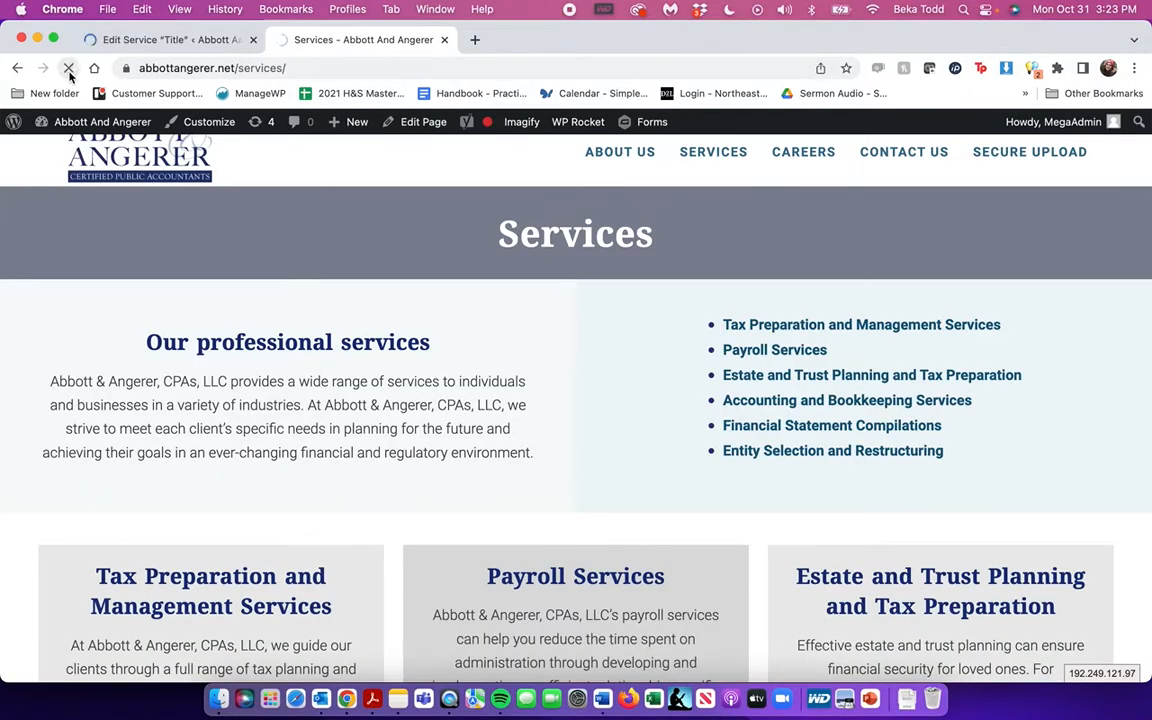
Check the new service on the live Services page, and move Title just above Entity Selection and Restructuring in the service order, saving the order
{"action": "scroll", "coordinate": [605, 366], "scroll_direction": "down", "scroll_amount": 5}
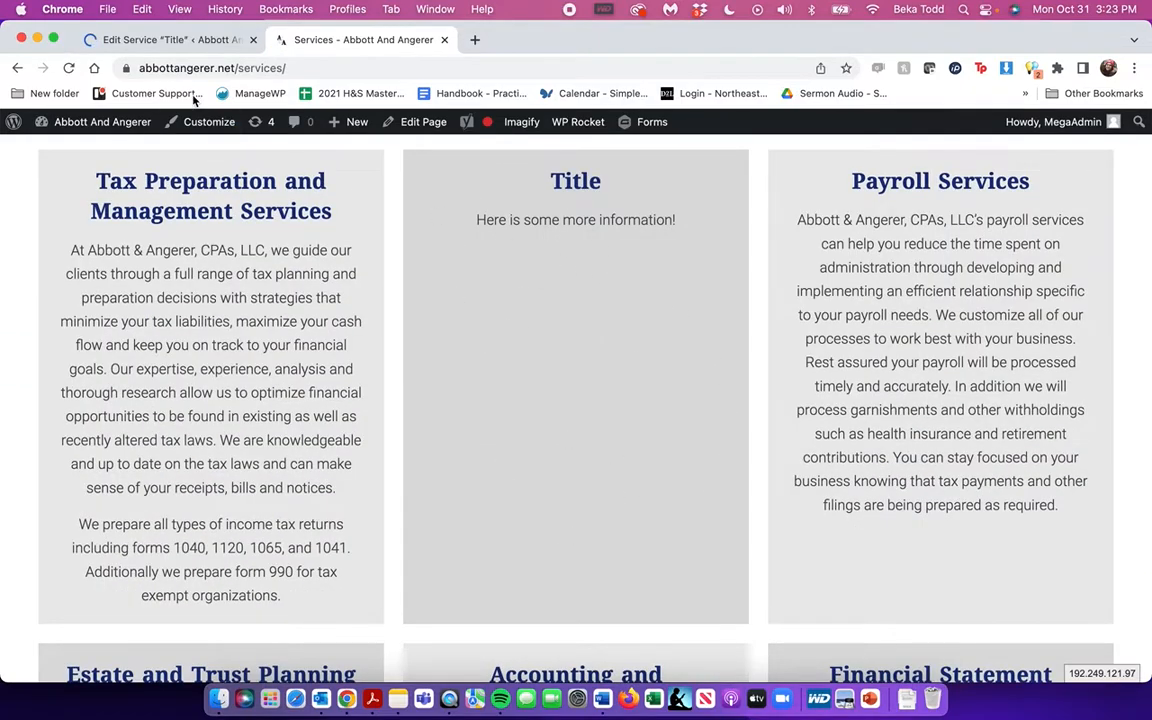
{"action": "left_click", "coordinate": [137, 39]}
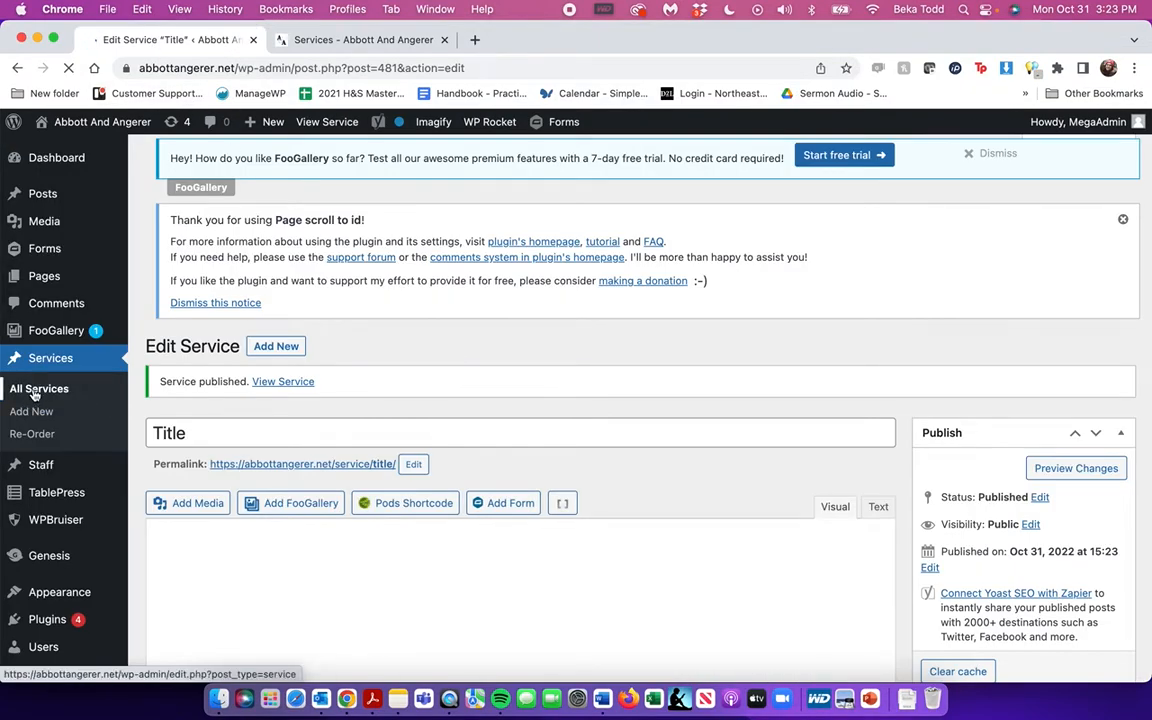
{"action": "left_click", "coordinate": [36, 390]}
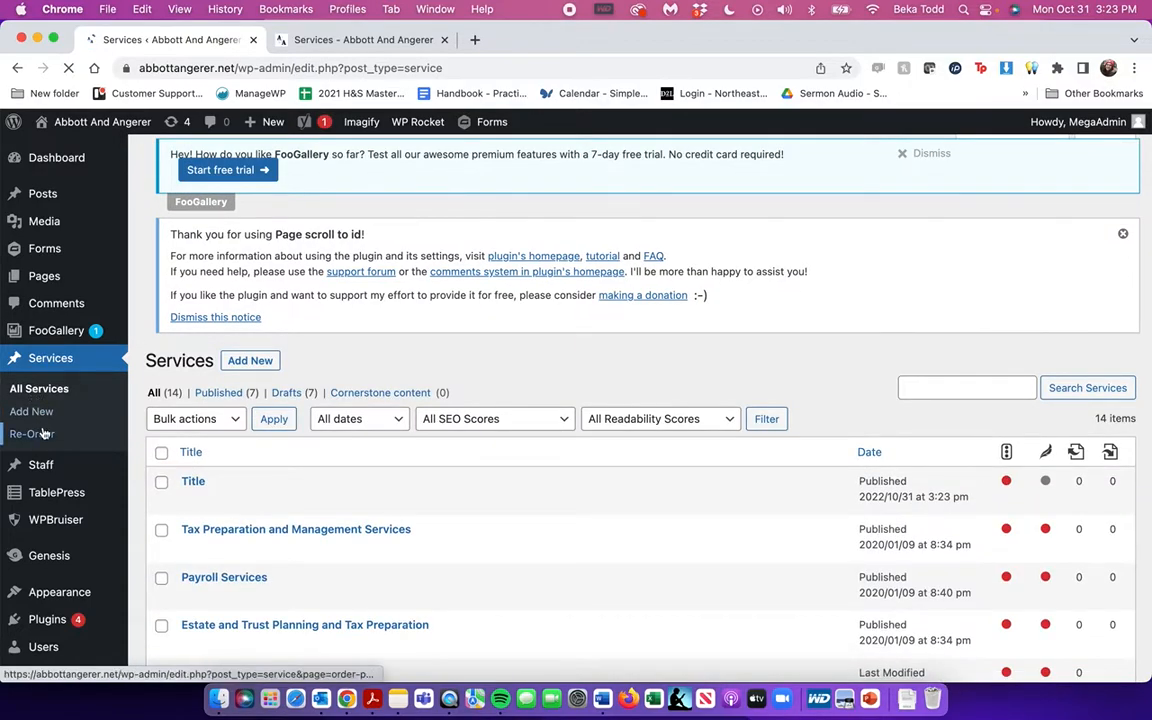
{"action": "left_click", "coordinate": [32, 434]}
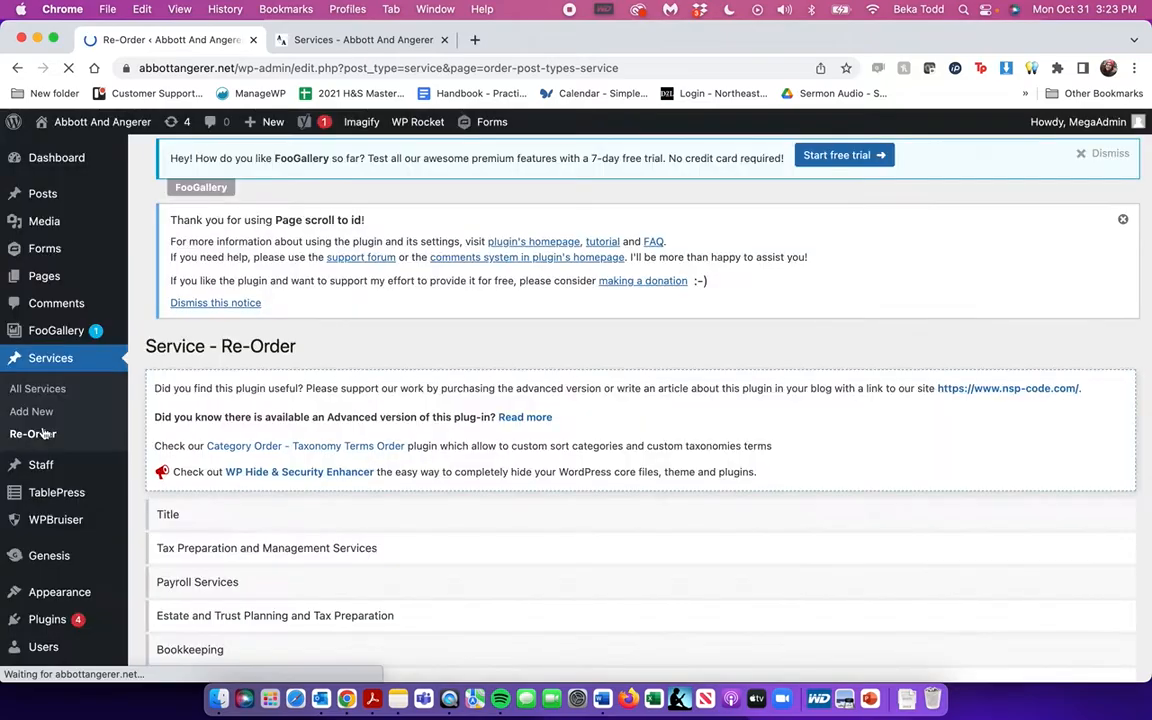
{"action": "left_click_drag", "start_coordinate": [273, 518], "coordinate": [283, 620]}
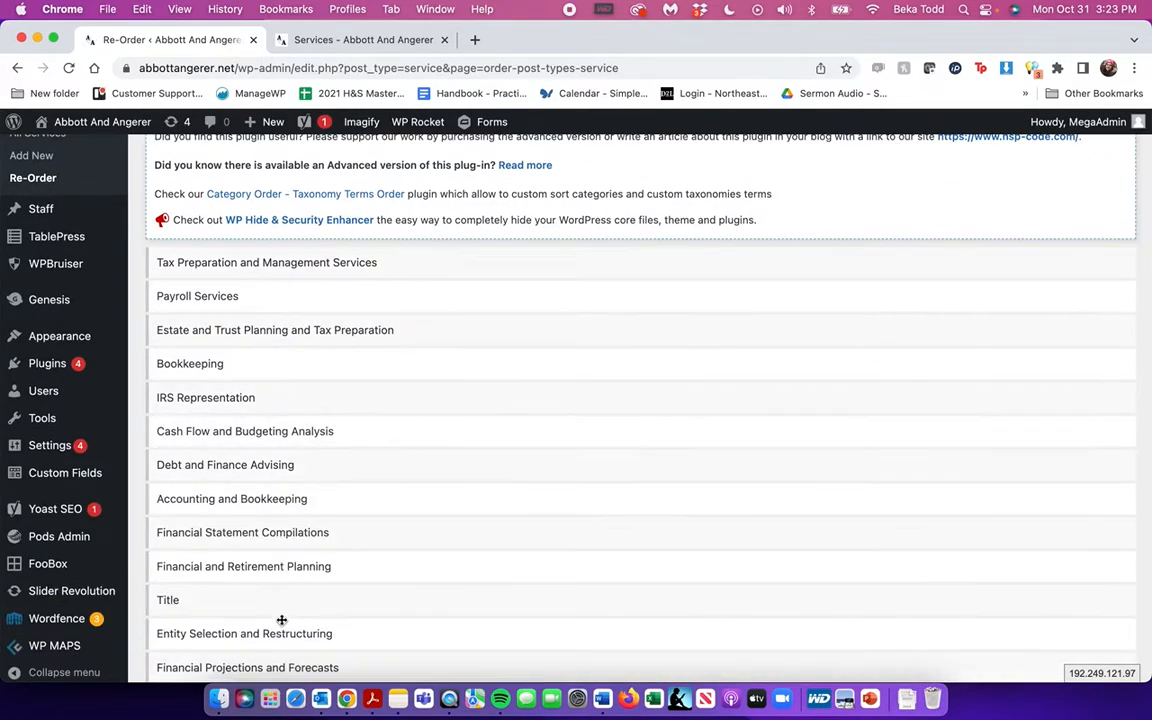
{"action": "scroll", "coordinate": [281, 624], "scroll_direction": "down", "scroll_amount": 3}
{"action": "left_click", "coordinate": [172, 590]}
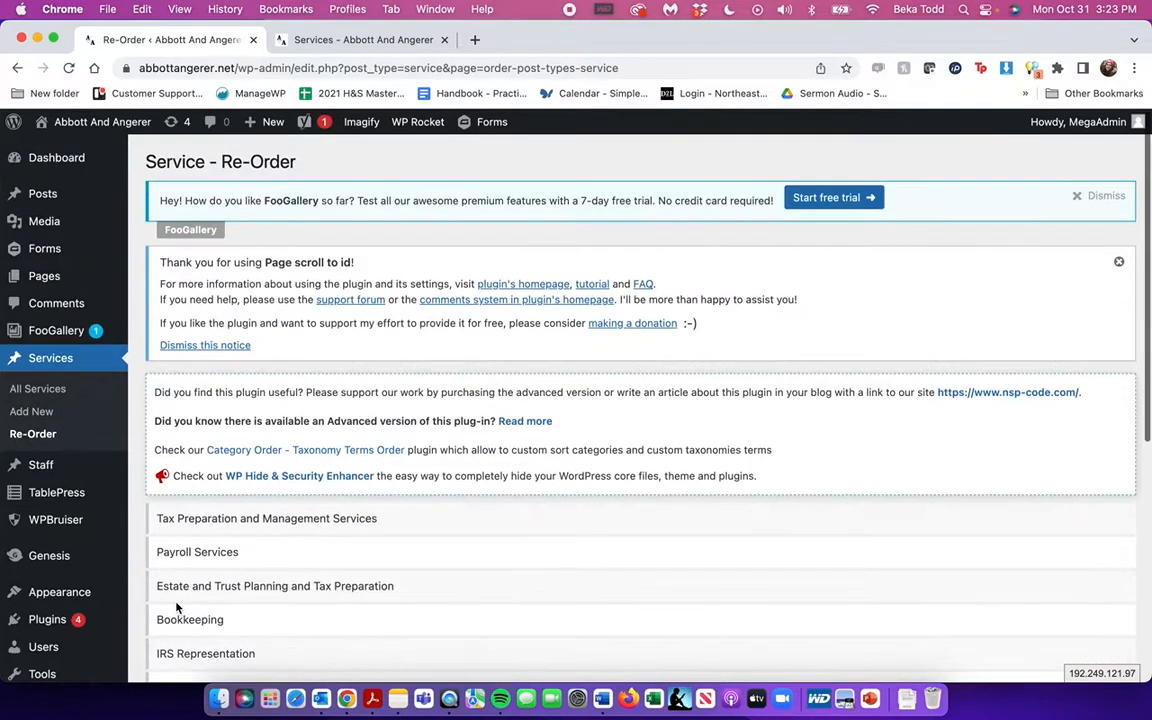
Return to the list of all services and move the "Title" service to the trash
{"action": "left_click", "coordinate": [40, 392]}
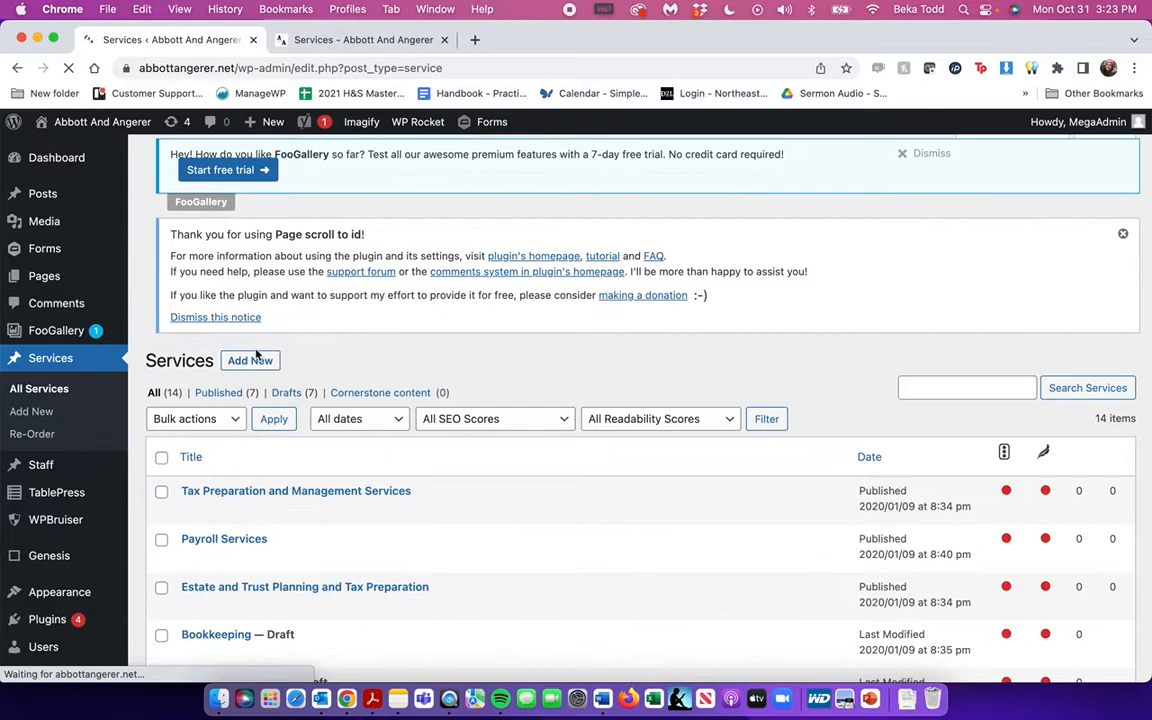
{"action": "scroll", "coordinate": [271, 530], "scroll_direction": "down", "scroll_amount": 5}
{"action": "scroll", "coordinate": [271, 530], "scroll_direction": "down", "scroll_amount": 6}
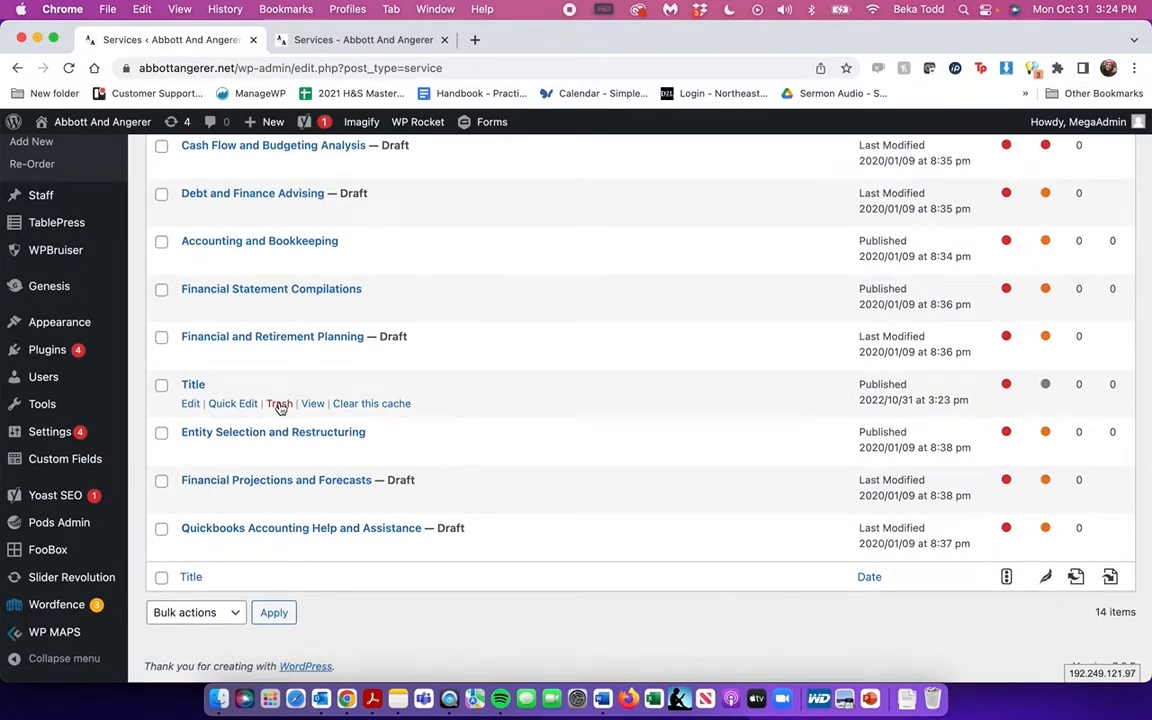
{"action": "left_click", "coordinate": [280, 404]}
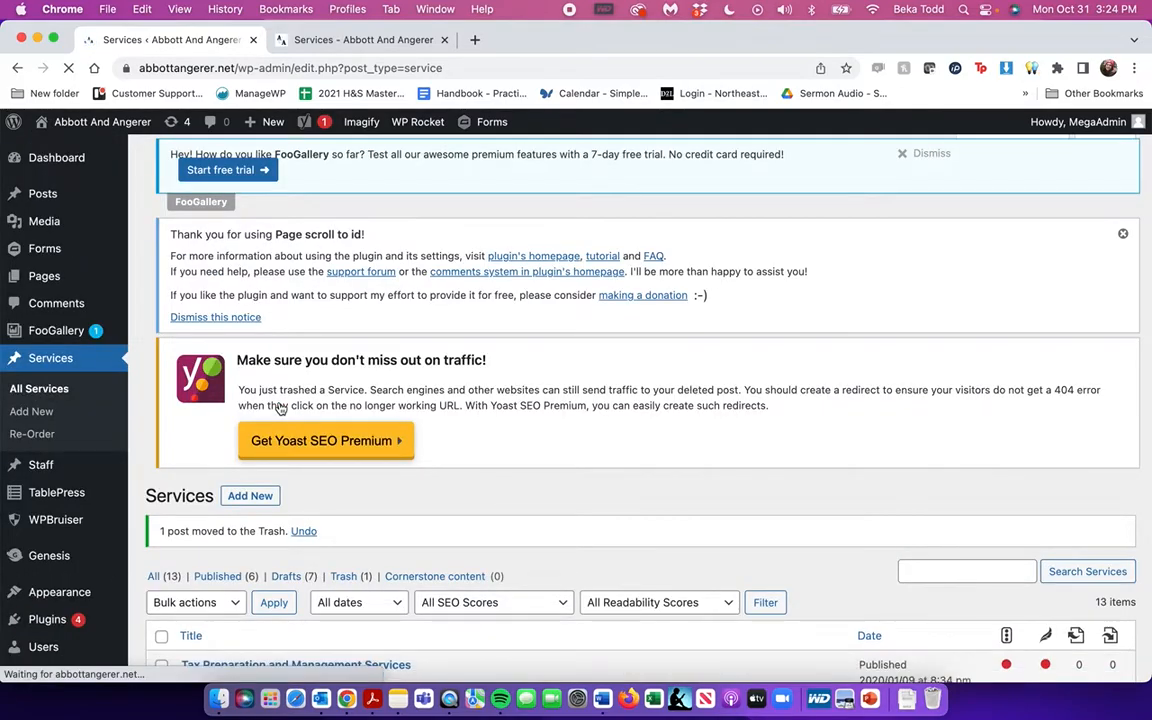
Open the first staff member's entry from the staff list and examine its name and biography text
{"action": "mouse_move", "coordinate": [42, 467]}
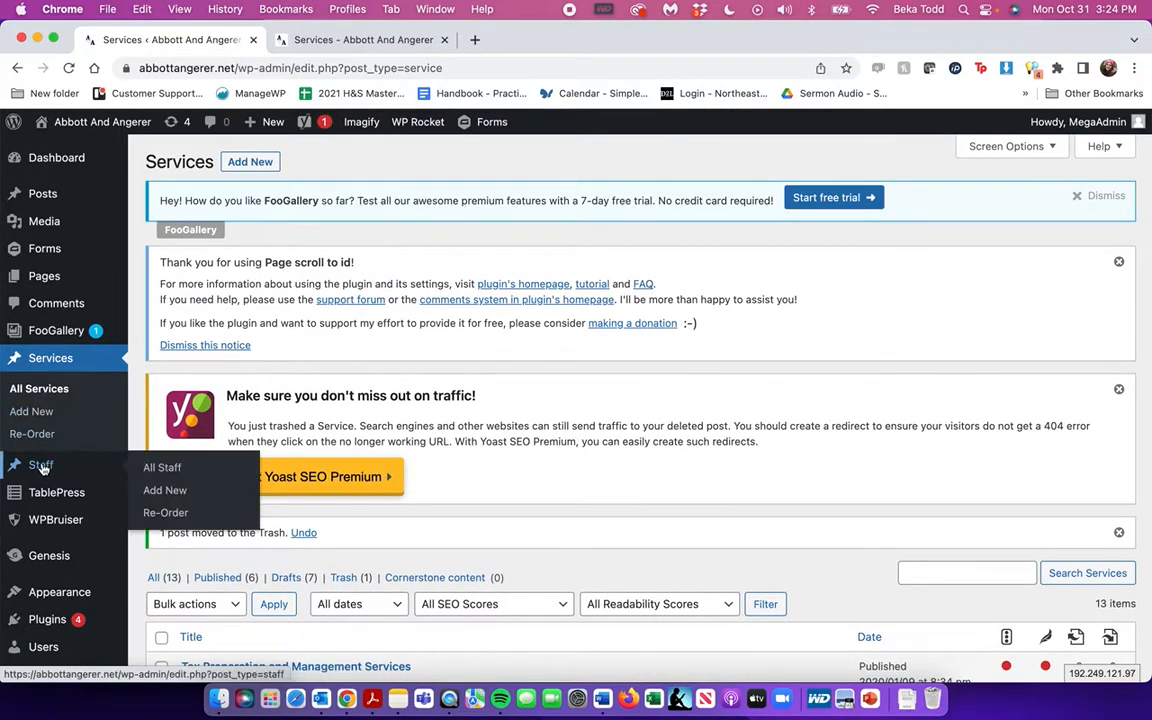
{"action": "left_click", "coordinate": [42, 467]}
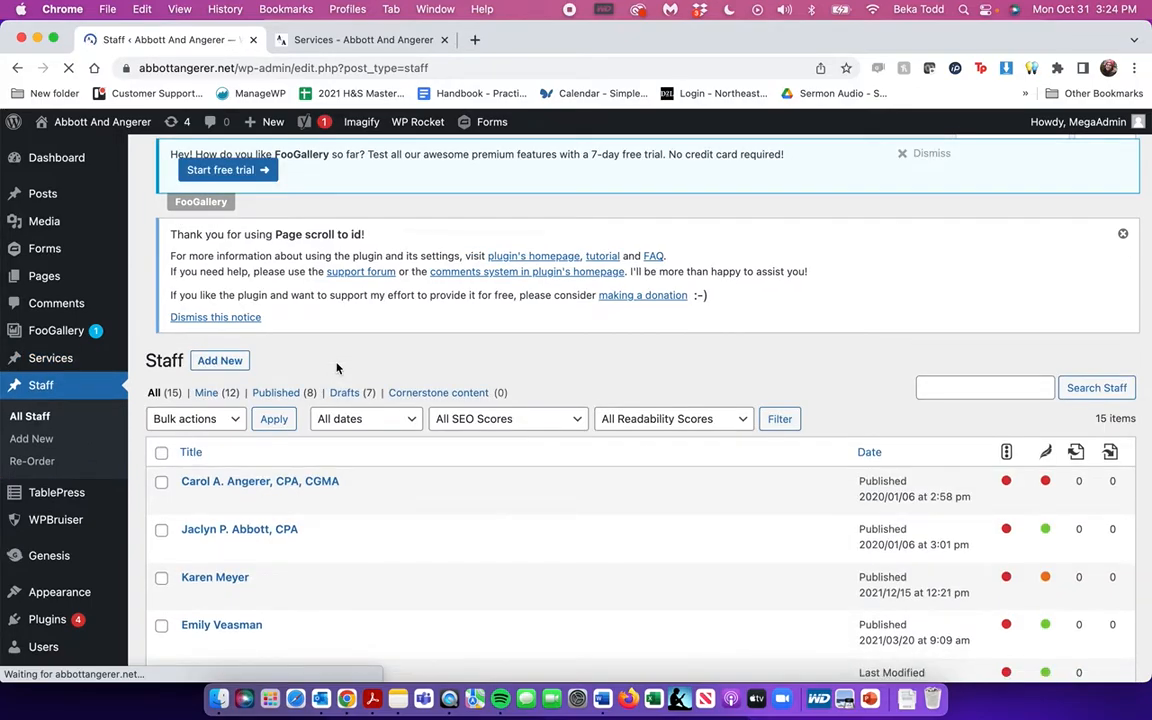
{"action": "scroll", "coordinate": [337, 367], "scroll_direction": "down", "scroll_amount": 5}
{"action": "left_click", "coordinate": [323, 216]}
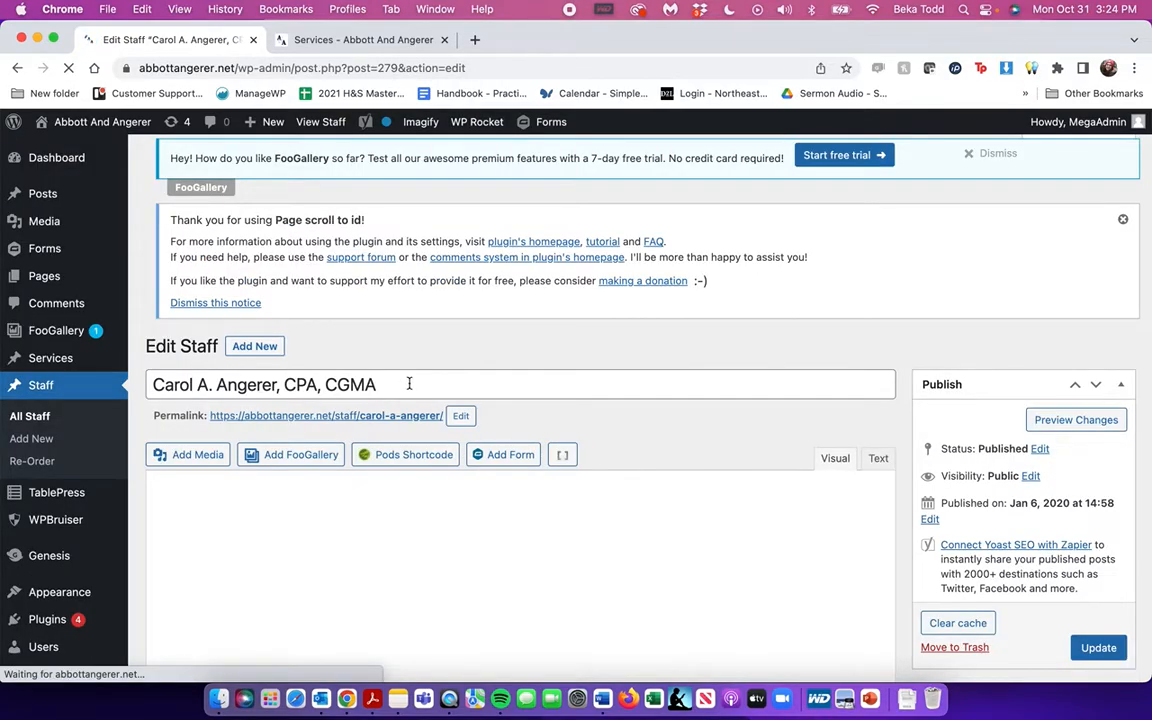
{"action": "triple_click", "coordinate": [409, 384]}
{"action": "scroll", "coordinate": [409, 384], "scroll_direction": "down", "scroll_amount": 5}
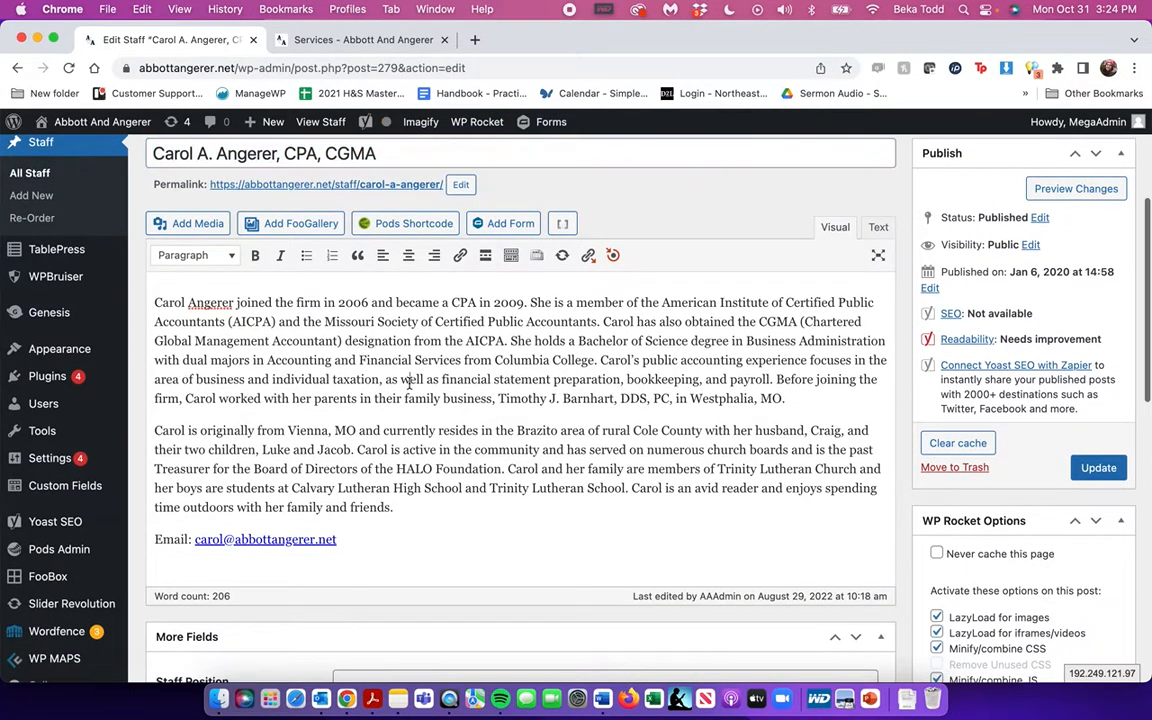
{"action": "triple_click", "coordinate": [409, 384]}
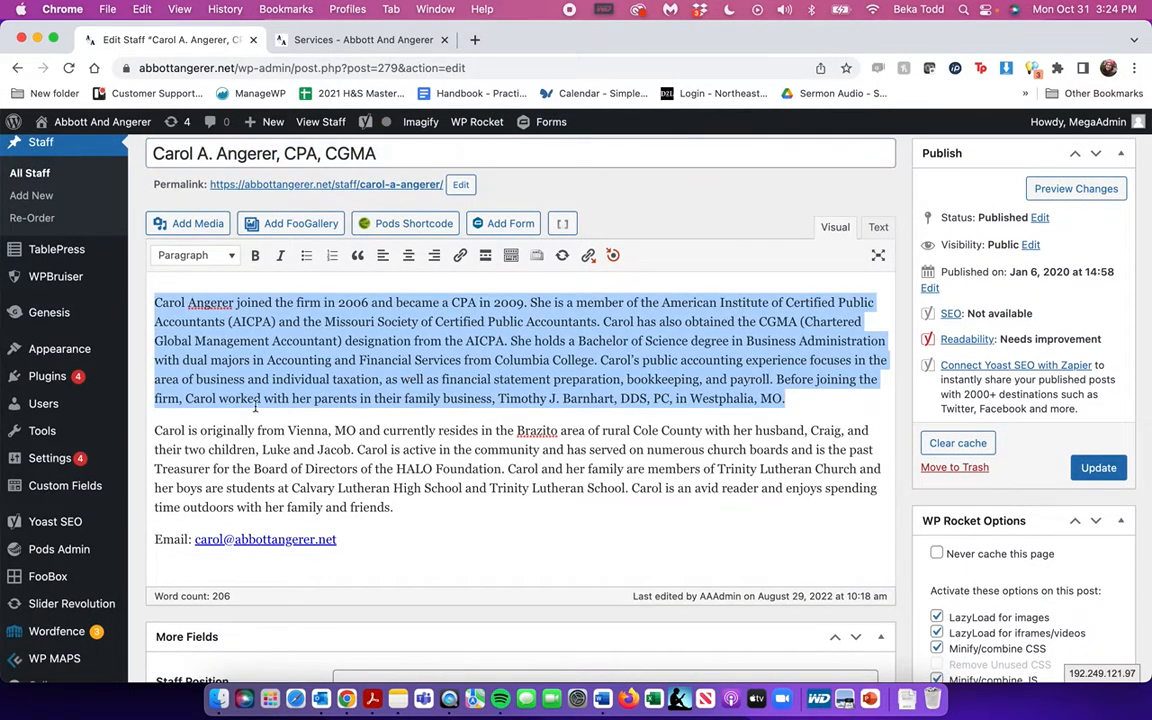
{"action": "left_click", "coordinate": [413, 478]}
Examine the staff entry's additional fields and featured image, opening the image chooser and closing it without a change
{"action": "scroll", "coordinate": [413, 478], "scroll_direction": "down", "scroll_amount": 10}
{"action": "scroll", "coordinate": [414, 482], "scroll_direction": "up", "scroll_amount": 5}
{"action": "triple_click", "coordinate": [516, 453]}
{"action": "scroll", "coordinate": [575, 388], "scroll_direction": "down", "scroll_amount": 5}
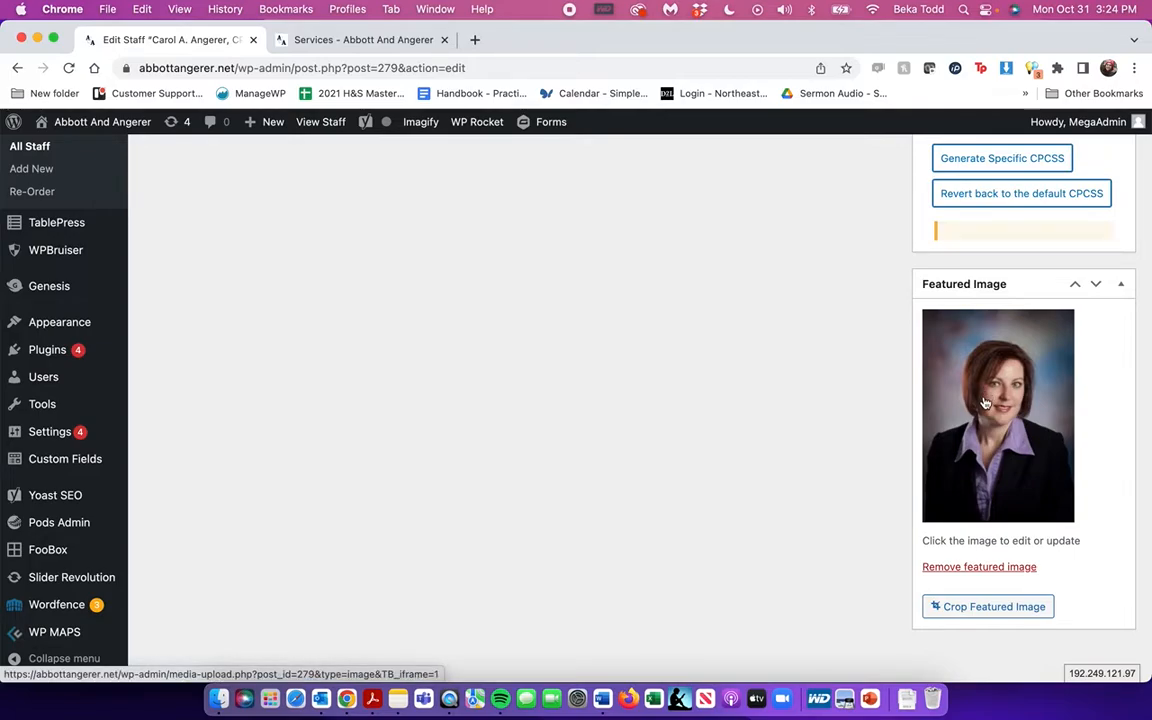
{"action": "scroll", "coordinate": [411, 327], "scroll_direction": "up", "scroll_amount": 15}
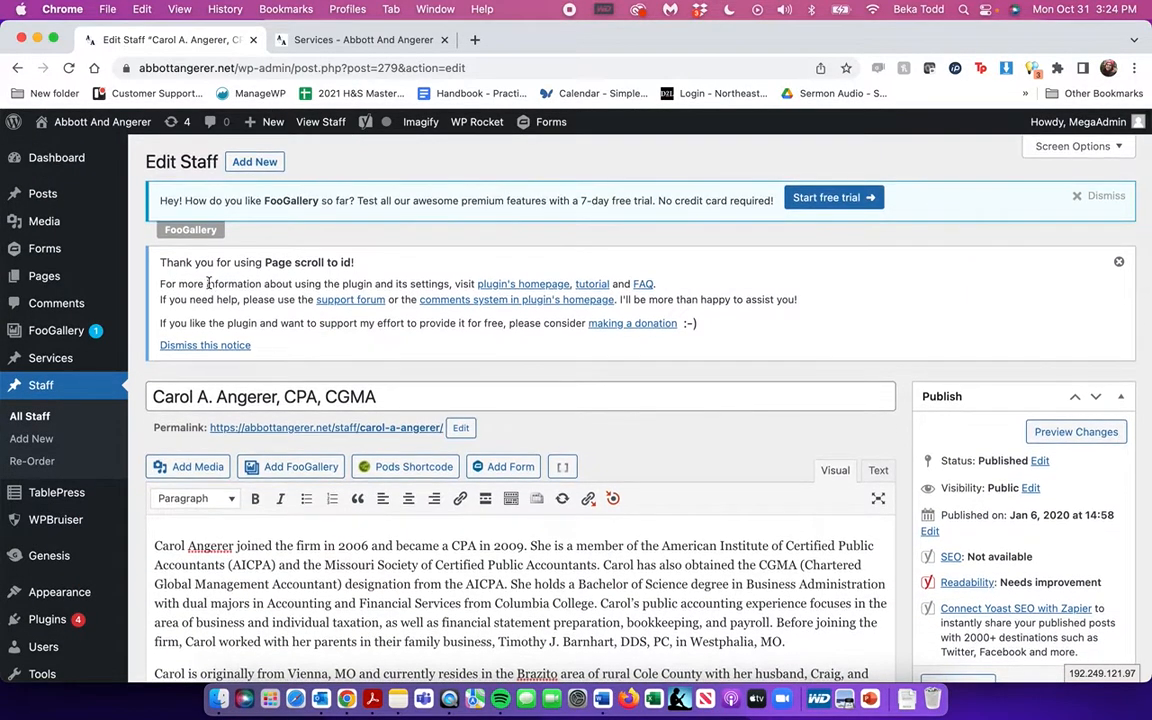
{"action": "scroll", "coordinate": [496, 353], "scroll_direction": "down", "scroll_amount": 15}
{"action": "left_click", "coordinate": [970, 467]}
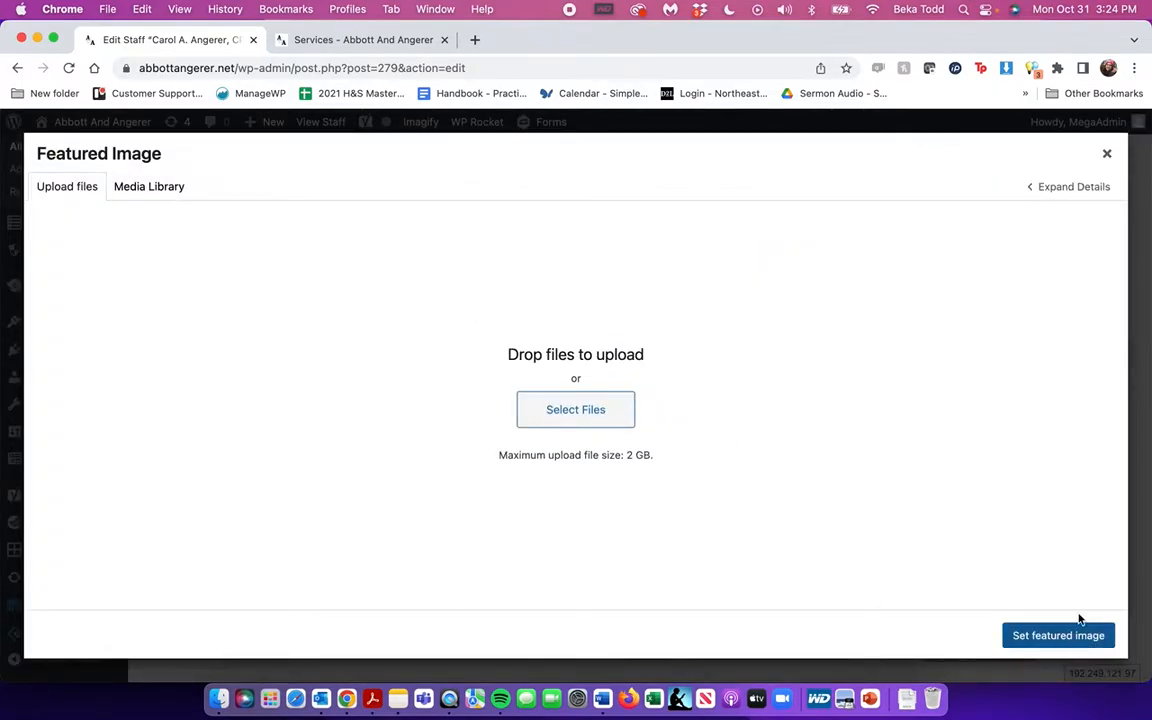
{"action": "left_click", "coordinate": [1106, 153]}
{"action": "scroll", "coordinate": [366, 348], "scroll_direction": "up", "scroll_amount": 10}
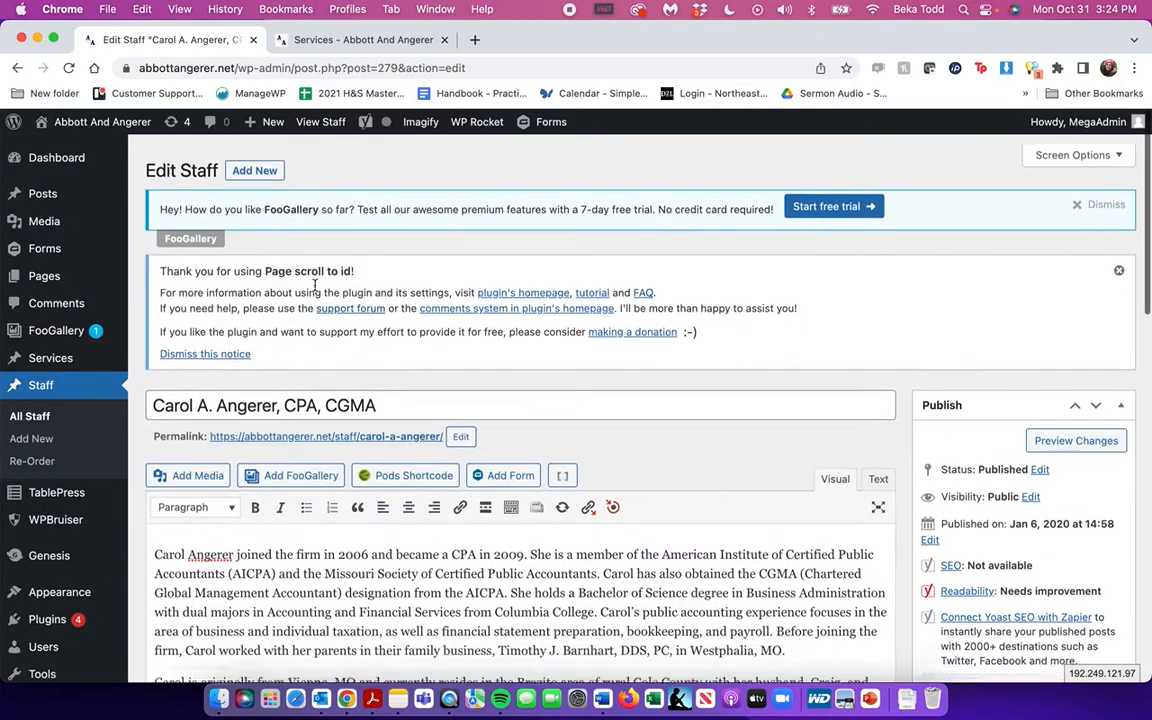
Start a new staff entry and examine its position, staff image, email and featured image options without filling them in
{"action": "left_click", "coordinate": [266, 166]}
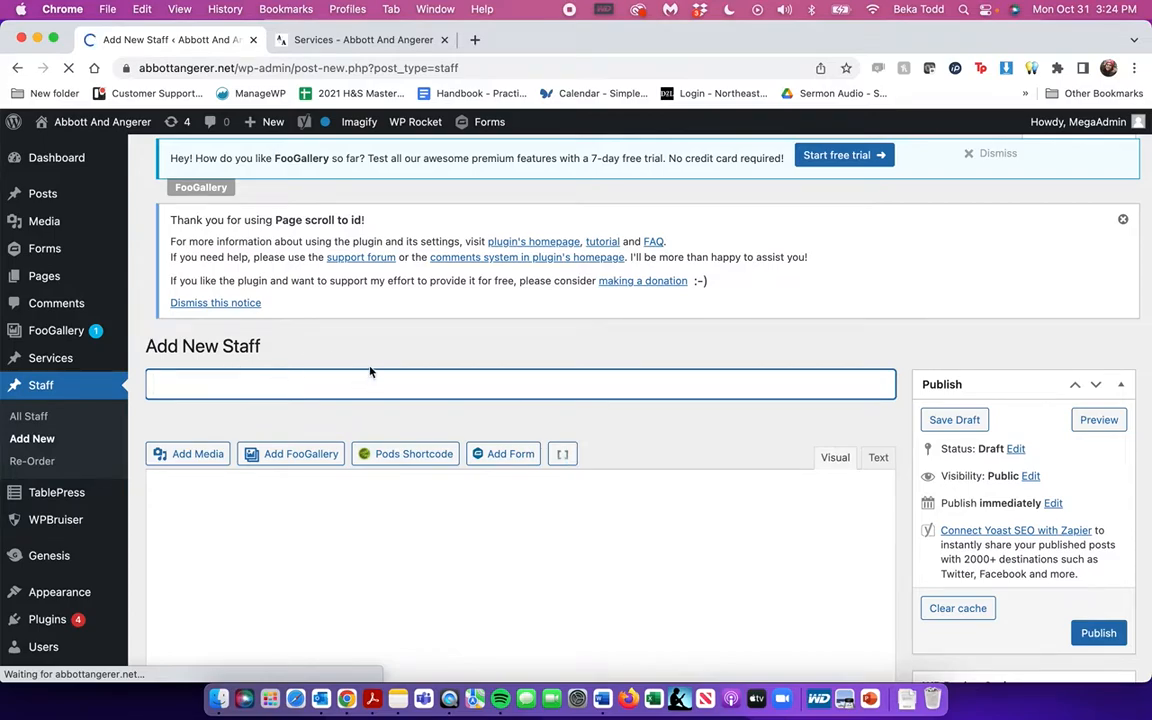
{"action": "scroll", "coordinate": [373, 373], "scroll_direction": "down", "scroll_amount": 3}
{"action": "scroll", "coordinate": [475, 464], "scroll_direction": "down", "scroll_amount": 10}
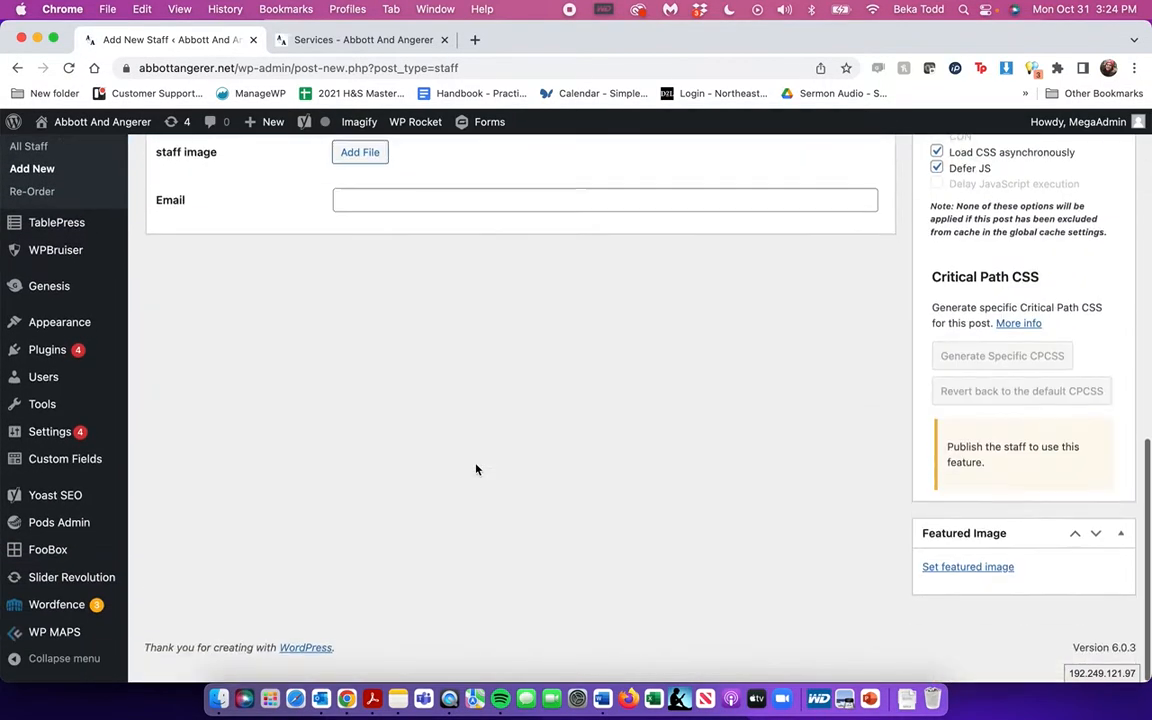
{"action": "left_click", "coordinate": [990, 589]}
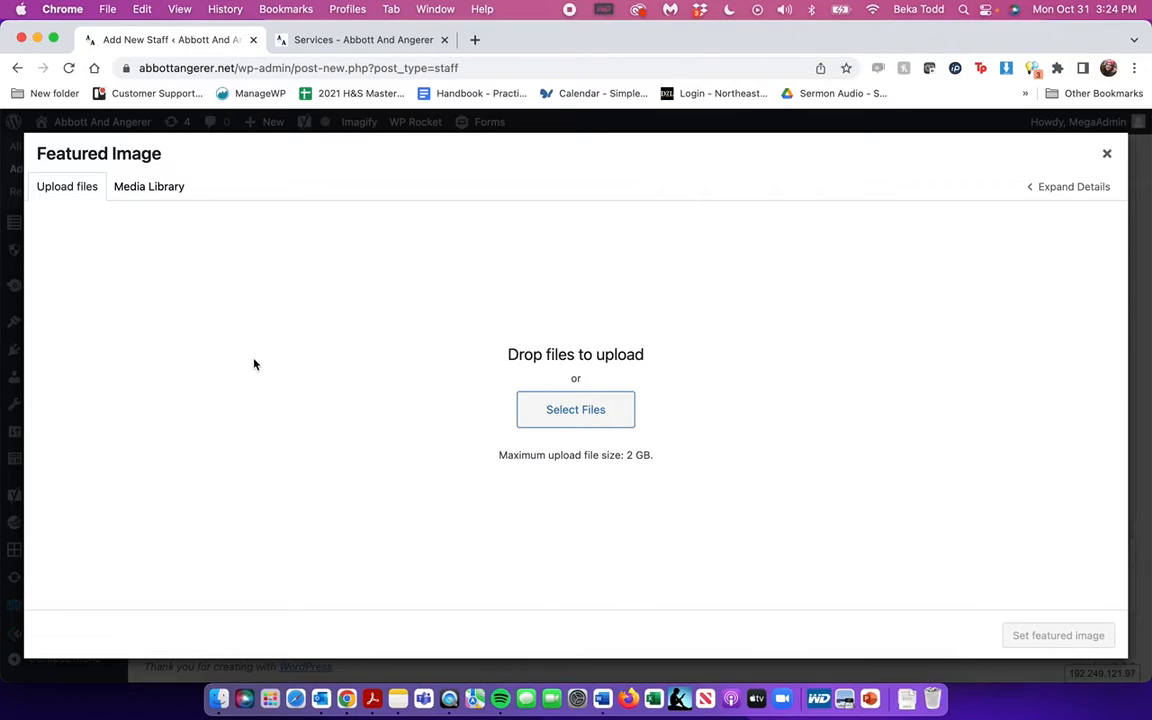
{"action": "left_click", "coordinate": [1107, 153]}
{"action": "scroll", "coordinate": [570, 390], "scroll_direction": "up", "scroll_amount": 3}
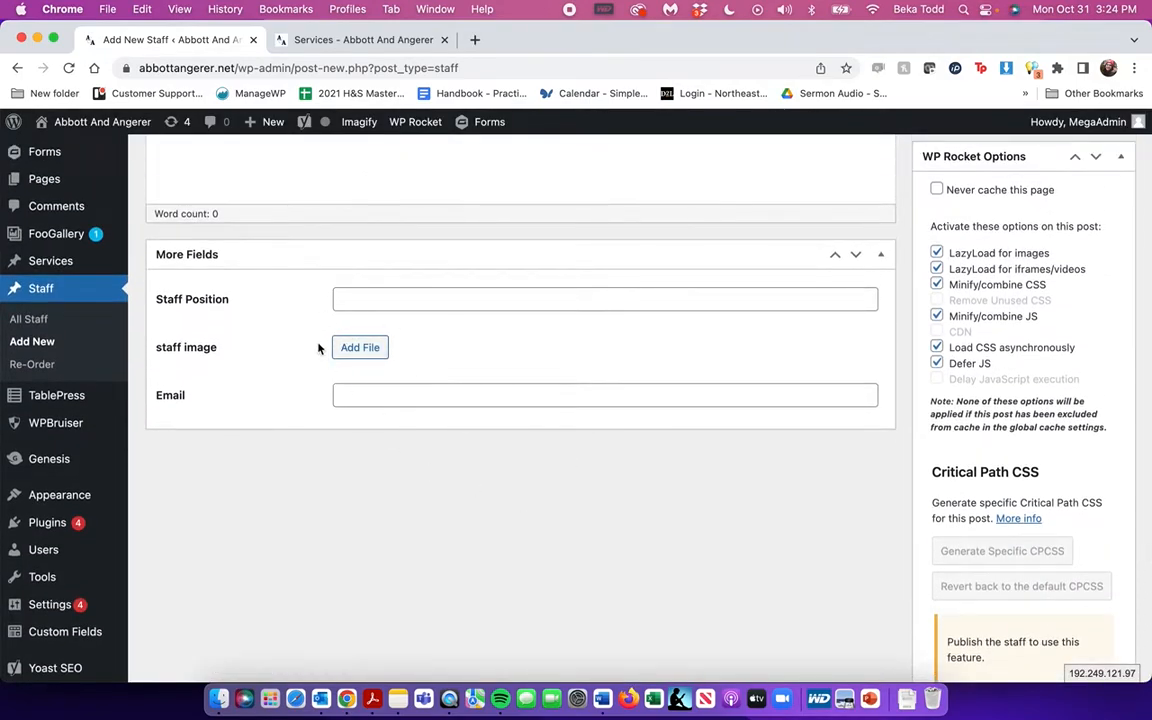
{"action": "scroll", "coordinate": [753, 548], "scroll_direction": "down", "scroll_amount": 4}
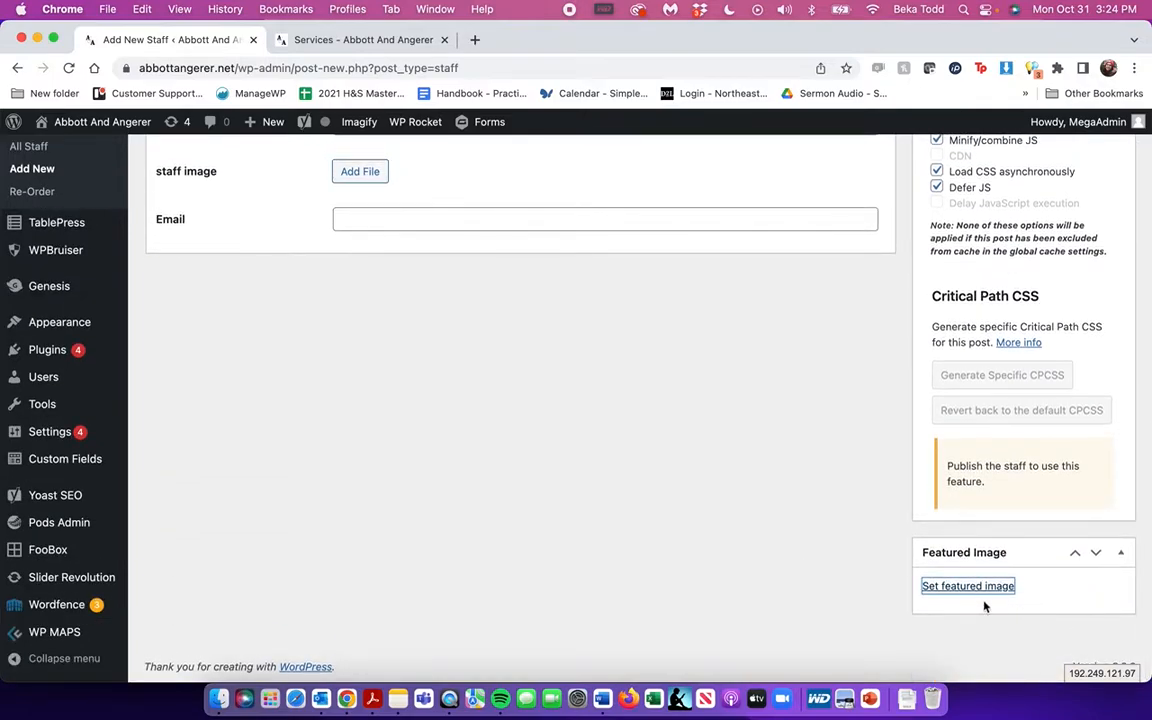
{"action": "scroll", "coordinate": [1004, 593], "scroll_direction": "up", "scroll_amount": 5}
{"action": "scroll", "coordinate": [309, 436], "scroll_direction": "up", "scroll_amount": 10}
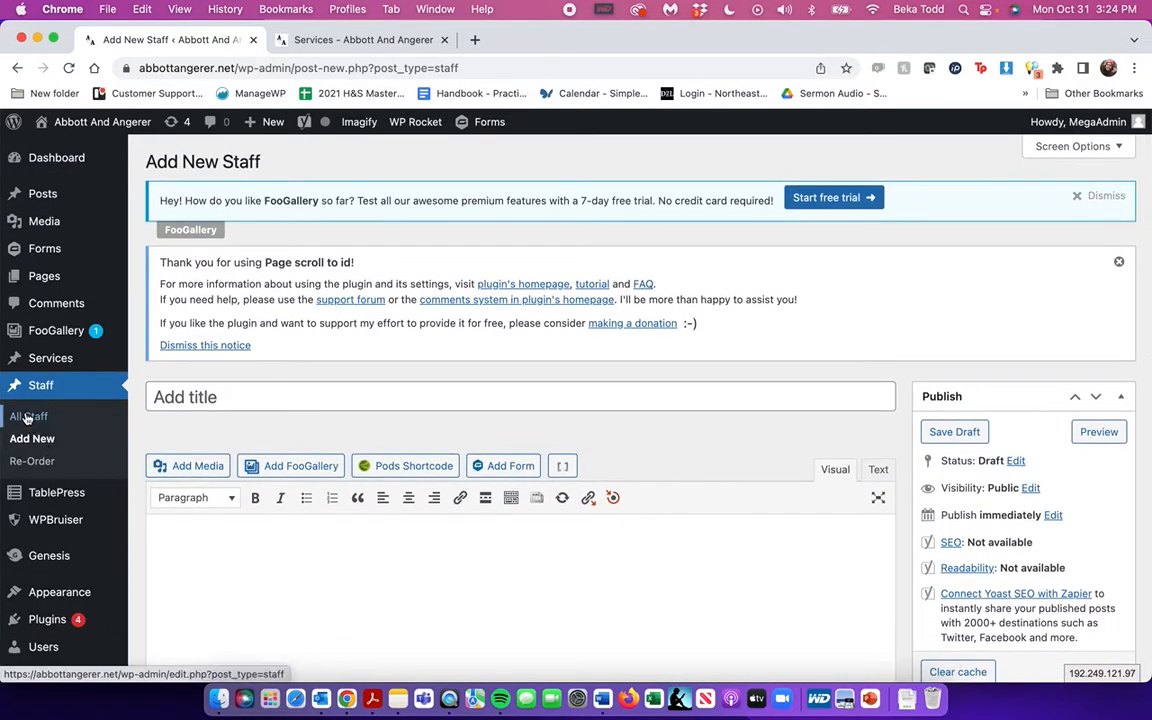
Return to the list of all staff and look through the published and draft entries
{"action": "left_click", "coordinate": [28, 418]}
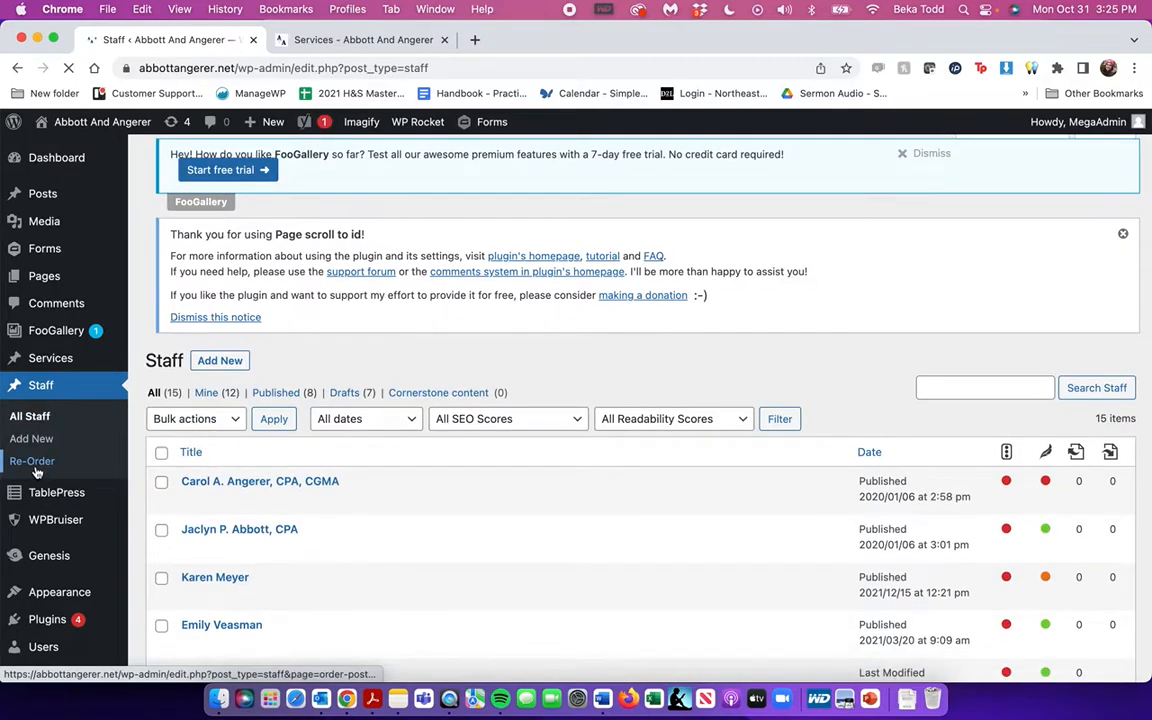
{"action": "scroll", "coordinate": [450, 507], "scroll_direction": "down", "scroll_amount": 5}
{"action": "left_click_drag", "start_coordinate": [437, 597], "coordinate": [455, 630]}
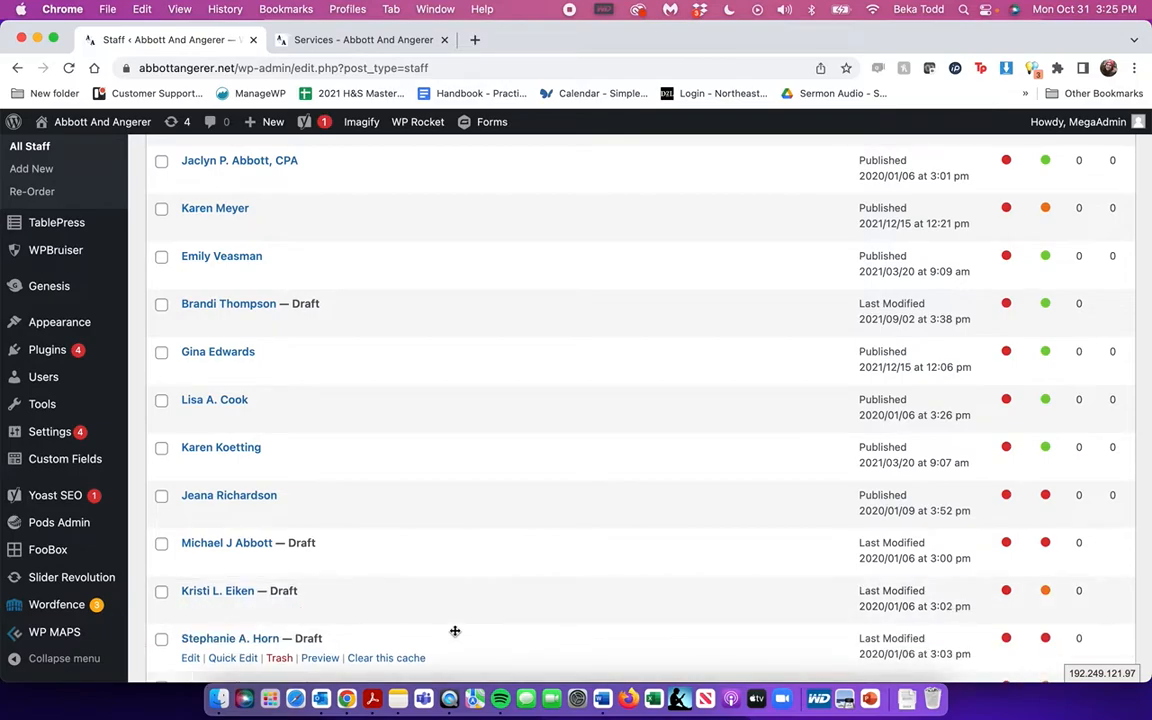
{"action": "scroll", "coordinate": [419, 450], "scroll_direction": "up", "scroll_amount": 2}
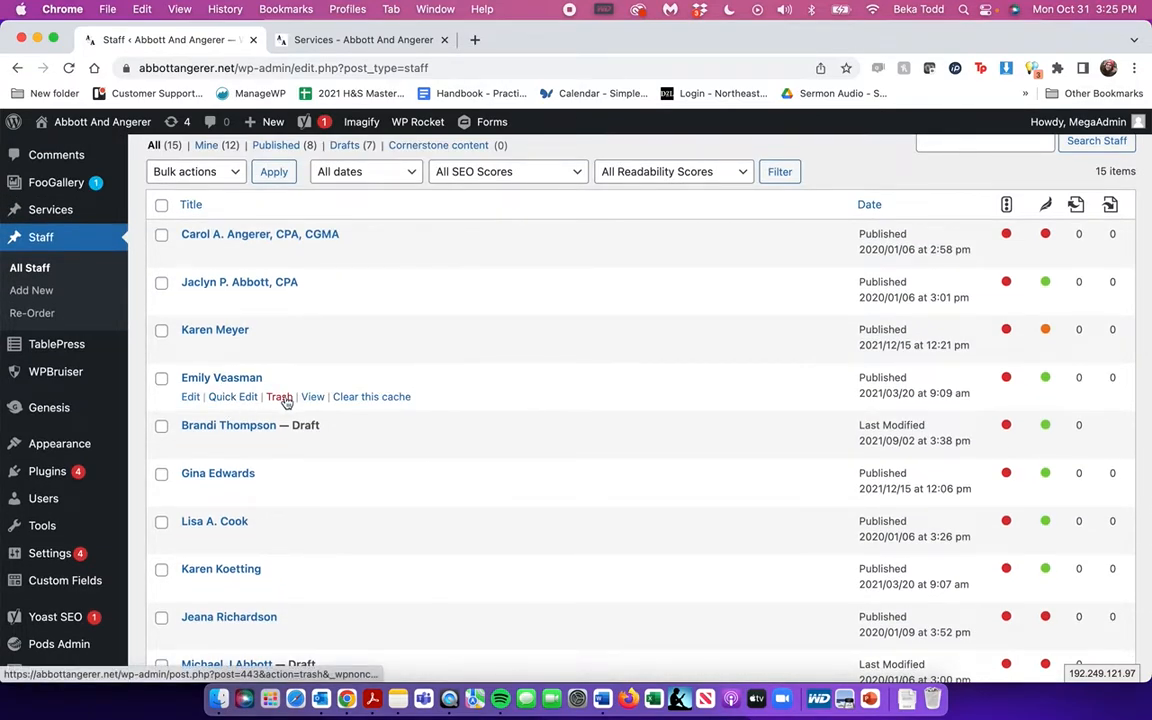
Try setting the fourth staff member's status to Draft with Quick Edit, and cancel the edit
{"action": "left_click", "coordinate": [229, 398]}
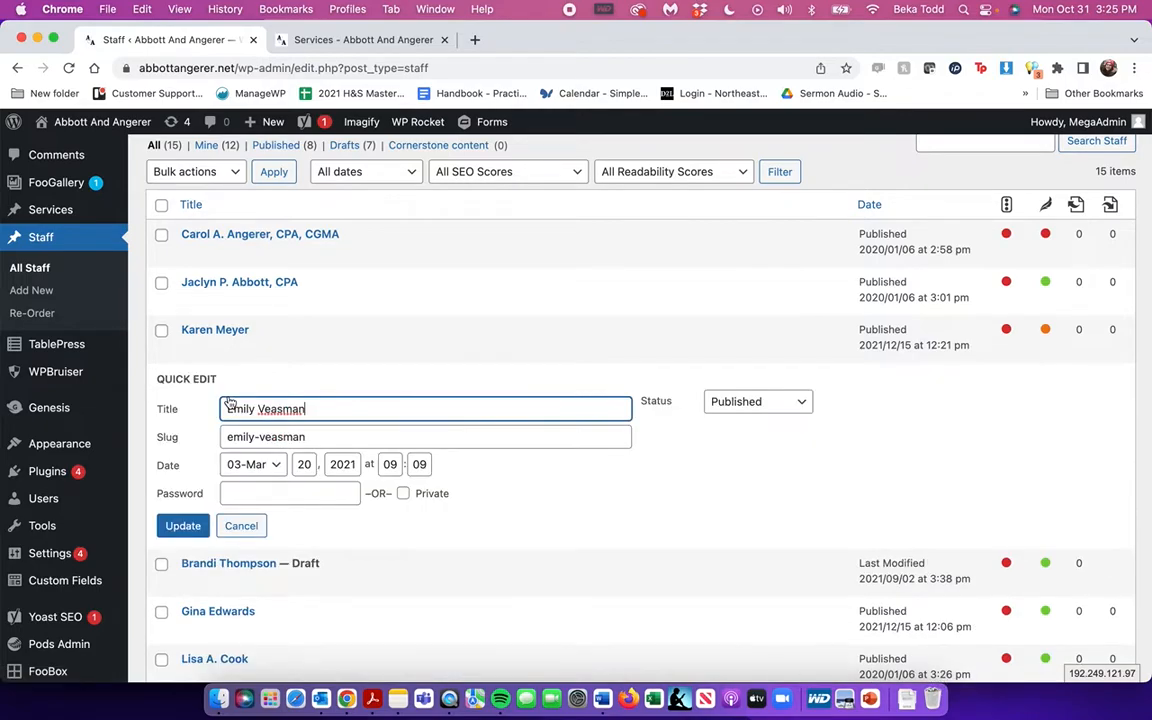
{"action": "left_click", "coordinate": [756, 401]}
{"action": "left_click", "coordinate": [751, 446]}
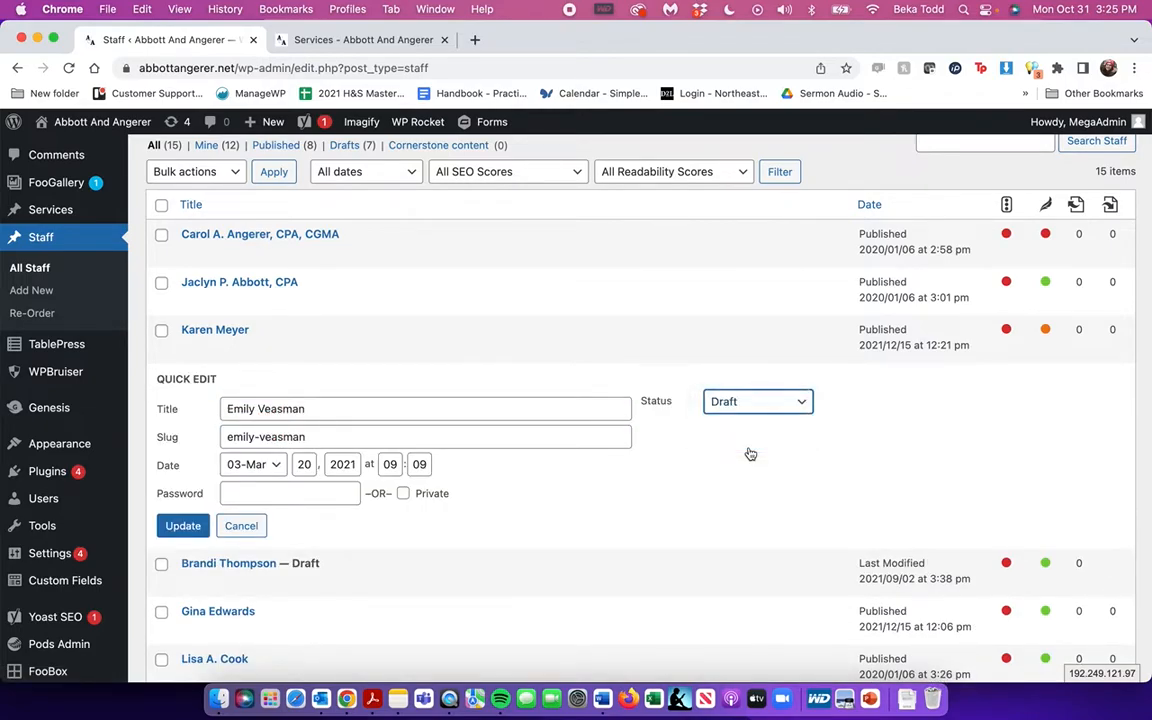
{"action": "scroll", "coordinate": [750, 454], "scroll_direction": "down", "scroll_amount": 9}
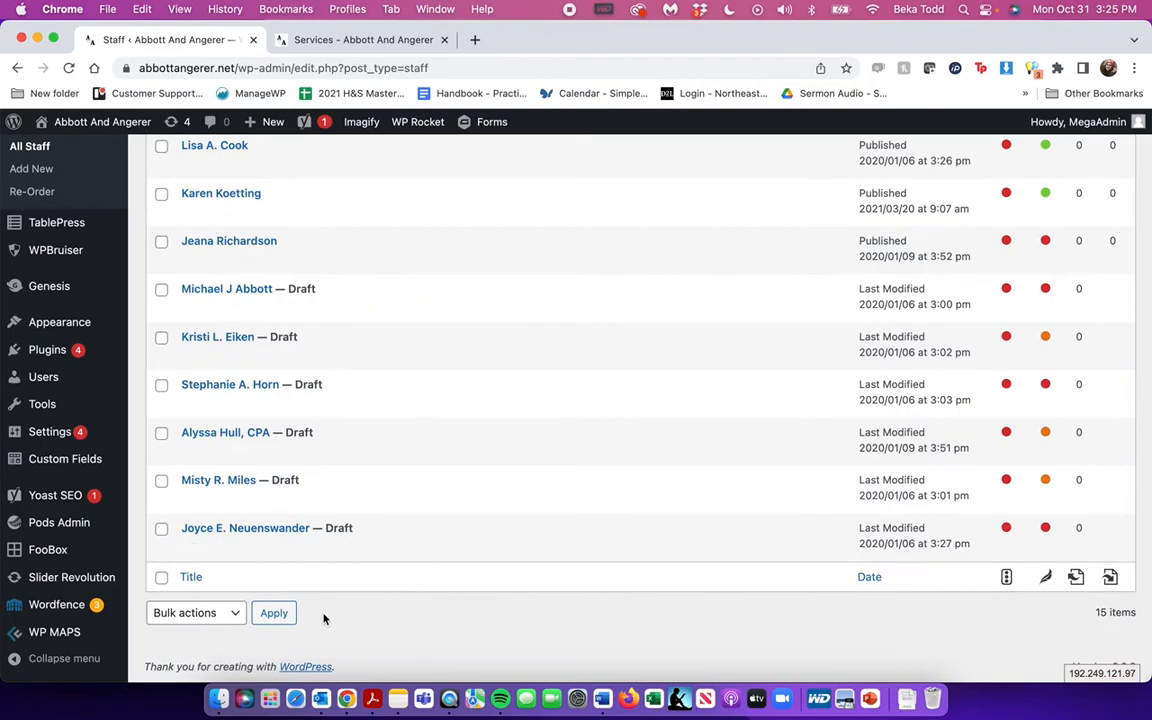
{"action": "scroll", "coordinate": [323, 614], "scroll_direction": "up", "scroll_amount": 5}
{"action": "scroll", "coordinate": [319, 386], "scroll_direction": "up", "scroll_amount": 3}
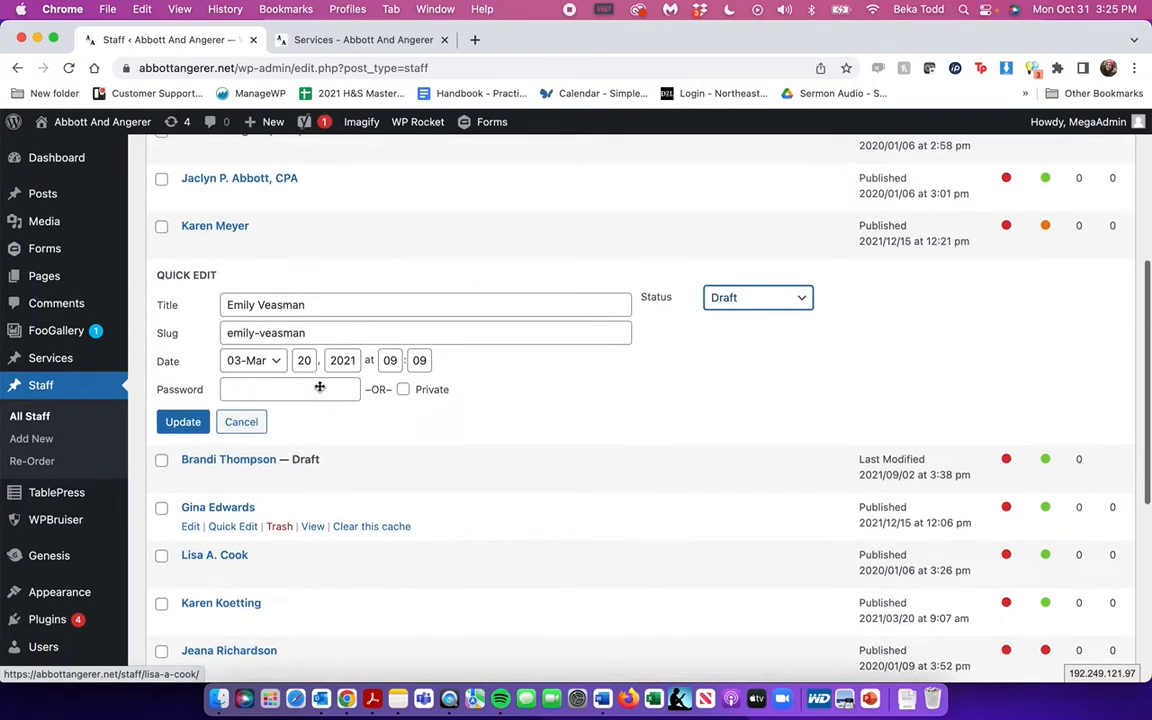
{"action": "left_click", "coordinate": [248, 421]}
{"action": "scroll", "coordinate": [517, 334], "scroll_direction": "up", "scroll_amount": 4}
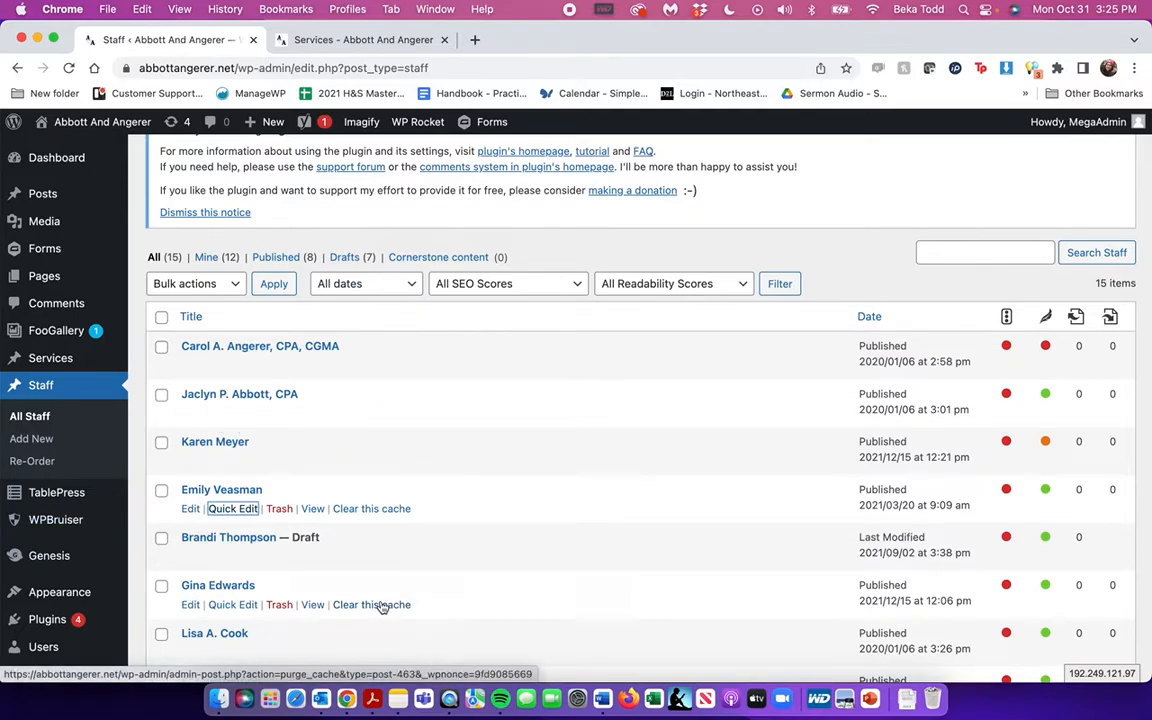
Open the TablePress overview of tables
{"action": "scroll", "coordinate": [381, 604], "scroll_direction": "down", "scroll_amount": 1}
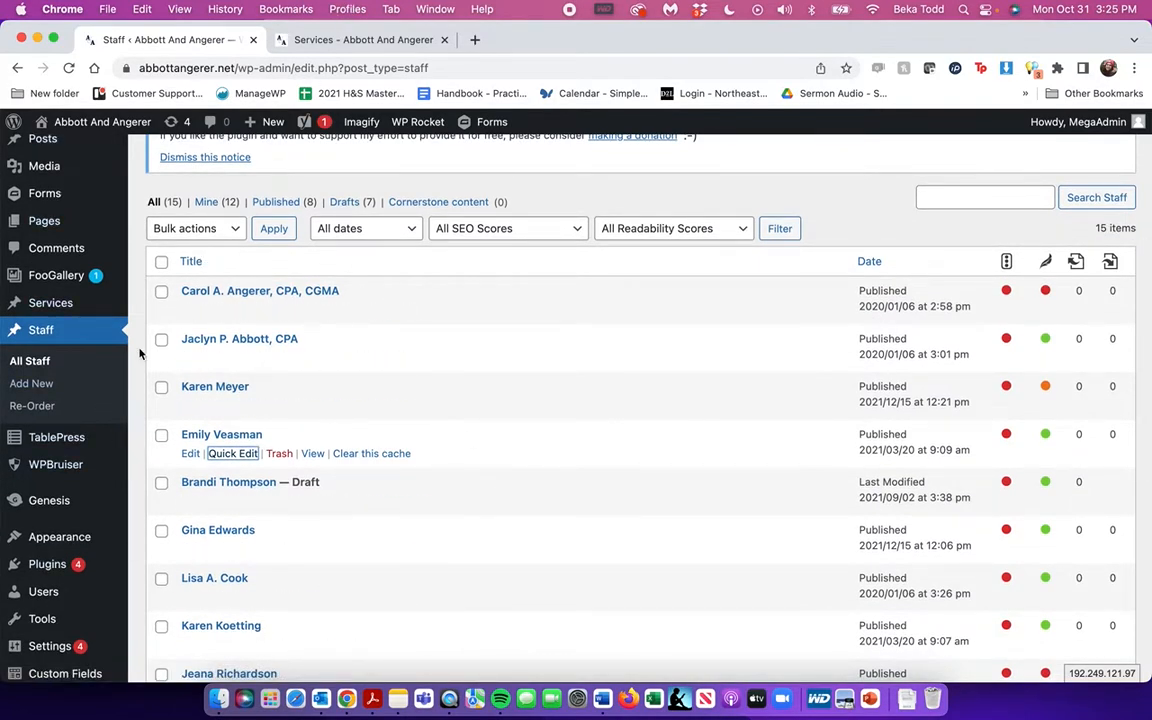
{"action": "mouse_move", "coordinate": [77, 443]}
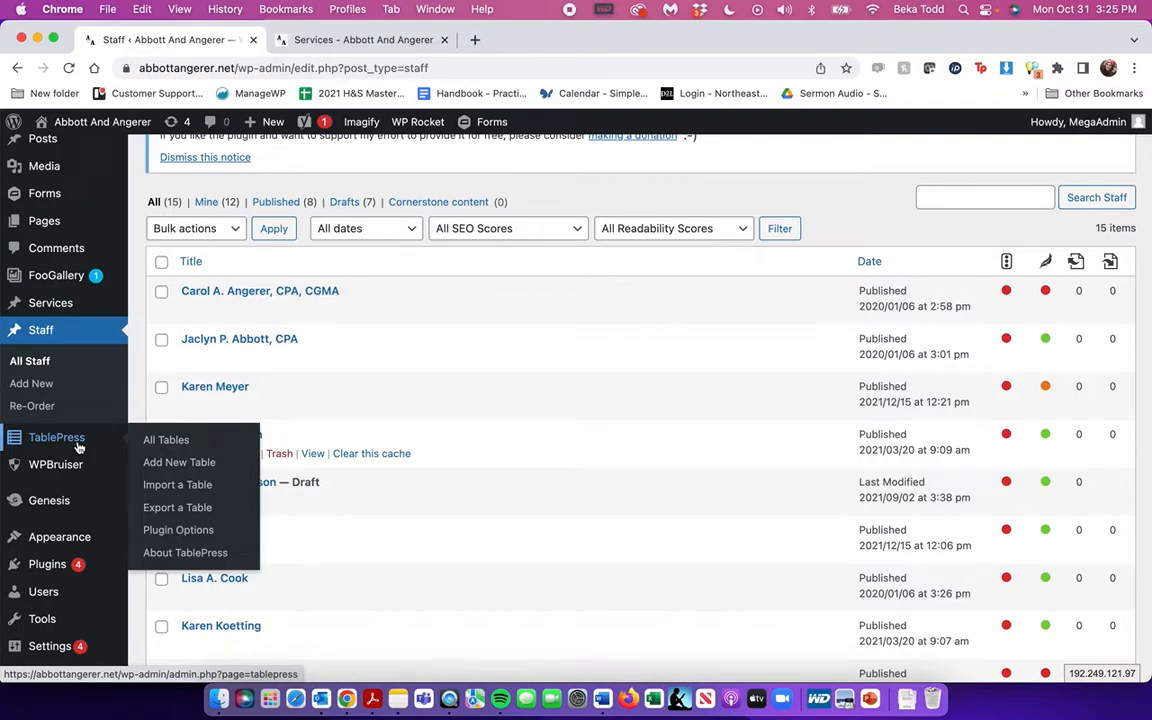
{"action": "left_click", "coordinate": [78, 447]}
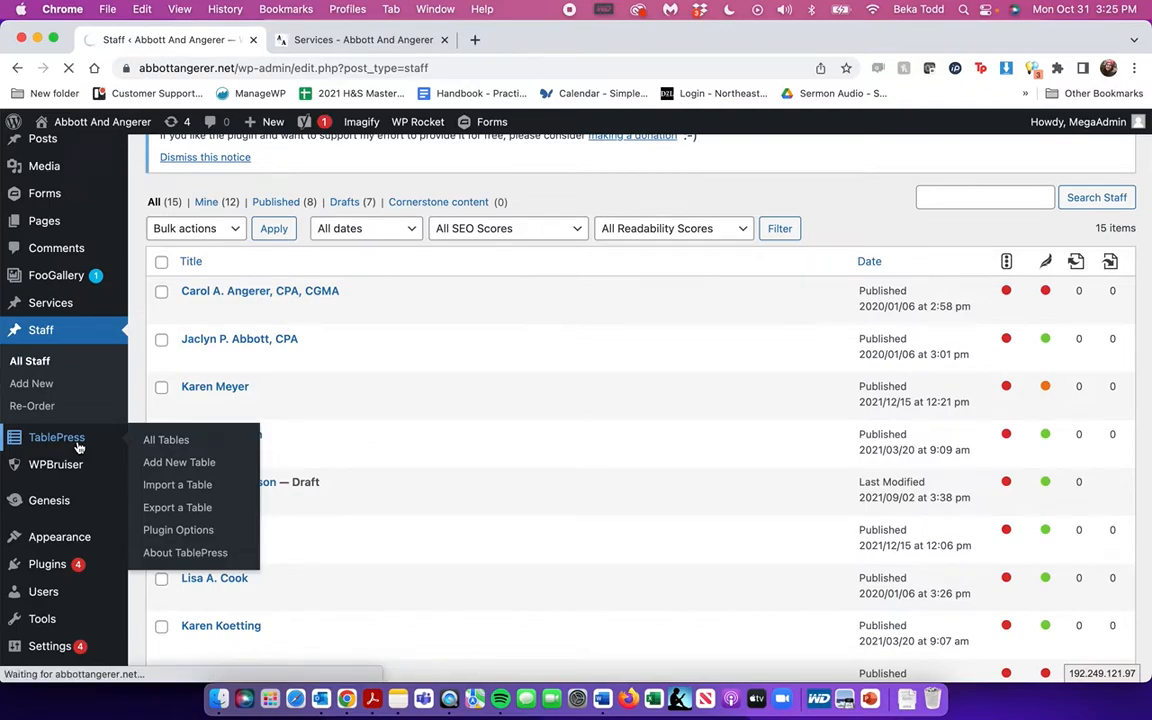
Look over the list of tables, then reload the live Services page and check its service boxes and navigation submenus
{"action": "scroll", "coordinate": [354, 312], "scroll_direction": "down", "scroll_amount": 1}
{"action": "scroll", "coordinate": [354, 312], "scroll_direction": "down", "scroll_amount": 5}
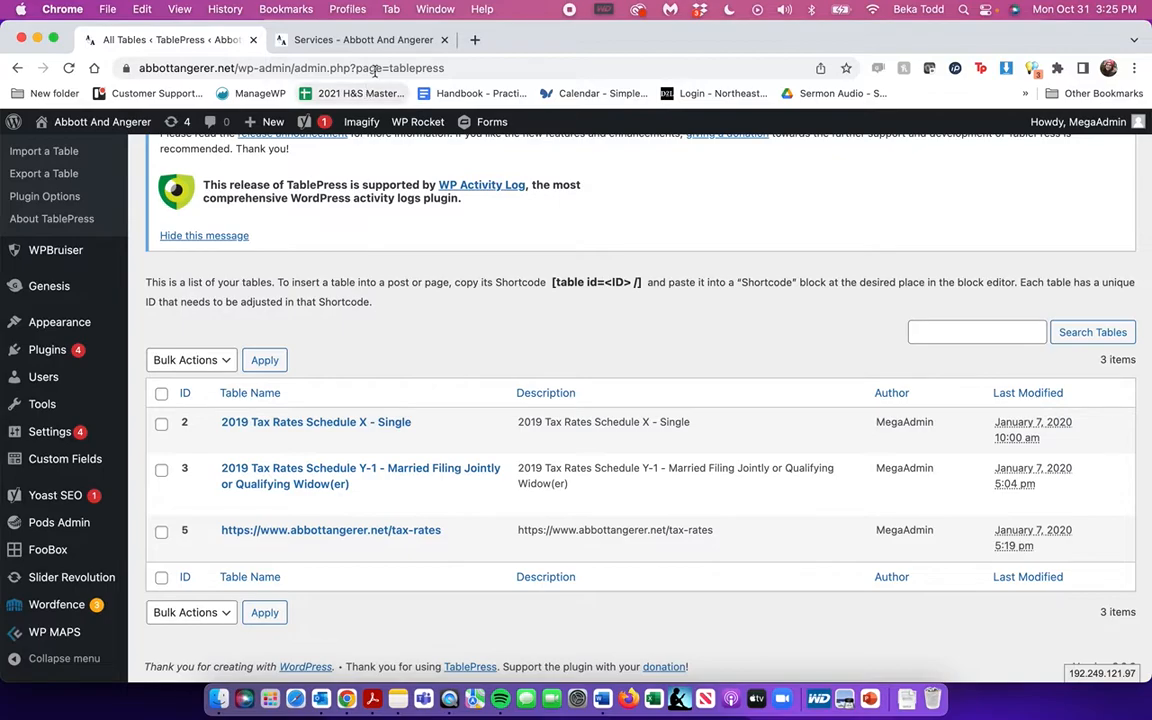
{"action": "left_click", "coordinate": [363, 40]}
{"action": "scroll", "coordinate": [660, 296], "scroll_direction": "up", "scroll_amount": 6}
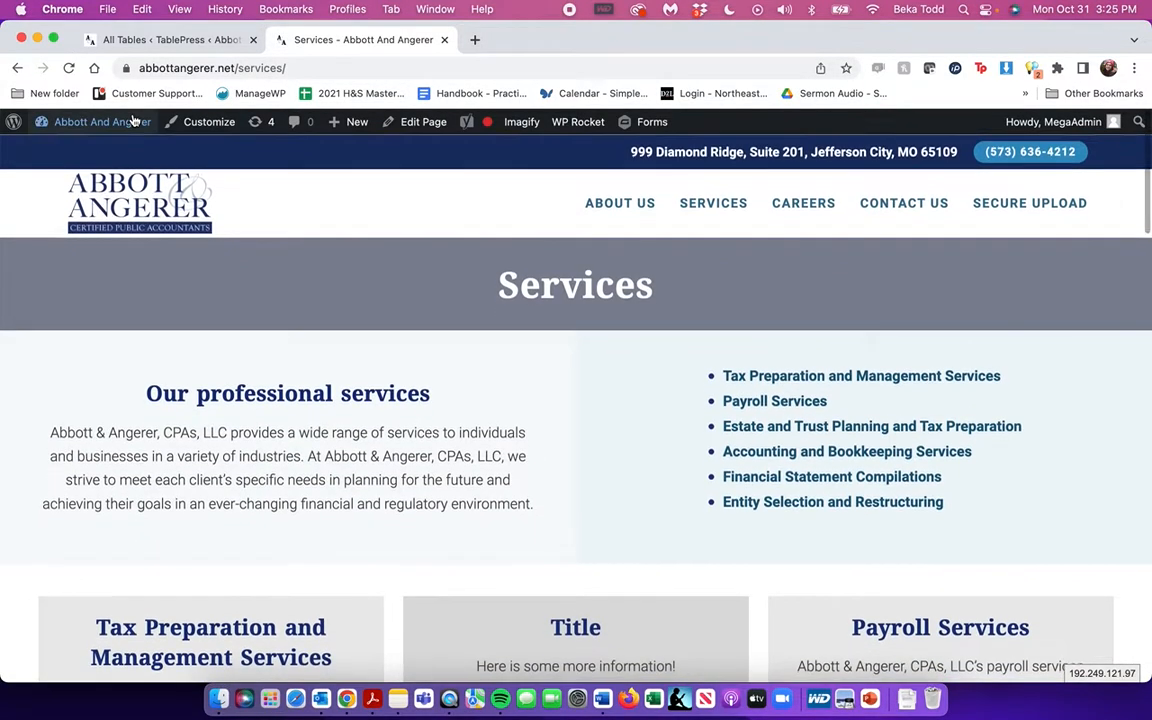
{"action": "left_click", "coordinate": [70, 68]}
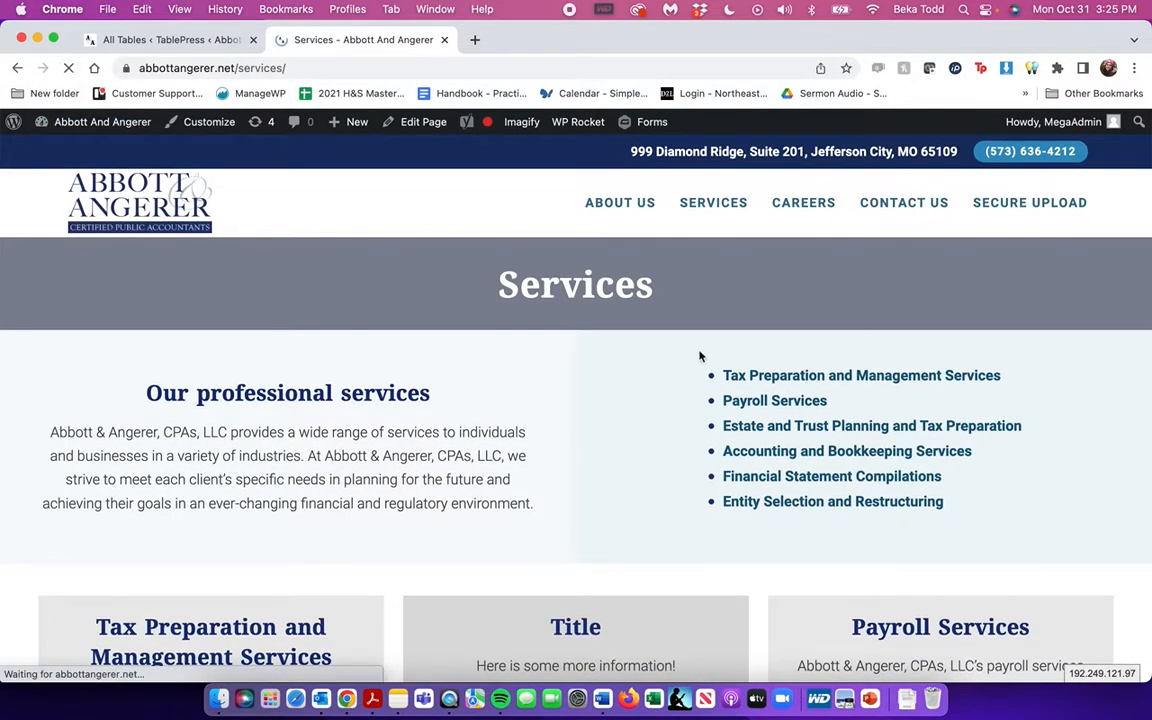
{"action": "scroll", "coordinate": [700, 356], "scroll_direction": "down", "scroll_amount": 15}
{"action": "scroll", "coordinate": [700, 356], "scroll_direction": "up", "scroll_amount": 15}
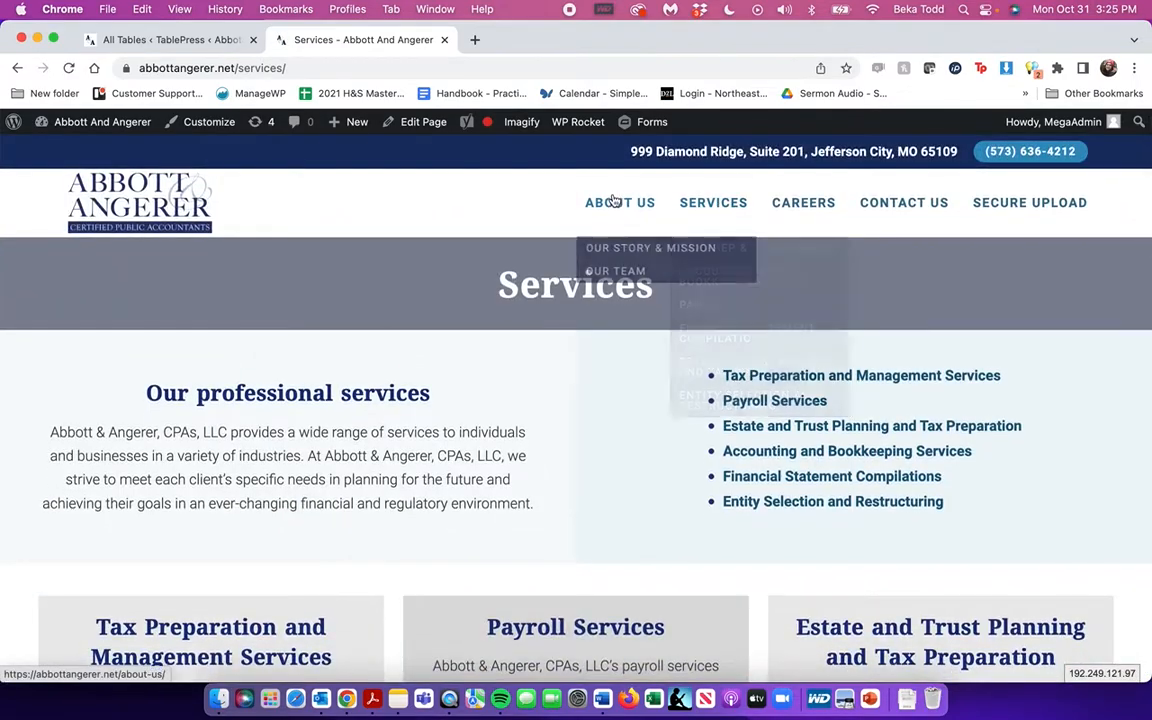
{"action": "mouse_move", "coordinate": [697, 206]}
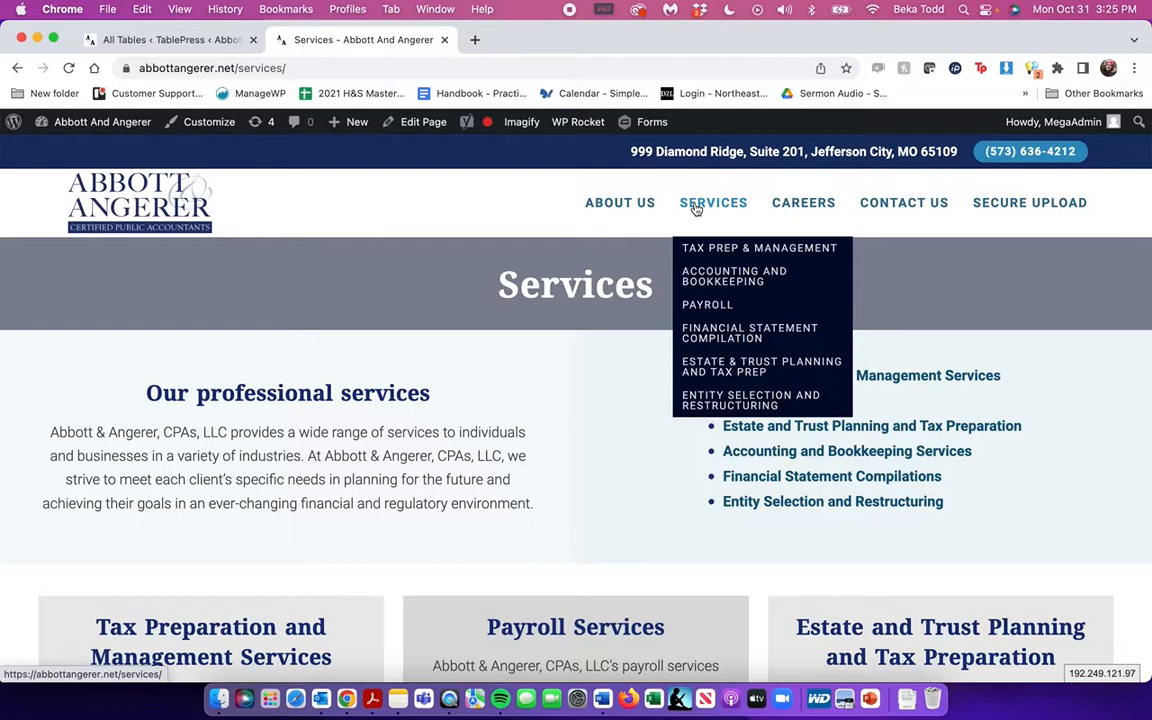
{"action": "mouse_move", "coordinate": [620, 203]}
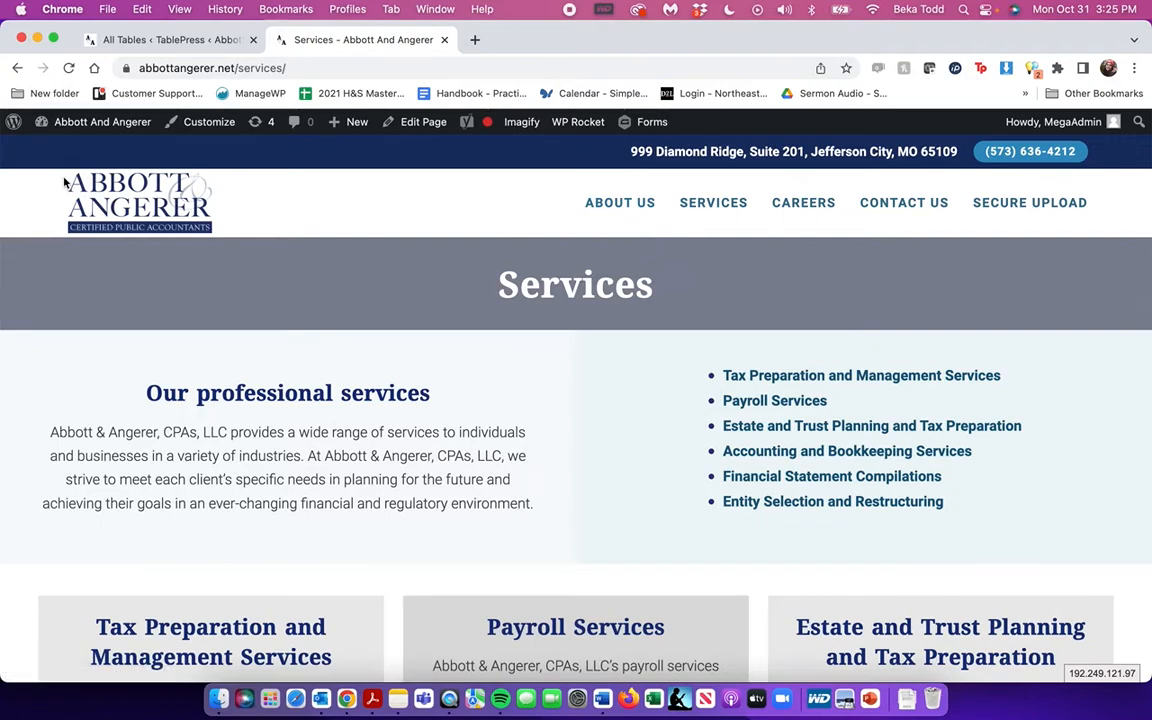
From the site's home page, follow the Learn More links for Tax Prep and for Accounting & Bookkeeping to check their destinations
{"action": "left_click", "coordinate": [113, 199]}
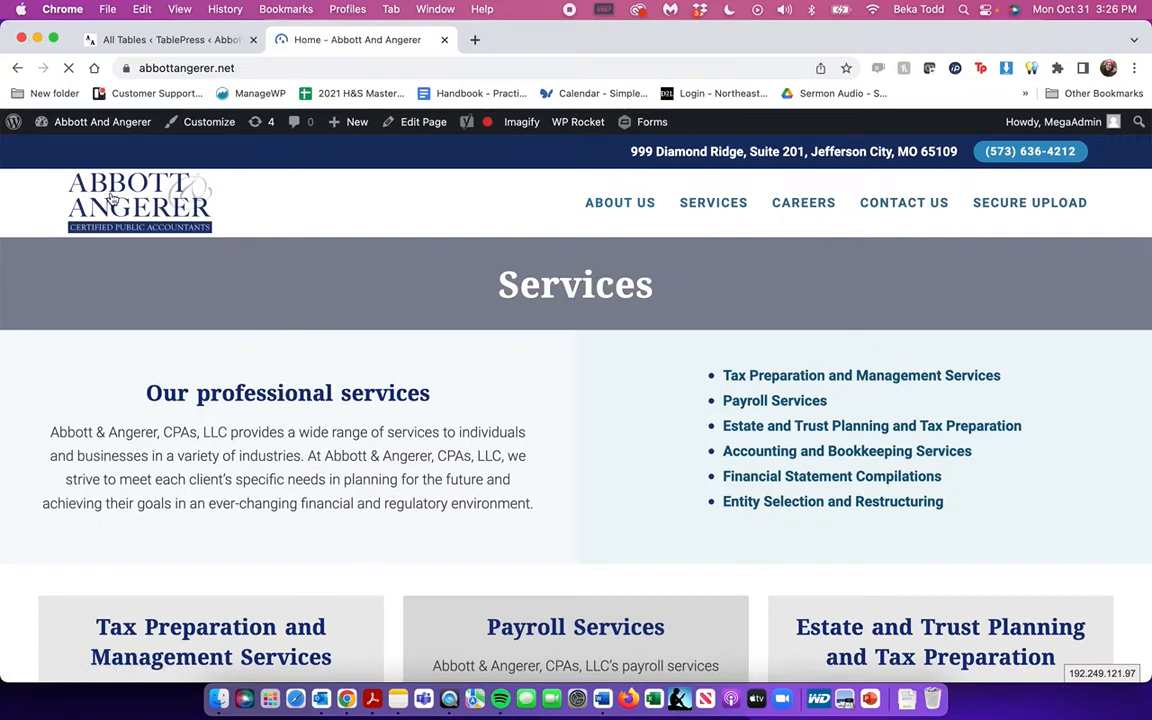
{"action": "scroll", "coordinate": [113, 199], "scroll_direction": "down", "scroll_amount": 5}
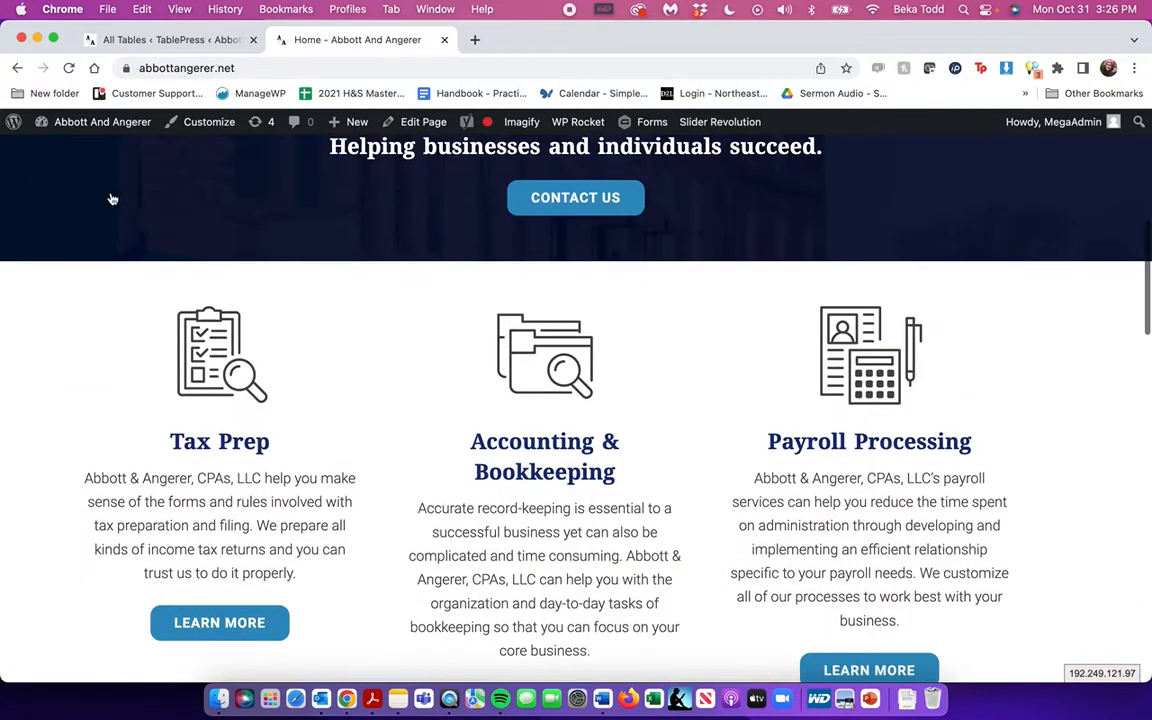
{"action": "scroll", "coordinate": [113, 199], "scroll_direction": "down", "scroll_amount": 3}
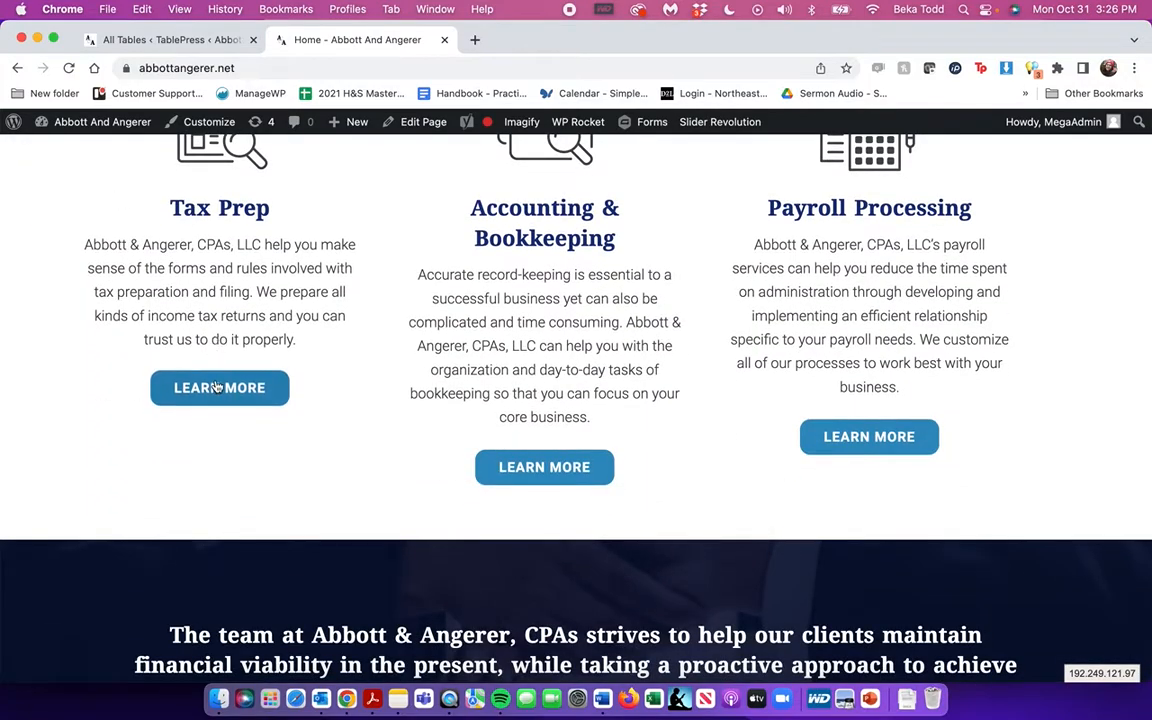
{"action": "left_click", "coordinate": [216, 387]}
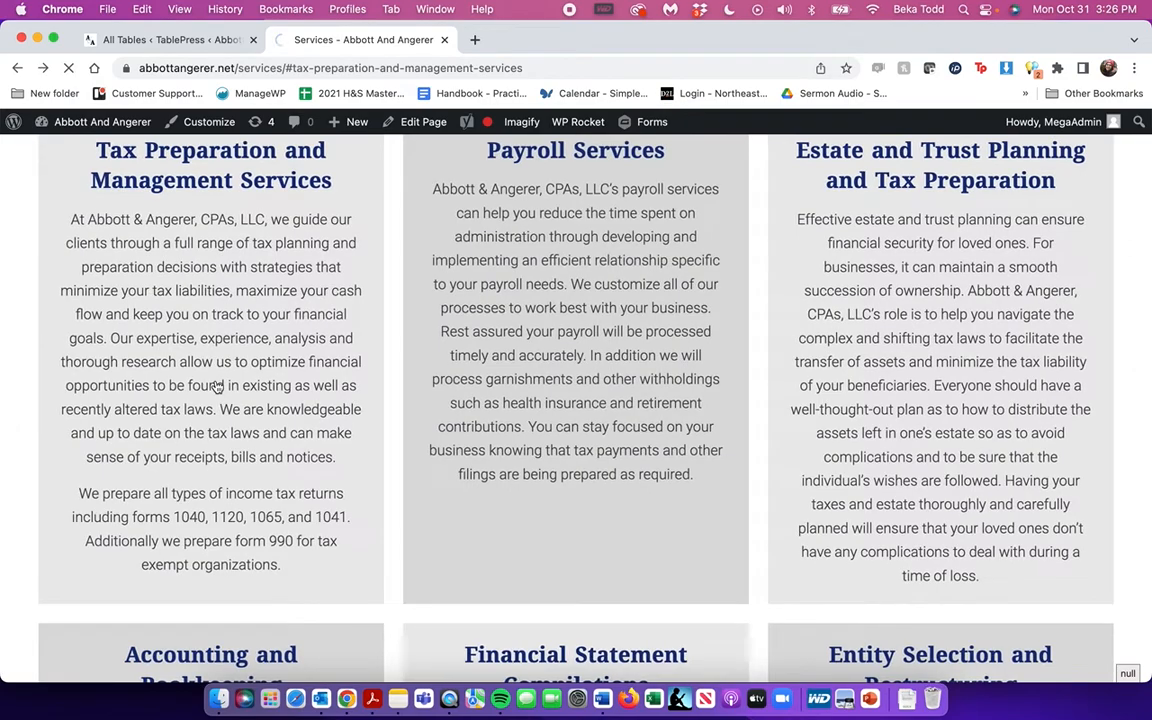
{"action": "key", "text": "super+bracketleft"}
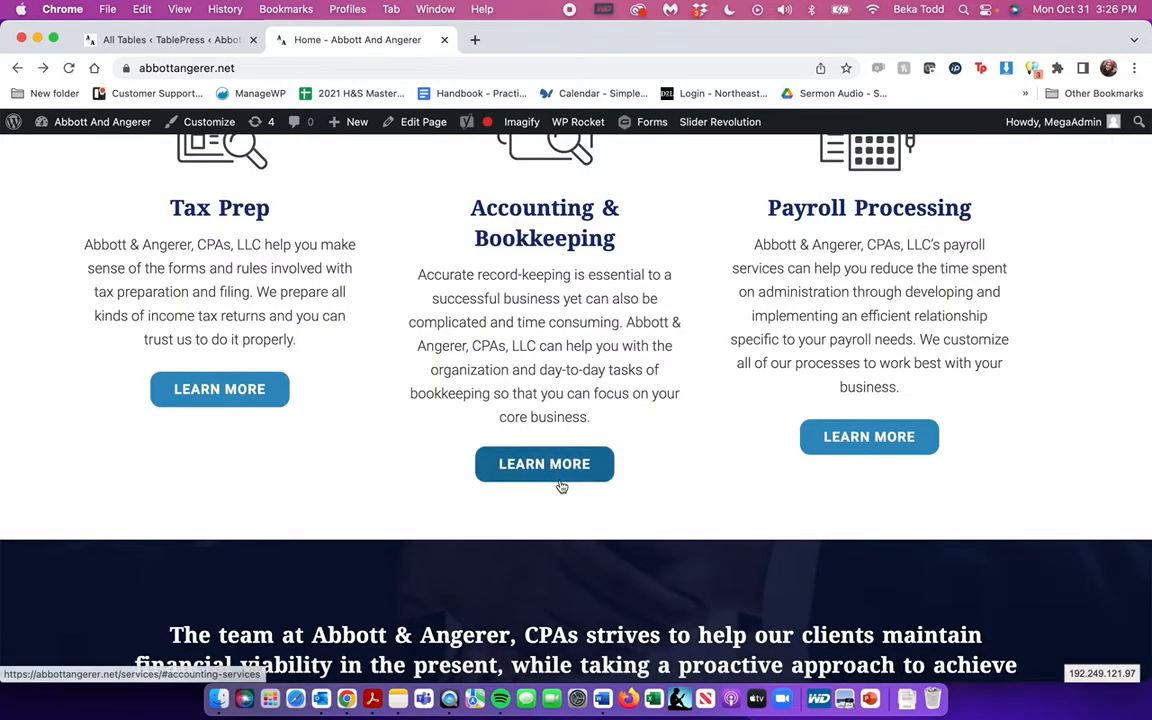
{"action": "left_click", "coordinate": [560, 484]}
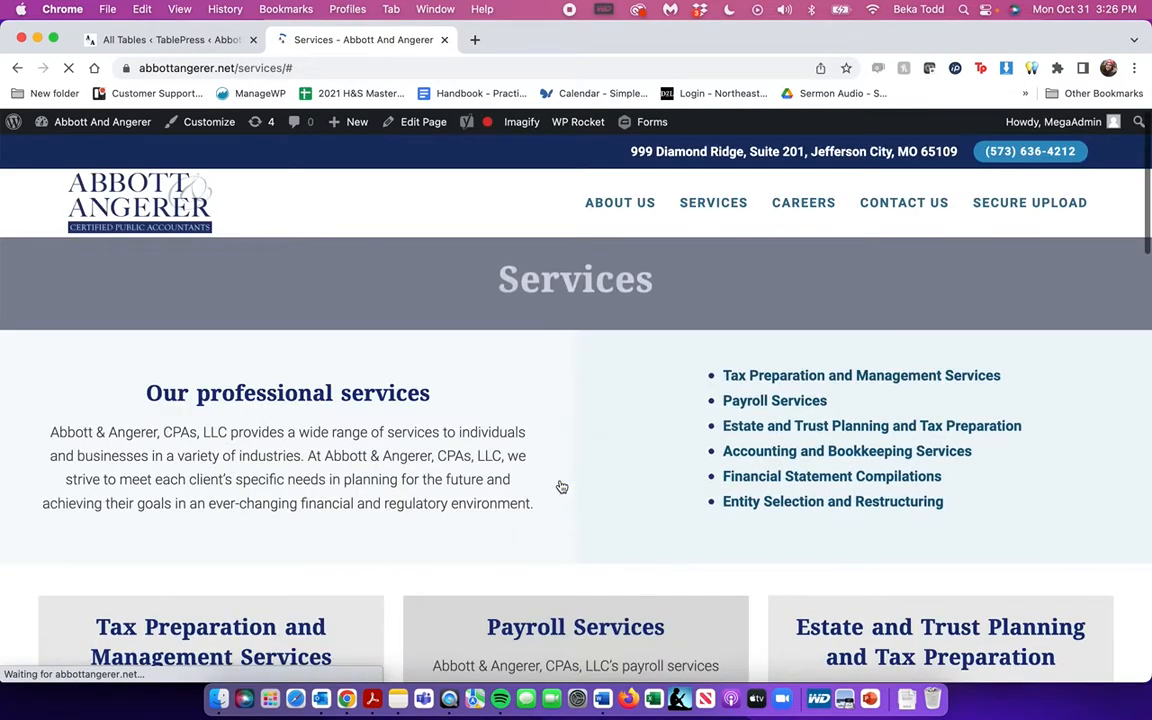
{"action": "scroll", "coordinate": [561, 486], "scroll_direction": "down", "scroll_amount": 10}
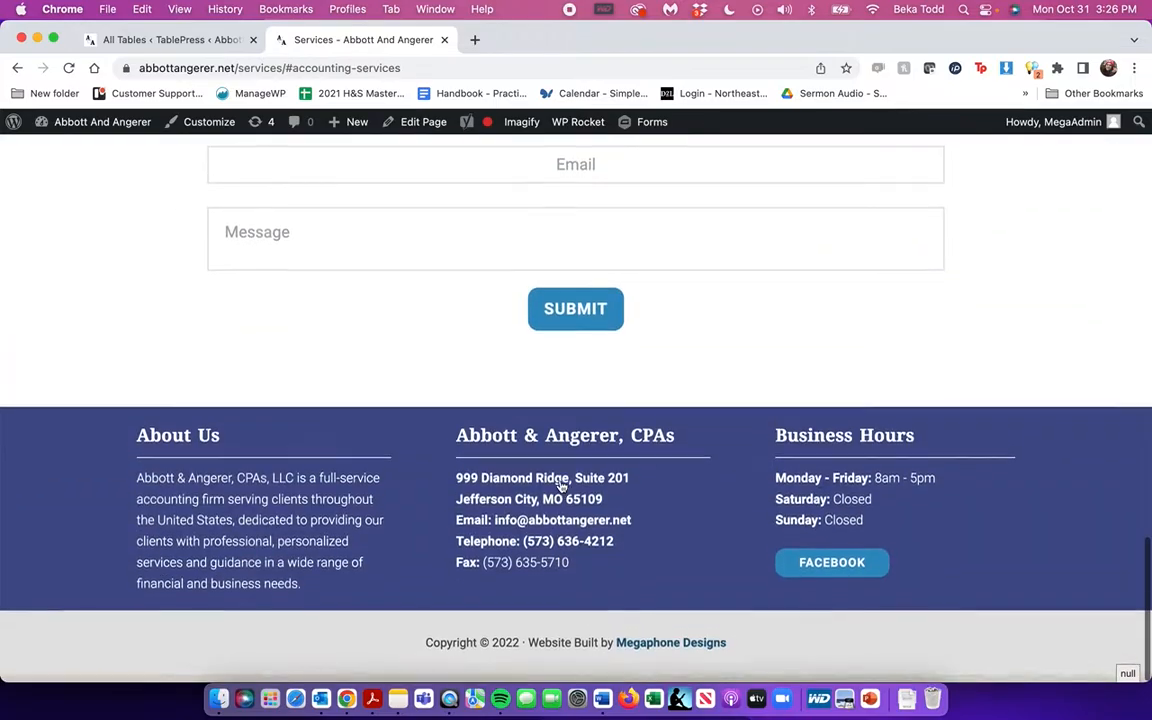
{"action": "scroll", "coordinate": [561, 486], "scroll_direction": "up", "scroll_amount": 16}
Return to the TablePress list and open the table "2019 Tax Rates Schedule Y-1 - Married Filing Jointly or Qualifying Widow(er)" for editing
{"action": "left_click", "coordinate": [142, 39]}
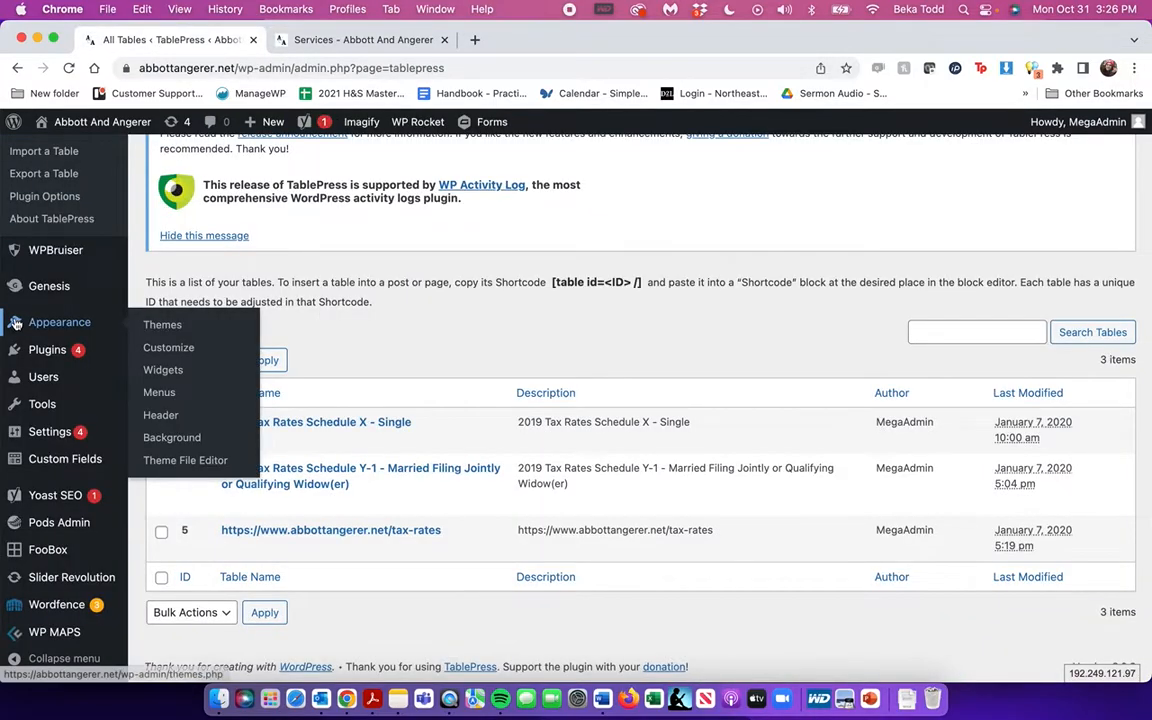
{"action": "scroll", "coordinate": [76, 228], "scroll_direction": "up", "scroll_amount": 3}
{"action": "scroll", "coordinate": [81, 241], "scroll_direction": "down", "scroll_amount": 3}
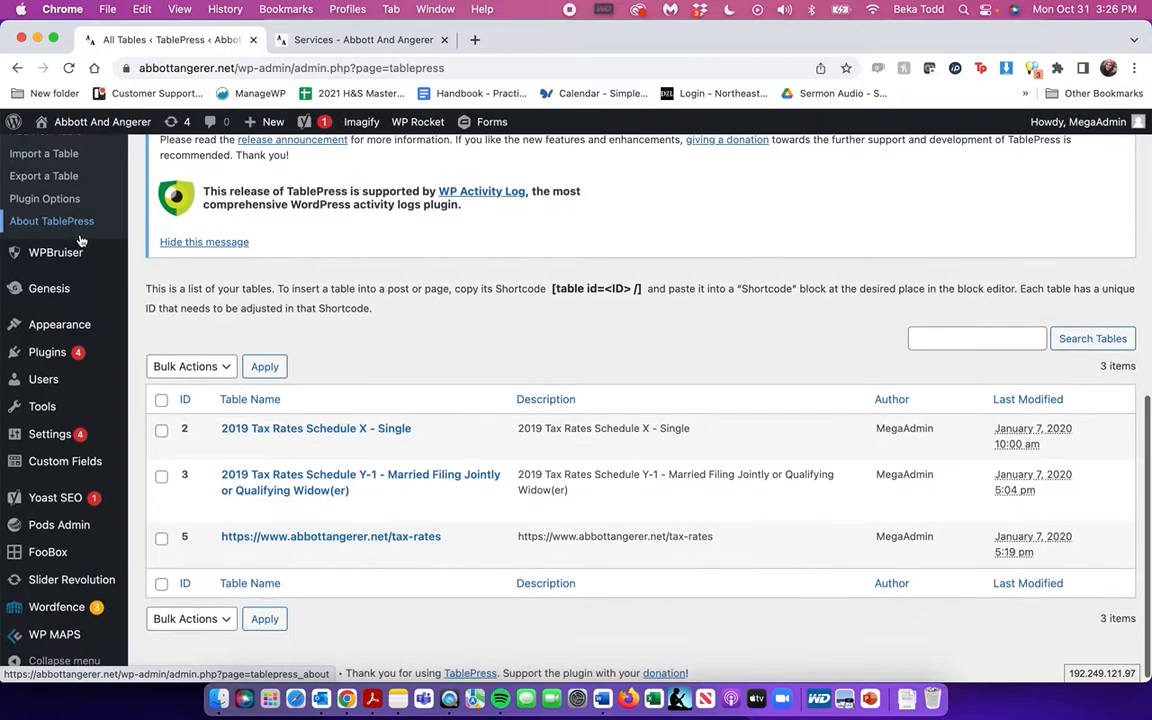
{"action": "scroll", "coordinate": [81, 241], "scroll_direction": "up", "scroll_amount": 5}
{"action": "scroll", "coordinate": [81, 241], "scroll_direction": "down", "scroll_amount": 4}
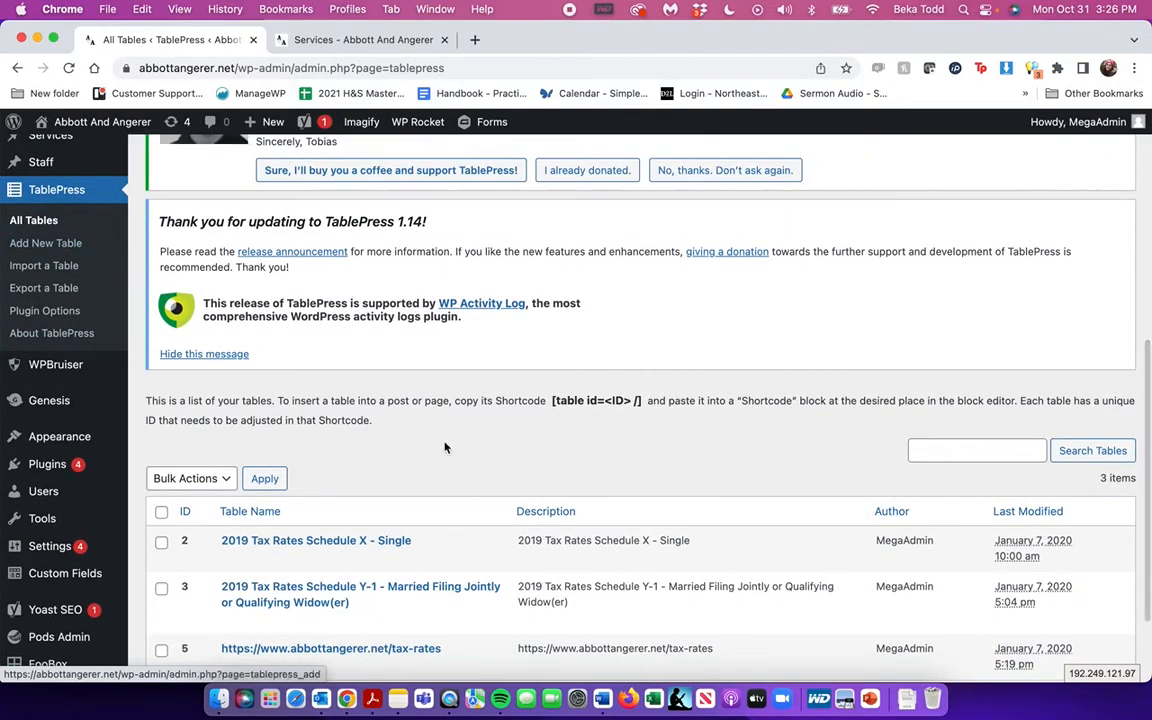
{"action": "left_click", "coordinate": [318, 594]}
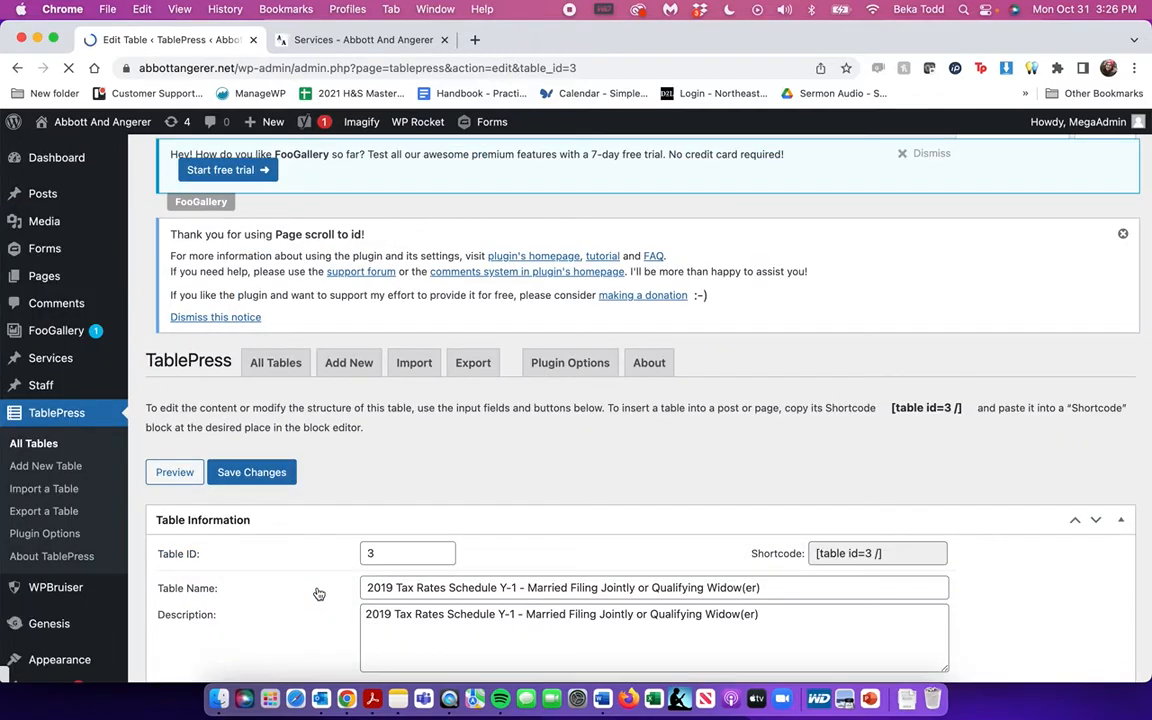
Examine the Schedule Y-1 table's information, content cells and table manipulation options
{"action": "scroll", "coordinate": [318, 594], "scroll_direction": "down", "scroll_amount": 10}
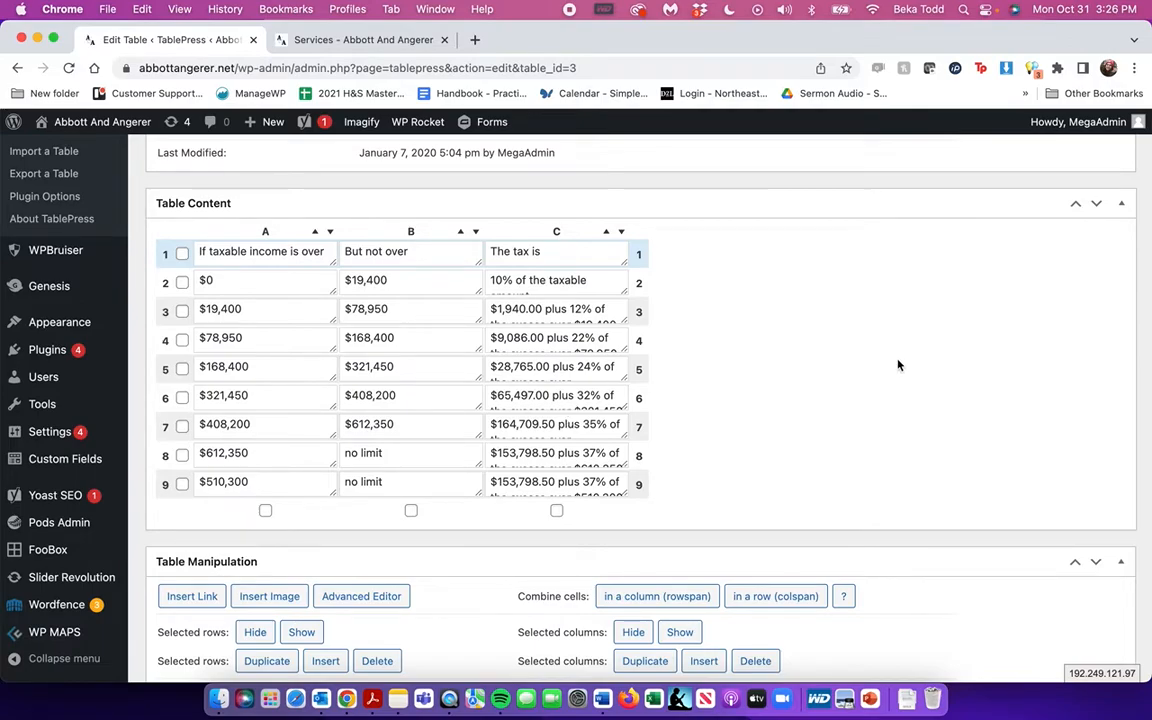
{"action": "scroll", "coordinate": [897, 365], "scroll_direction": "down", "scroll_amount": 2}
{"action": "scroll", "coordinate": [897, 365], "scroll_direction": "up", "scroll_amount": 8}
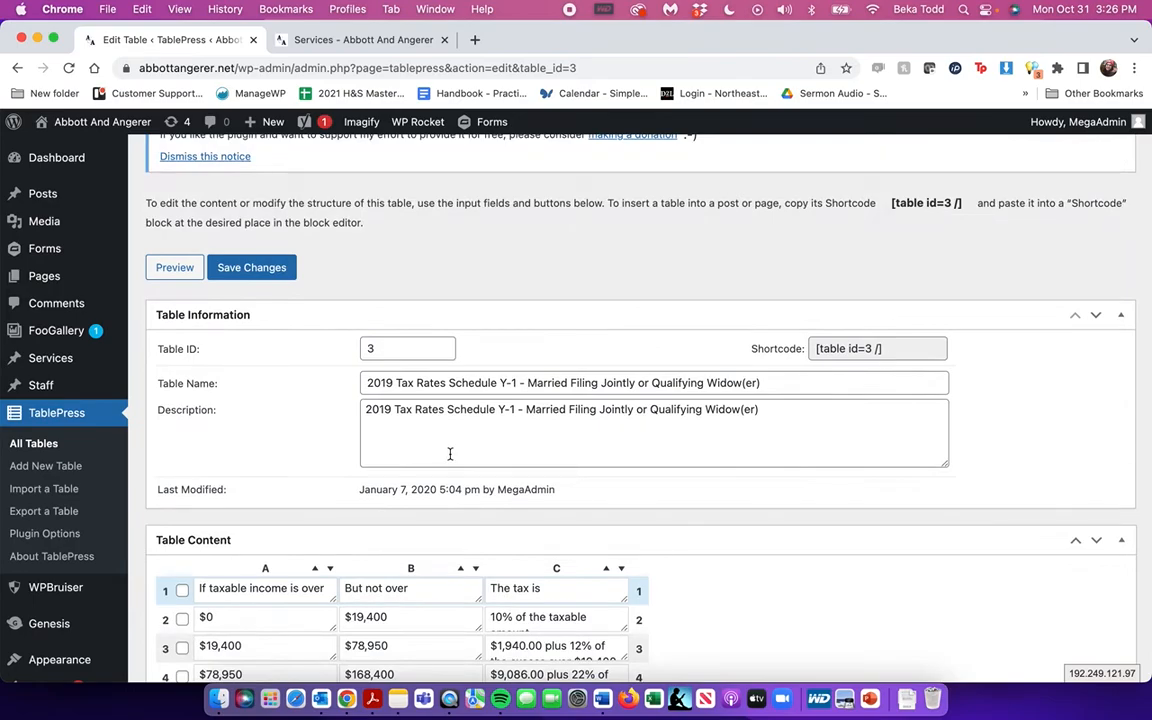
{"action": "scroll", "coordinate": [450, 454], "scroll_direction": "down", "scroll_amount": 5}
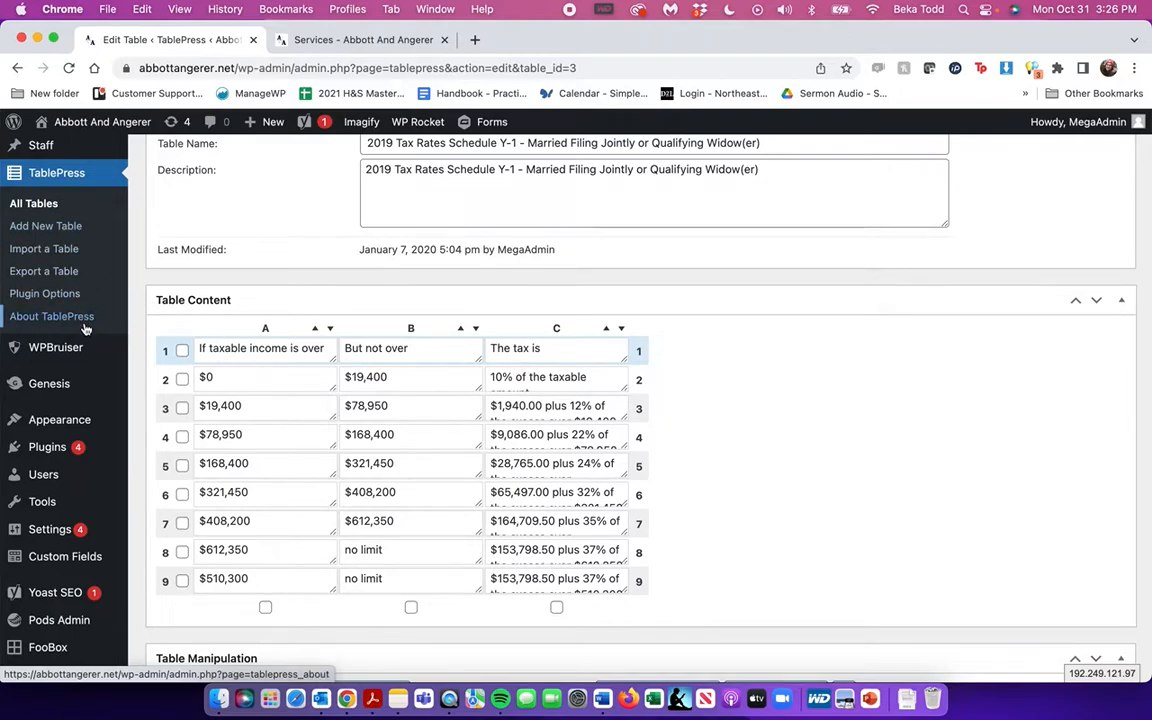
Open the Widgets management page of the site's appearance settings
{"action": "mouse_move", "coordinate": [68, 349]}
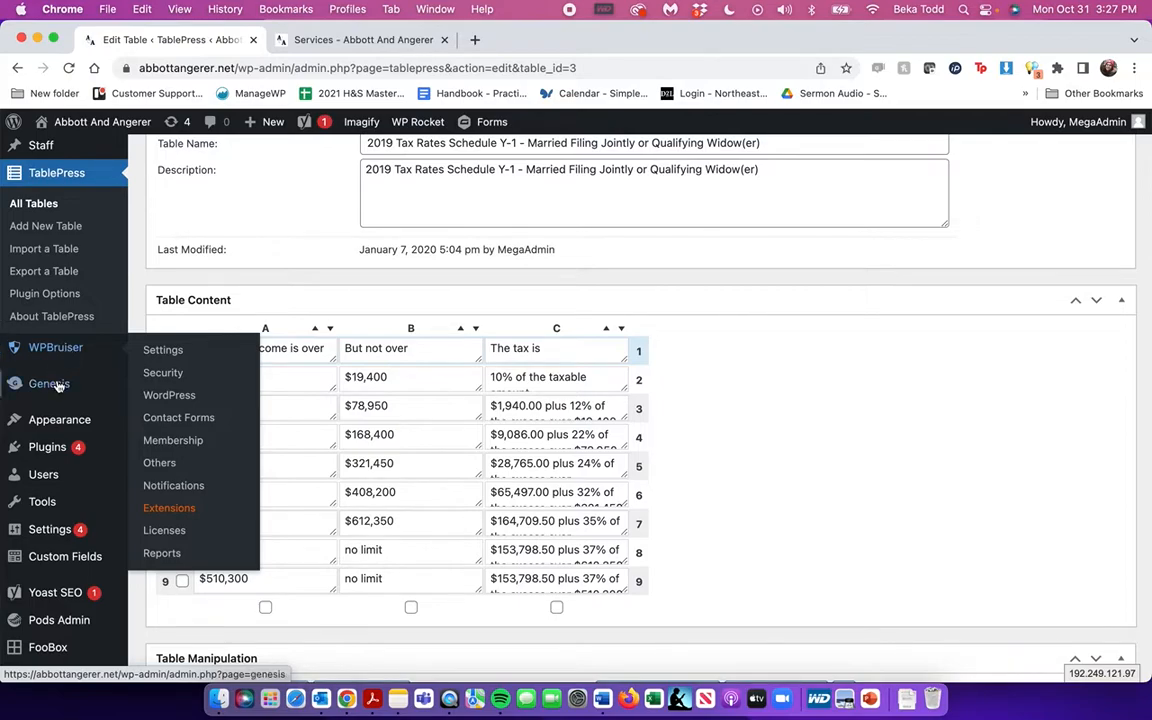
{"action": "mouse_move", "coordinate": [57, 384]}
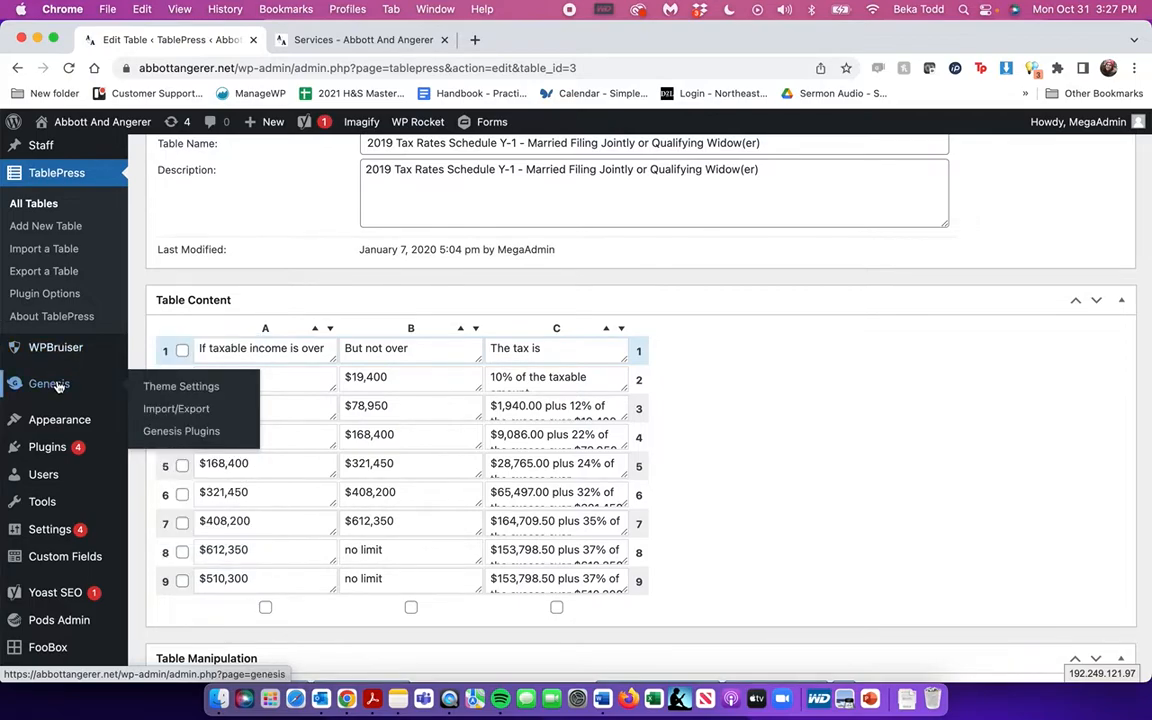
{"action": "mouse_move", "coordinate": [58, 420]}
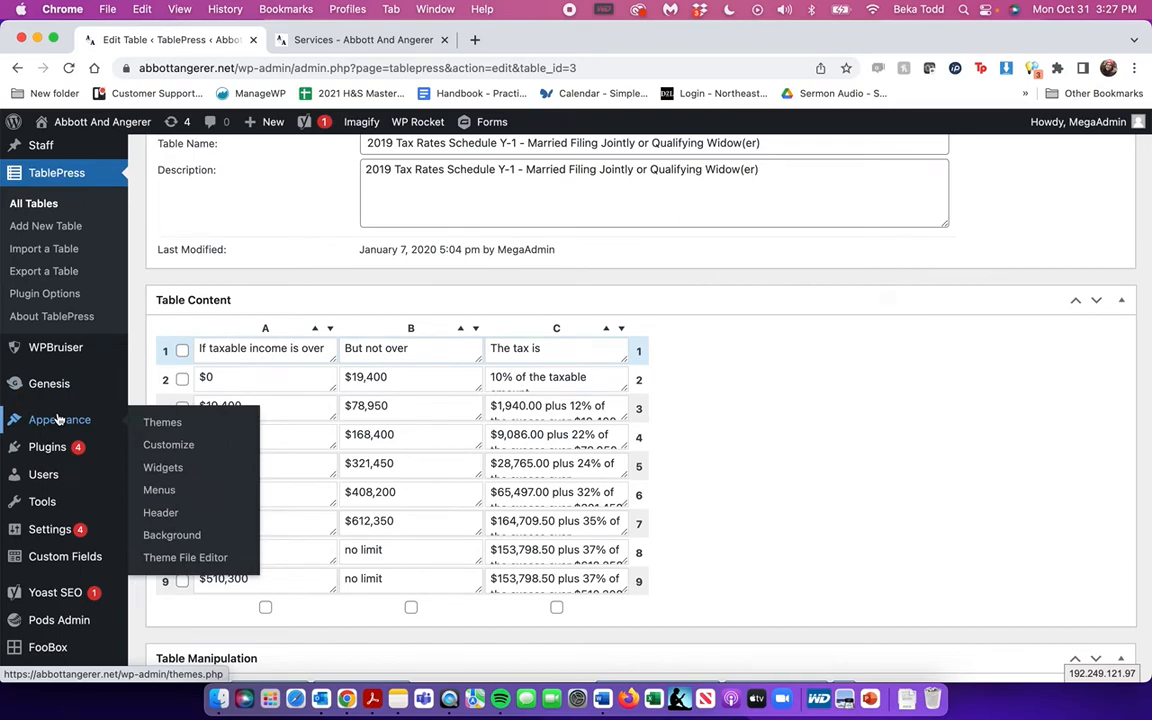
{"action": "left_click", "coordinate": [175, 475]}
Examine the header and footer areas of the live Services page
{"action": "left_click", "coordinate": [298, 40]}
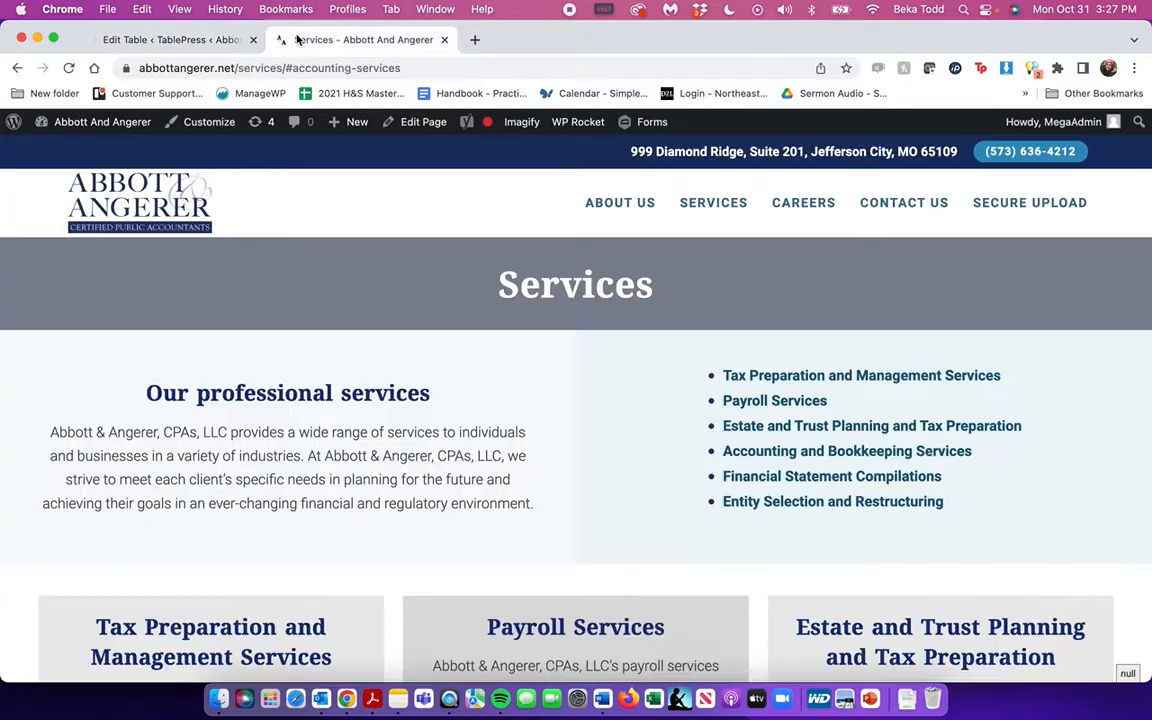
{"action": "scroll", "coordinate": [544, 198], "scroll_direction": "down", "scroll_amount": 15}
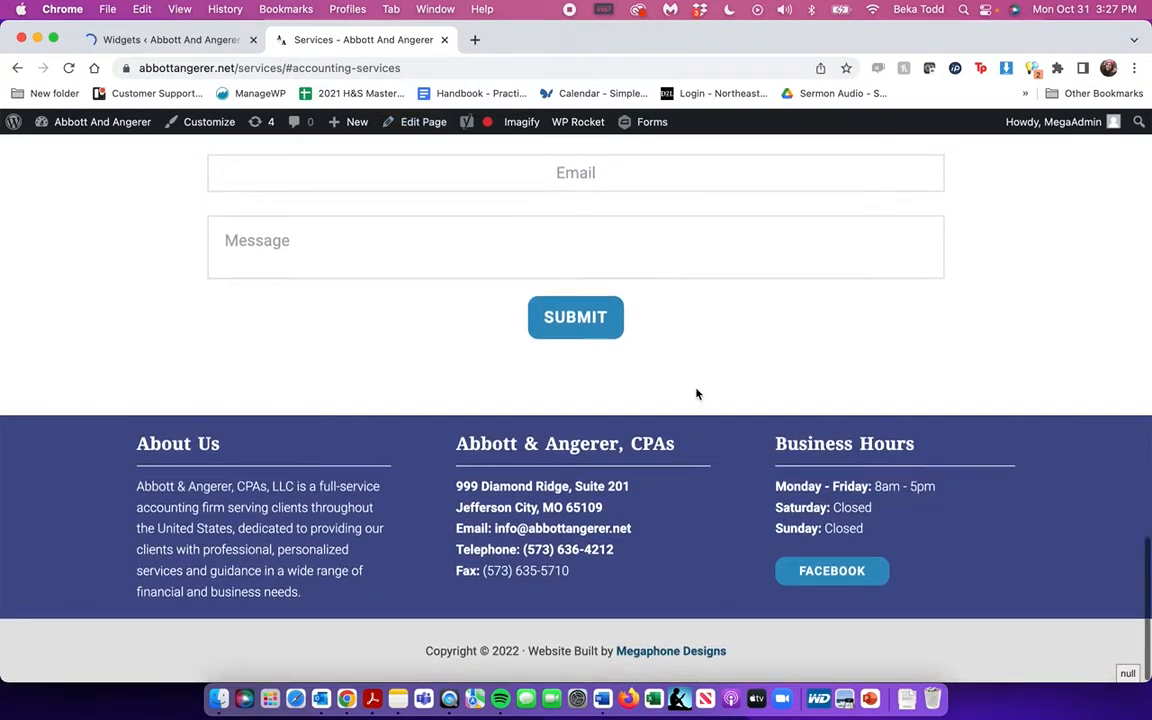
{"action": "scroll", "coordinate": [697, 392], "scroll_direction": "up", "scroll_amount": 15}
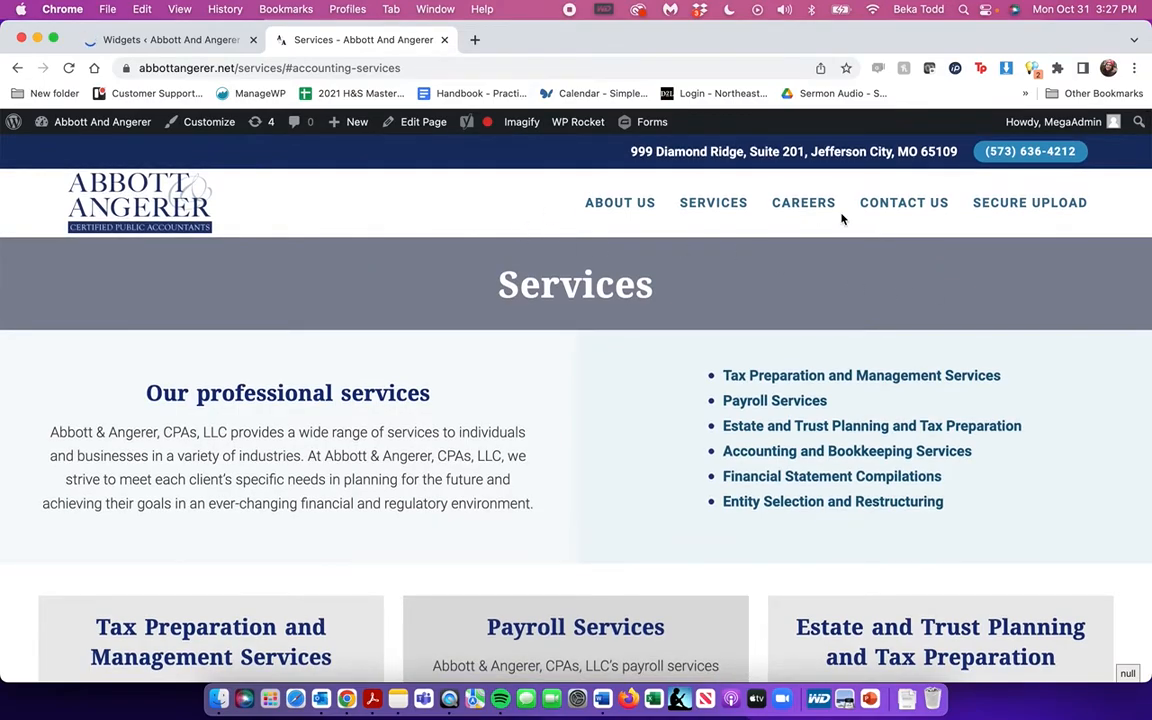
{"action": "scroll", "coordinate": [842, 218], "scroll_direction": "down", "scroll_amount": 15}
{"action": "scroll", "coordinate": [830, 215], "scroll_direction": "up", "scroll_amount": 15}
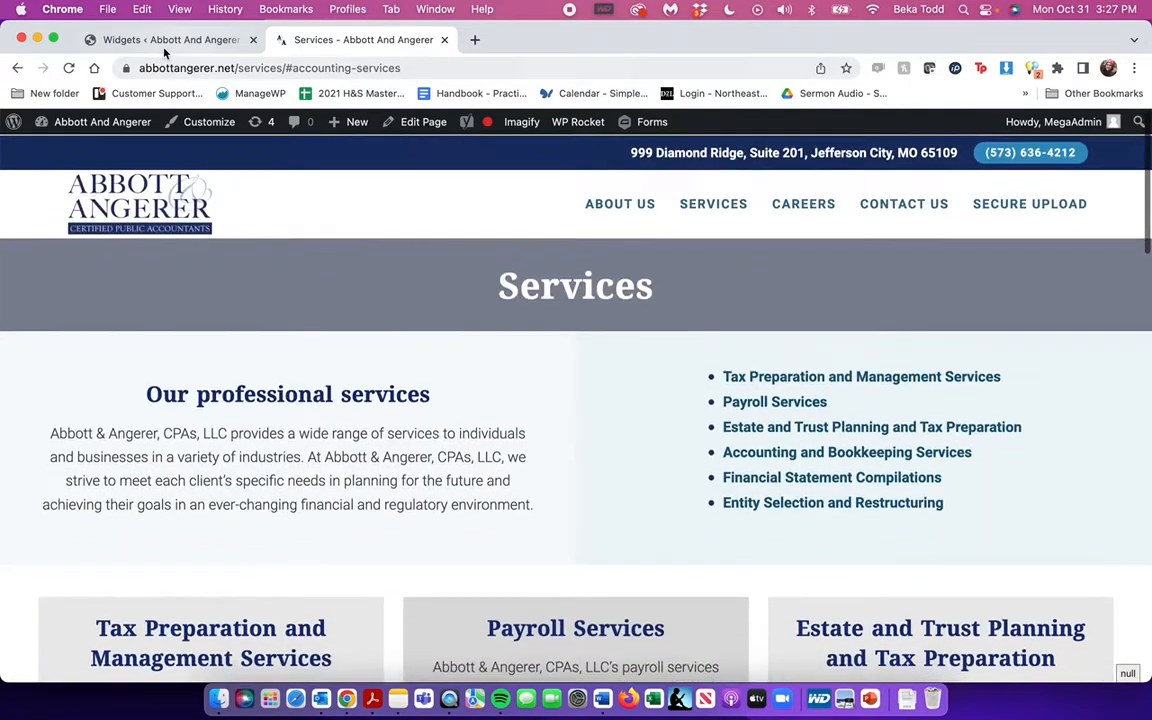
Expand the Image (Simple) widget in the Header Right area and view its image chooser, closing it without changing the logo
{"action": "left_click", "coordinate": [165, 42]}
{"action": "scroll", "coordinate": [769, 336], "scroll_direction": "down", "scroll_amount": 5}
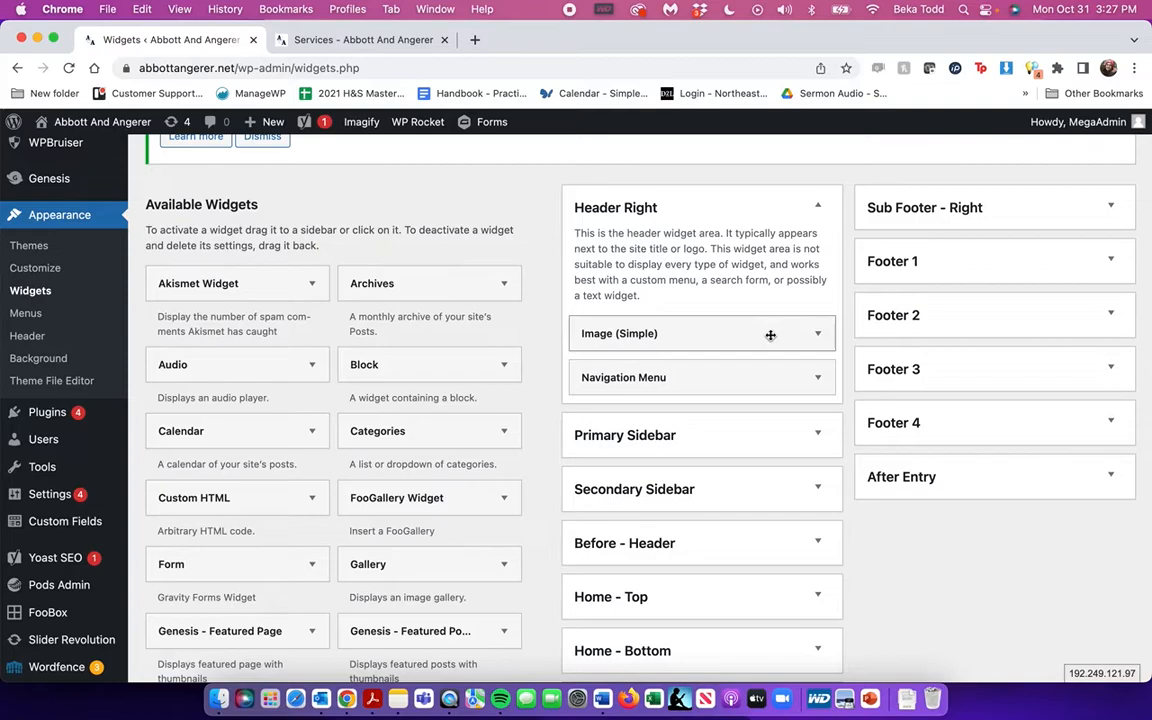
{"action": "left_click", "coordinate": [818, 335]}
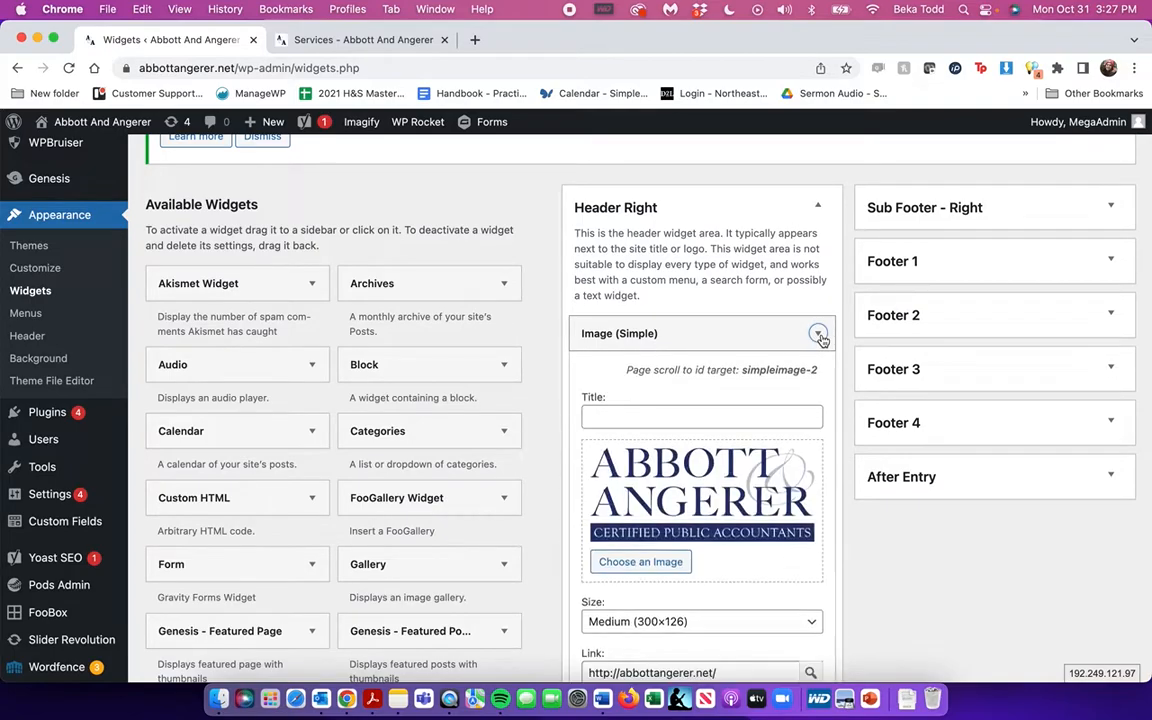
{"action": "scroll", "coordinate": [690, 545], "scroll_direction": "down", "scroll_amount": 1}
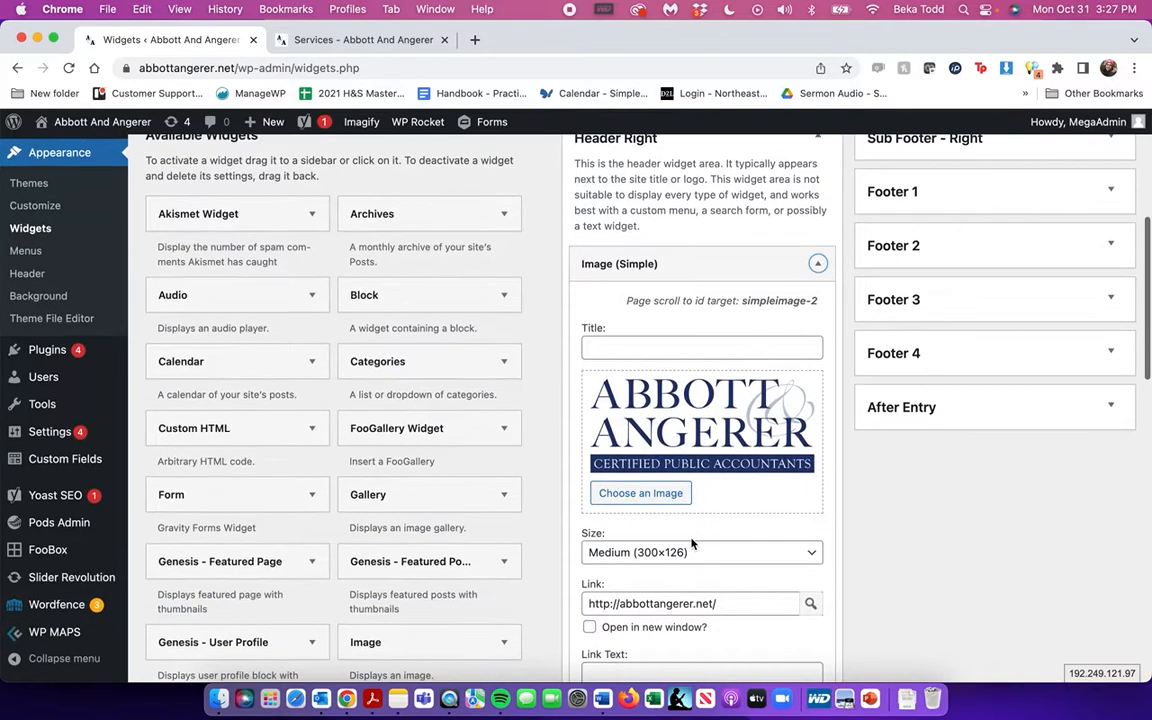
{"action": "left_click", "coordinate": [640, 491]}
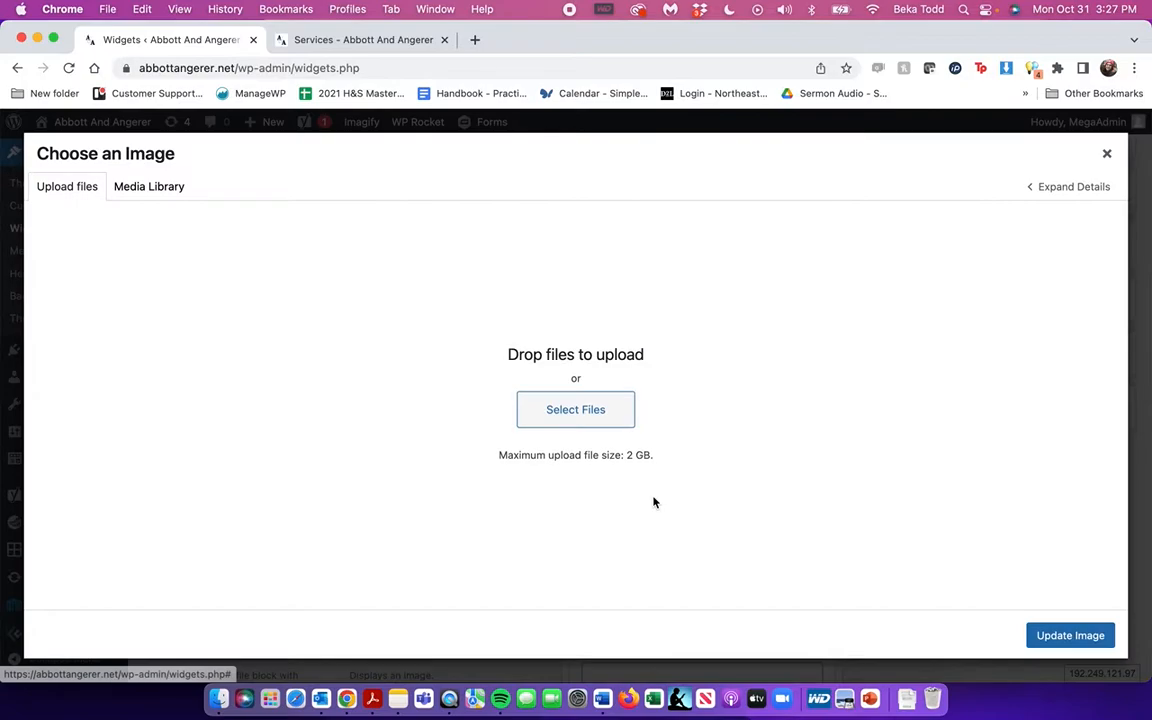
{"action": "left_click", "coordinate": [1107, 153]}
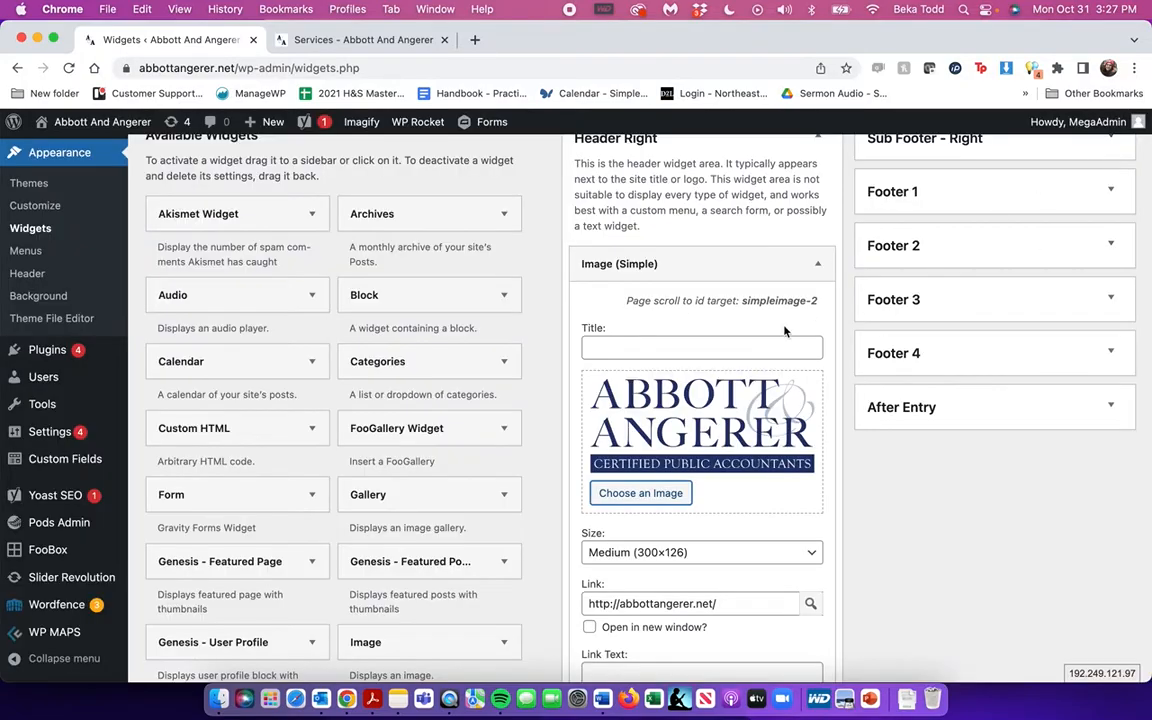
Expand the Navigation Menu widget in the Header Right area to view its settings, and collapse it unchanged
{"action": "scroll", "coordinate": [785, 328], "scroll_direction": "down", "scroll_amount": 5}
{"action": "scroll", "coordinate": [785, 330], "scroll_direction": "down", "scroll_amount": 5}
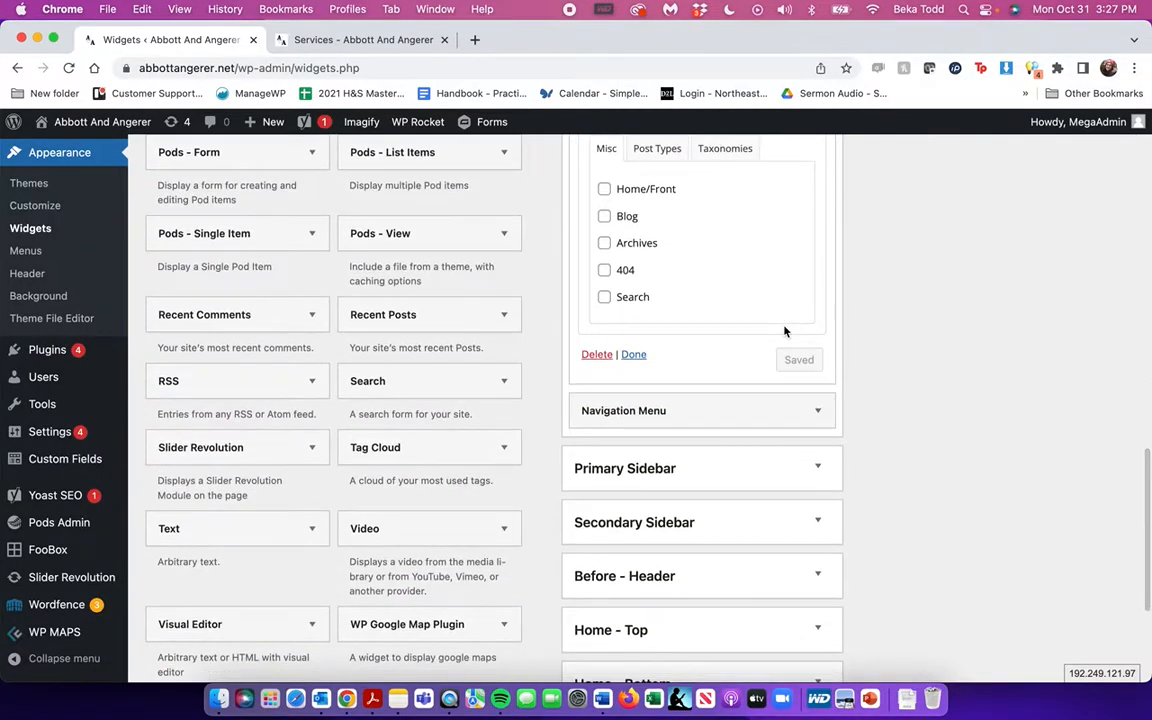
{"action": "left_click", "coordinate": [817, 411]}
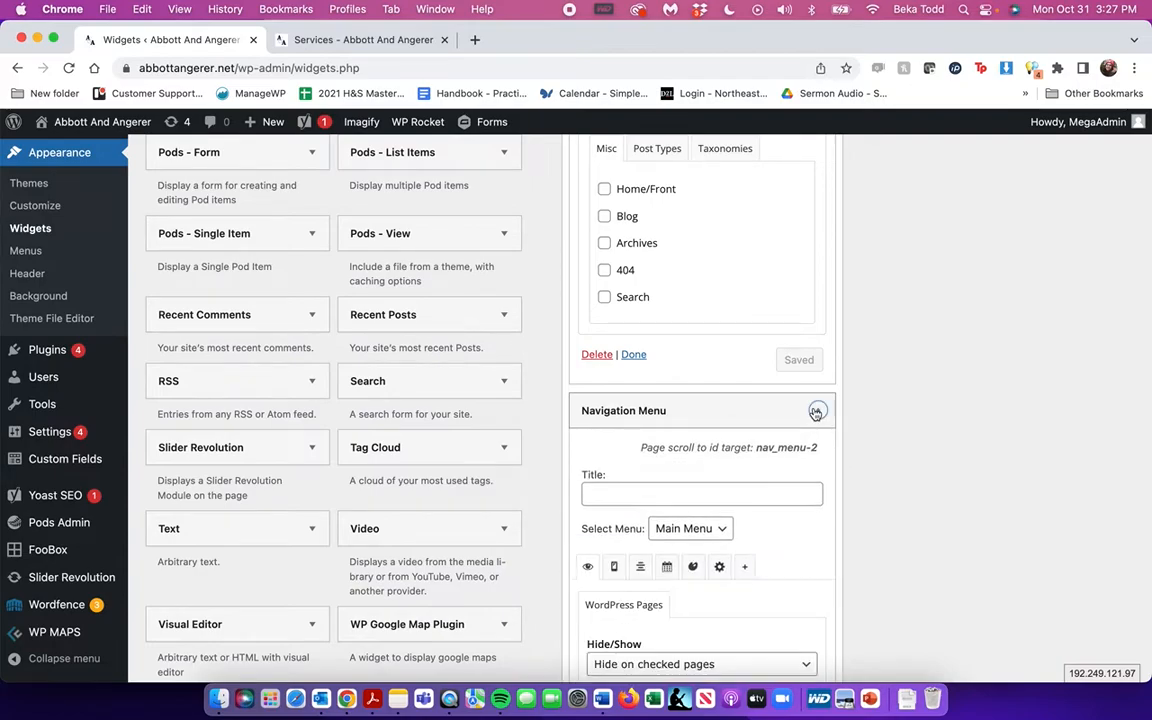
{"action": "left_click", "coordinate": [817, 411]}
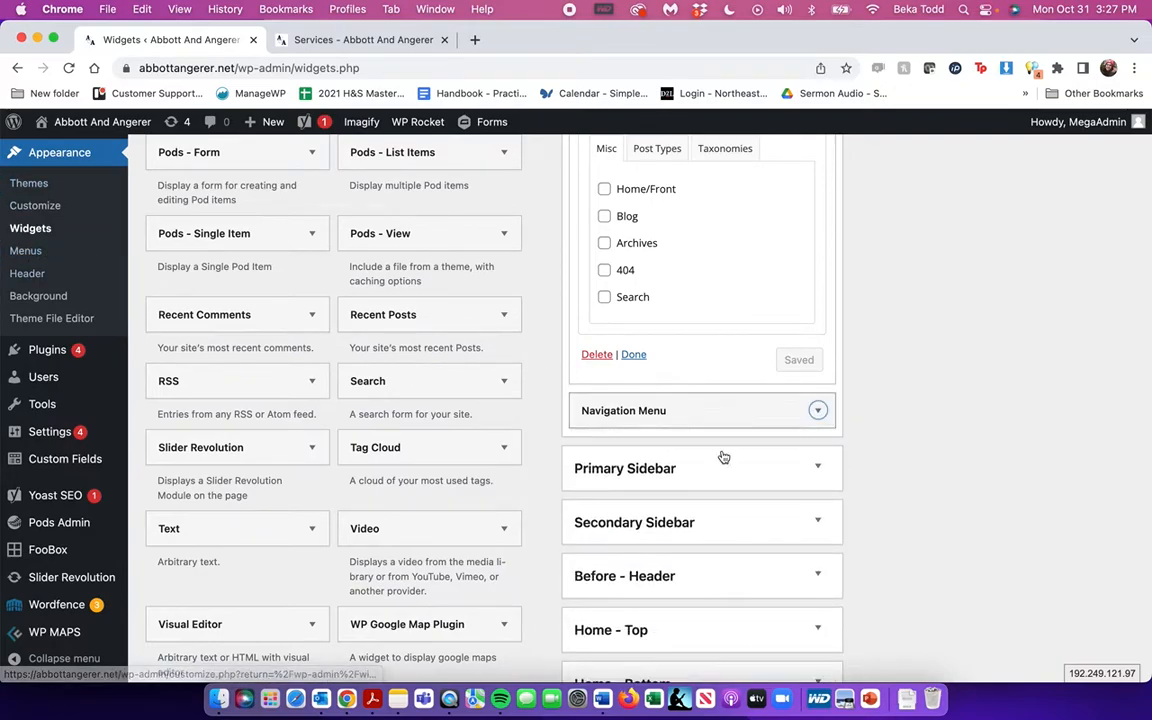
Expand the Footer 1 area and its Visual Editor widget, and select the gravityform shortcode in the content
{"action": "scroll", "coordinate": [760, 466], "scroll_direction": "down", "scroll_amount": 2}
{"action": "scroll", "coordinate": [760, 466], "scroll_direction": "up", "scroll_amount": 15}
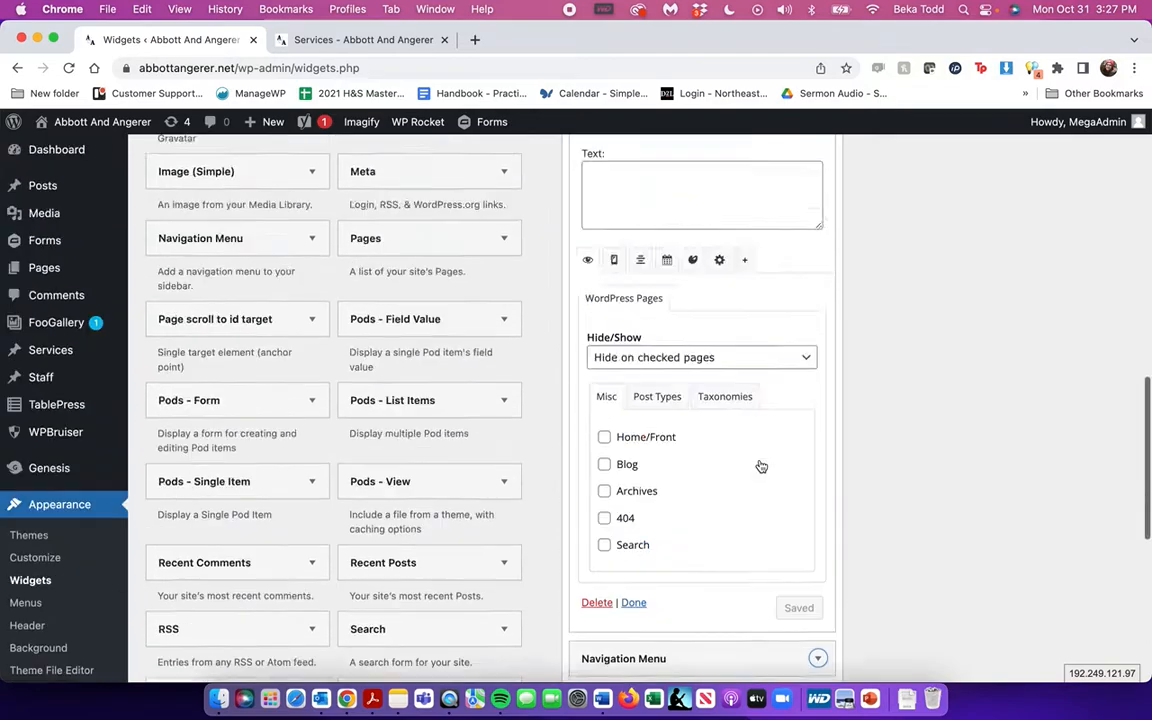
{"action": "left_click", "coordinate": [1111, 425]}
{"action": "scroll", "coordinate": [1116, 430], "scroll_direction": "down", "scroll_amount": 3}
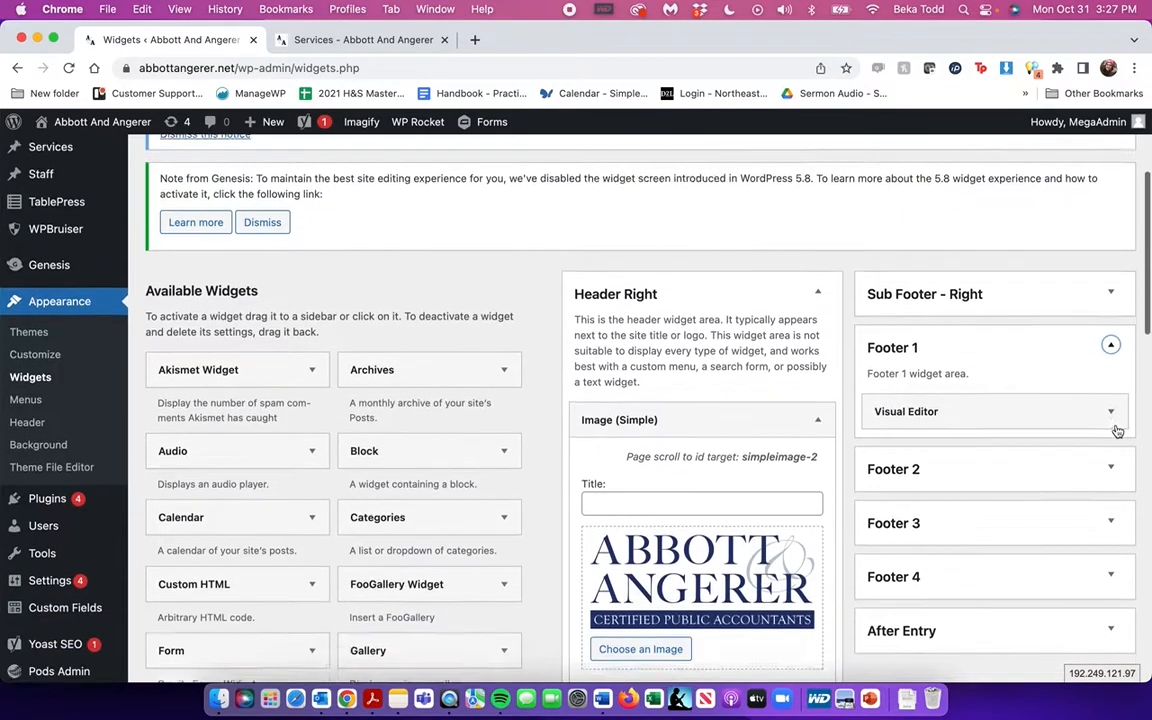
{"action": "left_click", "coordinate": [1110, 370]}
{"action": "scroll", "coordinate": [1110, 370], "scroll_direction": "down", "scroll_amount": 2}
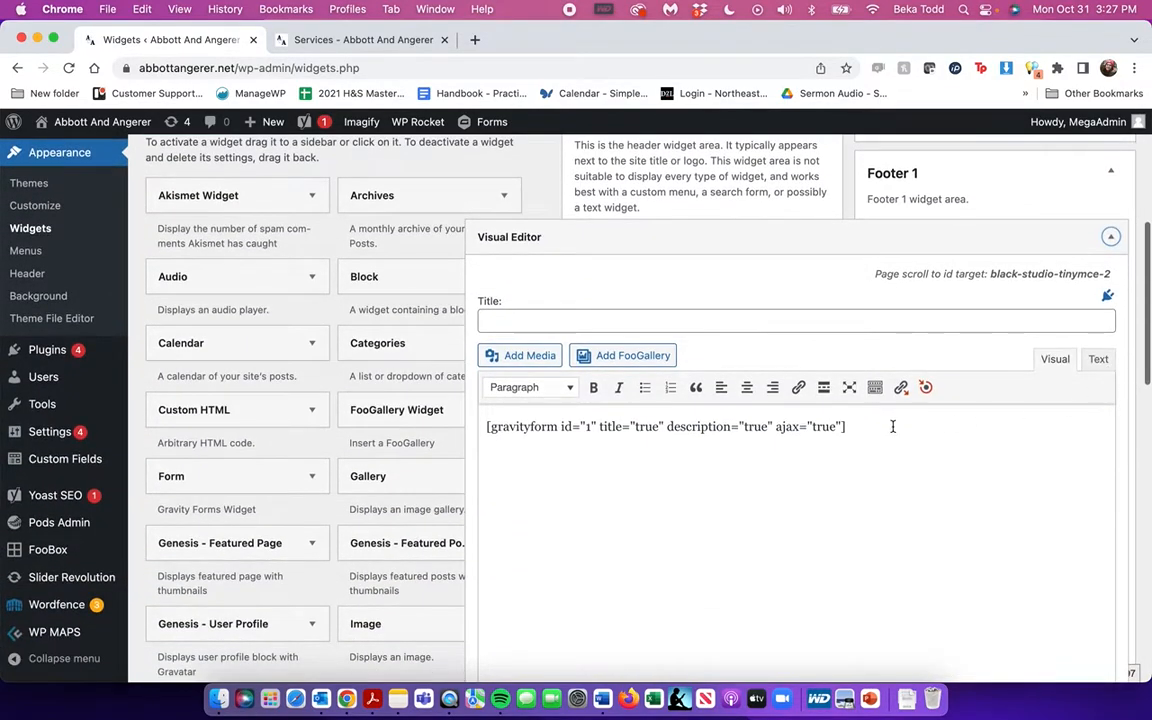
{"action": "triple_click", "coordinate": [882, 440]}
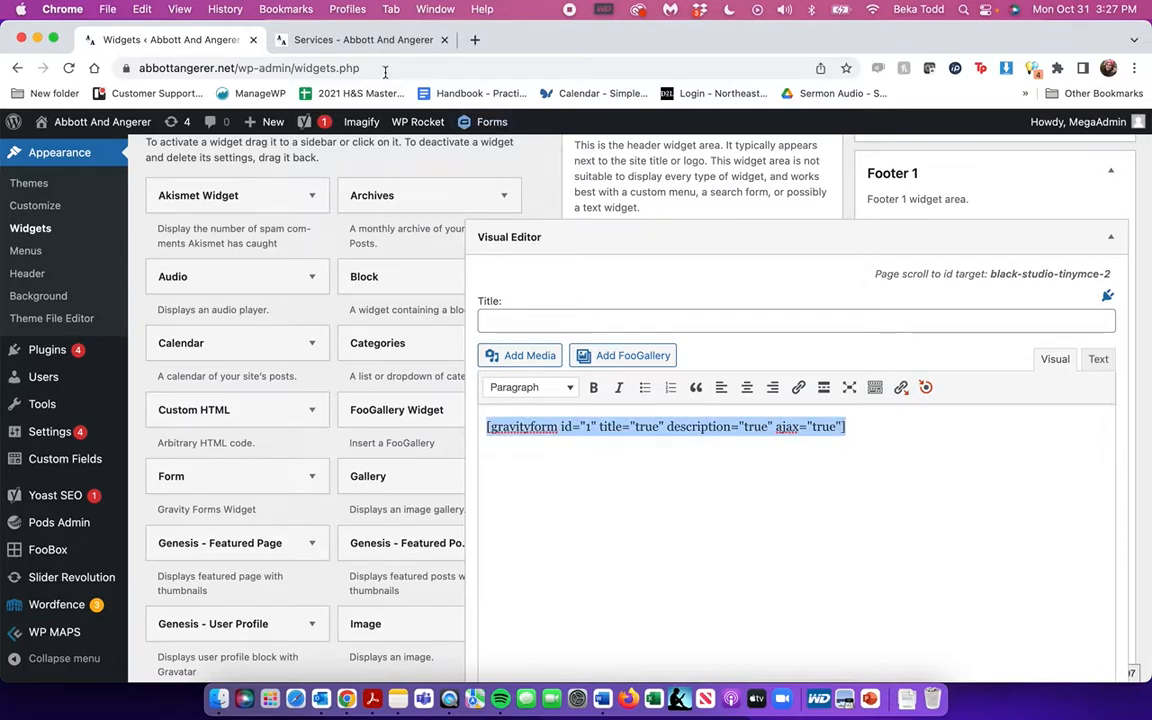
Examine the Talk To Us form and footer on the live Services page, and collapse the Footer 1 Visual Editor widget unchanged
{"action": "left_click", "coordinate": [322, 38]}
{"action": "scroll", "coordinate": [517, 369], "scroll_direction": "down", "scroll_amount": 15}
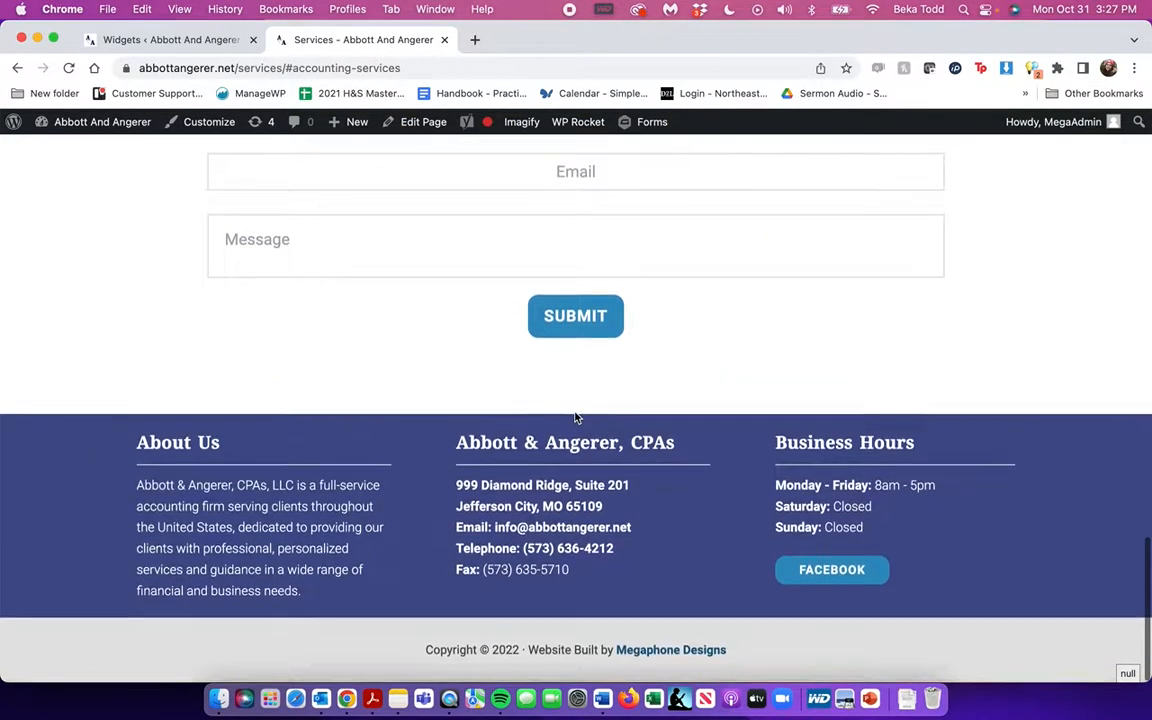
{"action": "scroll", "coordinate": [575, 417], "scroll_direction": "up", "scroll_amount": 3}
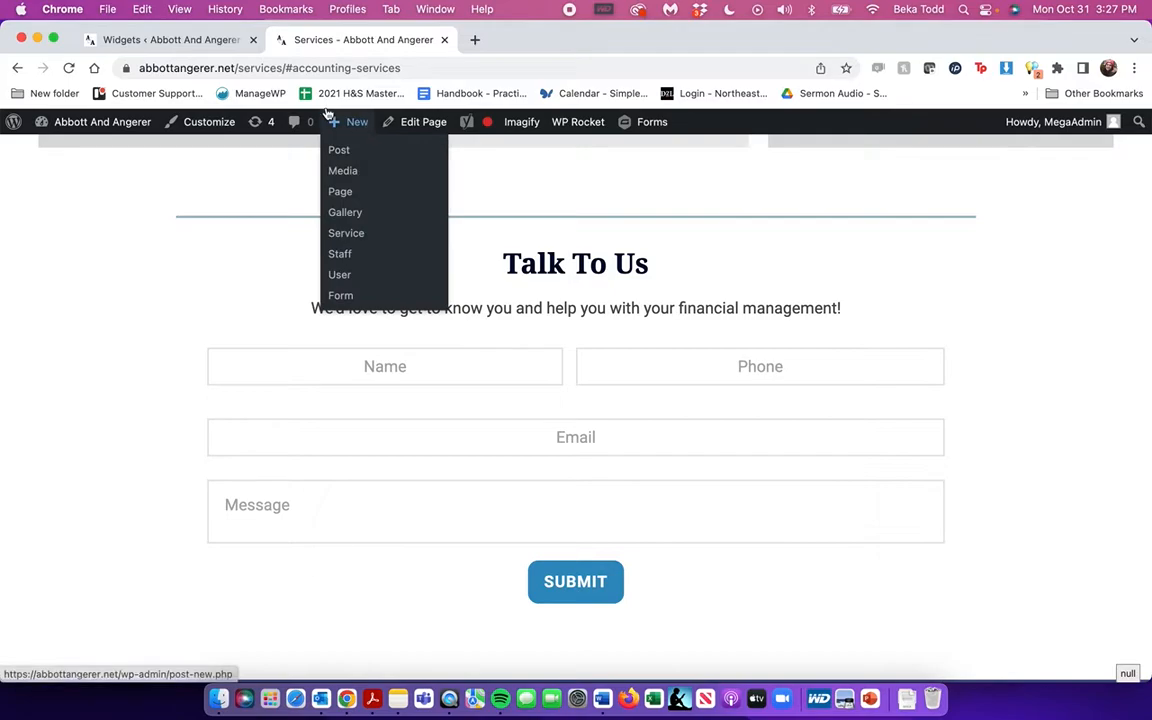
{"action": "left_click", "coordinate": [143, 40]}
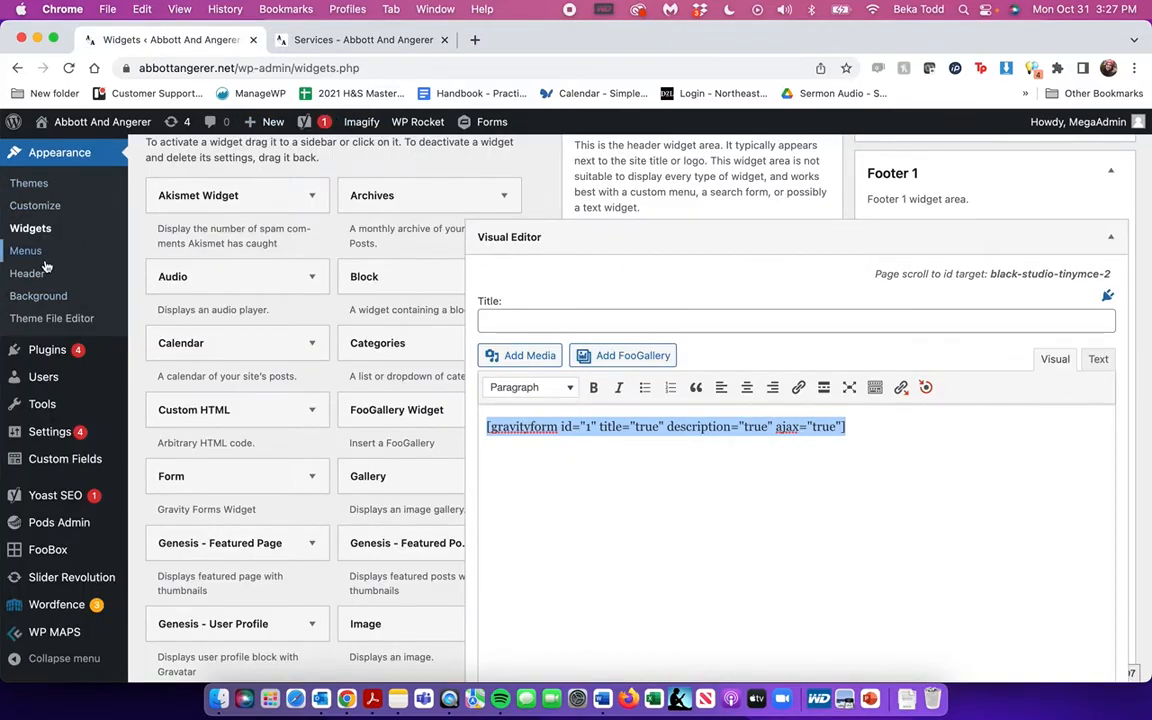
{"action": "scroll", "coordinate": [45, 240], "scroll_direction": "up", "scroll_amount": 5}
{"action": "scroll", "coordinate": [130, 269], "scroll_direction": "down", "scroll_amount": 5}
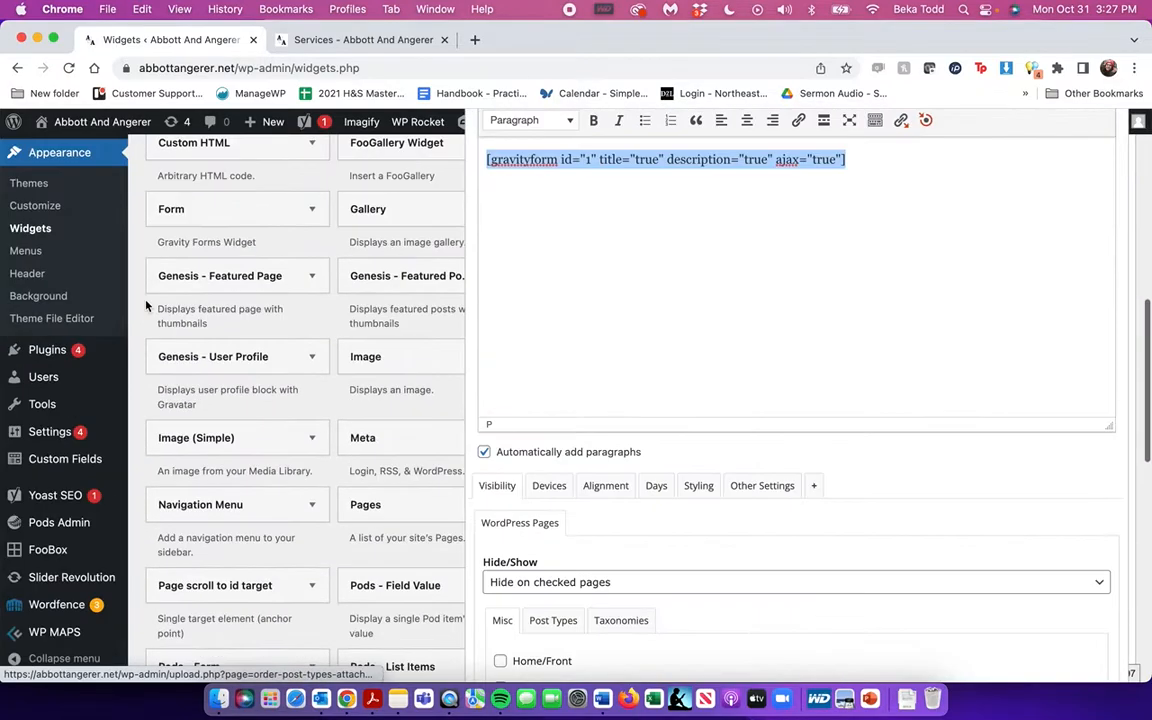
{"action": "scroll", "coordinate": [1049, 175], "scroll_direction": "up", "scroll_amount": 2}
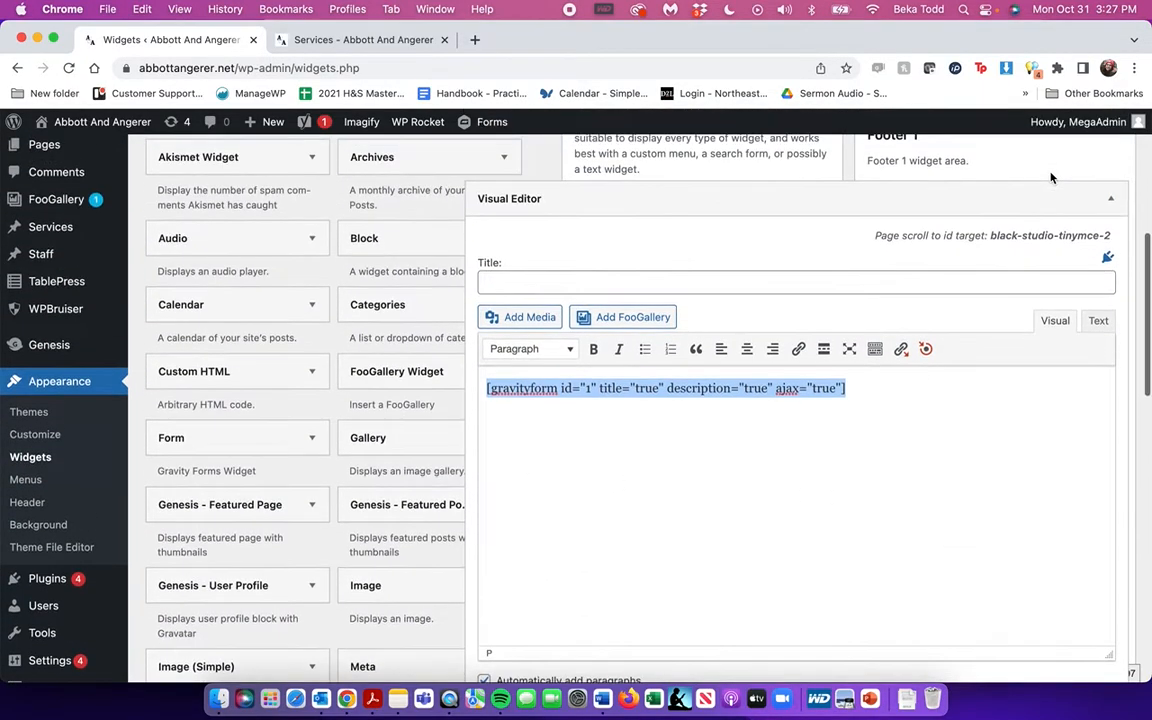
{"action": "left_click", "coordinate": [1108, 199]}
Expand the Footer 2 area and its first Visual Editor widget, and examine its About Us text and settings
{"action": "left_click", "coordinate": [1111, 255]}
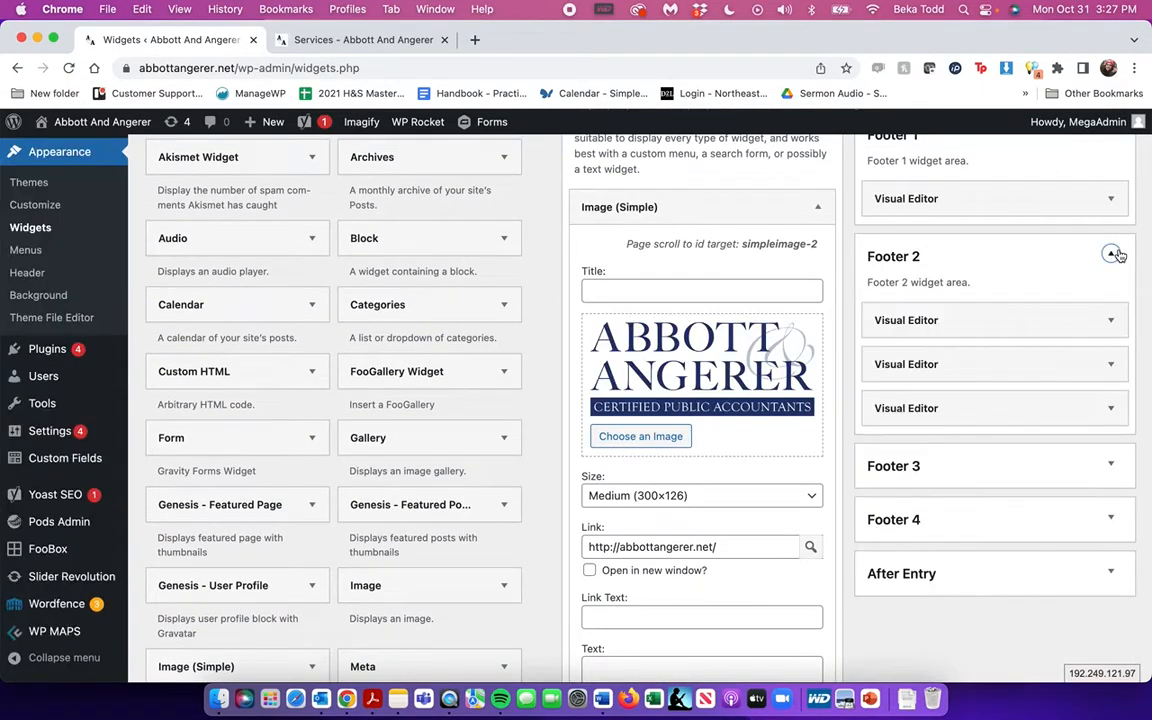
{"action": "left_click", "coordinate": [1110, 320]}
{"action": "left_click", "coordinate": [1110, 320]}
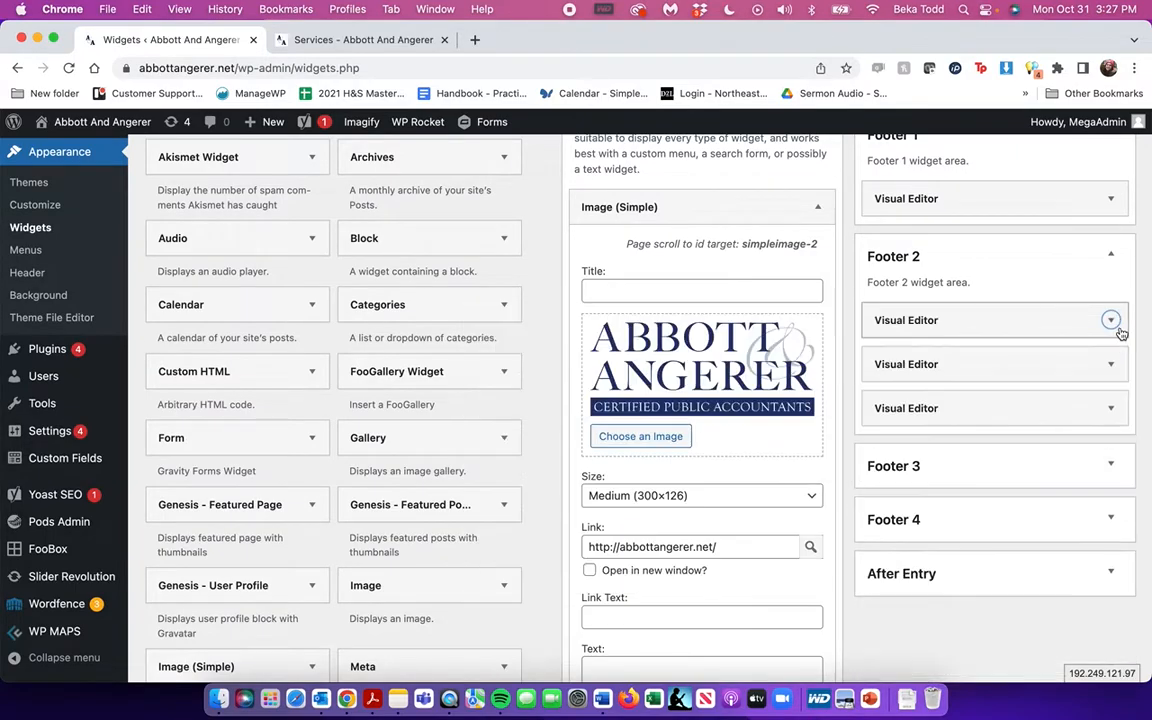
{"action": "left_click", "coordinate": [1110, 320]}
{"action": "scroll", "coordinate": [765, 434], "scroll_direction": "down", "scroll_amount": 3}
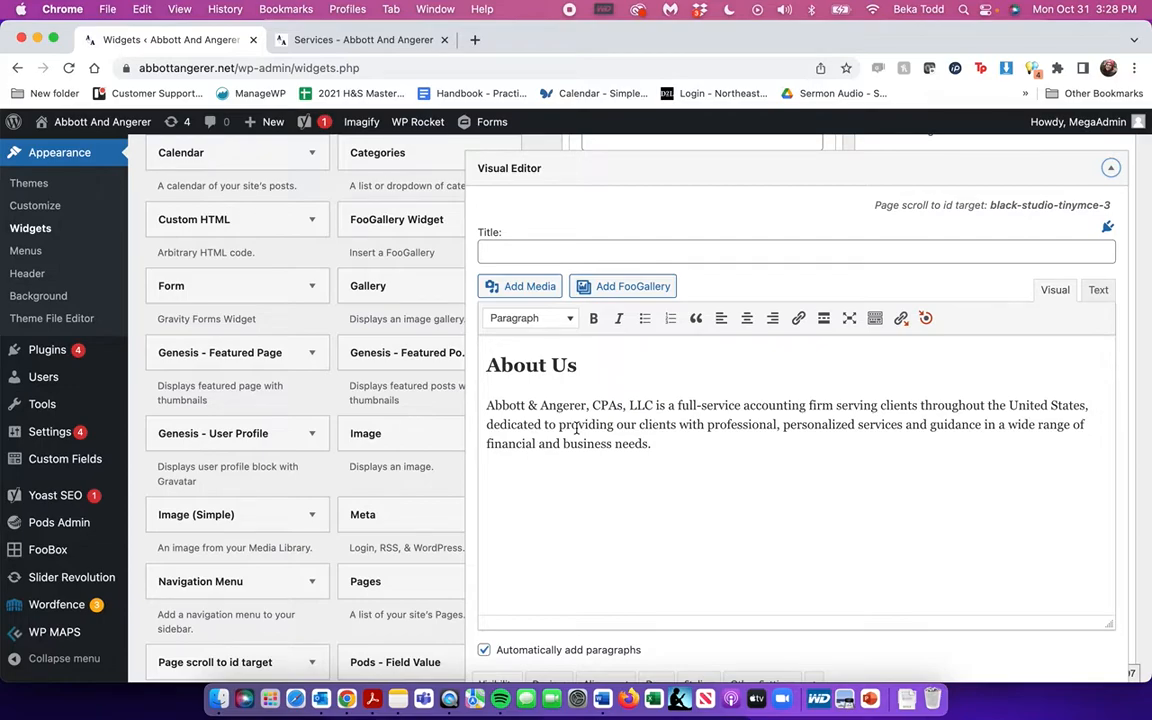
{"action": "scroll", "coordinate": [576, 428], "scroll_direction": "down", "scroll_amount": 1}
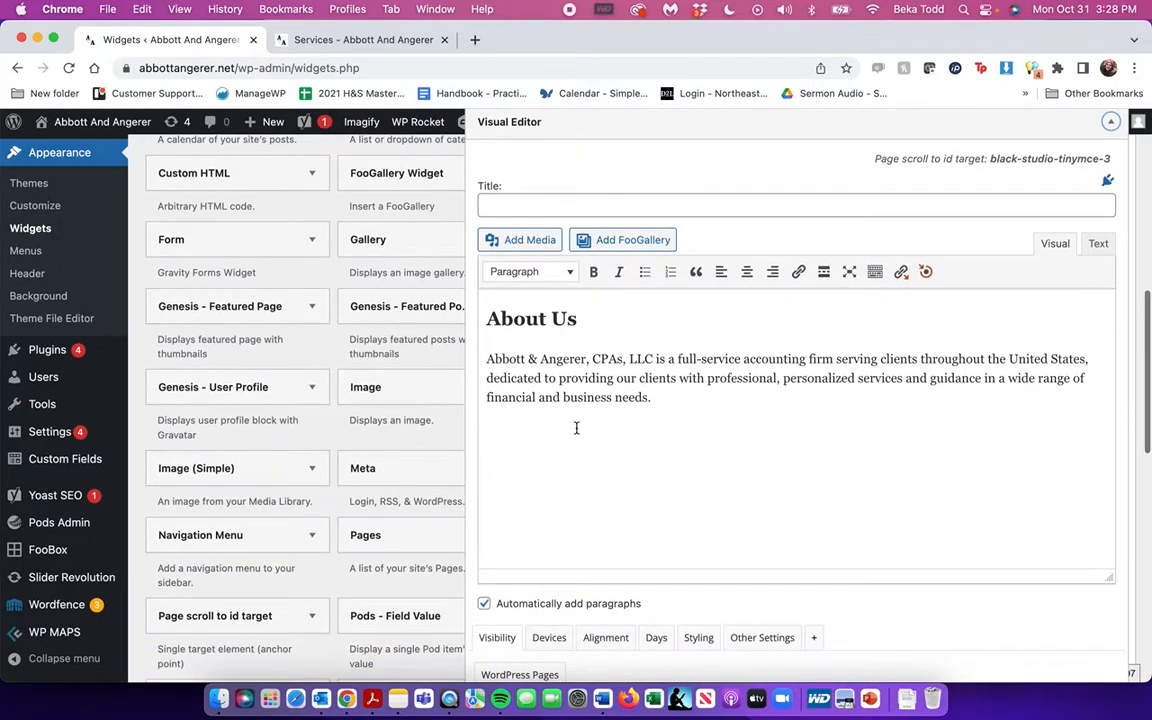
{"action": "scroll", "coordinate": [576, 428], "scroll_direction": "down", "scroll_amount": 5}
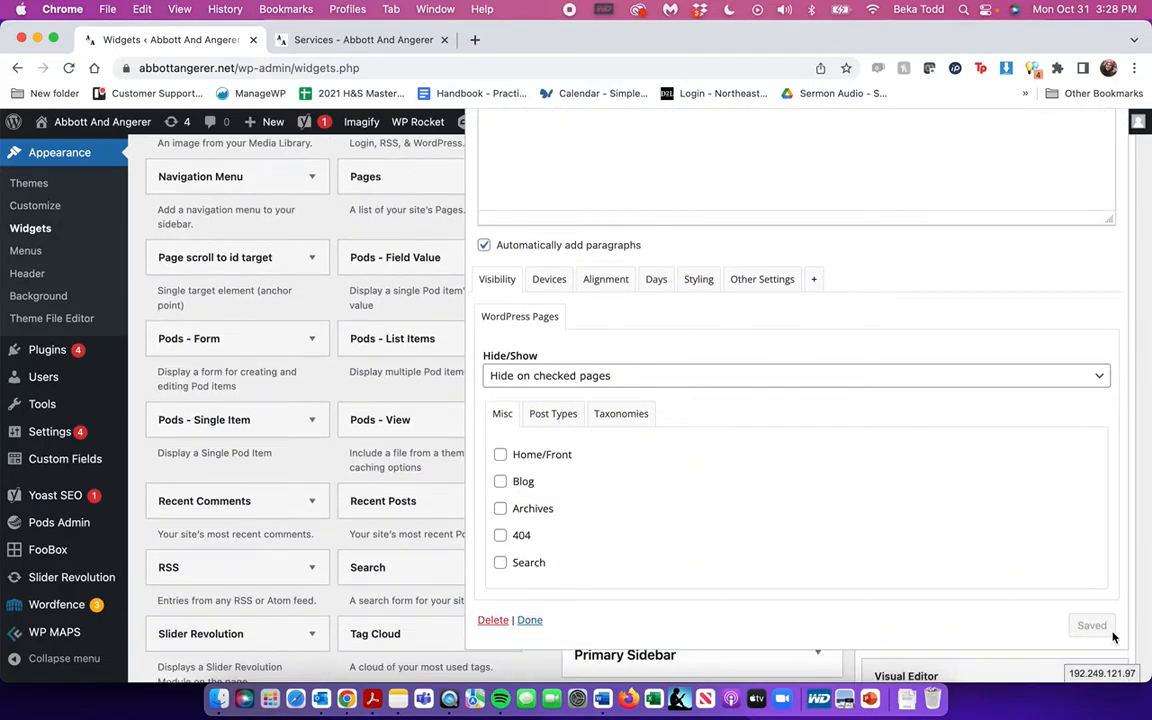
{"action": "scroll", "coordinate": [1113, 637], "scroll_direction": "down", "scroll_amount": 5}
Expand the second Visual Editor widget in Footer 2 and inspect its address and telephone links without changing them
{"action": "left_click", "coordinate": [1106, 391]}
{"action": "scroll", "coordinate": [1118, 358], "scroll_direction": "down", "scroll_amount": 1}
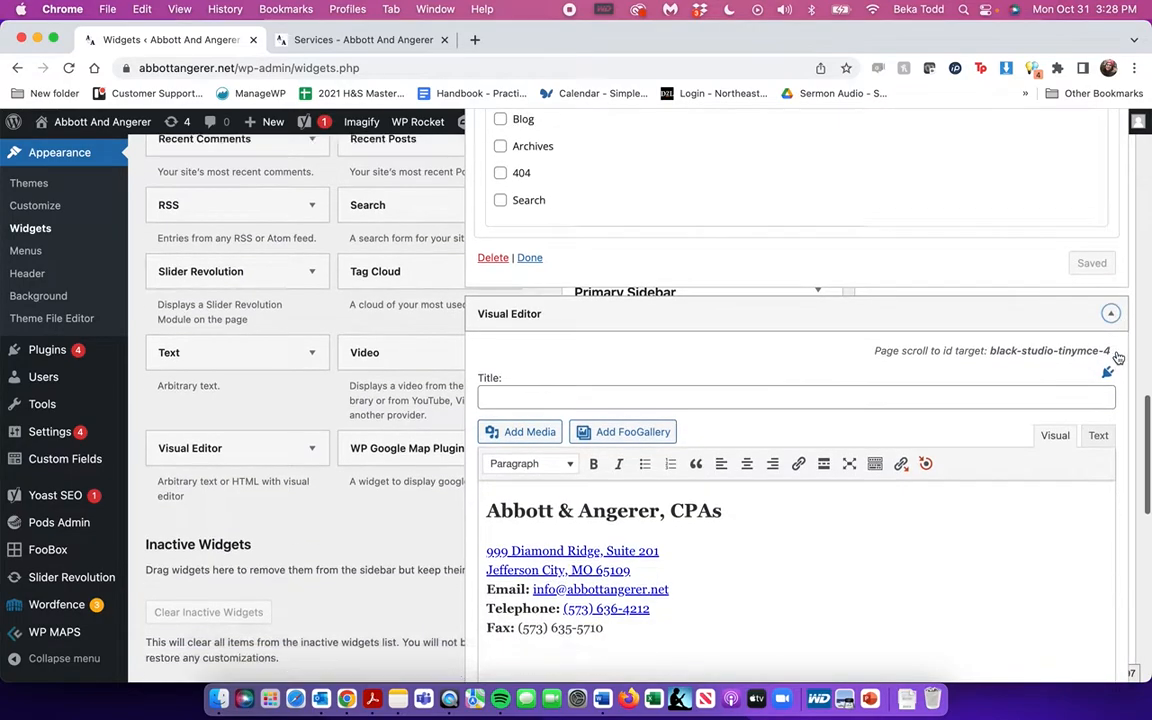
{"action": "scroll", "coordinate": [1118, 358], "scroll_direction": "down", "scroll_amount": 2}
{"action": "left_click", "coordinate": [525, 418]}
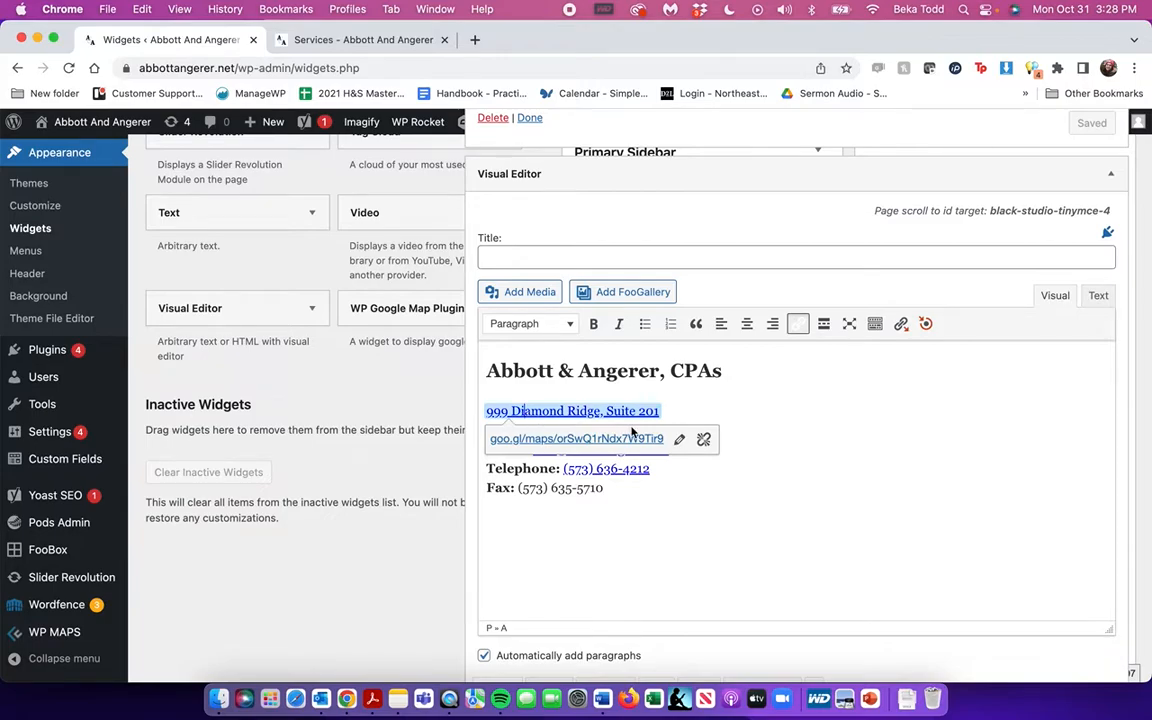
{"action": "left_click", "coordinate": [681, 442]}
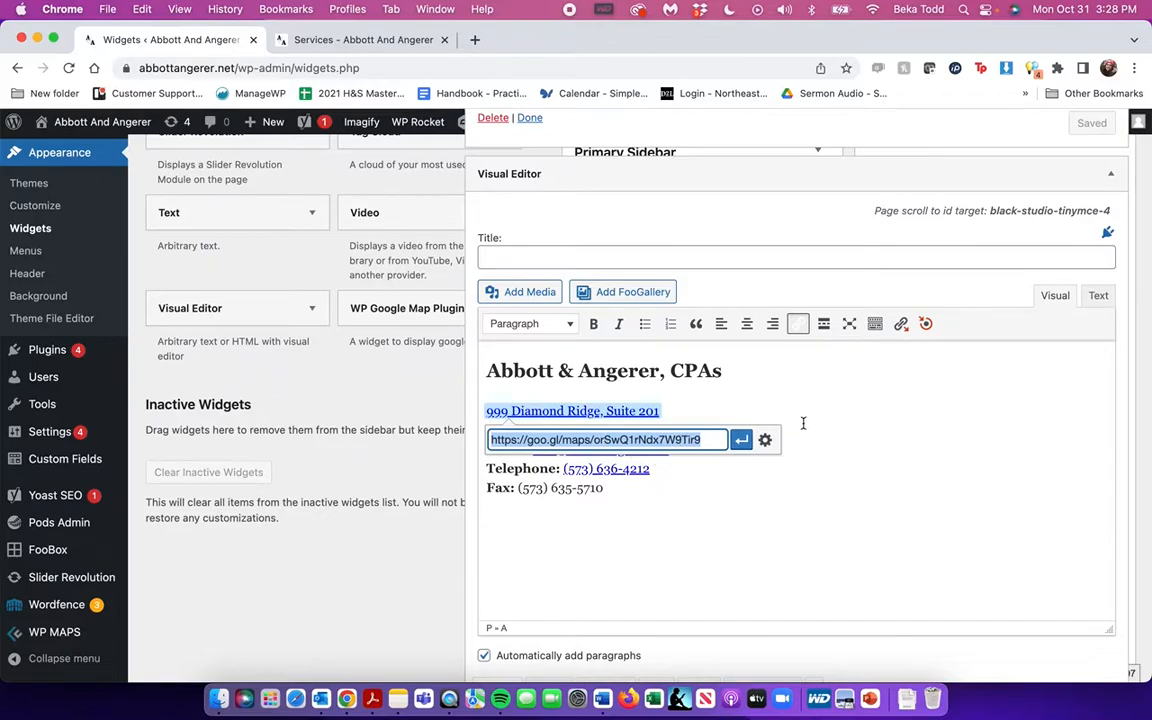
{"action": "left_click", "coordinate": [737, 538]}
{"action": "left_click", "coordinate": [596, 471]}
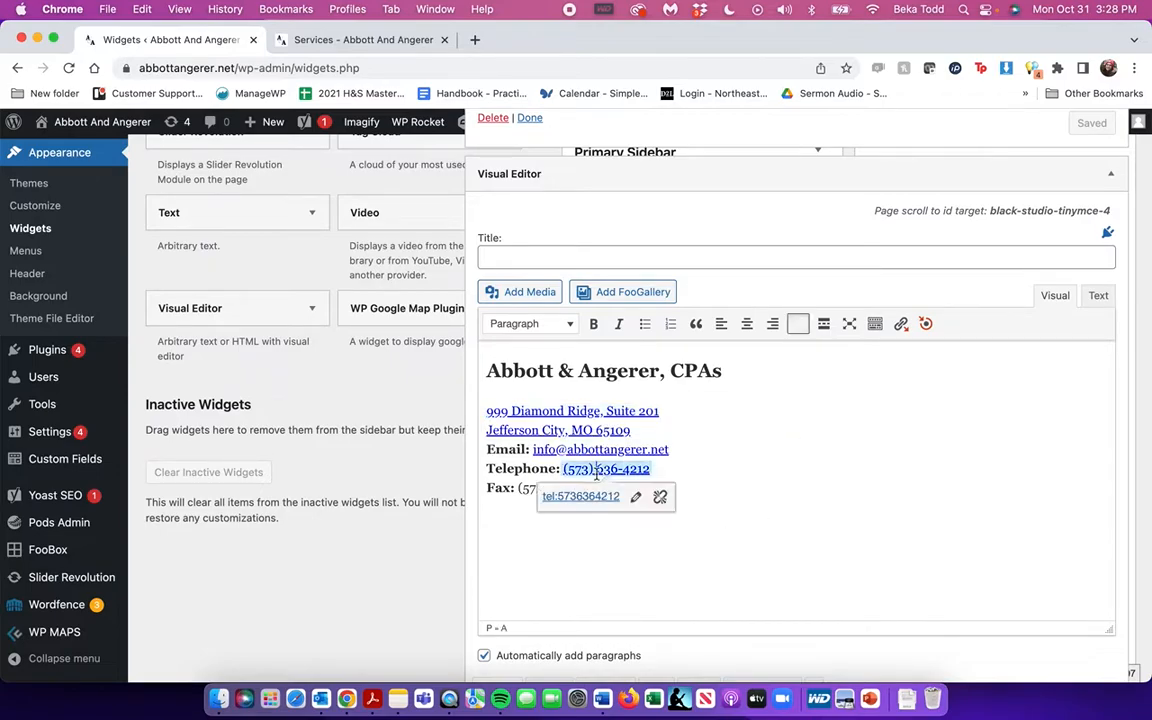
{"action": "left_click", "coordinate": [510, 484]}
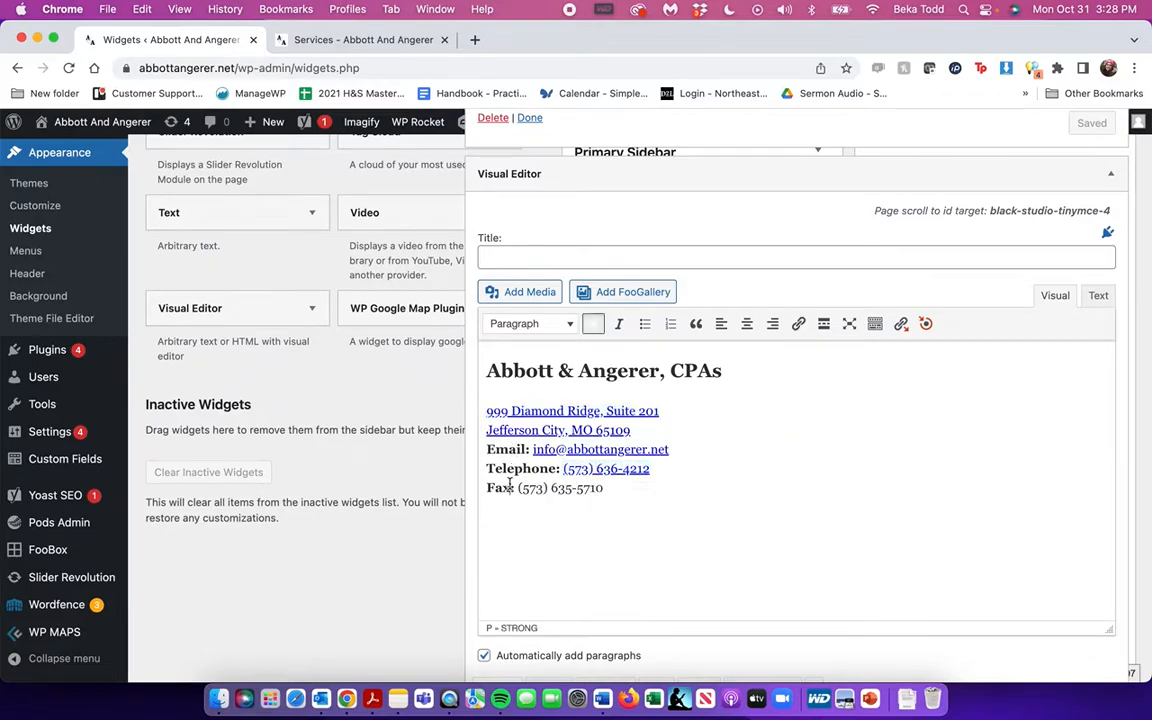
Expand the third Visual Editor widget in Footer 2 and inspect its Business Hours text and Facebook link
{"action": "scroll", "coordinate": [732, 542], "scroll_direction": "down", "scroll_amount": 10}
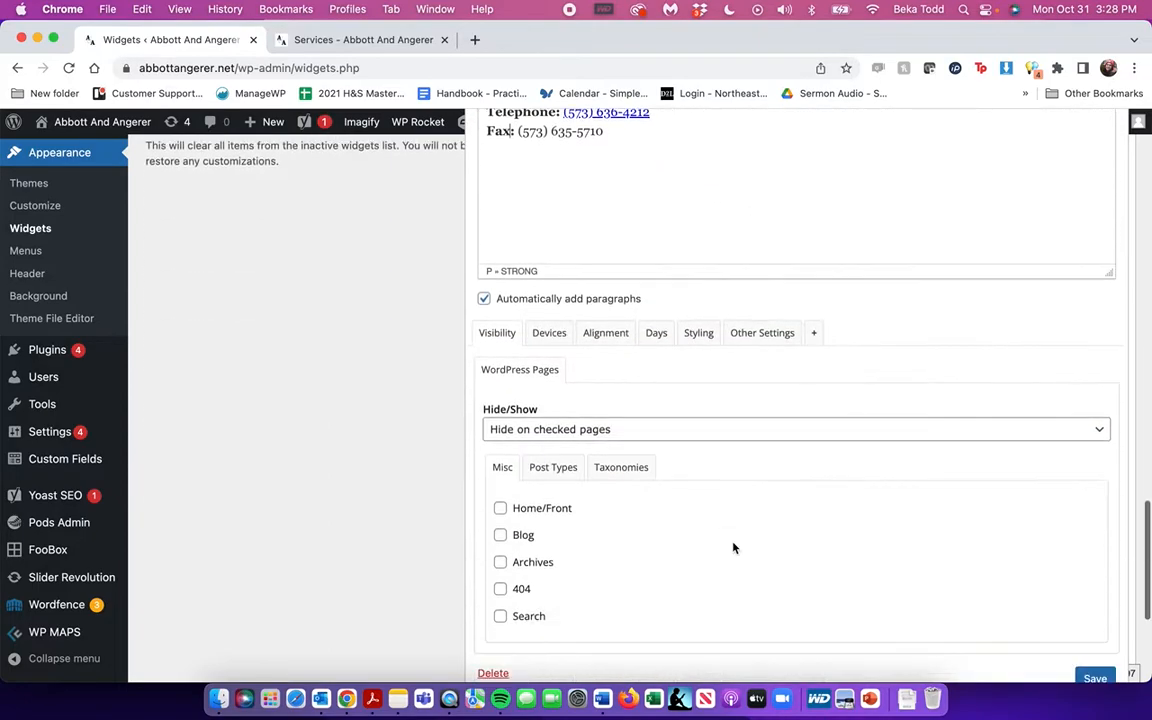
{"action": "scroll", "coordinate": [1106, 540], "scroll_direction": "down", "scroll_amount": 3}
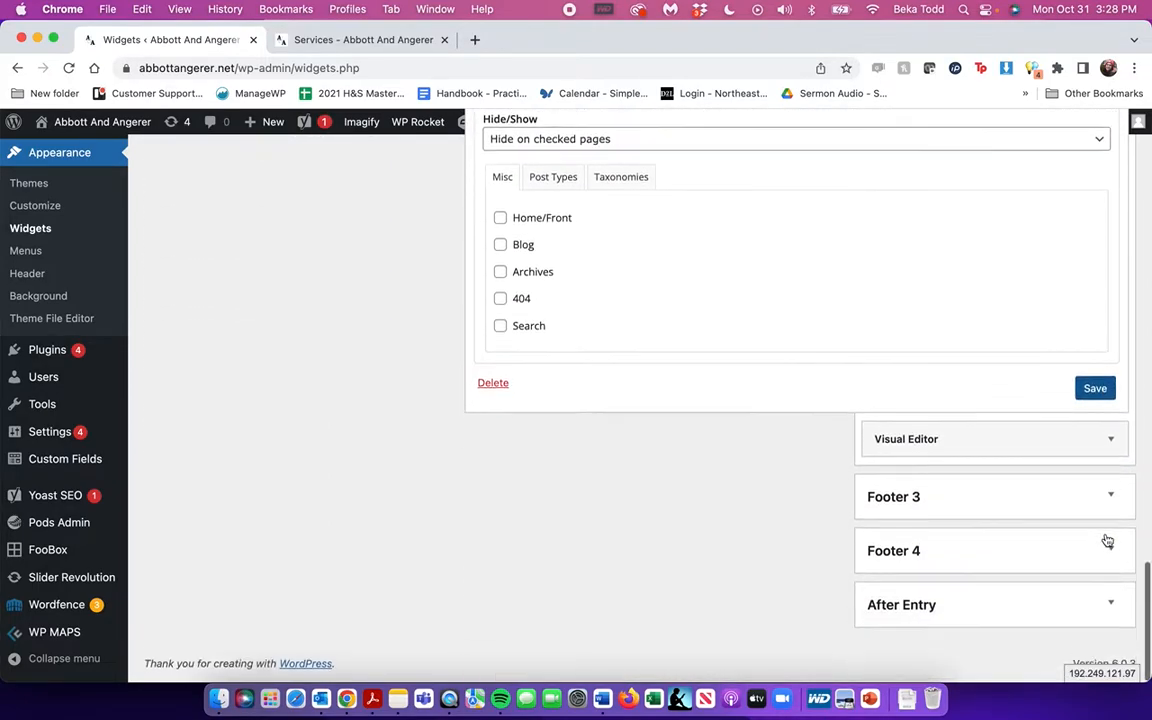
{"action": "left_click", "coordinate": [1111, 443]}
{"action": "scroll", "coordinate": [1111, 443], "scroll_direction": "down", "scroll_amount": 6}
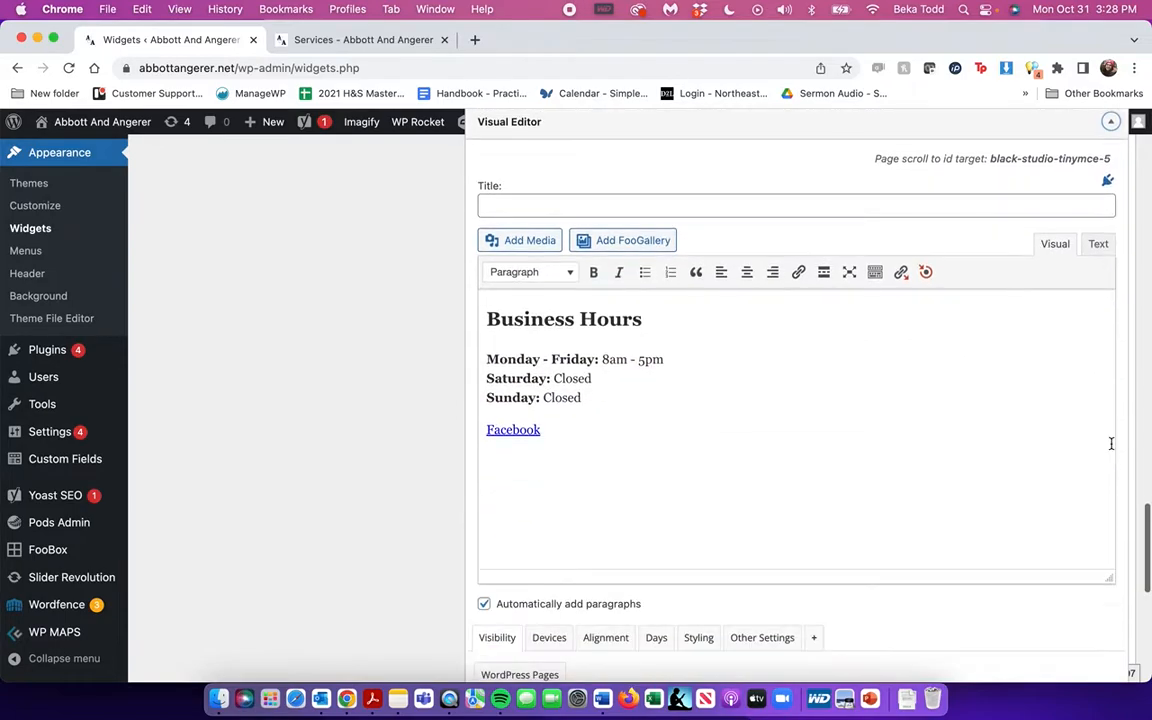
{"action": "scroll", "coordinate": [1010, 336], "scroll_direction": "up", "scroll_amount": 2}
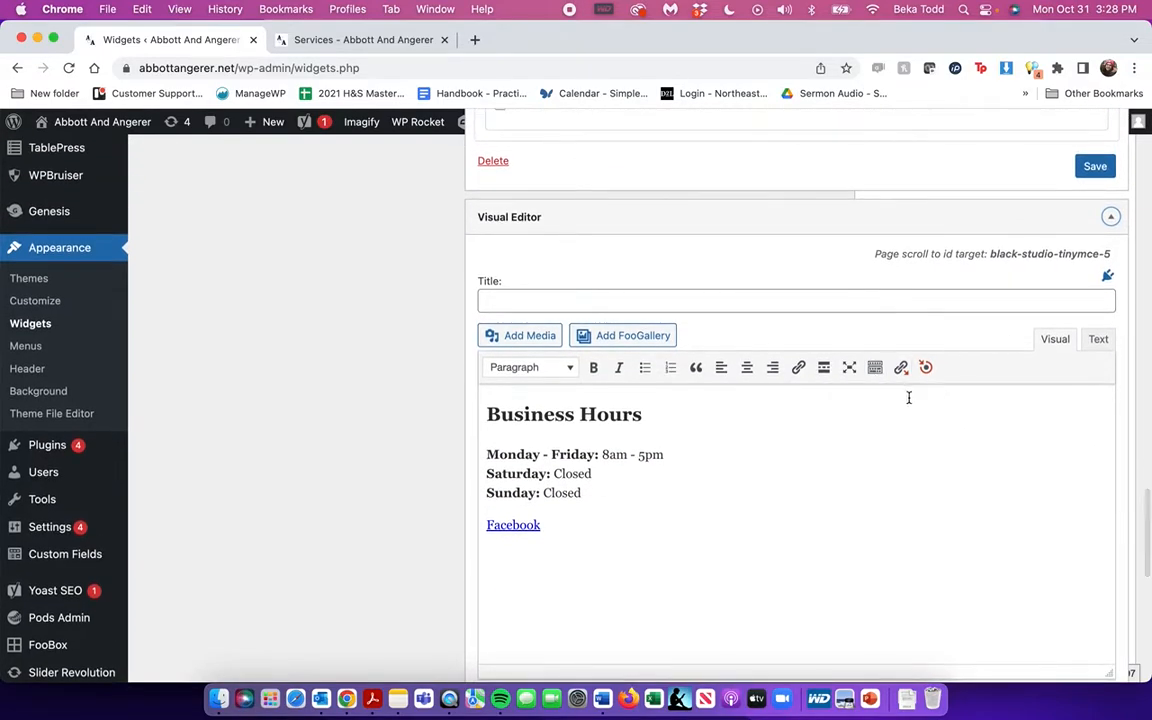
{"action": "left_click", "coordinate": [515, 523]}
{"action": "scroll", "coordinate": [645, 510], "scroll_direction": "down", "scroll_amount": 8}
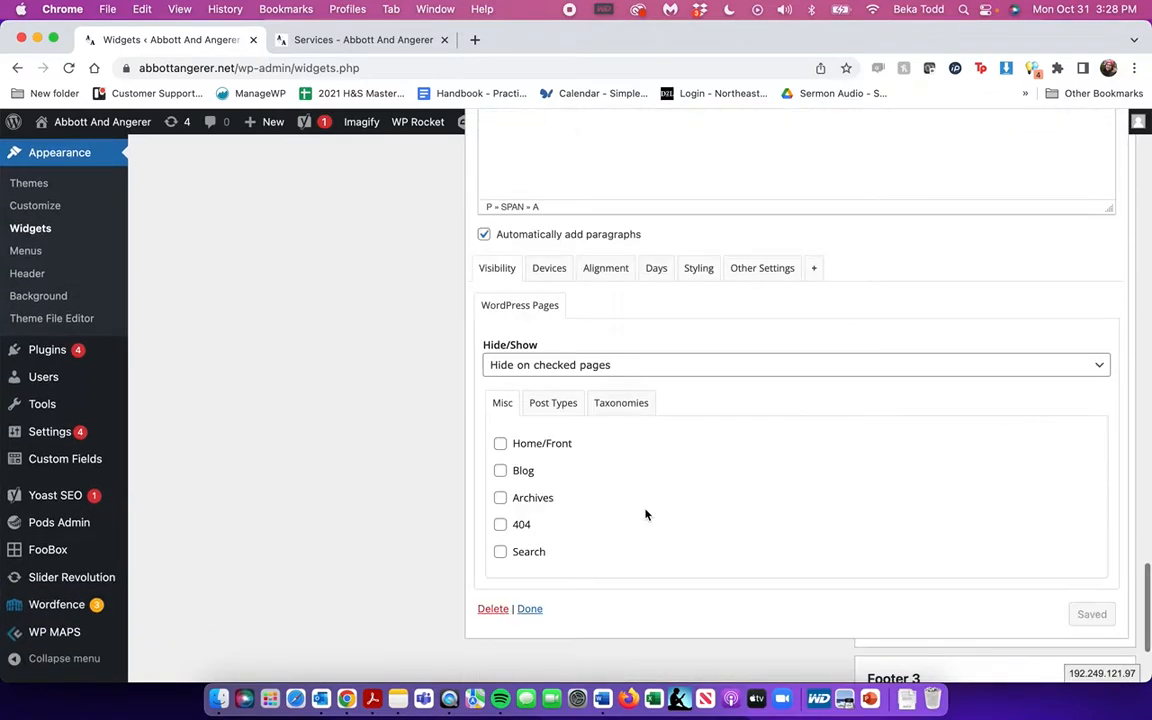
Expand the Footer 3 widget area and check its contents
{"action": "scroll", "coordinate": [645, 514], "scroll_direction": "down", "scroll_amount": 2}
{"action": "left_click", "coordinate": [969, 607]}
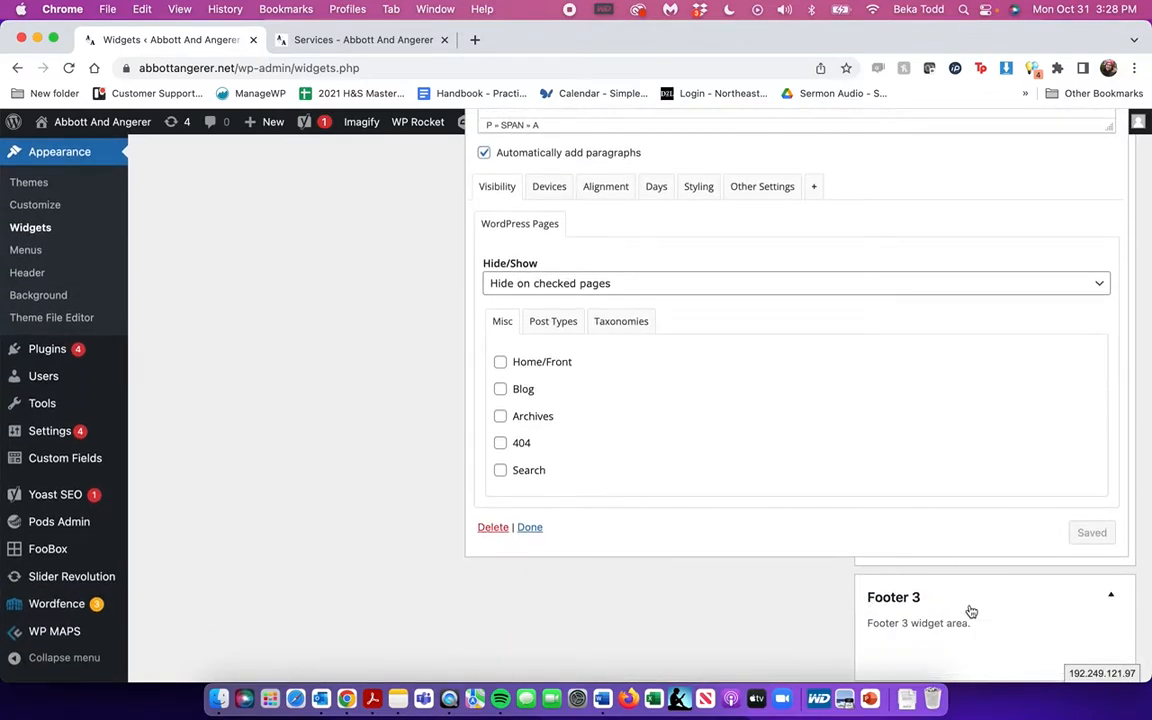
{"action": "scroll", "coordinate": [969, 609], "scroll_direction": "down", "scroll_amount": 3}
{"action": "scroll", "coordinate": [969, 609], "scroll_direction": "up", "scroll_amount": 12}
{"action": "scroll", "coordinate": [969, 609], "scroll_direction": "up", "scroll_amount": 5}
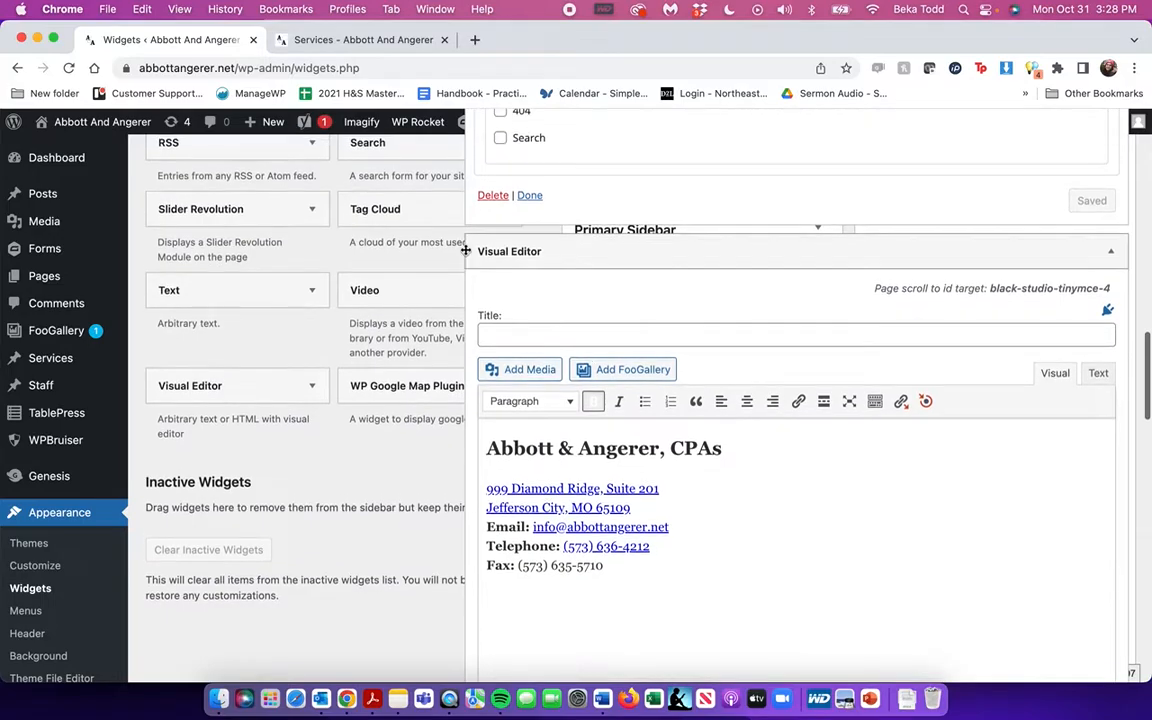
Reload the live Services page, check its header area, and return to the Widgets page
{"action": "left_click", "coordinate": [336, 39]}
{"action": "key", "text": "super+r"}
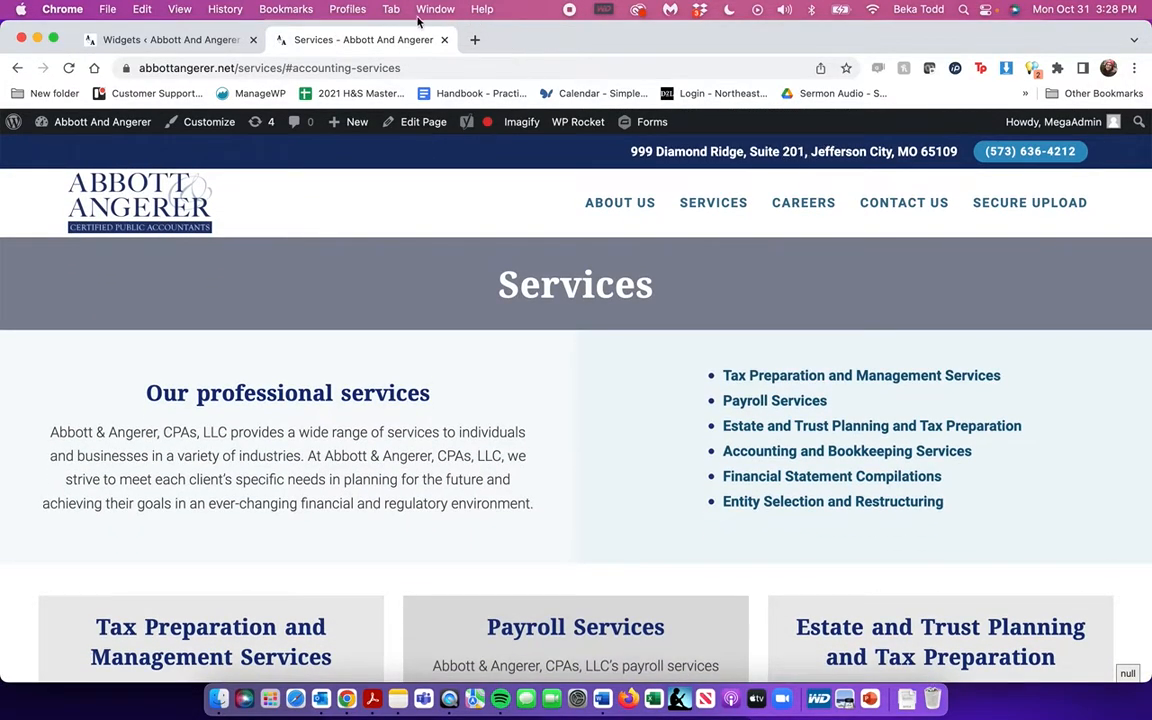
{"action": "left_click", "coordinate": [172, 40]}
Collapse the three Visual Editor widgets in the Footer 2 area
{"action": "scroll", "coordinate": [762, 342], "scroll_direction": "up", "scroll_amount": 10}
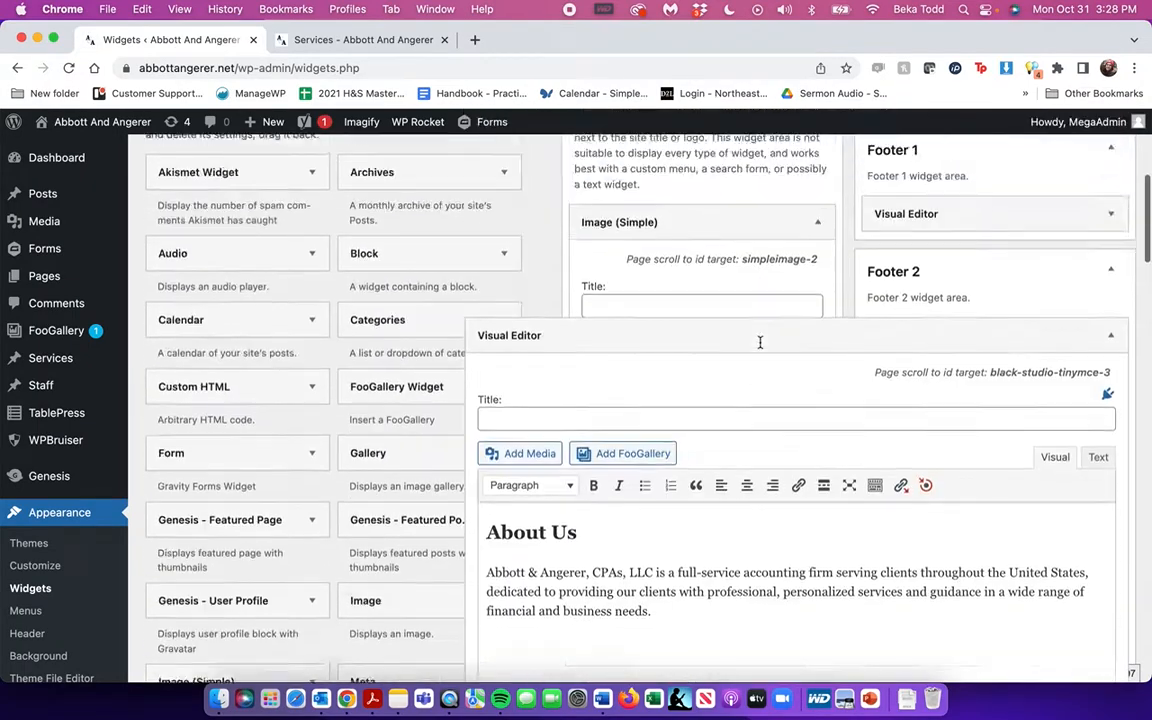
{"action": "left_click", "coordinate": [1110, 503]}
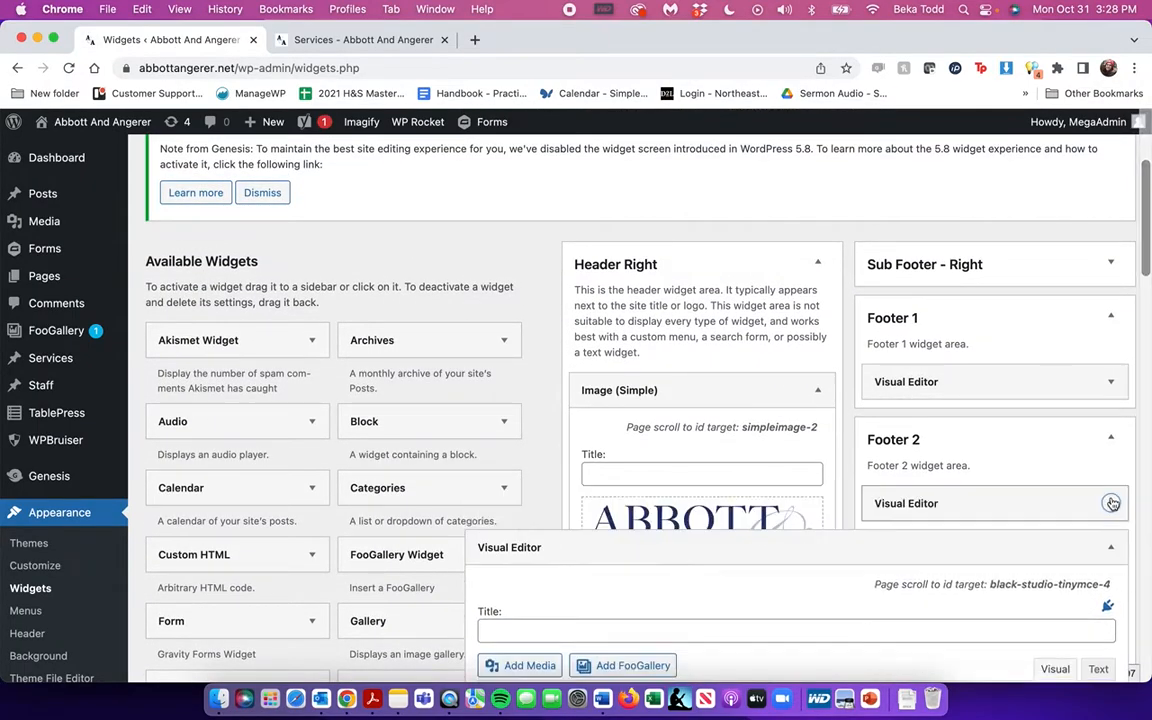
{"action": "left_click", "coordinate": [1110, 547]}
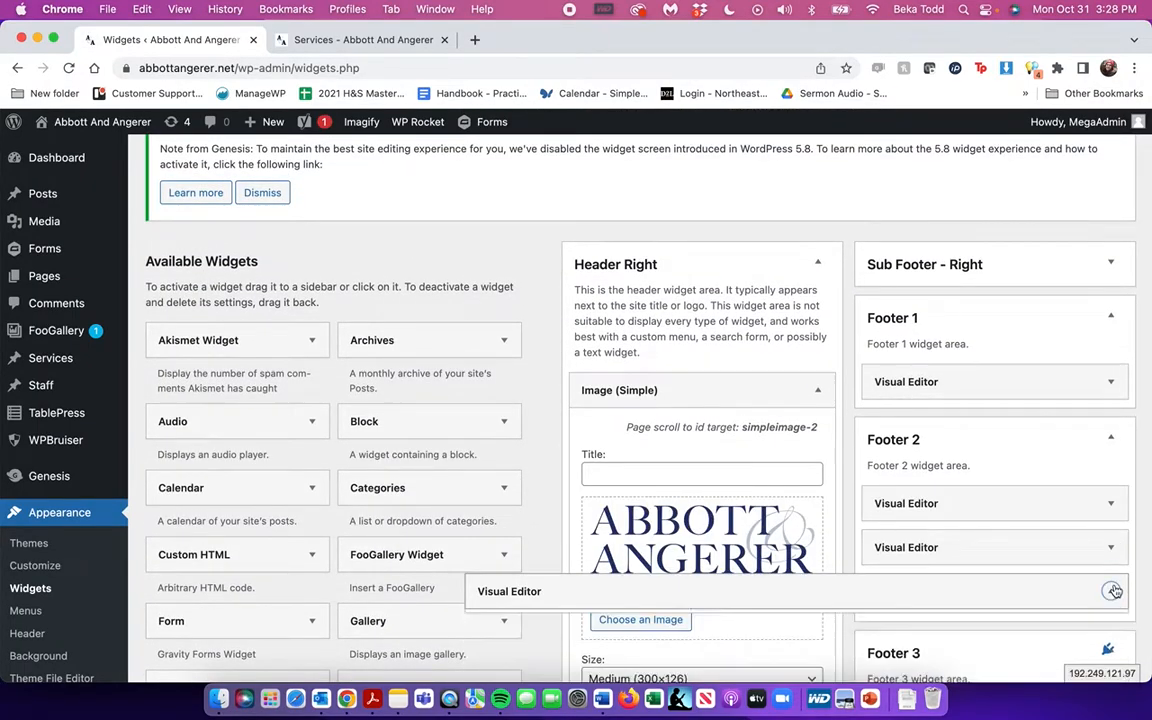
{"action": "left_click", "coordinate": [1111, 591]}
Expand the Before - Header area and its Visual Editor widget, and examine the address and phone links and visibility settings
{"action": "scroll", "coordinate": [1116, 591], "scroll_direction": "down", "scroll_amount": 3}
{"action": "scroll", "coordinate": [1116, 591], "scroll_direction": "down", "scroll_amount": 1}
{"action": "scroll", "coordinate": [1116, 590], "scroll_direction": "down", "scroll_amount": 5}
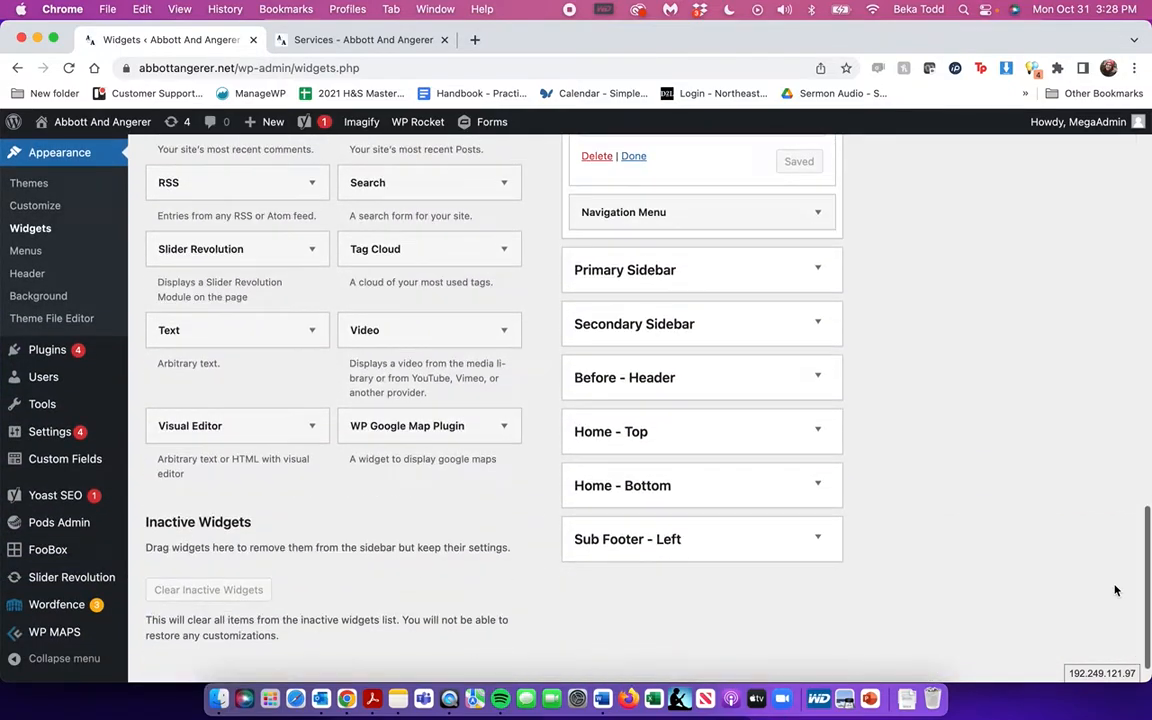
{"action": "left_click", "coordinate": [818, 376]}
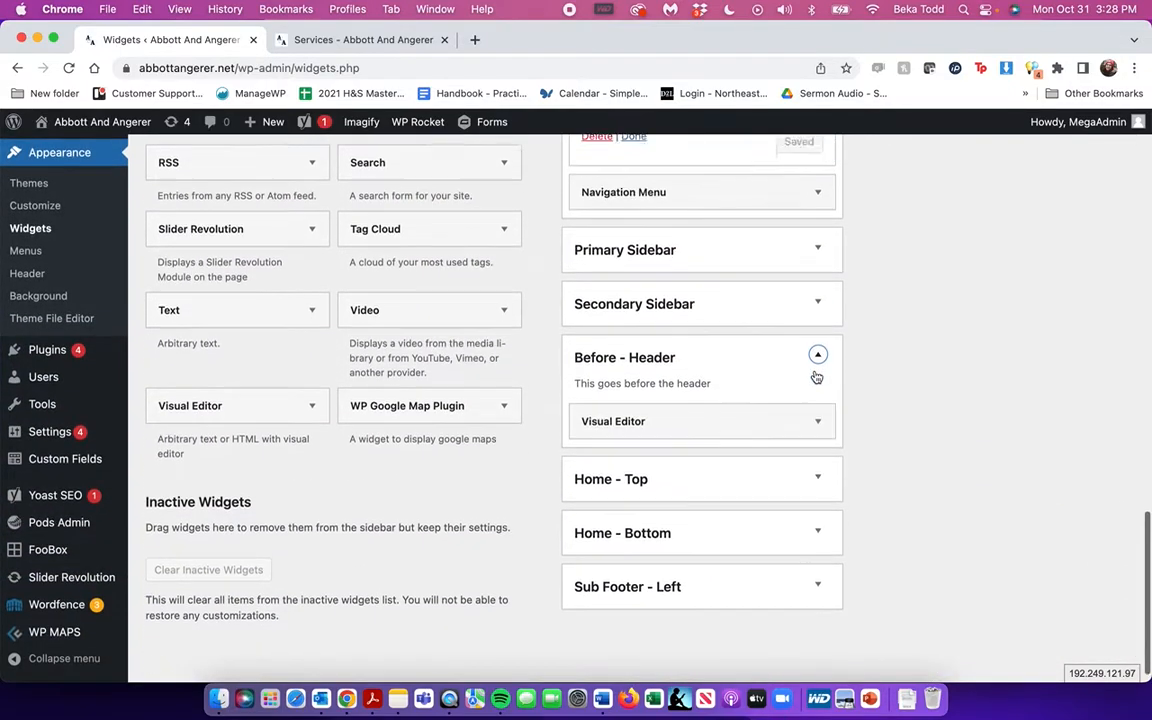
{"action": "left_click", "coordinate": [816, 404]}
{"action": "scroll", "coordinate": [562, 531], "scroll_direction": "down", "scroll_amount": 3}
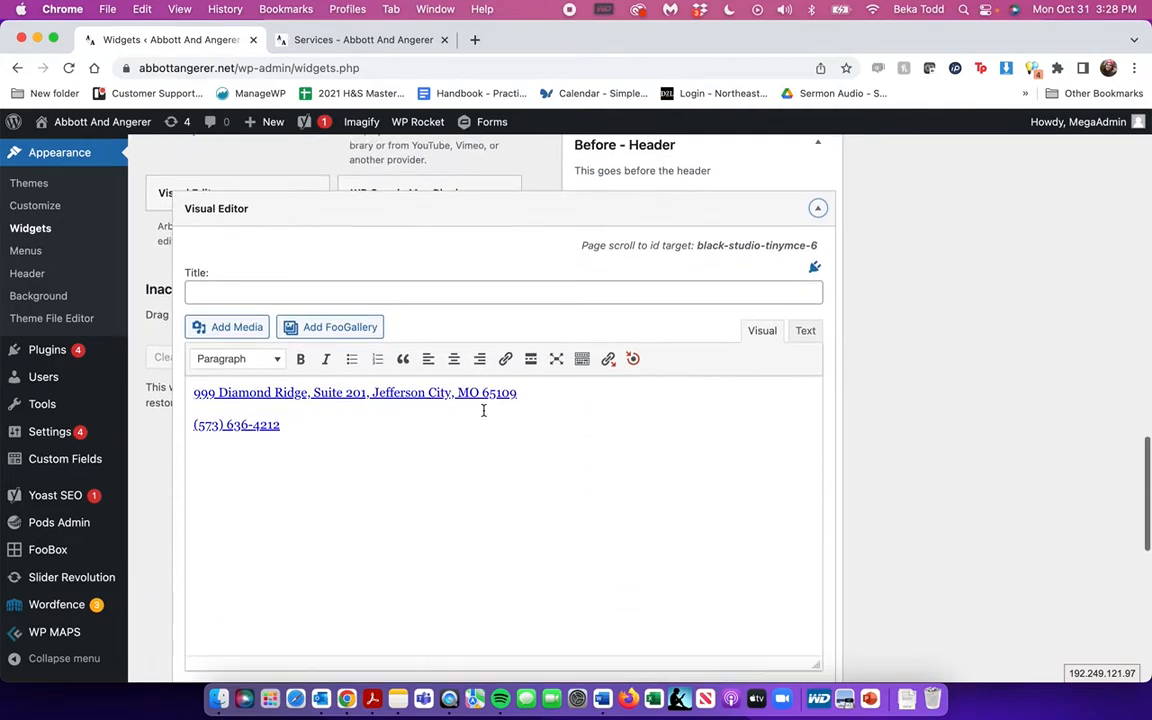
{"action": "scroll", "coordinate": [261, 400], "scroll_direction": "down", "scroll_amount": 3}
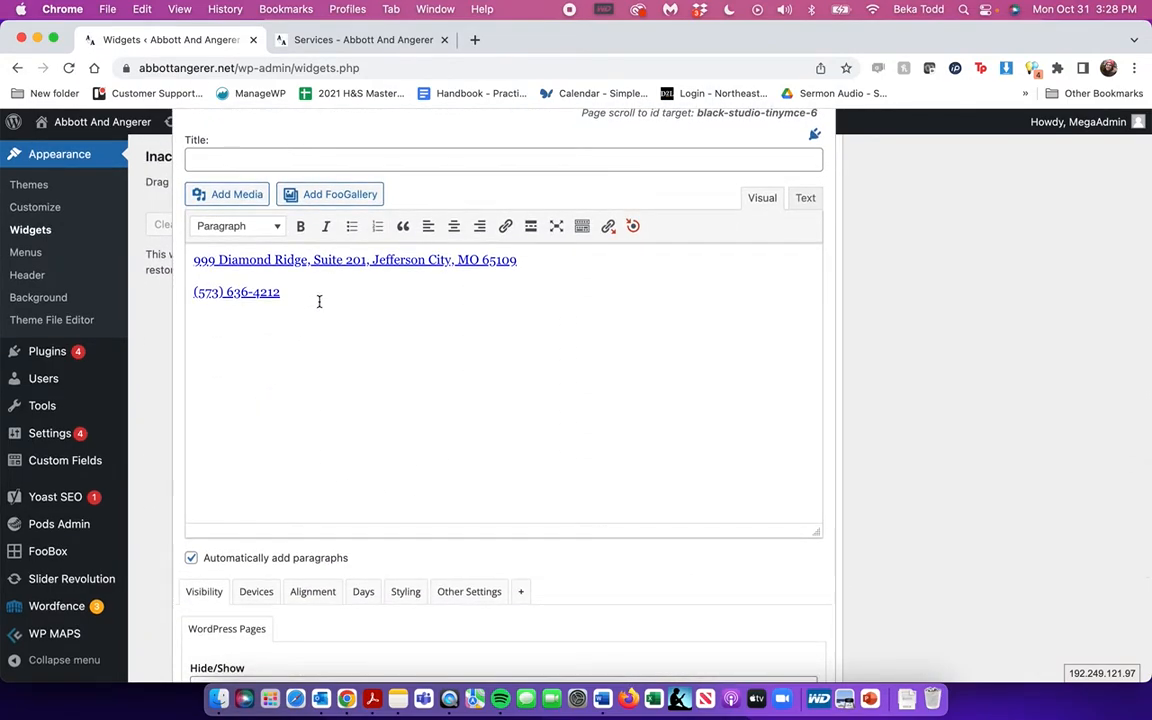
{"action": "scroll", "coordinate": [398, 545], "scroll_direction": "down", "scroll_amount": 8}
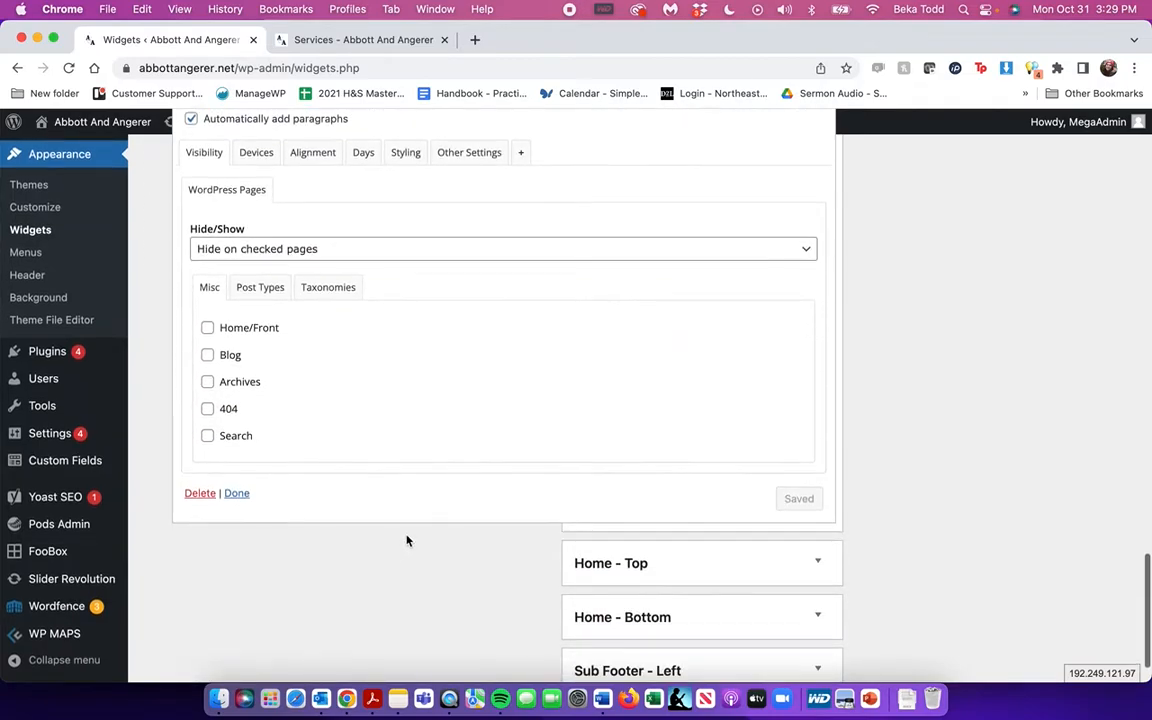
Leave the Widgets page without saving, open the Menus page, and check the navigation on the live Services page
{"action": "scroll", "coordinate": [938, 452], "scroll_direction": "up", "scroll_amount": 3}
{"action": "scroll", "coordinate": [940, 452], "scroll_direction": "up", "scroll_amount": 3}
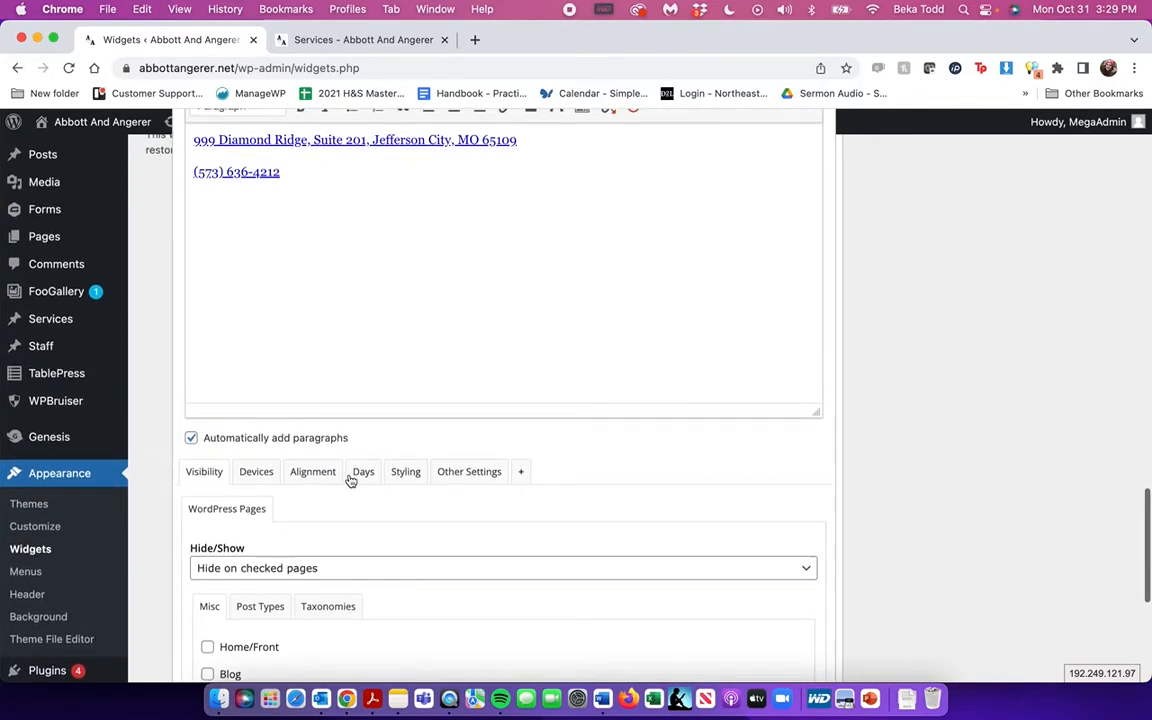
{"action": "left_click", "coordinate": [25, 572]}
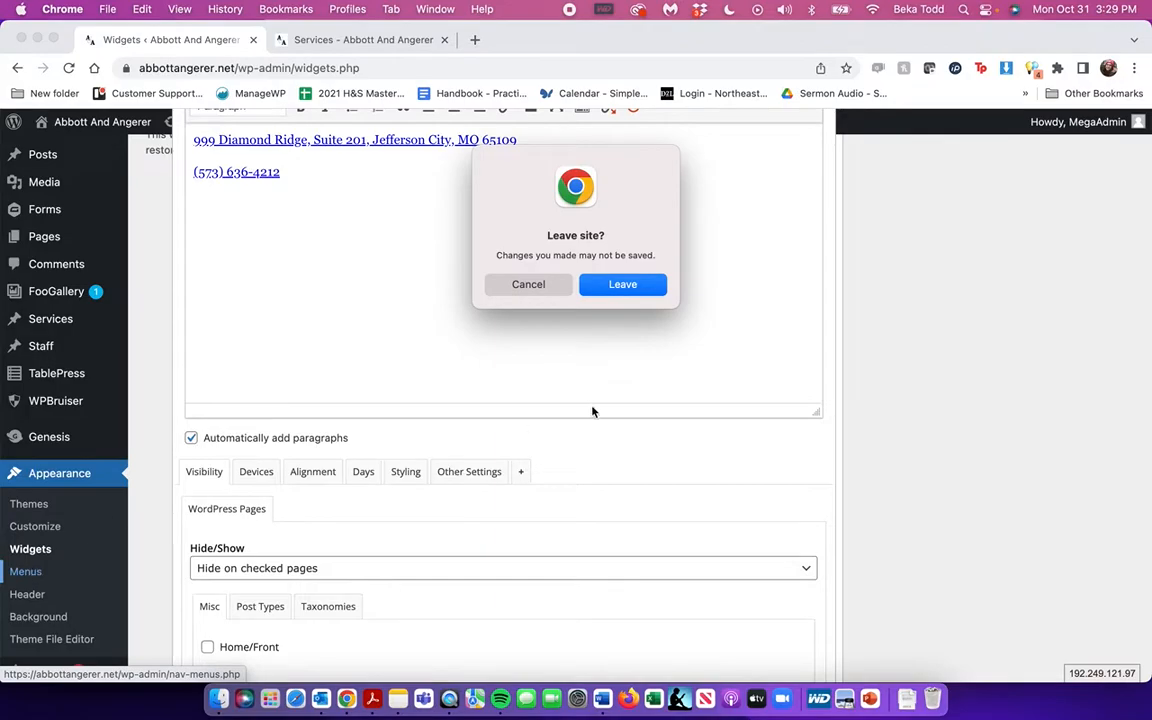
{"action": "left_click", "coordinate": [619, 285]}
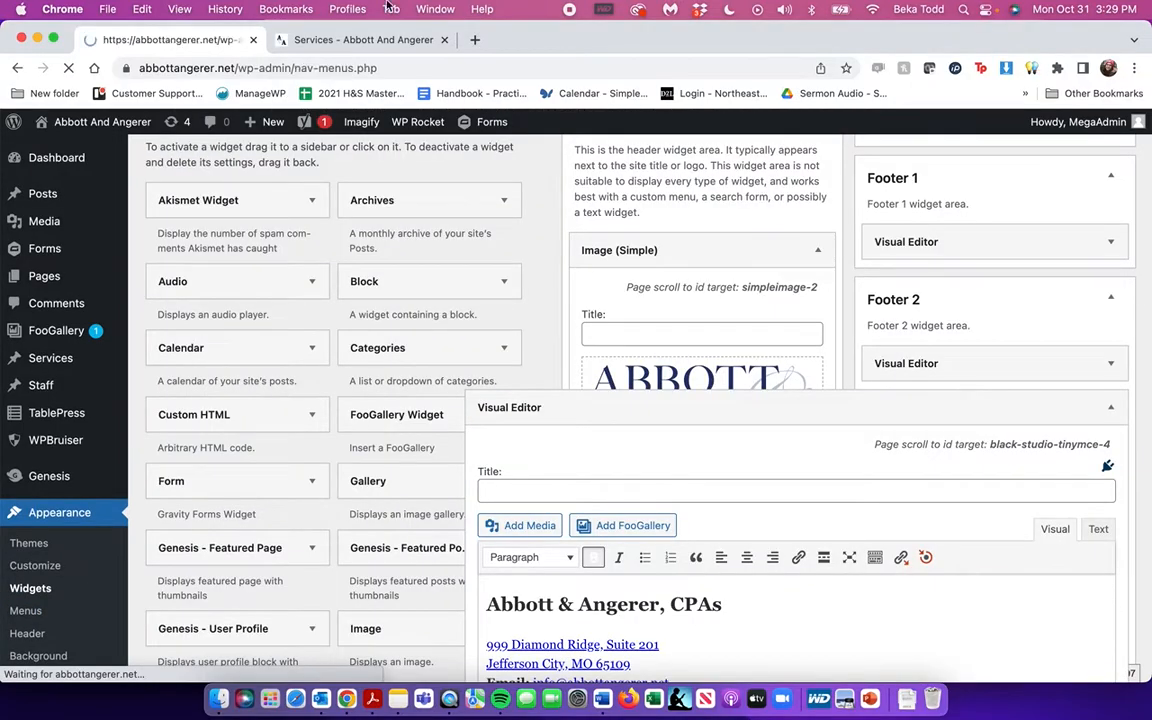
{"action": "left_click", "coordinate": [347, 41]}
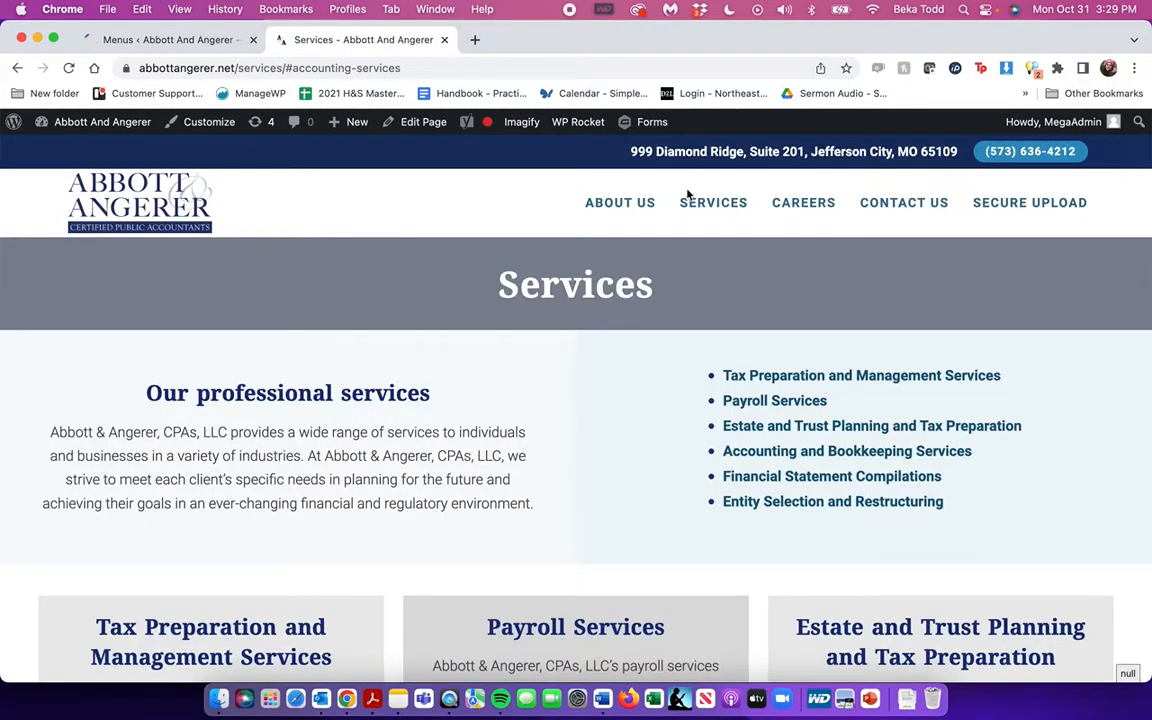
{"action": "left_click", "coordinate": [159, 36]}
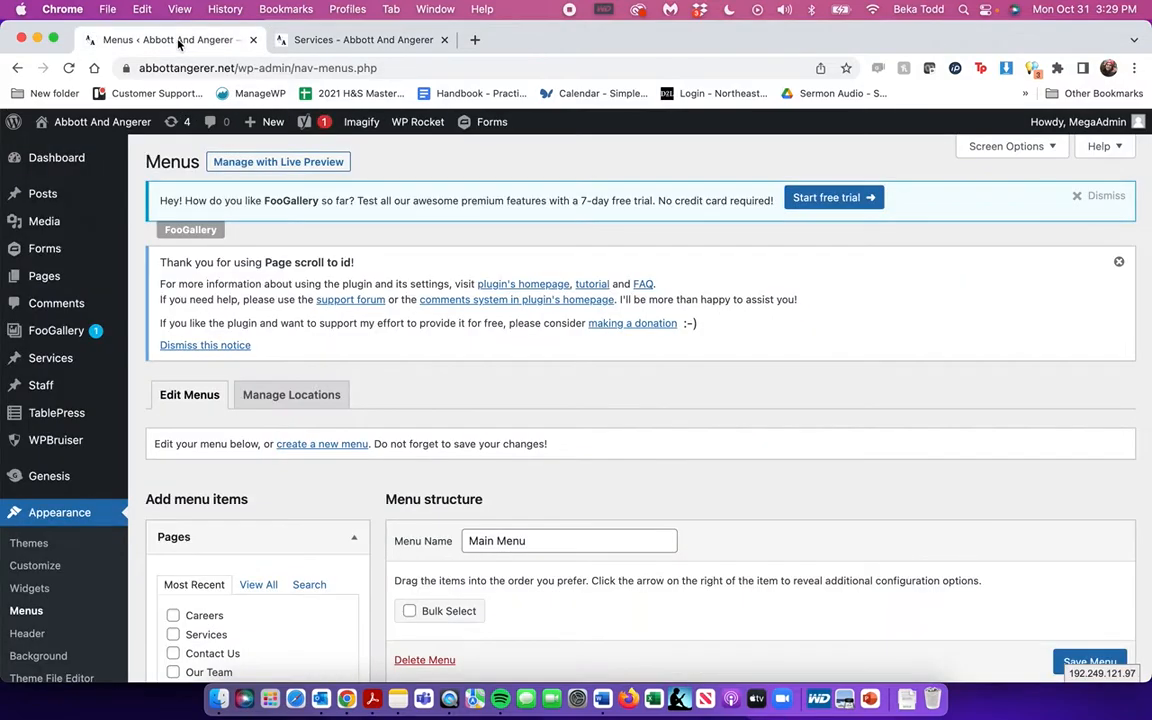
Start a new page from the Pages list and title it "Here's my new page!"
{"action": "left_click", "coordinate": [45, 276]}
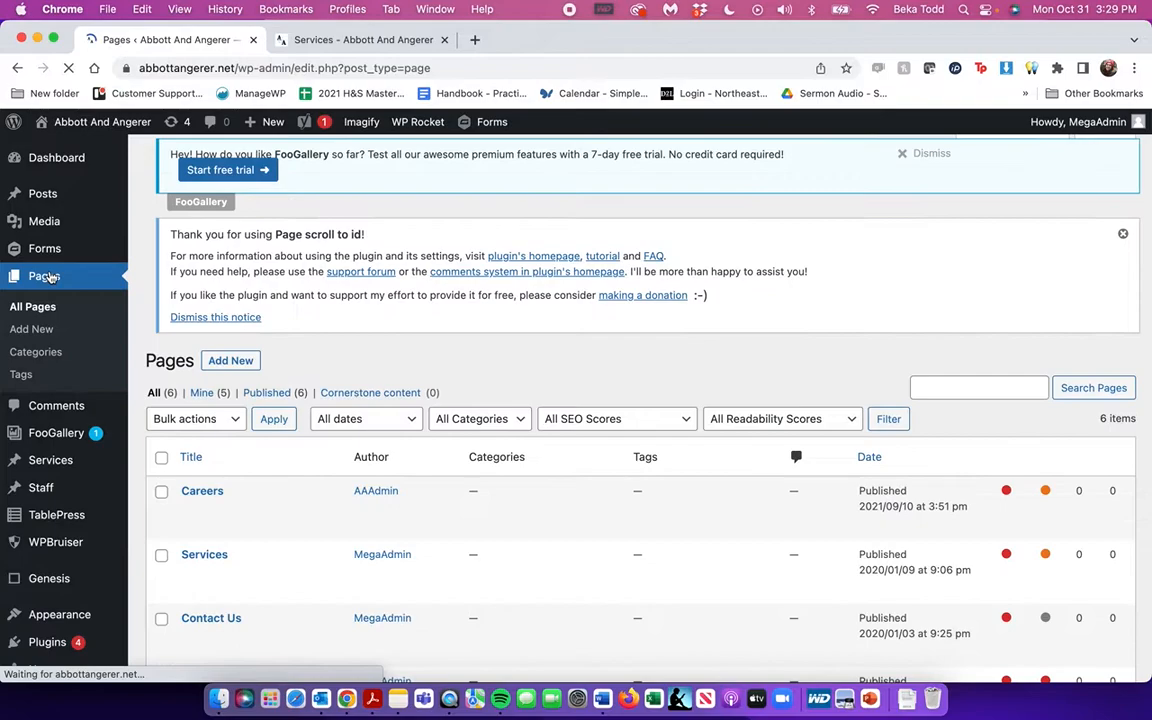
{"action": "left_click", "coordinate": [248, 362]}
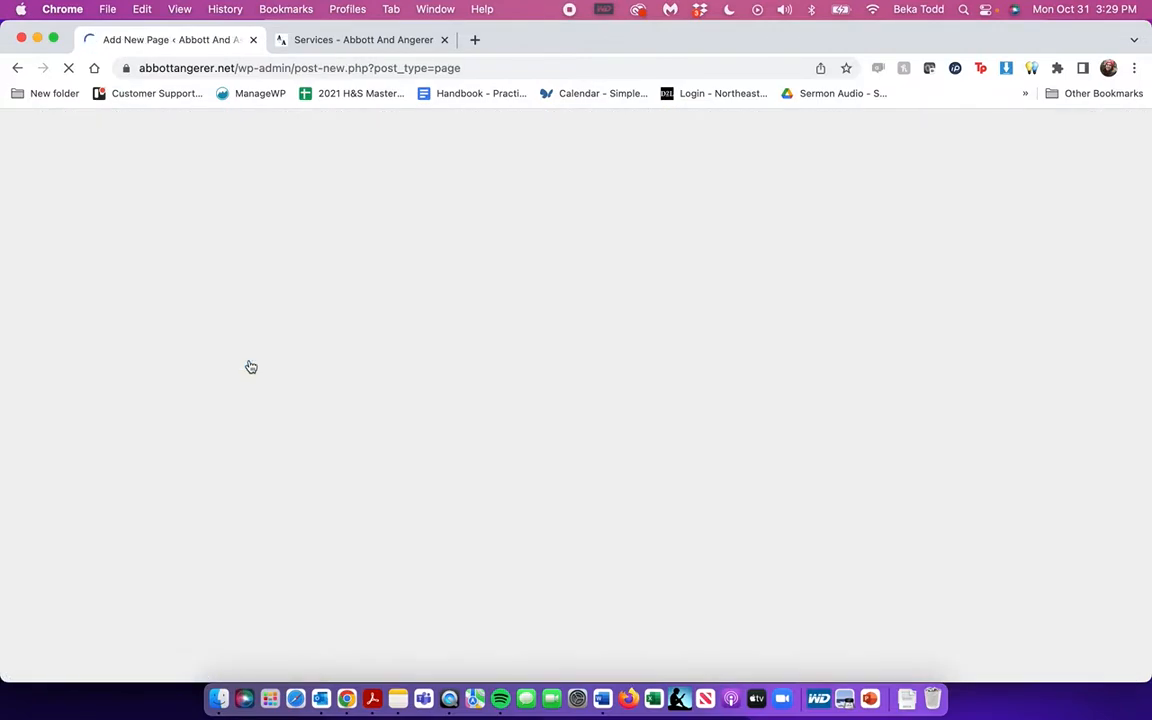
{"action": "type", "text": "Here;"}
{"action": "key", "text": "BackSpace"}
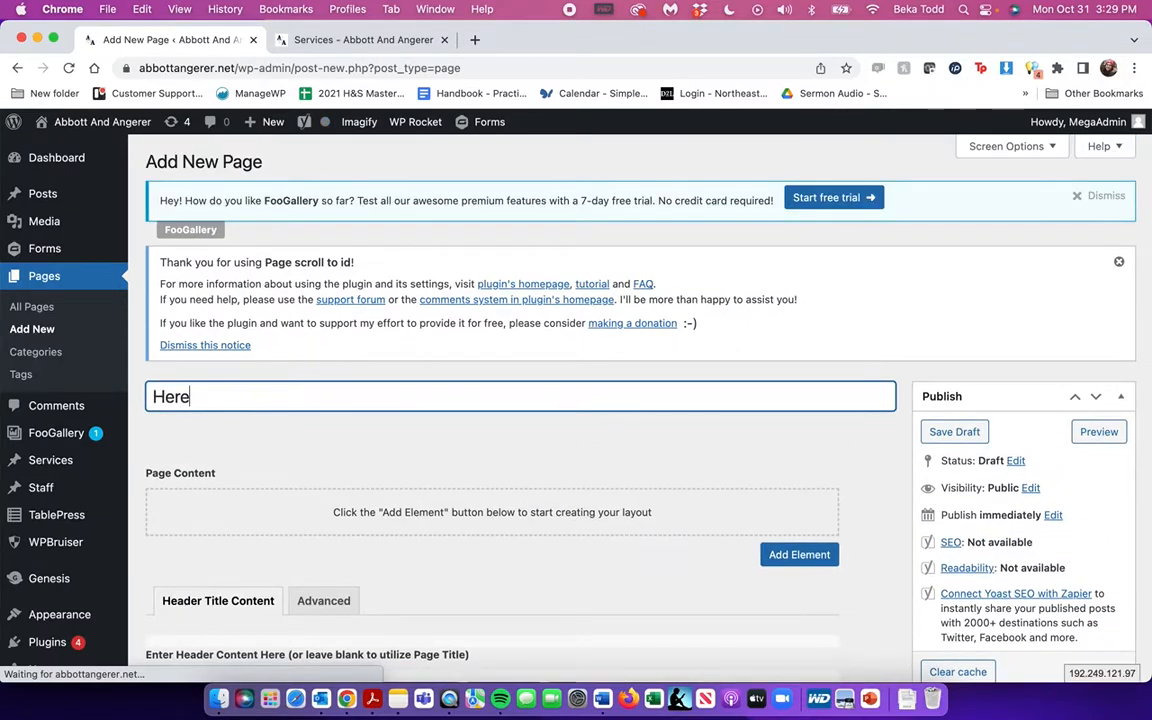
{"action": "type", "text": "'s n"}
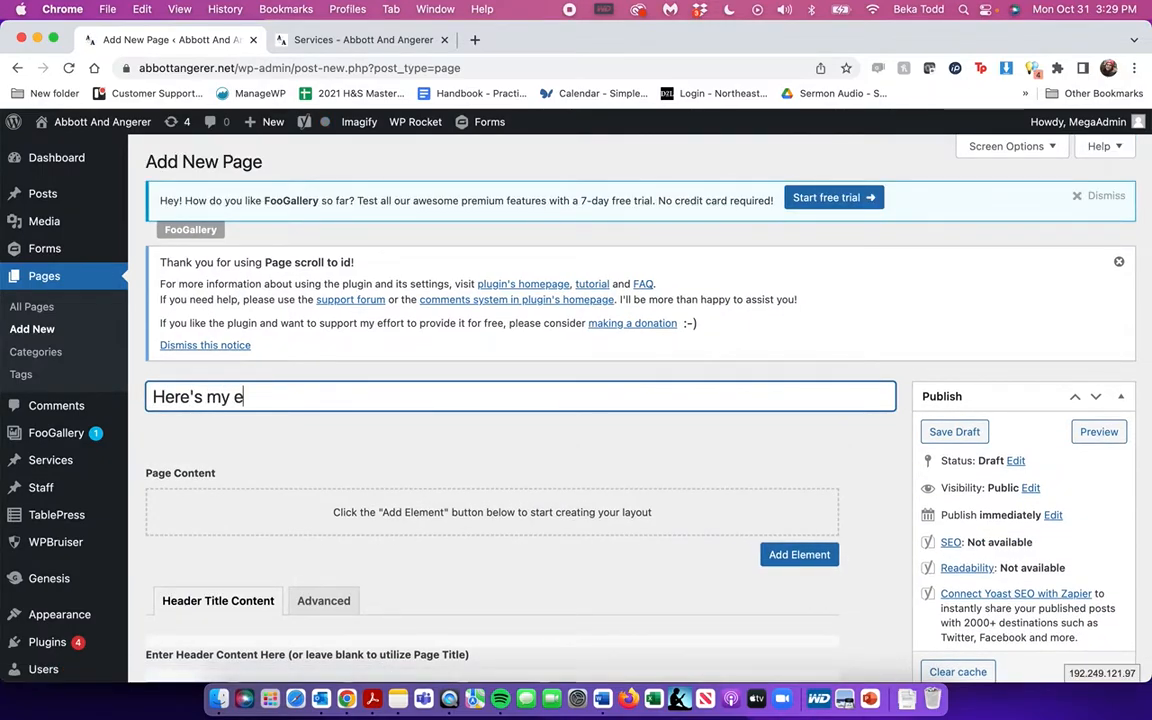
{"action": "type", "text": "ew ap"}
{"action": "key", "text": "BackSpace"}
{"action": "key", "text": "BackSpace"}
{"action": "type", "text": "pag"}
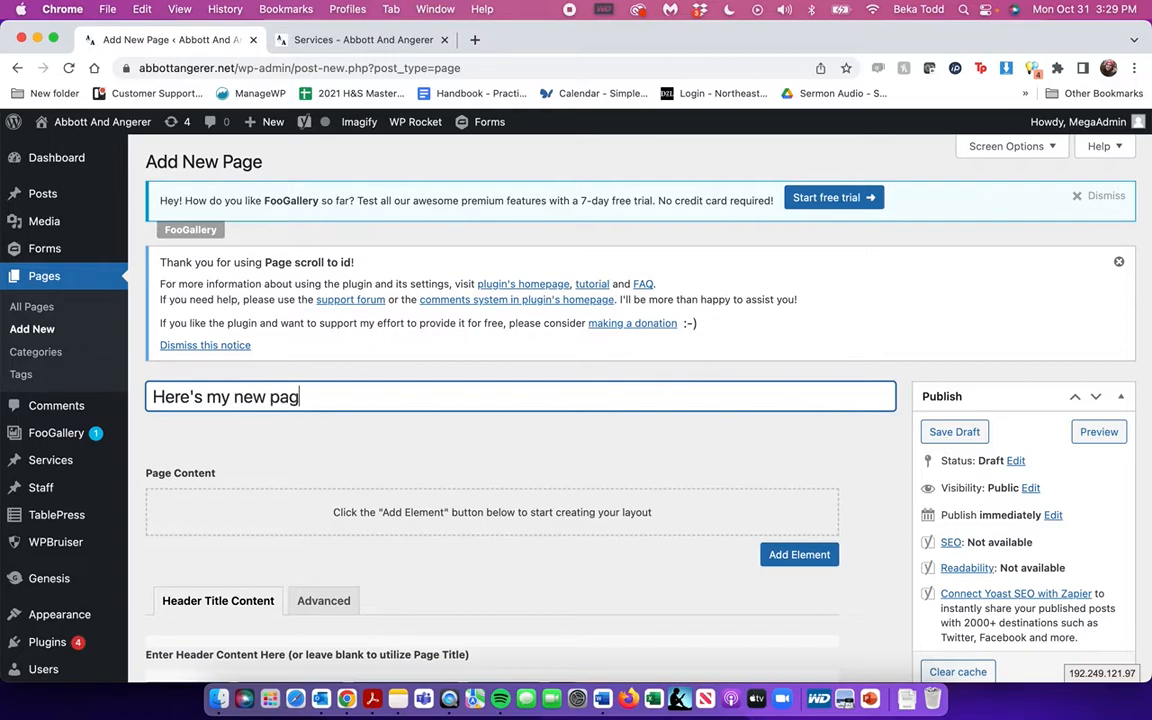
Add a Page Group element to the new page's content and review its section fields and the publishing options
{"action": "left_click", "coordinate": [782, 555]}
{"action": "left_click", "coordinate": [780, 521]}
{"action": "left_click", "coordinate": [733, 603]}
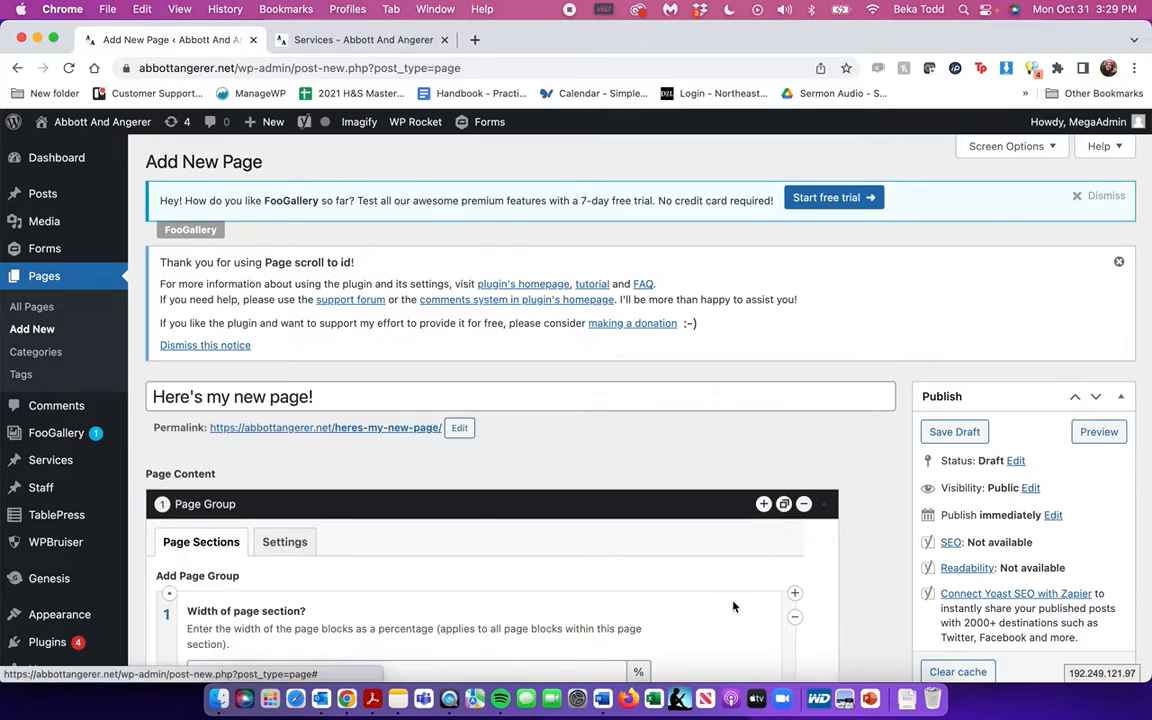
{"action": "scroll", "coordinate": [659, 539], "scroll_direction": "down", "scroll_amount": 7}
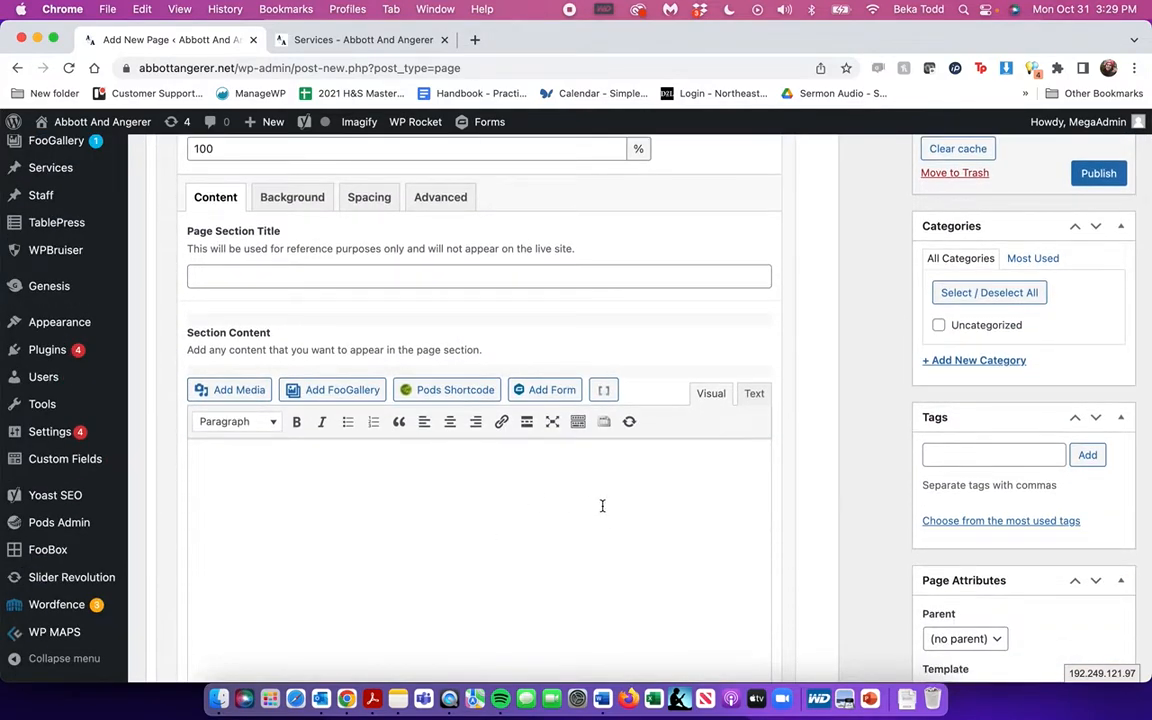
{"action": "scroll", "coordinate": [605, 515], "scroll_direction": "up", "scroll_amount": 5}
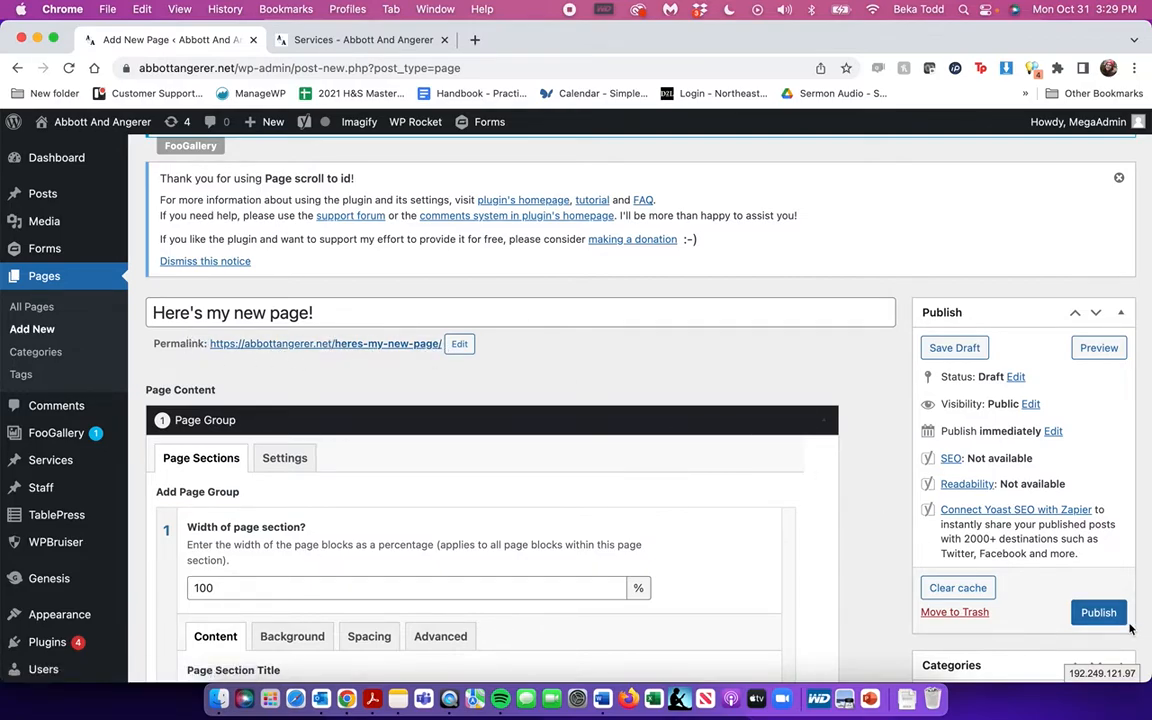
{"action": "scroll", "coordinate": [535, 551], "scroll_direction": "down", "scroll_amount": 2}
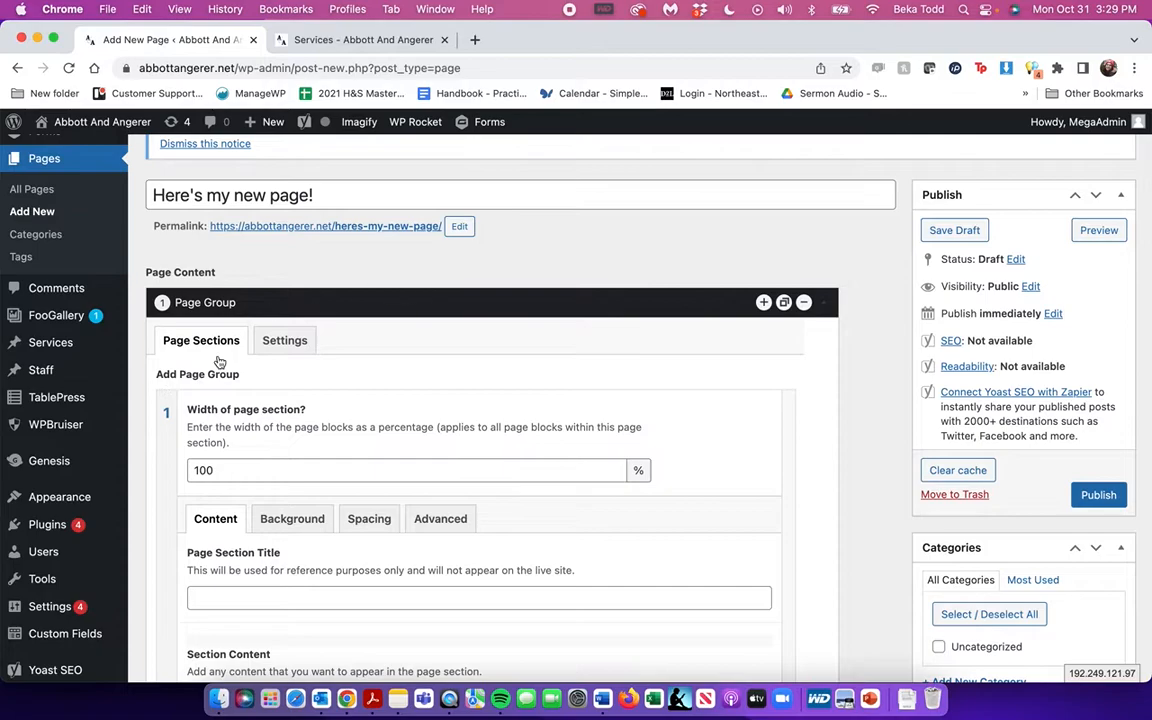
Open the Menus page in a separate browser tab, keeping the new page open for editing
{"action": "scroll", "coordinate": [180, 440], "scroll_direction": "down", "scroll_amount": 4}
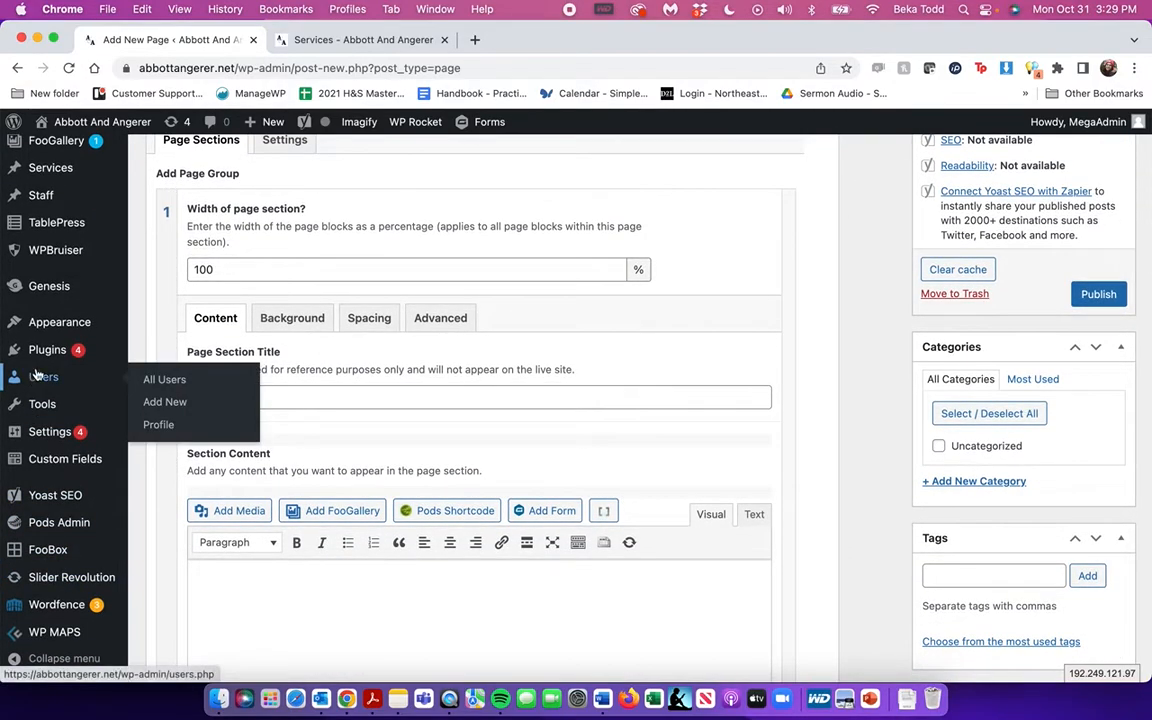
{"action": "mouse_move", "coordinate": [60, 322]}
{"action": "right_click", "coordinate": [160, 393]}
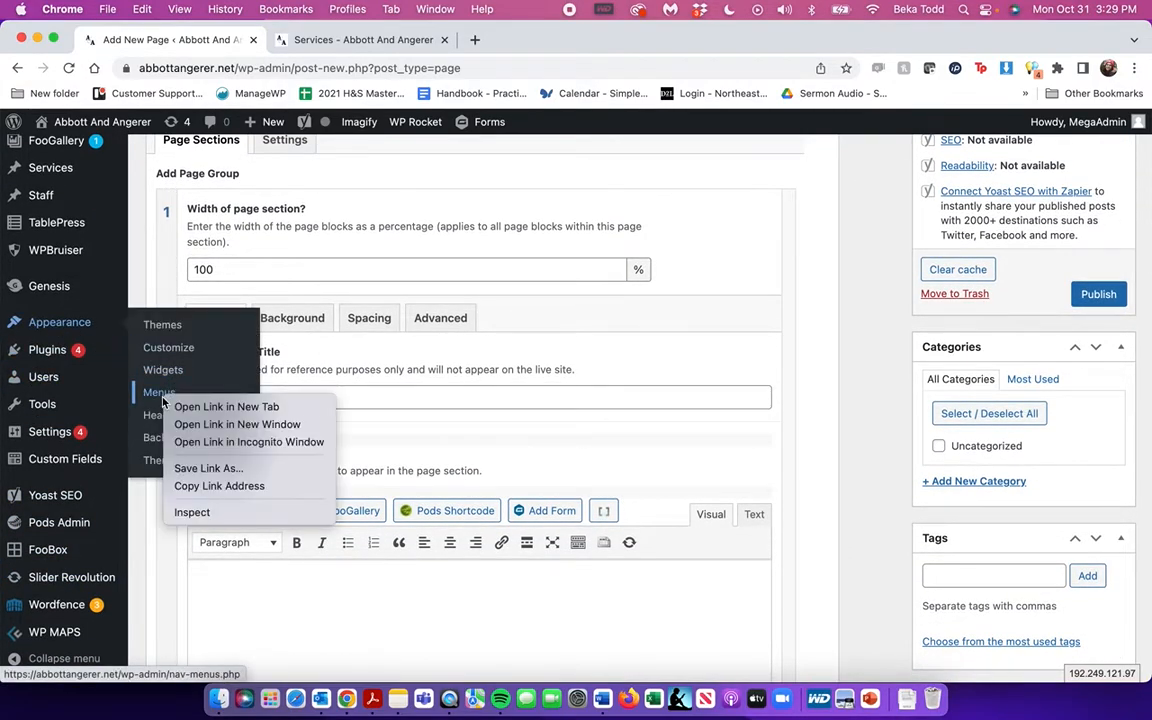
{"action": "left_click", "coordinate": [190, 404]}
{"action": "left_click", "coordinate": [350, 44]}
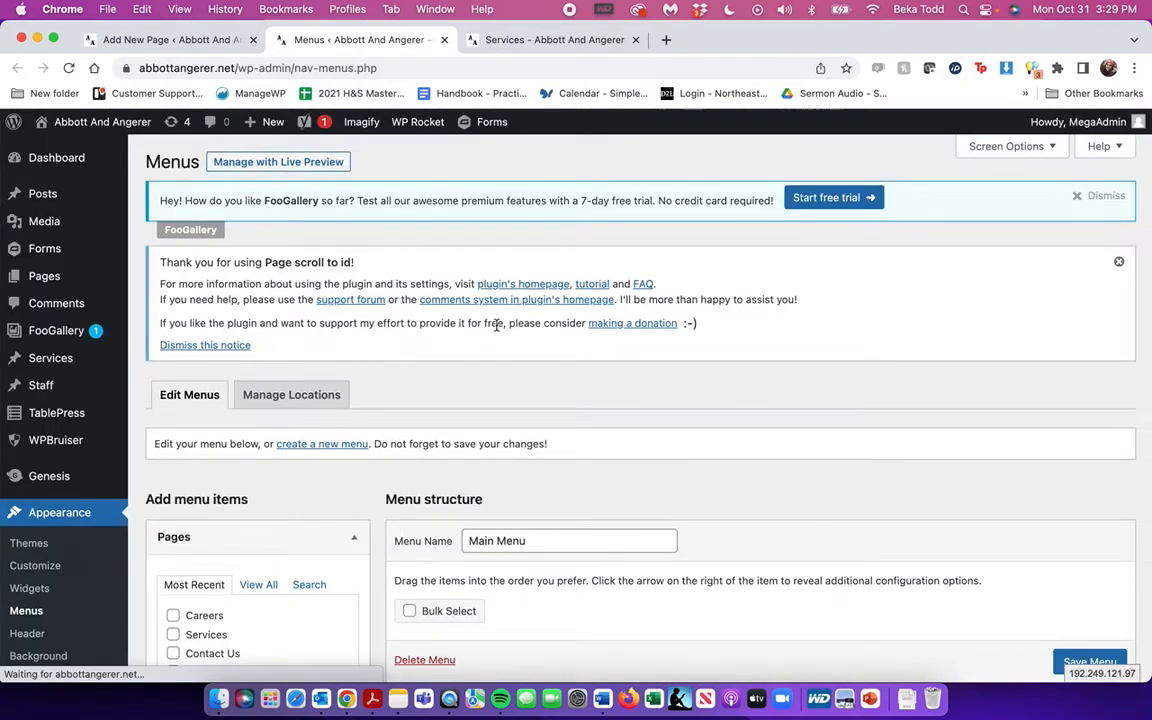
Publish the new page and reload the Menus page to update its list of recent pages
{"action": "left_click", "coordinate": [155, 42]}
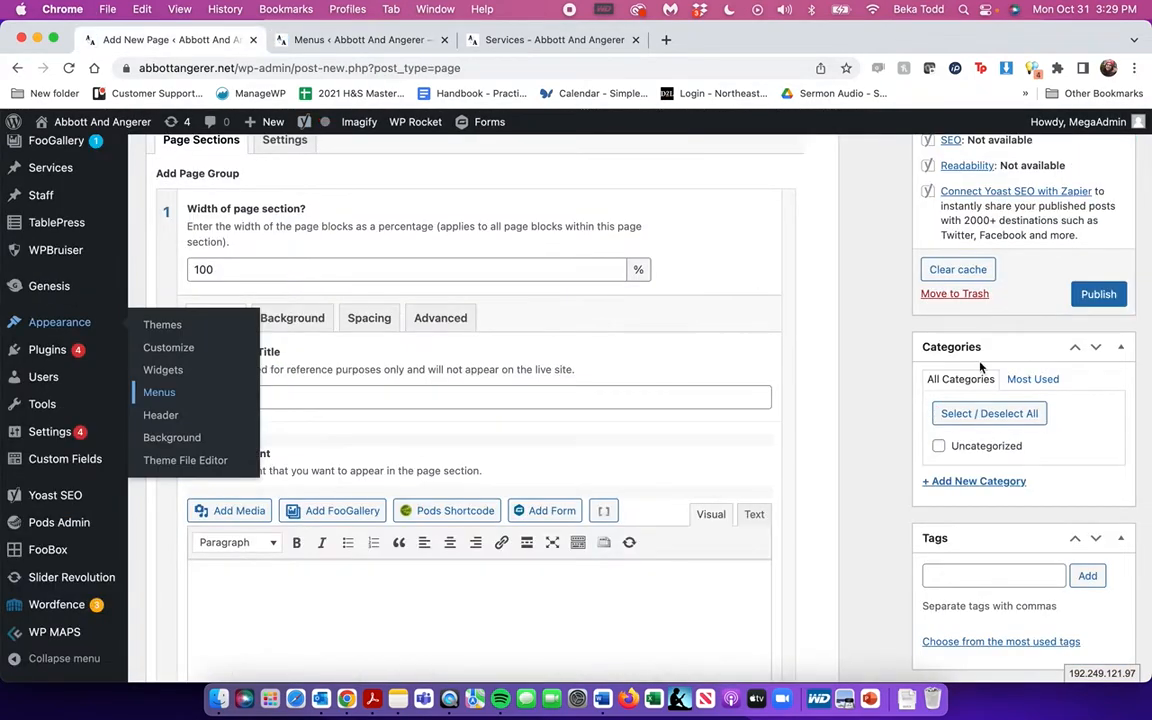
{"action": "left_click", "coordinate": [370, 50]}
{"action": "left_click", "coordinate": [66, 68]}
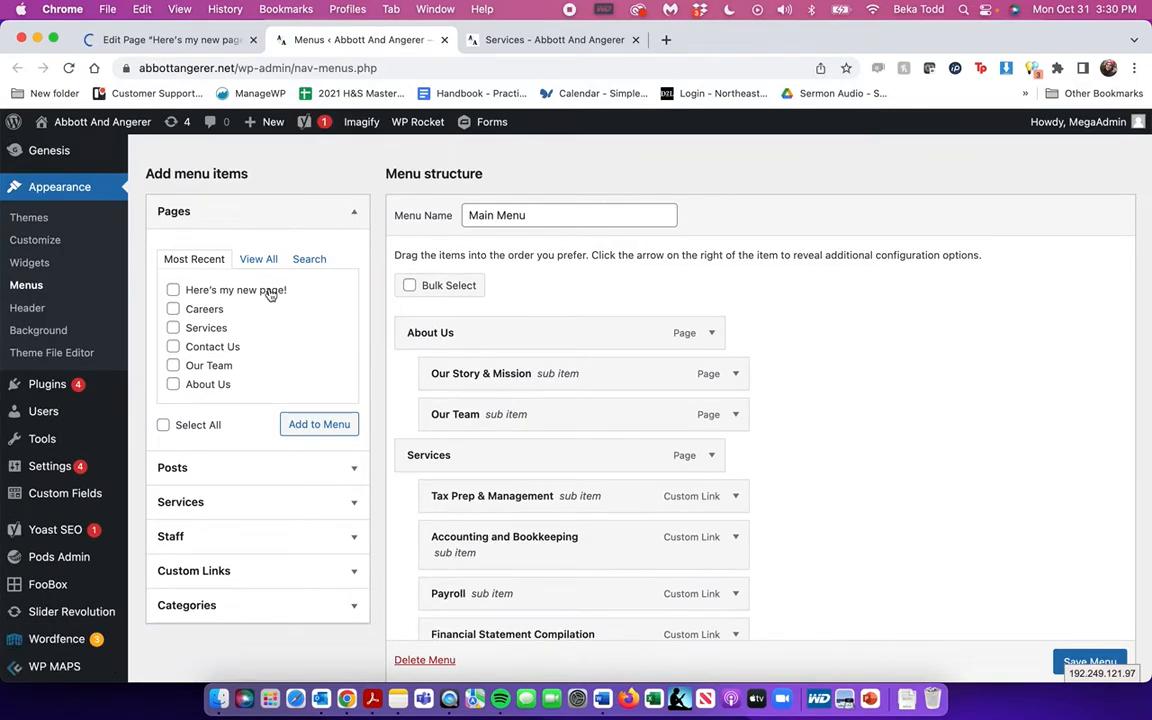
Add "Here's my new page!" to the Main Menu and place it between Careers and Contact Us
{"action": "left_click", "coordinate": [269, 292]}
{"action": "left_click", "coordinate": [320, 424]}
{"action": "scroll", "coordinate": [648, 504], "scroll_direction": "down", "scroll_amount": 5}
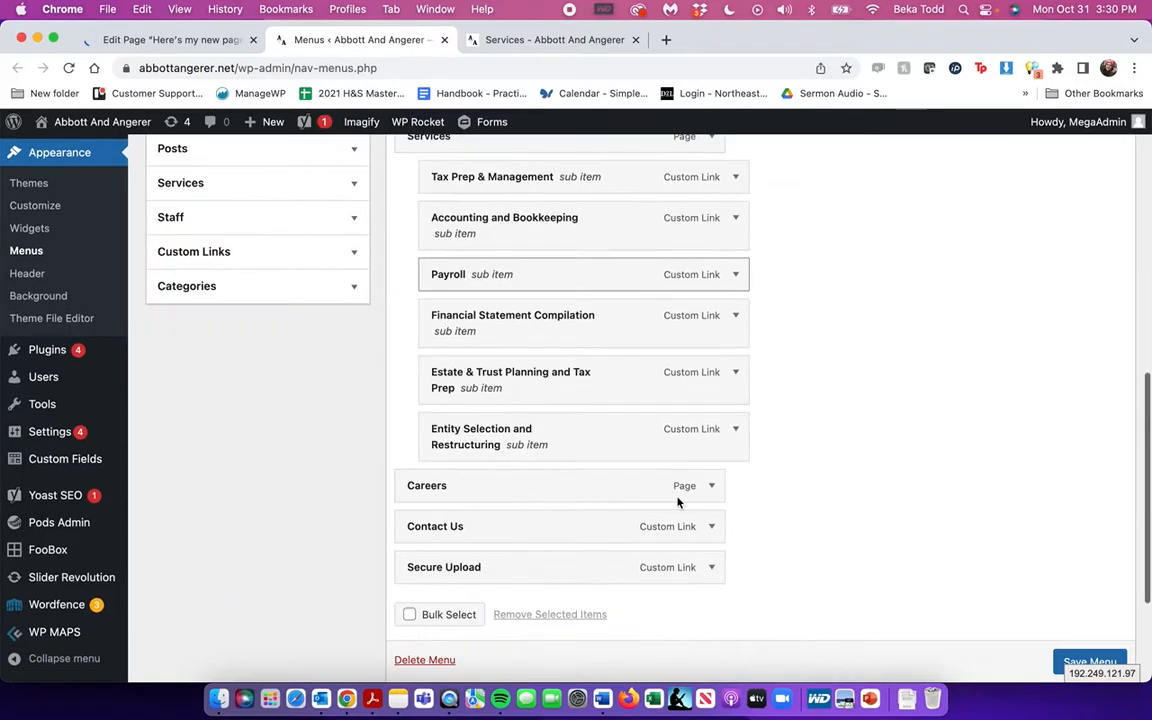
{"action": "left_click_drag", "start_coordinate": [617, 478], "coordinate": [627, 402]}
Change the new menu item's navigation label to "something else"
{"action": "left_click", "coordinate": [712, 384]}
{"action": "left_click", "coordinate": [560, 438]}
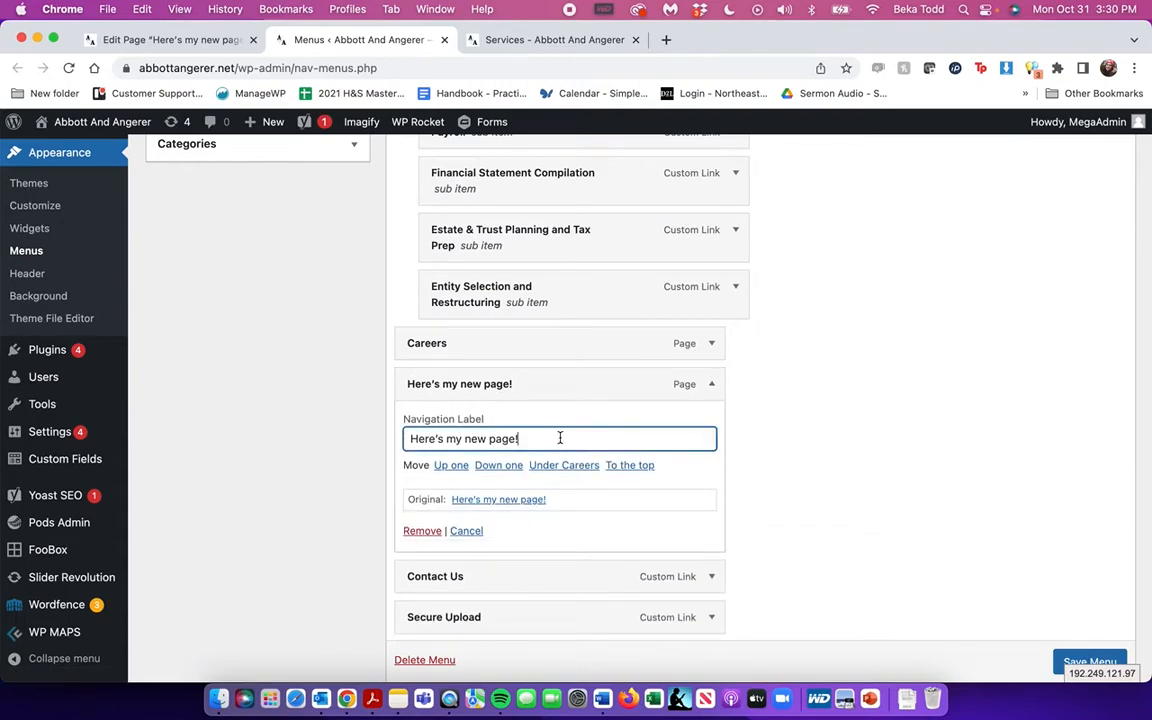
{"action": "key", "text": "super+a"}
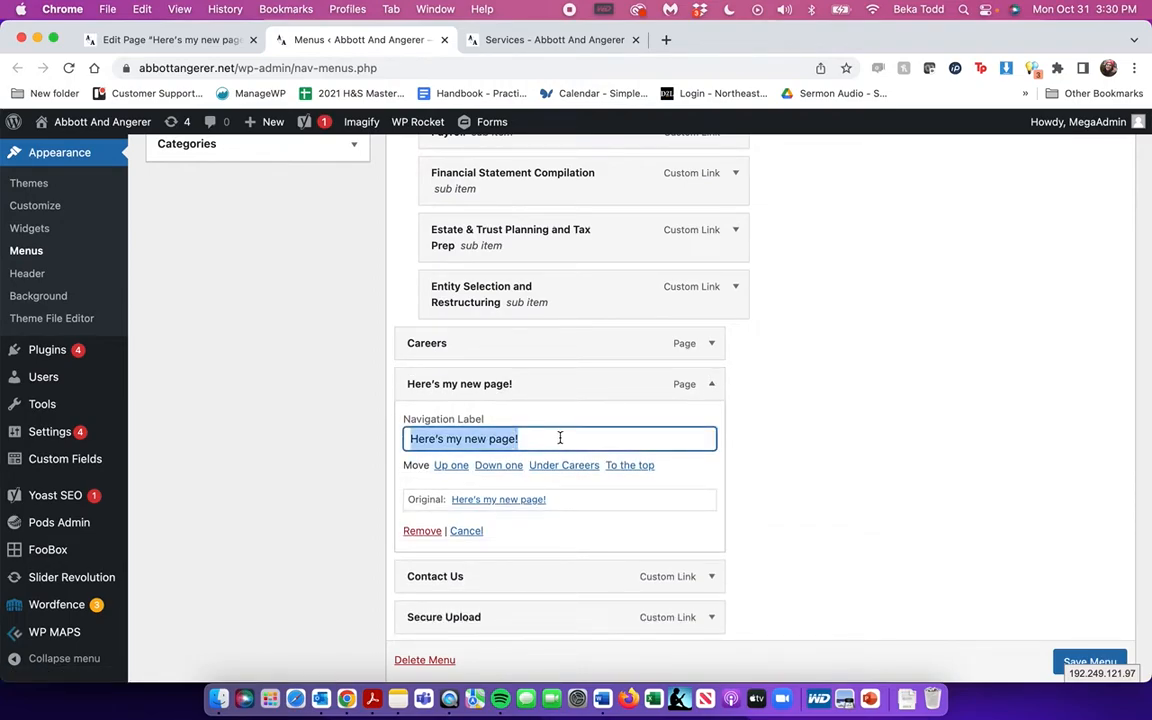
{"action": "key", "text": "BackSpace"}
{"action": "type", "text": "something else"}
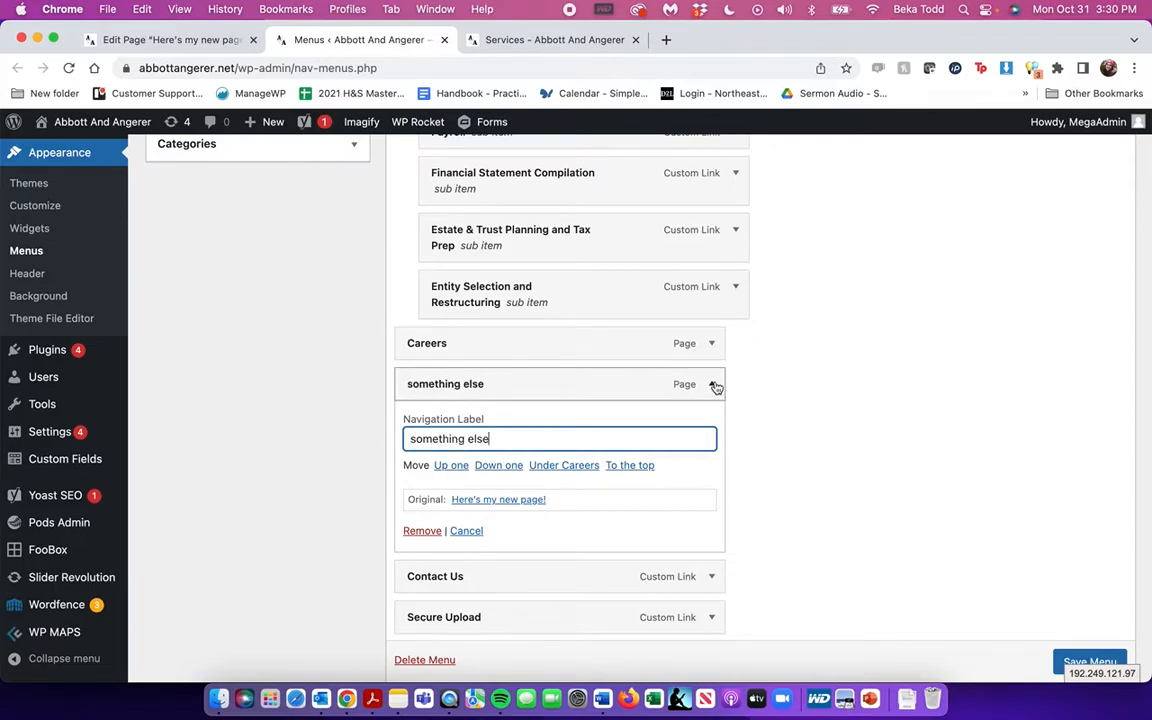
Remove the "something else" item from the Main Menu and look over the remaining structure and menu settings
{"action": "left_click", "coordinate": [423, 532]}
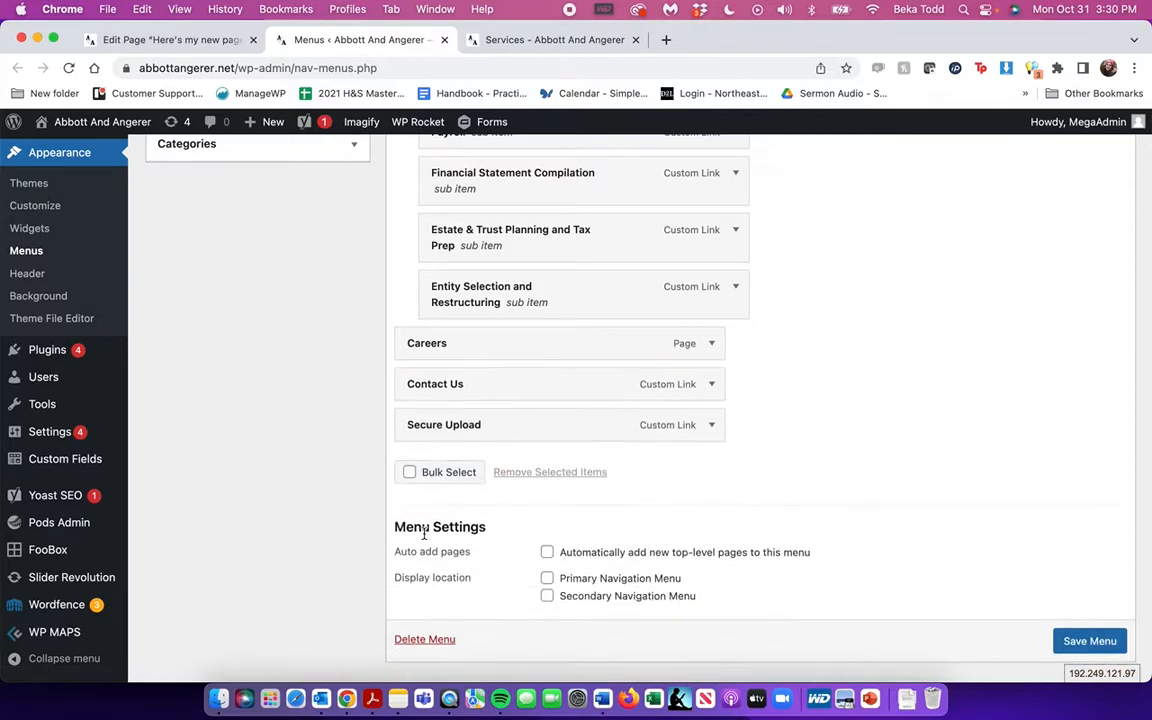
{"action": "scroll", "coordinate": [893, 387], "scroll_direction": "up", "scroll_amount": 1}
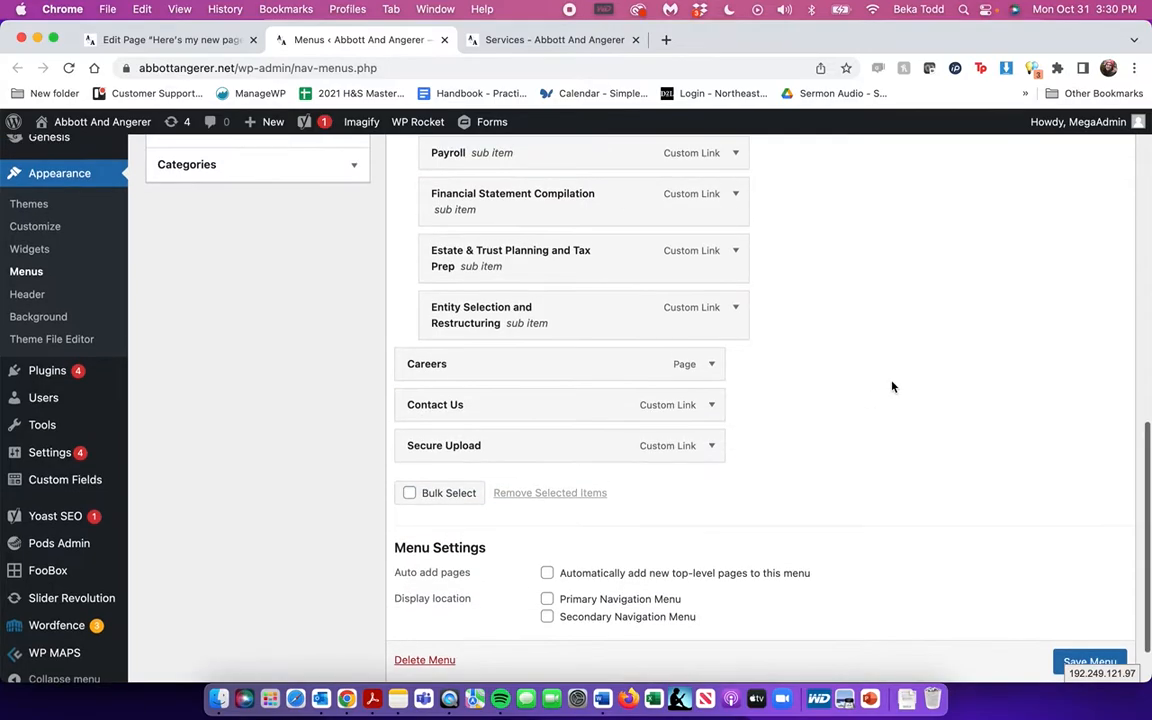
{"action": "scroll", "coordinate": [893, 387], "scroll_direction": "down", "scroll_amount": 1}
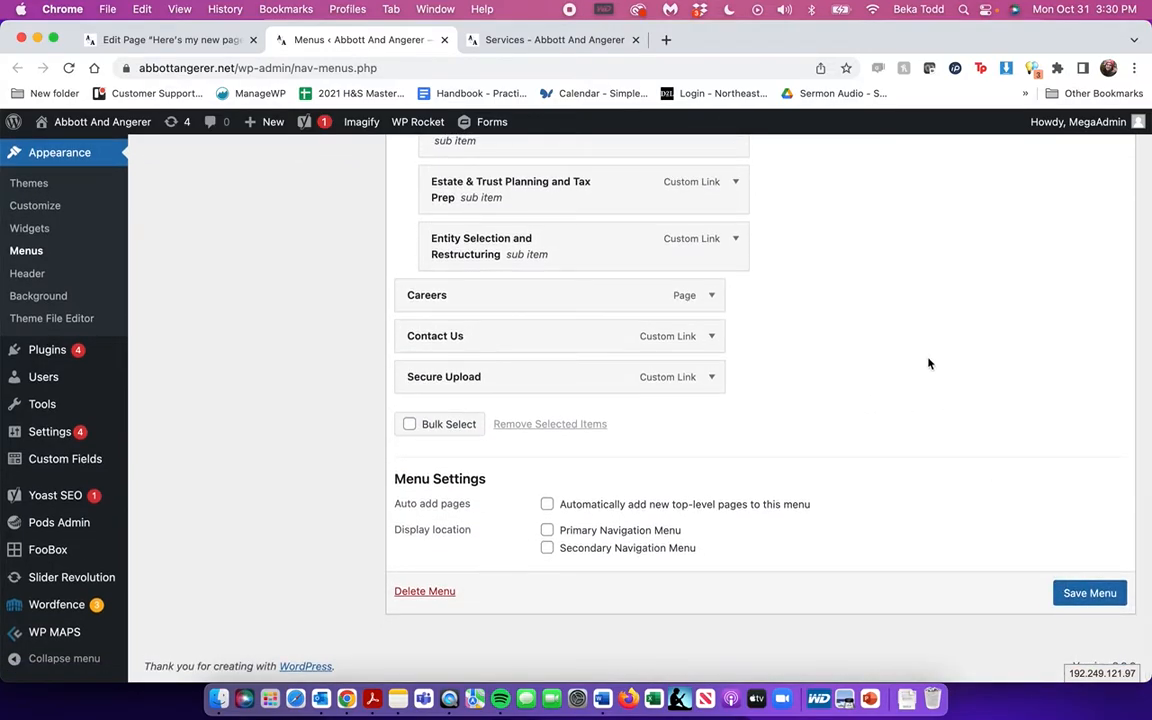
{"action": "scroll", "coordinate": [928, 363], "scroll_direction": "up", "scroll_amount": 15}
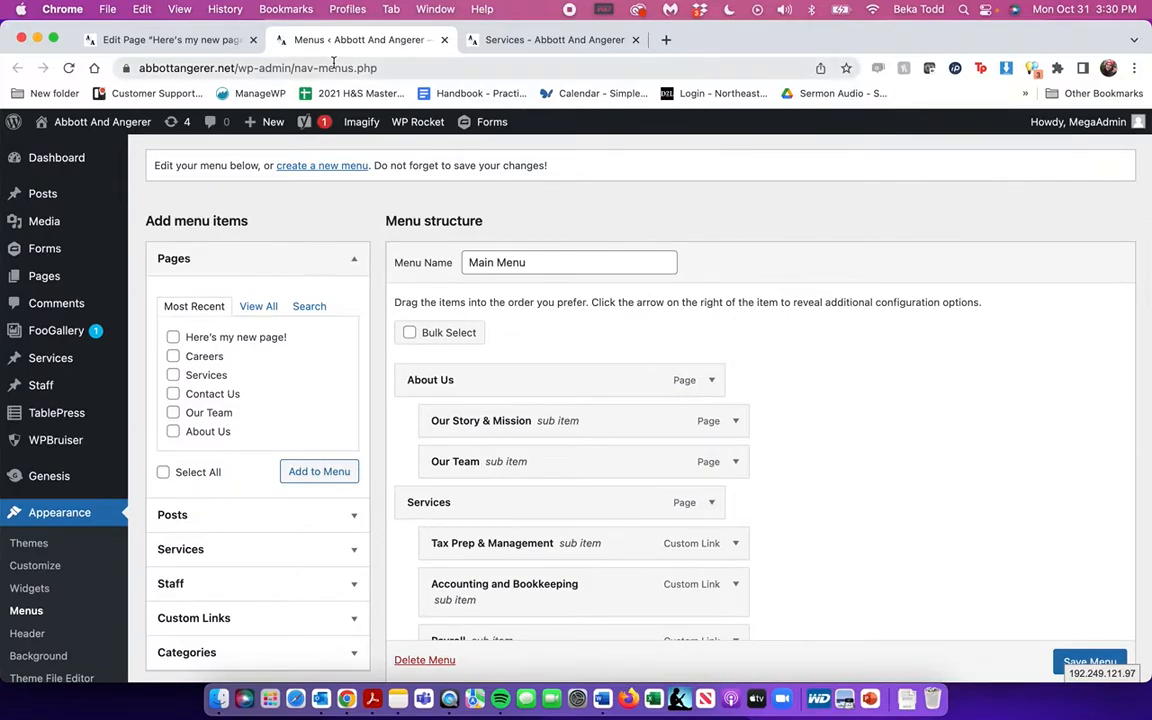
Move the published page "Here's my new page!" to the trash
{"action": "left_click", "coordinate": [172, 40]}
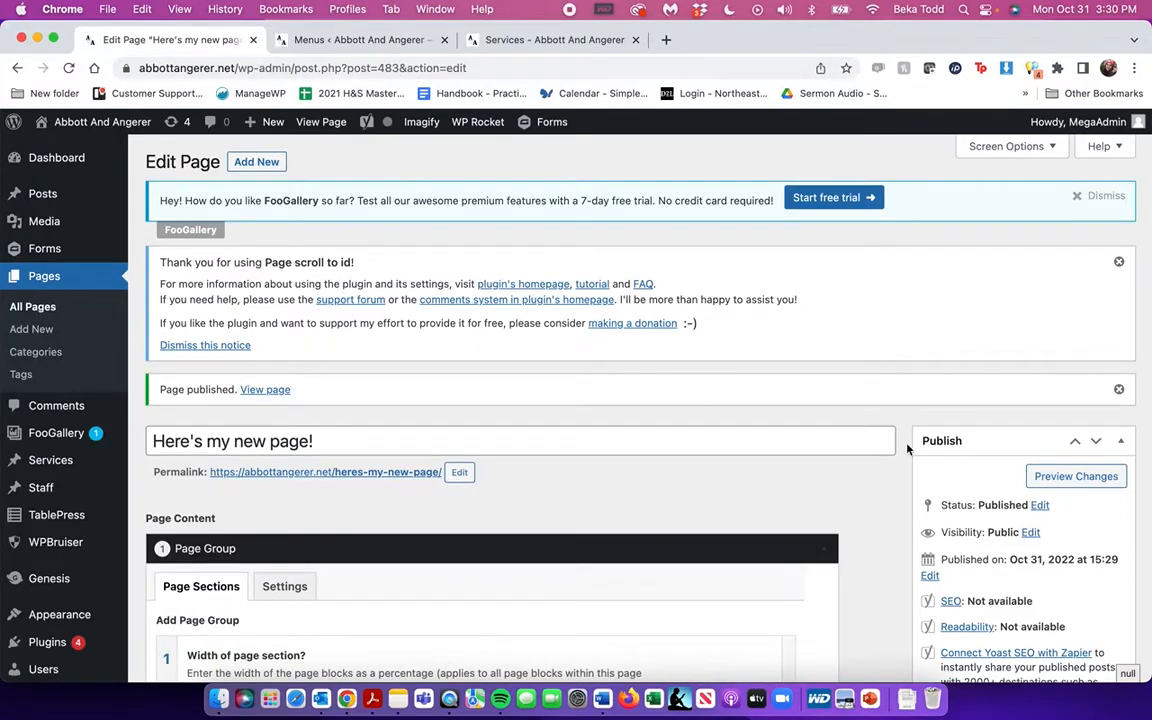
{"action": "scroll", "coordinate": [907, 449], "scroll_direction": "down", "scroll_amount": 5}
{"action": "left_click", "coordinate": [950, 367]}
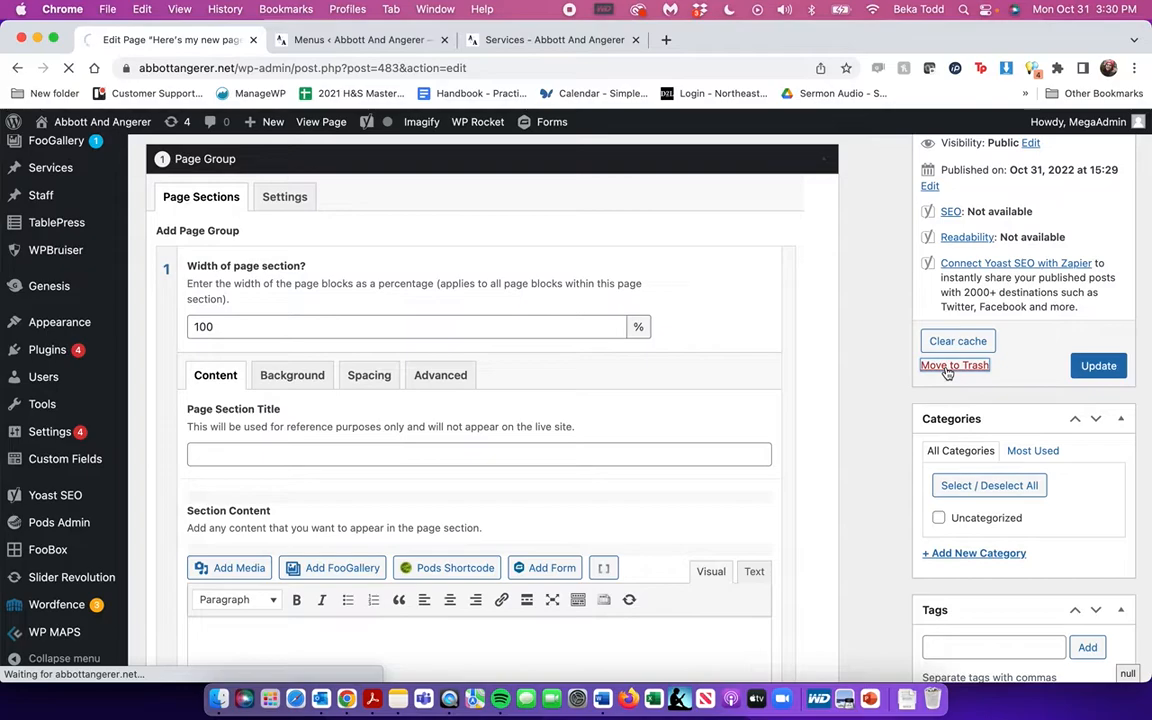
Leave the Menus page without saving, open the Users list, and review the accounts and the remaining admin sections
{"action": "left_click", "coordinate": [316, 42]}
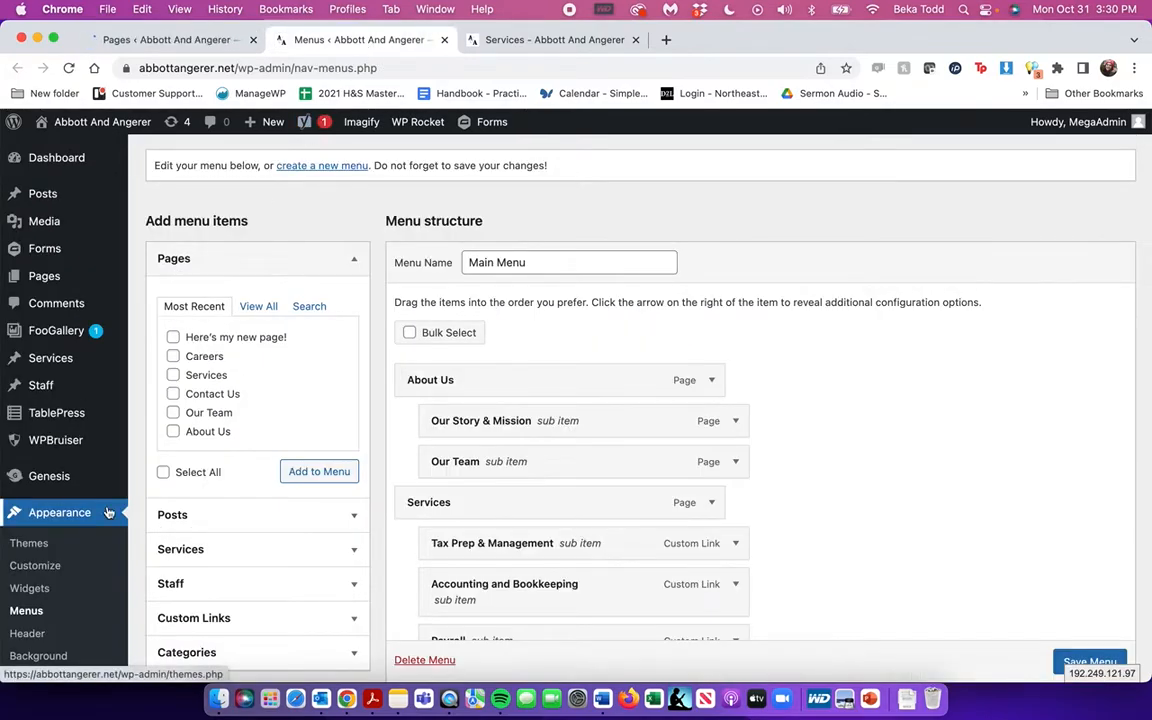
{"action": "scroll", "coordinate": [108, 512], "scroll_direction": "down", "scroll_amount": 3}
{"action": "mouse_move", "coordinate": [50, 398]}
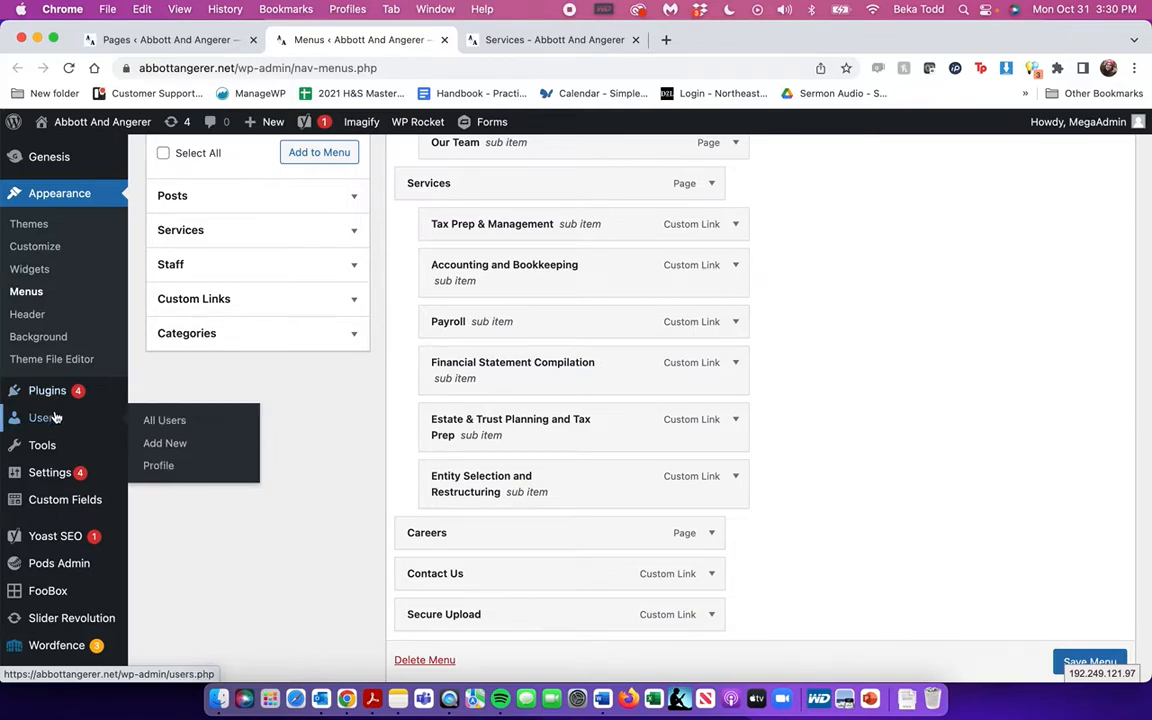
{"action": "left_click", "coordinate": [54, 418]}
{"action": "left_click", "coordinate": [620, 285]}
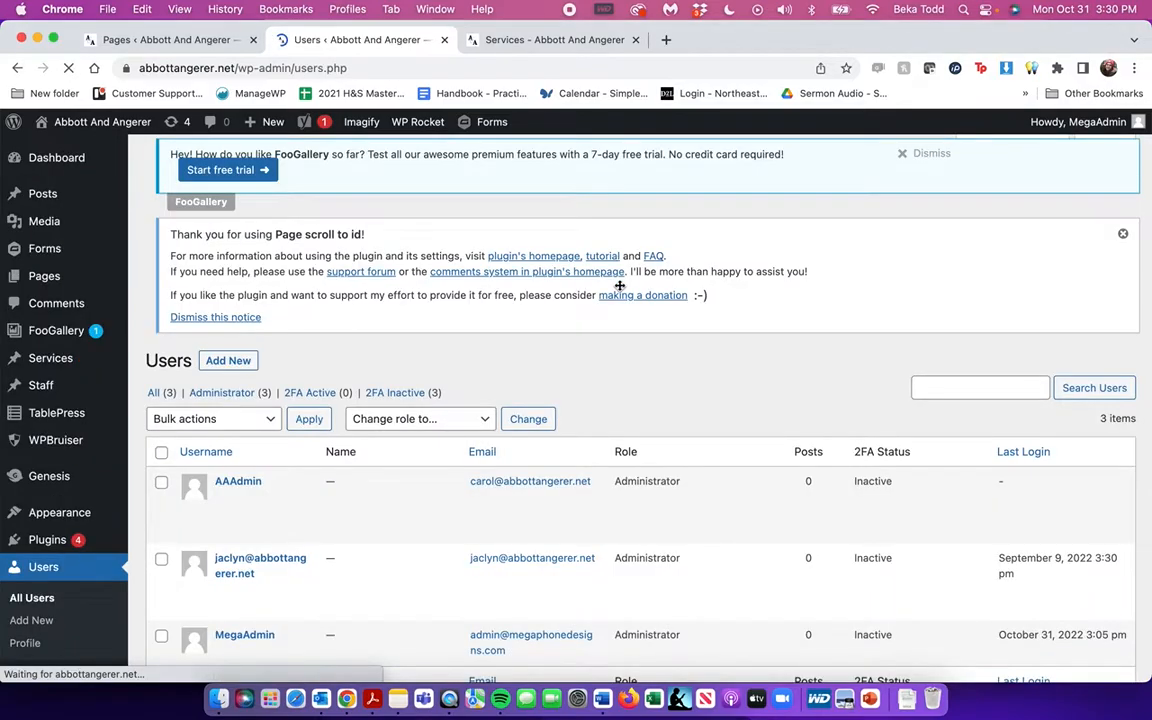
{"action": "scroll", "coordinate": [563, 505], "scroll_direction": "down", "scroll_amount": 3}
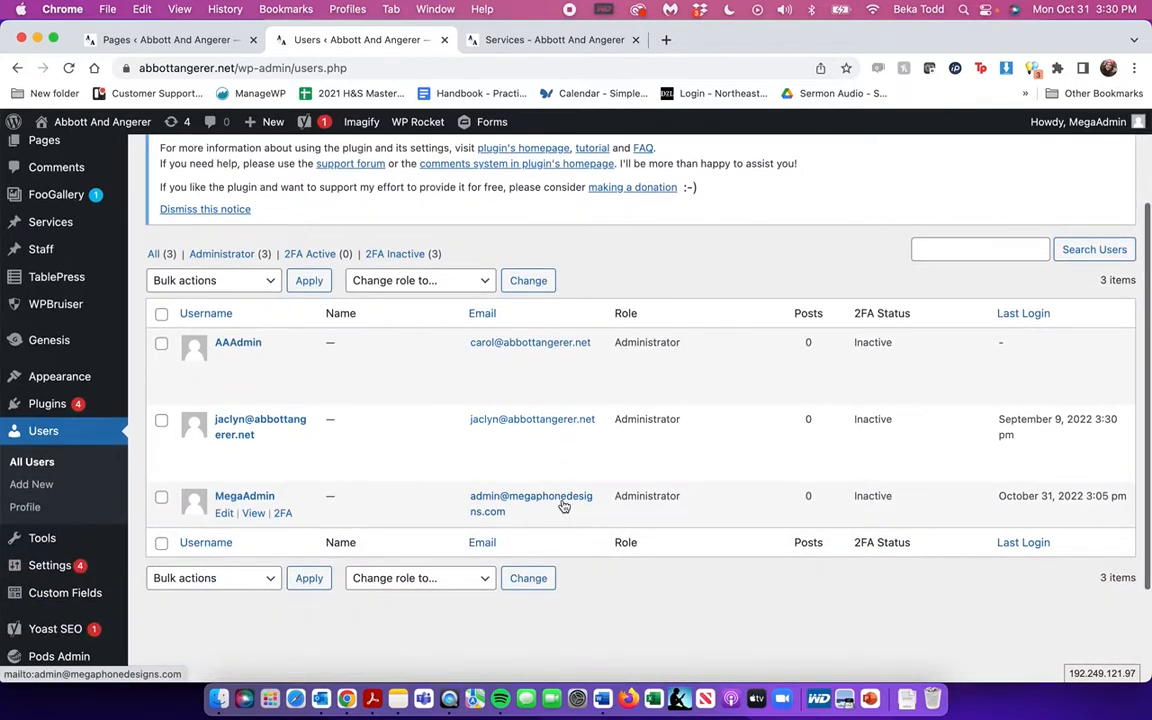
{"action": "scroll", "coordinate": [305, 450], "scroll_direction": "down", "scroll_amount": 3}
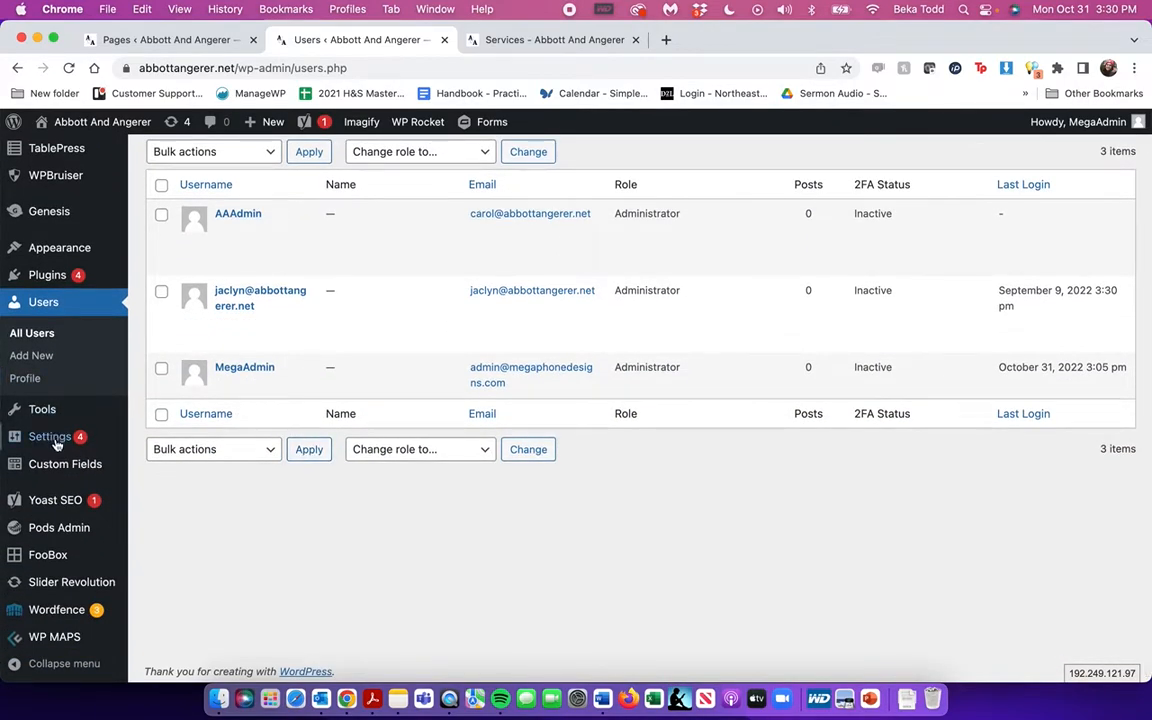
{"action": "mouse_move", "coordinate": [62, 526]}
{"action": "scroll", "coordinate": [66, 530], "scroll_direction": "down", "scroll_amount": 1}
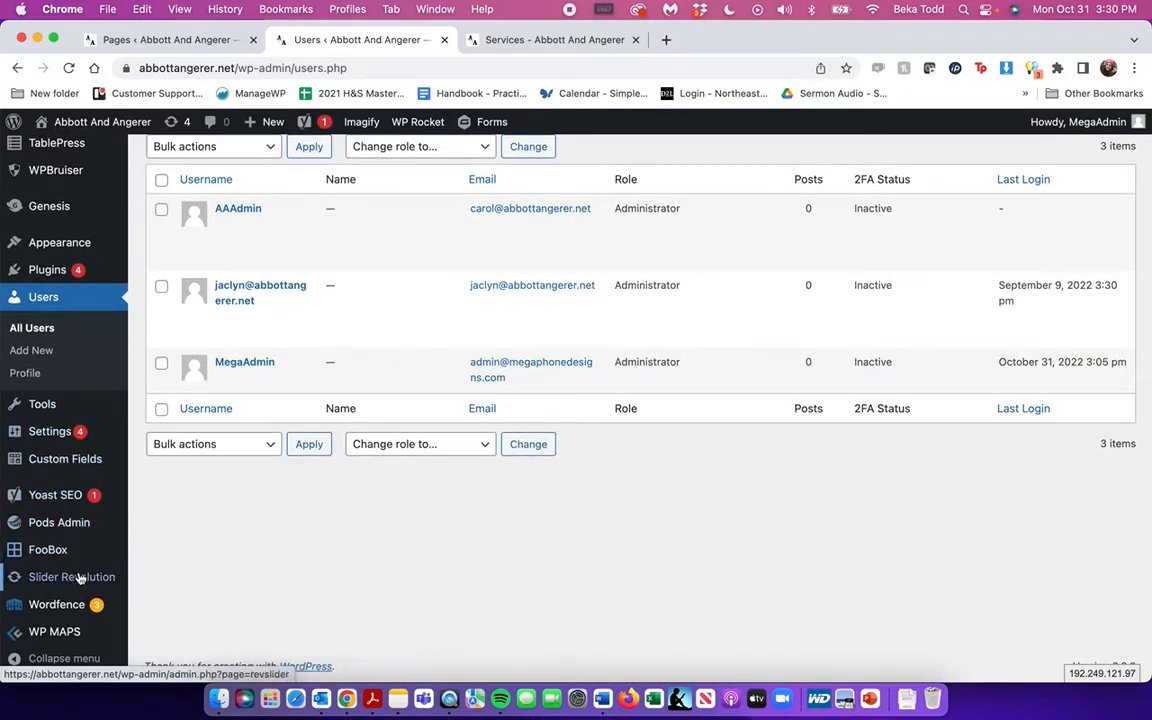
Open Slider Revolution in the admin area and view the slider on the live site's home page
{"action": "left_click", "coordinate": [77, 577]}
{"action": "left_click", "coordinate": [510, 39]}
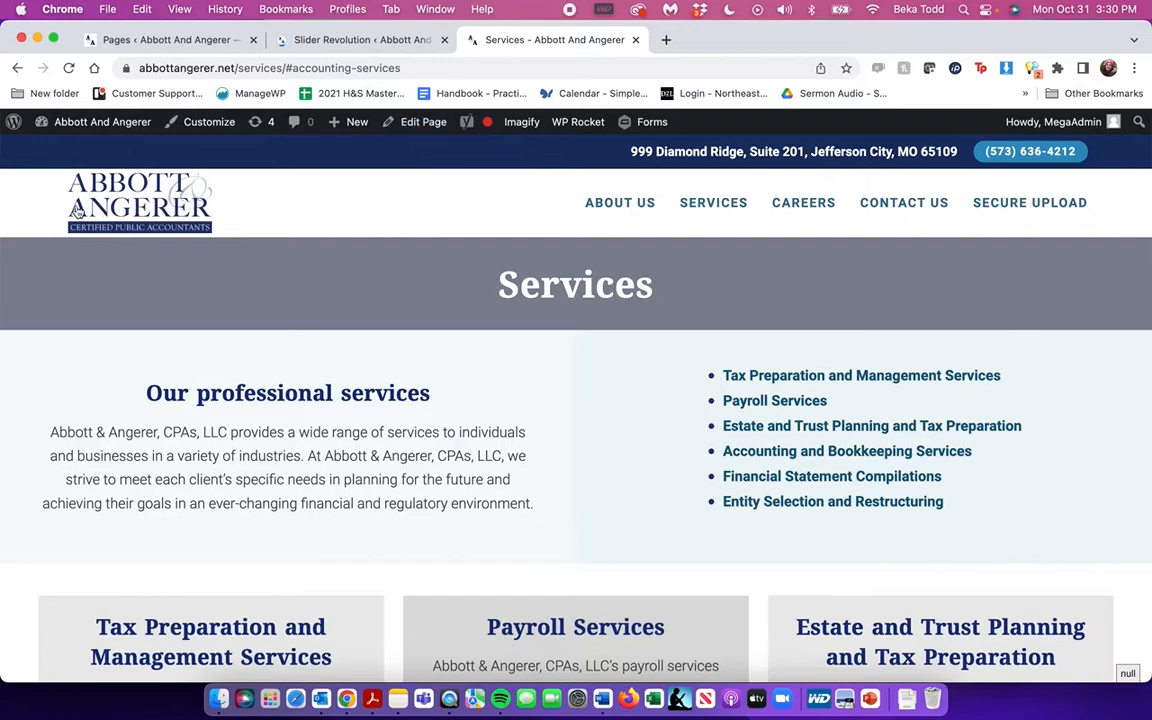
{"action": "left_click", "coordinate": [113, 200]}
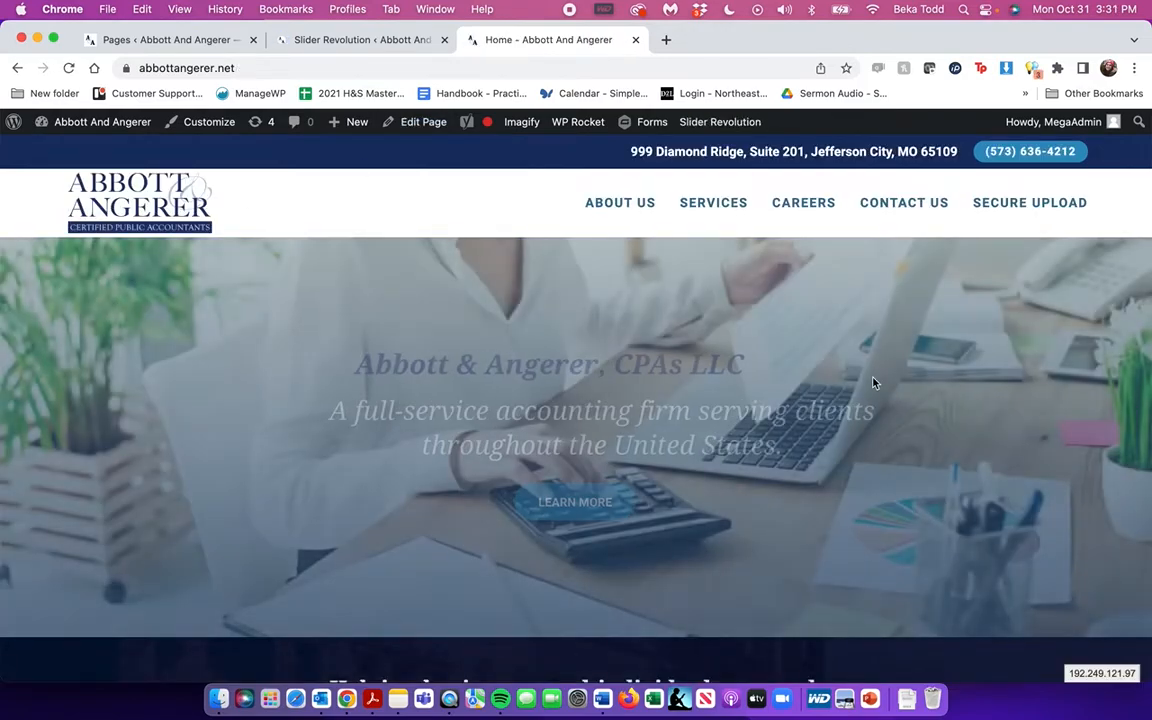
Return to the Slider Revolution modules and open the "home" module in the slide editor
{"action": "left_click", "coordinate": [343, 43]}
{"action": "scroll", "coordinate": [509, 525], "scroll_direction": "down", "scroll_amount": 5}
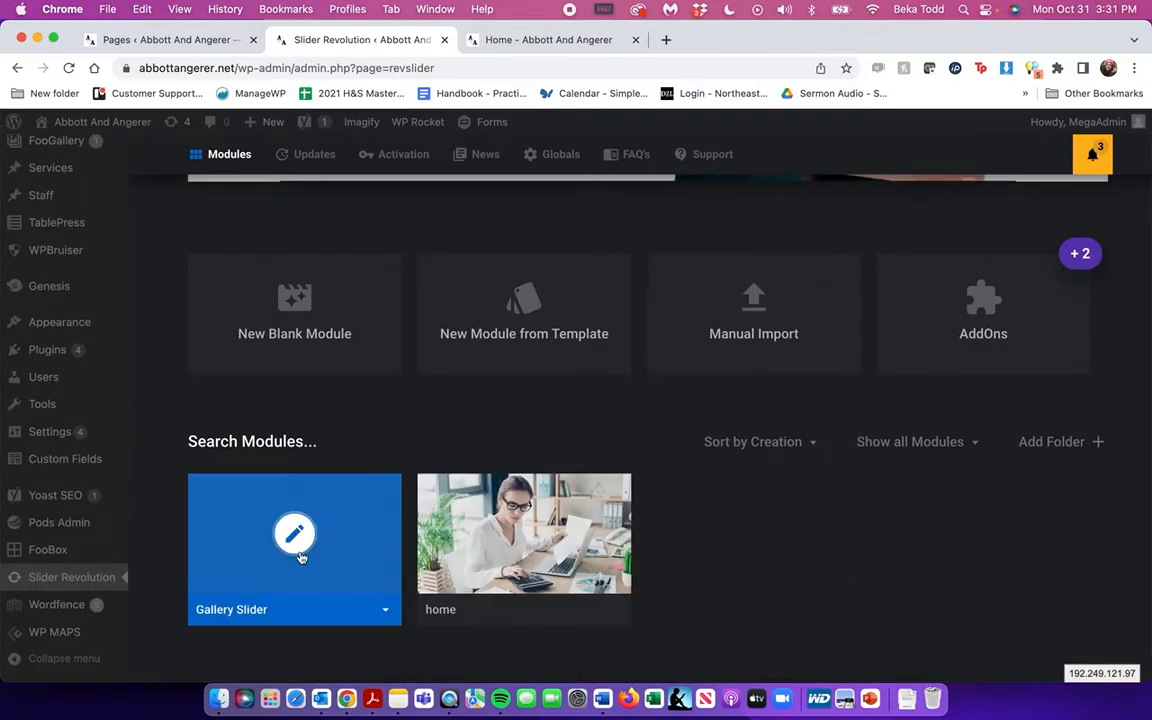
{"action": "scroll", "coordinate": [369, 552], "scroll_direction": "down", "scroll_amount": 2}
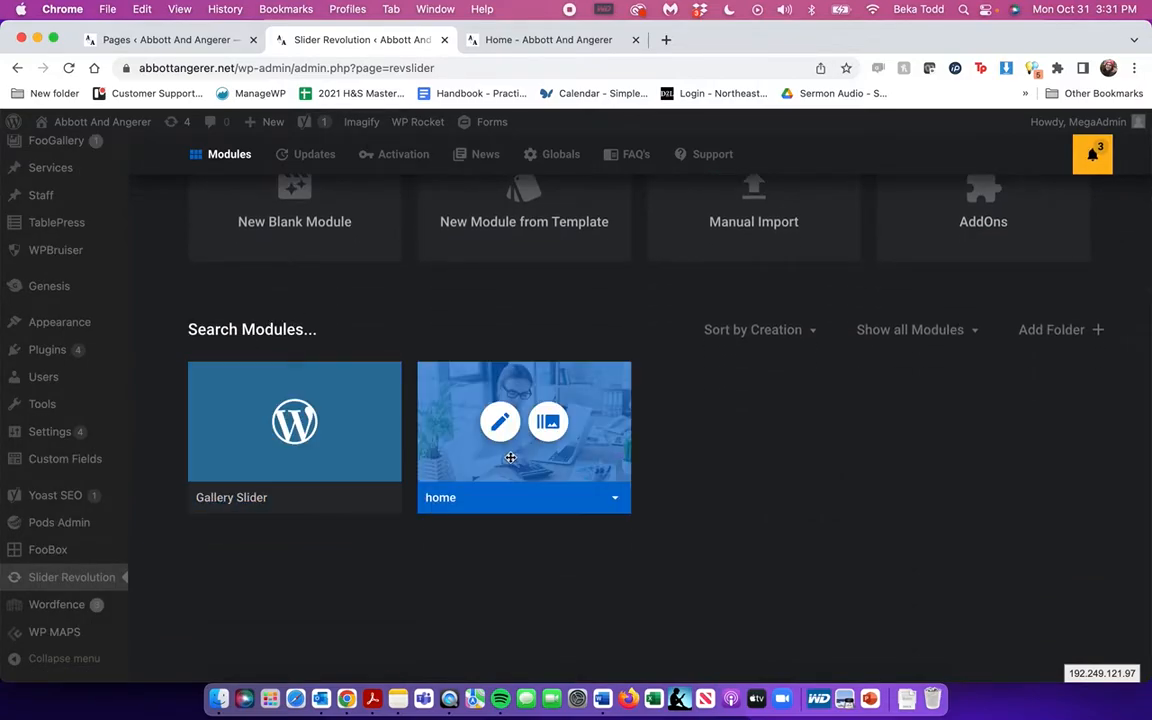
{"action": "left_click", "coordinate": [502, 422]}
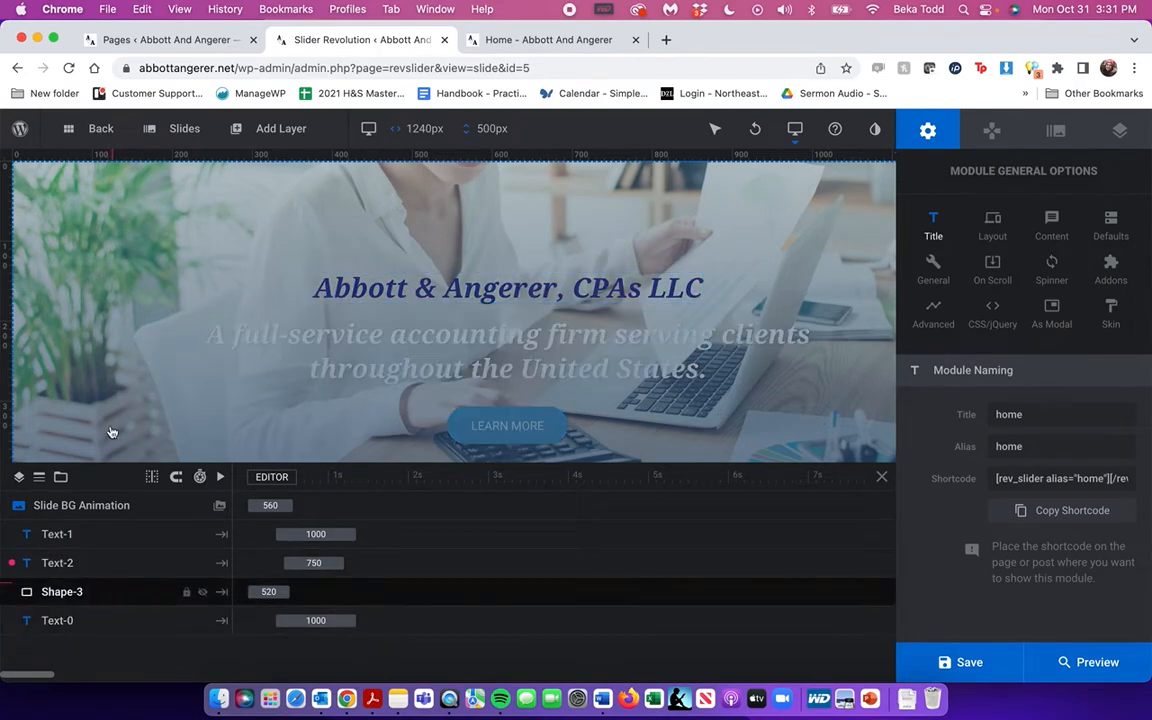
Look over the module's slide list and the first slide's text layers, including the heading's editable content
{"action": "mouse_move", "coordinate": [184, 130]}
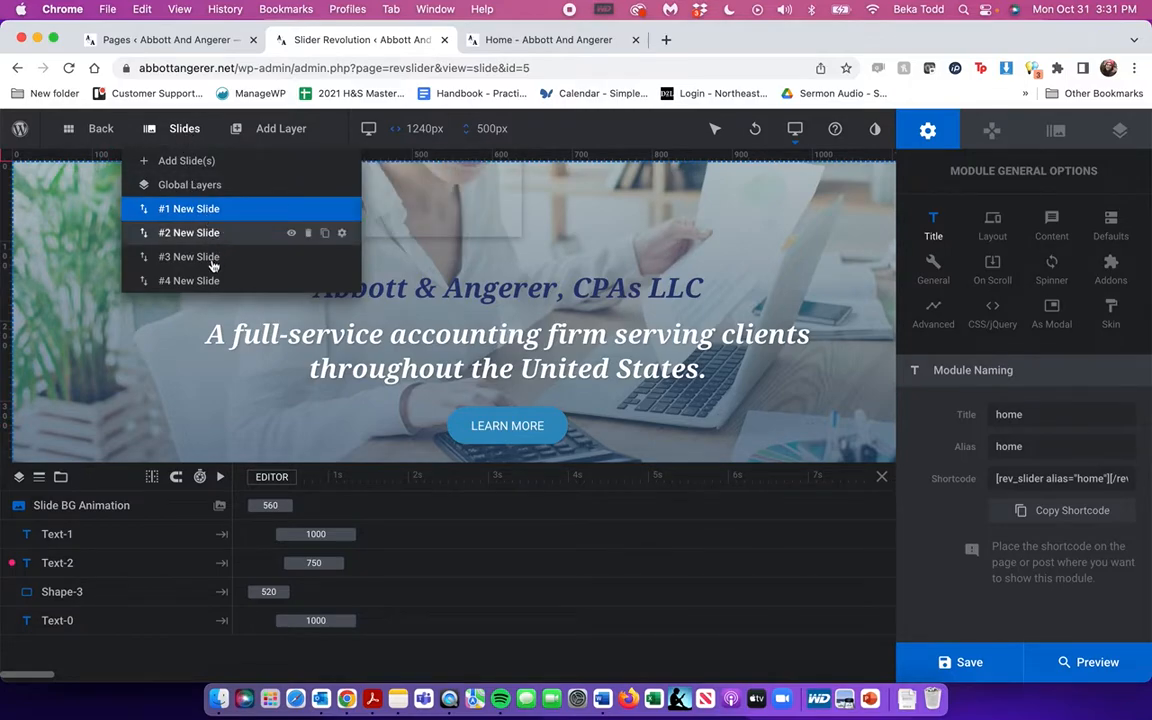
{"action": "left_click", "coordinate": [106, 541]}
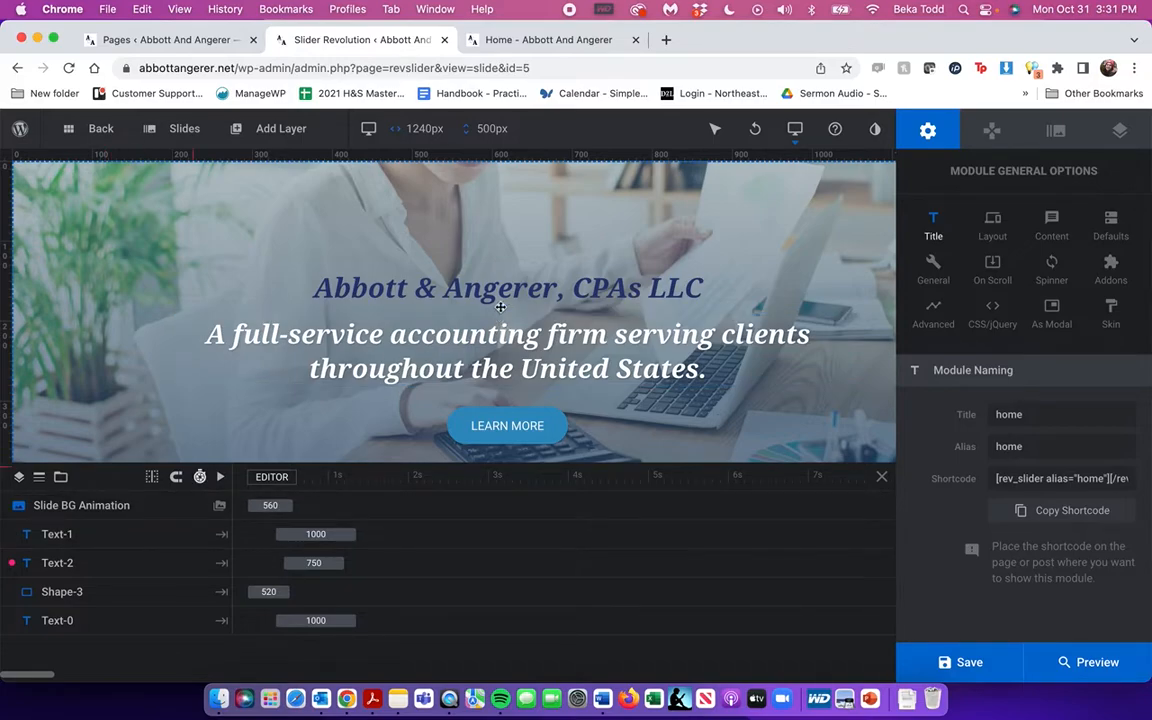
{"action": "left_click", "coordinate": [526, 352]}
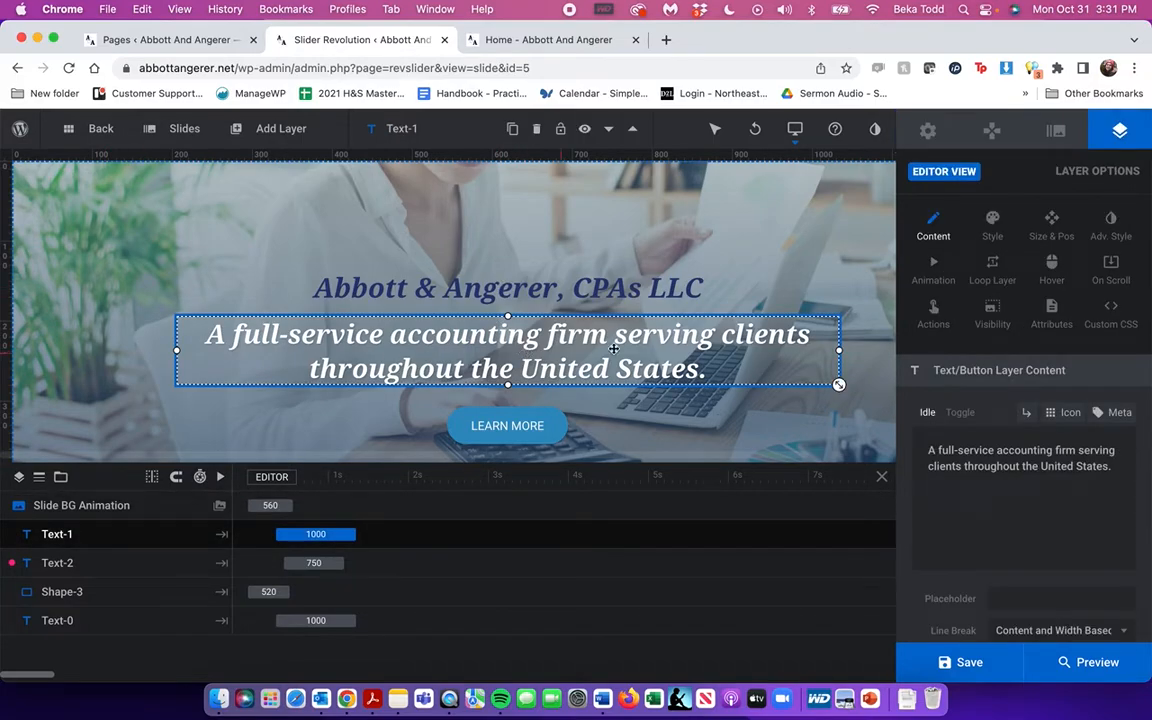
{"action": "left_click", "coordinate": [90, 566]}
{"action": "left_click", "coordinate": [91, 540]}
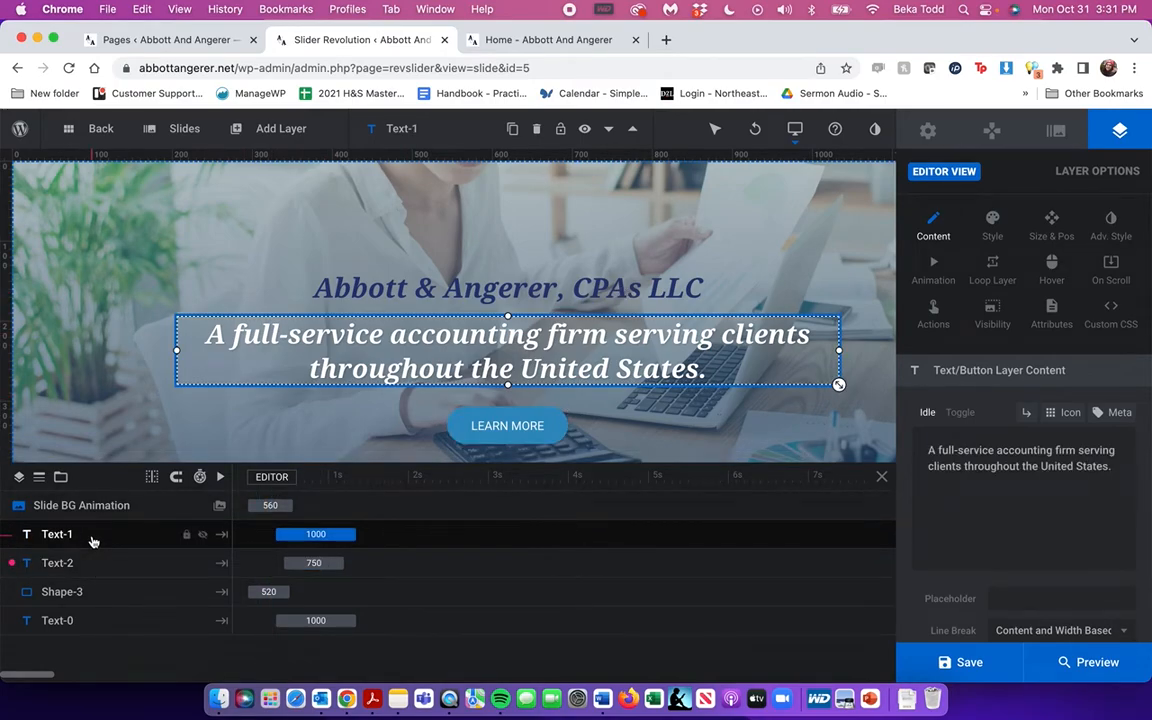
{"action": "left_click", "coordinate": [92, 565]}
{"action": "left_click", "coordinate": [90, 622]}
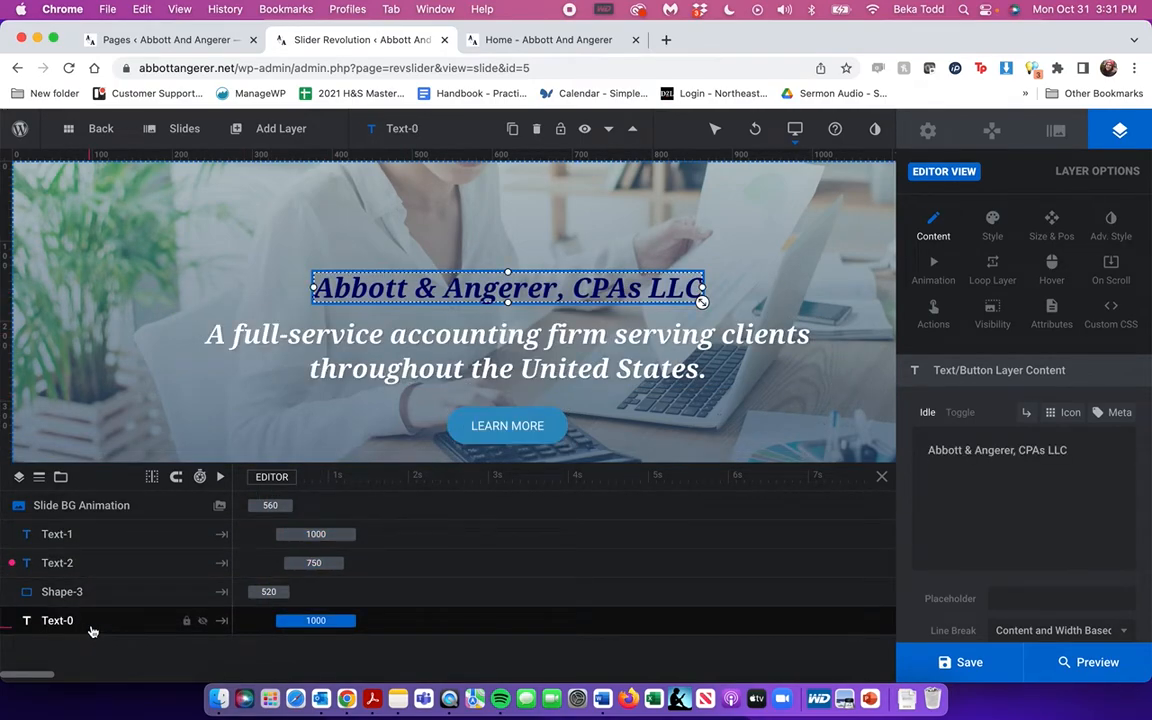
{"action": "triple_click", "coordinate": [1054, 452]}
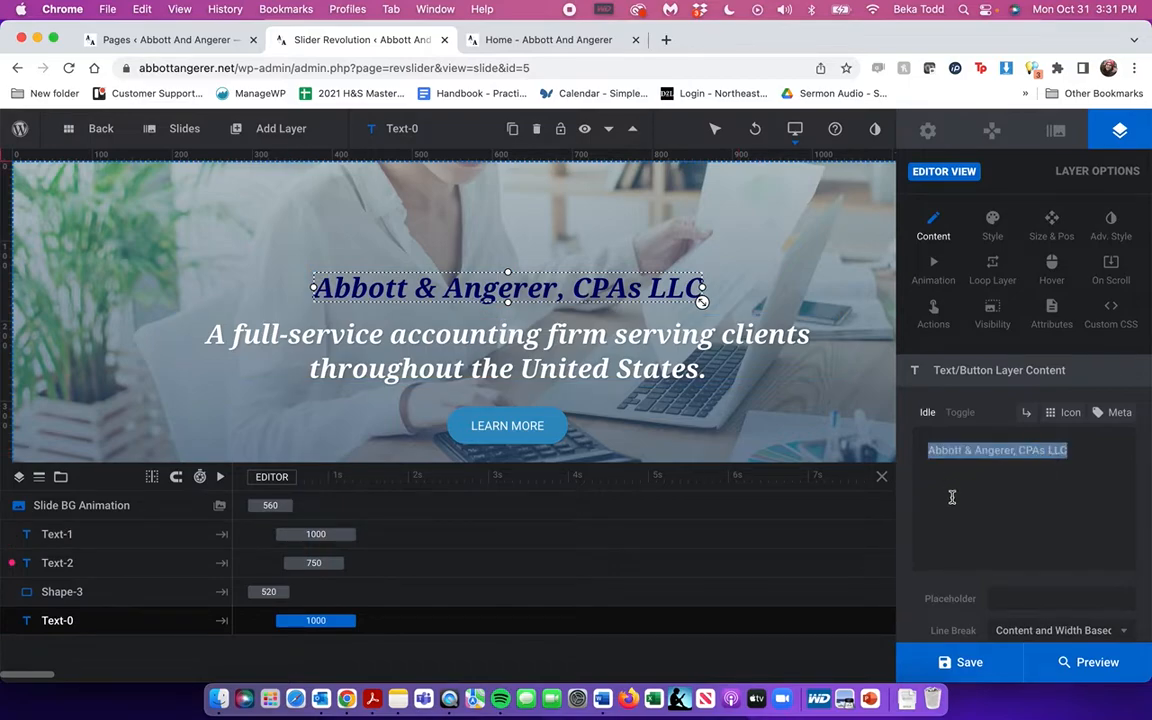
{"action": "mouse_move", "coordinate": [963, 679]}
Browse the Media Library for the first slide's background image and close the image chooser without inserting anything
{"action": "left_click", "coordinate": [1056, 131]}
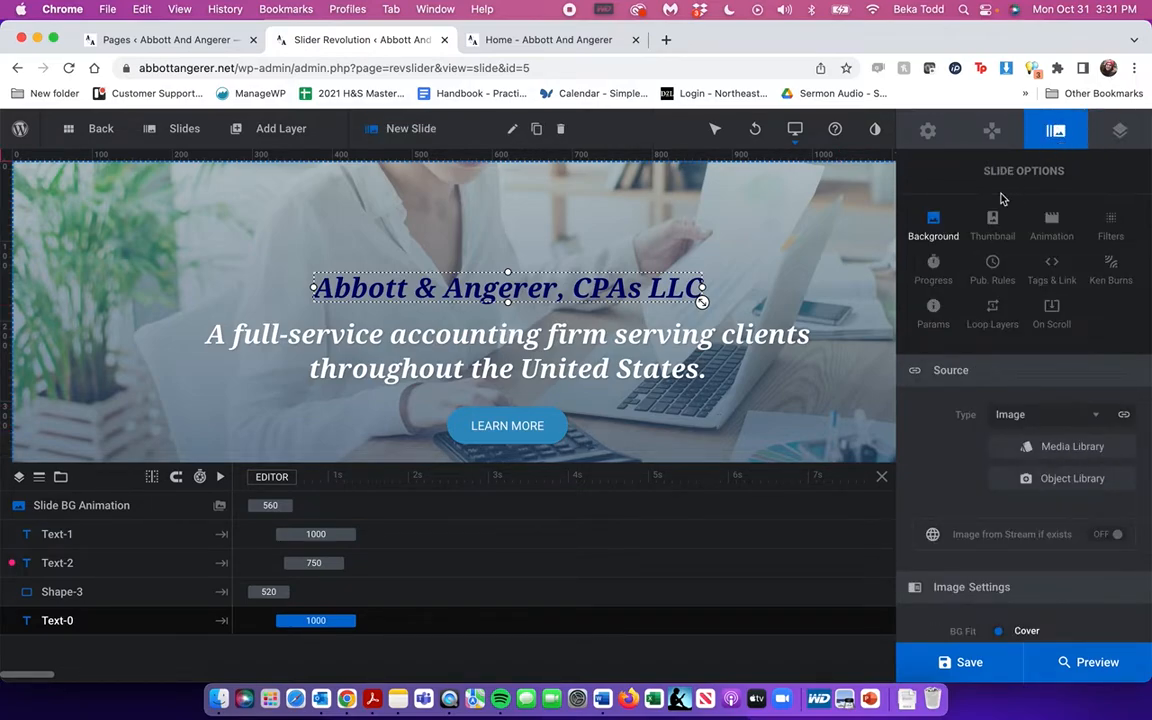
{"action": "left_click", "coordinate": [1066, 447]}
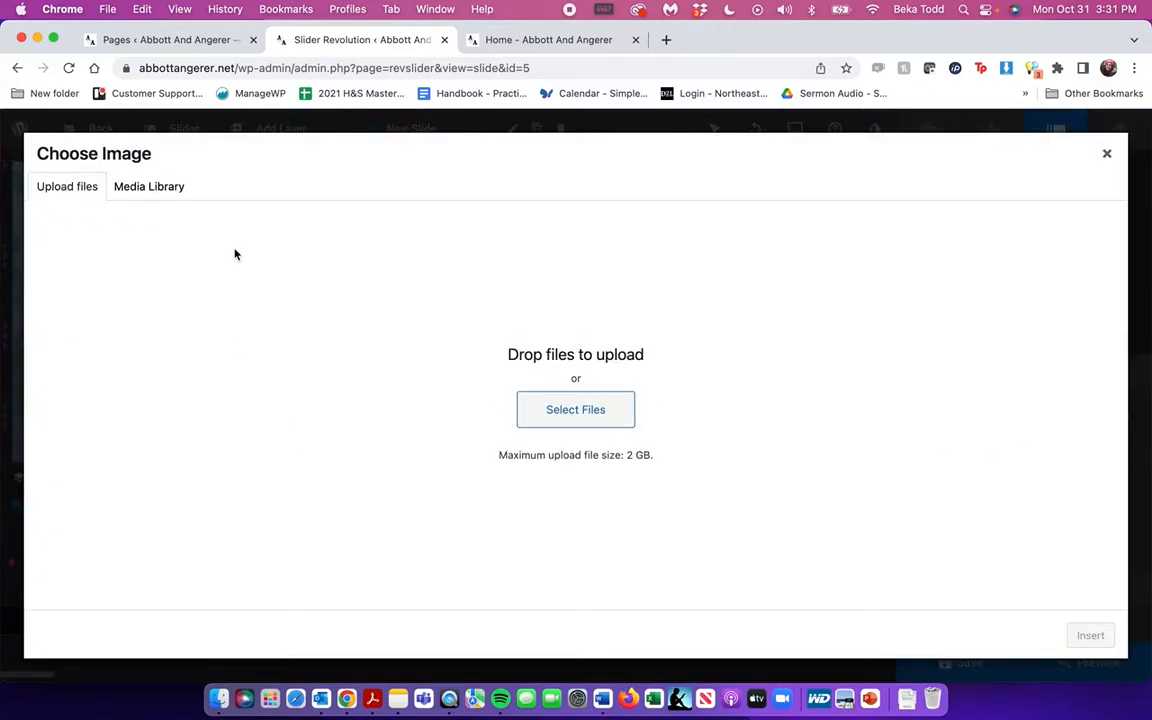
{"action": "left_click", "coordinate": [150, 187]}
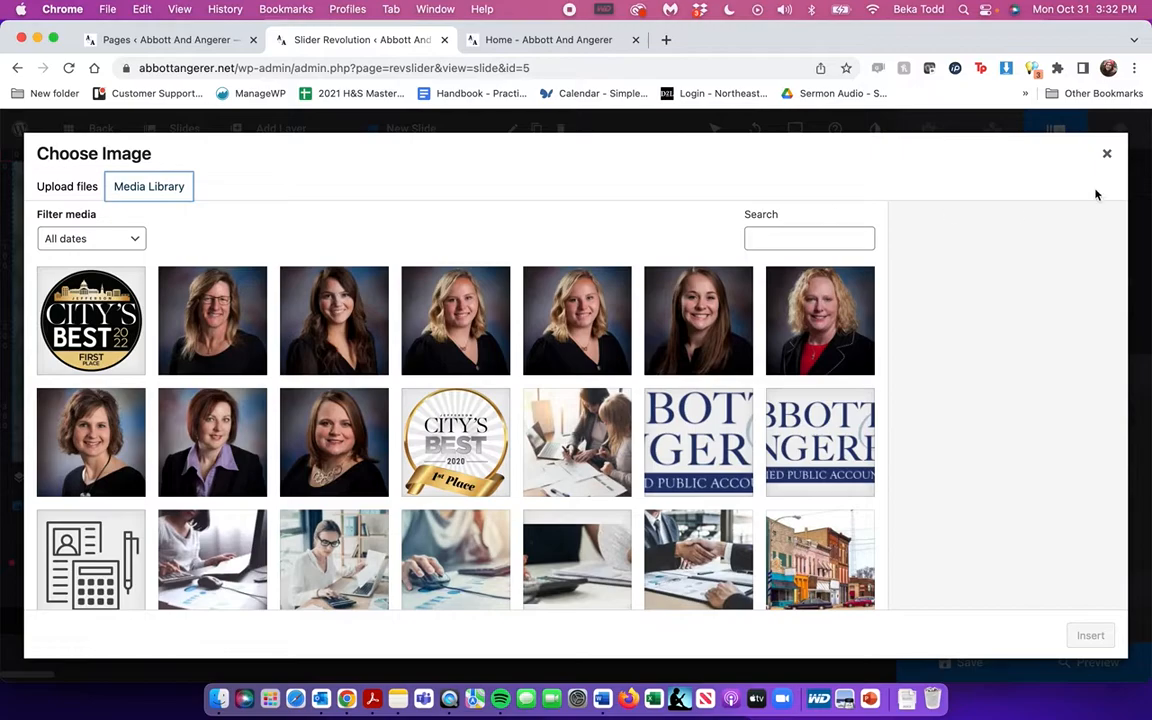
{"action": "left_click", "coordinate": [1107, 154]}
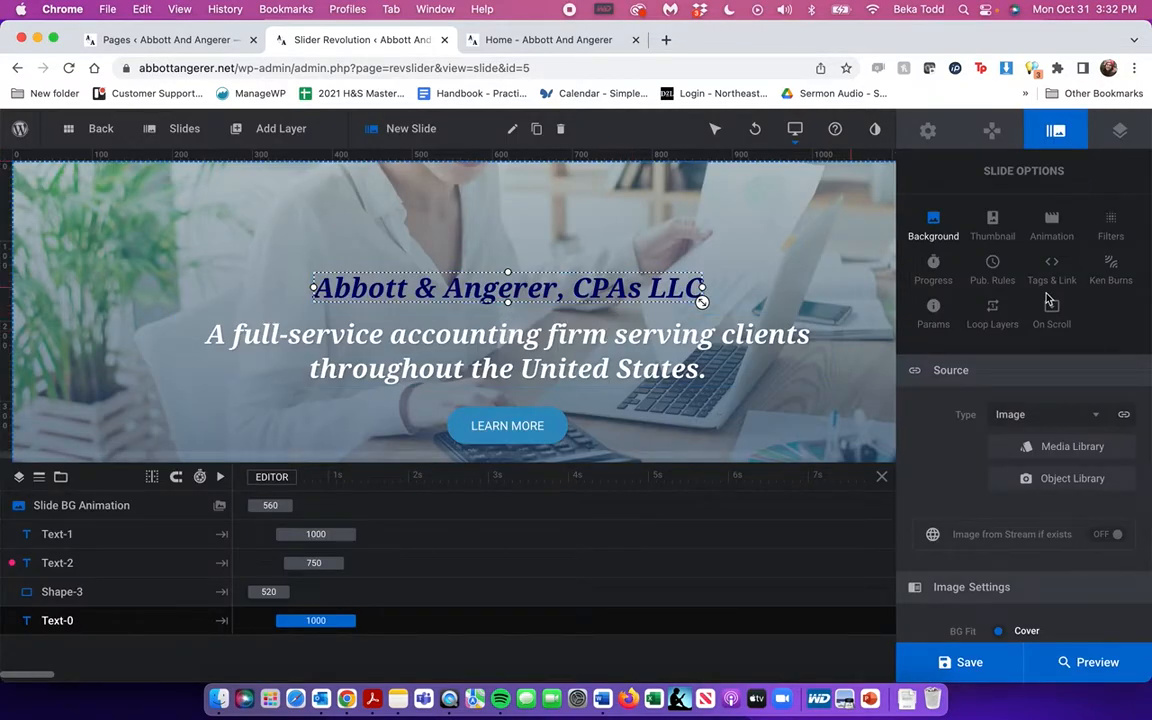
Examine the font, color and background style options of the first slide's "A full-service accounting firm" text layer
{"action": "left_click", "coordinate": [382, 310]}
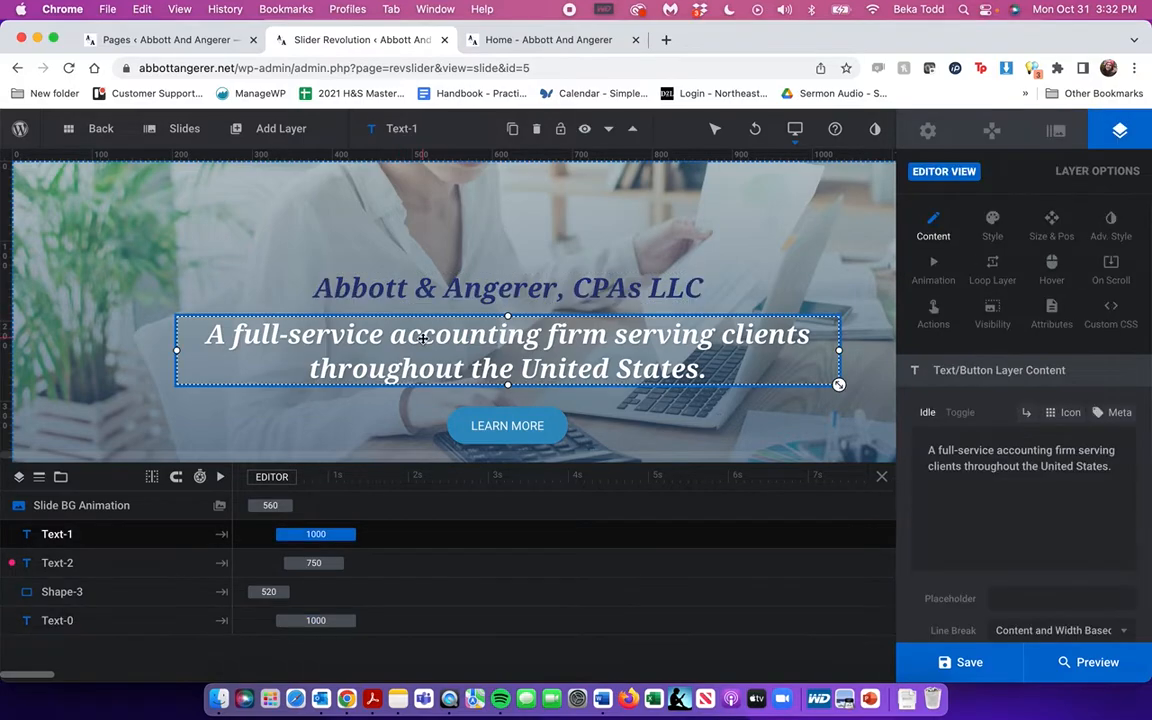
{"action": "left_click", "coordinate": [993, 224]}
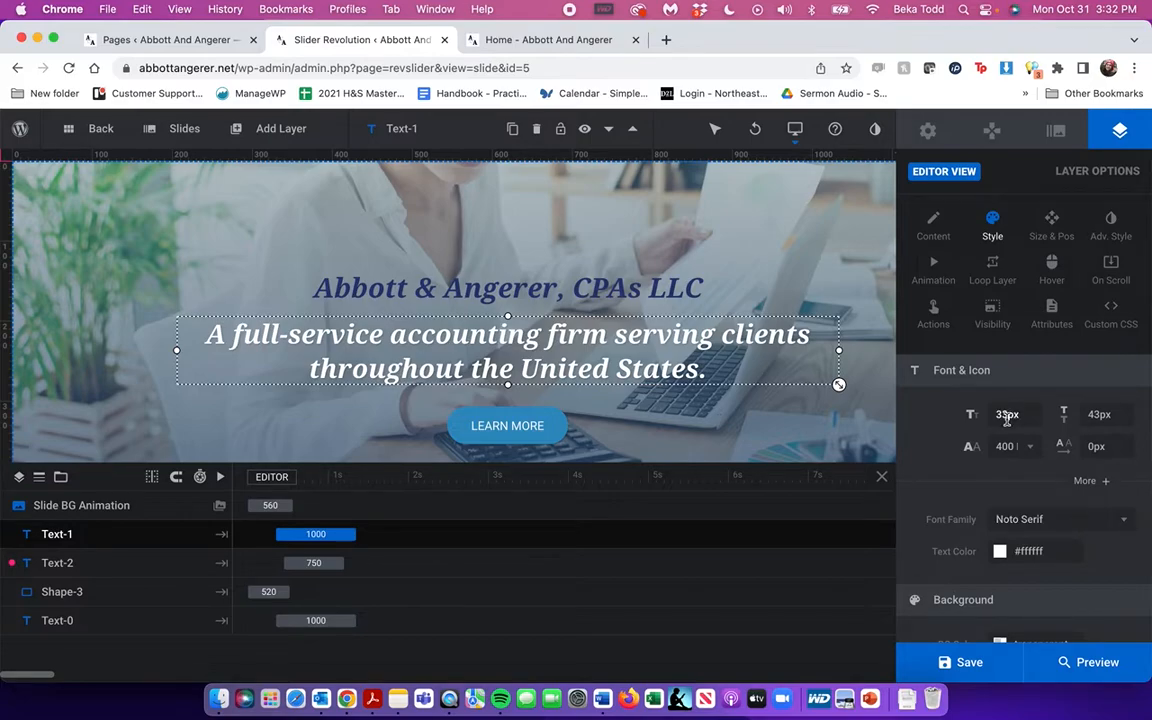
{"action": "scroll", "coordinate": [1015, 475], "scroll_direction": "down", "scroll_amount": 3}
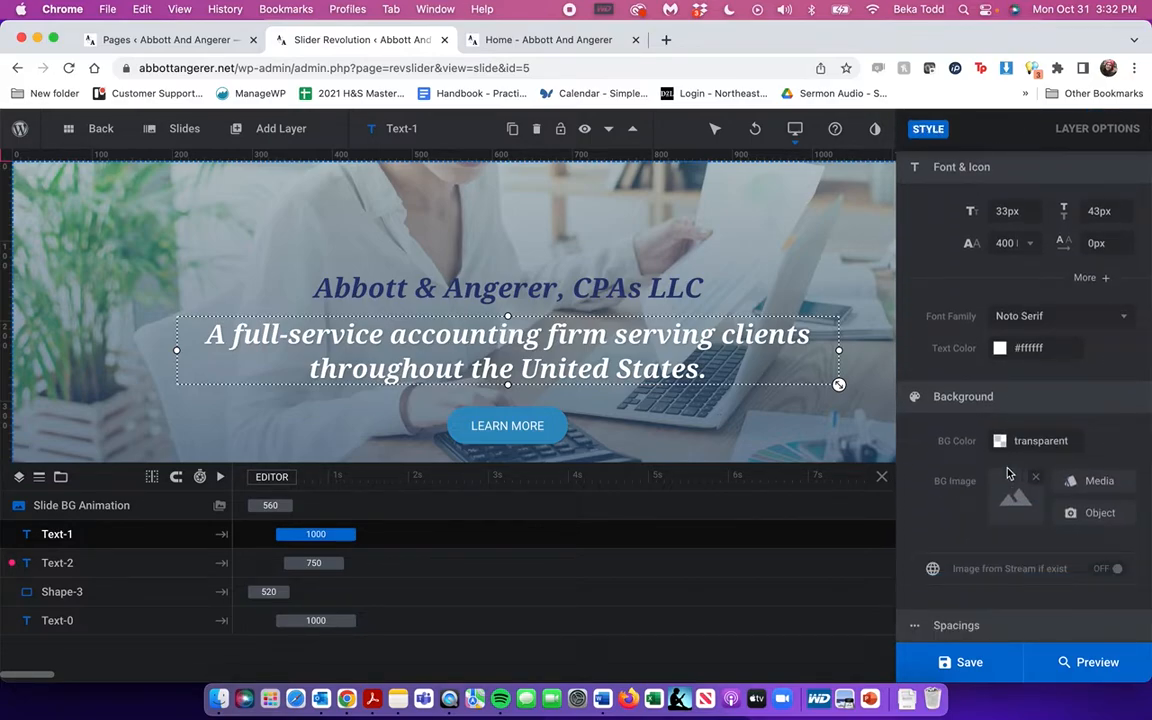
Inspect the background gradient of the Shape-3 overlay and close the color editor without applying changes
{"action": "left_click", "coordinate": [67, 596]}
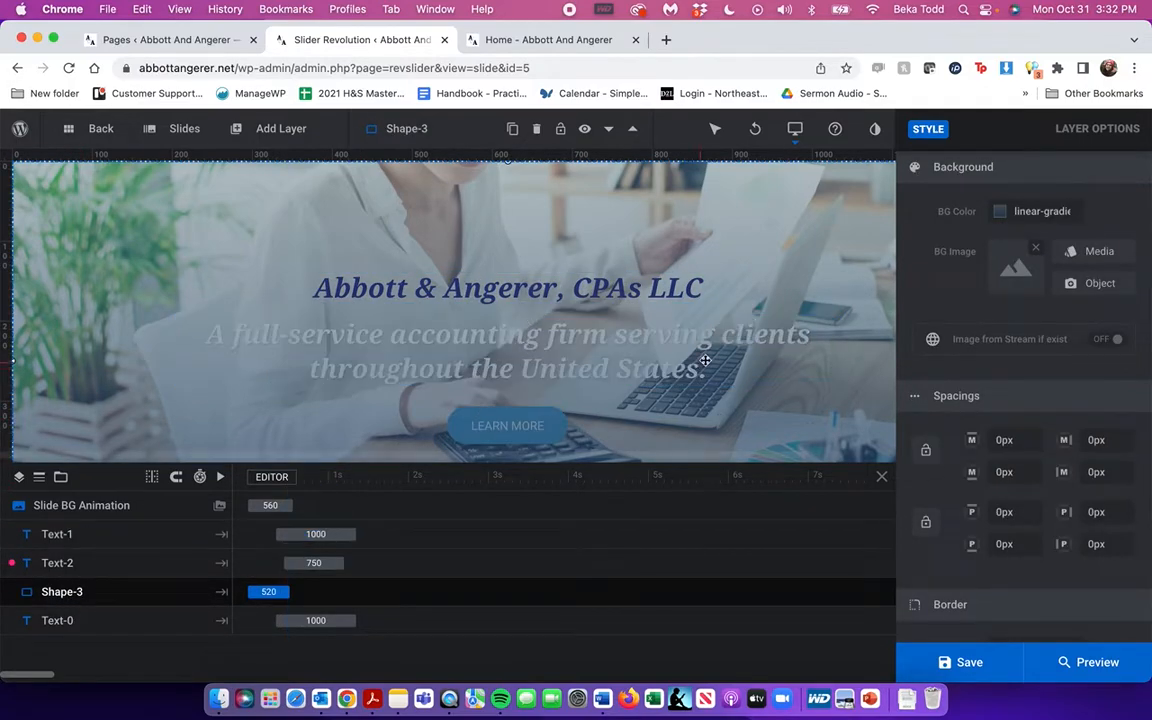
{"action": "left_click", "coordinate": [1069, 214]}
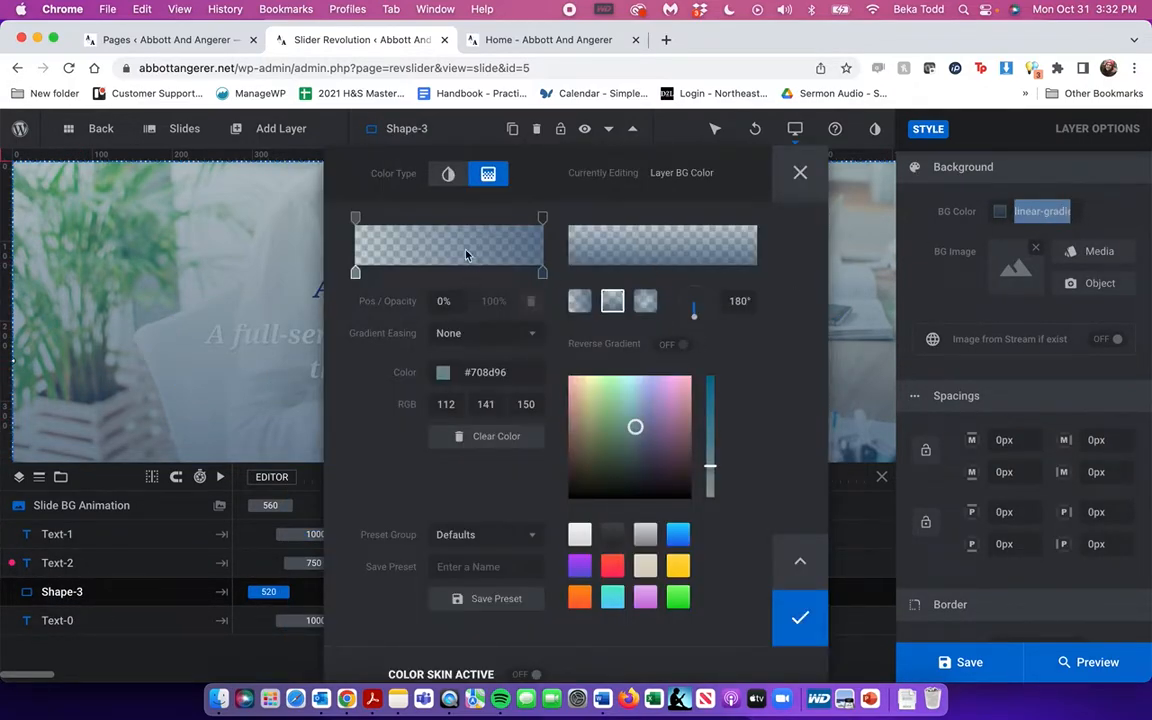
{"action": "left_click", "coordinate": [798, 176]}
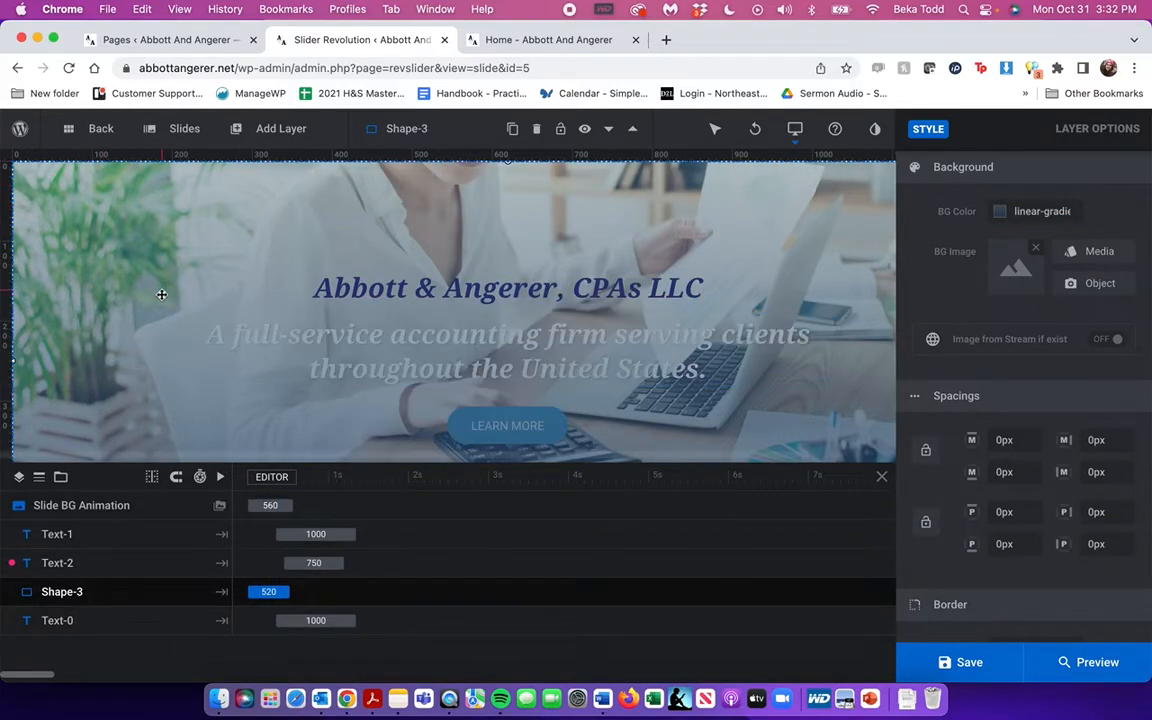
Inspect the Simple Link action and link URL of the LEARN MORE button, leaving its action settings as they are
{"action": "left_click", "coordinate": [77, 622]}
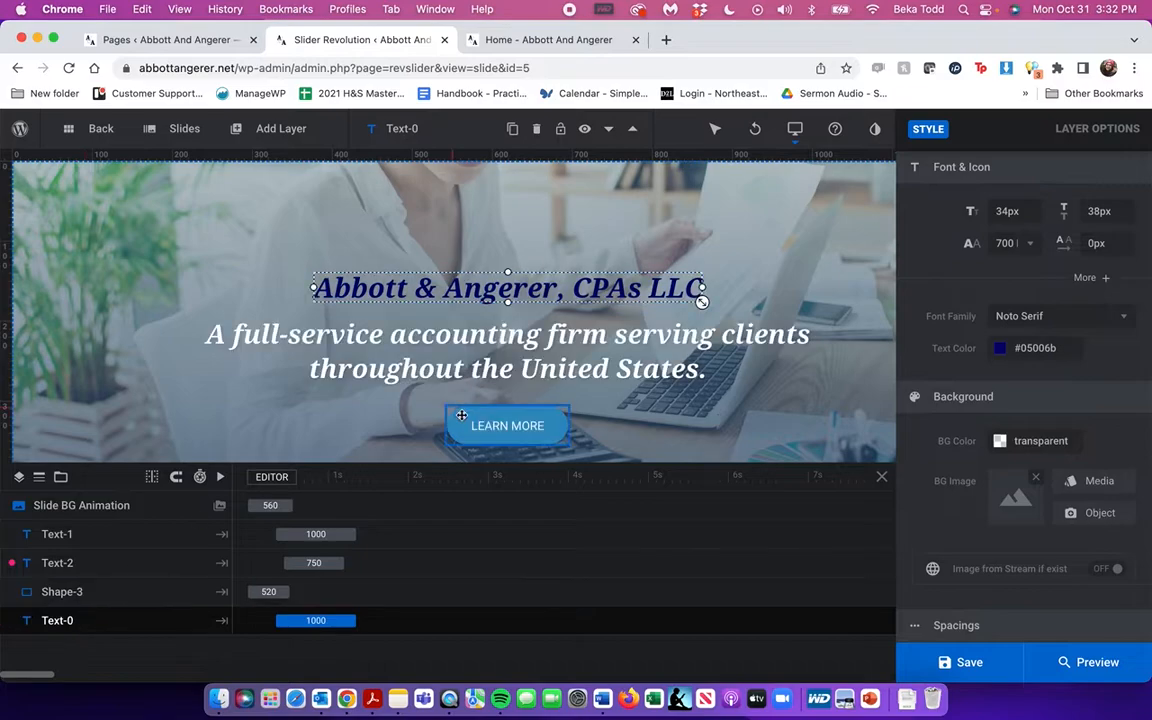
{"action": "left_click", "coordinate": [517, 430]}
{"action": "mouse_move", "coordinate": [1031, 237]}
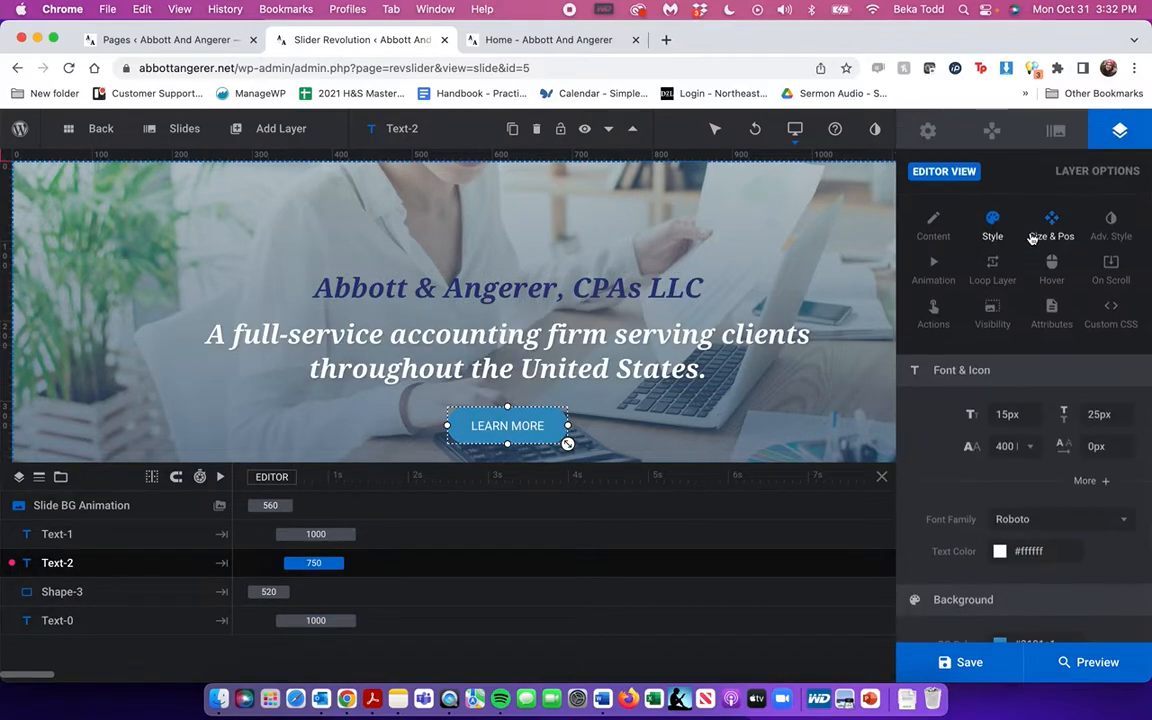
{"action": "left_click", "coordinate": [933, 314]}
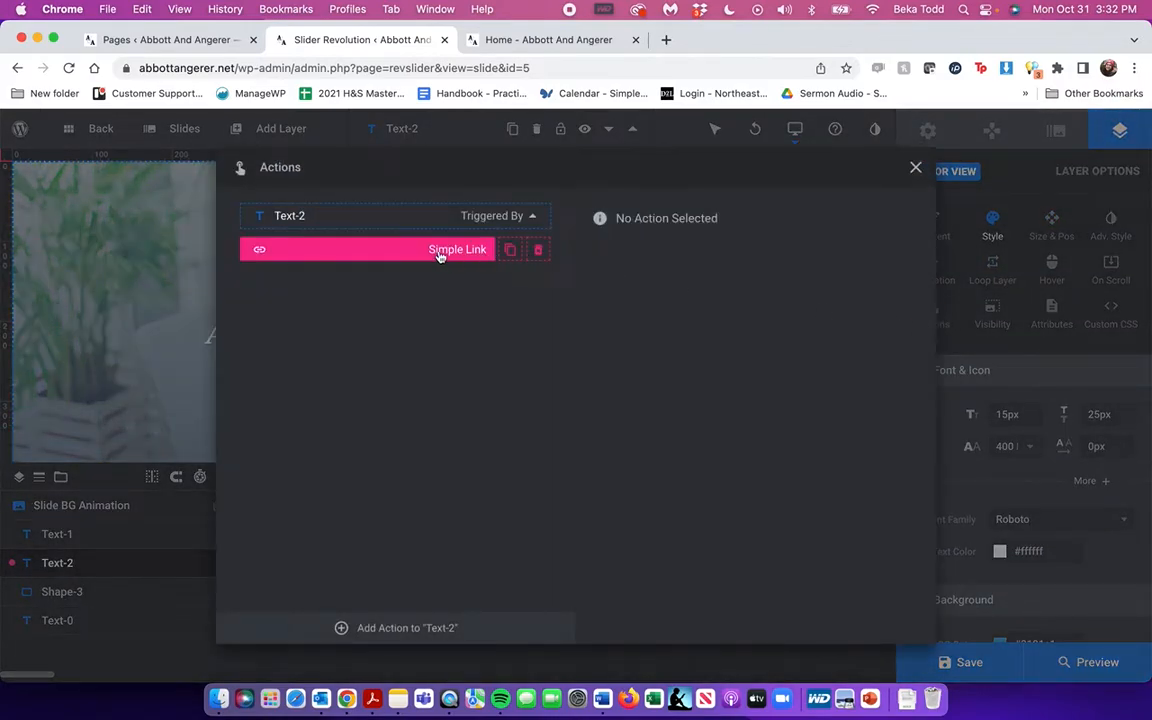
{"action": "left_click", "coordinate": [437, 252]}
{"action": "triple_click", "coordinate": [843, 303]}
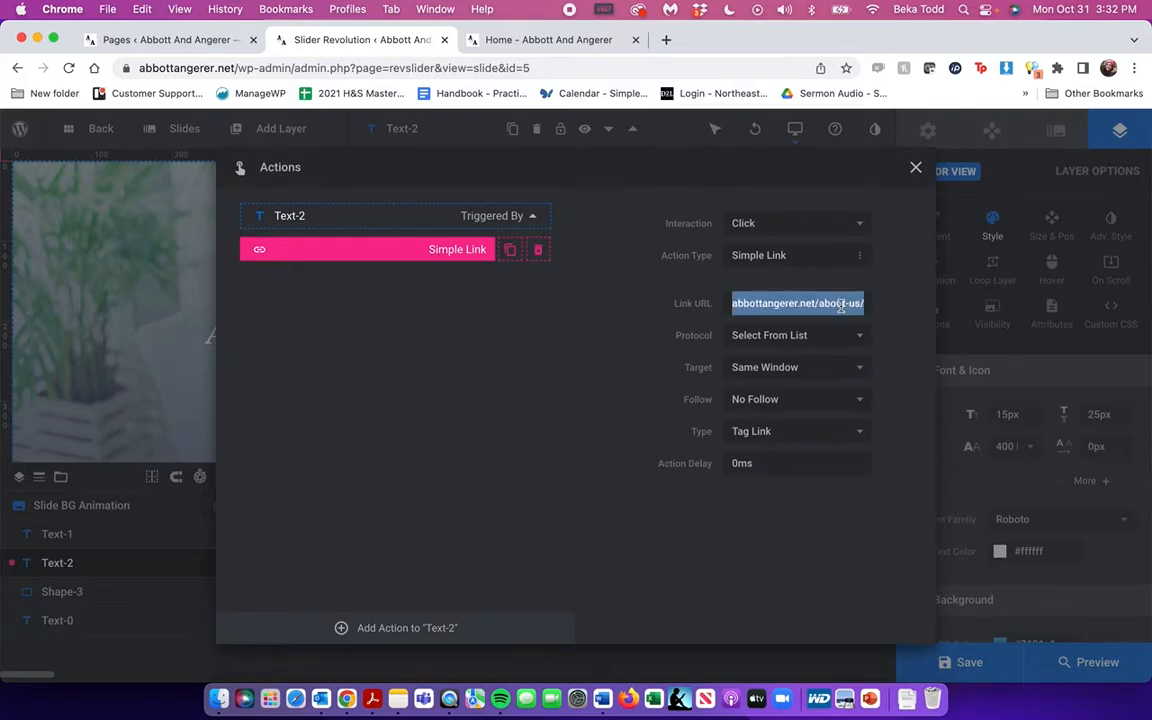
{"action": "left_click", "coordinate": [916, 169]}
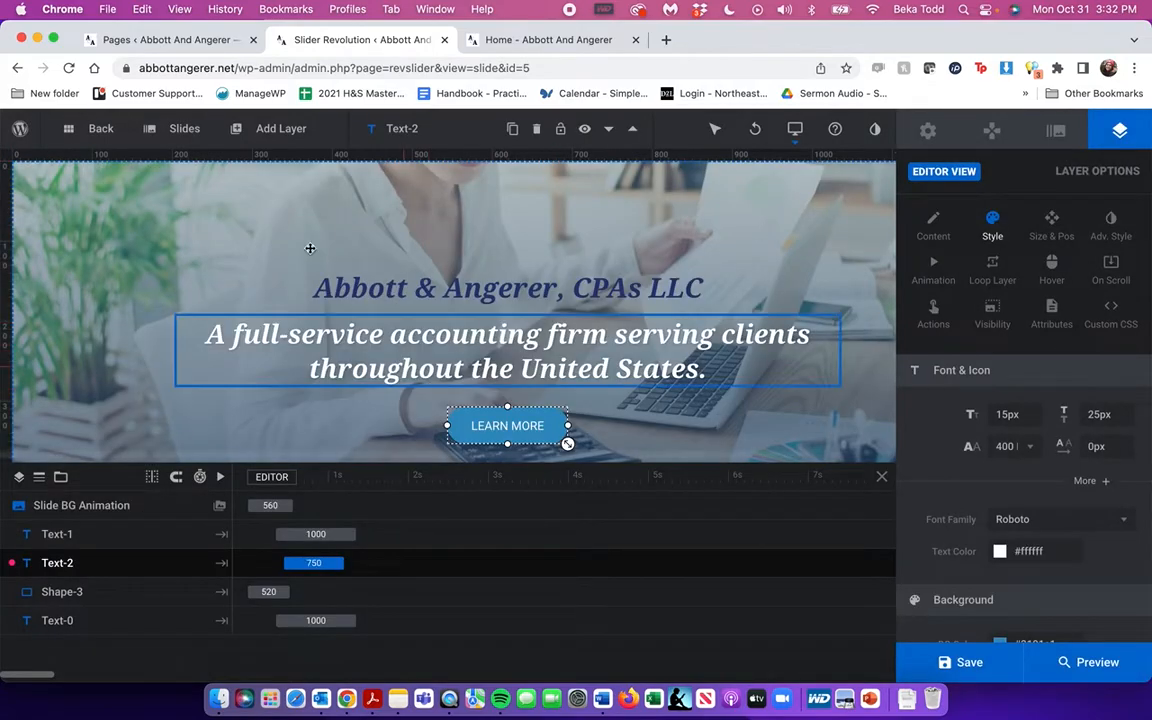
{"action": "left_click", "coordinate": [940, 316]}
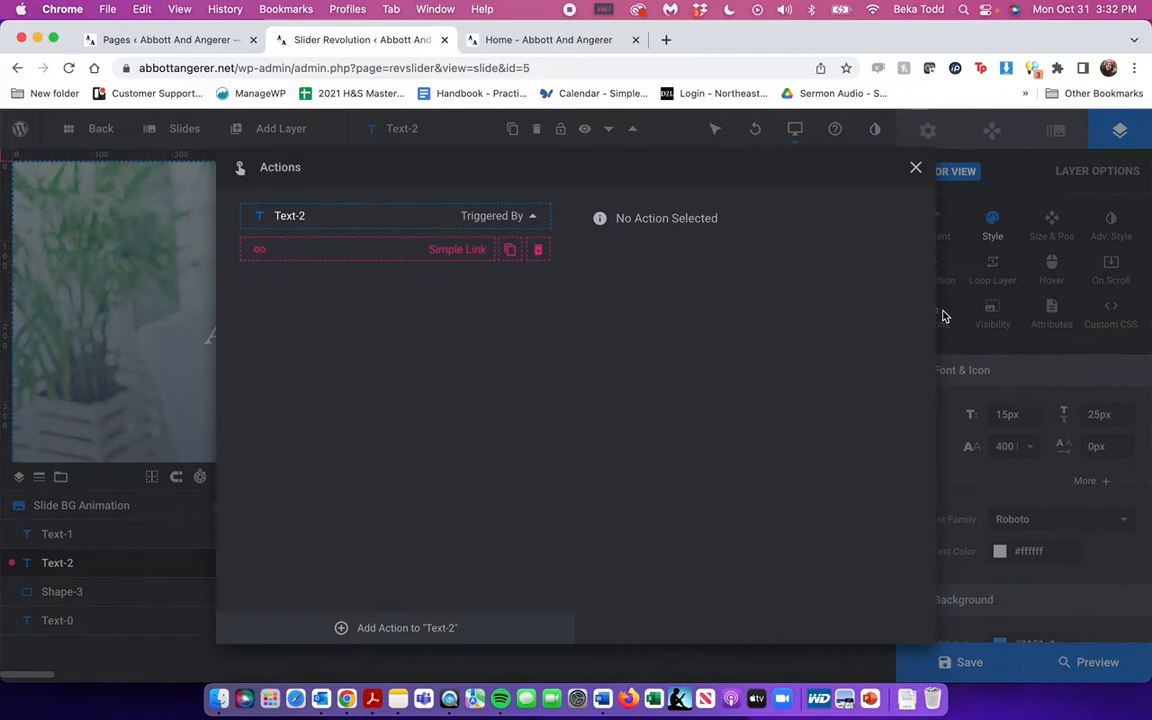
{"action": "left_click", "coordinate": [421, 250]}
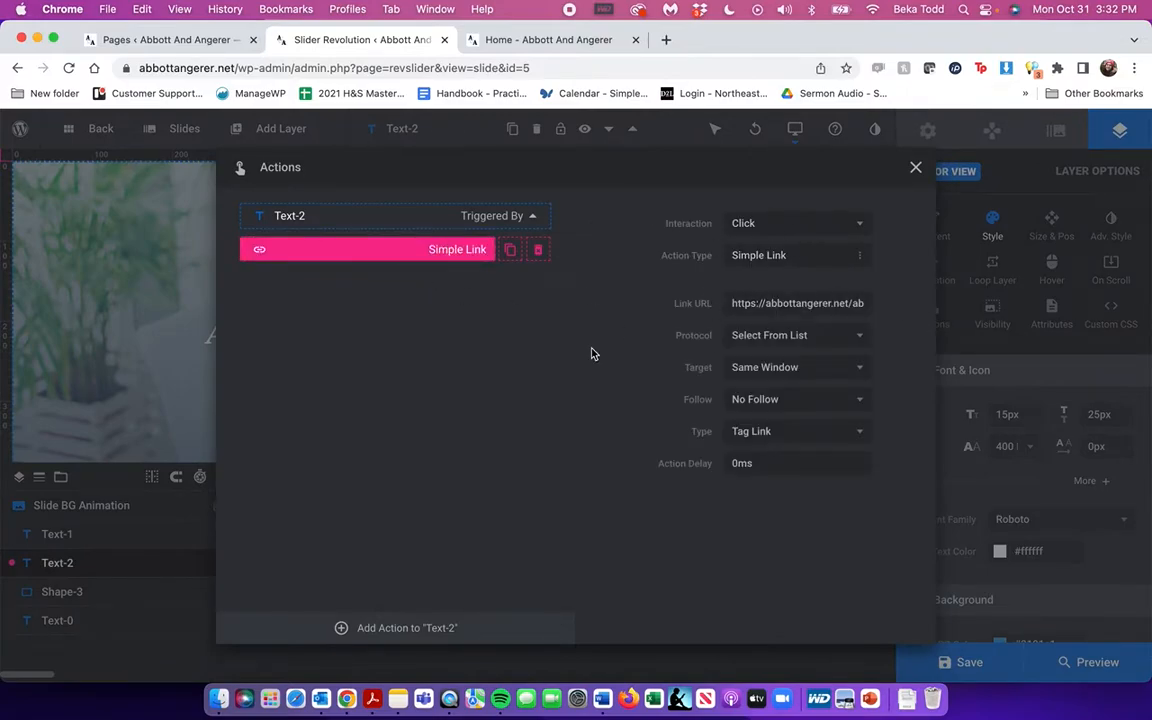
{"action": "left_click_drag", "start_coordinate": [726, 303], "coordinate": [866, 303]}
{"action": "left_click", "coordinate": [915, 167]}
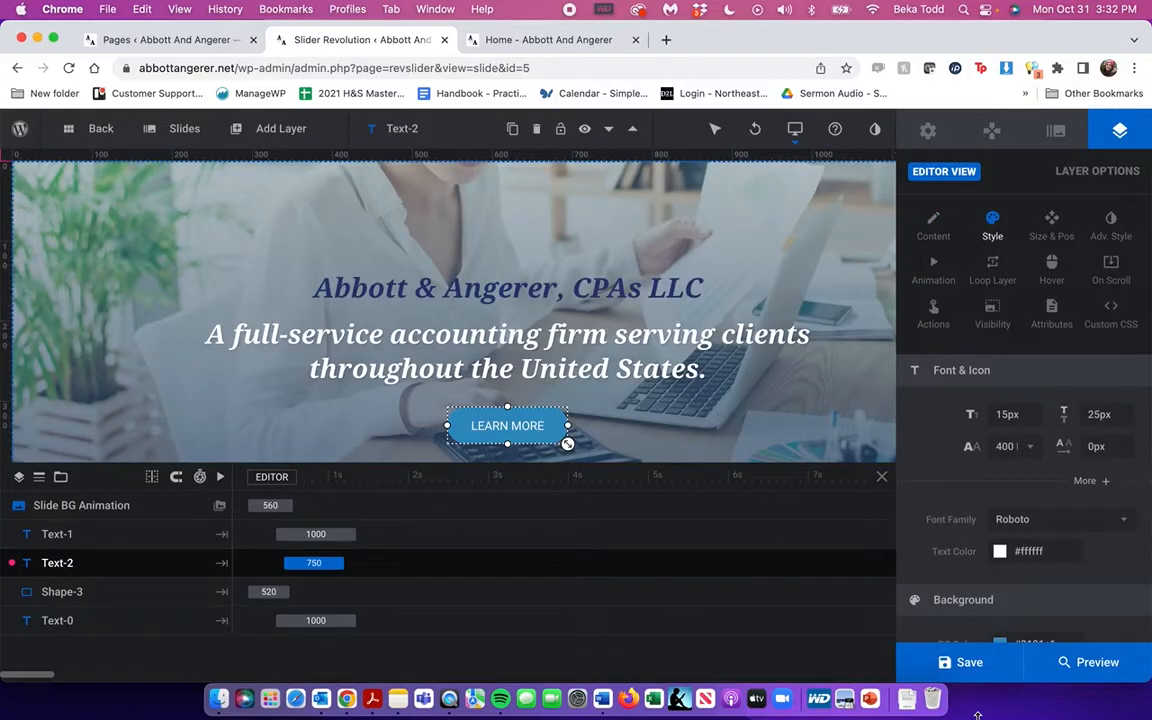
{"action": "mouse_move", "coordinate": [971, 671]}
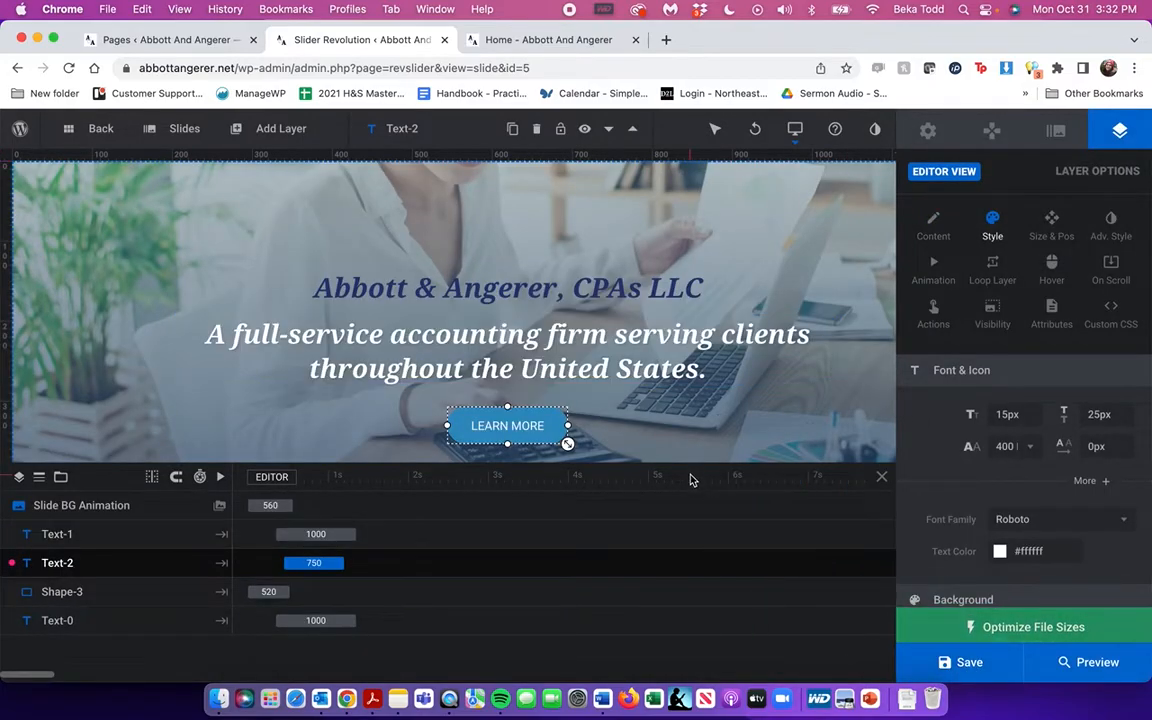
Switch to slide #2 and examine its subtitle's content and style options and the slide's background source settings
{"action": "mouse_move", "coordinate": [180, 130]}
{"action": "left_click", "coordinate": [201, 232]}
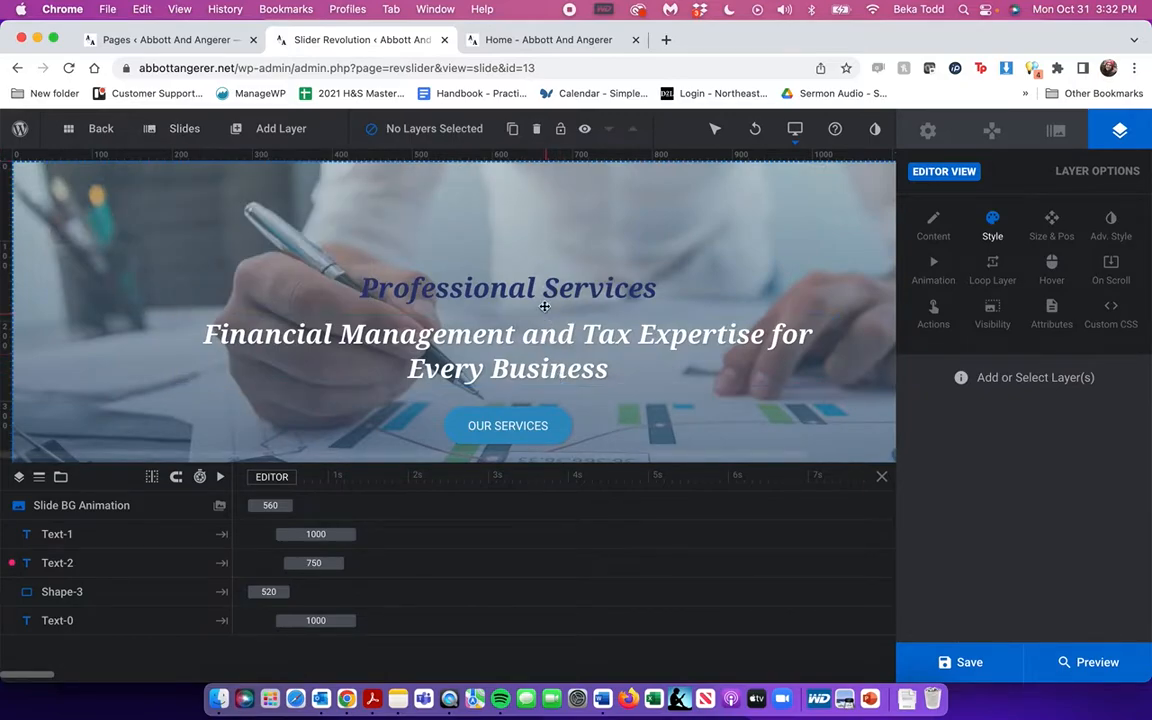
{"action": "left_click", "coordinate": [527, 368]}
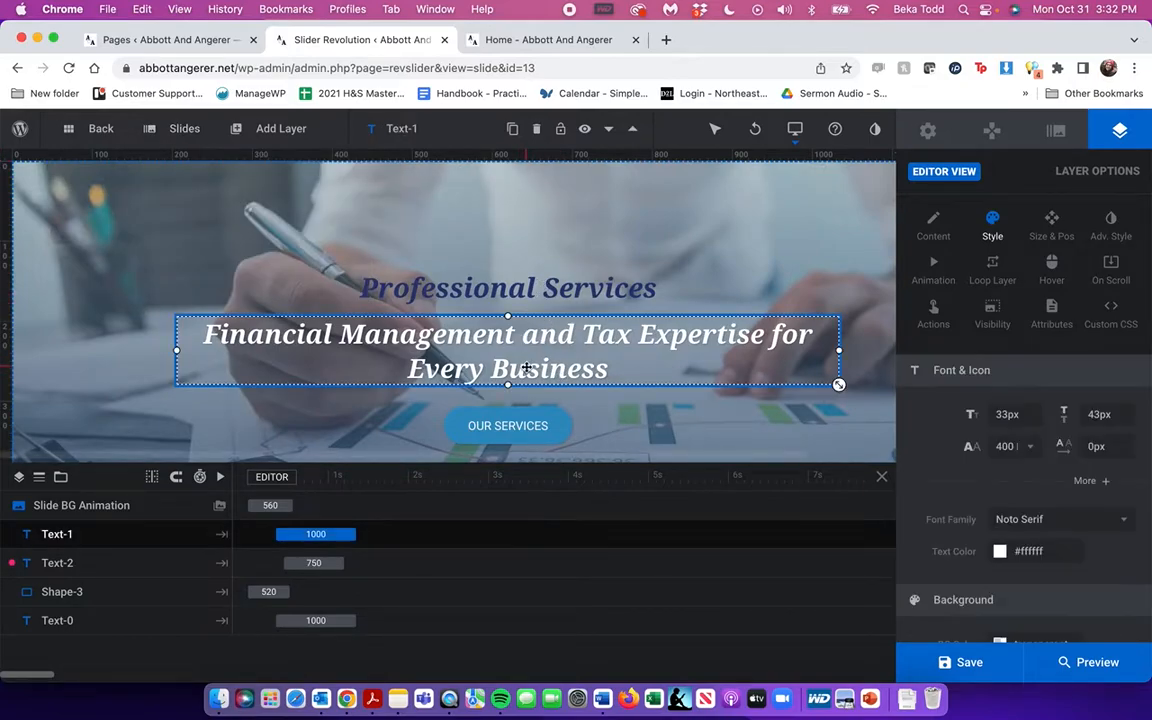
{"action": "double_click", "coordinate": [527, 368]}
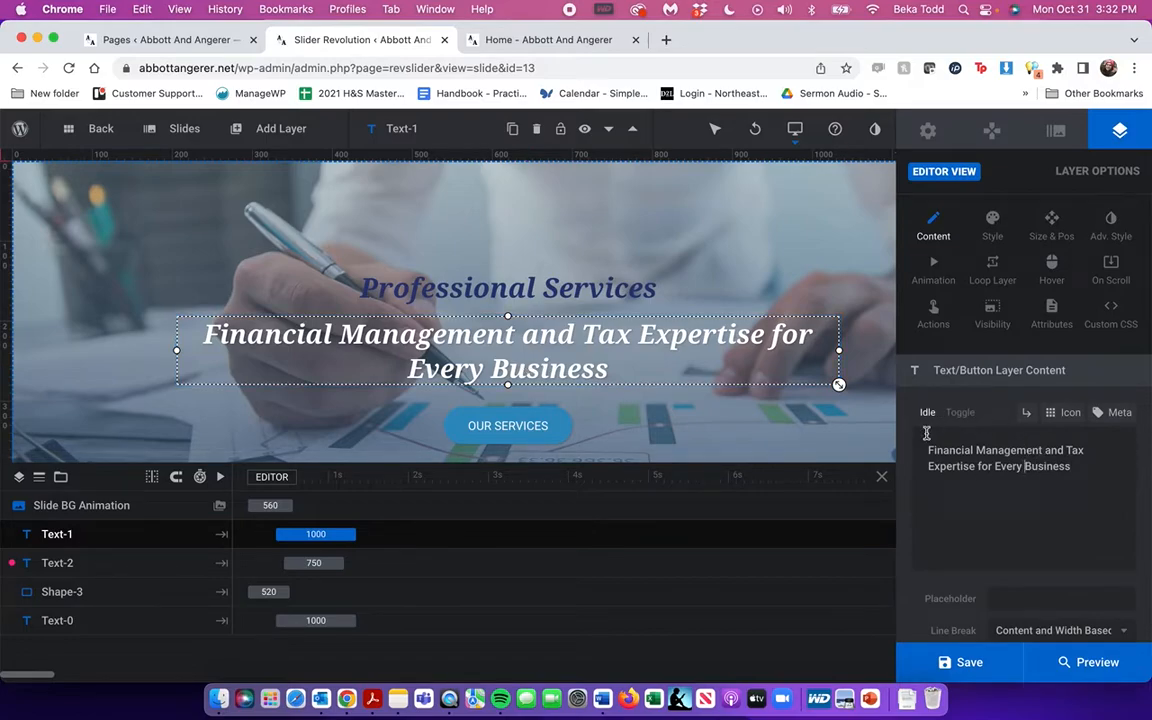
{"action": "left_click", "coordinate": [990, 226]}
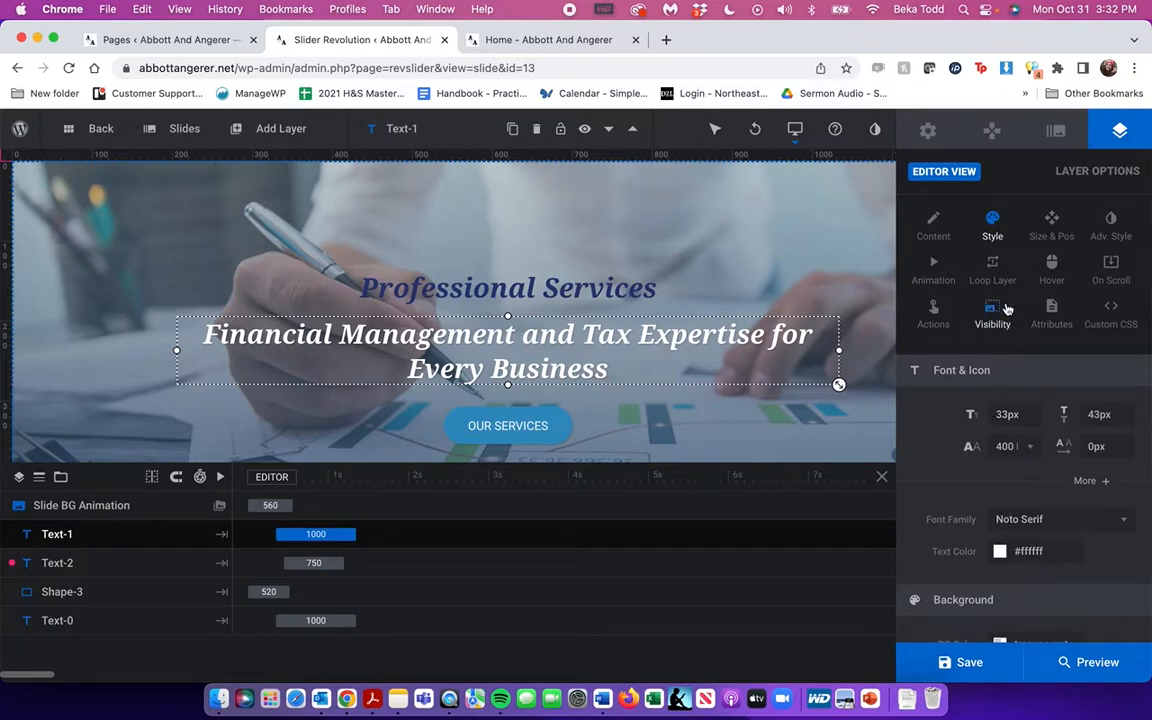
{"action": "left_click", "coordinate": [1058, 131]}
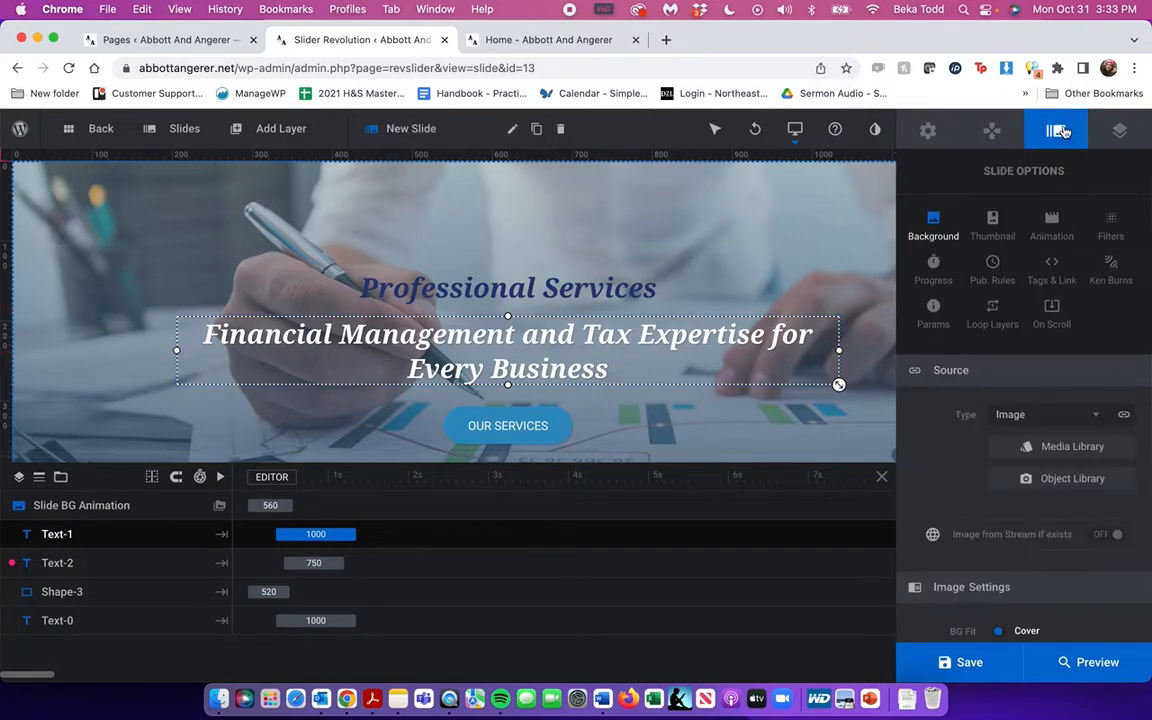
Open the media library for slide #2's background image and close it without choosing a replacement
{"action": "left_click", "coordinate": [1000, 446]}
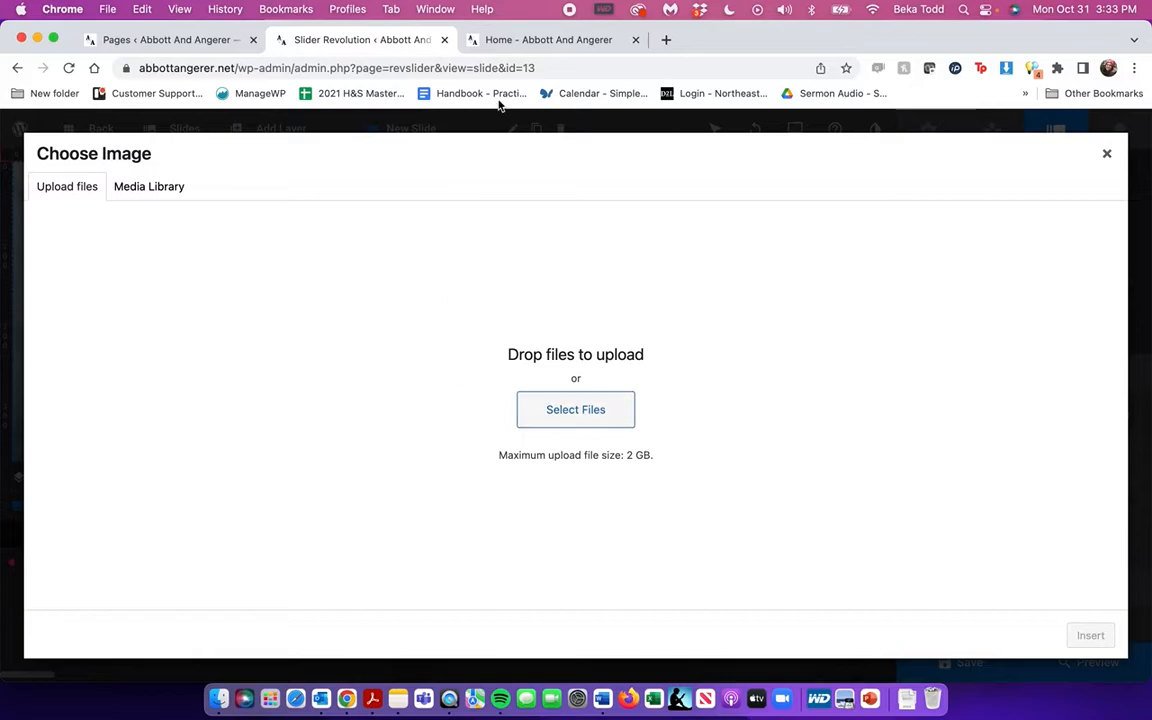
{"action": "left_click", "coordinate": [152, 186]}
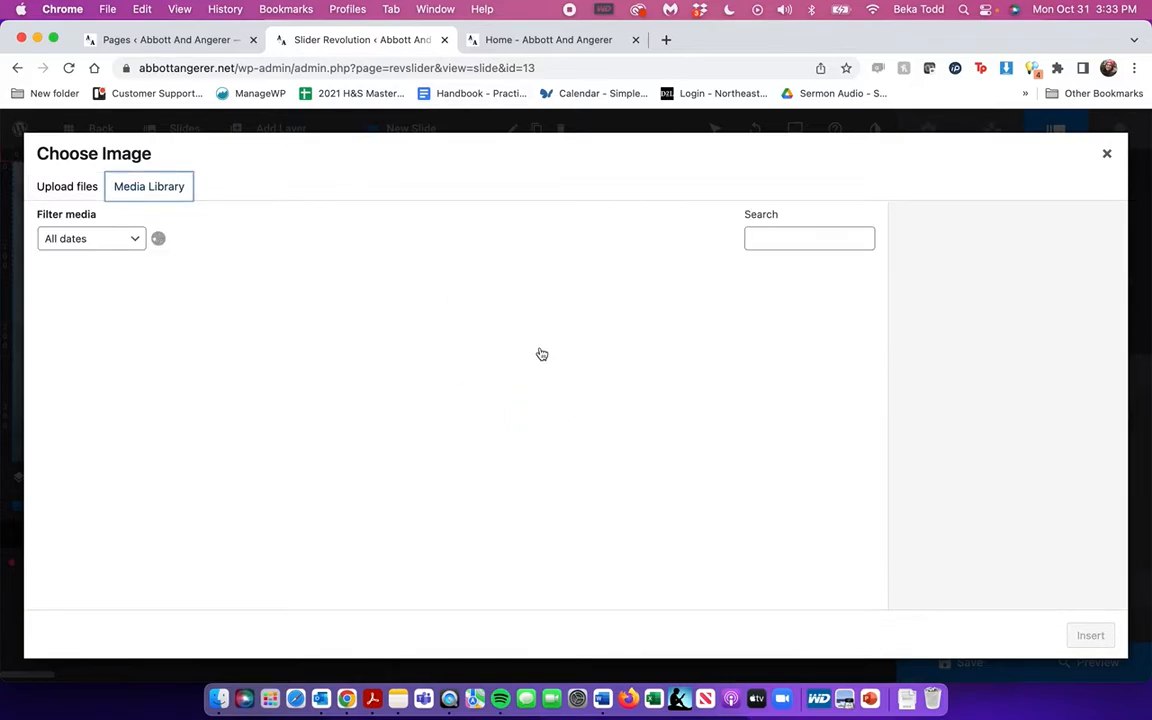
{"action": "left_click", "coordinate": [1107, 153]}
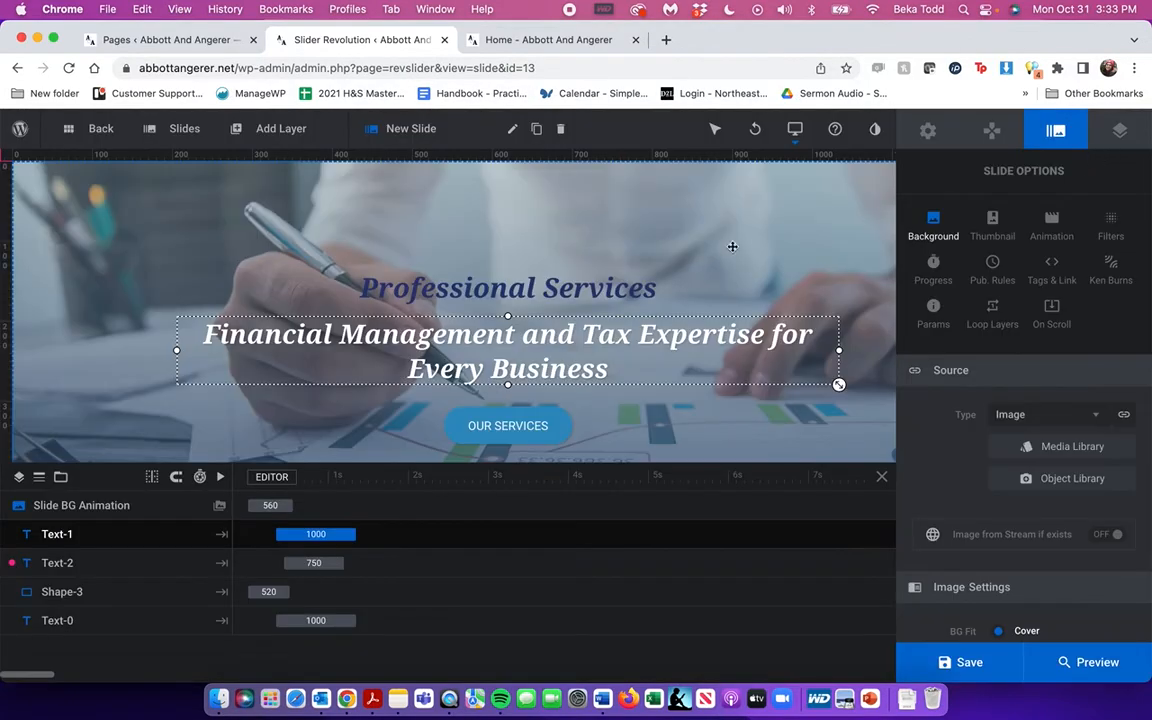
Inspect the style options of slide #2's "Professional Services" heading and the background color of its Shape-3 overlay
{"action": "left_click", "coordinate": [87, 621]}
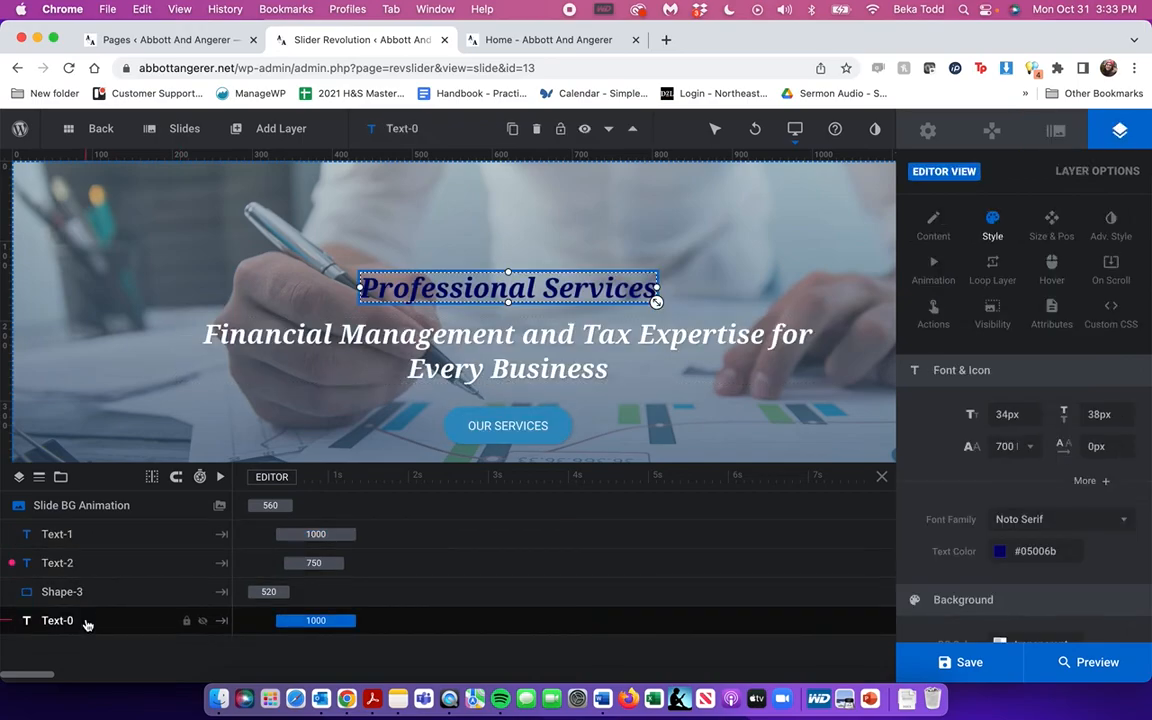
{"action": "left_click", "coordinate": [85, 593]}
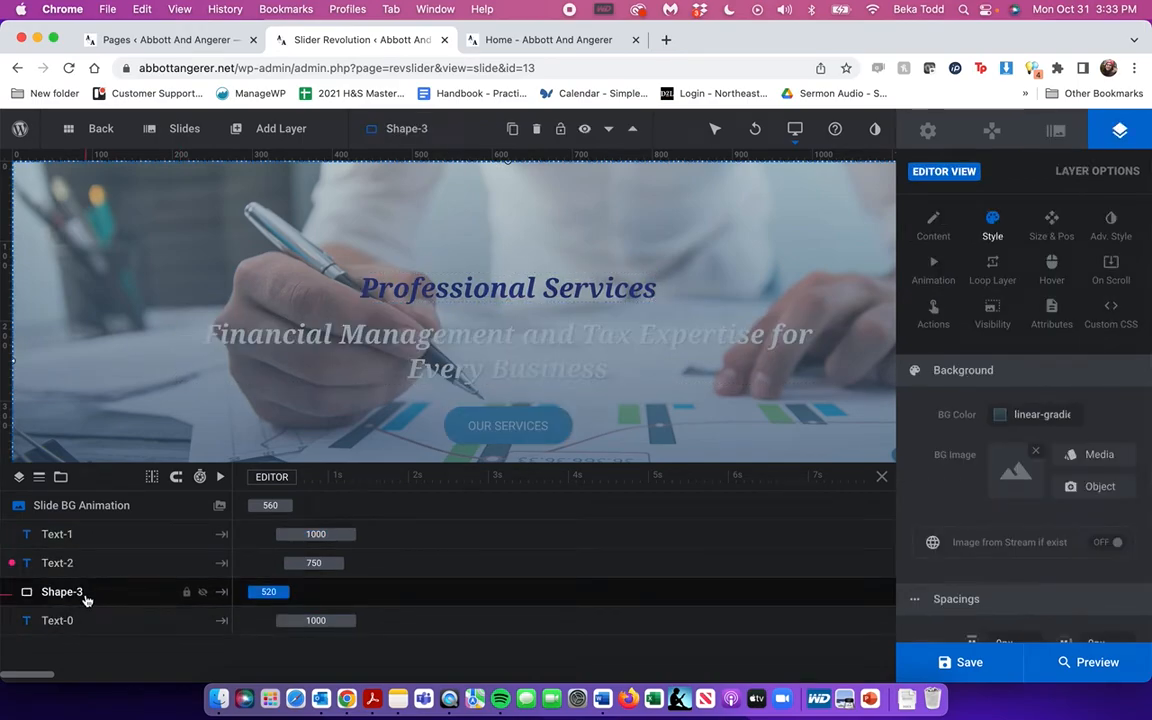
{"action": "left_click", "coordinate": [1040, 414]}
{"action": "left_click", "coordinate": [800, 144]}
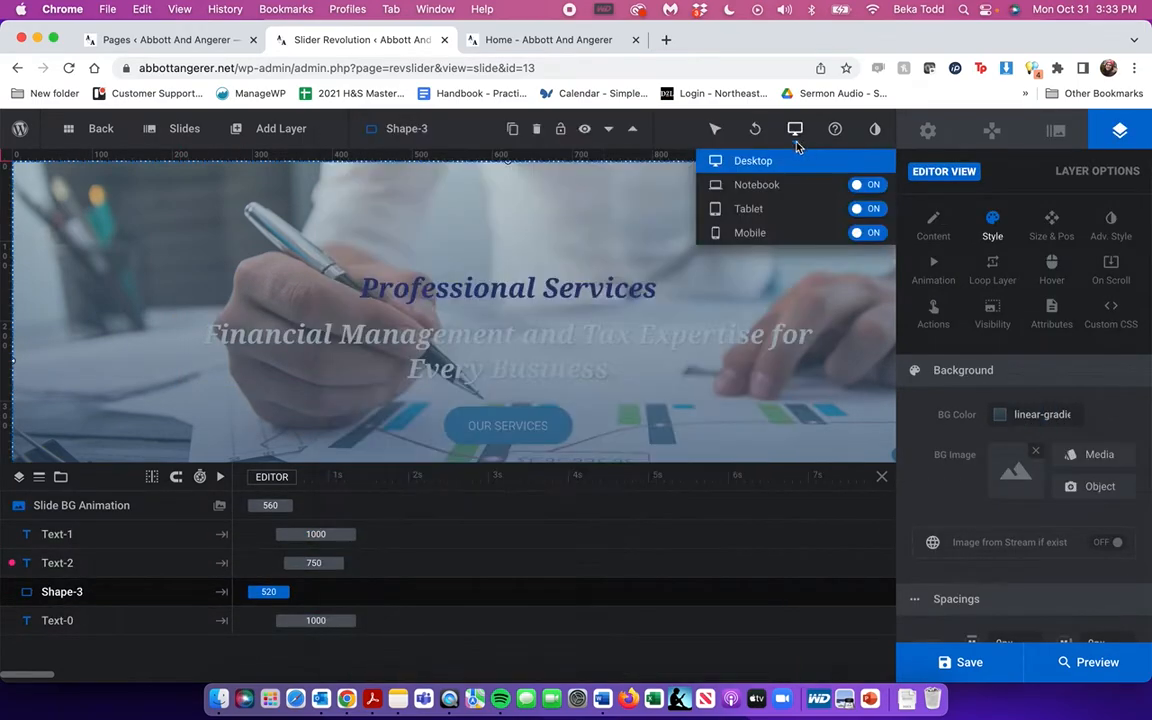
View slide #3, switch to slide #4 and inspect its City's Best badge image layer without replacing the image
{"action": "mouse_move", "coordinate": [185, 126]}
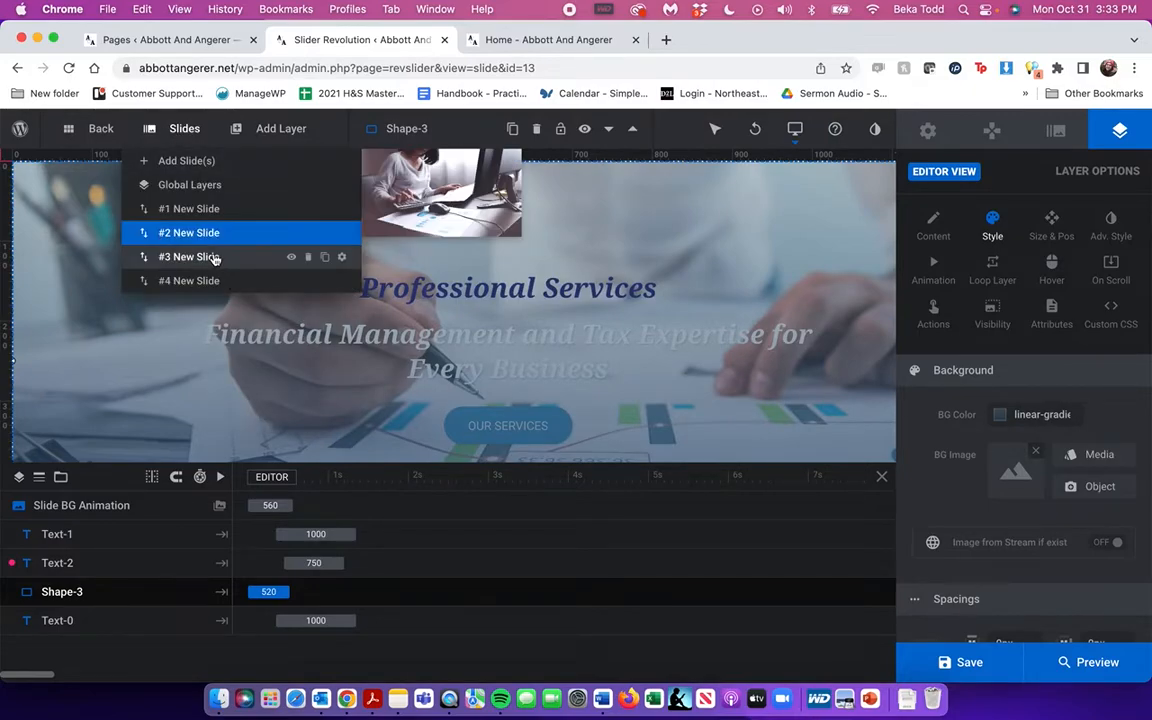
{"action": "left_click", "coordinate": [190, 257]}
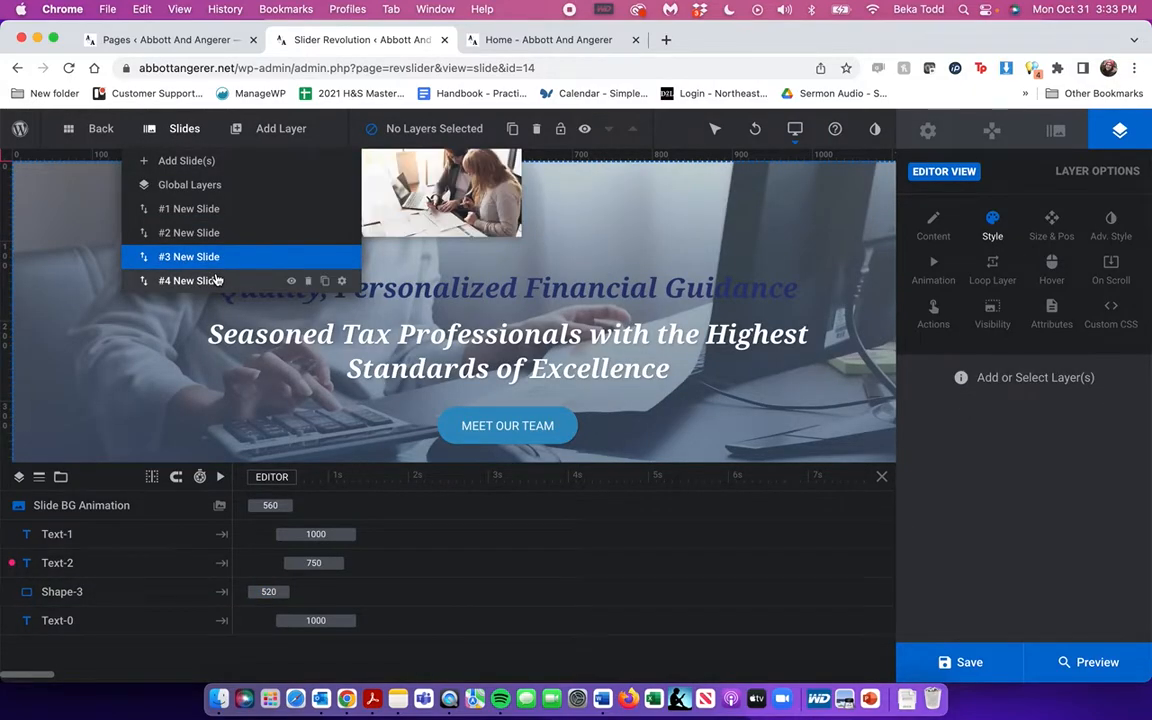
{"action": "left_click", "coordinate": [215, 280]}
{"action": "double_click", "coordinate": [555, 312]}
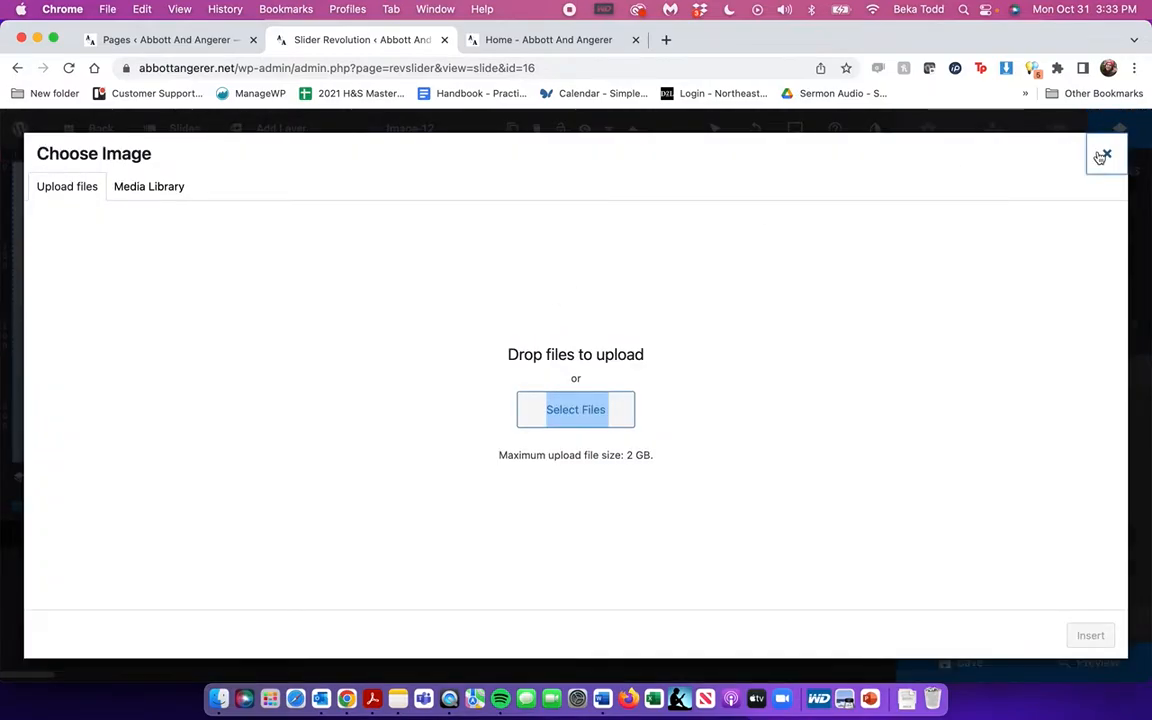
{"action": "left_click", "coordinate": [1105, 153]}
{"action": "scroll", "coordinate": [580, 330], "scroll_direction": "down", "scroll_amount": 2}
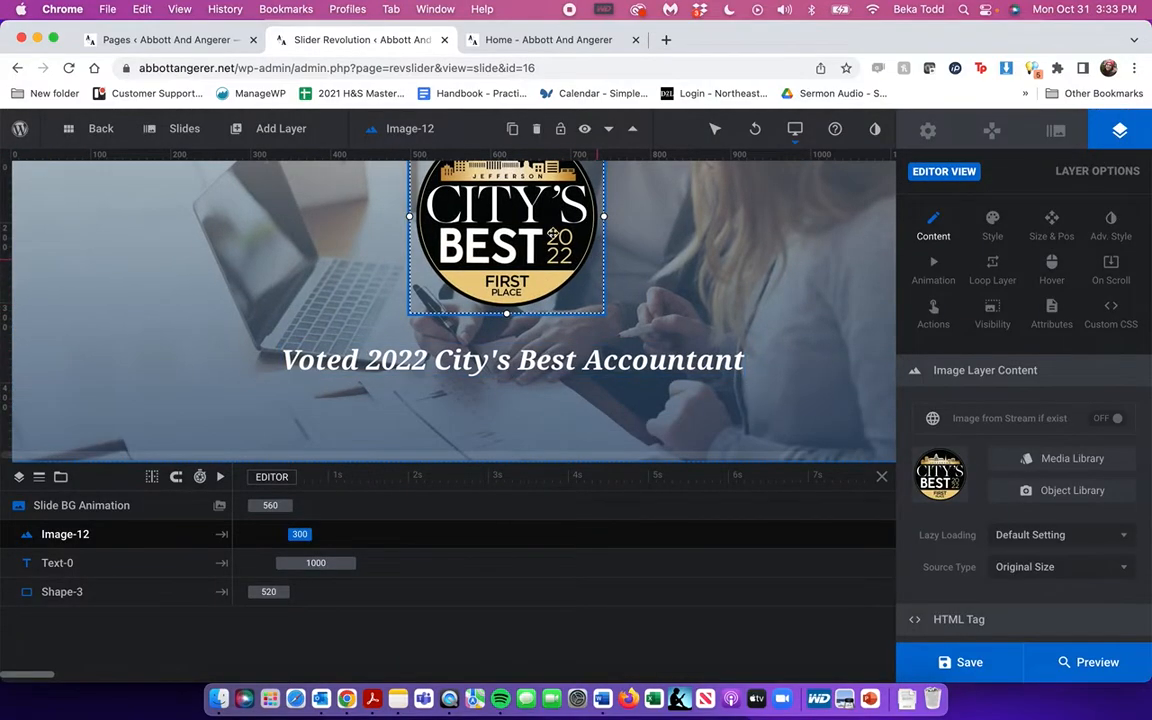
{"action": "scroll", "coordinate": [585, 352], "scroll_direction": "up", "scroll_amount": 2}
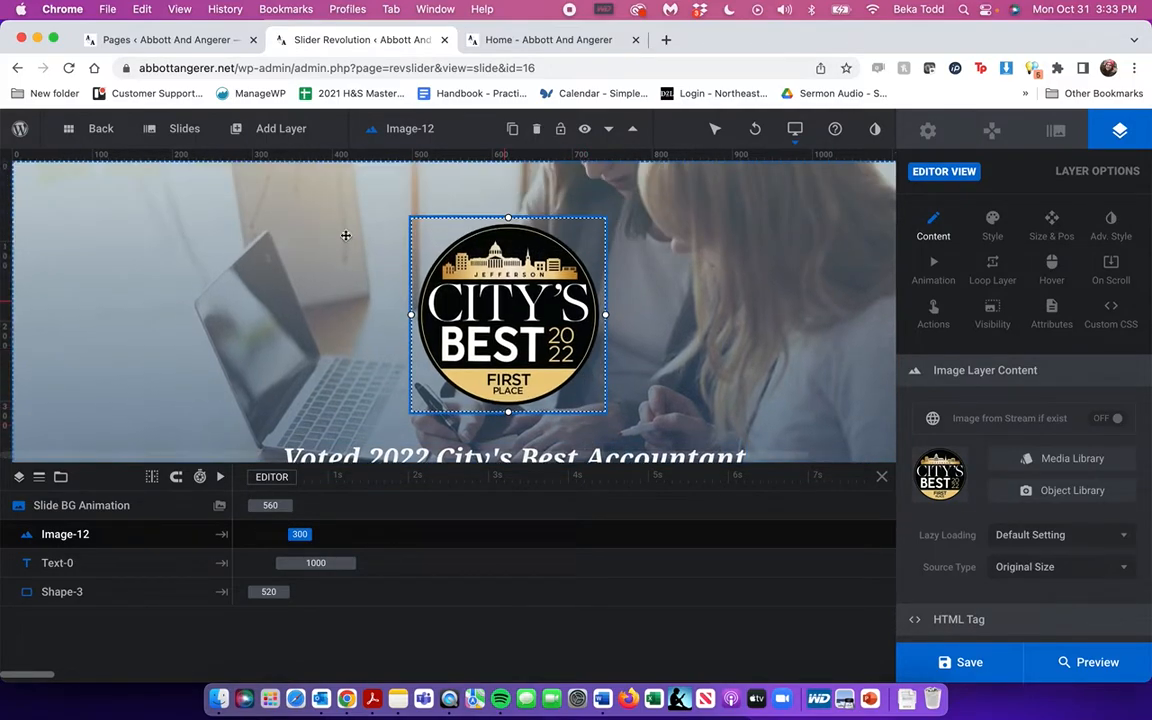
Duplicate slide #1 and look over the copy in the slide list
{"action": "mouse_move", "coordinate": [172, 127]}
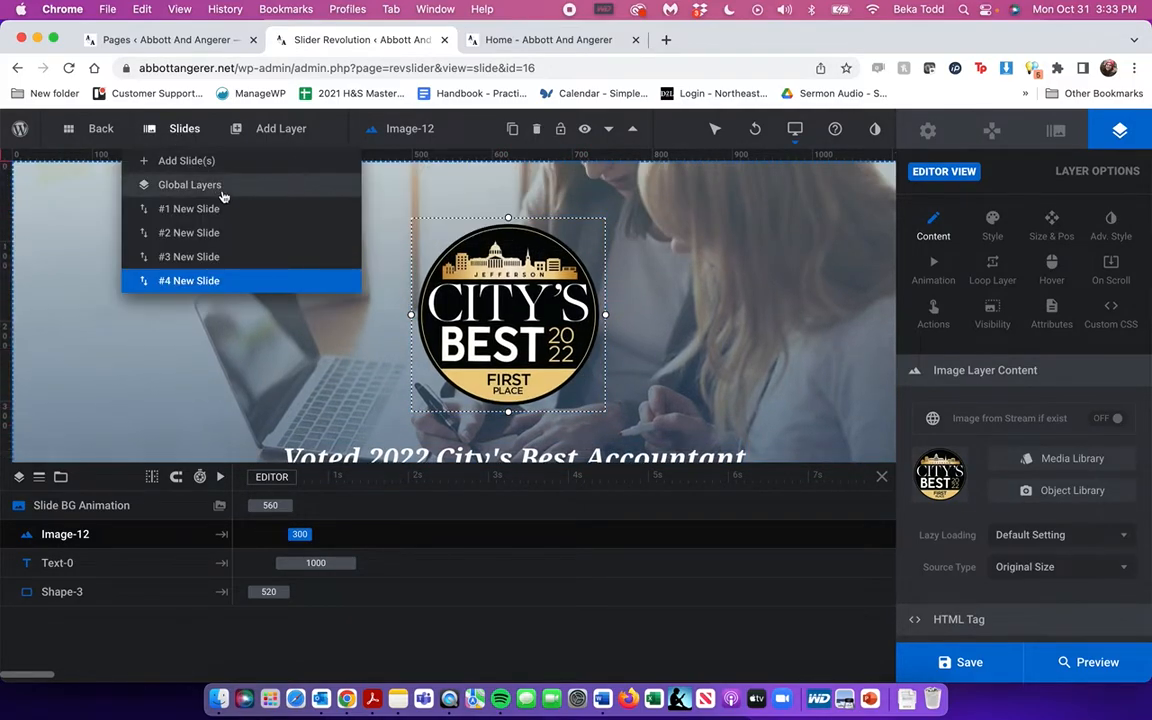
{"action": "mouse_move", "coordinate": [268, 210]}
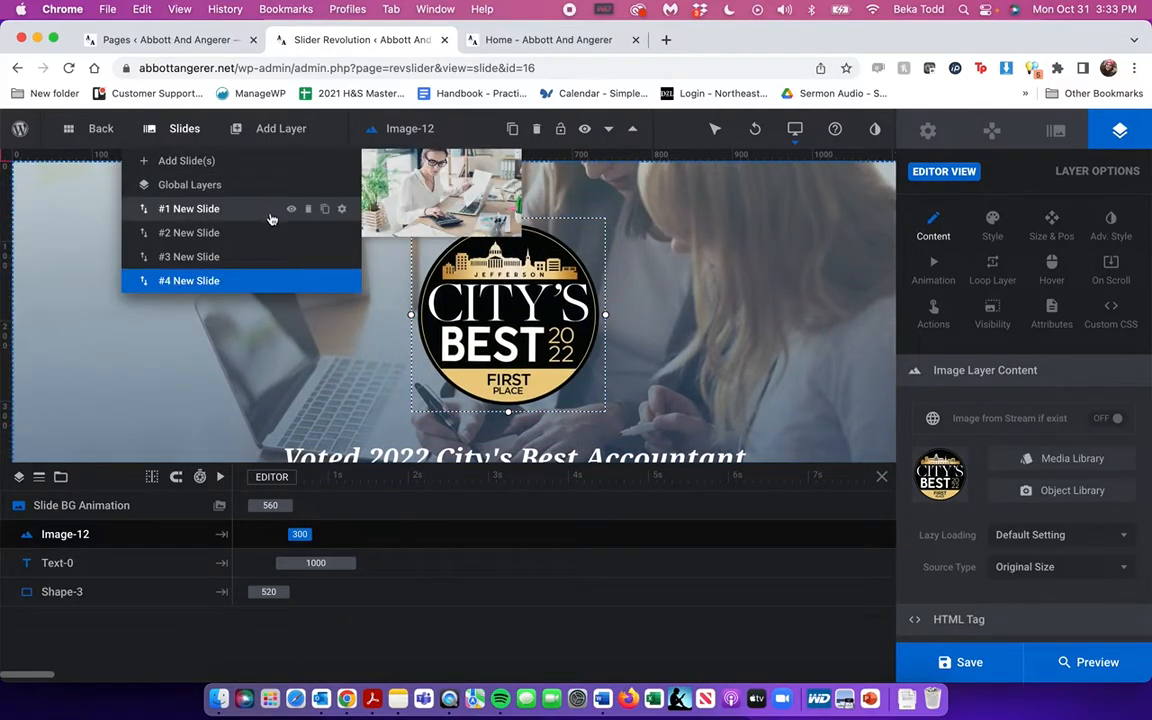
{"action": "left_click", "coordinate": [325, 211]}
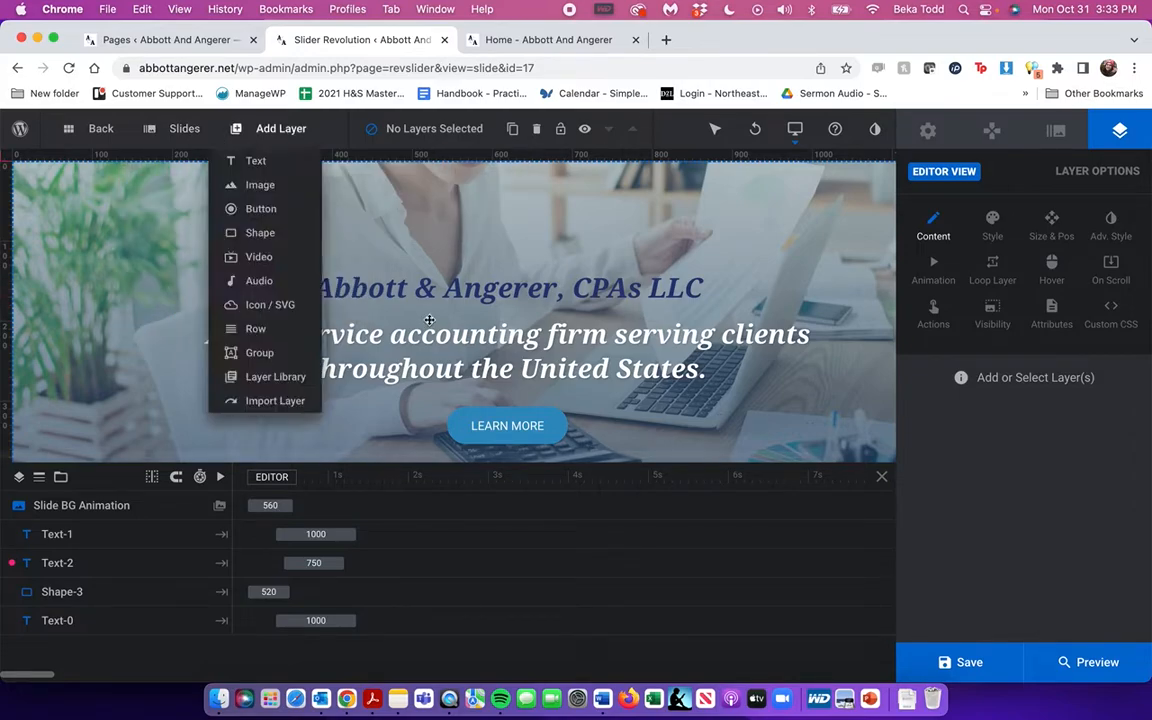
{"action": "scroll", "coordinate": [588, 365], "scroll_direction": "down", "scroll_amount": 3}
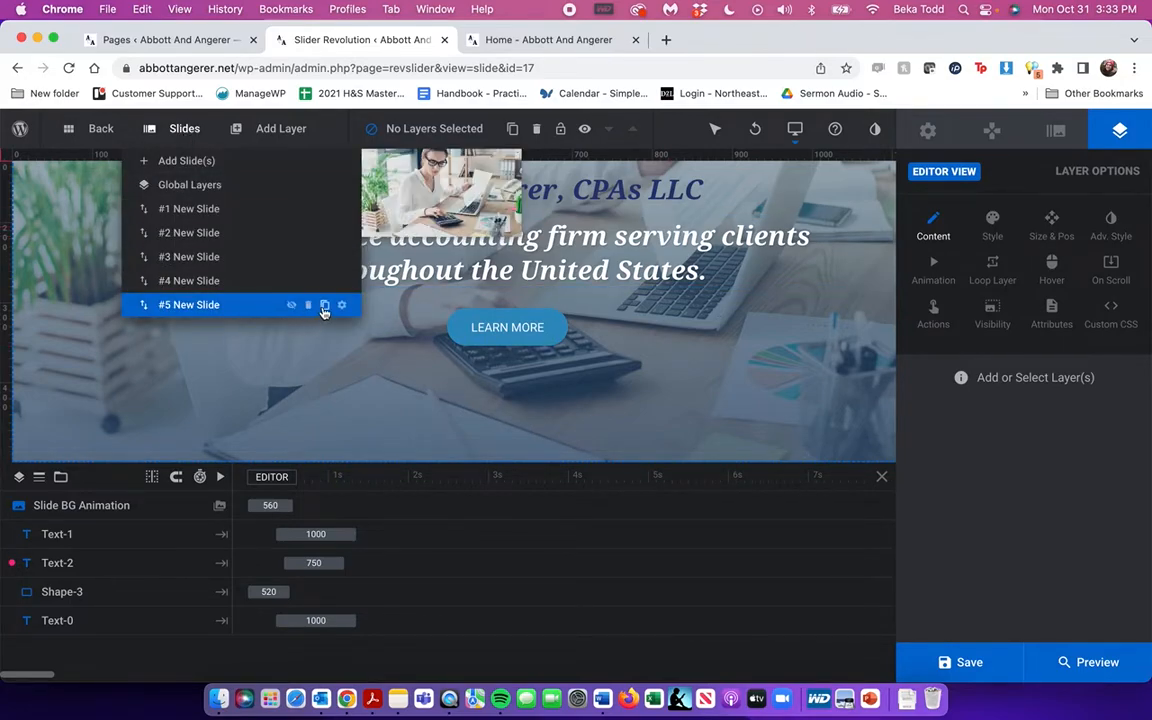
{"action": "mouse_move", "coordinate": [237, 306]}
{"action": "left_mouse_down"}
{"action": "mouse_move", "coordinate": [237, 213]}
{"action": "mouse_move", "coordinate": [244, 317]}
{"action": "left_mouse_up"}
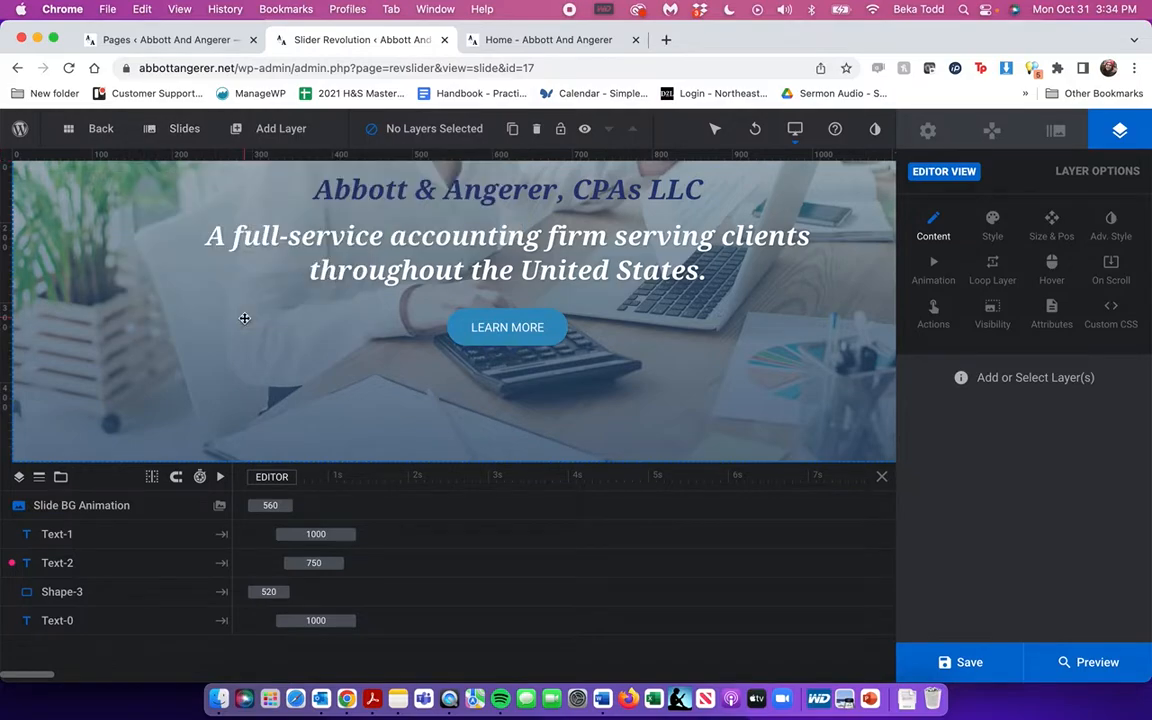
Delete slide #5, the copy of the first slide, from the slider
{"action": "mouse_move", "coordinate": [249, 276]}
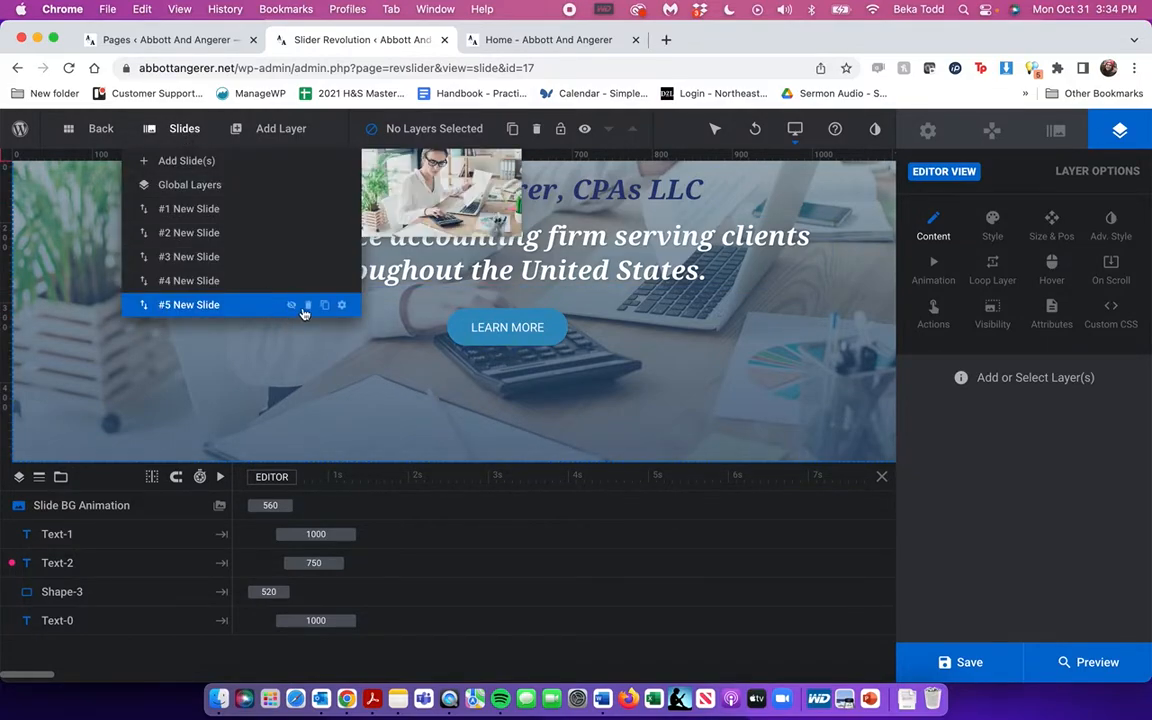
{"action": "left_click", "coordinate": [307, 310]}
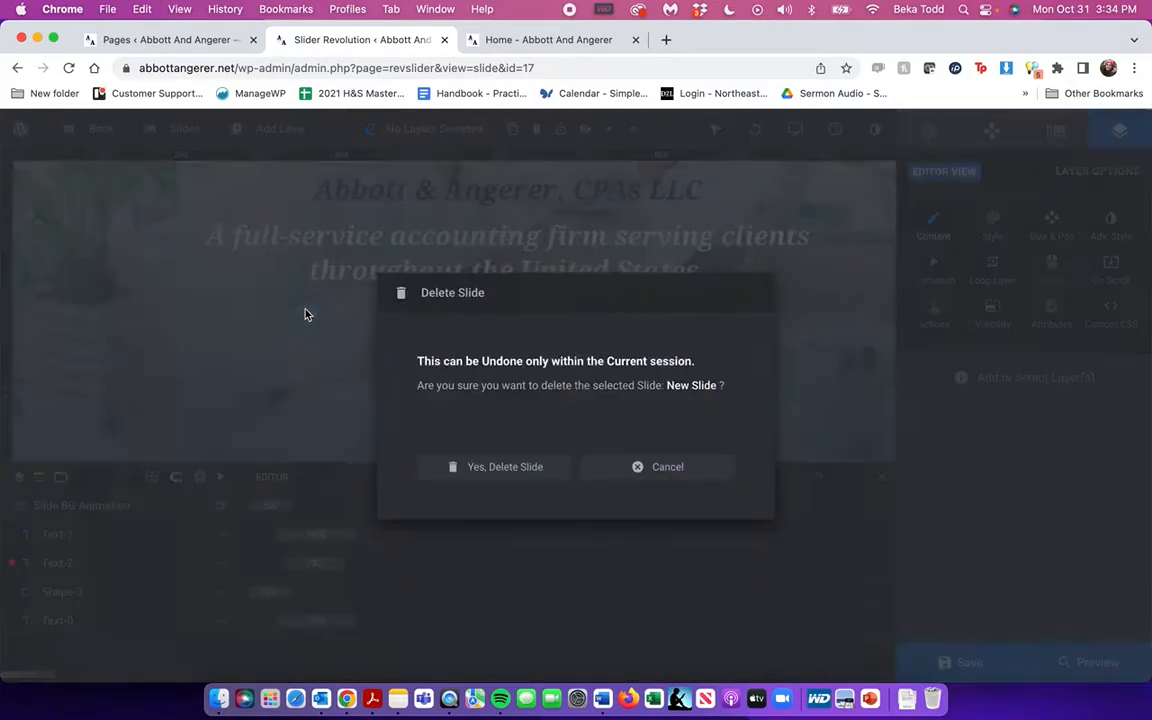
{"action": "left_click", "coordinate": [524, 470]}
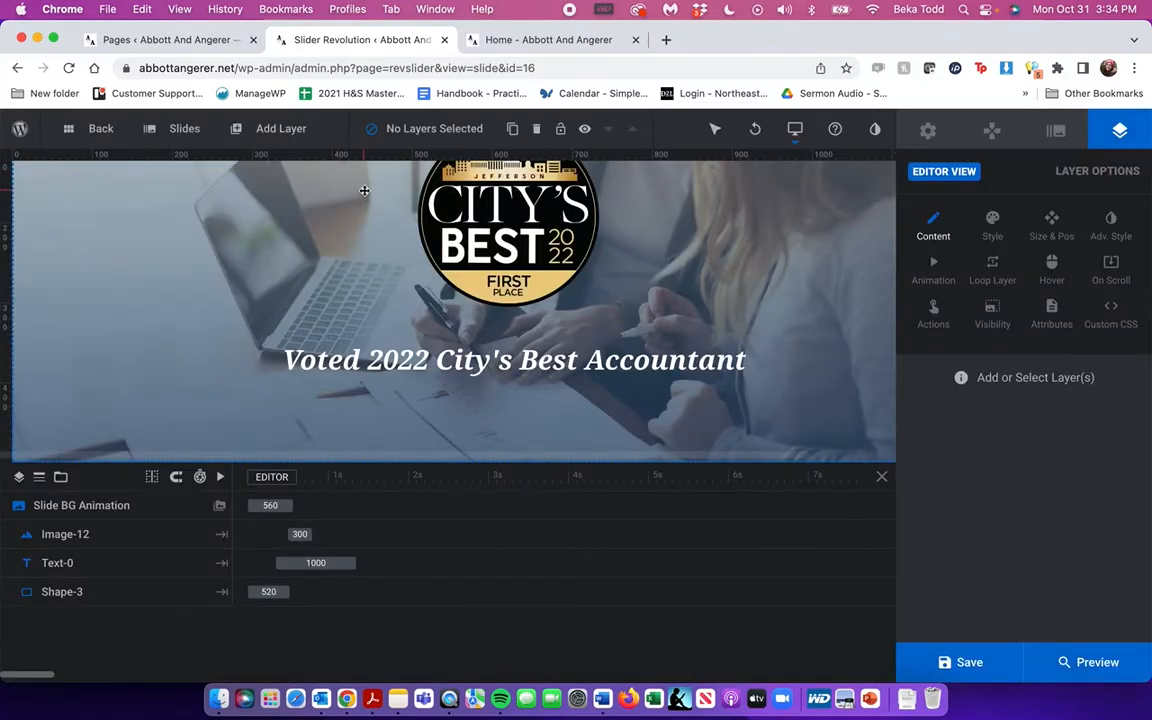
Open slide #1 and compare how it looks in the notebook, tablet, desktop and mobile layouts
{"action": "mouse_move", "coordinate": [167, 148]}
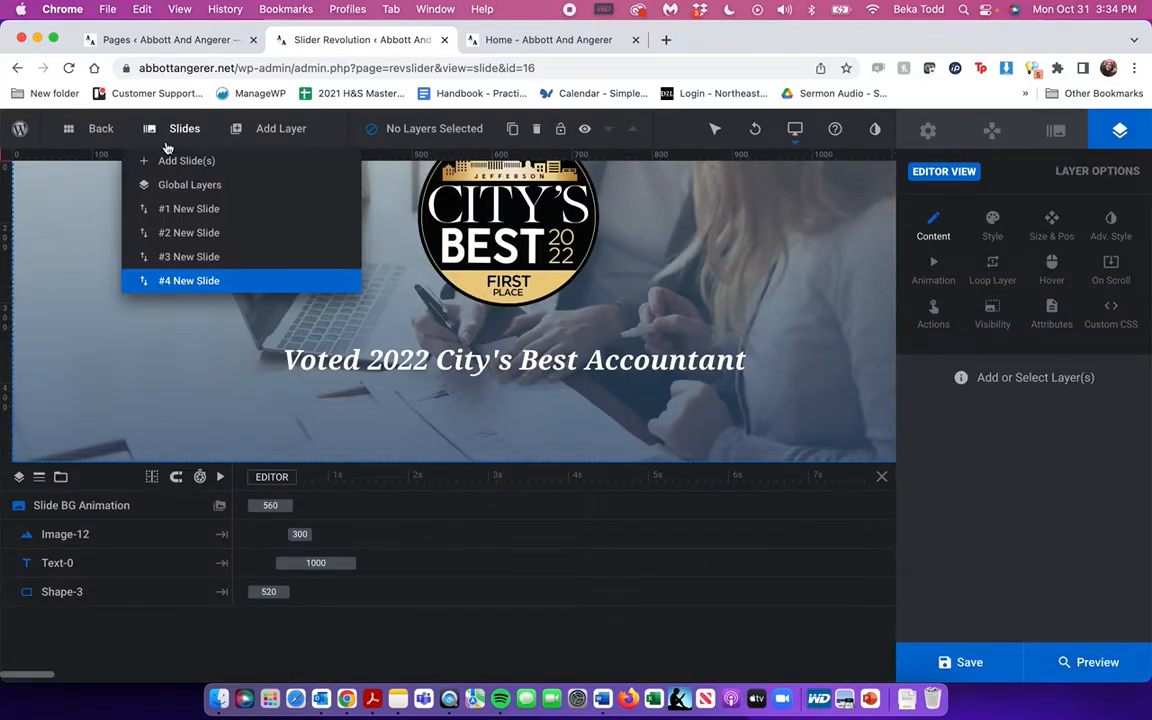
{"action": "left_click", "coordinate": [203, 211]}
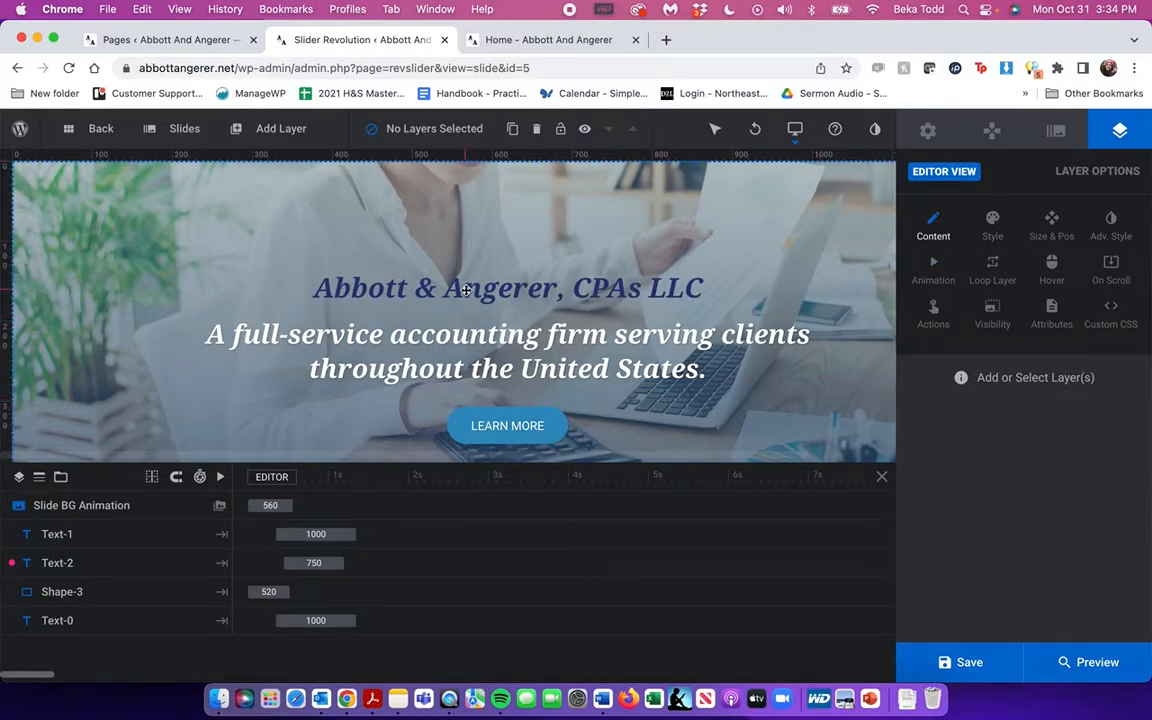
{"action": "mouse_move", "coordinate": [166, 125]}
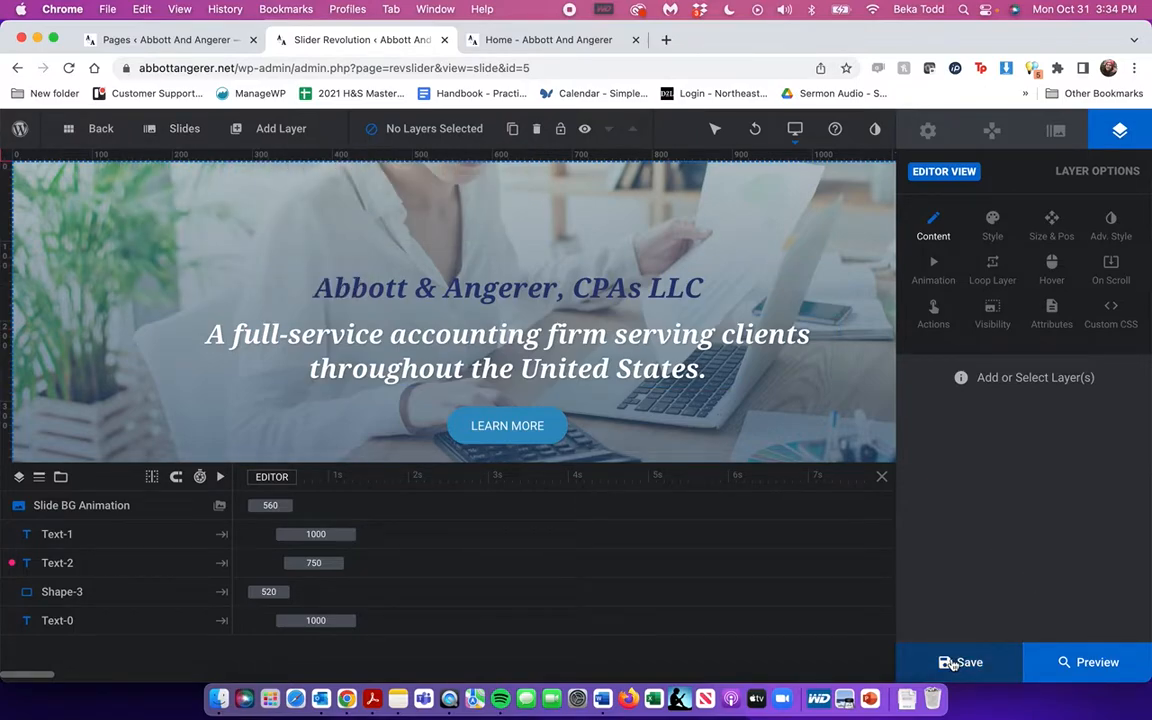
{"action": "mouse_move", "coordinate": [797, 140]}
{"action": "left_click", "coordinate": [766, 185]}
{"action": "left_click", "coordinate": [766, 211]}
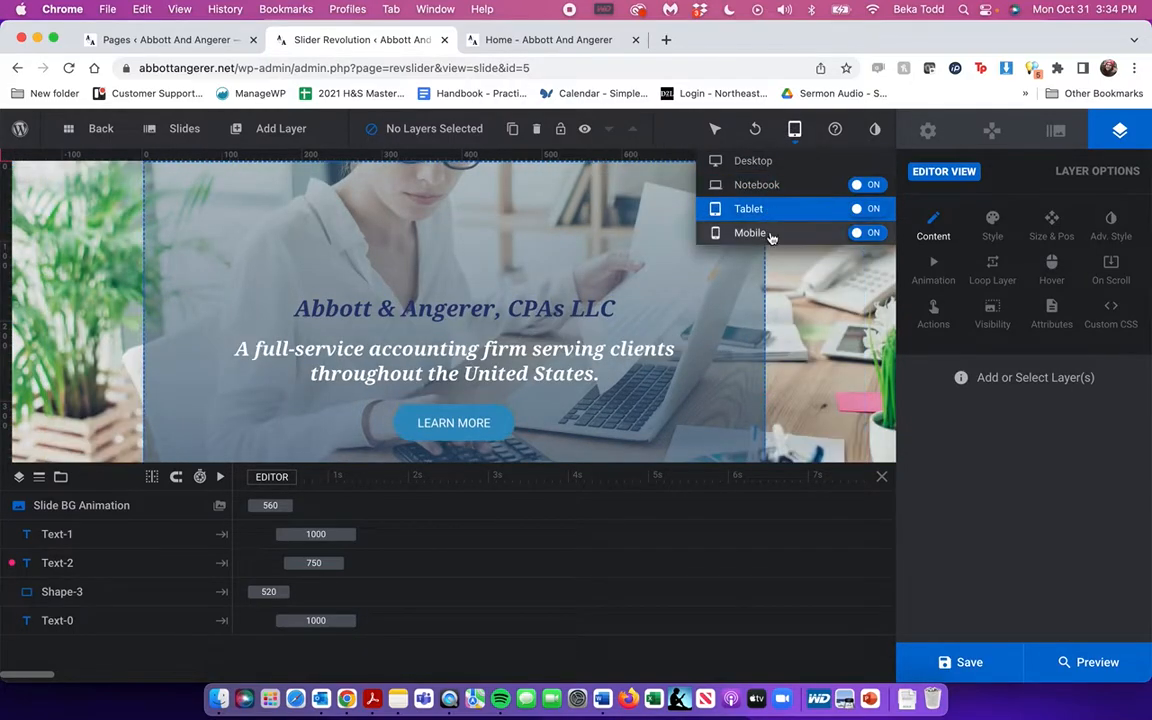
{"action": "left_click", "coordinate": [770, 234]}
{"action": "left_click", "coordinate": [764, 210]}
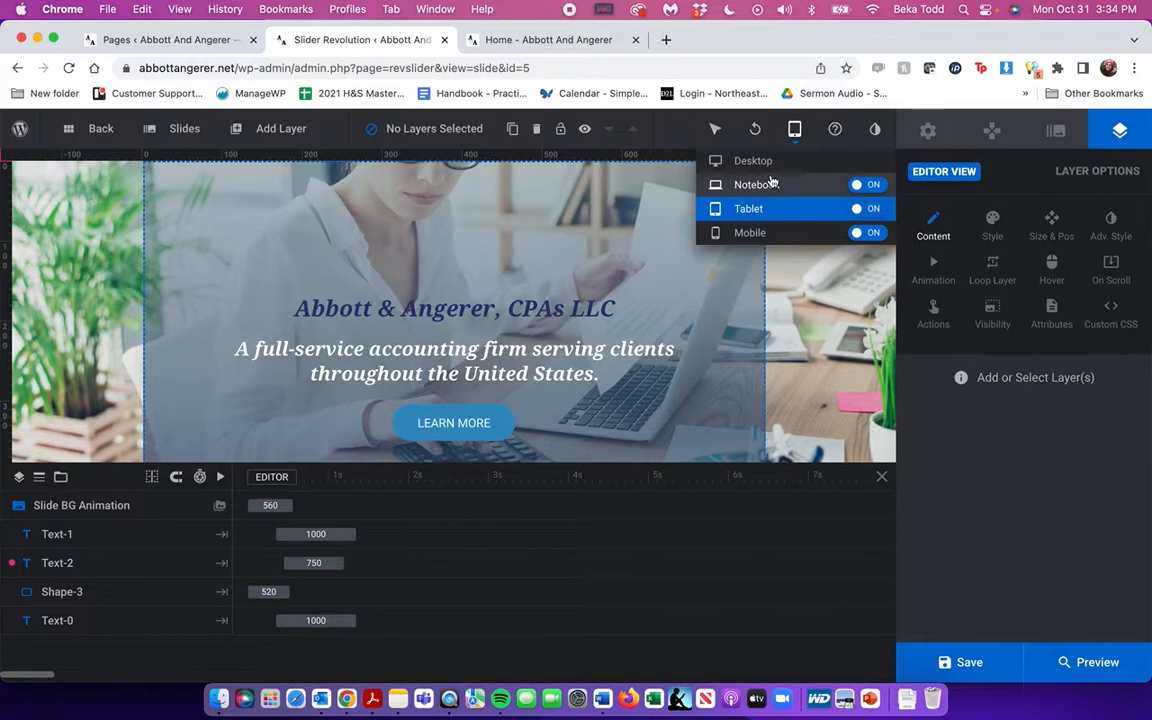
{"action": "left_click", "coordinate": [766, 185]}
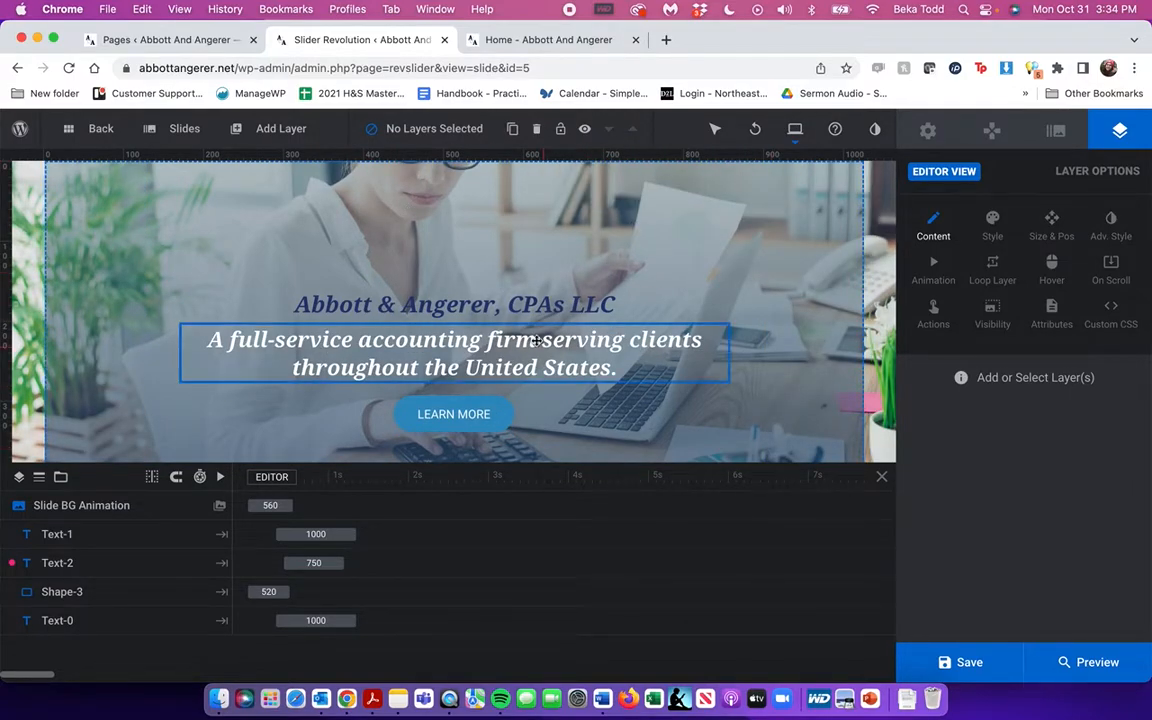
{"action": "mouse_move", "coordinate": [800, 140]}
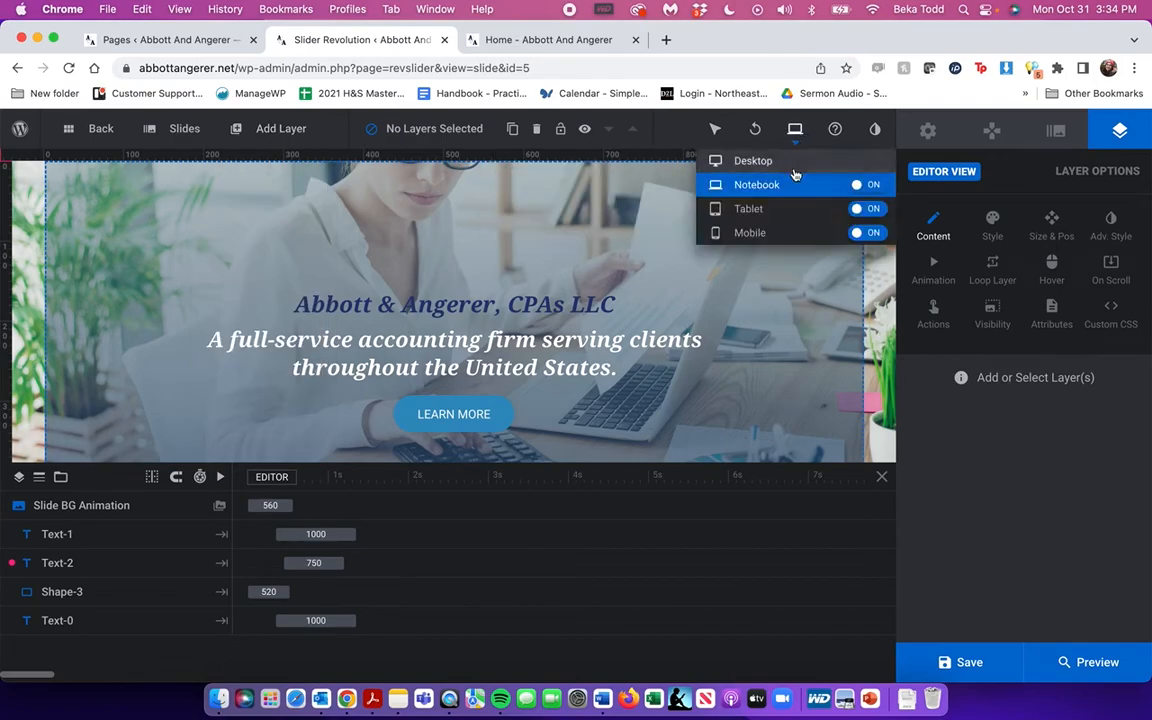
{"action": "left_click", "coordinate": [770, 161]}
{"action": "left_click", "coordinate": [782, 210]}
{"action": "left_click", "coordinate": [780, 232]}
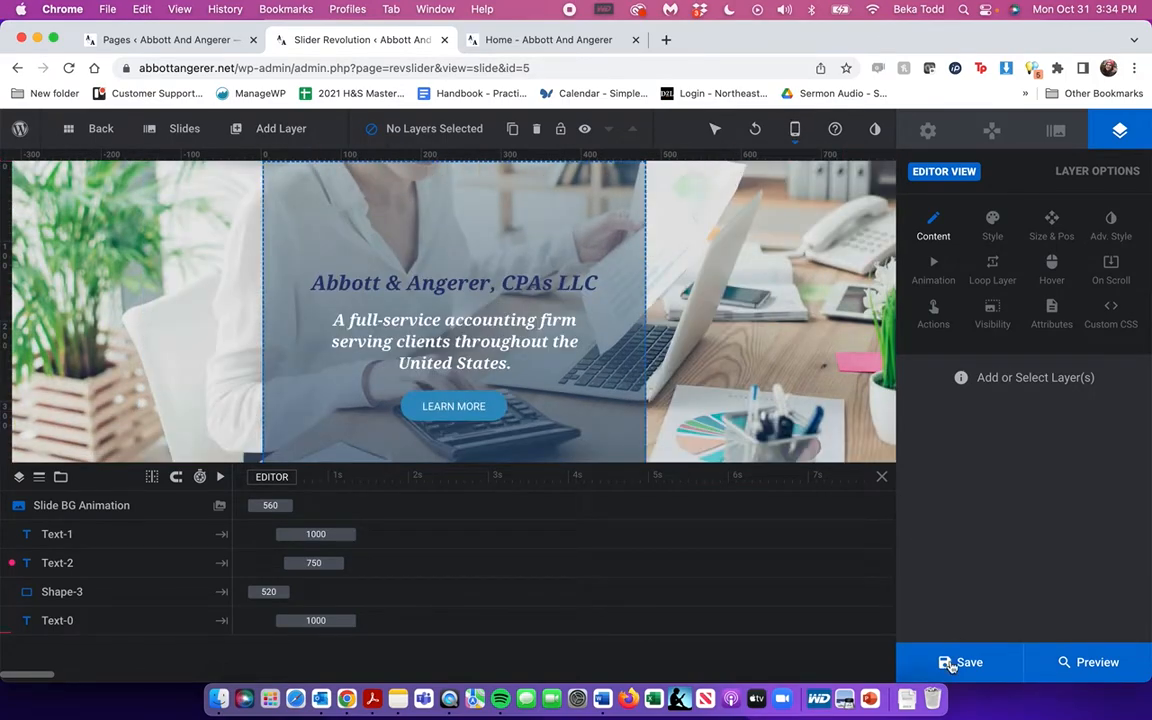
Leave the slide editor without saving and look over the Slider Revolution modules overview
{"action": "left_click", "coordinate": [100, 140]}
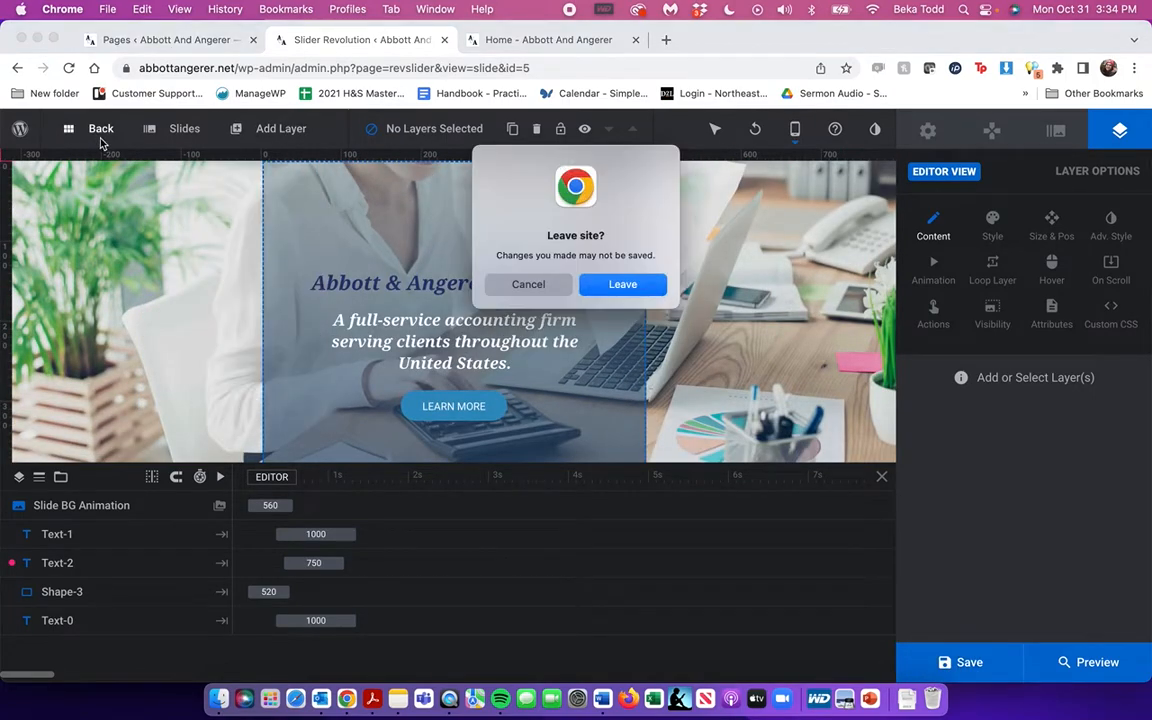
{"action": "left_click", "coordinate": [613, 284]}
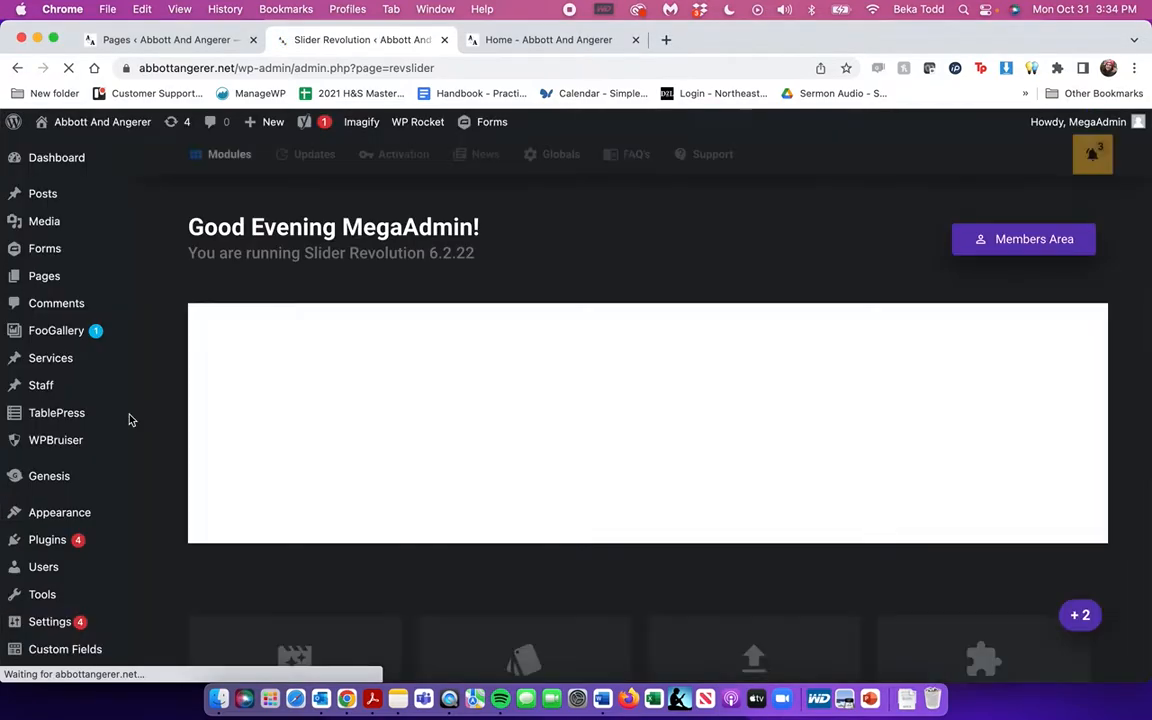
{"action": "scroll", "coordinate": [59, 496], "scroll_direction": "down", "scroll_amount": 10}
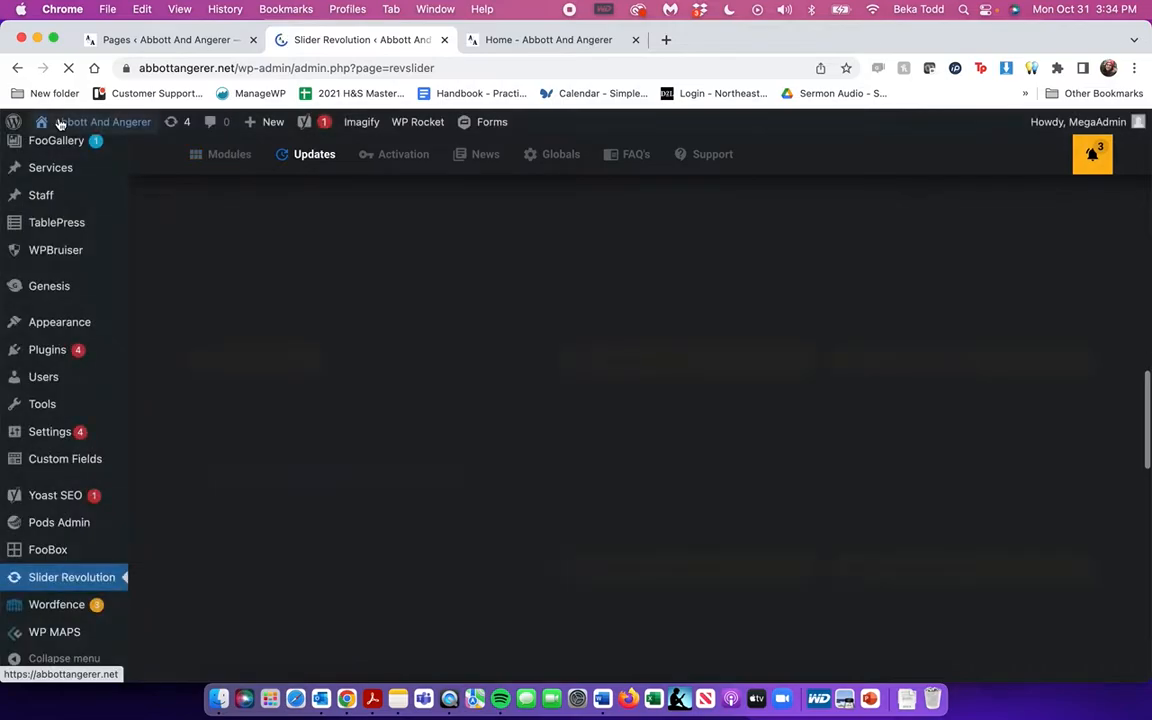
{"action": "mouse_move", "coordinate": [48, 495]}
{"action": "scroll", "coordinate": [48, 495], "scroll_direction": "down", "scroll_amount": 2}
{"action": "scroll", "coordinate": [48, 495], "scroll_direction": "down", "scroll_amount": 5}
{"action": "scroll", "coordinate": [48, 495], "scroll_direction": "down", "scroll_amount": 5}
{"action": "scroll", "coordinate": [48, 495], "scroll_direction": "up", "scroll_amount": 15}
{"action": "scroll", "coordinate": [48, 495], "scroll_direction": "up", "scroll_amount": 5}
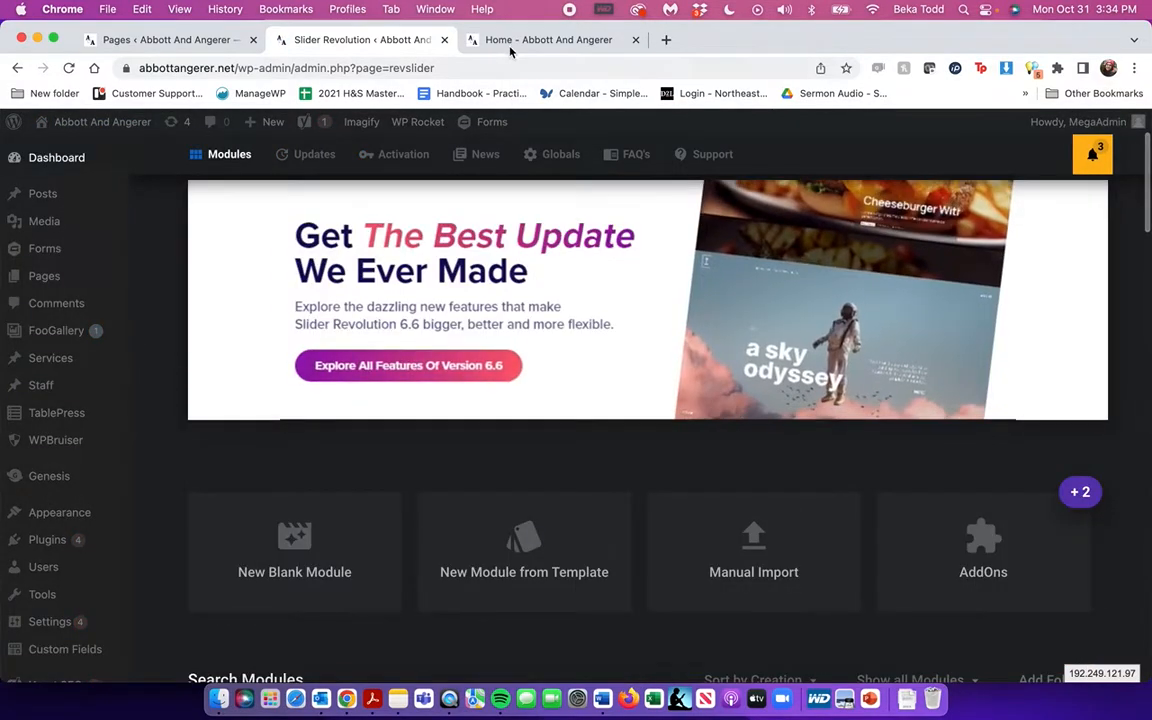
Switch to the live home page and review the rotating slider and the sections below it
{"action": "left_click", "coordinate": [470, 40]}
{"action": "scroll", "coordinate": [539, 569], "scroll_direction": "down", "scroll_amount": 6}
{"action": "scroll", "coordinate": [539, 569], "scroll_direction": "down", "scroll_amount": 10}
{"action": "scroll", "coordinate": [539, 565], "scroll_direction": "up", "scroll_amount": 20}
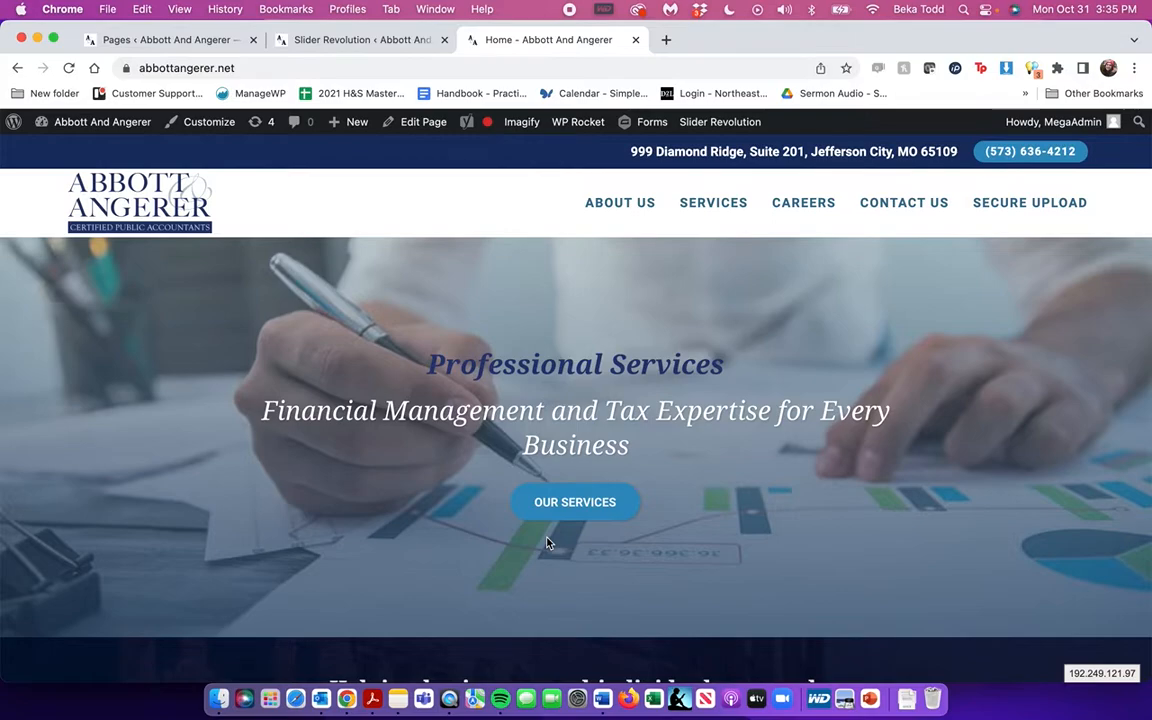
{"action": "scroll", "coordinate": [645, 505], "scroll_direction": "down", "scroll_amount": 5}
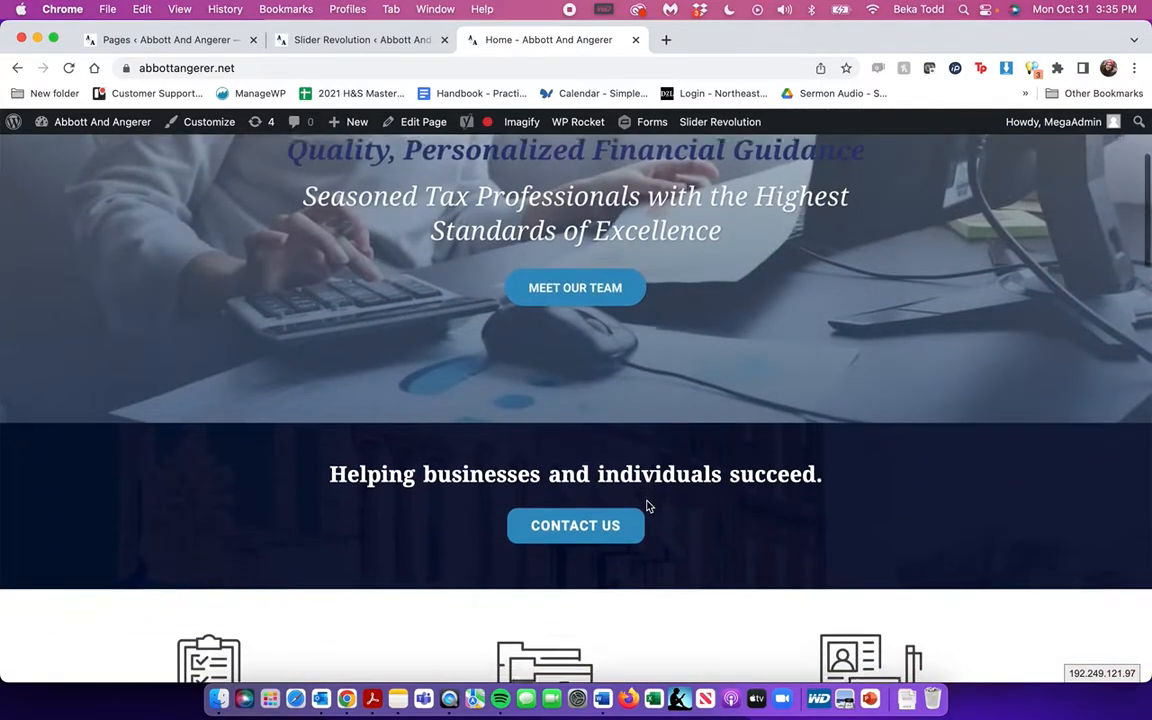
{"action": "scroll", "coordinate": [645, 505], "scroll_direction": "up", "scroll_amount": 4}
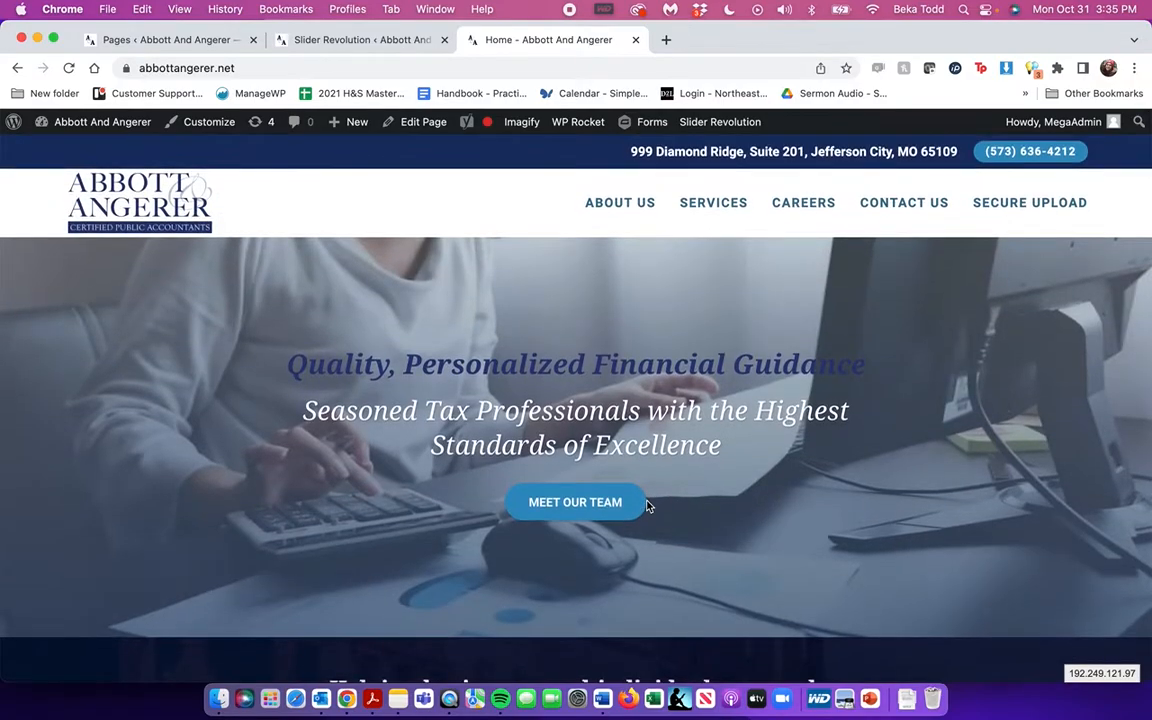